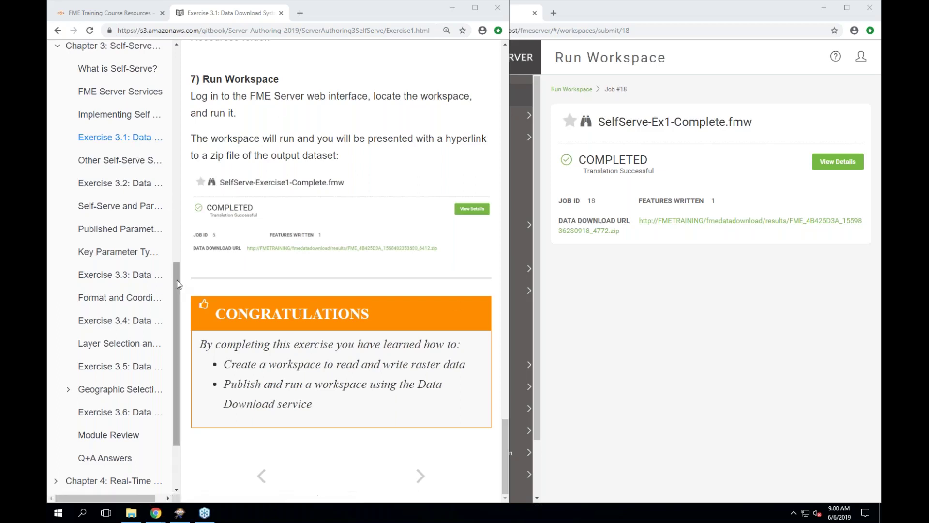
- Open the "Other Self-Serve Services" page under Chapter 3 of the FME Server Authoring training manual
{"action": "left_click_drag", "start_coordinate": [177, 283], "coordinate": [175, 269]}
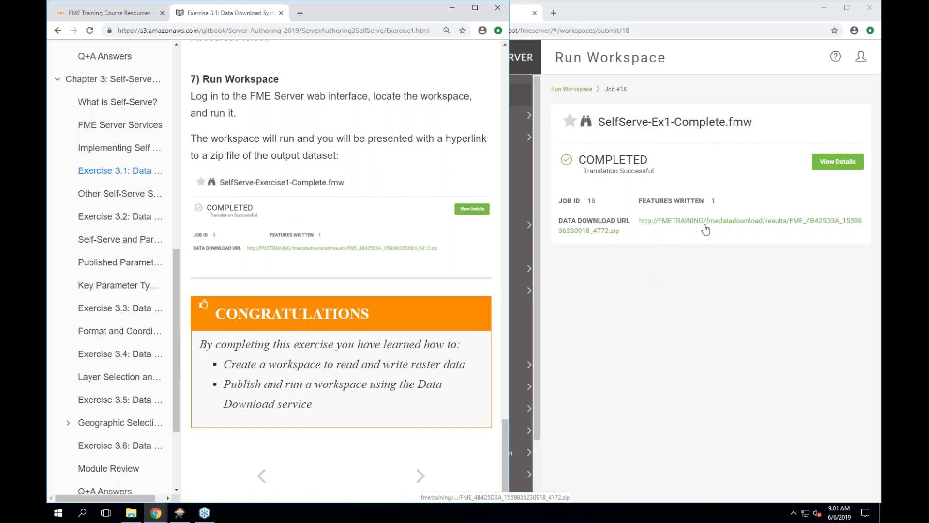
{"action": "left_click", "coordinate": [696, 314]}
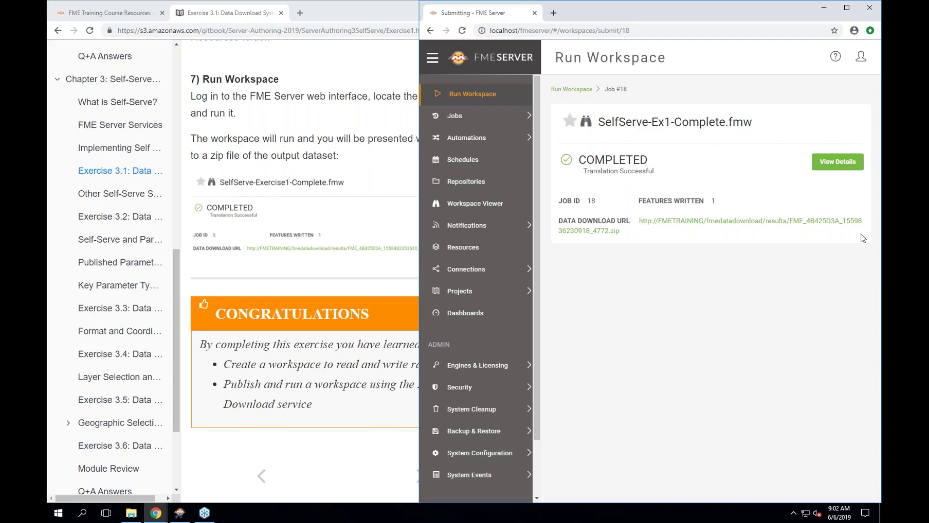
{"action": "left_click", "coordinate": [219, 30]}
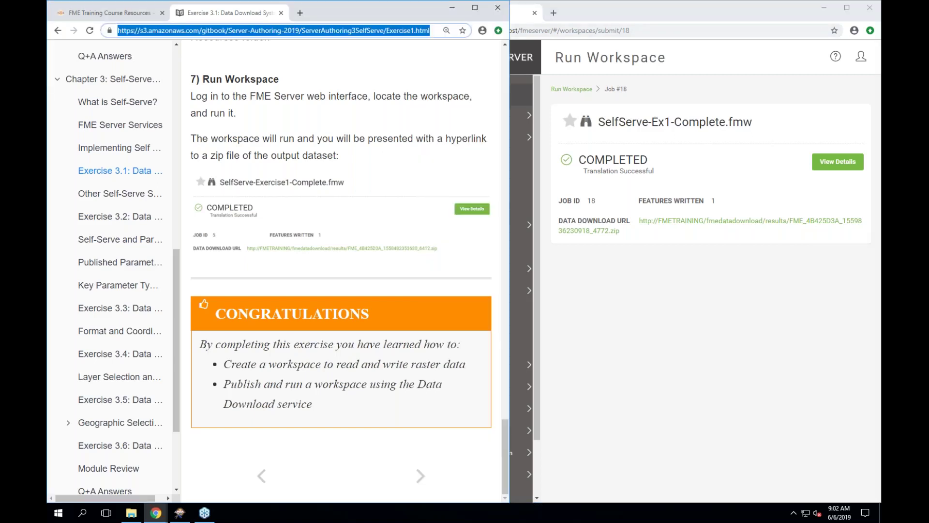
{"action": "right_click", "coordinate": [219, 32]}
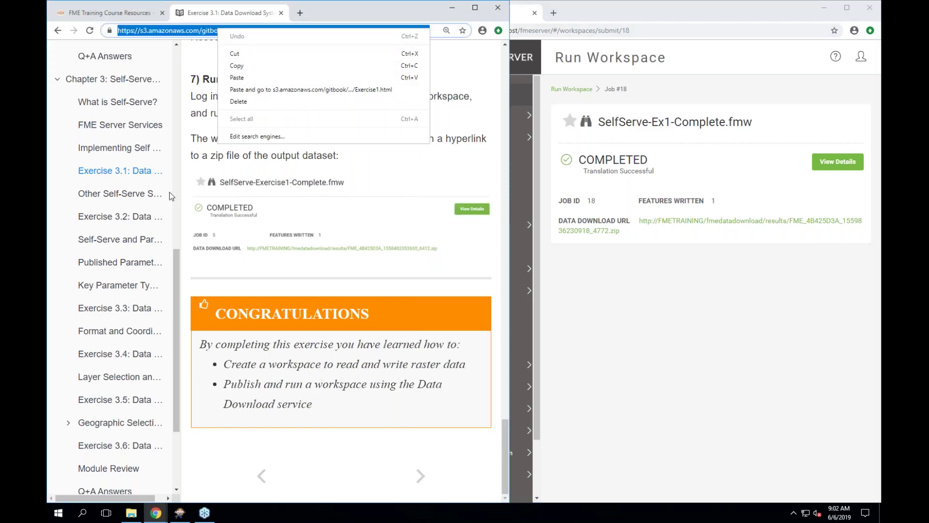
{"action": "left_click", "coordinate": [141, 199]}
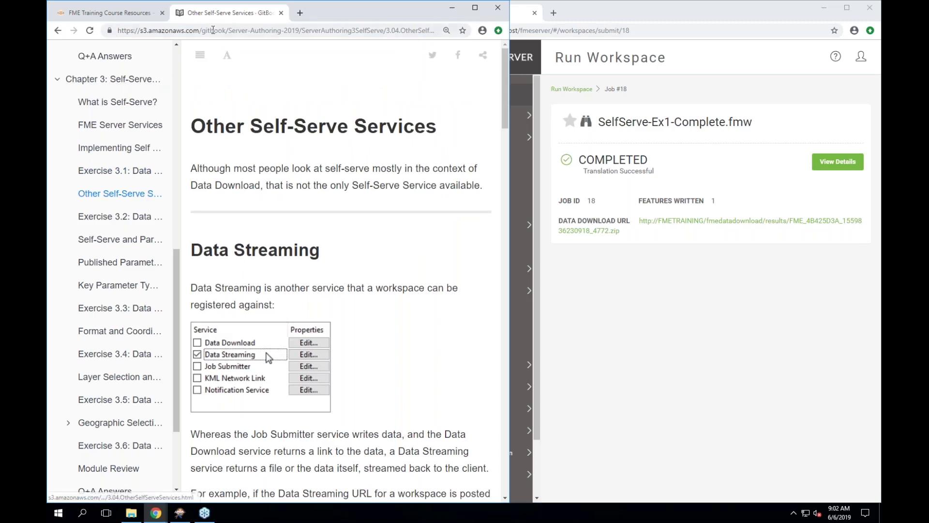
- Copy the full web address of the "Other Self-Serve Services" page
{"action": "left_click", "coordinate": [213, 31]}
{"action": "right_click", "coordinate": [214, 31]}
{"action": "left_click", "coordinate": [245, 67]}
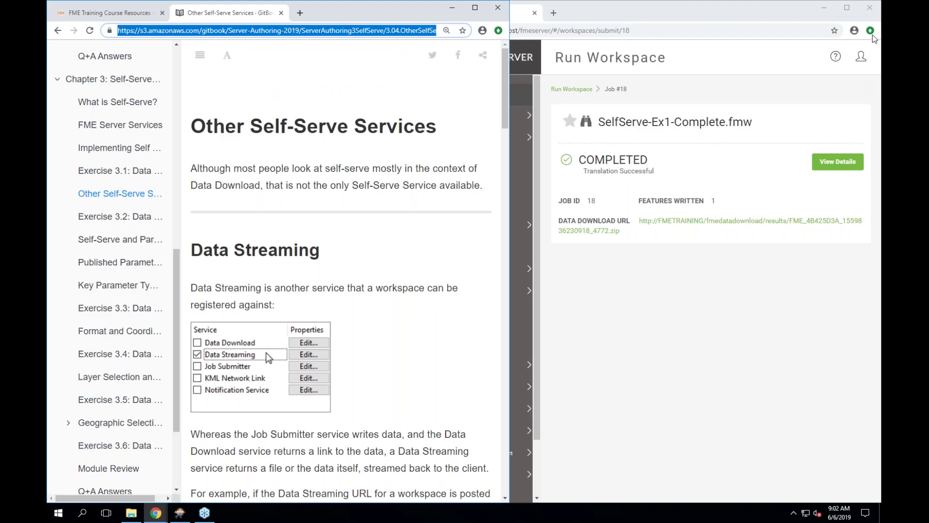
{"action": "left_click", "coordinate": [814, 114]}
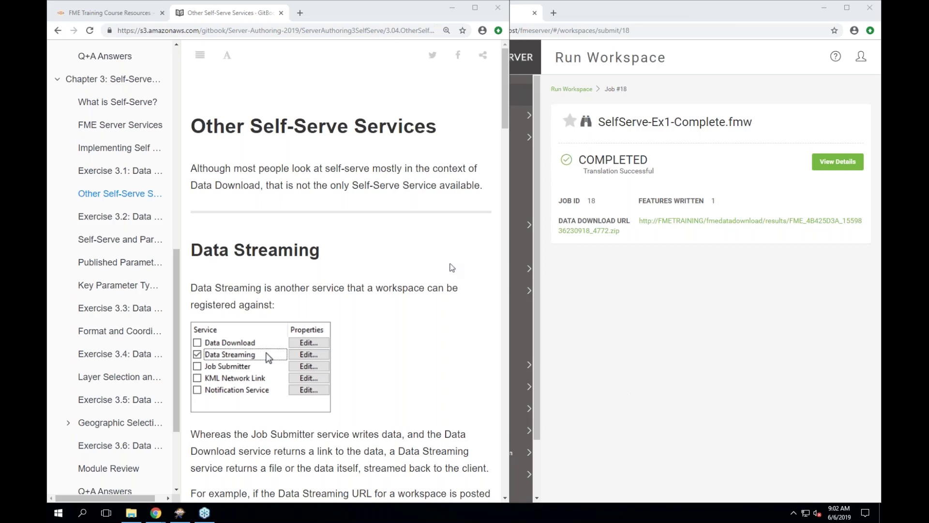
- Read the Data Streaming section, highlighting its mentions of Job Submitter, Data Download and the Data Streaming service for comparison
{"action": "scroll", "coordinate": [452, 268], "scroll_direction": "down", "scroll_amount": 3}
{"action": "scroll", "coordinate": [346, 274], "scroll_direction": "down", "scroll_amount": 3}
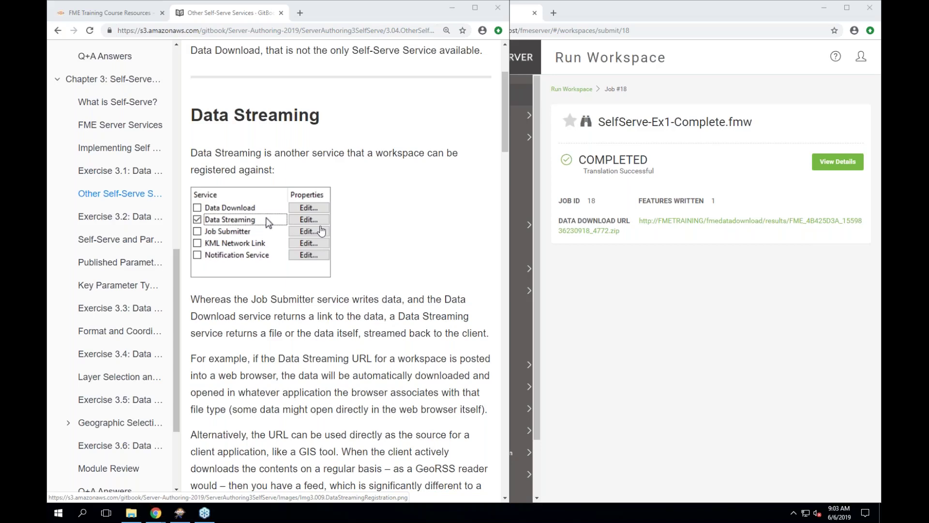
{"action": "scroll", "coordinate": [344, 337], "scroll_direction": "down", "scroll_amount": 2}
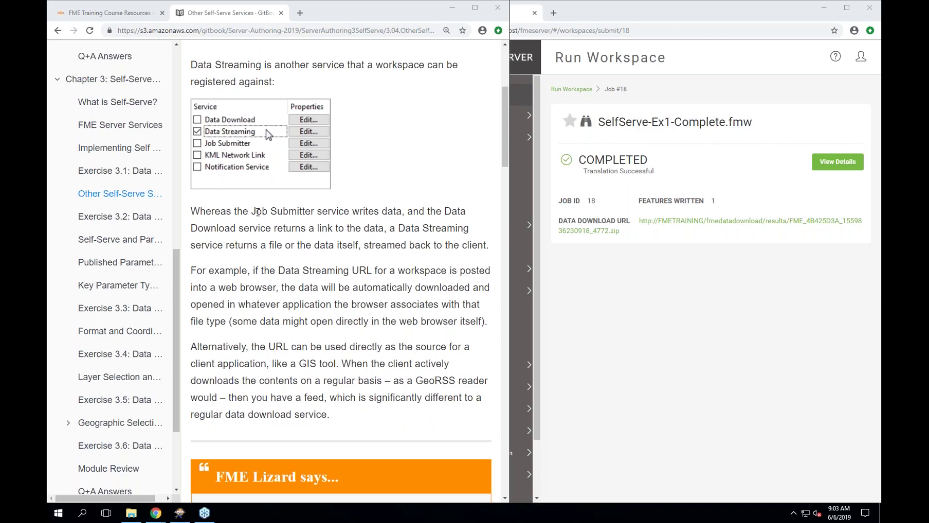
{"action": "left_click_drag", "start_coordinate": [252, 211], "coordinate": [315, 212]}
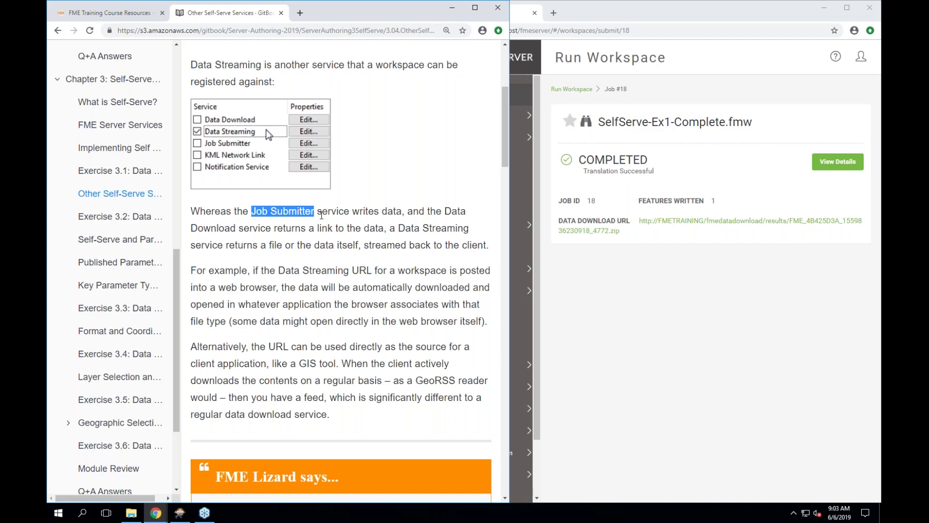
{"action": "left_click", "coordinate": [744, 370]}
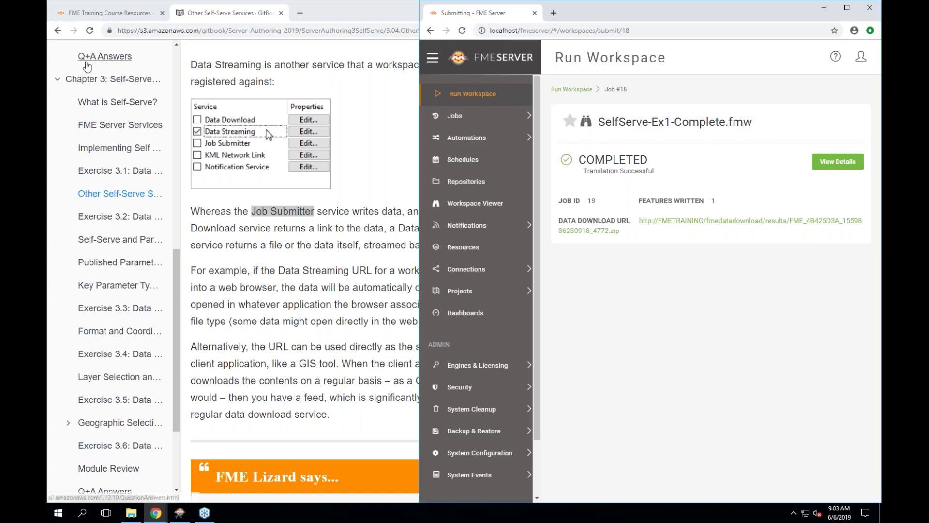
{"action": "left_click", "coordinate": [361, 256]}
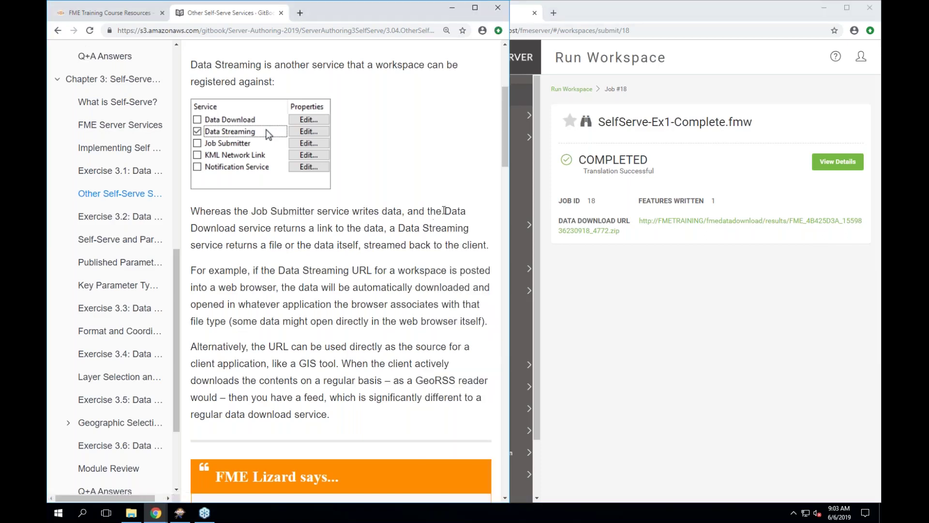
{"action": "left_click_drag", "start_coordinate": [444, 211], "coordinate": [236, 226]}
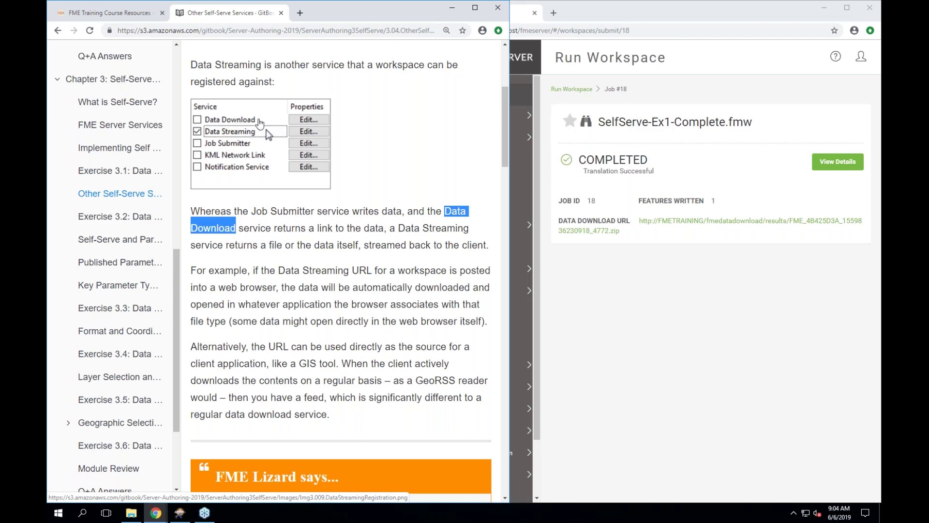
{"action": "left_click_drag", "start_coordinate": [398, 228], "coordinate": [224, 245]}
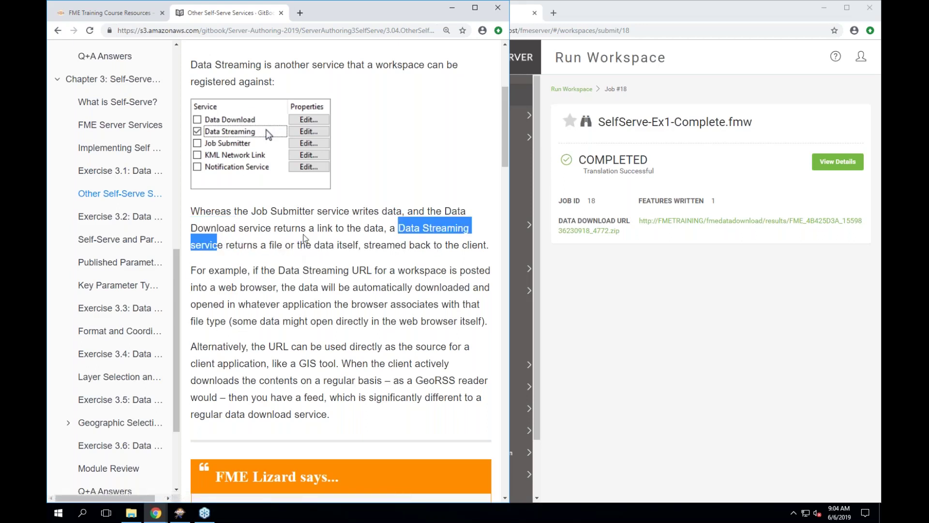
{"action": "left_click", "coordinate": [347, 256]}
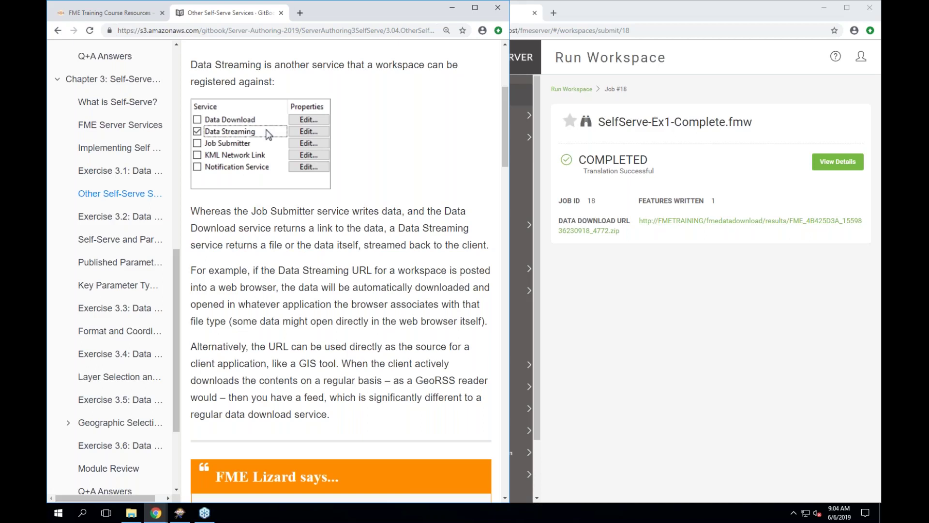
{"action": "scroll", "coordinate": [419, 325], "scroll_direction": "down", "scroll_amount": 1}
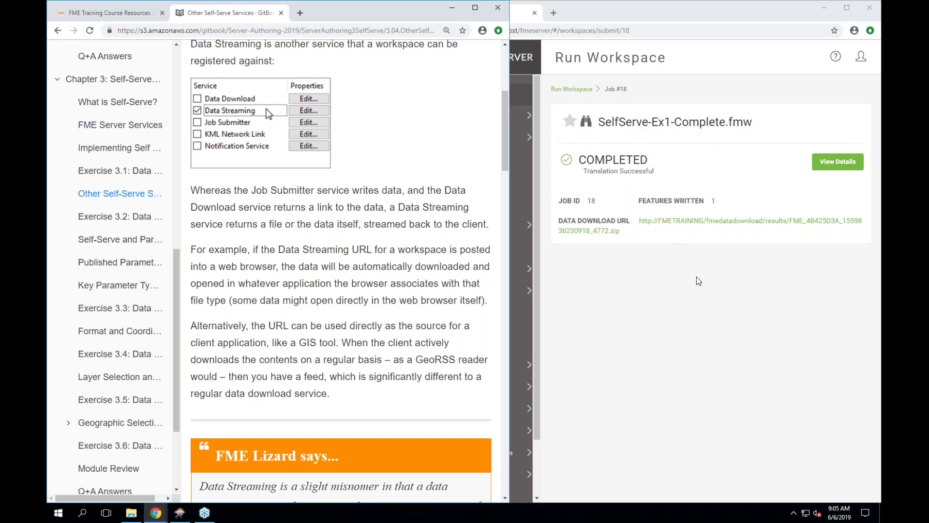
{"action": "left_click", "coordinate": [698, 280]}
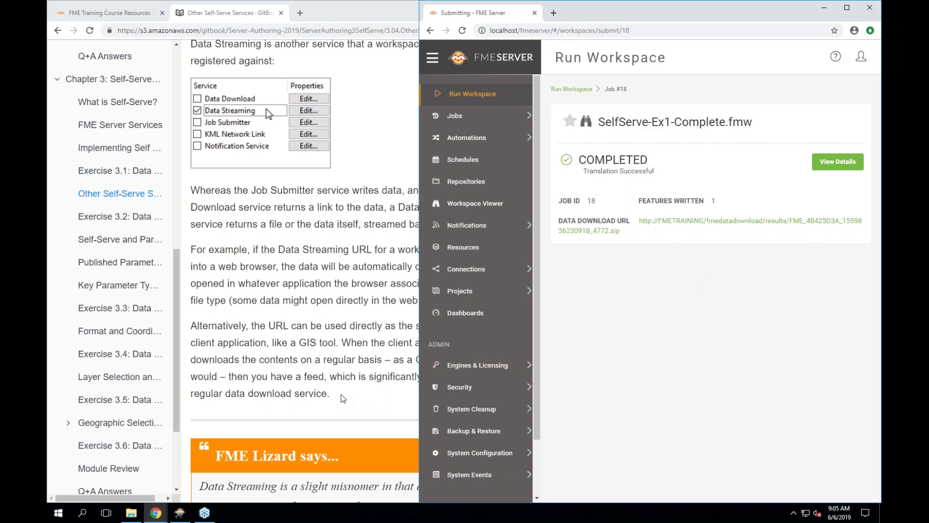
{"action": "left_click", "coordinate": [343, 398]}
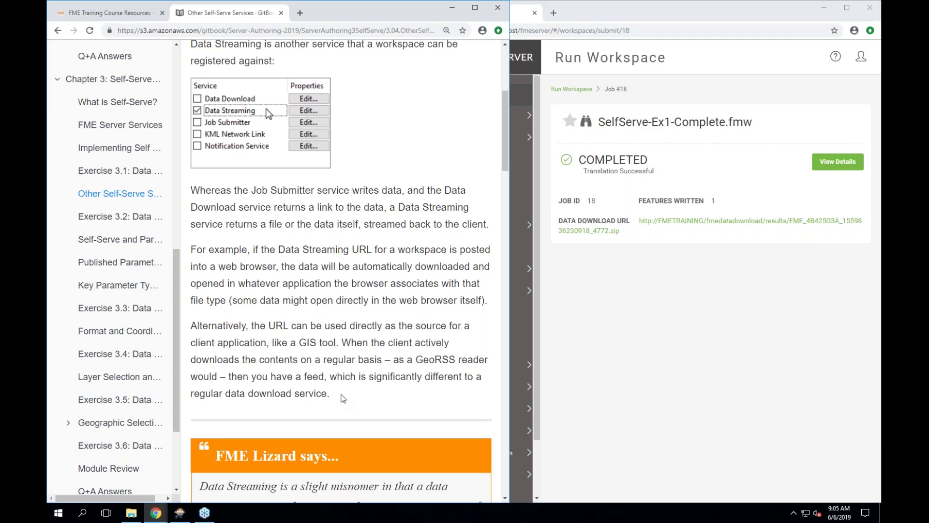
- Review the "What Formats can be Streamed?" section, highlighting HTML and the PDF and PNG entries in the format list
{"action": "scroll", "coordinate": [343, 398], "scroll_direction": "down", "scroll_amount": 5}
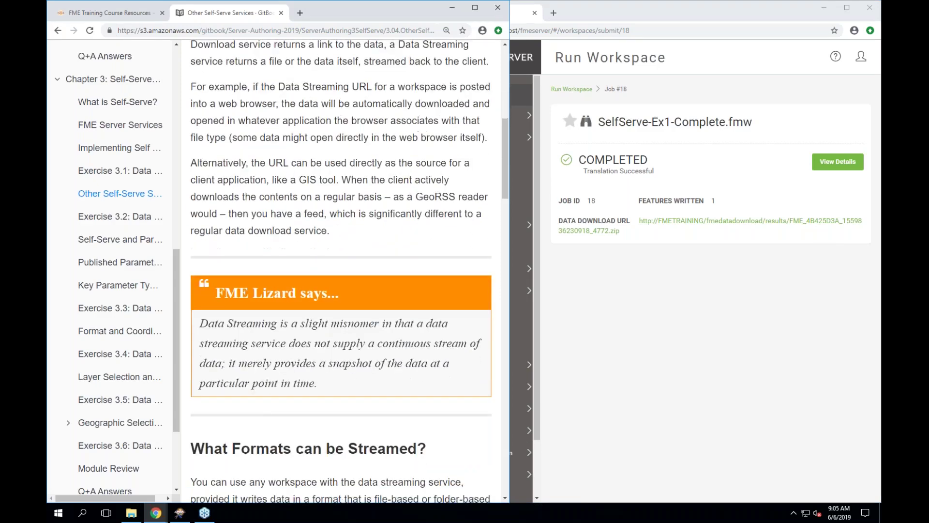
{"action": "scroll", "coordinate": [343, 398], "scroll_direction": "down", "scroll_amount": 5}
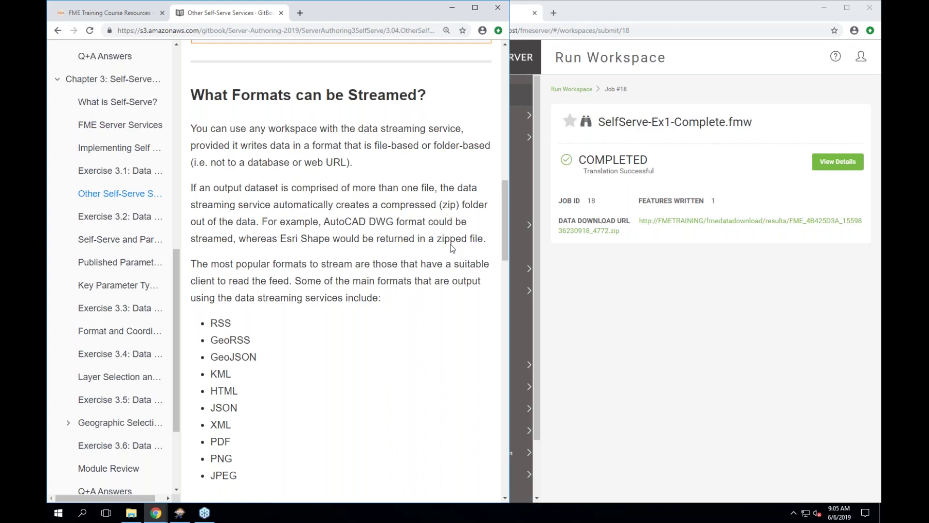
{"action": "scroll", "coordinate": [451, 248], "scroll_direction": "down", "scroll_amount": 1}
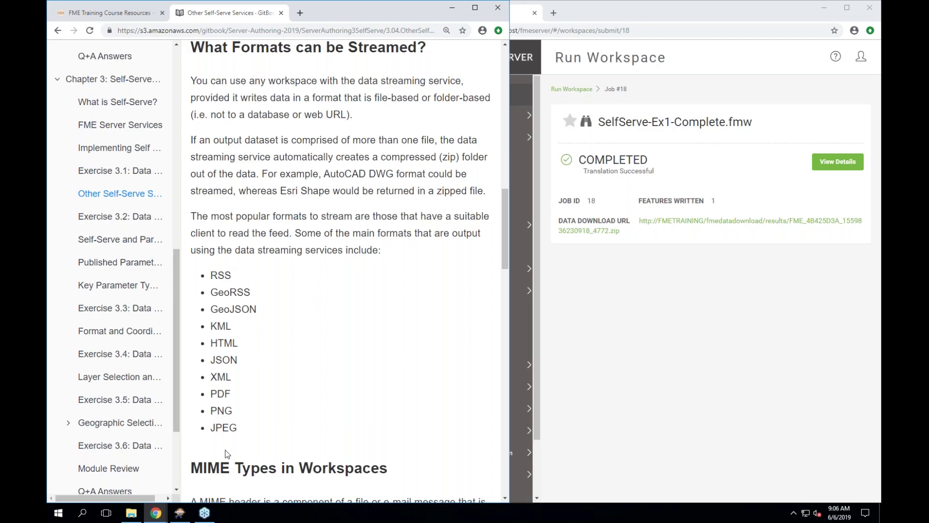
{"action": "left_click_drag", "start_coordinate": [211, 343], "coordinate": [246, 347]}
{"action": "left_click_drag", "start_coordinate": [212, 393], "coordinate": [231, 419]}
- Examine the "MIME Types in Workspaces" section and its Text File Parameters image, highlighting text/plain and the HTML format
{"action": "scroll", "coordinate": [249, 431], "scroll_direction": "down", "scroll_amount": 1}
{"action": "scroll", "coordinate": [248, 431], "scroll_direction": "down", "scroll_amount": 4}
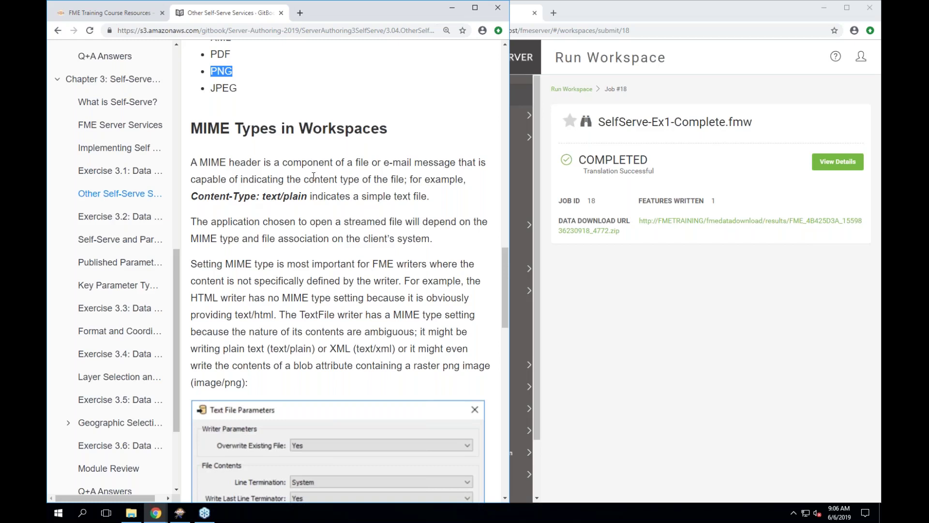
{"action": "left_click_drag", "start_coordinate": [191, 196], "coordinate": [308, 201]}
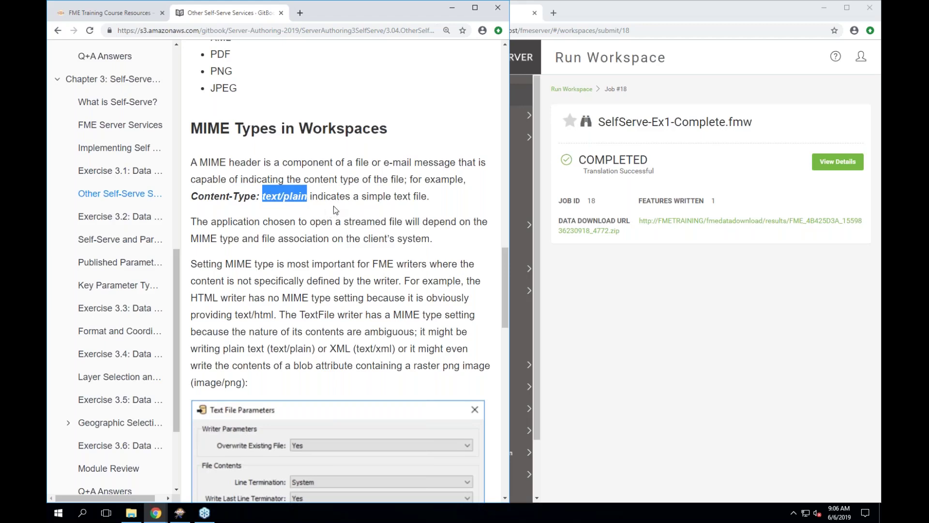
{"action": "scroll", "coordinate": [404, 266], "scroll_direction": "down", "scroll_amount": 3}
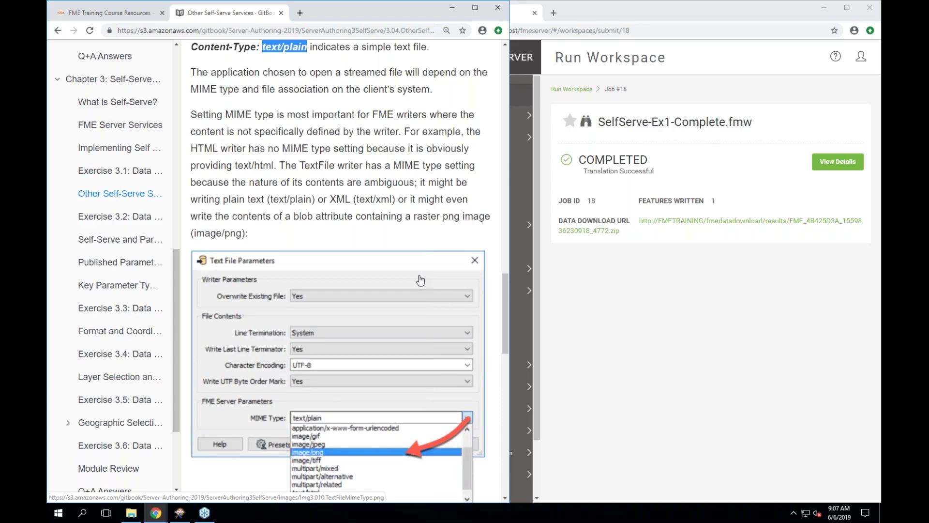
{"action": "scroll", "coordinate": [420, 280], "scroll_direction": "up", "scroll_amount": 5}
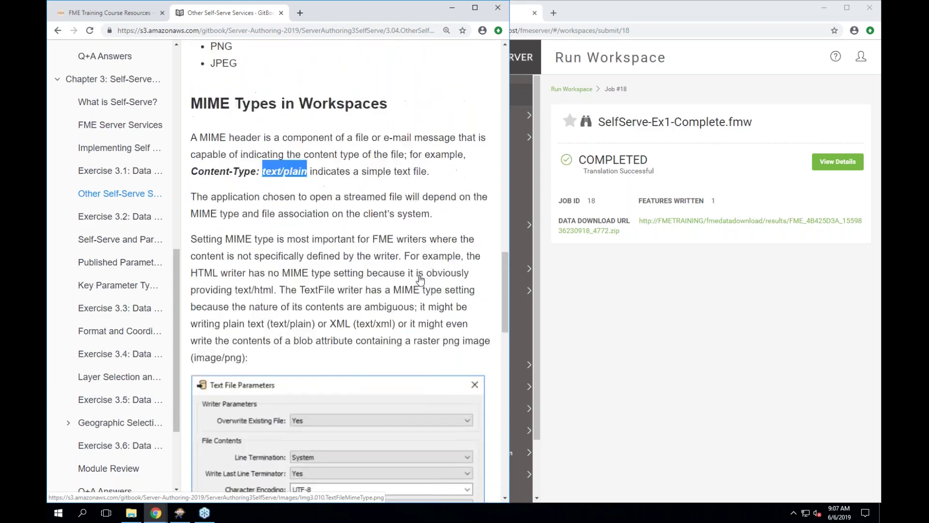
{"action": "double_click", "coordinate": [227, 111]}
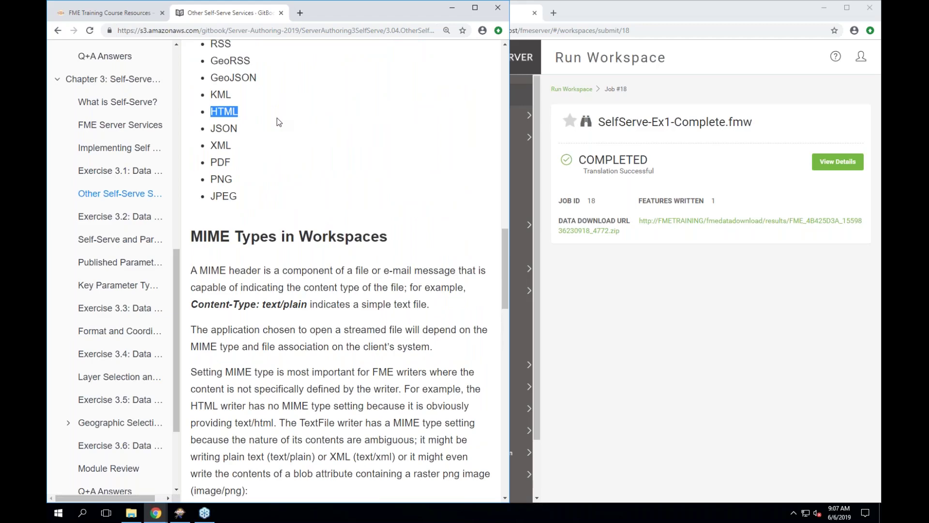
{"action": "scroll", "coordinate": [277, 121], "scroll_direction": "down", "scroll_amount": 4}
{"action": "scroll", "coordinate": [277, 118], "scroll_direction": "down", "scroll_amount": 2}
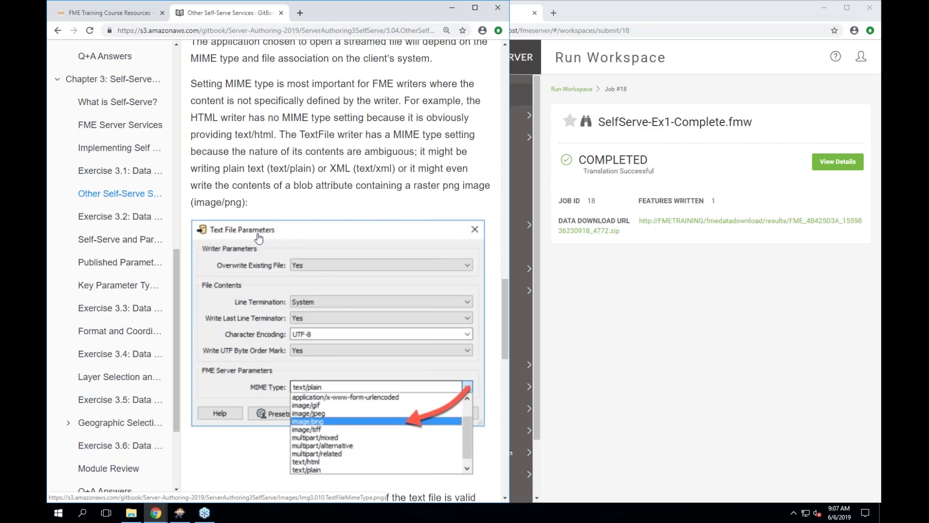
{"action": "scroll", "coordinate": [272, 421], "scroll_direction": "down", "scroll_amount": 1}
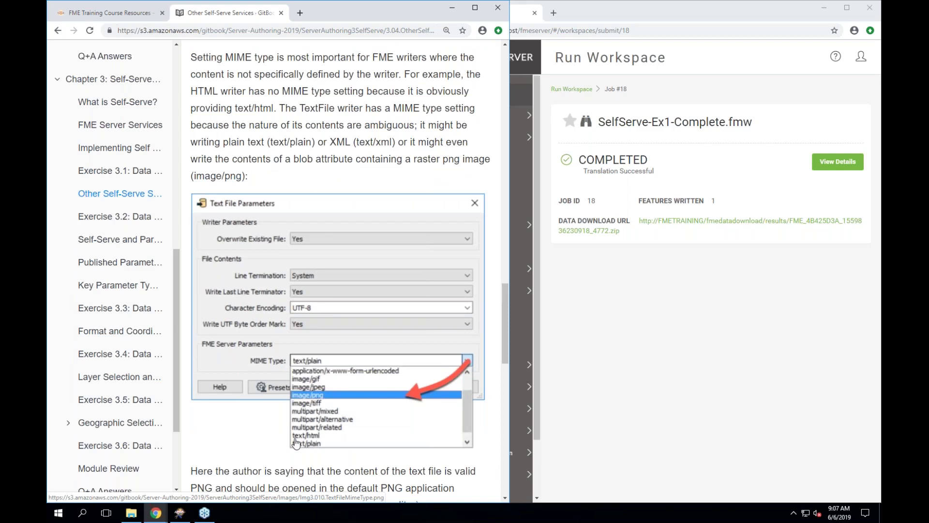
{"action": "scroll", "coordinate": [296, 443], "scroll_direction": "down", "scroll_amount": 1}
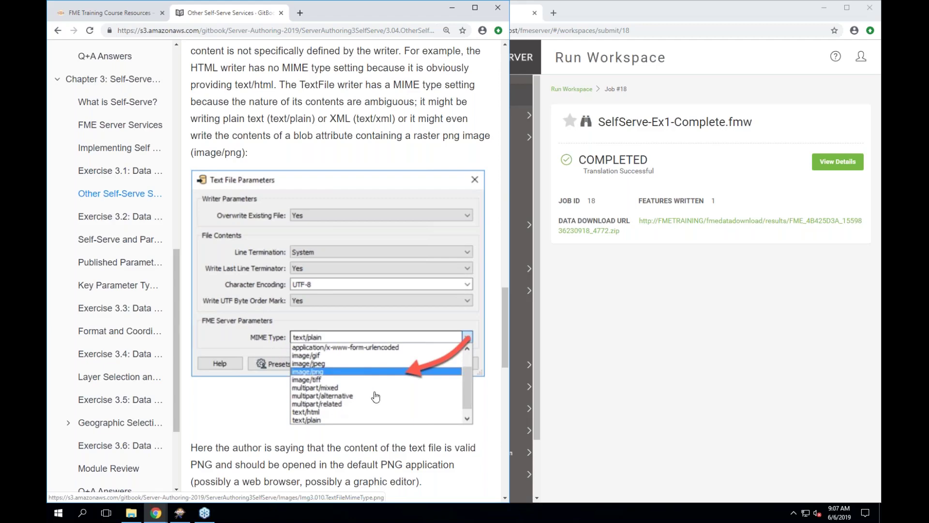
- Read the KML Network Link section and enlarge the Google Earth Edit Network Link image
{"action": "scroll", "coordinate": [375, 397], "scroll_direction": "down", "scroll_amount": 5}
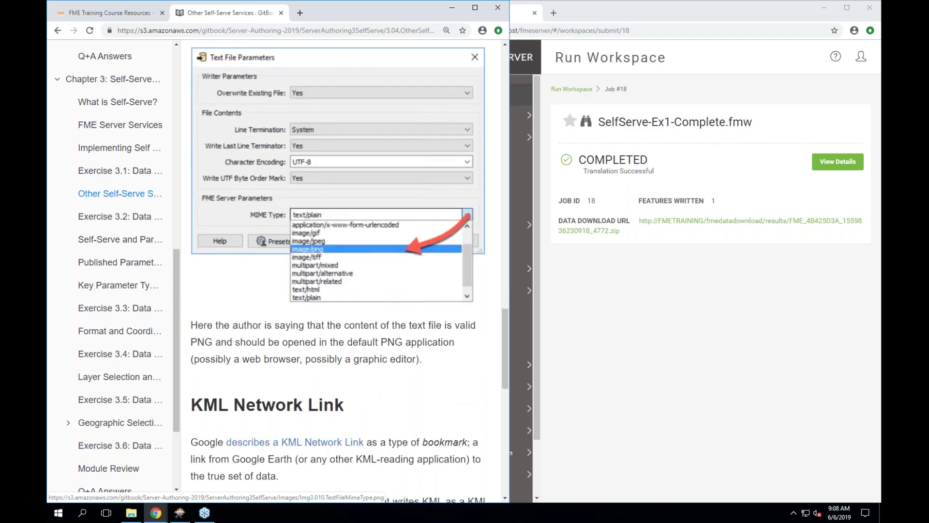
{"action": "scroll", "coordinate": [339, 271], "scroll_direction": "down", "scroll_amount": 3}
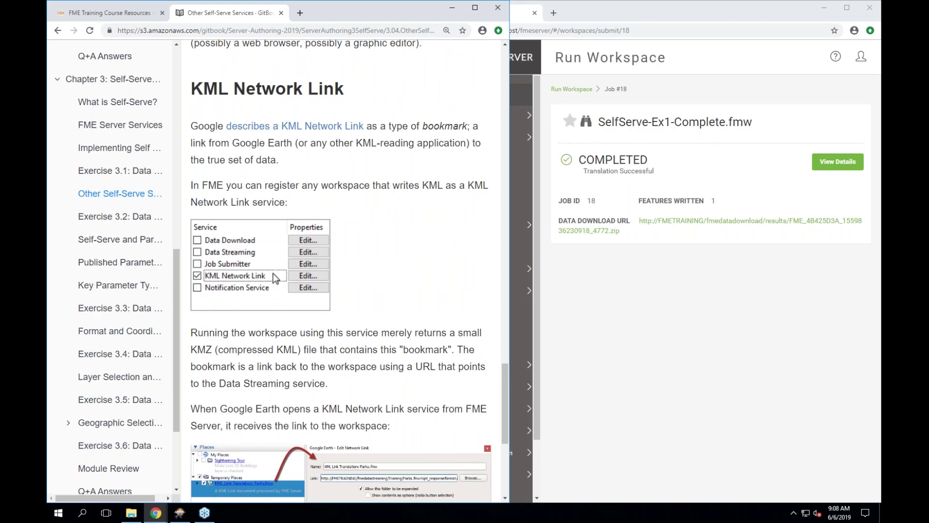
{"action": "scroll", "coordinate": [339, 271], "scroll_direction": "down", "scroll_amount": 1}
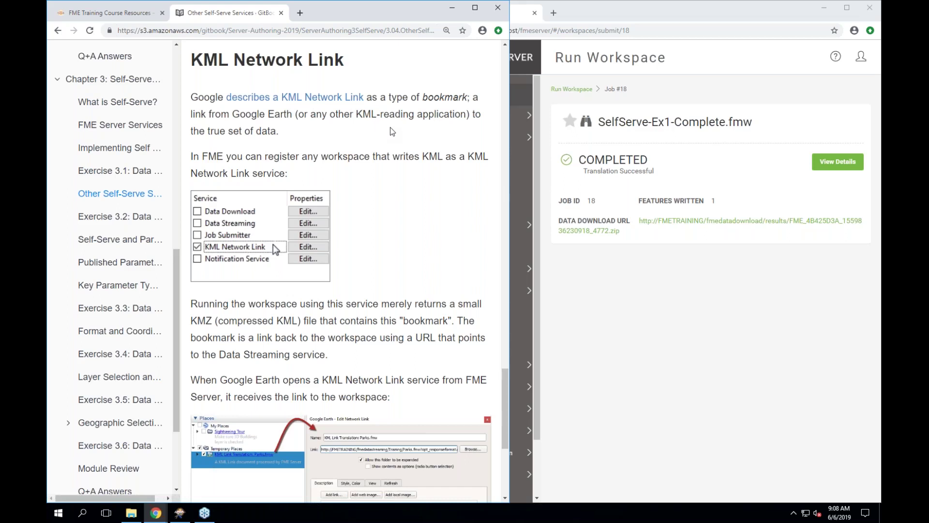
{"action": "scroll", "coordinate": [375, 279], "scroll_direction": "down", "scroll_amount": 2}
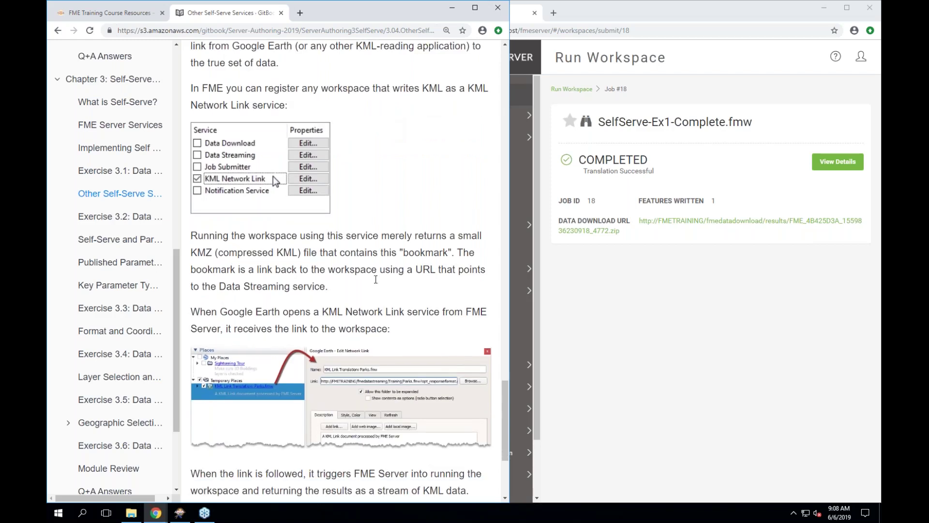
{"action": "scroll", "coordinate": [375, 279], "scroll_direction": "down", "scroll_amount": 1}
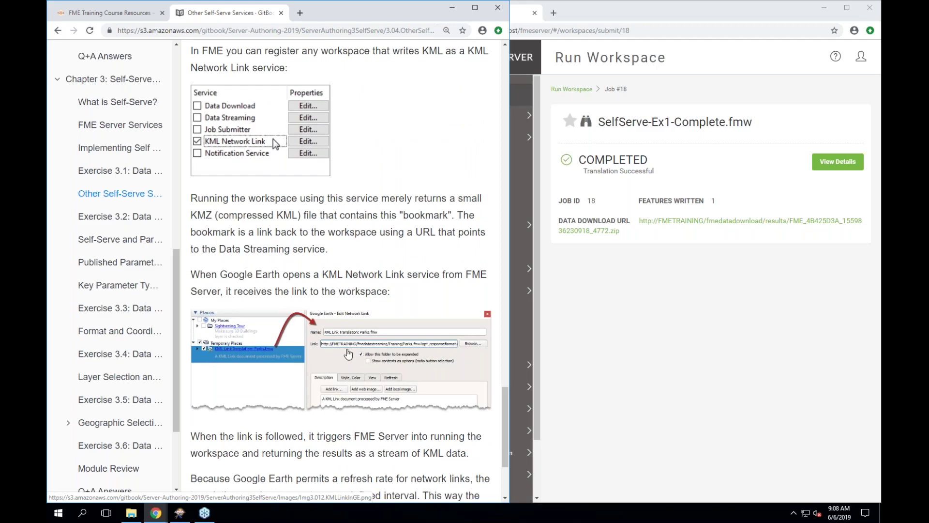
{"action": "left_click", "coordinate": [346, 353]}
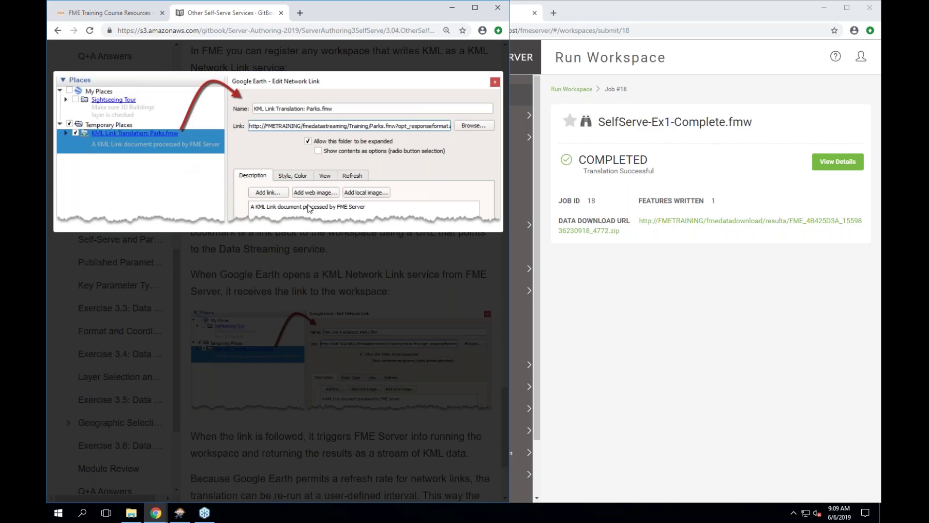
- Close the enlarged image, finish reading the KML Network Link section and go on to the Exercise 3.2 page
{"action": "left_click", "coordinate": [392, 271]}
{"action": "scroll", "coordinate": [341, 271], "scroll_direction": "down", "scroll_amount": 2}
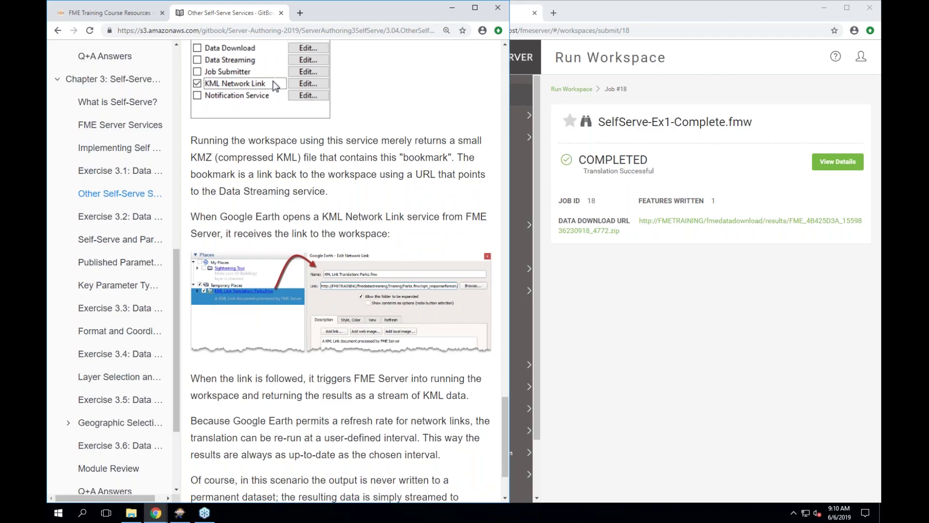
{"action": "scroll", "coordinate": [341, 271], "scroll_direction": "down", "scroll_amount": 3}
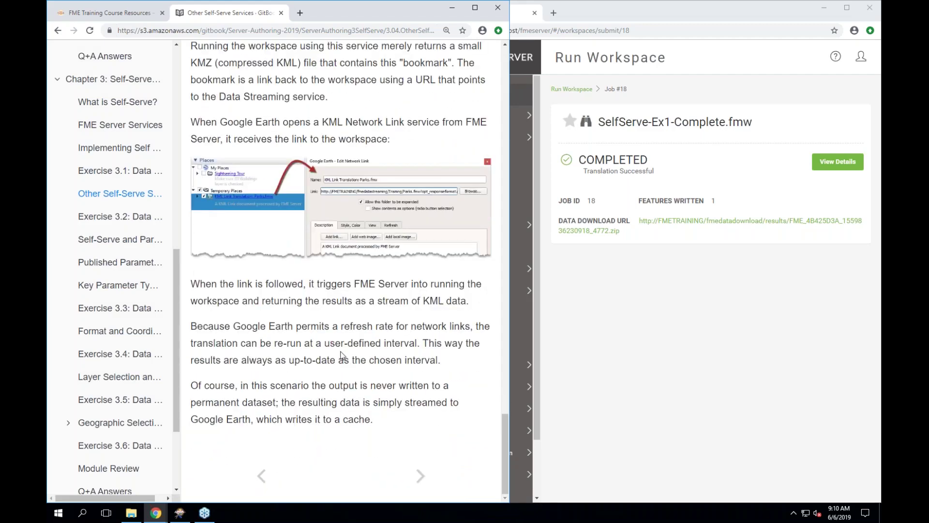
{"action": "left_click", "coordinate": [421, 479]}
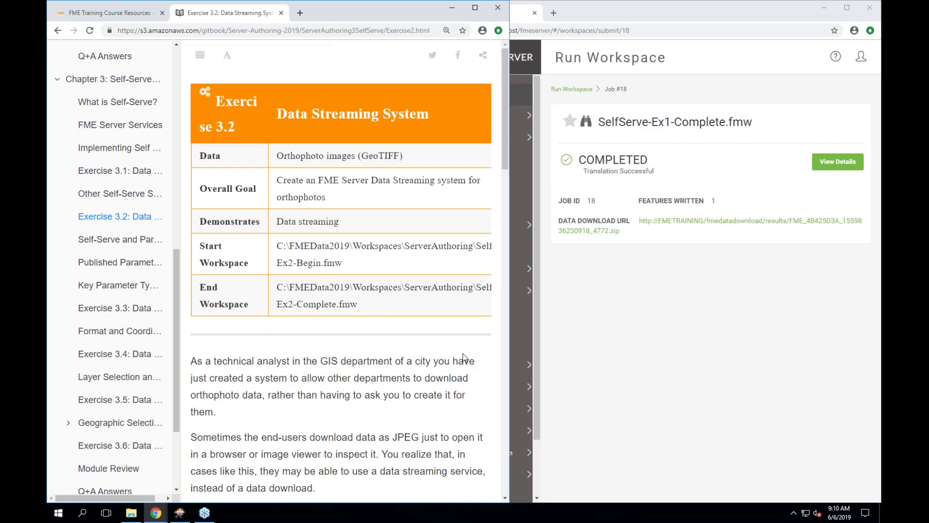
- Read the Exercise 3.2 introduction, highlighting the Start Workspace path and widening the manual window to show it in full
{"action": "scroll", "coordinate": [462, 356], "scroll_direction": "down", "scroll_amount": 3}
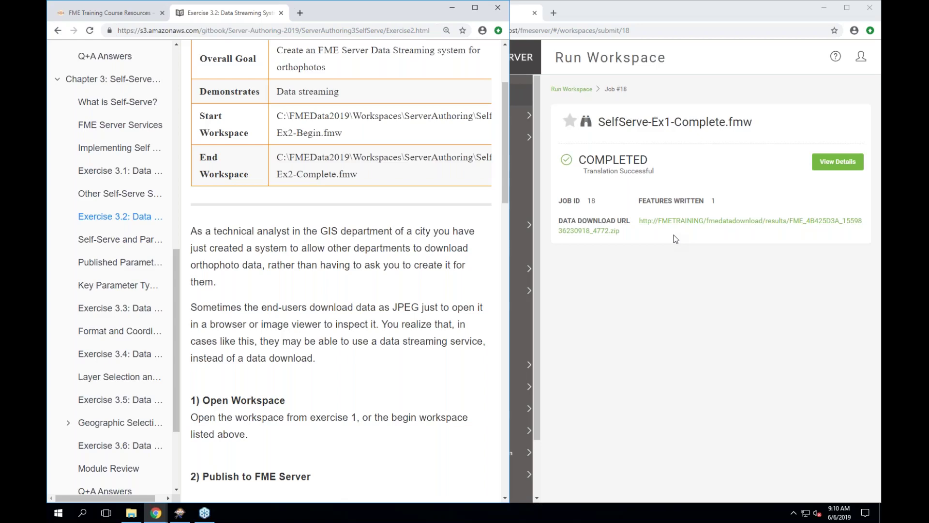
{"action": "scroll", "coordinate": [300, 436], "scroll_direction": "down", "scroll_amount": 4}
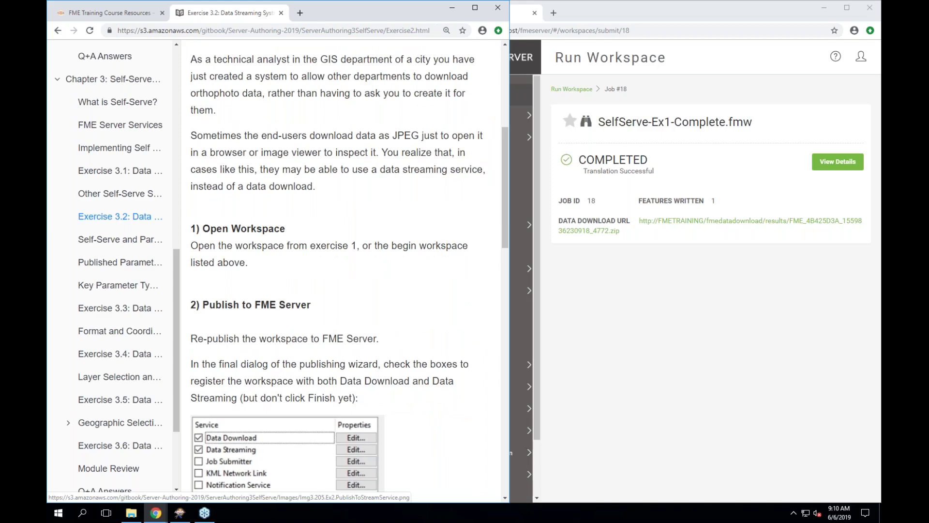
{"action": "scroll", "coordinate": [380, 416], "scroll_direction": "up", "scroll_amount": 2}
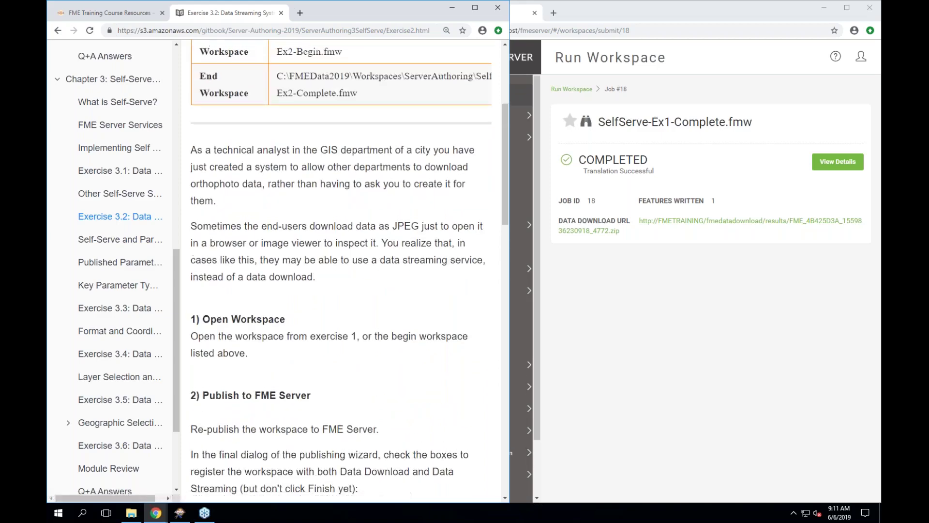
{"action": "scroll", "coordinate": [361, 389], "scroll_direction": "up", "scroll_amount": 2}
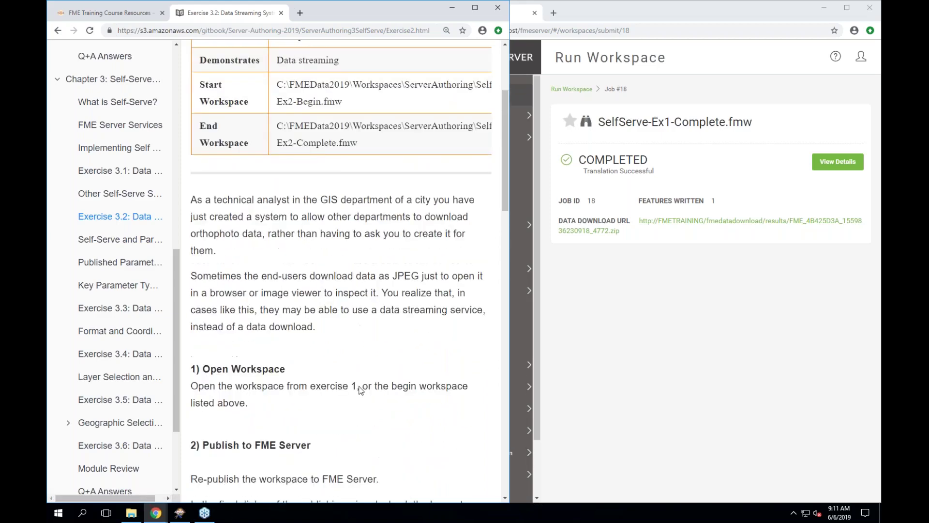
{"action": "scroll", "coordinate": [361, 390], "scroll_direction": "up", "scroll_amount": 1}
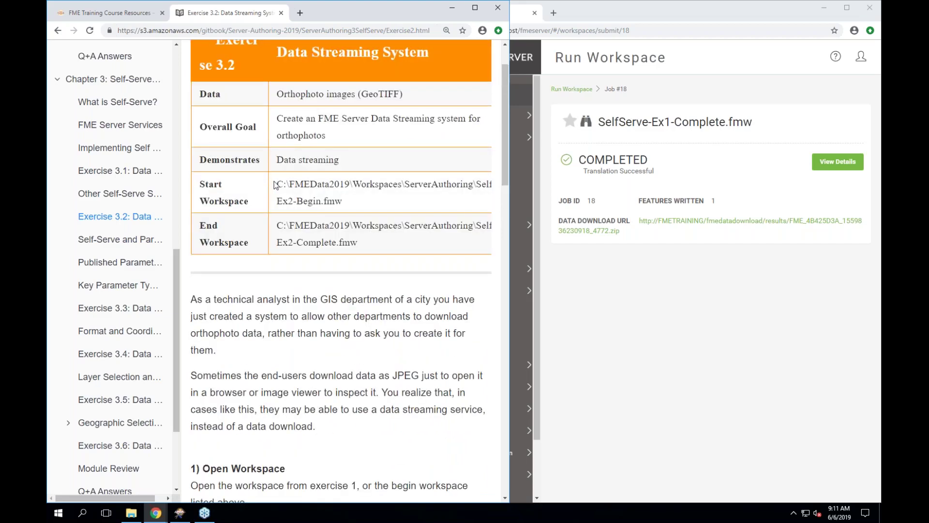
{"action": "left_click_drag", "start_coordinate": [276, 184], "coordinate": [339, 202]}
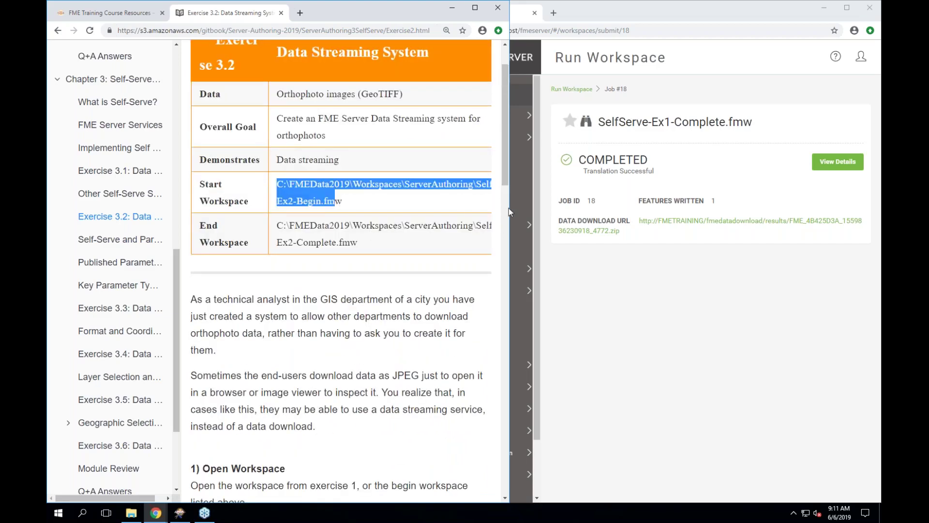
{"action": "left_click_drag", "start_coordinate": [510, 209], "coordinate": [573, 209]}
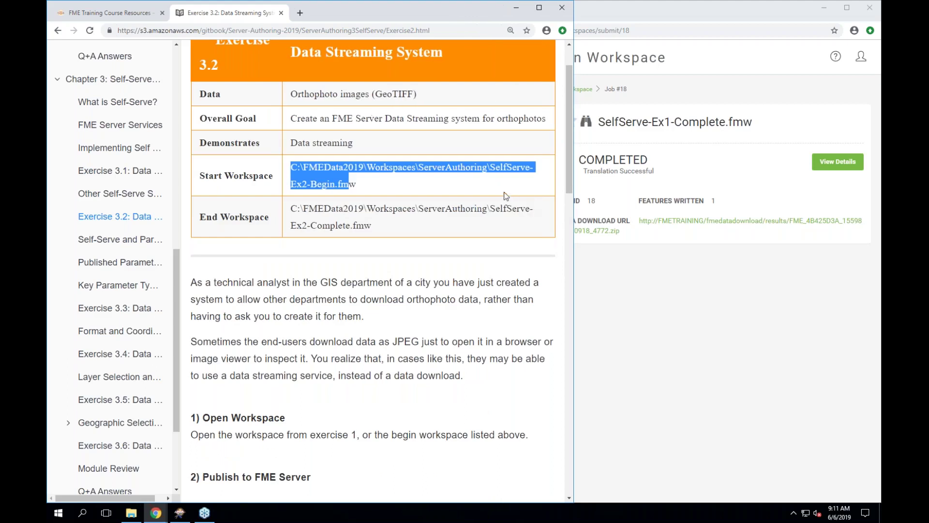
{"action": "left_click", "coordinate": [459, 174]}
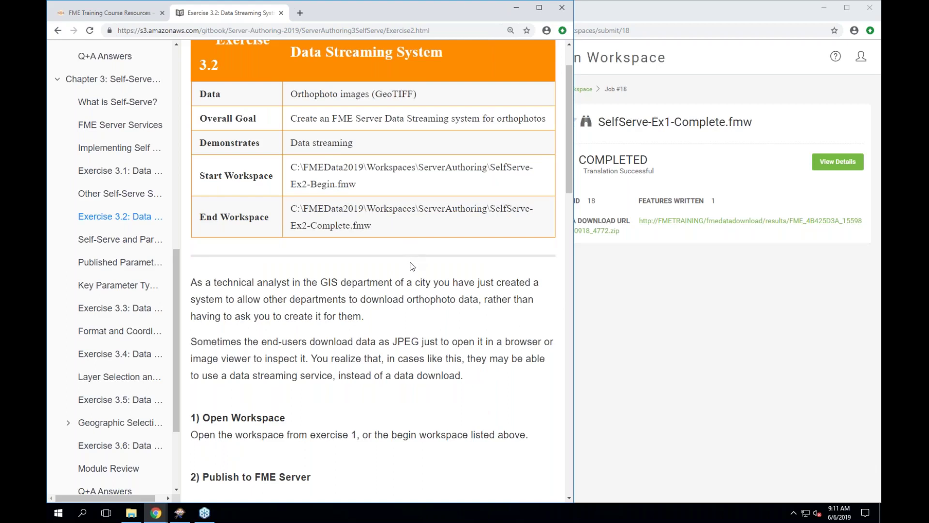
- Switch to FME Workbench to check the open workspace, and compare it with the Exercise 3.2 start workspace and instructions
{"action": "left_click", "coordinate": [180, 513]}
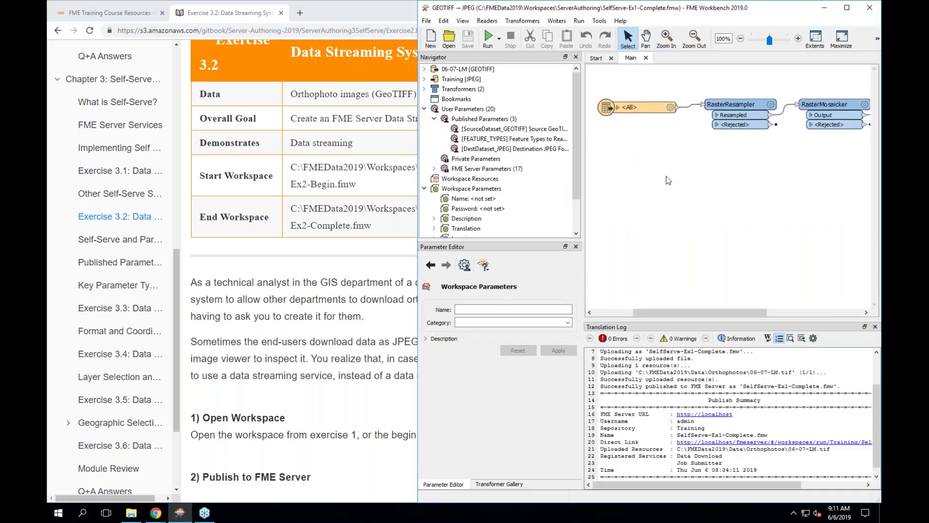
{"action": "left_click", "coordinate": [359, 190]}
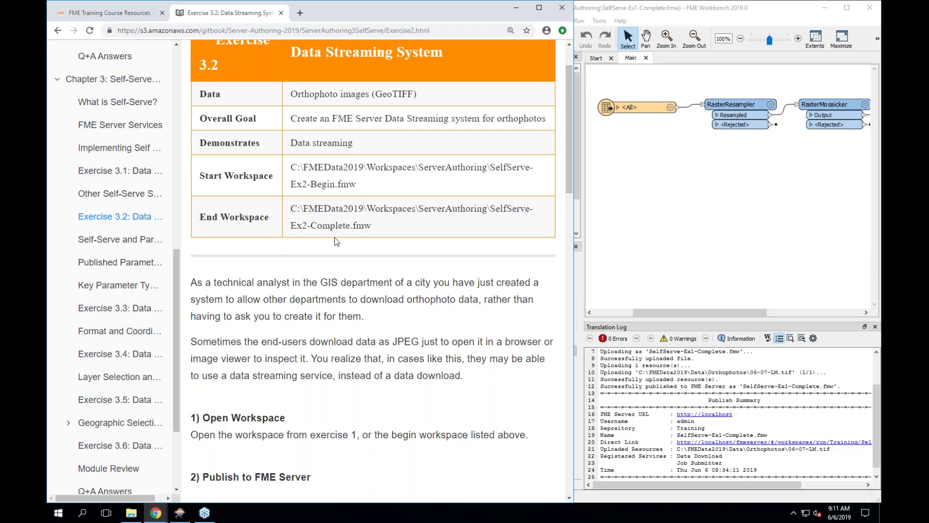
{"action": "scroll", "coordinate": [404, 360], "scroll_direction": "down", "scroll_amount": 13}
{"action": "scroll", "coordinate": [387, 154], "scroll_direction": "up", "scroll_amount": 12}
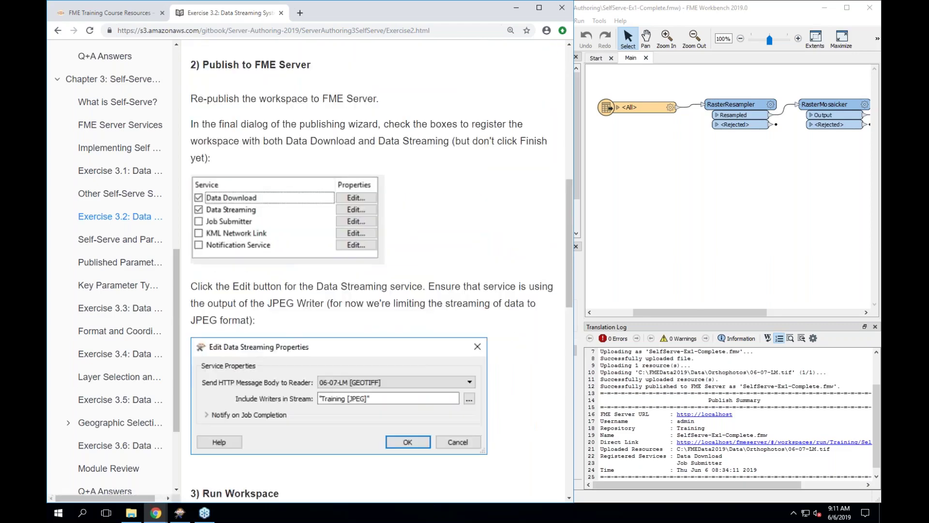
{"action": "scroll", "coordinate": [386, 154], "scroll_direction": "up", "scroll_amount": 1}
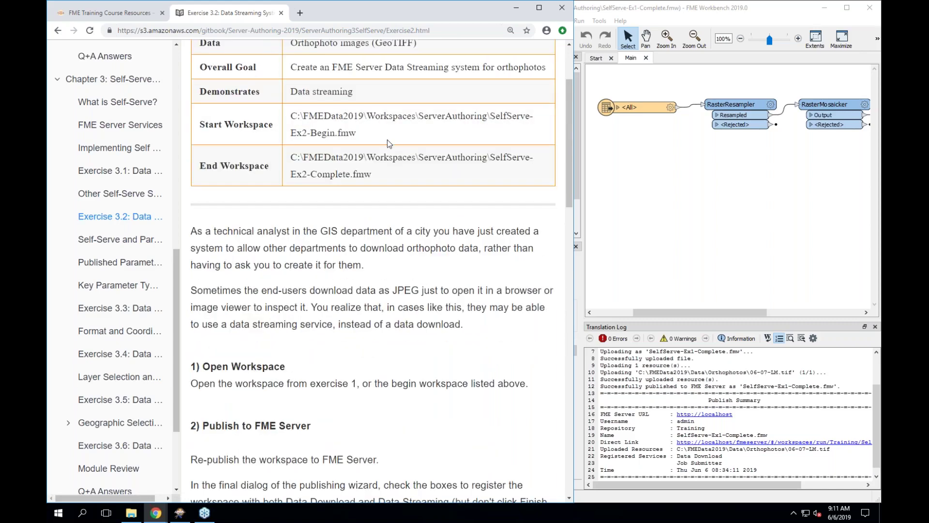
- Narrow the manual window beside FME Workbench and show the "2) Publish to FME Server" instructions
{"action": "left_click", "coordinate": [786, 286]}
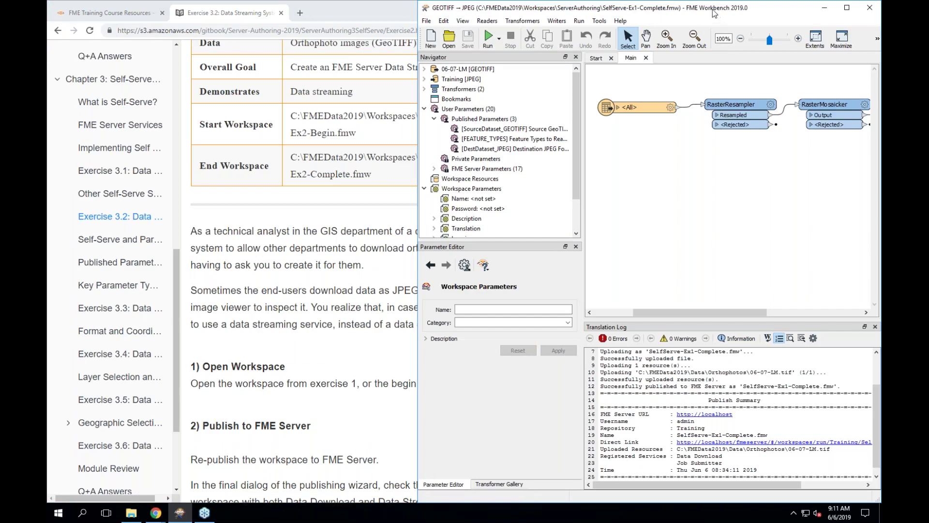
{"action": "left_click", "coordinate": [390, 363]}
{"action": "left_click_drag", "start_coordinate": [570, 283], "coordinate": [453, 283]}
{"action": "scroll", "coordinate": [332, 337], "scroll_direction": "down", "scroll_amount": 8}
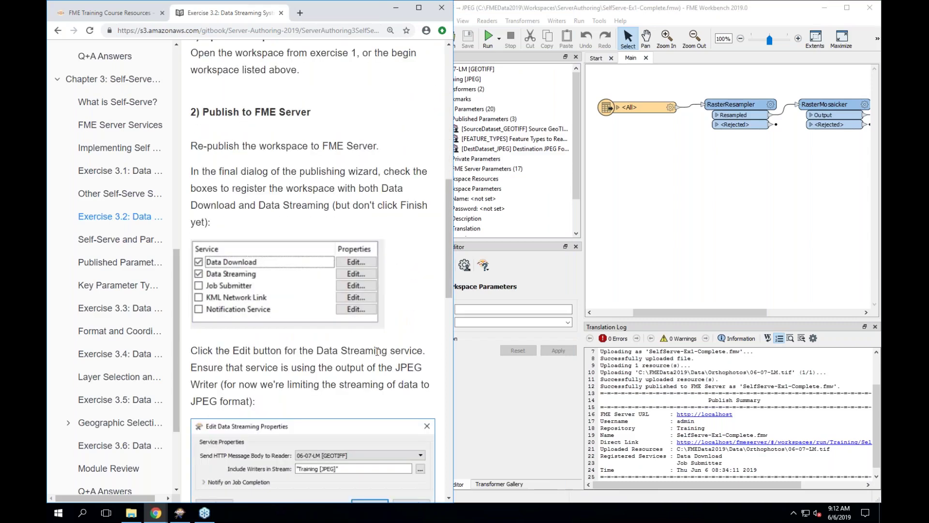
- In FME Workbench, start publishing over the Training connection, updating the existing SelfServe-Ex1-Complete.fmw in the Training repository
{"action": "left_click", "coordinate": [729, 204]}
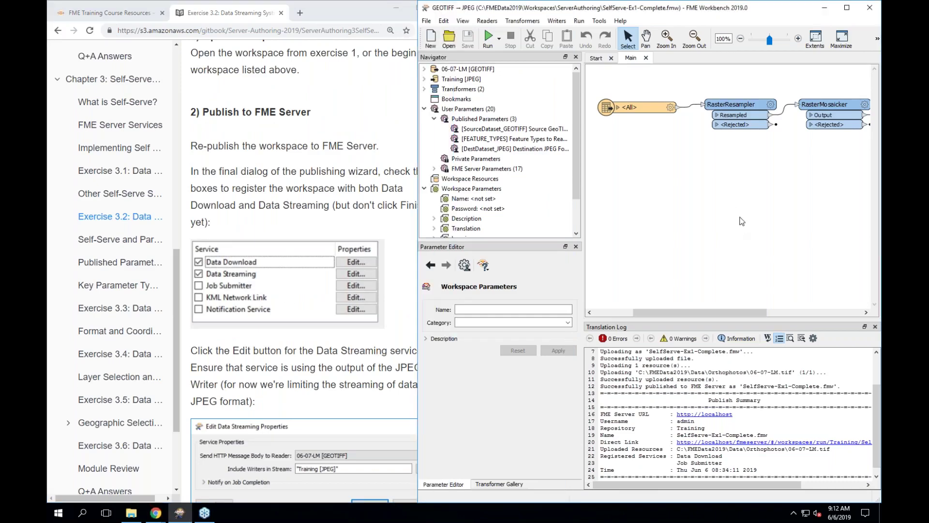
{"action": "left_click", "coordinate": [427, 22]}
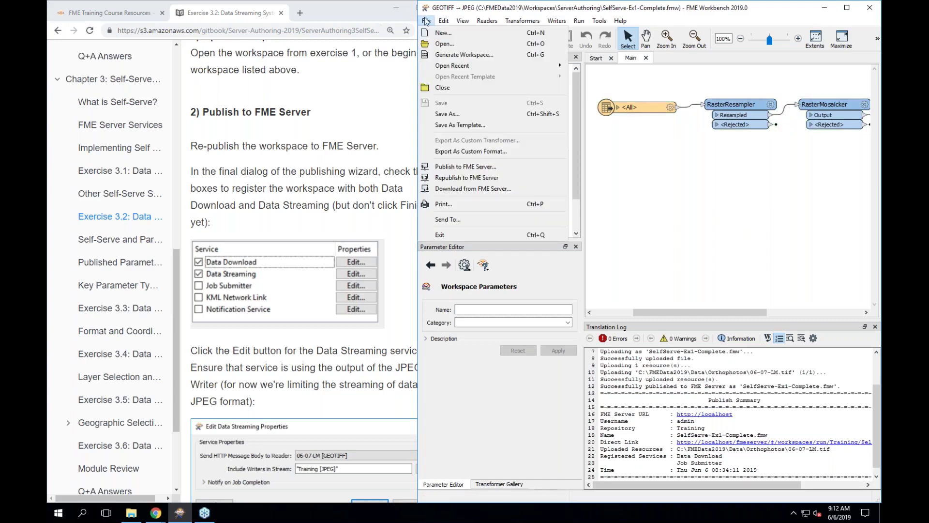
{"action": "left_click", "coordinate": [459, 169]}
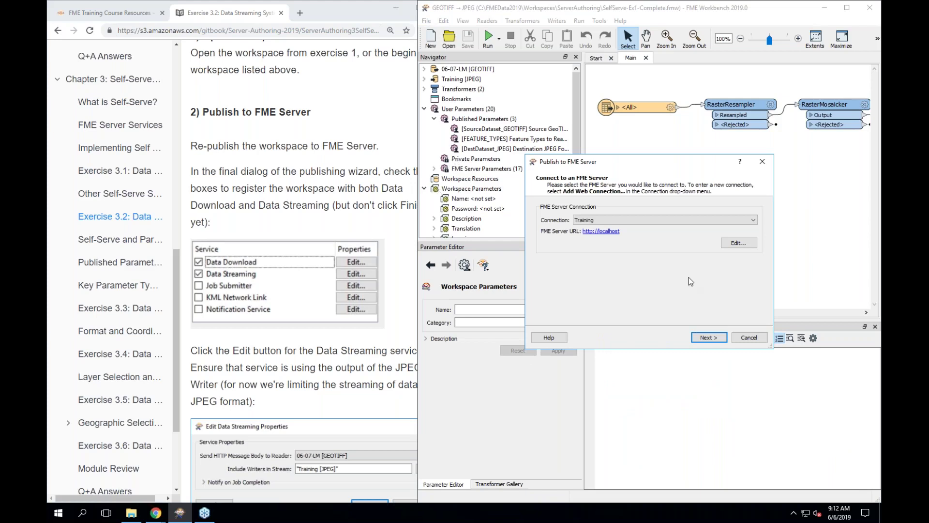
{"action": "left_click", "coordinate": [715, 338]}
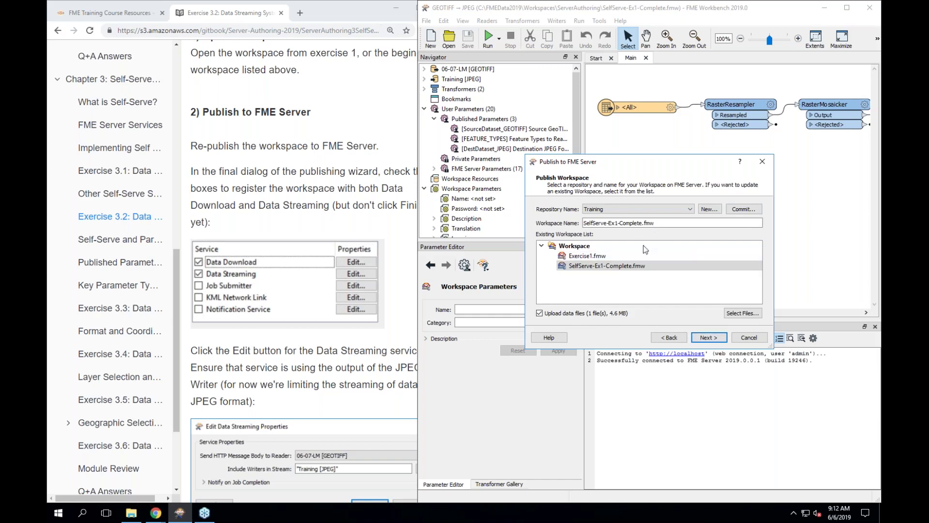
{"action": "left_click", "coordinate": [716, 341]}
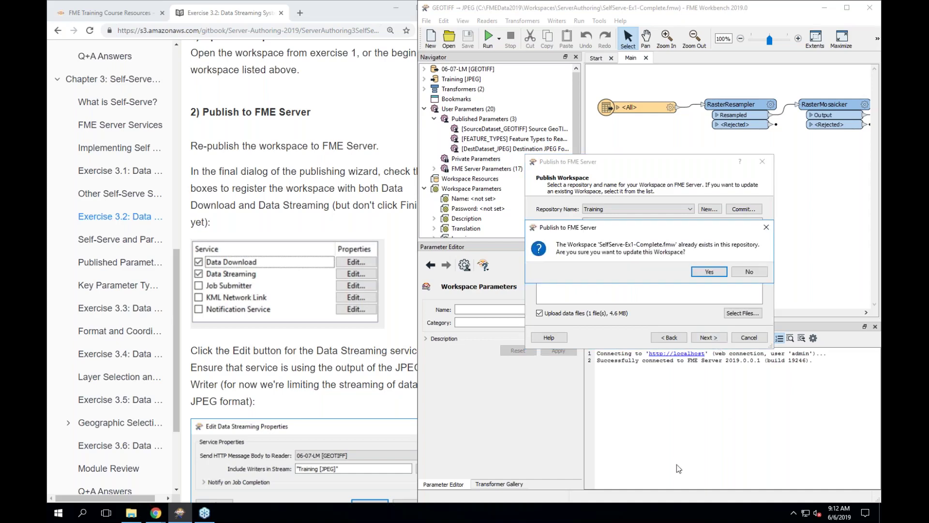
{"action": "left_click", "coordinate": [706, 271]}
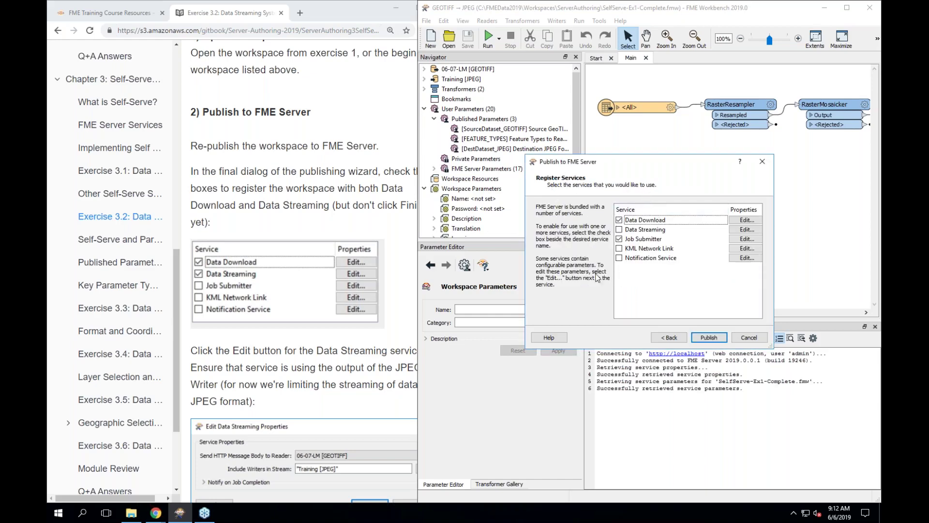
- Register the Data Streaming service using the "Training [JPEG]" writer, keeping Data Download and Job Submitter, and publish the workspace
{"action": "left_click", "coordinate": [619, 229]}
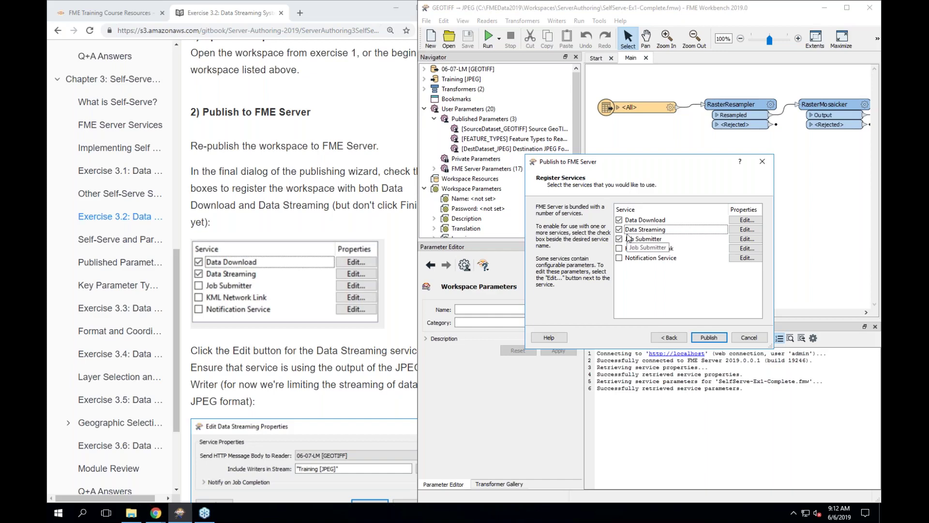
{"action": "left_click", "coordinate": [735, 231]}
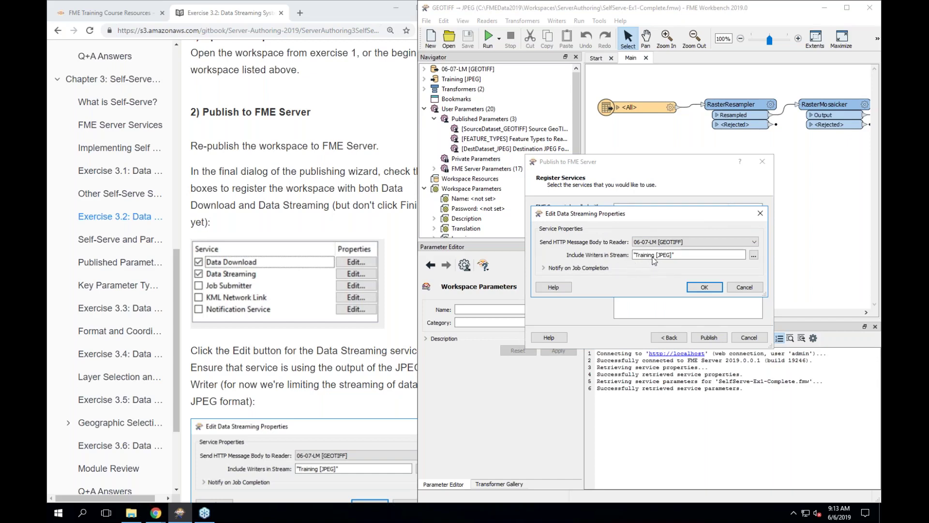
{"action": "left_click", "coordinate": [692, 289]}
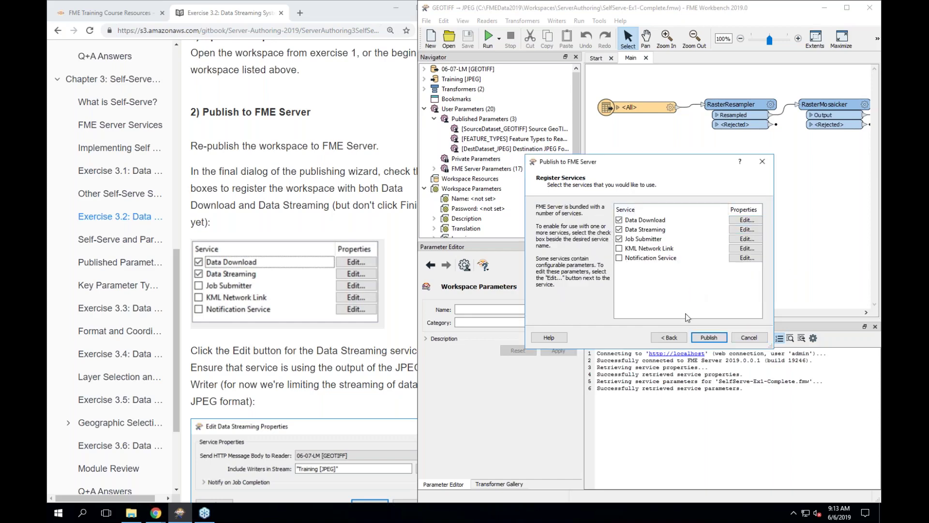
{"action": "left_click", "coordinate": [710, 339]}
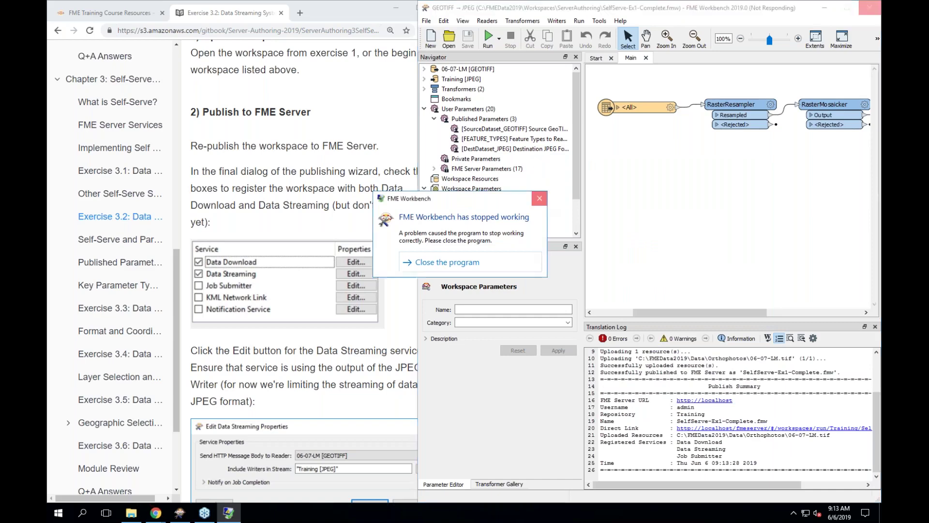
{"action": "left_click", "coordinate": [539, 198]}
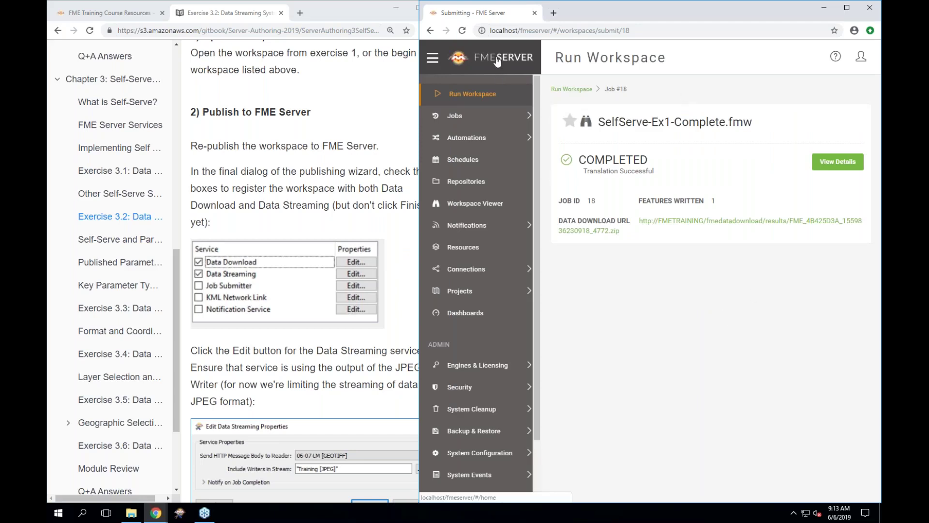
- In the FME Server web interface, set up a run of SelfServe-Ex1-Complete.fmw from the Training repository with the Data Streaming service
{"action": "left_click", "coordinate": [544, 27]}
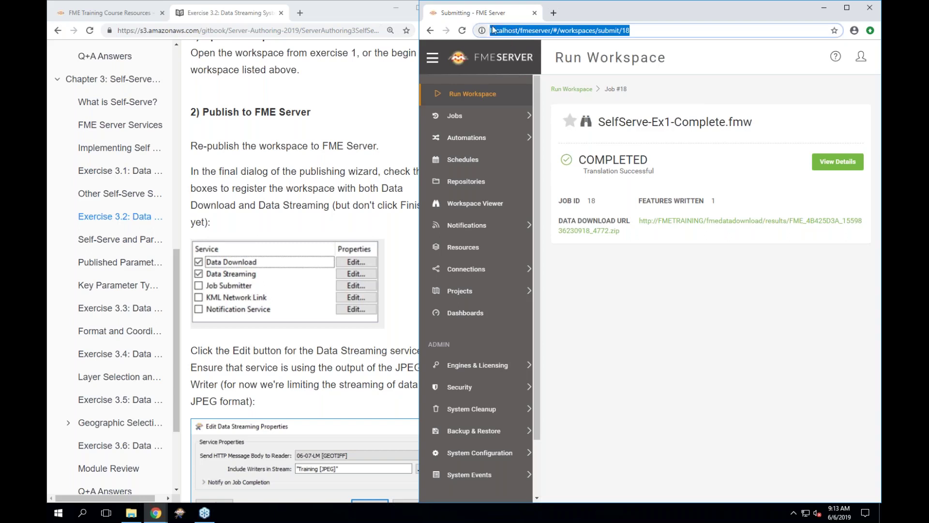
{"action": "left_click", "coordinate": [490, 57]}
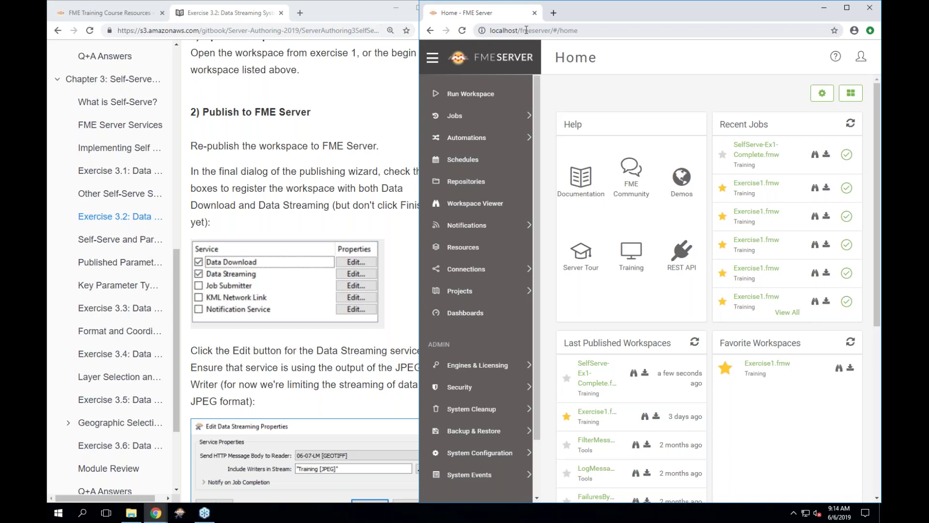
{"action": "left_click", "coordinate": [467, 97]}
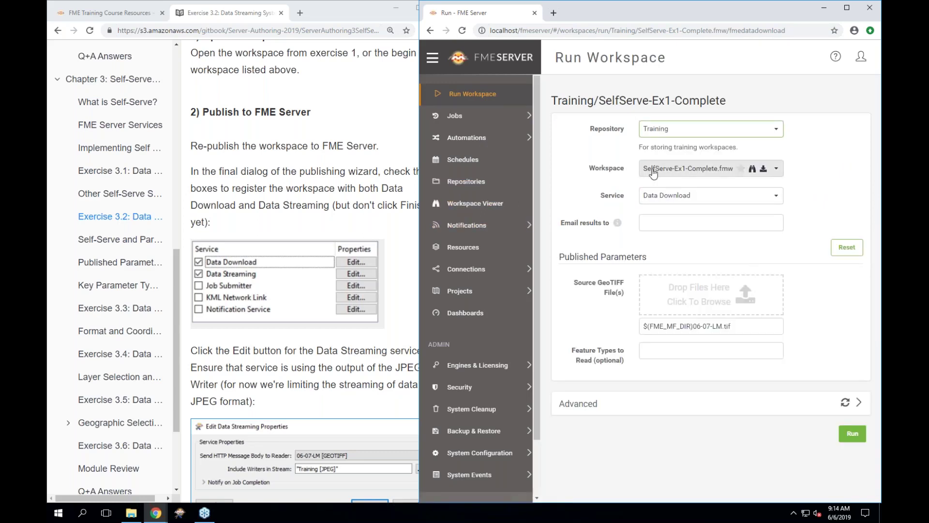
{"action": "left_click", "coordinate": [649, 169]}
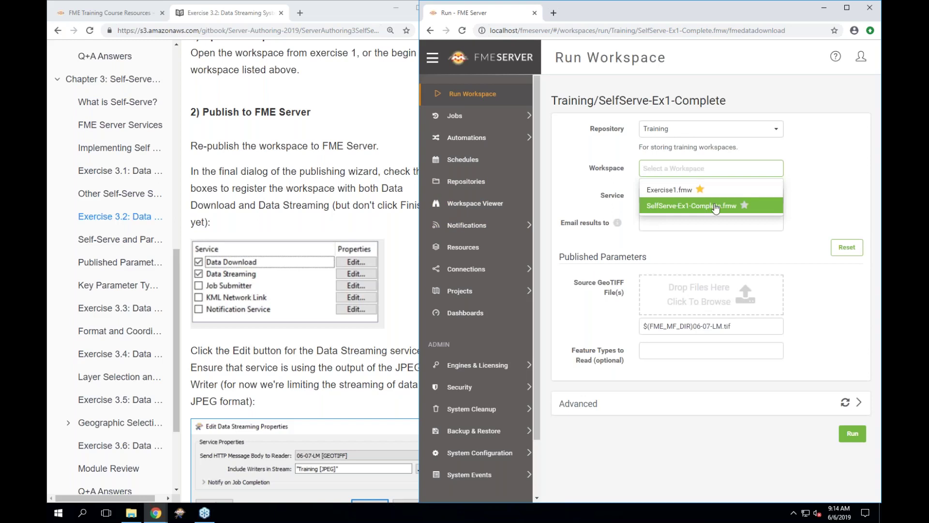
{"action": "left_click", "coordinate": [698, 207]}
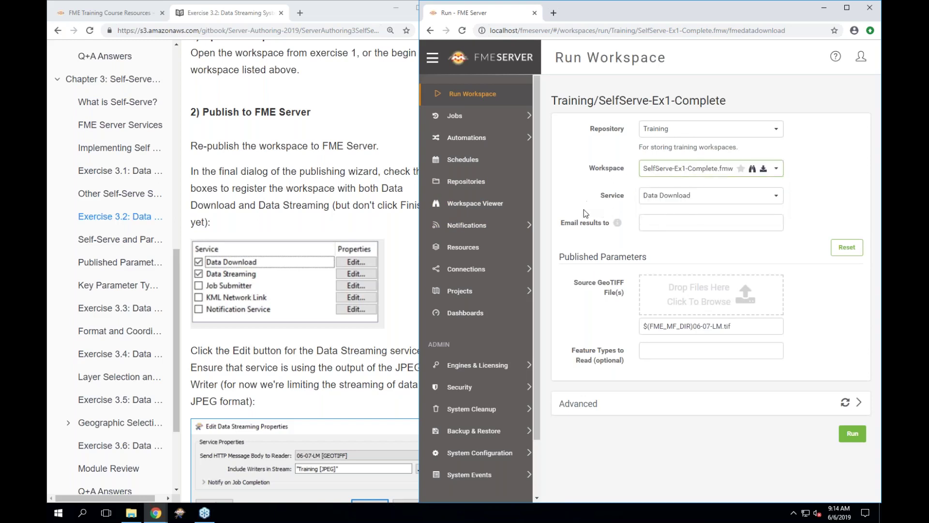
{"action": "left_click", "coordinate": [699, 198]}
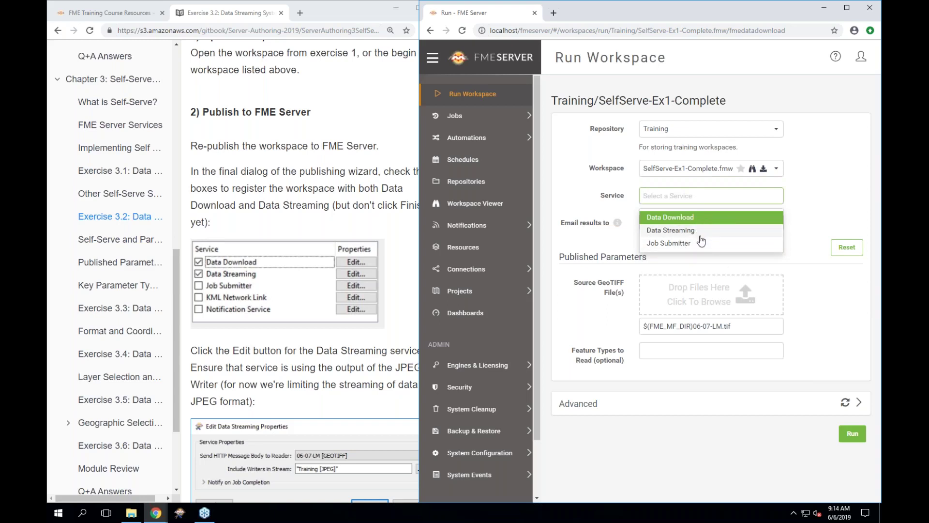
{"action": "left_click", "coordinate": [673, 234]}
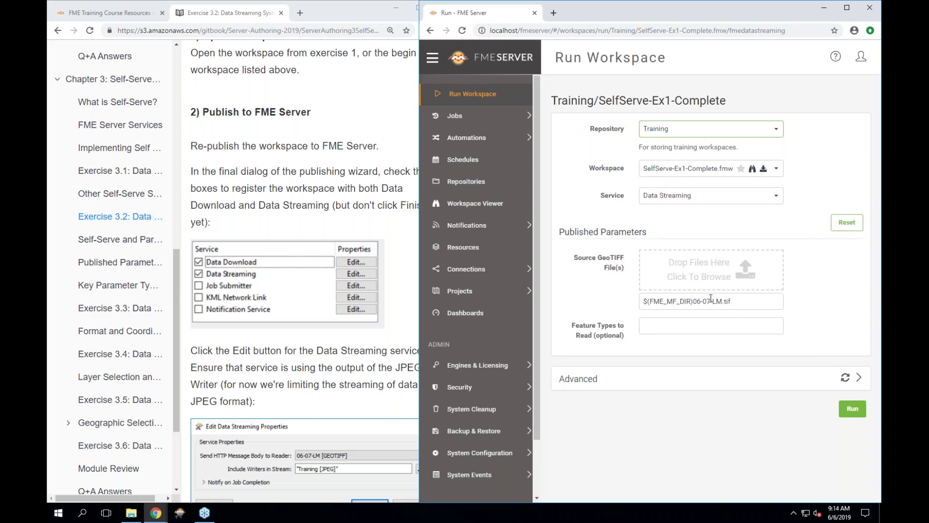
- Run SelfServe-Ex1-Complete.fmw with Data Streaming, widen the manual window slightly, and return from the streamed image to the Run Workspace page
{"action": "left_click", "coordinate": [851, 416]}
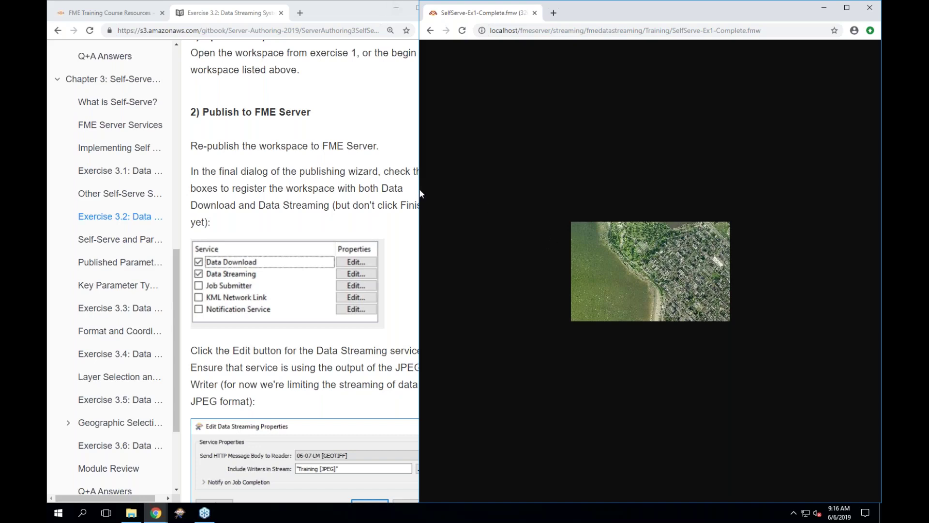
{"action": "left_click_drag", "start_coordinate": [420, 193], "coordinate": [454, 197]}
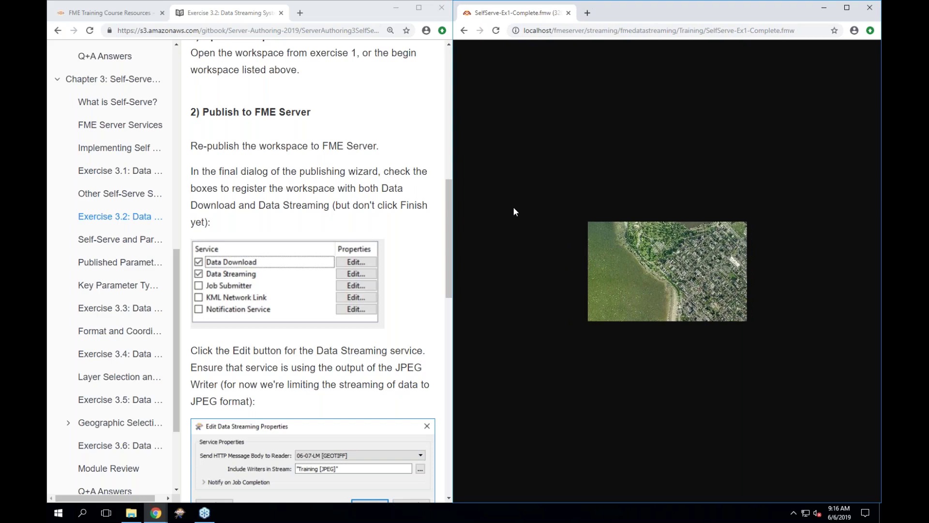
{"action": "left_click", "coordinate": [464, 31]}
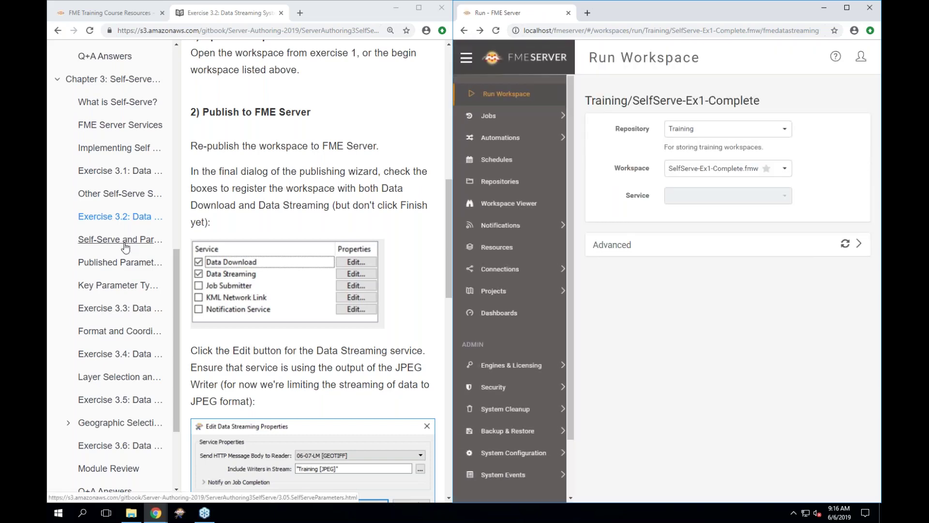
- Open the manual's Self-Serve and Parameters page, widen its window, and read the "What are Parameters?" section with its translation component hierarchy
{"action": "left_click", "coordinate": [125, 247]}
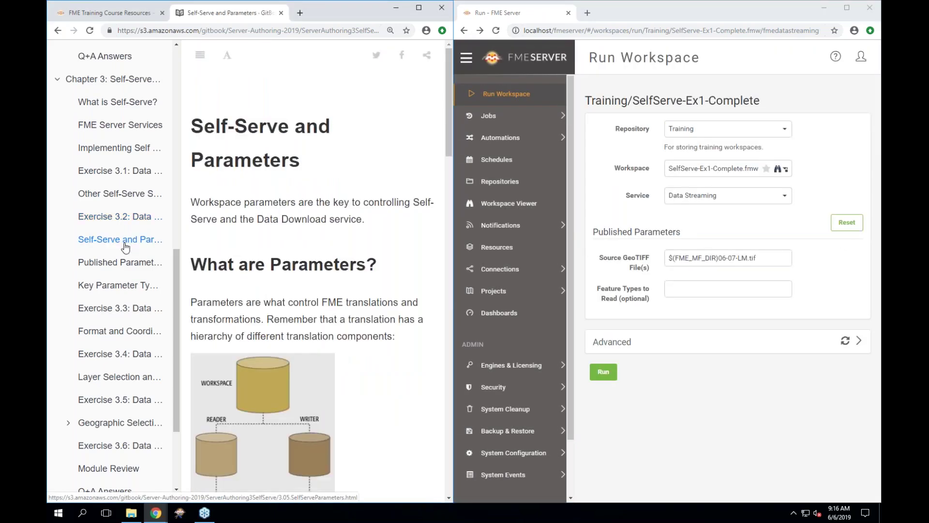
{"action": "left_click_drag", "start_coordinate": [453, 195], "coordinate": [553, 182]}
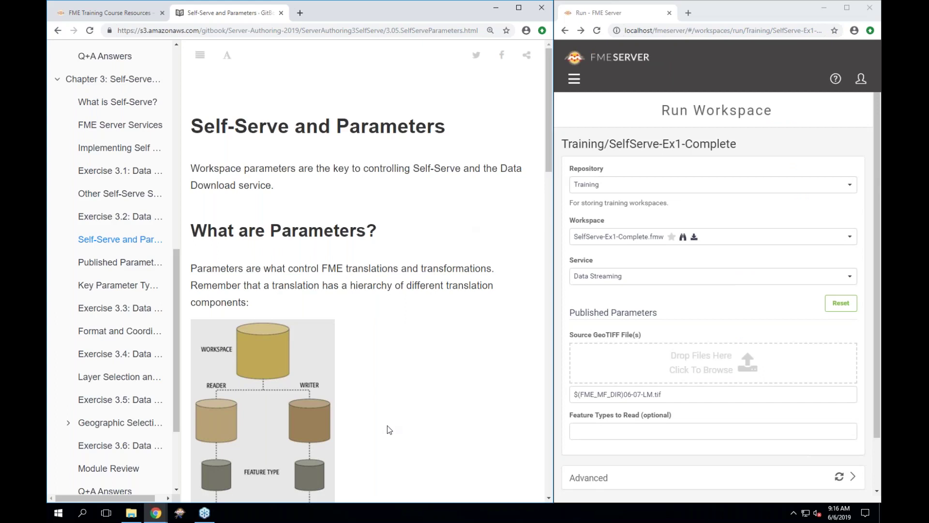
{"action": "scroll", "coordinate": [387, 425], "scroll_direction": "down", "scroll_amount": 1}
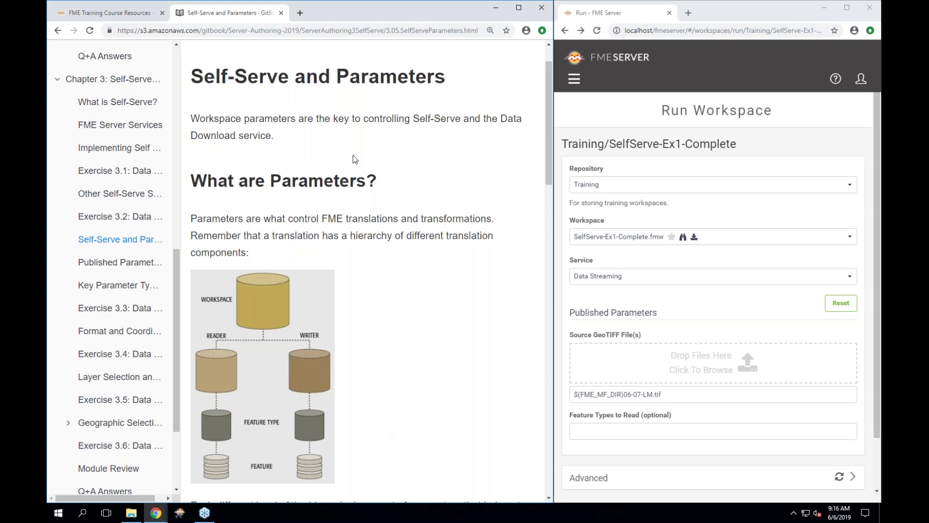
{"action": "scroll", "coordinate": [352, 155], "scroll_direction": "down", "scroll_amount": 2}
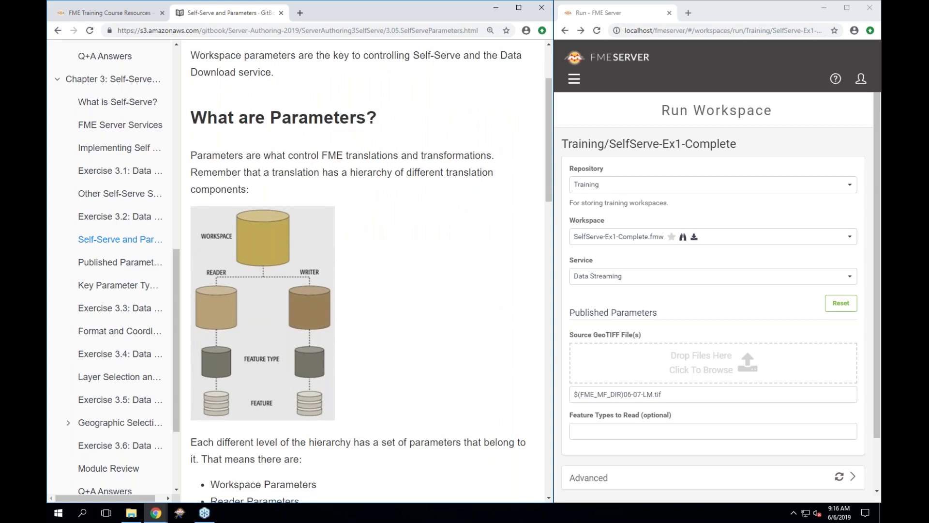
{"action": "scroll", "coordinate": [355, 156], "scroll_direction": "down", "scroll_amount": 1}
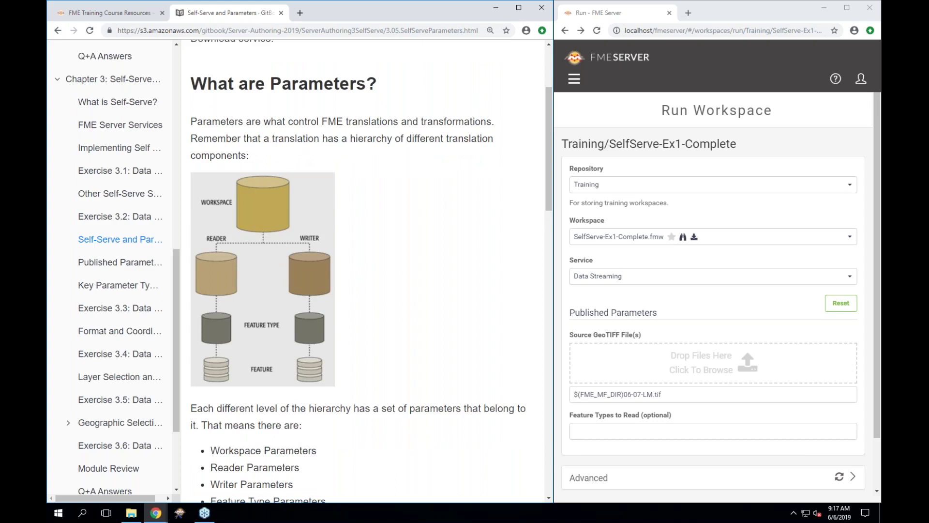
{"action": "scroll", "coordinate": [363, 271], "scroll_direction": "down", "scroll_amount": 3}
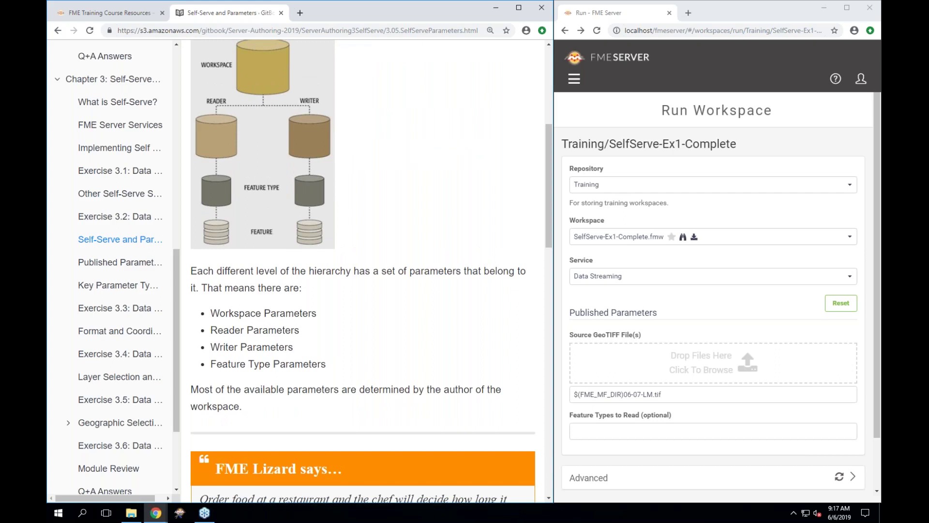
{"action": "scroll", "coordinate": [357, 164], "scroll_direction": "up", "scroll_amount": 2}
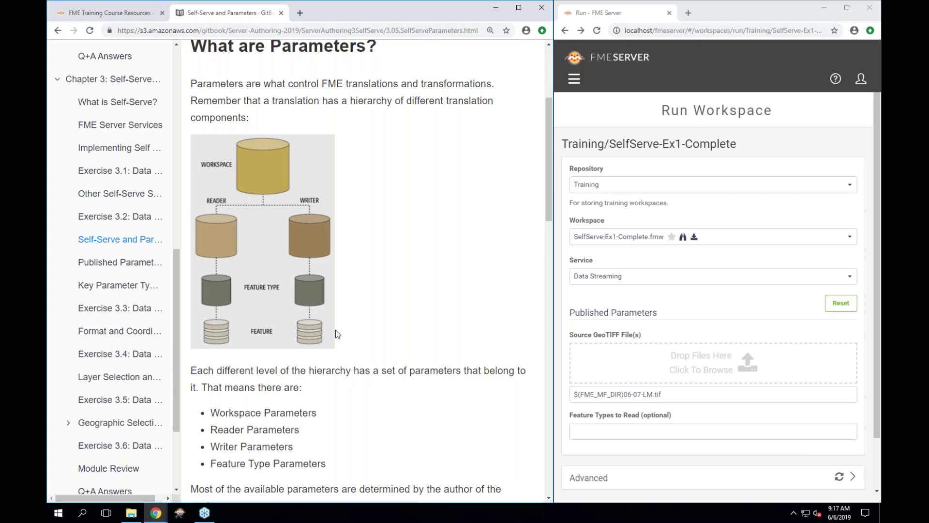
{"action": "scroll", "coordinate": [337, 334], "scroll_direction": "down", "scroll_amount": 3}
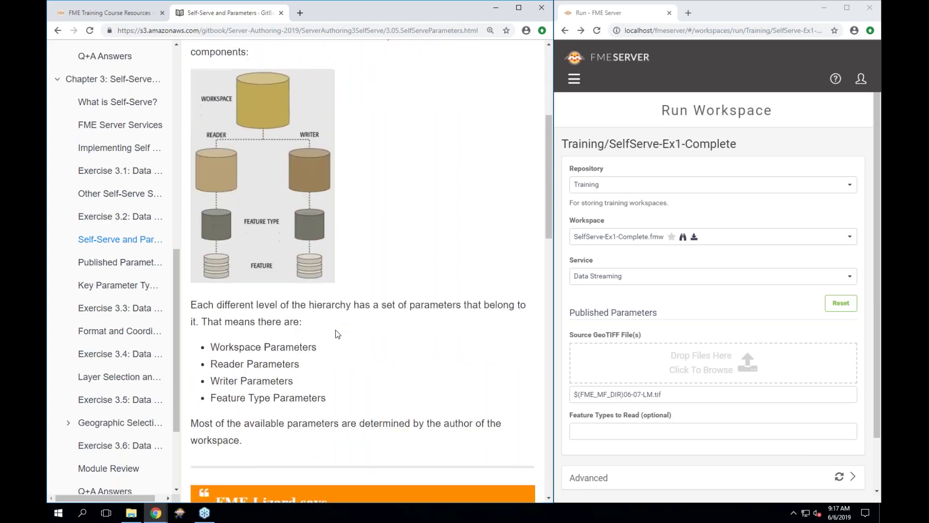
{"action": "scroll", "coordinate": [335, 330], "scroll_direction": "down", "scroll_amount": 1}
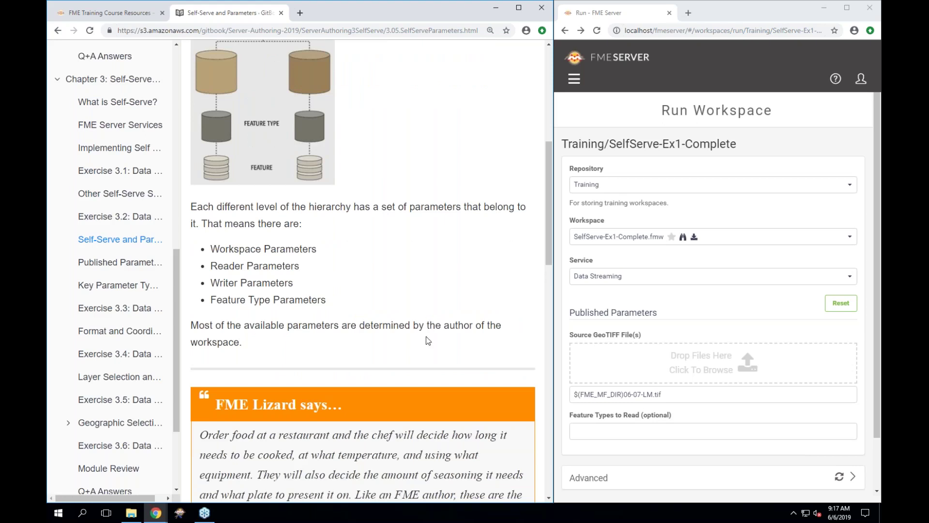
{"action": "scroll", "coordinate": [428, 340], "scroll_direction": "down", "scroll_amount": 1}
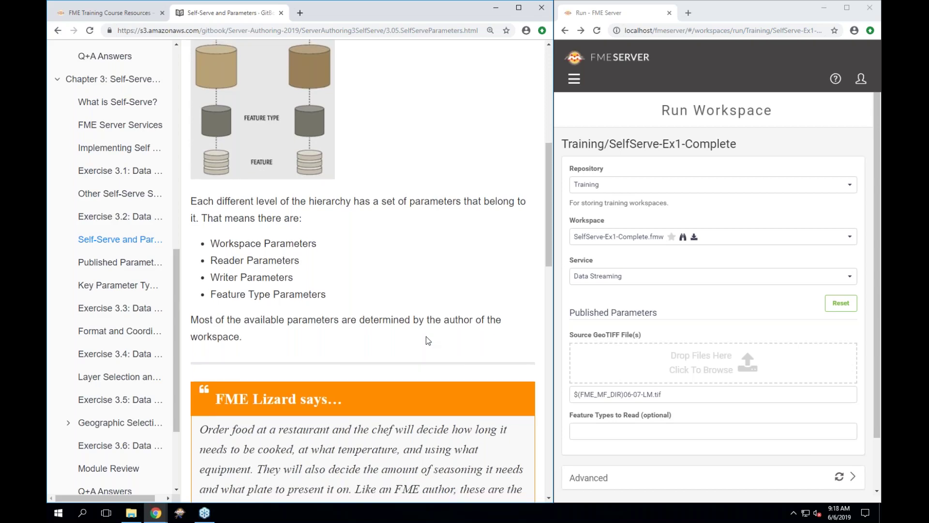
- Read the Published Parameters section, including the FME Lizard notes and the explanation of user parameters
{"action": "scroll", "coordinate": [428, 340], "scroll_direction": "down", "scroll_amount": 6}
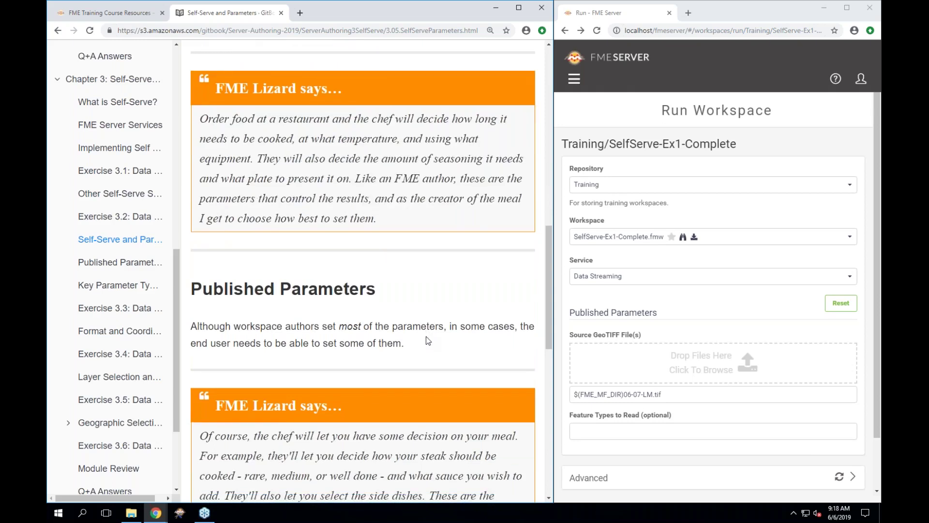
{"action": "scroll", "coordinate": [428, 340], "scroll_direction": "down", "scroll_amount": 2}
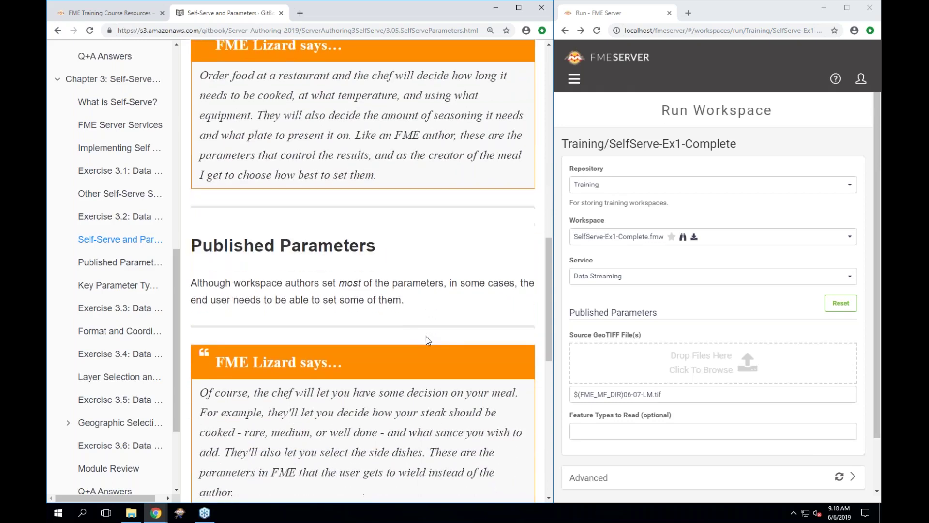
{"action": "scroll", "coordinate": [426, 339], "scroll_direction": "down", "scroll_amount": 2}
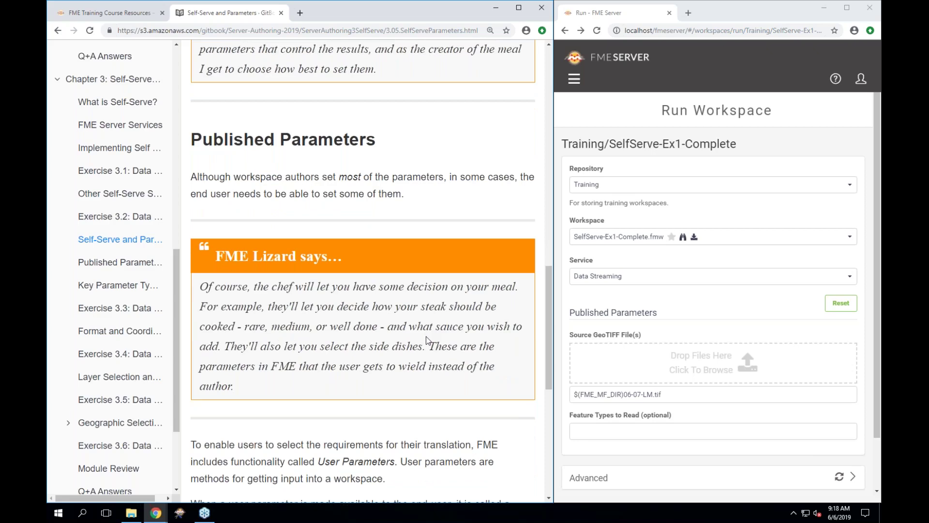
{"action": "scroll", "coordinate": [426, 336], "scroll_direction": "down", "scroll_amount": 5}
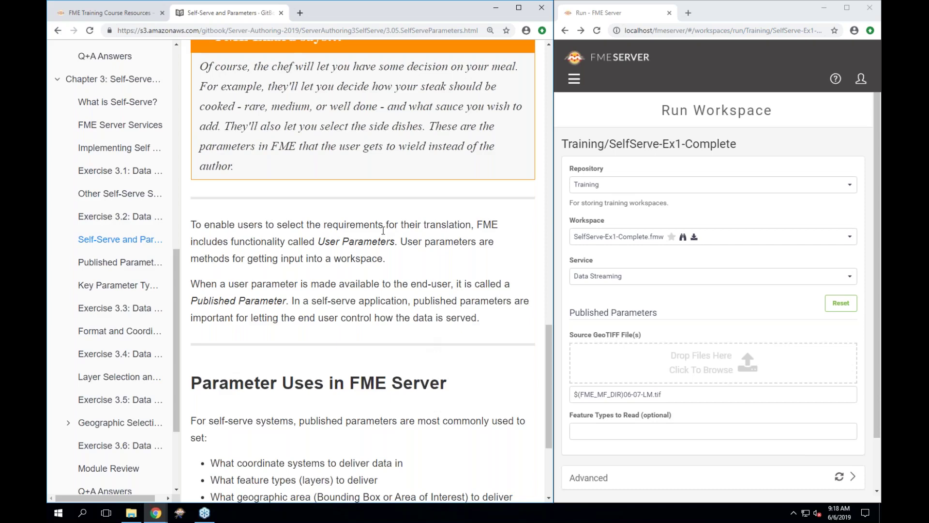
{"action": "scroll", "coordinate": [383, 231], "scroll_direction": "down", "scroll_amount": 1}
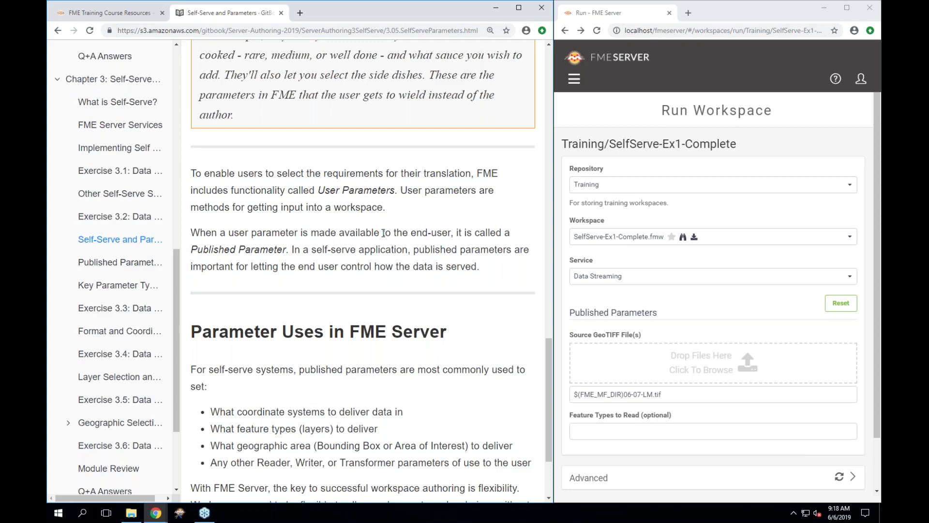
- Review the "Parameter Uses in FME Server" list, highlighting the feature types, geographic area, and other Reader, Writer, or Transformer parameters items
{"action": "scroll", "coordinate": [383, 234], "scroll_direction": "down", "scroll_amount": 2}
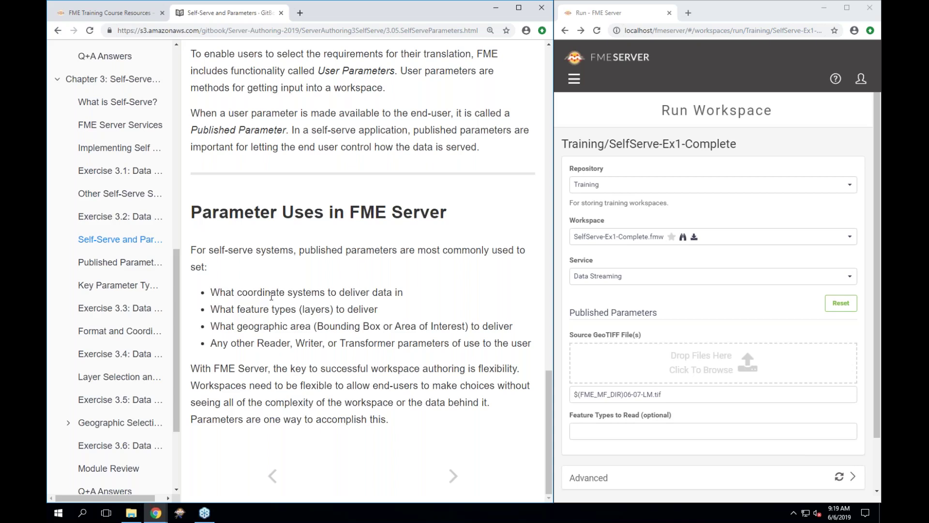
{"action": "triple_click", "coordinate": [320, 311]}
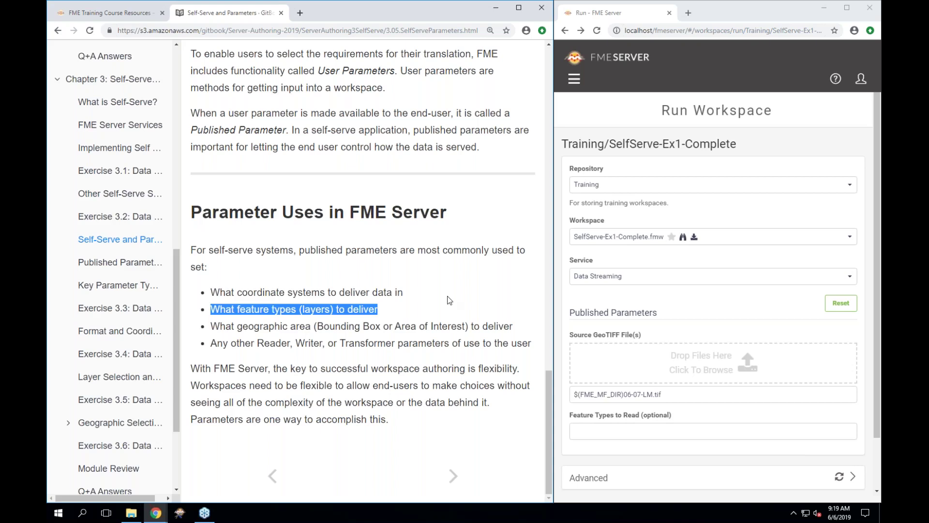
{"action": "triple_click", "coordinate": [448, 326]}
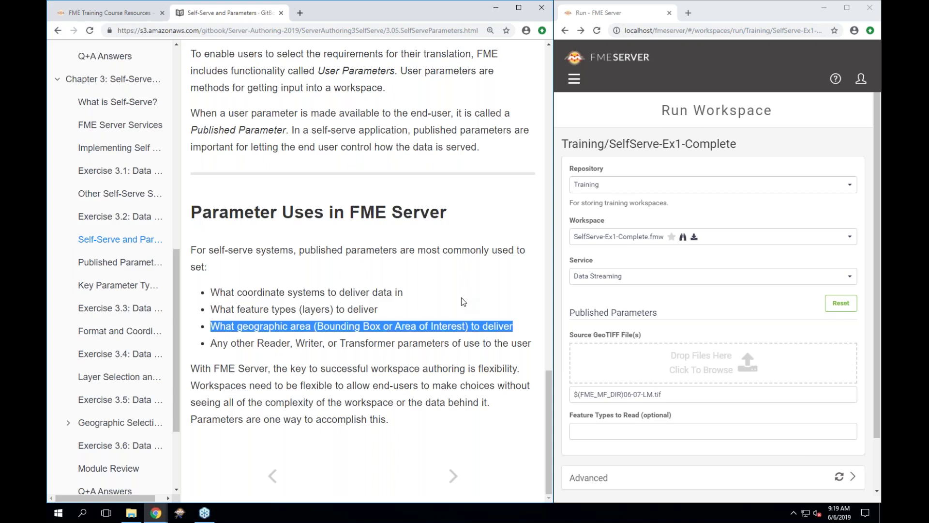
{"action": "triple_click", "coordinate": [434, 341]}
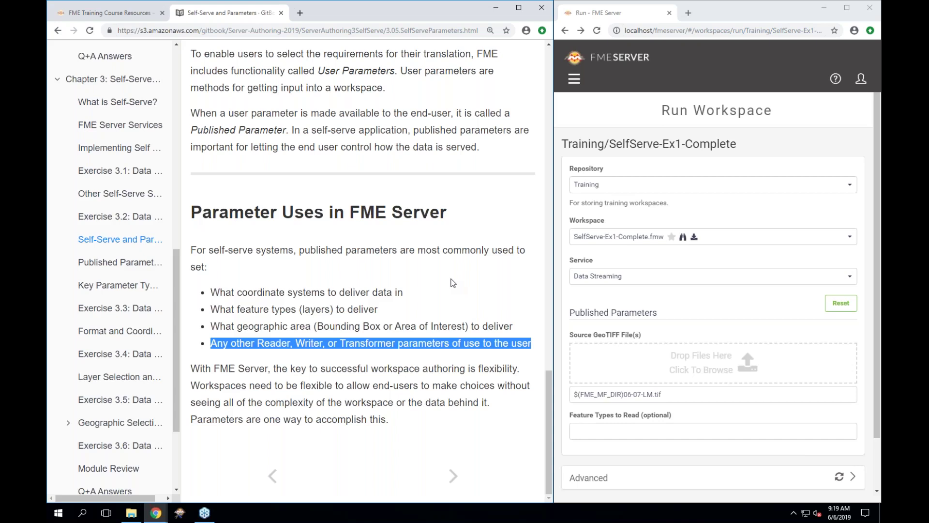
- Open the manual's Published Parameters page and examine the numbered Navigator figure showing where parameters are located, including its enlarged view
{"action": "left_click", "coordinate": [125, 263]}
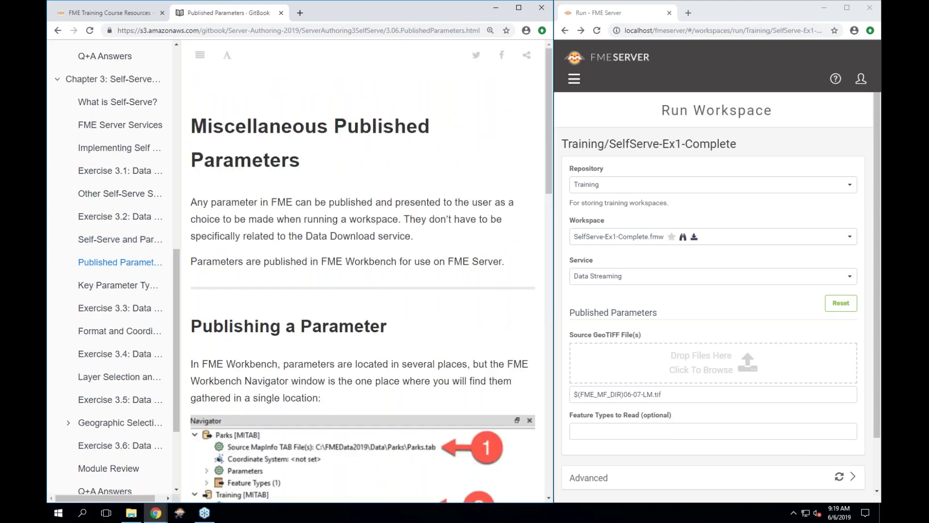
{"action": "scroll", "coordinate": [478, 350], "scroll_direction": "down", "scroll_amount": 7}
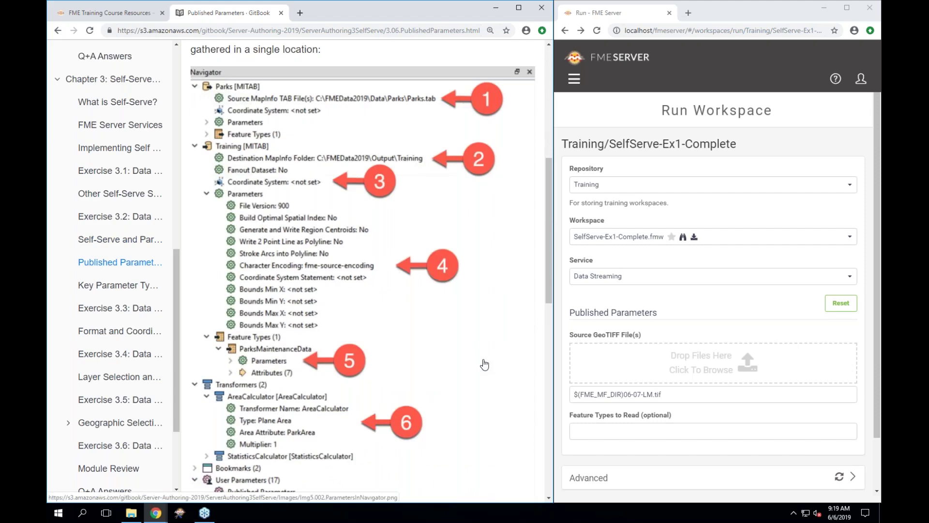
{"action": "scroll", "coordinate": [484, 364], "scroll_direction": "up", "scroll_amount": 4}
{"action": "scroll", "coordinate": [319, 131], "scroll_direction": "down", "scroll_amount": 4}
{"action": "scroll", "coordinate": [334, 192], "scroll_direction": "down", "scroll_amount": 2}
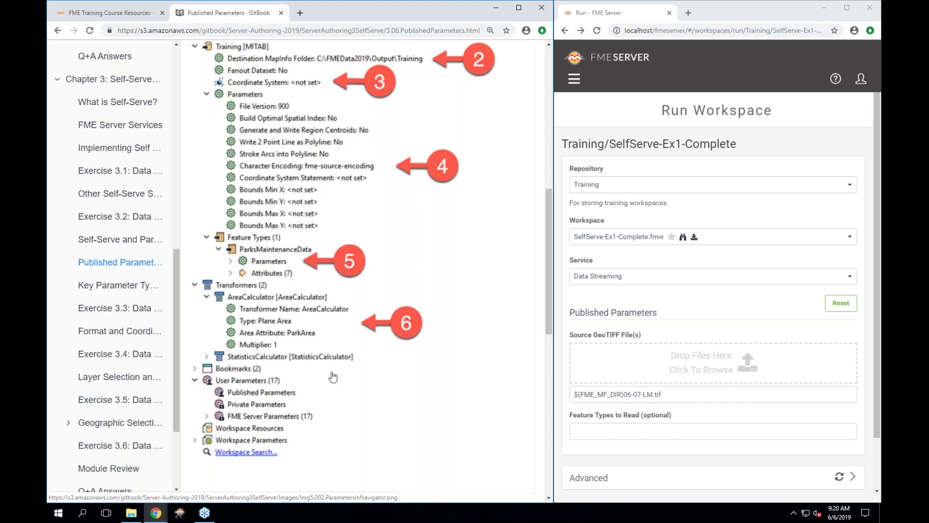
{"action": "scroll", "coordinate": [331, 375], "scroll_direction": "down", "scroll_amount": 2}
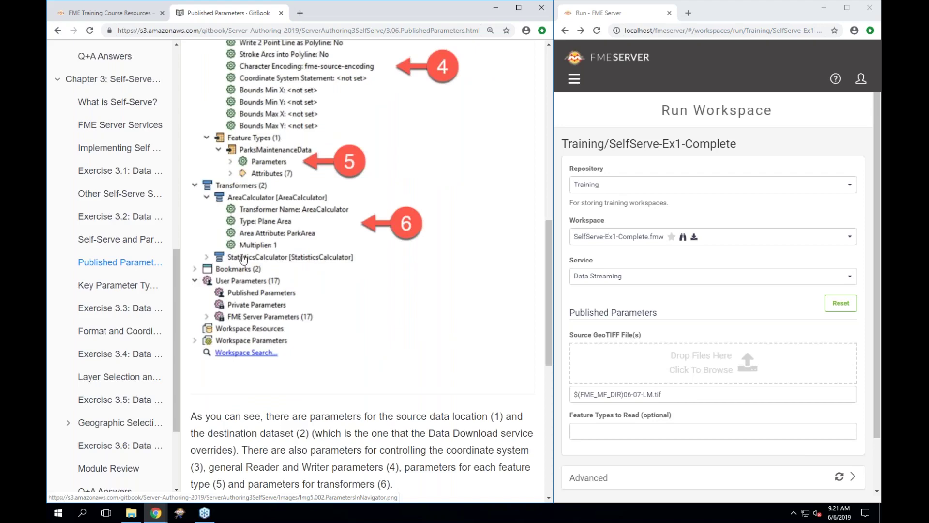
{"action": "left_click", "coordinate": [212, 237]}
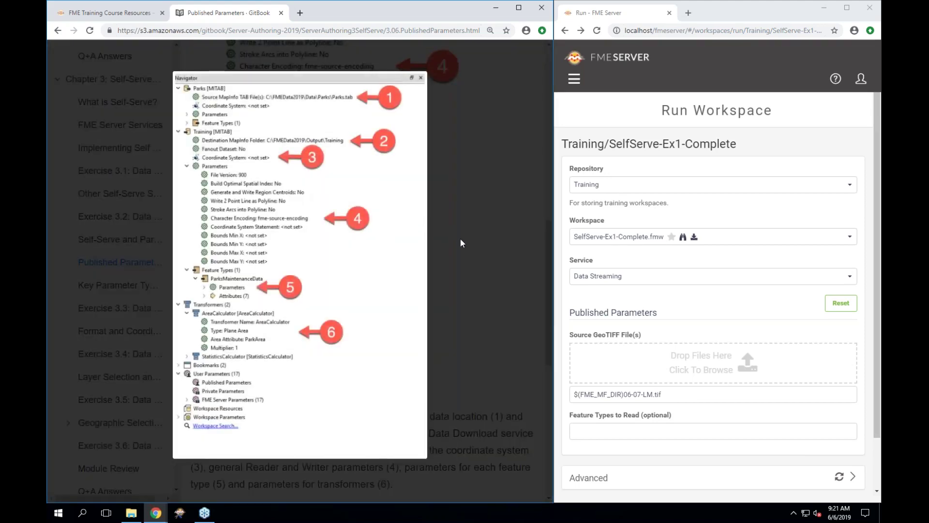
{"action": "left_click", "coordinate": [460, 239]}
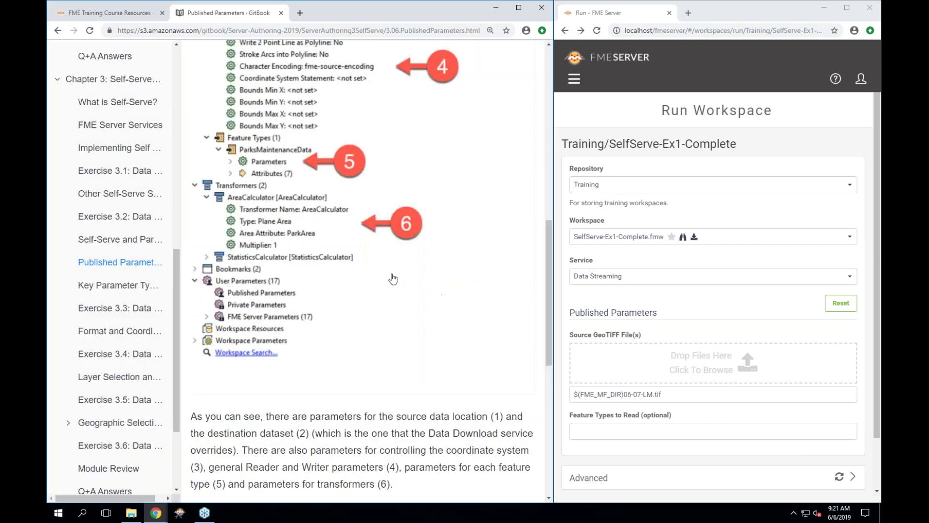
- Study the "Create User Parameter" example, enlarging its Add/Edit User Parameter figure, and the resulting Type choice between Plane Area and Sloped Area
{"action": "scroll", "coordinate": [392, 278], "scroll_direction": "down", "scroll_amount": 2}
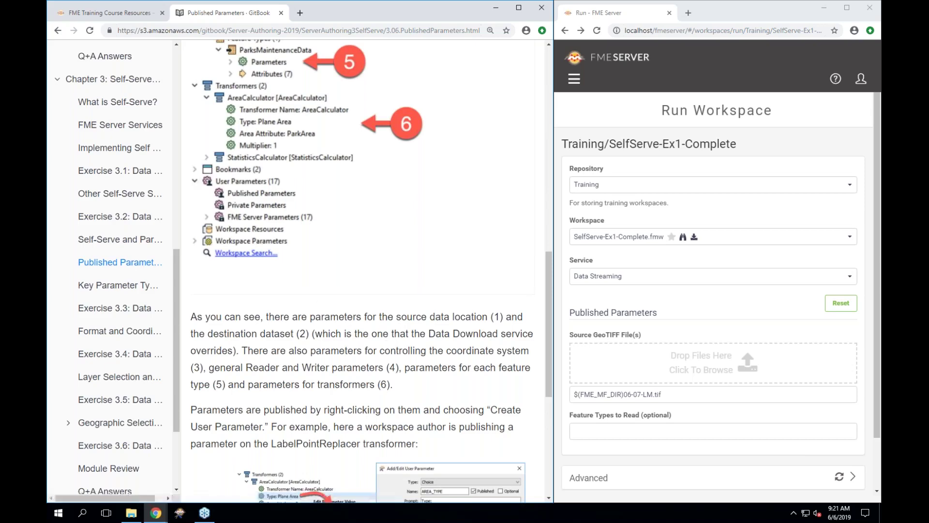
{"action": "scroll", "coordinate": [417, 364], "scroll_direction": "down", "scroll_amount": 3}
{"action": "scroll", "coordinate": [417, 364], "scroll_direction": "down", "scroll_amount": 2}
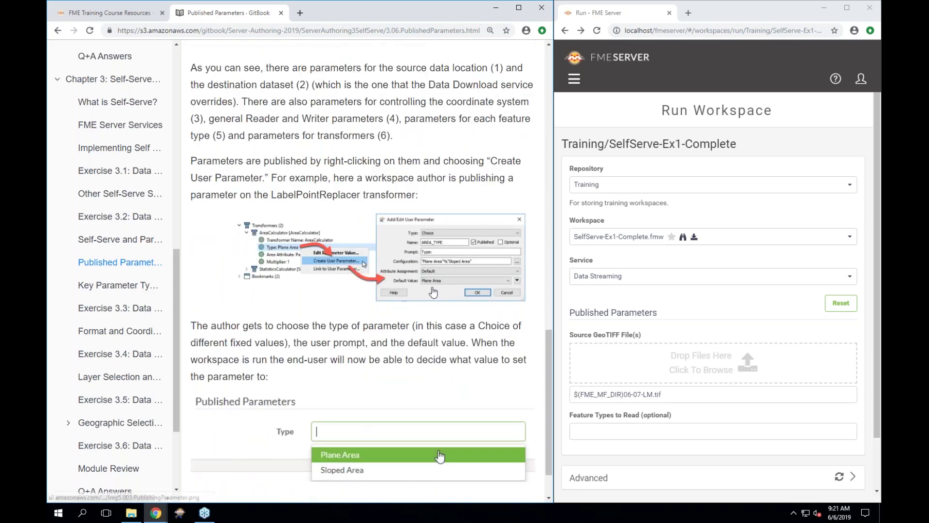
{"action": "left_click", "coordinate": [439, 455]}
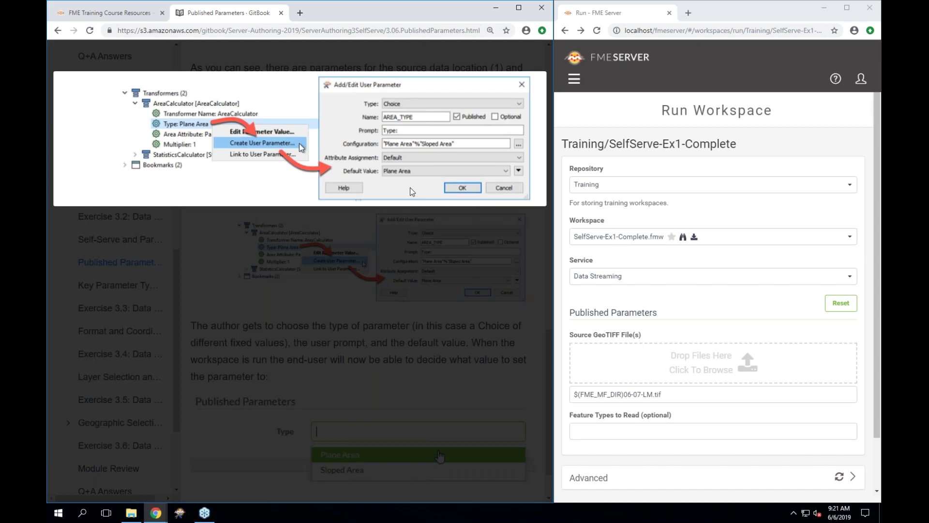
{"action": "left_click", "coordinate": [436, 335]}
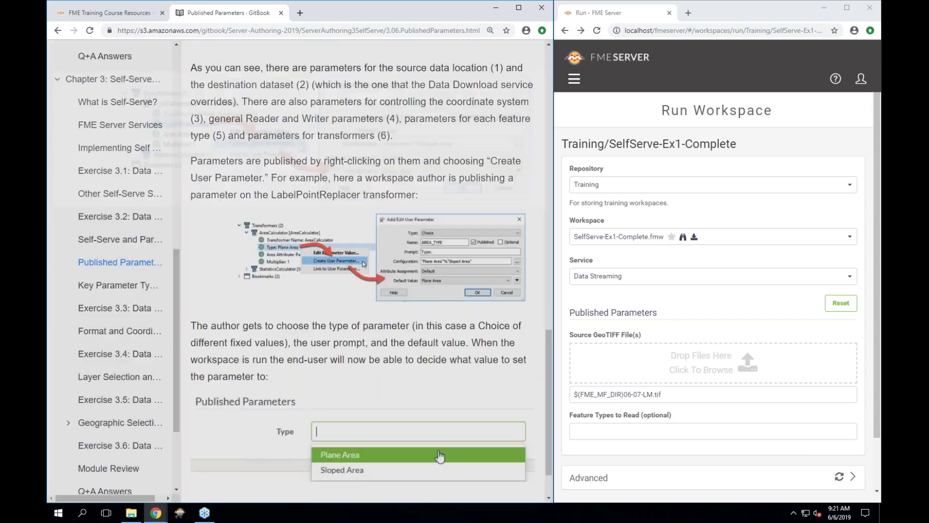
{"action": "scroll", "coordinate": [441, 340], "scroll_direction": "down", "scroll_amount": 1}
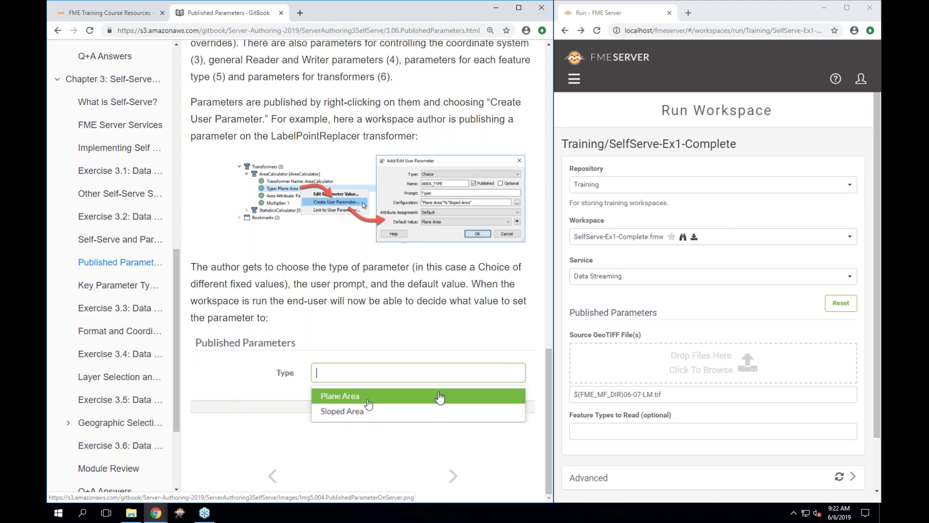
- Open the manual's Key Parameter Types page and study the Choice with Alias section, including the enlarged view of its LabelSize figure
{"action": "left_click", "coordinate": [156, 286]}
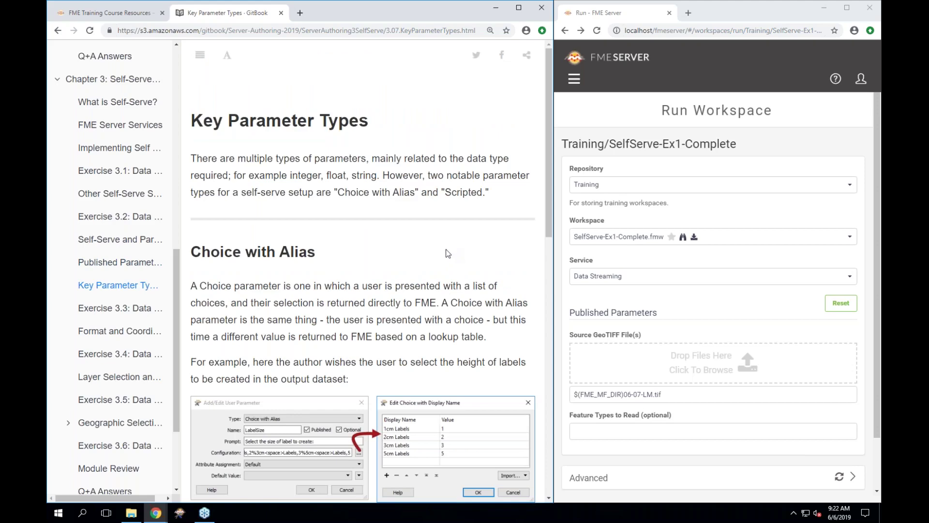
{"action": "scroll", "coordinate": [450, 257], "scroll_direction": "down", "scroll_amount": 3}
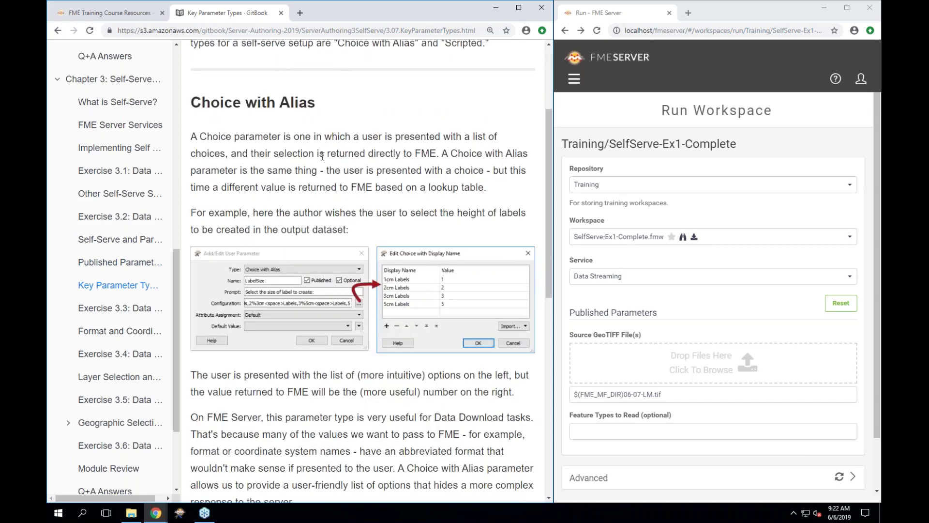
{"action": "left_click", "coordinate": [357, 310]}
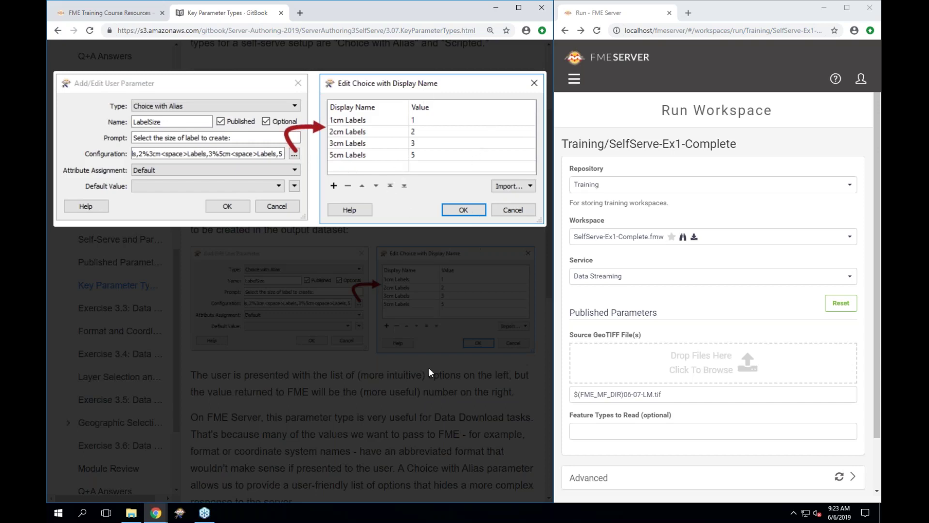
{"action": "left_click", "coordinate": [431, 414]}
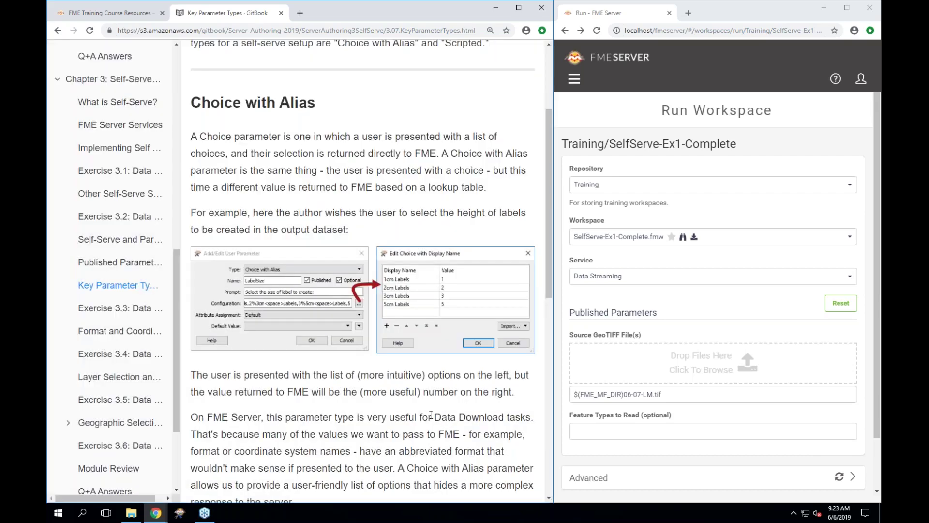
- Read the Scripted parameters section, highlighting Python as a scripting language for generating parameter values
{"action": "scroll", "coordinate": [431, 414], "scroll_direction": "down", "scroll_amount": 3}
{"action": "scroll", "coordinate": [451, 437], "scroll_direction": "down", "scroll_amount": 6}
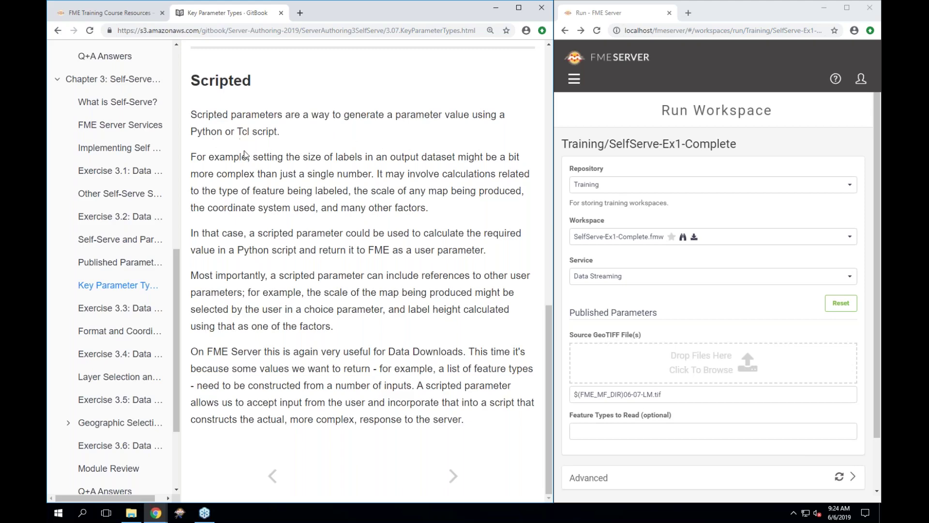
{"action": "double_click", "coordinate": [207, 131]}
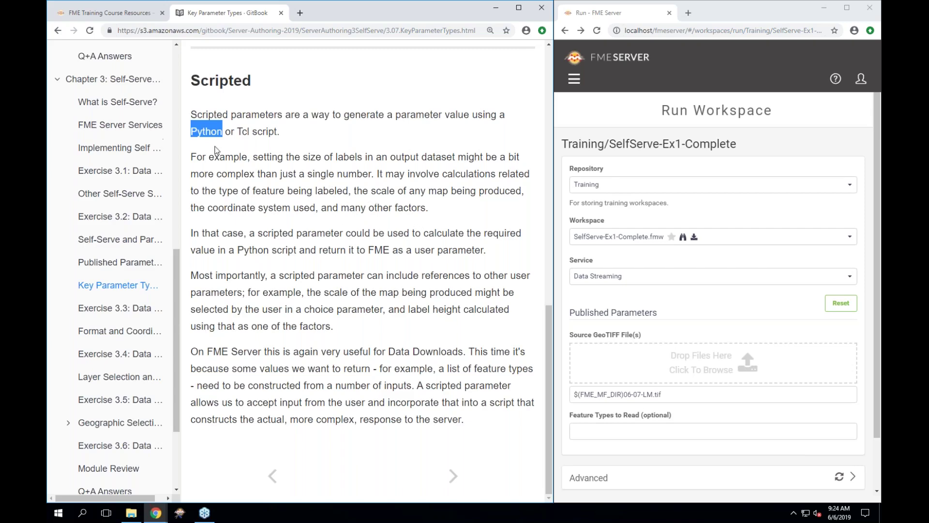
{"action": "left_click", "coordinate": [438, 212]}
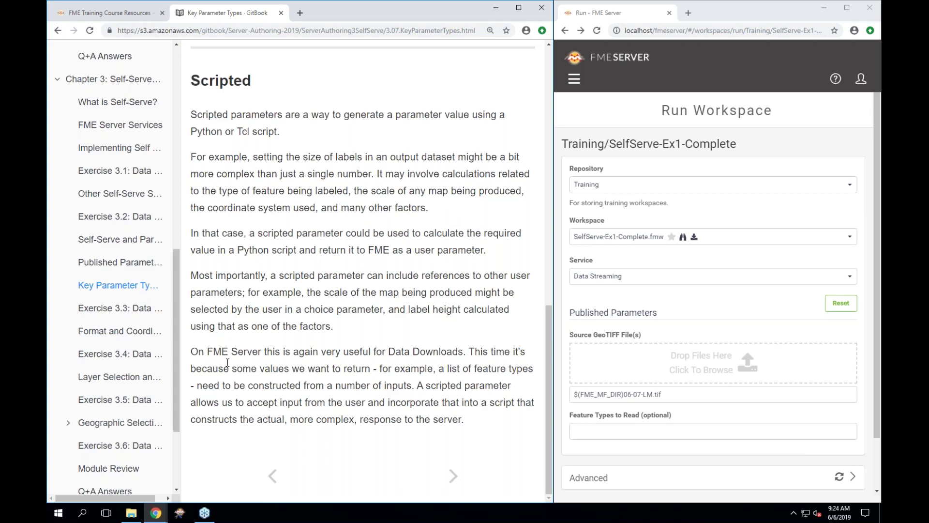
- Open the Exercise 3.3 page, review its overview and opening instructions, and highlight the Start Workspace path ending in SelfServe-Ex3-Begin.fmw
{"action": "left_click", "coordinate": [131, 309]}
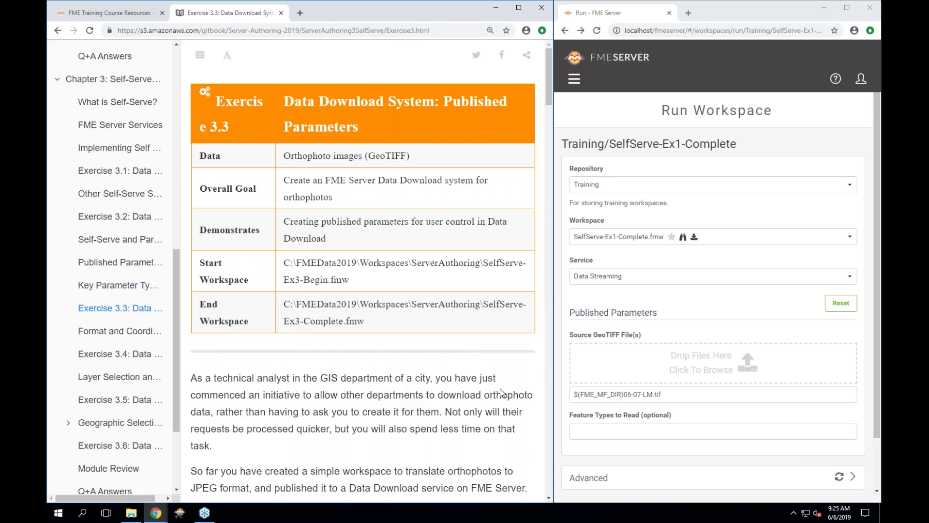
{"action": "scroll", "coordinate": [178, 338], "scroll_direction": "down", "scroll_amount": 1}
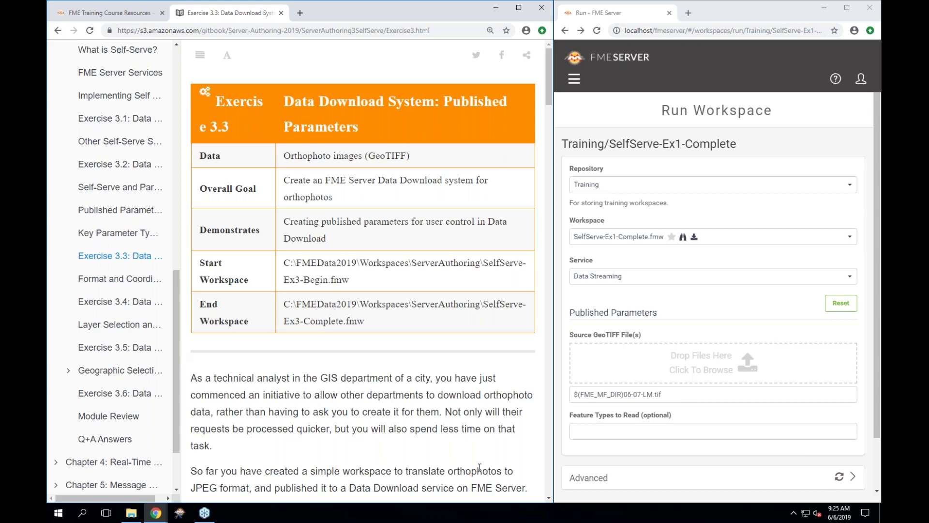
{"action": "scroll", "coordinate": [477, 462], "scroll_direction": "down", "scroll_amount": 20}
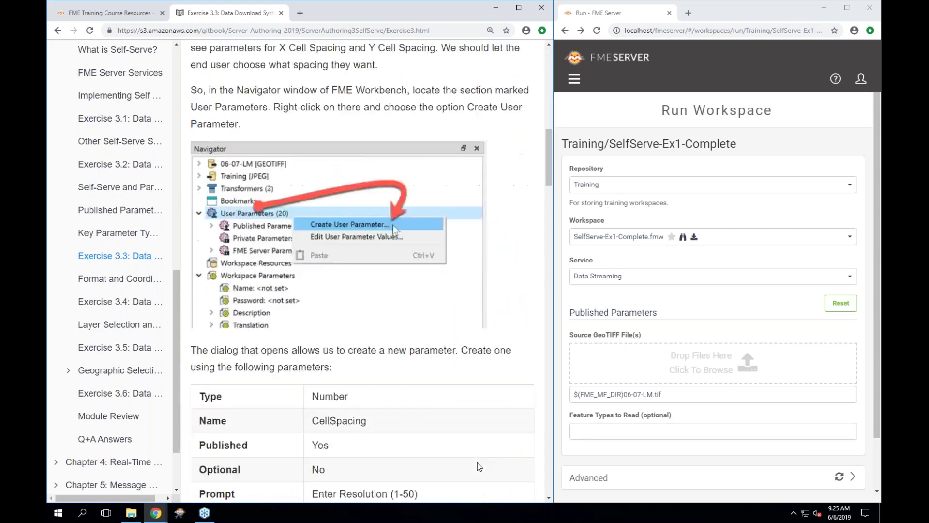
{"action": "scroll", "coordinate": [478, 463], "scroll_direction": "up", "scroll_amount": 20}
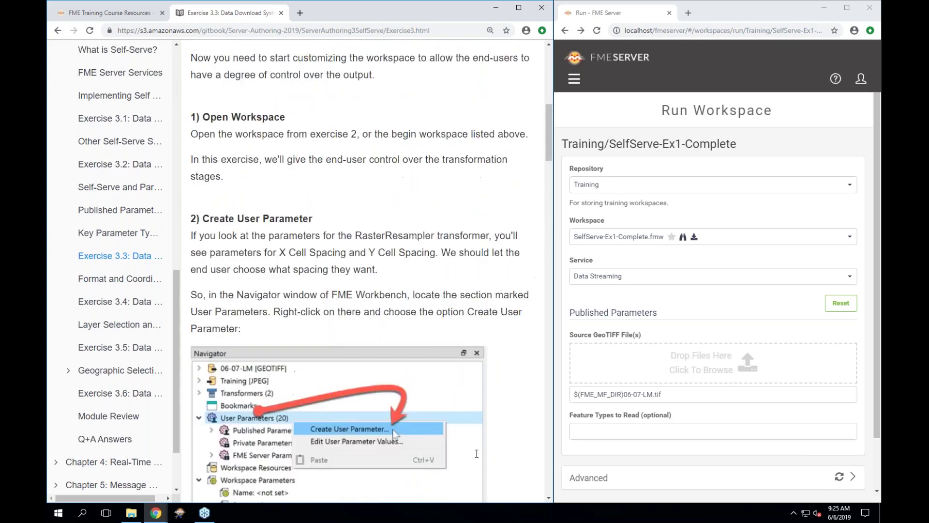
{"action": "scroll", "coordinate": [477, 453], "scroll_direction": "up", "scroll_amount": 2}
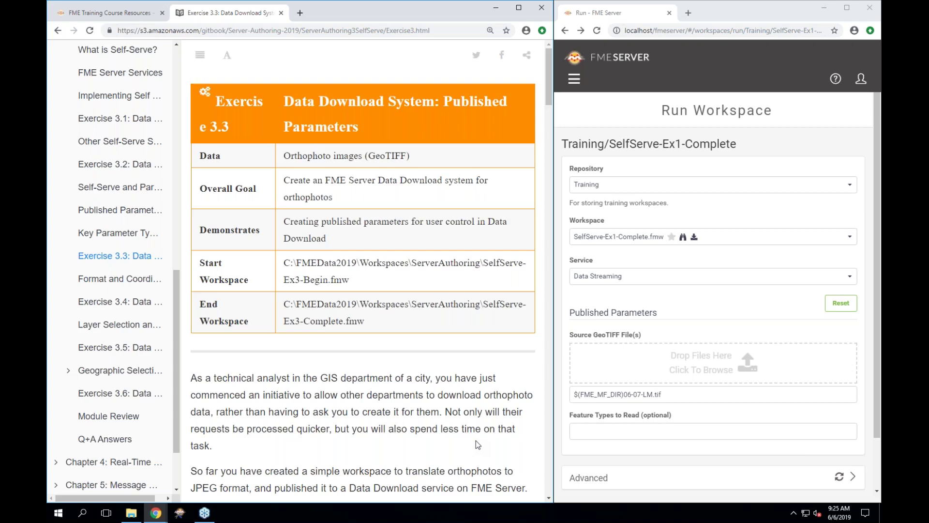
{"action": "scroll", "coordinate": [475, 440], "scroll_direction": "down", "scroll_amount": 4}
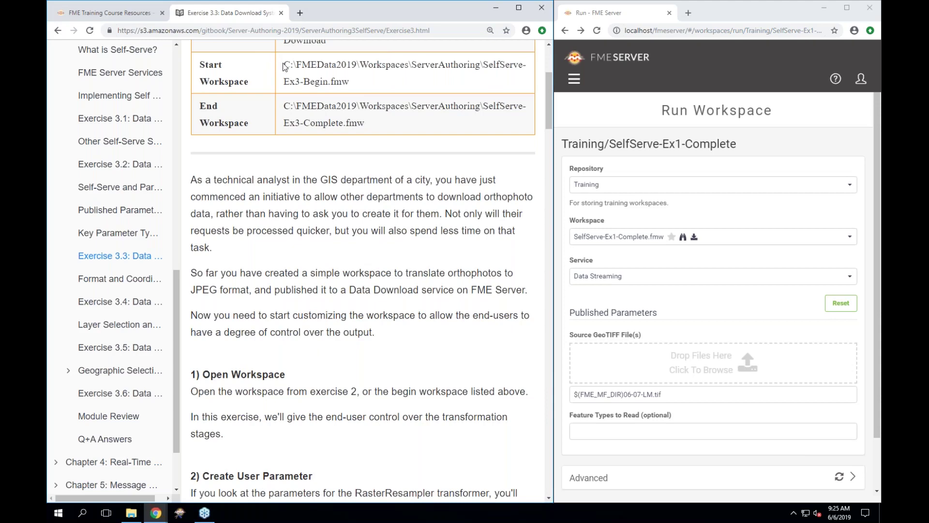
{"action": "left_click_drag", "start_coordinate": [284, 67], "coordinate": [351, 82]}
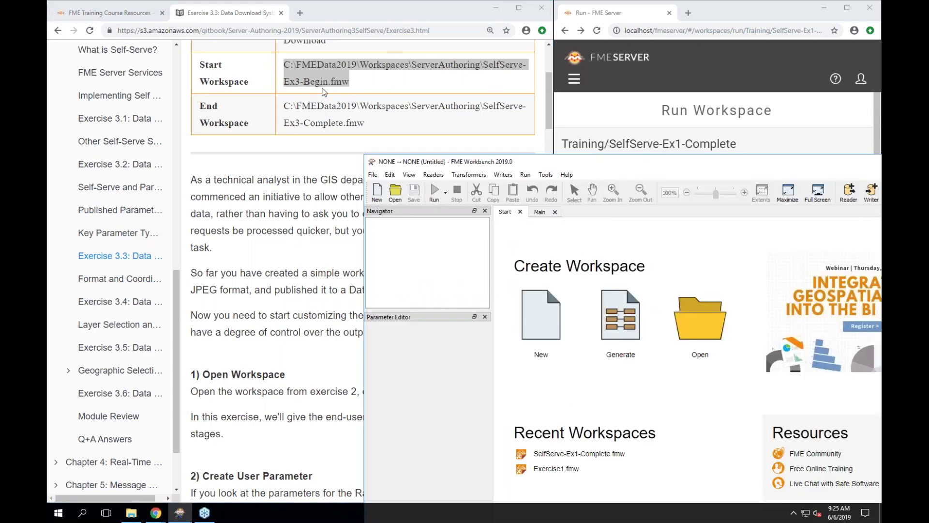
- Arrange the FME Workbench window beside the manual and open the recent workspace SelfServe-Ex1-Complete.fmw, dismissing the recovery file notice
{"action": "key", "text": "super+Right"}
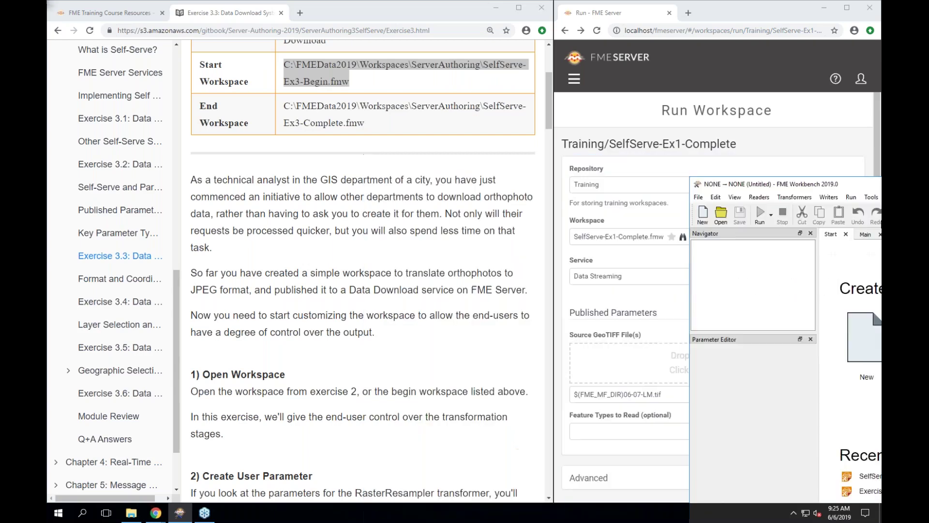
{"action": "left_click_drag", "start_coordinate": [554, 193], "coordinate": [460, 180]}
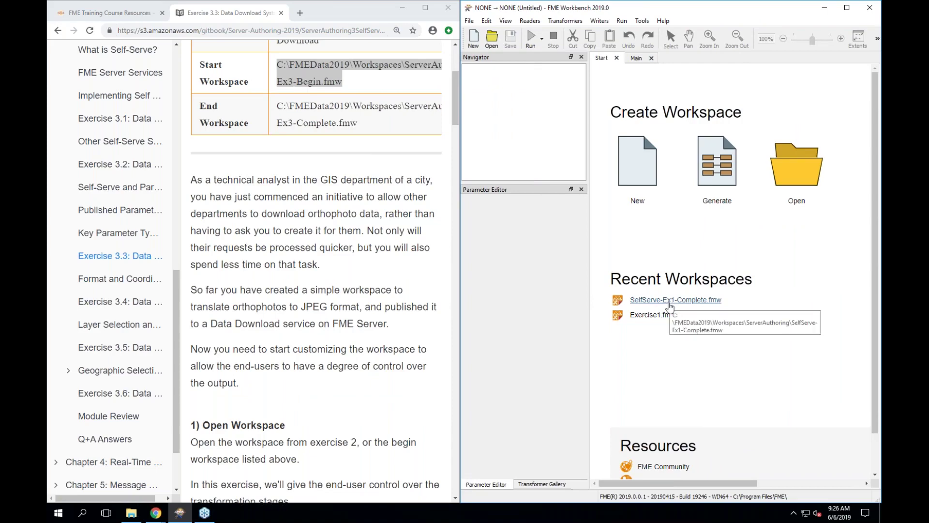
{"action": "left_click", "coordinate": [669, 301]}
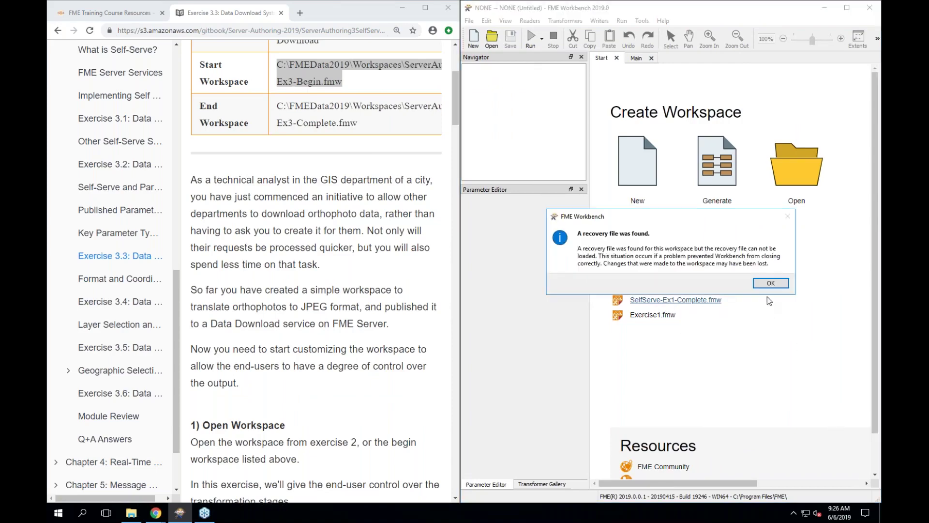
{"action": "key", "text": "Return"}
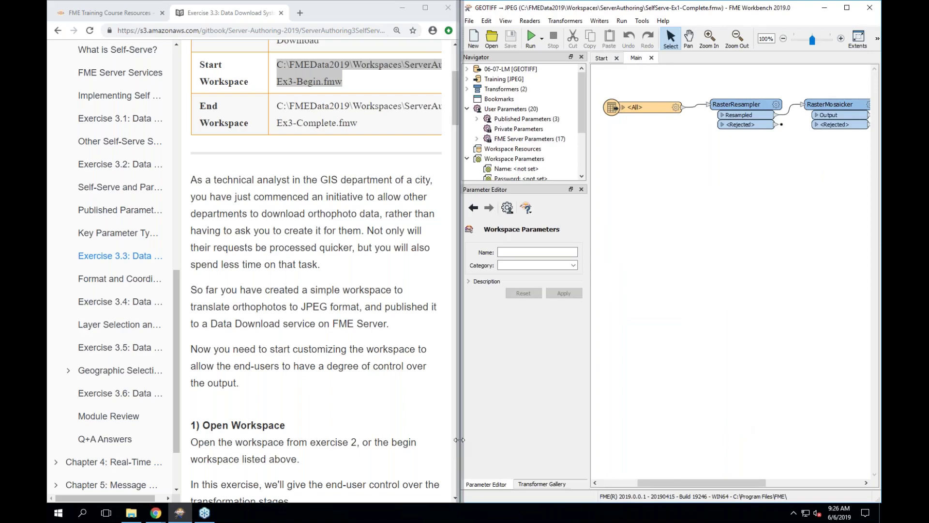
{"action": "left_click_drag", "start_coordinate": [459, 440], "coordinate": [450, 440]}
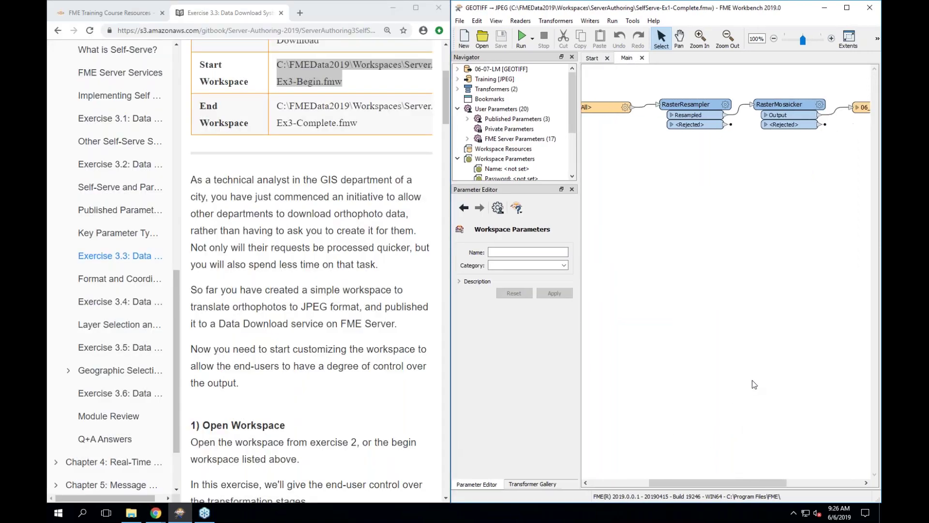
- Rearrange the canvas so the RasterMosaicker sits below the reader feature type, with the 06_07_LM writer feature type beside it
{"action": "scroll", "coordinate": [752, 384], "scroll_direction": "left", "scroll_amount": 2}
{"action": "left_click", "coordinate": [658, 110]}
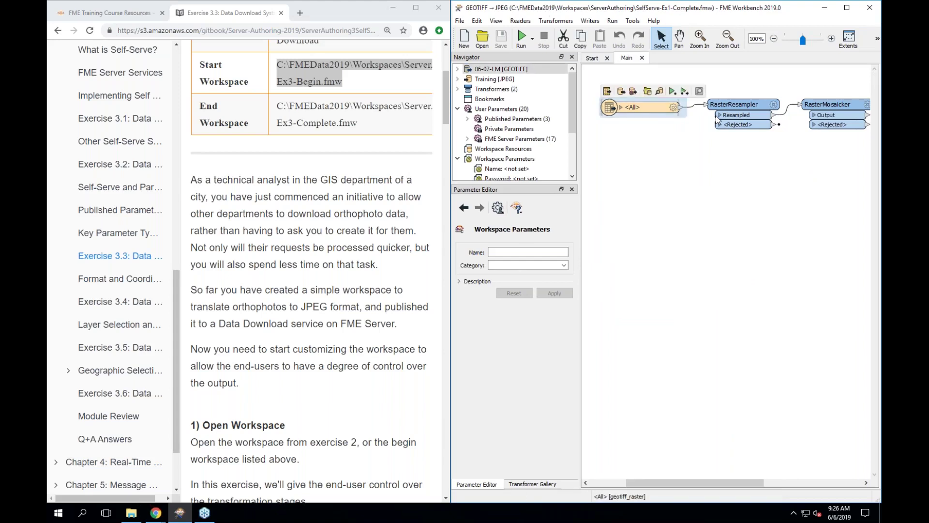
{"action": "left_click", "coordinate": [721, 116]}
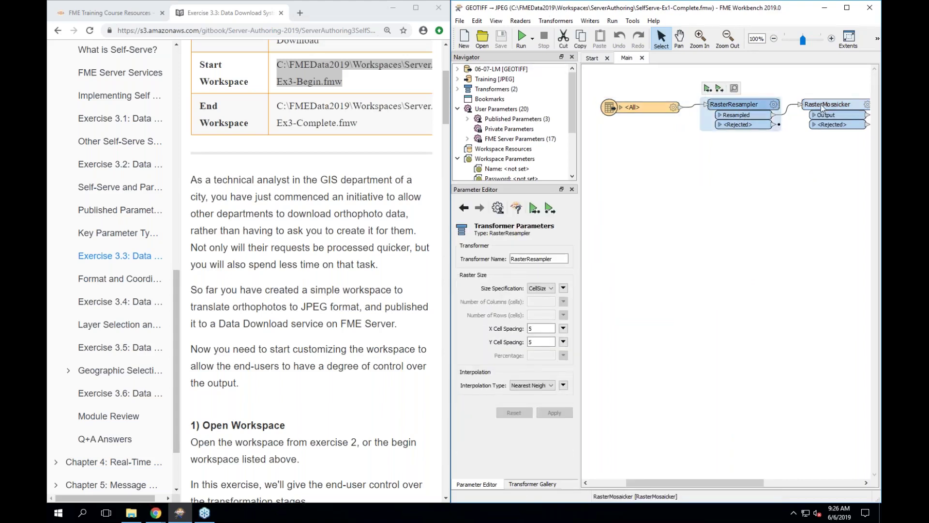
{"action": "left_click_drag", "start_coordinate": [822, 108], "coordinate": [643, 161]}
{"action": "left_click", "coordinate": [752, 227]}
{"action": "left_click_drag", "start_coordinate": [752, 228], "coordinate": [668, 230]}
{"action": "left_click_drag", "start_coordinate": [834, 111], "coordinate": [784, 174]}
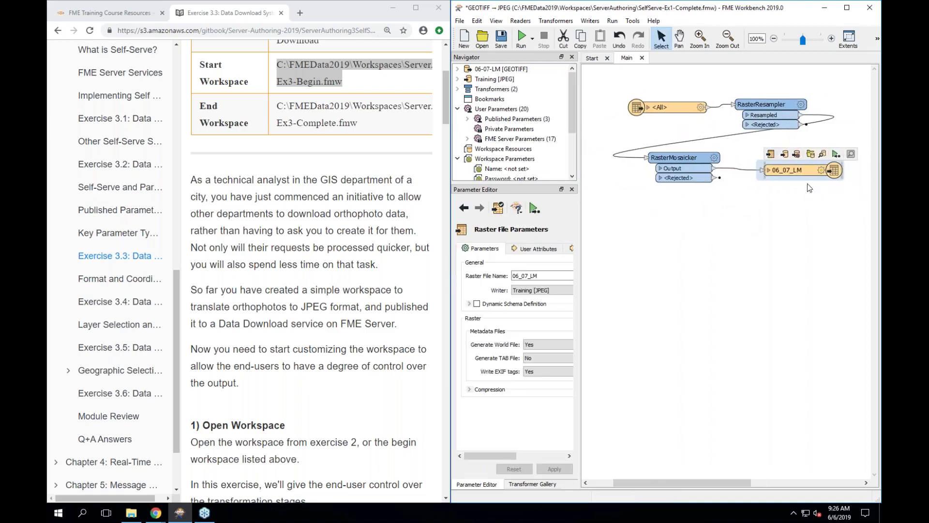
{"action": "left_click", "coordinate": [770, 267]}
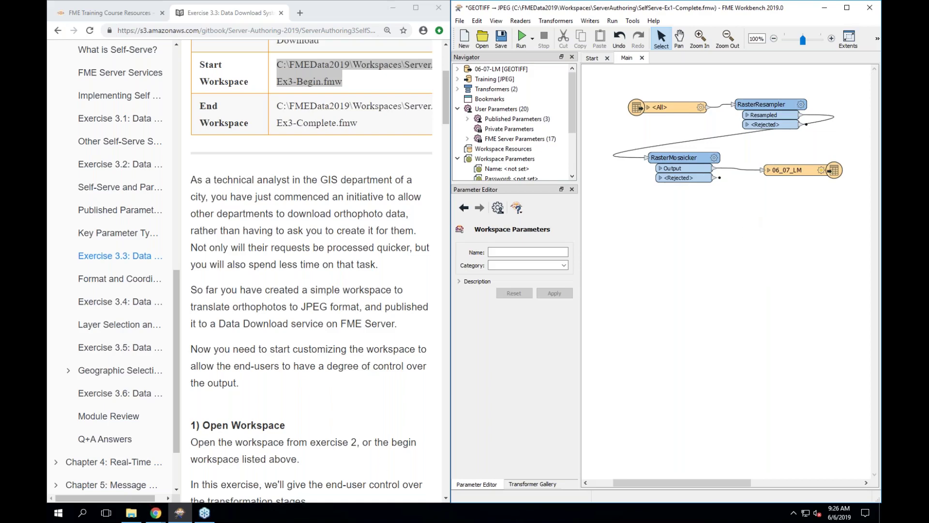
- Read the exercise's Create User Parameter instructions and inspect the RasterResampler's X and Y Cell Spacing parameters, leaving its dialog without changes
{"action": "left_click", "coordinate": [366, 442]}
{"action": "scroll", "coordinate": [365, 442], "scroll_direction": "down", "scroll_amount": 5}
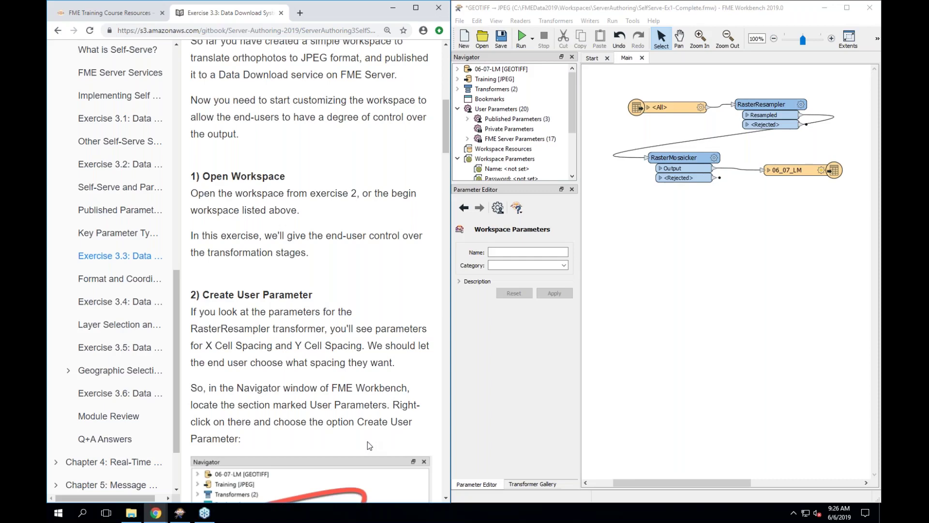
{"action": "double_click", "coordinate": [765, 106]}
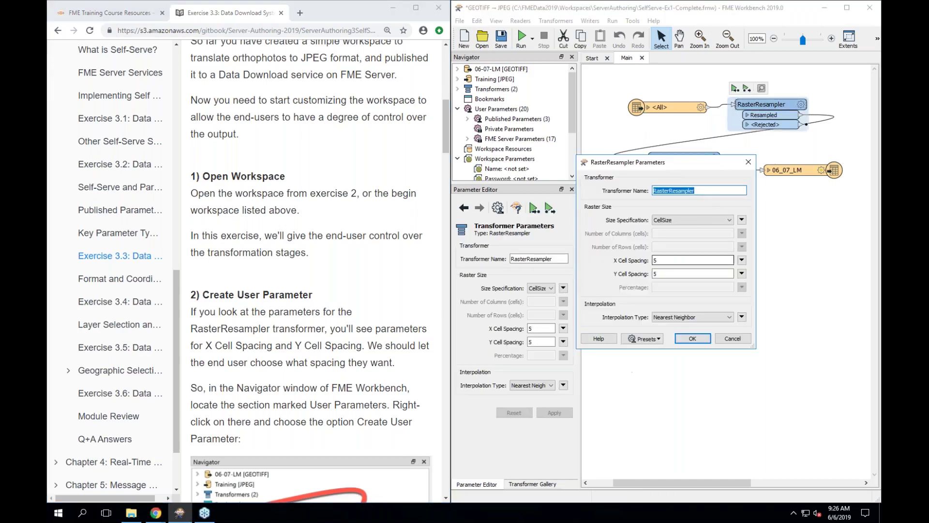
{"action": "double_click", "coordinate": [663, 261]}
{"action": "key", "text": "Tab"}
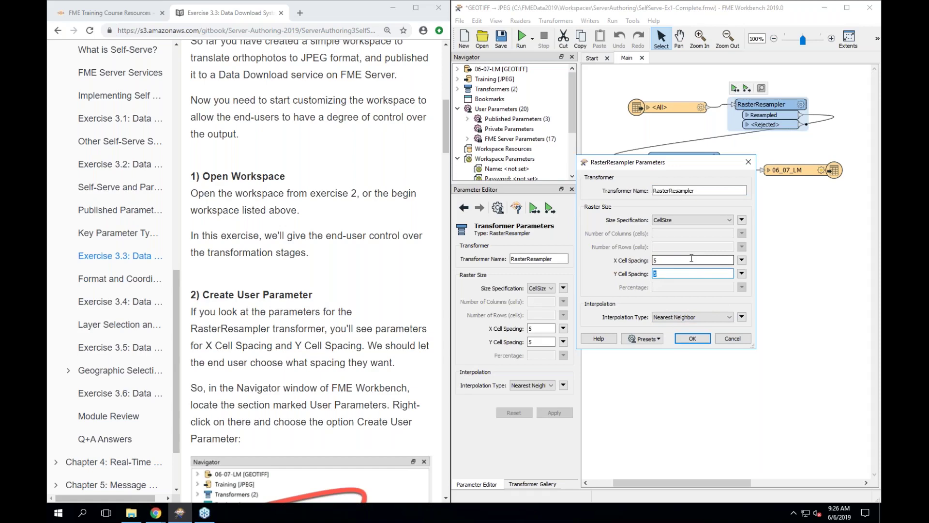
{"action": "left_click", "coordinate": [736, 335]}
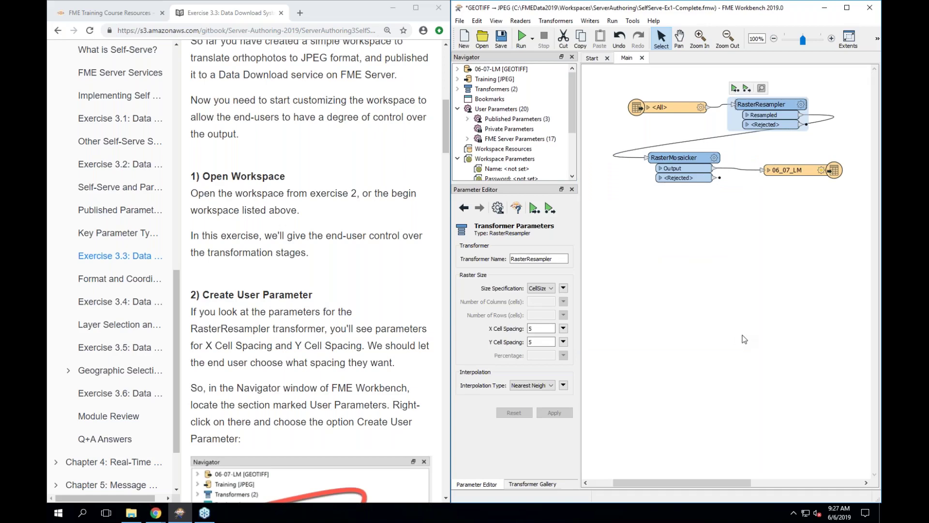
- Find the exercise's Navigator figure and enlarge Workbench's Navigator pane in height and width
{"action": "scroll", "coordinate": [330, 373], "scroll_direction": "down", "scroll_amount": 5}
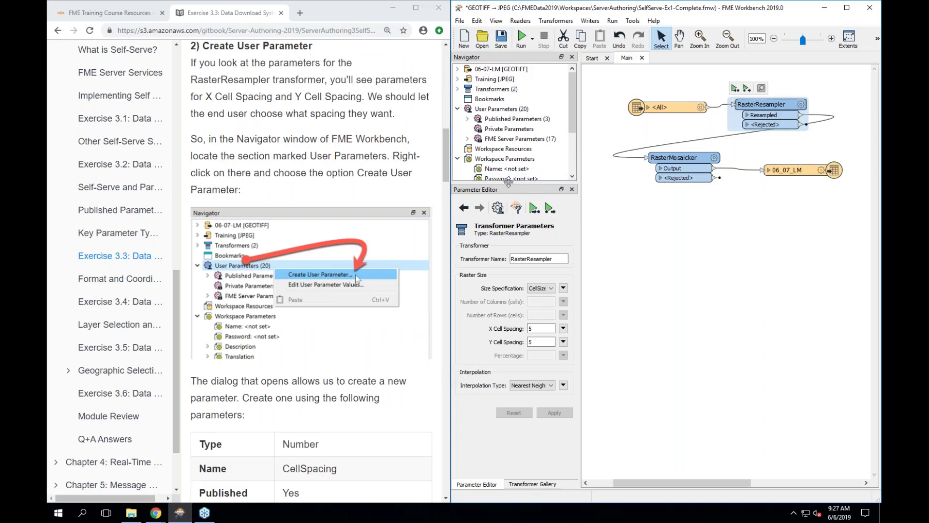
{"action": "left_click_drag", "start_coordinate": [508, 183], "coordinate": [520, 375]}
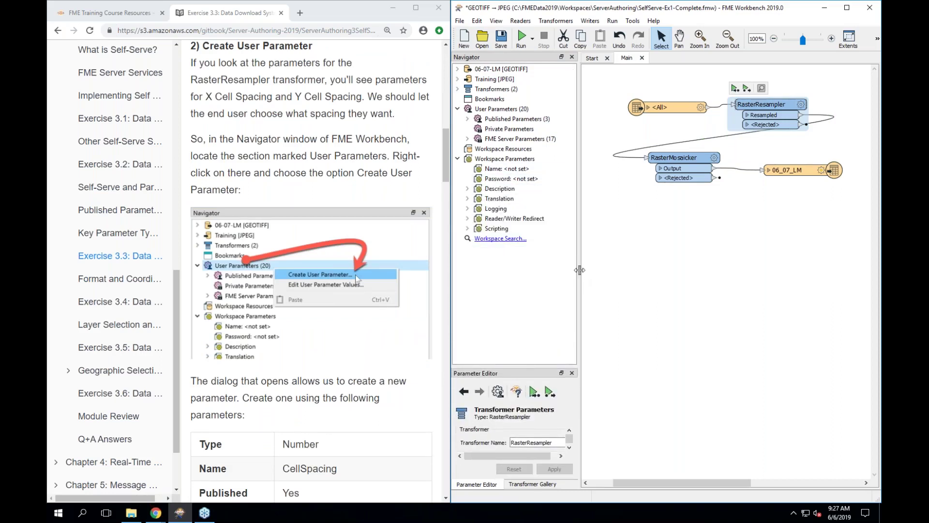
{"action": "left_click_drag", "start_coordinate": [579, 275], "coordinate": [629, 277]}
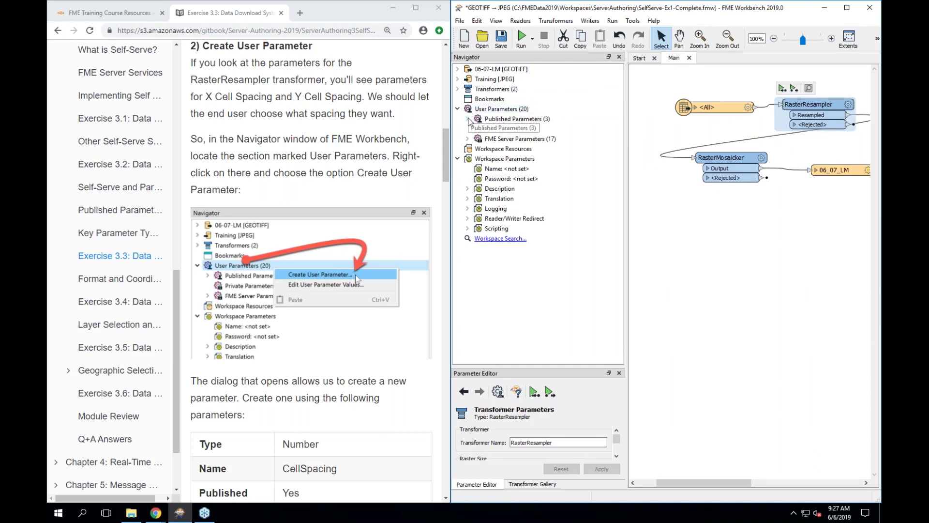
- Expand Published Parameters in the Navigator and examine the source GeoTIFF and destination JPEG folder parameters
{"action": "left_click", "coordinate": [468, 119]}
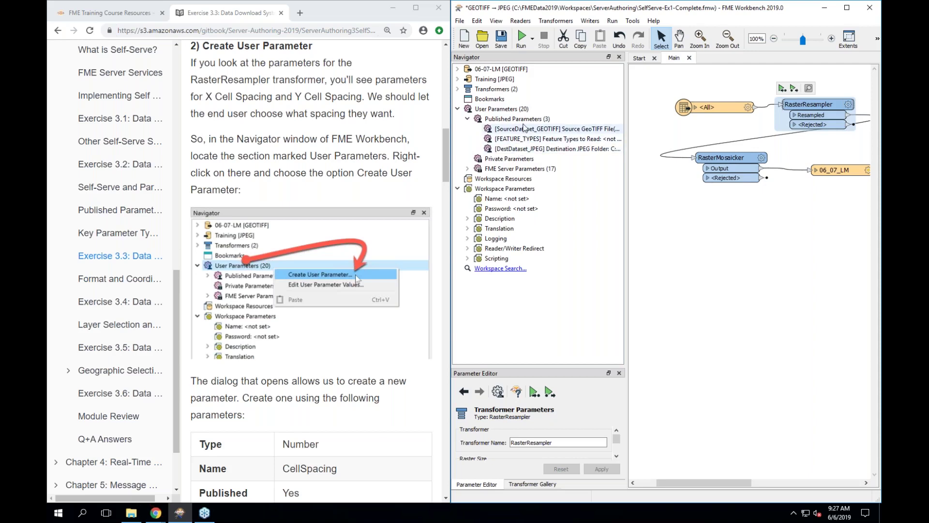
{"action": "left_click", "coordinate": [524, 128]}
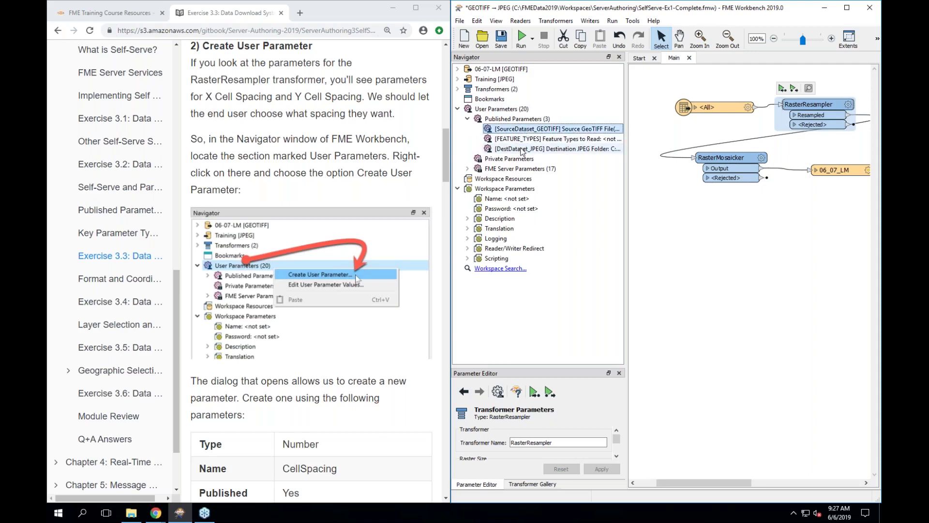
{"action": "left_click", "coordinate": [523, 149]}
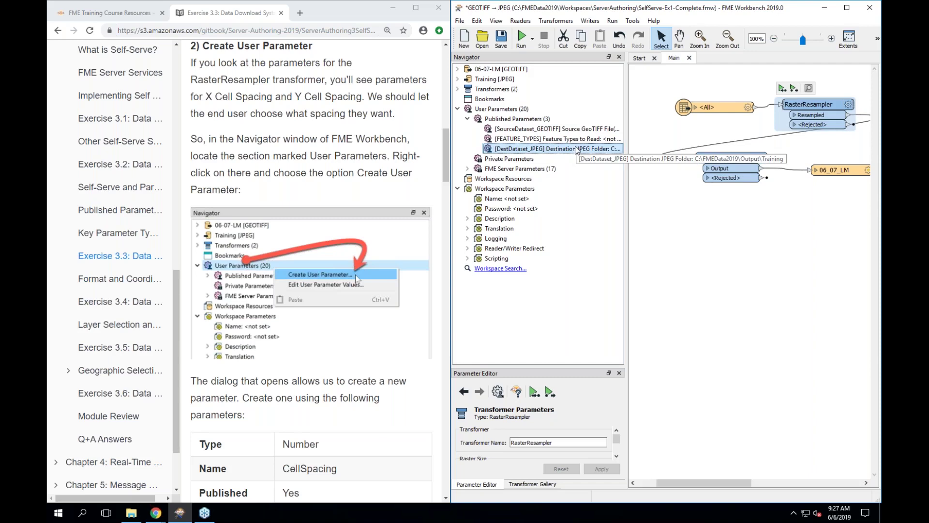
{"action": "left_click", "coordinate": [710, 256]}
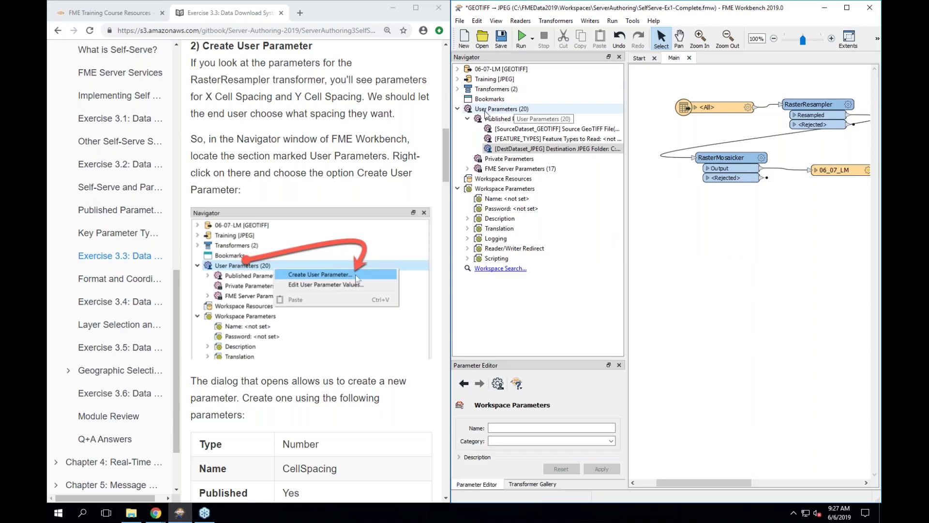
- Start a new user parameter, review the available parameter types, and set its type to Number
{"action": "right_click", "coordinate": [486, 114]}
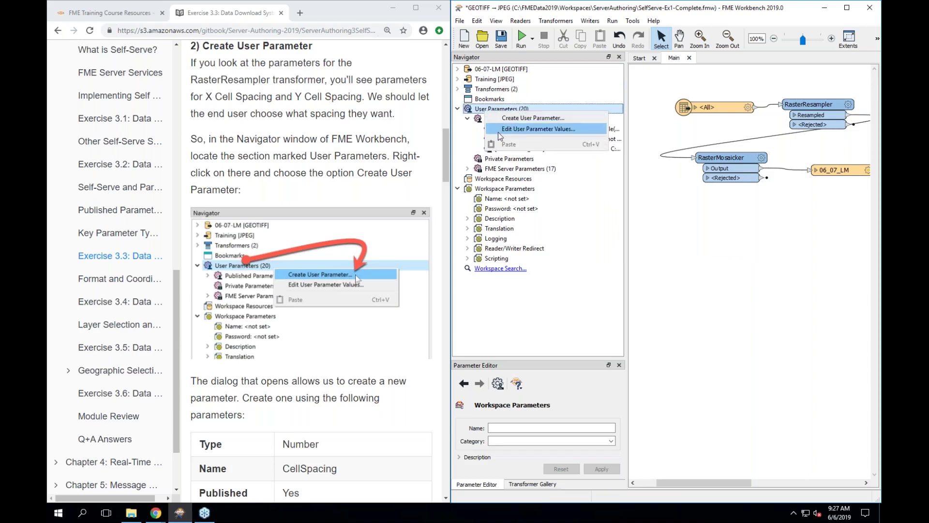
{"action": "left_click", "coordinate": [567, 118]}
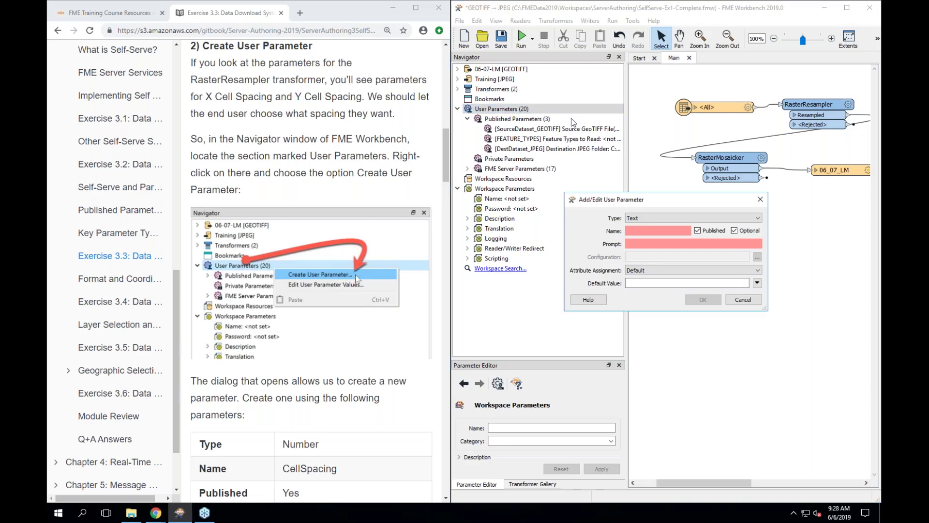
{"action": "left_click_drag", "start_coordinate": [725, 200], "coordinate": [689, 115]}
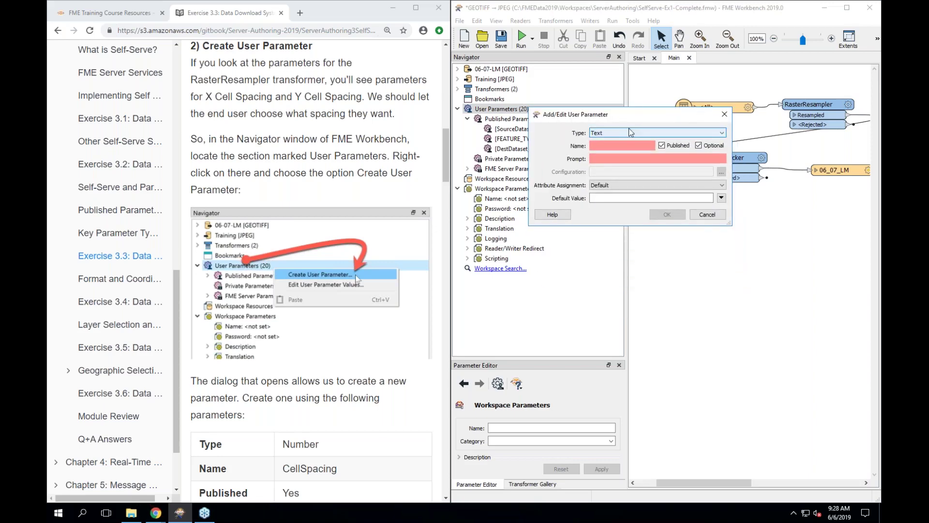
{"action": "left_click", "coordinate": [640, 134]}
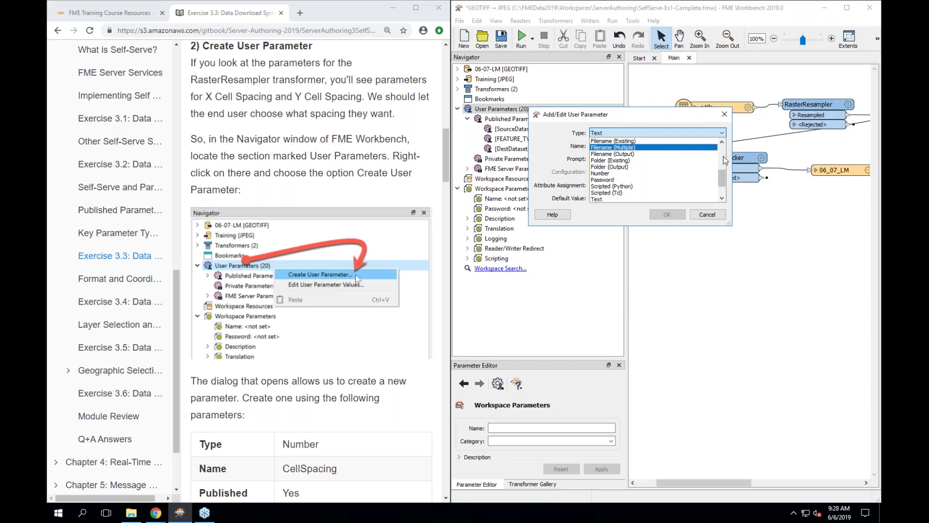
{"action": "left_click_drag", "start_coordinate": [721, 179], "coordinate": [721, 151]}
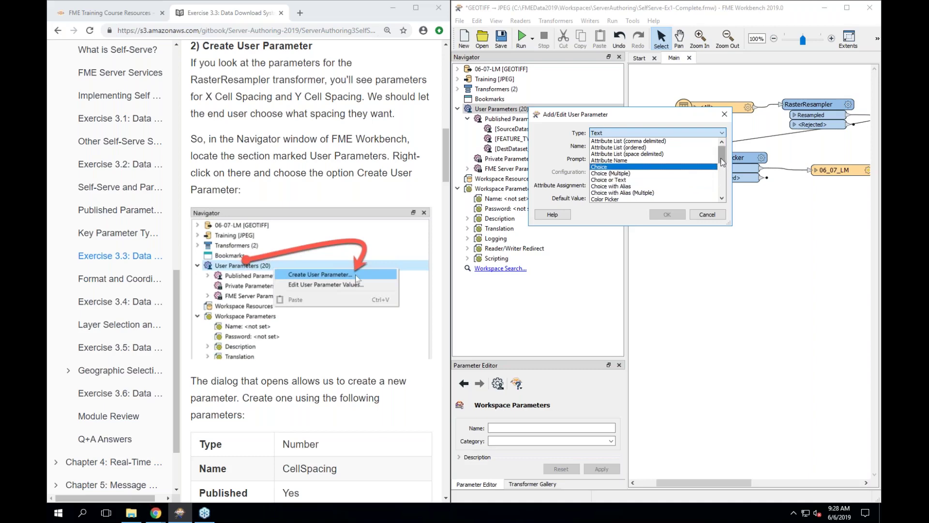
{"action": "scroll", "coordinate": [720, 160], "scroll_direction": "down", "scroll_amount": 2}
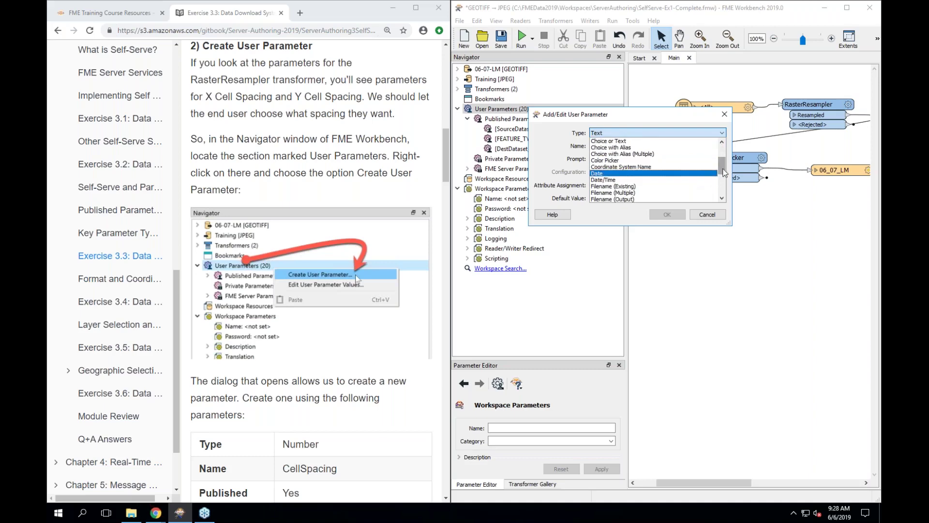
{"action": "left_click_drag", "start_coordinate": [726, 175], "coordinate": [722, 190]}
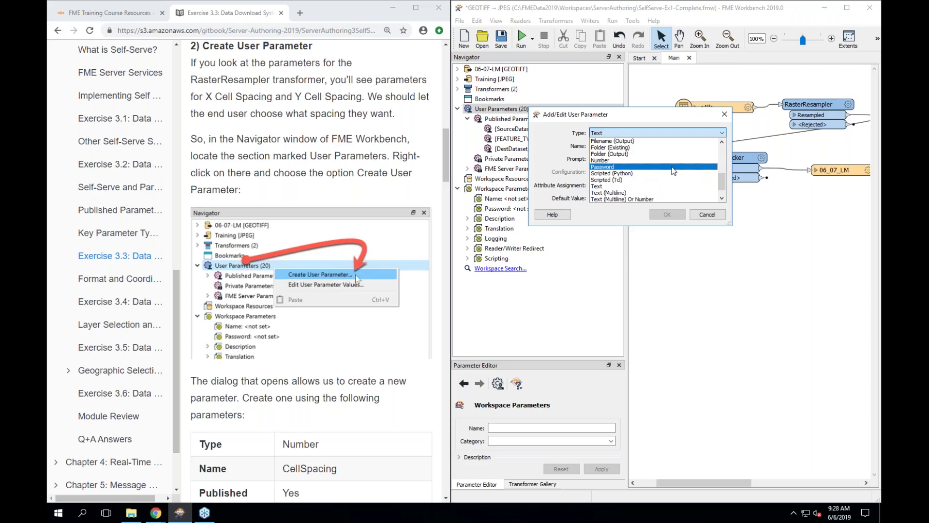
{"action": "left_click_drag", "start_coordinate": [722, 180], "coordinate": [724, 185]}
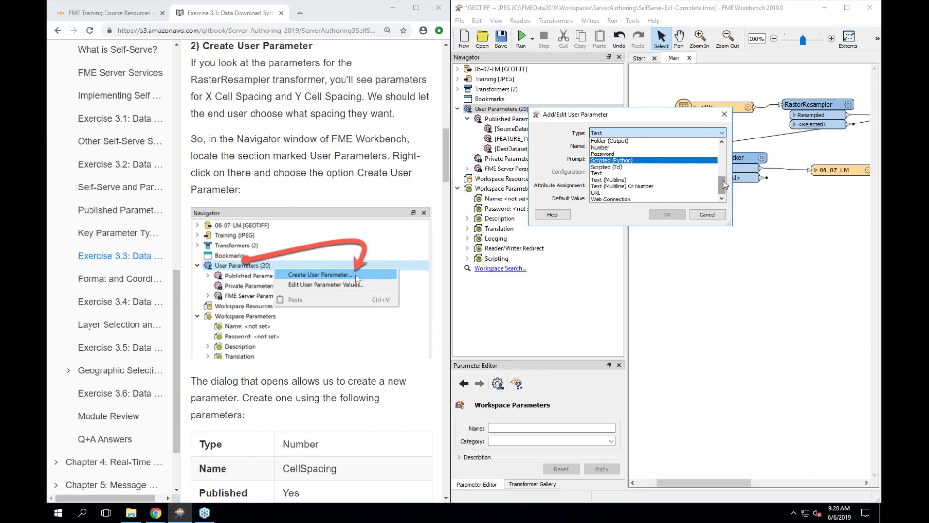
{"action": "left_click_drag", "start_coordinate": [724, 185], "coordinate": [721, 173]}
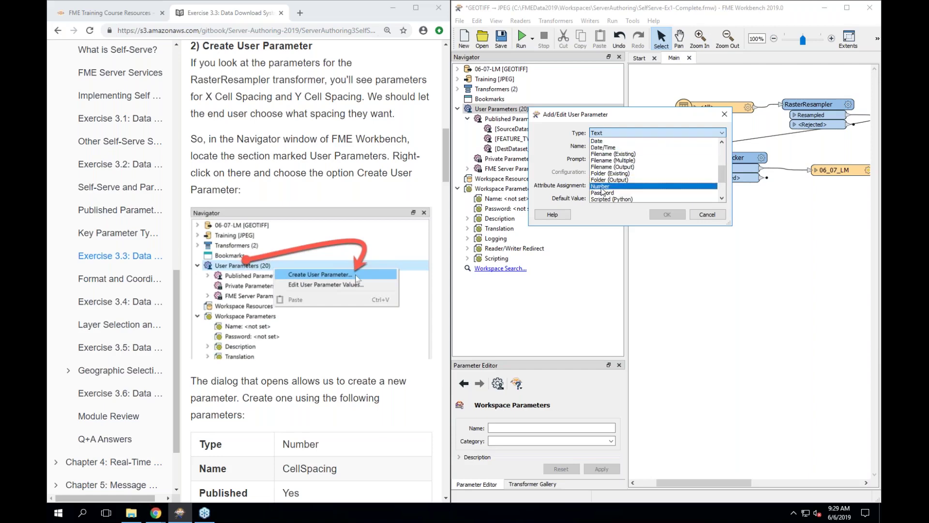
{"action": "left_click", "coordinate": [601, 187]}
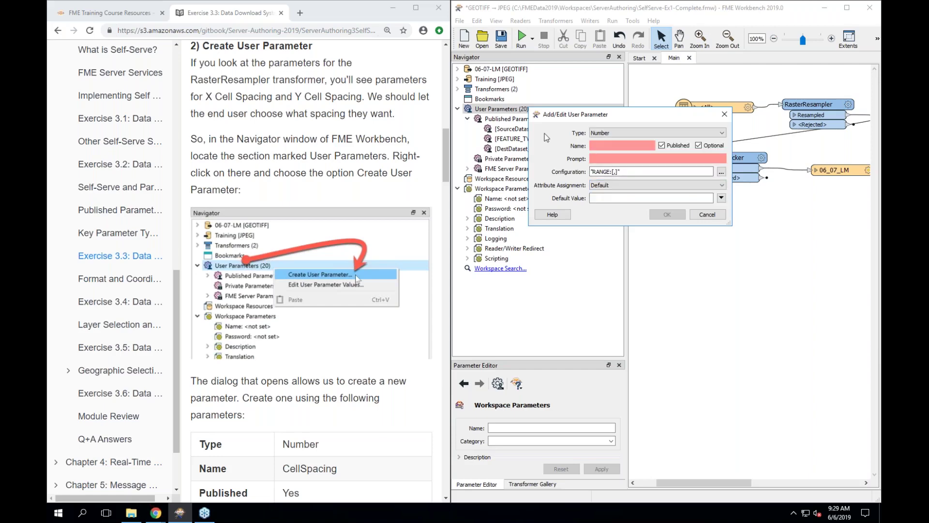
- Name the parameter CellSpacing, make it published and not optional, and set its prompt to "Enter Resolution (1-50)"
{"action": "scroll", "coordinate": [302, 284], "scroll_direction": "down", "scroll_amount": 2}
{"action": "scroll", "coordinate": [297, 253], "scroll_direction": "down", "scroll_amount": 4}
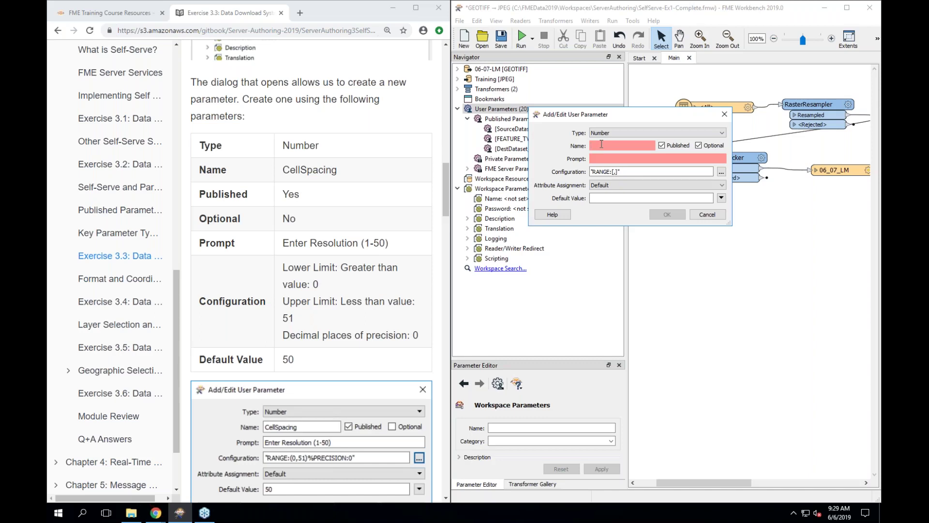
{"action": "type", "text": "Cell"}
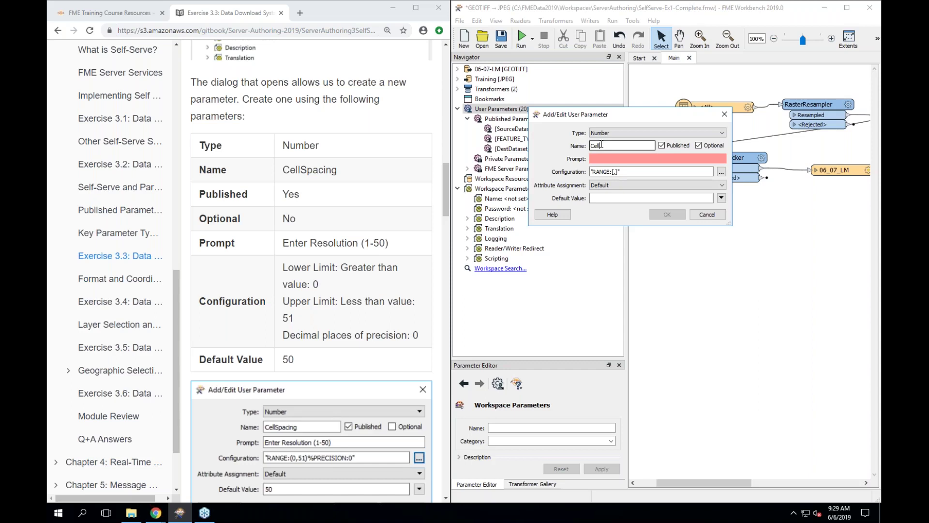
{"action": "type", "text": "Spacing"}
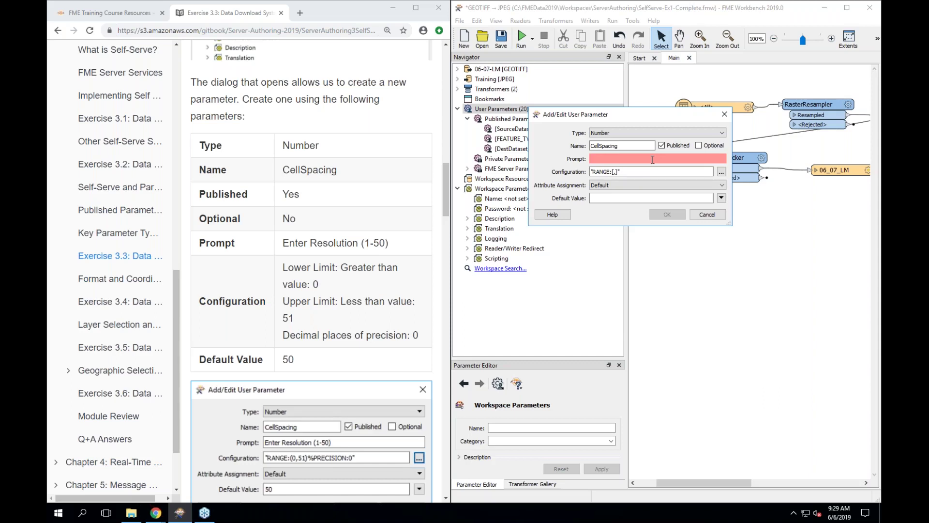
{"action": "type", "text": "Enter R"}
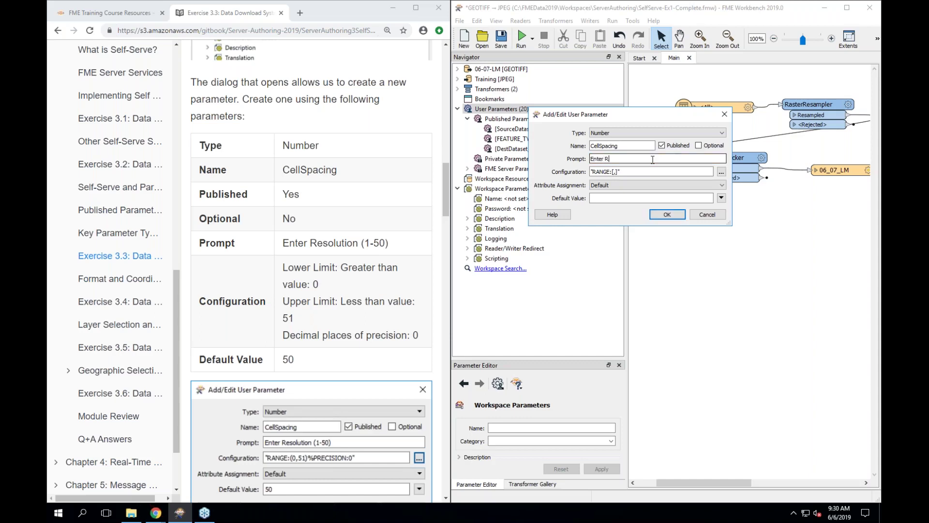
{"action": "type", "text": "esolution (1-50)"}
{"action": "key", "text": "Tab"}
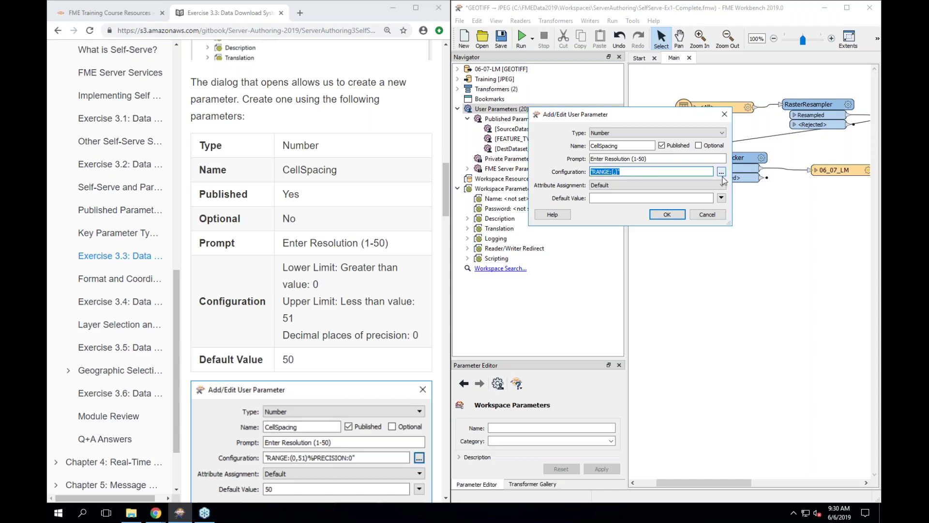
- Configure the parameter's numeric range as greater than 0 and less than 51, with 0 decimal places of precision
{"action": "left_click", "coordinate": [721, 173]}
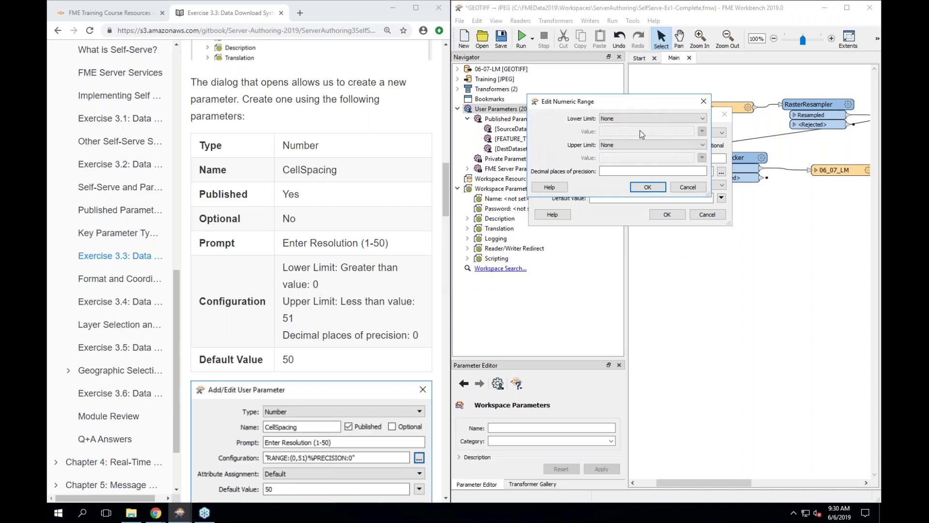
{"action": "left_click", "coordinate": [618, 119]}
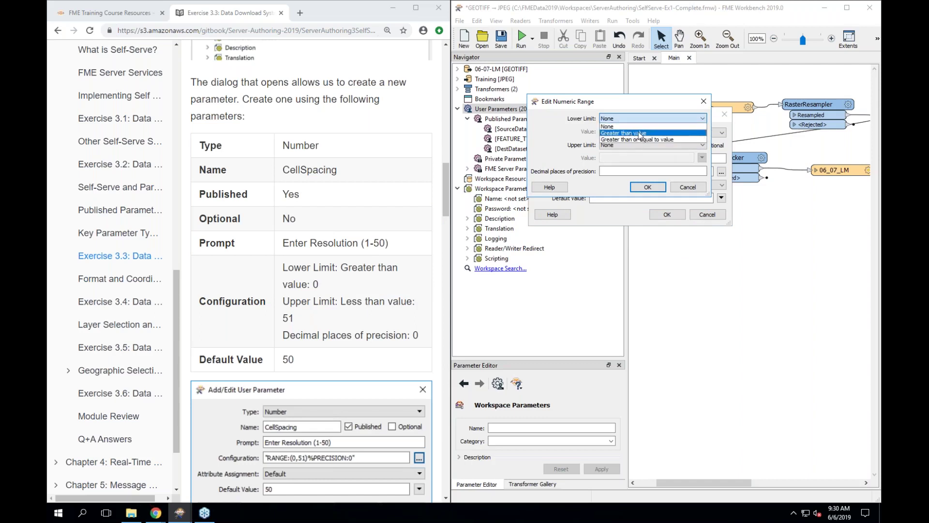
{"action": "left_click", "coordinate": [636, 133]}
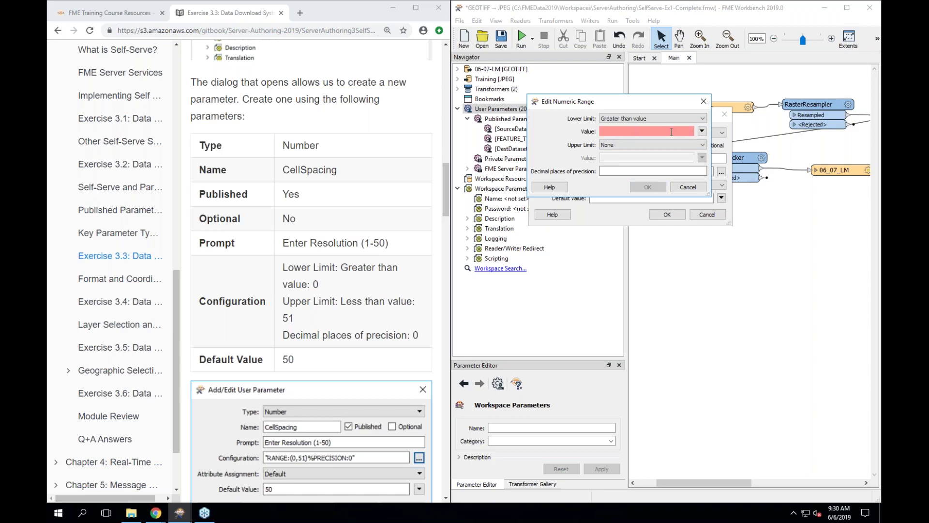
{"action": "type", "text": "0"}
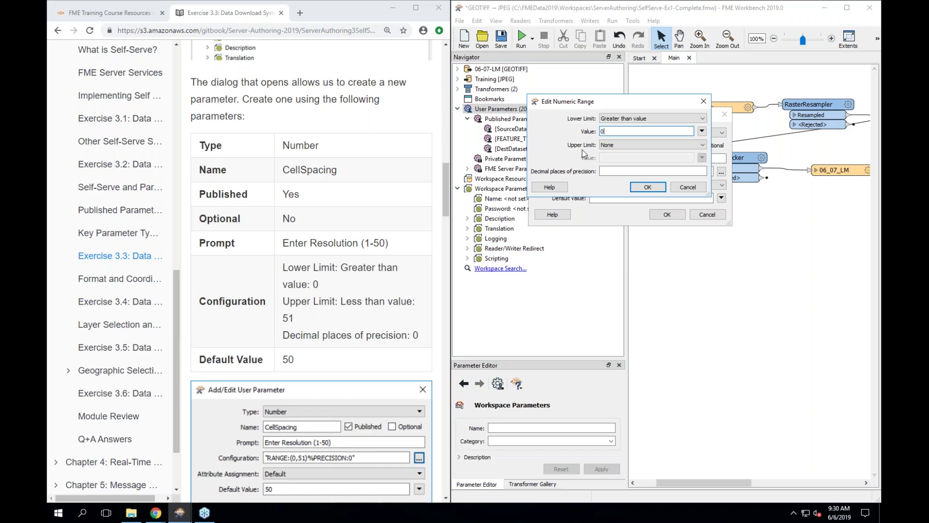
{"action": "left_click", "coordinate": [620, 145]}
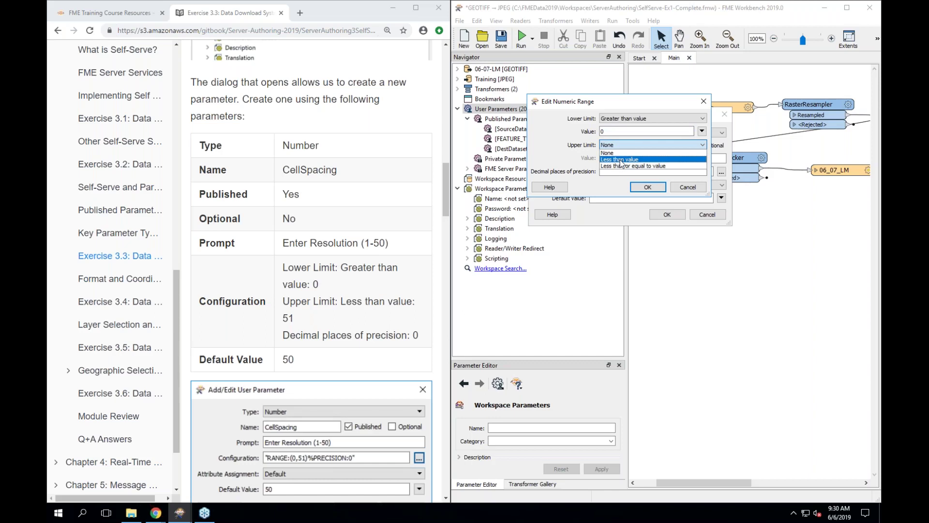
{"action": "left_click", "coordinate": [621, 161]}
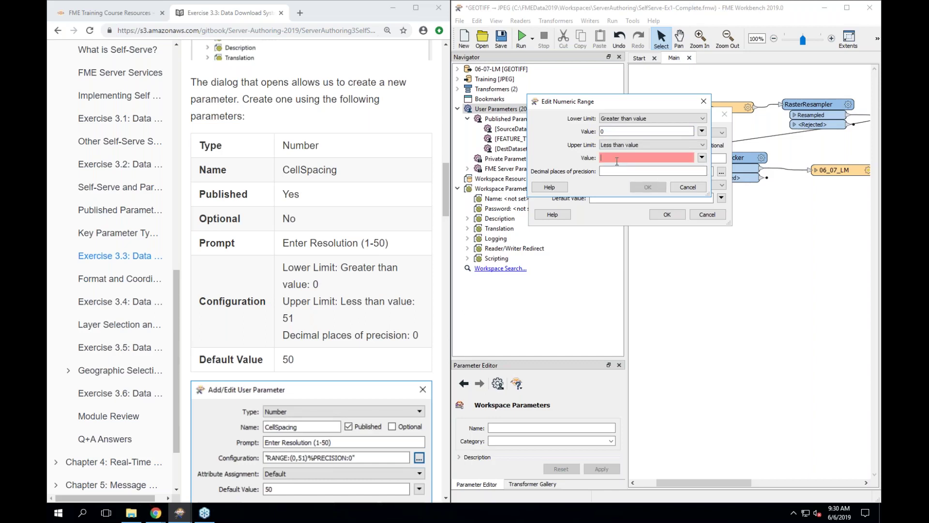
{"action": "left_click", "coordinate": [628, 160]}
{"action": "type", "text": "51"}
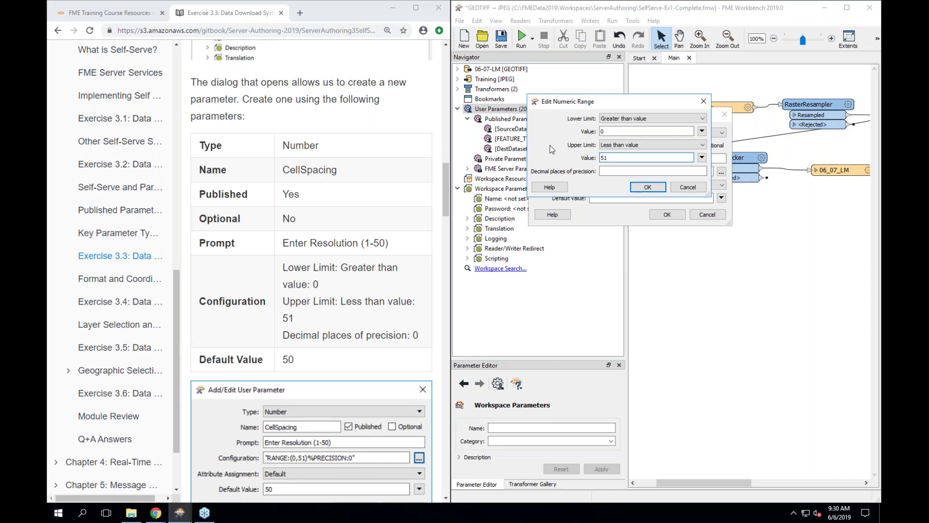
{"action": "left_click", "coordinate": [603, 171]}
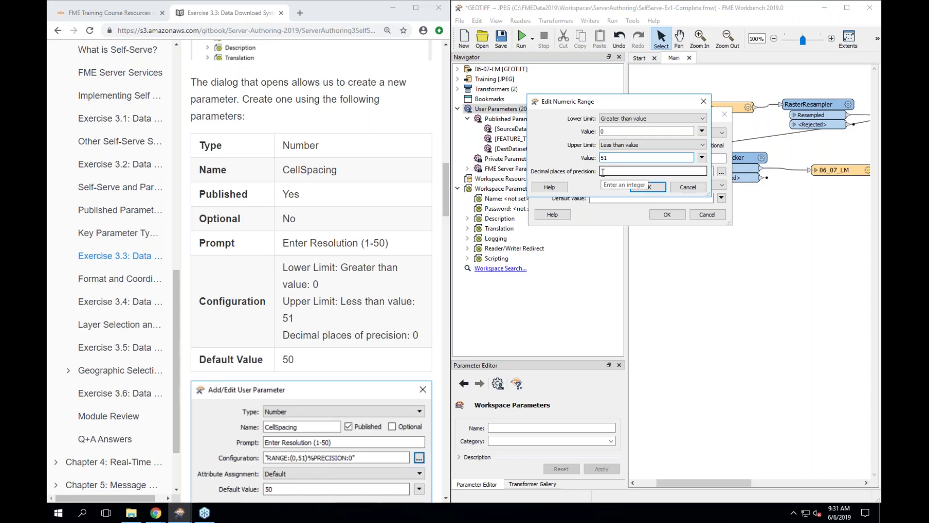
{"action": "type", "text": "0"}
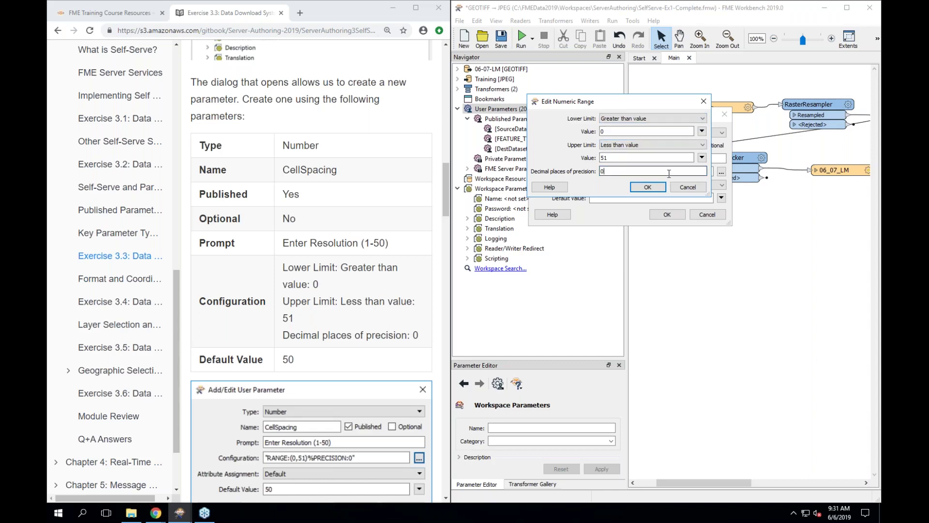
{"action": "left_click", "coordinate": [647, 187]}
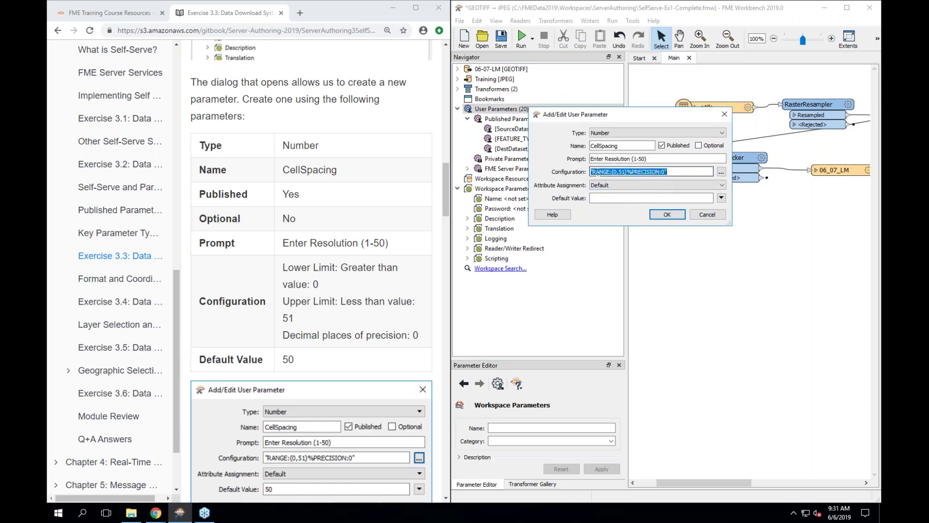
- Set the parameter's default value to 50, compare the settings with the exercise's figure, and create the parameter
{"action": "left_click", "coordinate": [670, 172]}
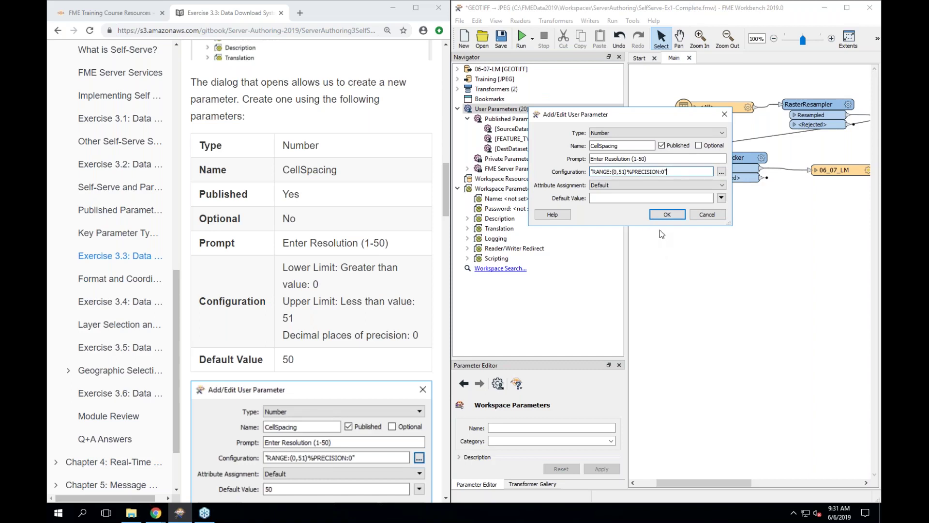
{"action": "left_click", "coordinate": [628, 196]}
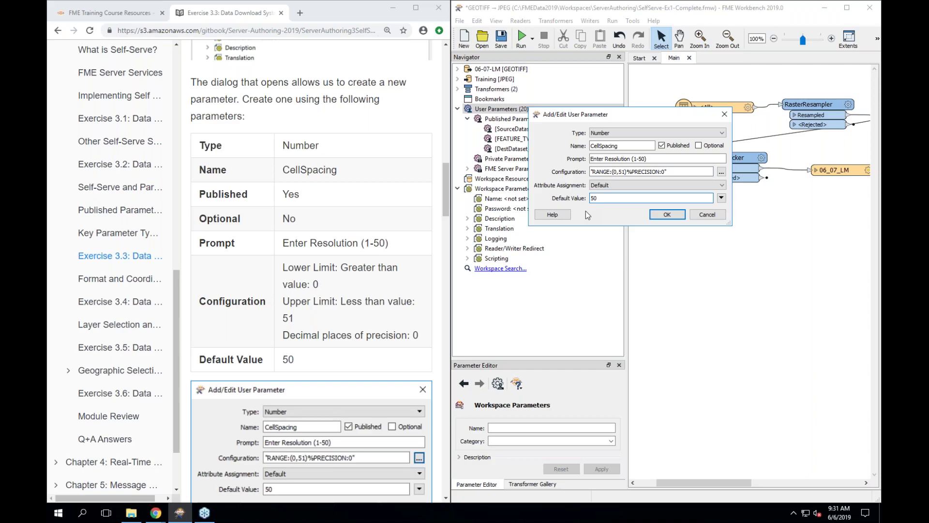
{"action": "scroll", "coordinate": [365, 177], "scroll_direction": "down", "scroll_amount": 5}
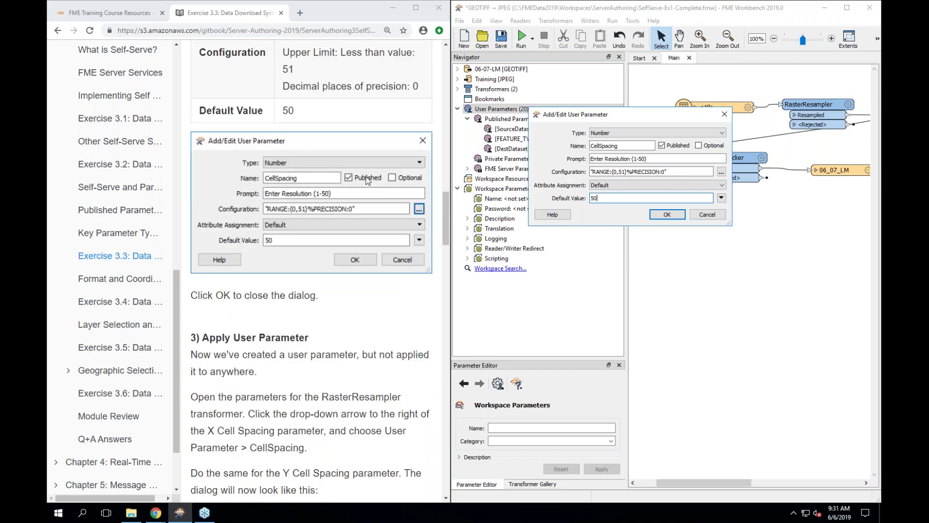
{"action": "left_click", "coordinate": [674, 216]}
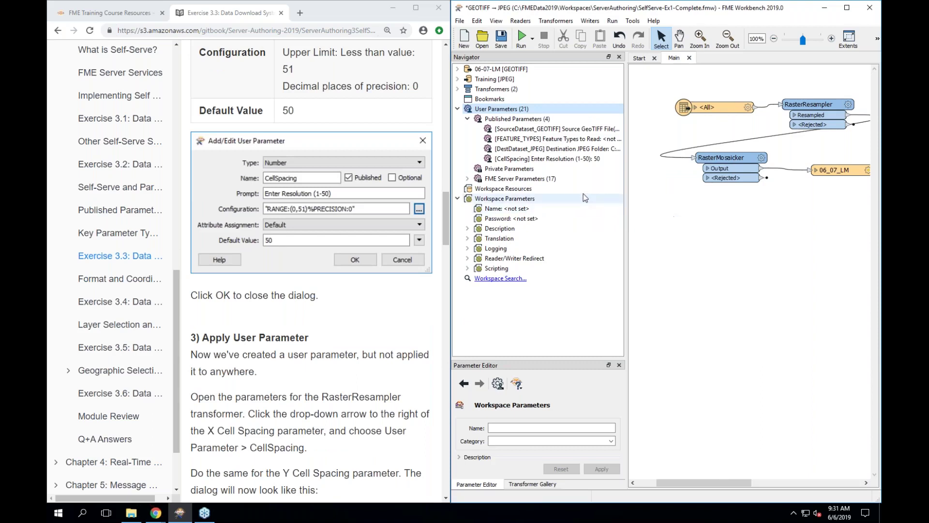
- Examine the CellSpacing published parameter and the RasterResampler's cell spacing settings, and read the exercise's Apply User Parameter instructions
{"action": "left_click", "coordinate": [551, 119]}
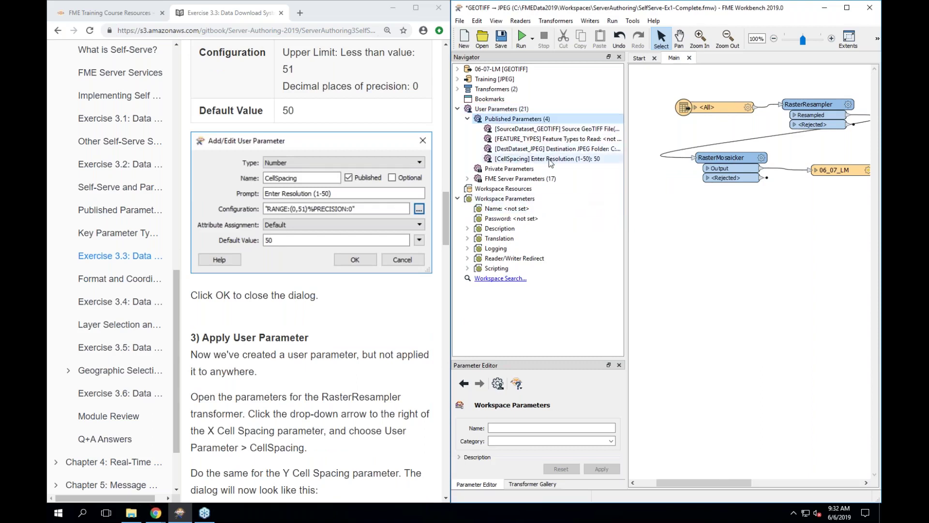
{"action": "left_click", "coordinate": [540, 160]}
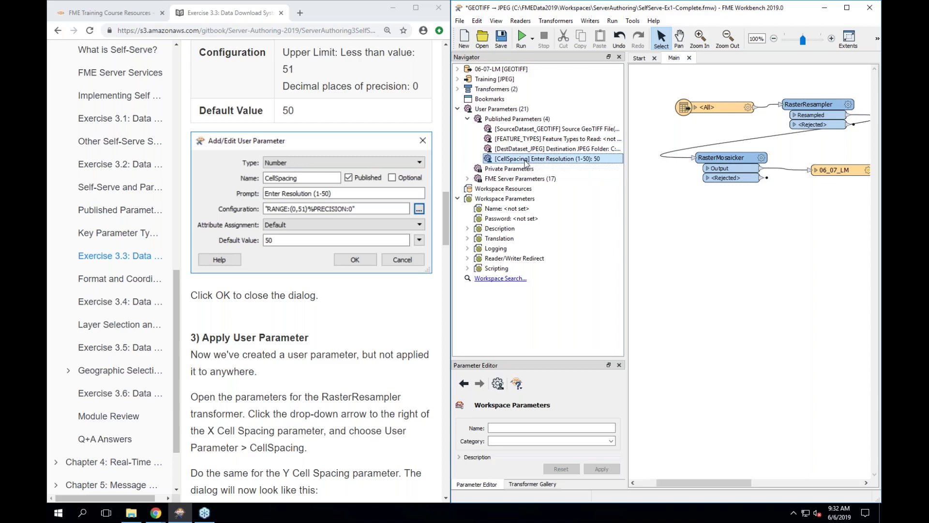
{"action": "double_click", "coordinate": [808, 106]}
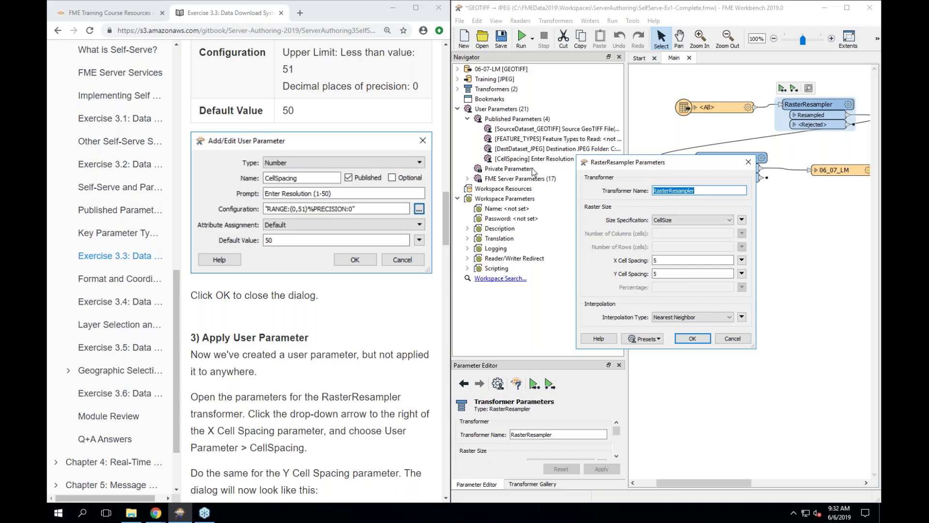
{"action": "left_click", "coordinate": [736, 341]}
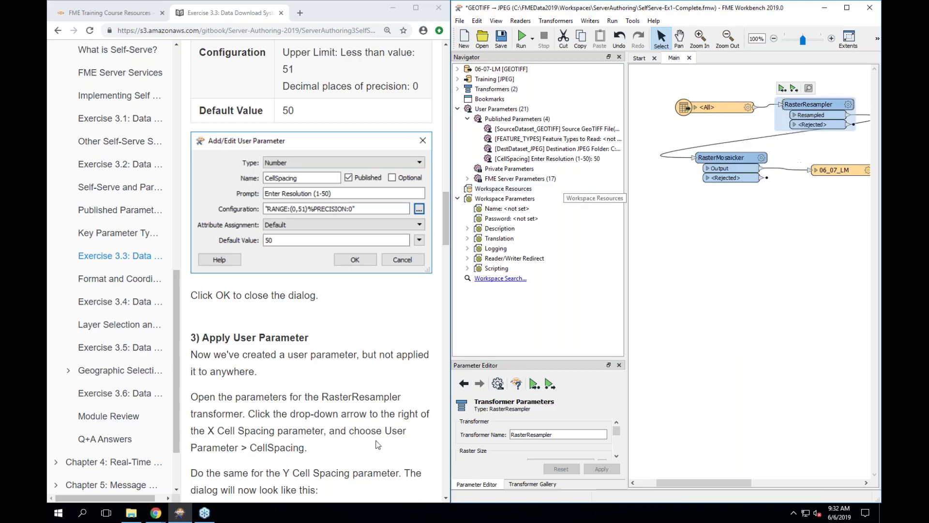
{"action": "scroll", "coordinate": [353, 419], "scroll_direction": "down", "scroll_amount": 4}
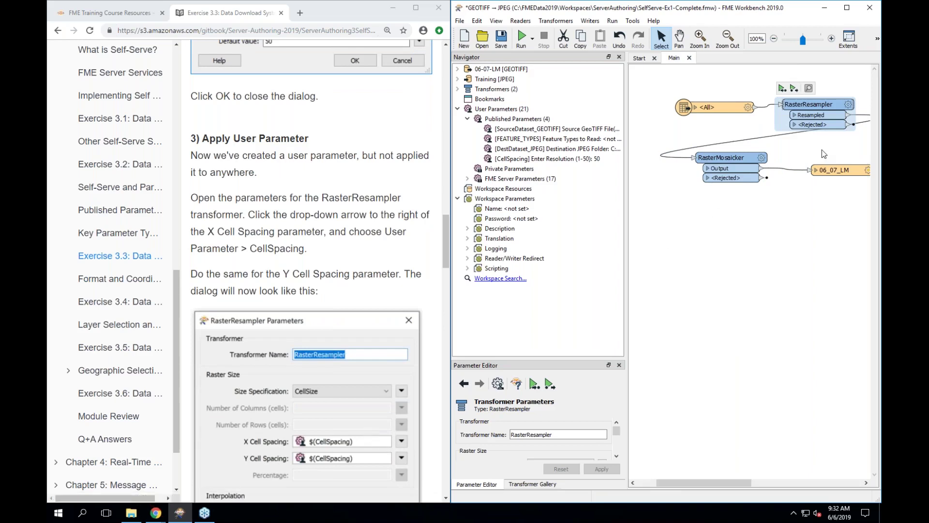
{"action": "left_click", "coordinate": [783, 88]}
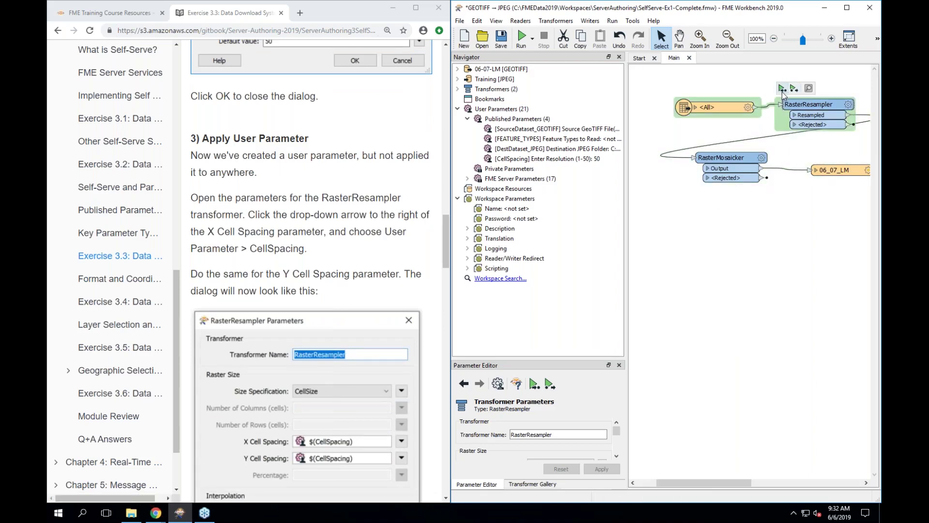
- Open the RasterResampler's parameters and set the X Cell Spacing to the CellSpacing user parameter
{"action": "double_click", "coordinate": [834, 105]}
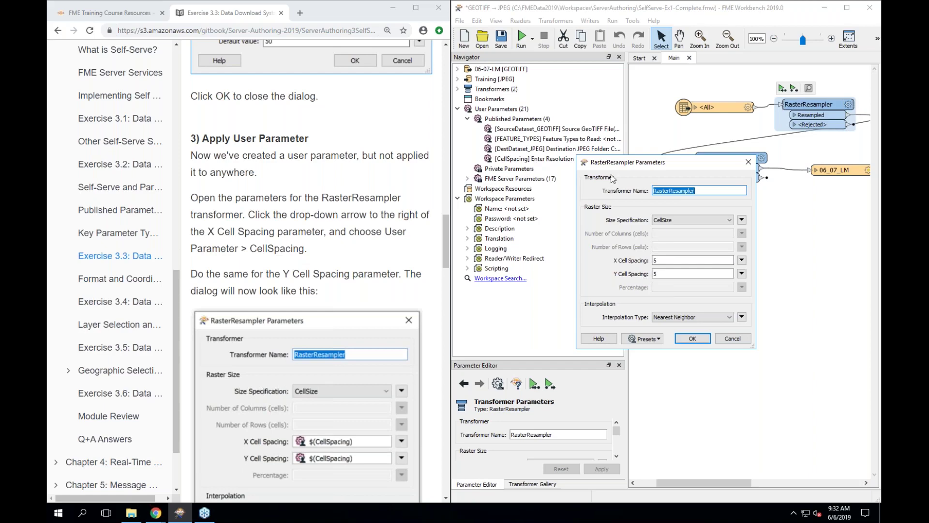
{"action": "left_click_drag", "start_coordinate": [611, 166], "coordinate": [651, 149]}
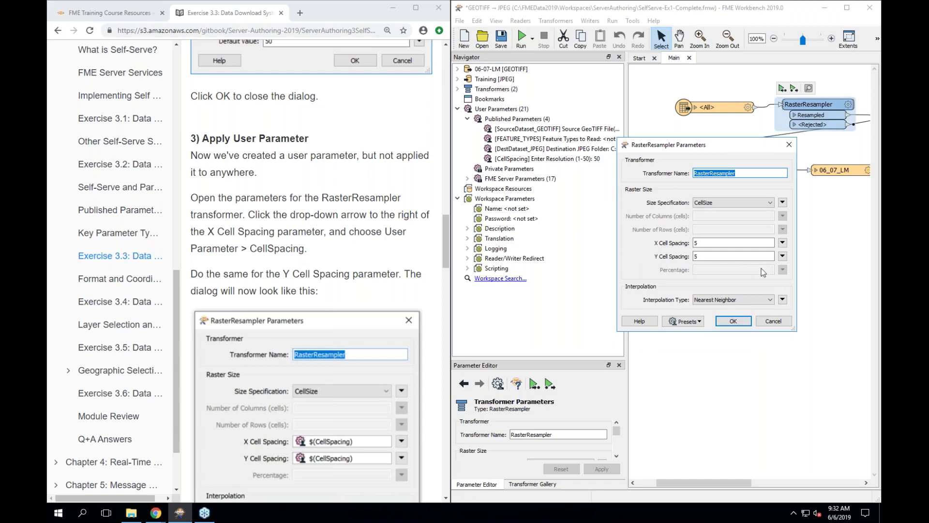
{"action": "left_click", "coordinate": [782, 243]}
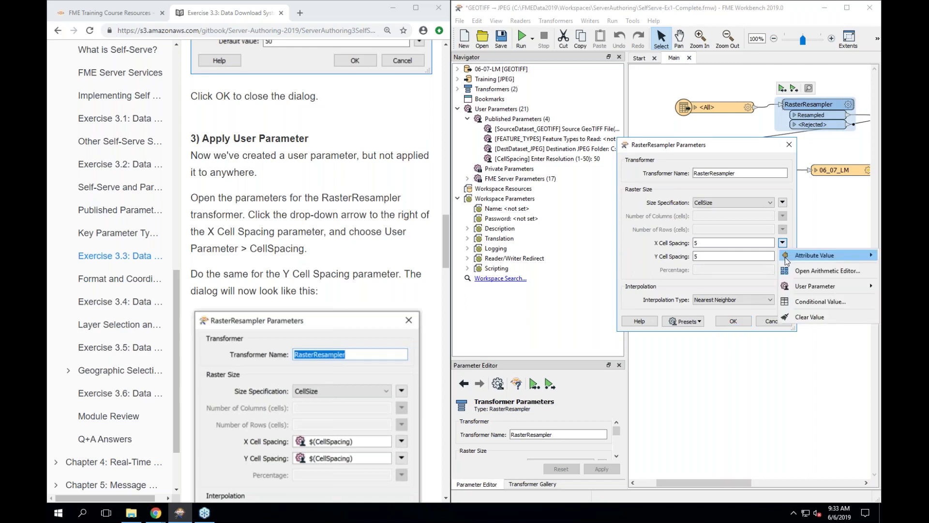
{"action": "mouse_move", "coordinate": [785, 290]}
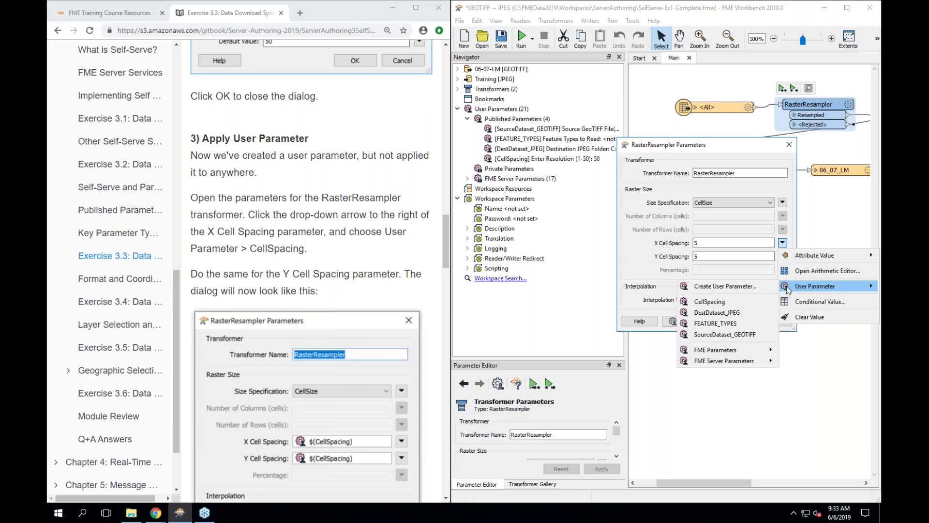
{"action": "left_click", "coordinate": [730, 303]}
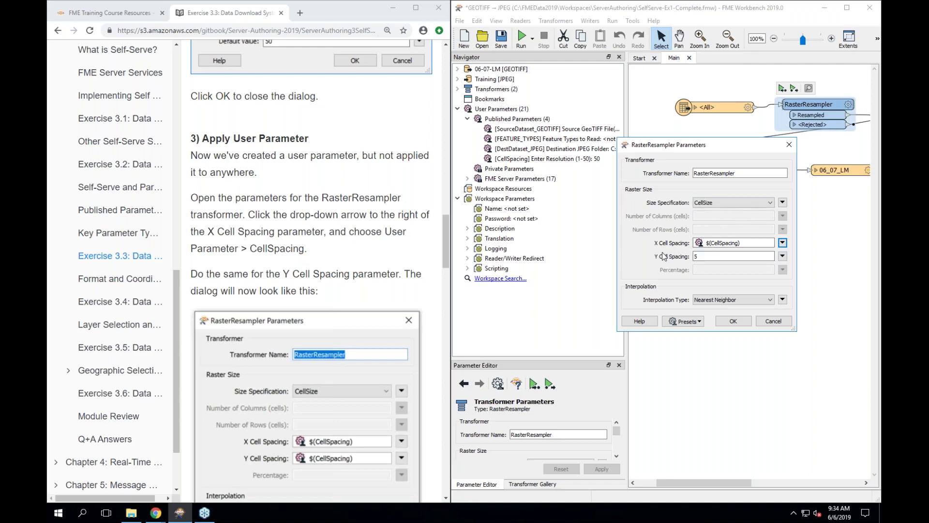
- Set the Y Cell Spacing to the CellSpacing user parameter, compare with the exercise's figure, and apply the RasterResampler settings
{"action": "double_click", "coordinate": [708, 256]}
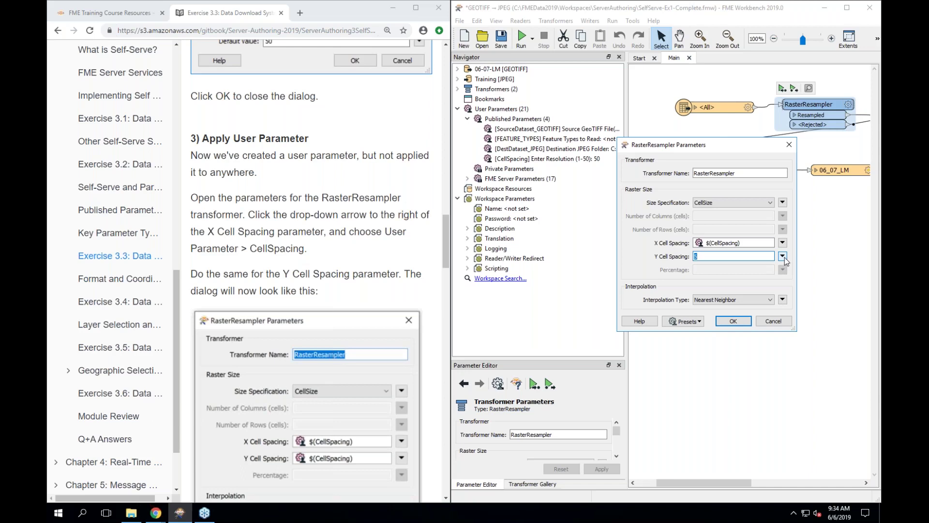
{"action": "left_click", "coordinate": [782, 256]}
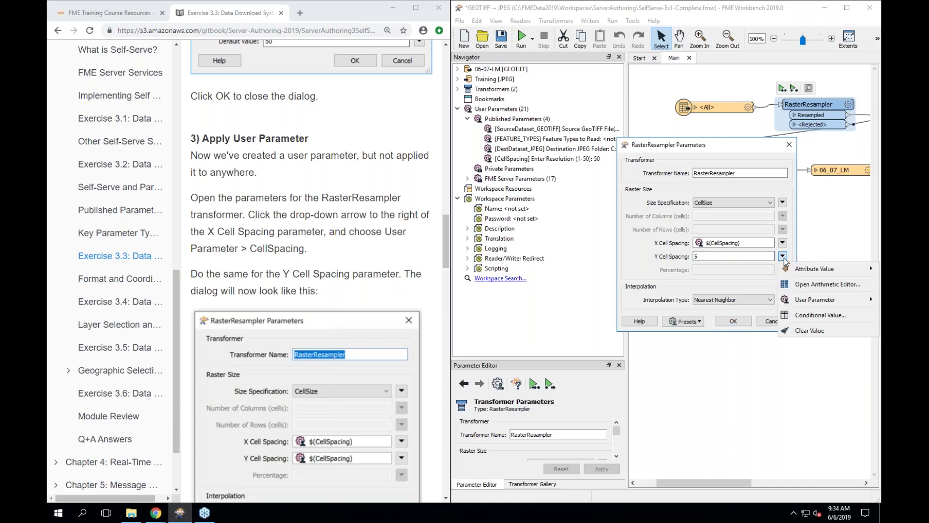
{"action": "mouse_move", "coordinate": [789, 301]}
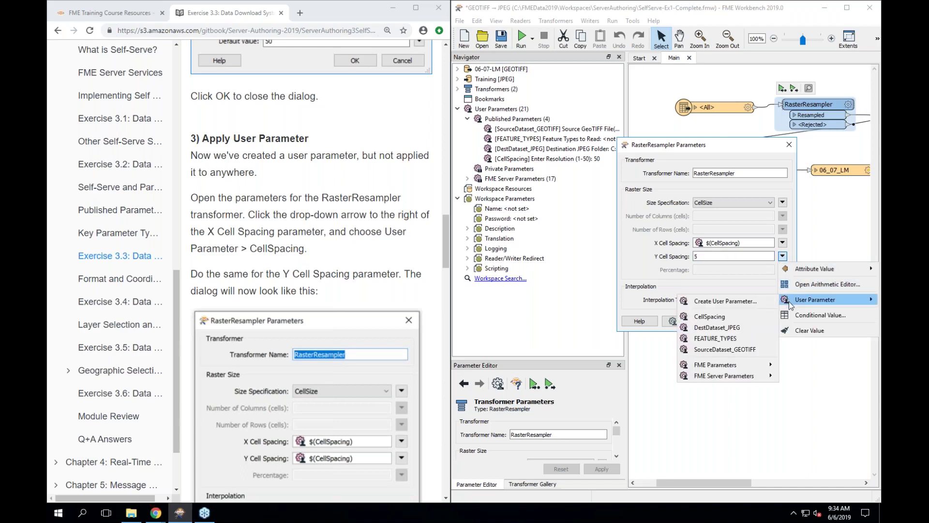
{"action": "left_click", "coordinate": [759, 321]}
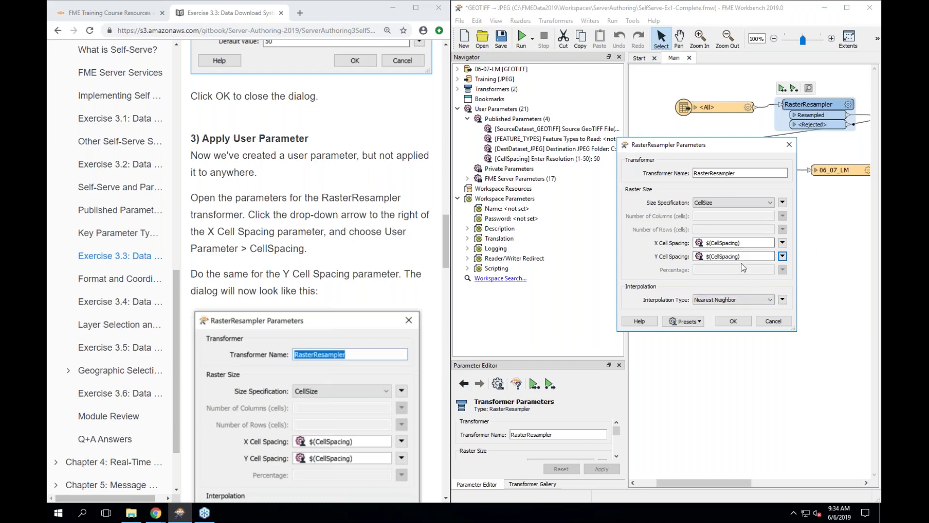
{"action": "scroll", "coordinate": [313, 271], "scroll_direction": "down", "scroll_amount": 6}
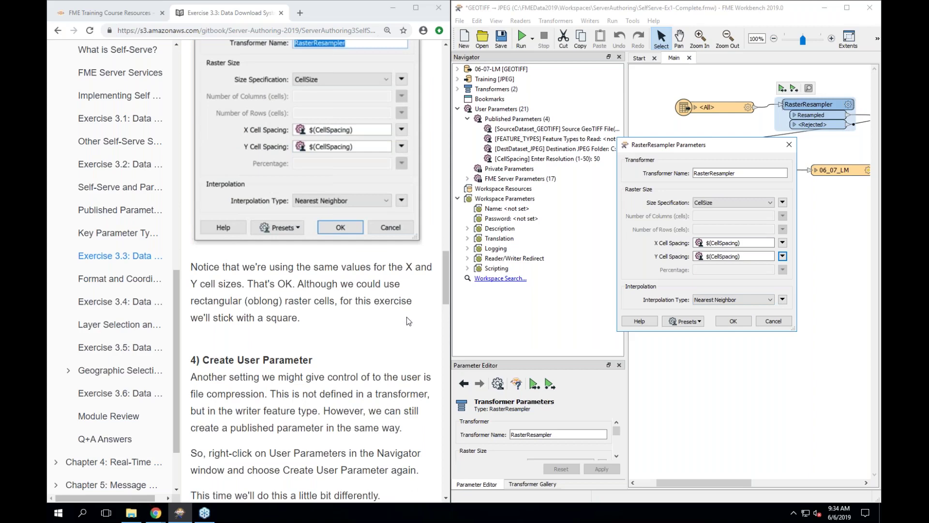
{"action": "scroll", "coordinate": [406, 317], "scroll_direction": "down", "scroll_amount": 4}
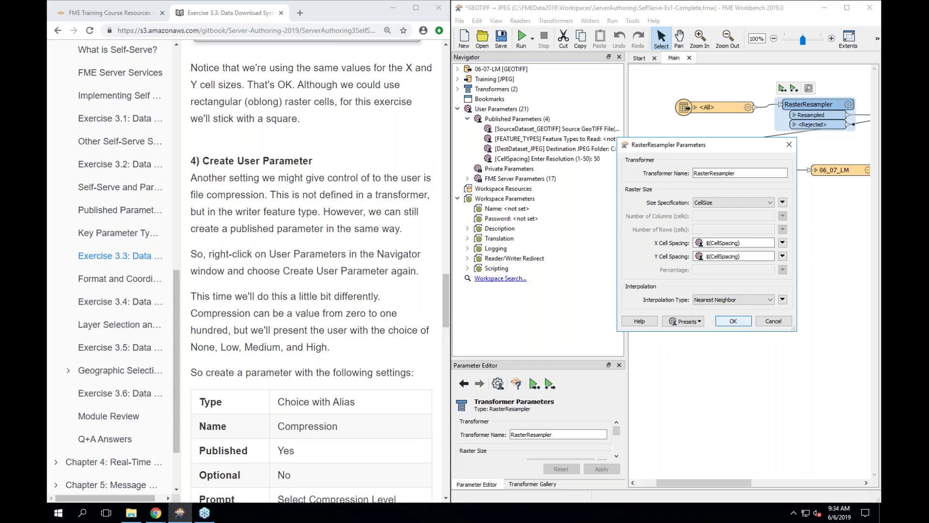
{"action": "left_click", "coordinate": [729, 326]}
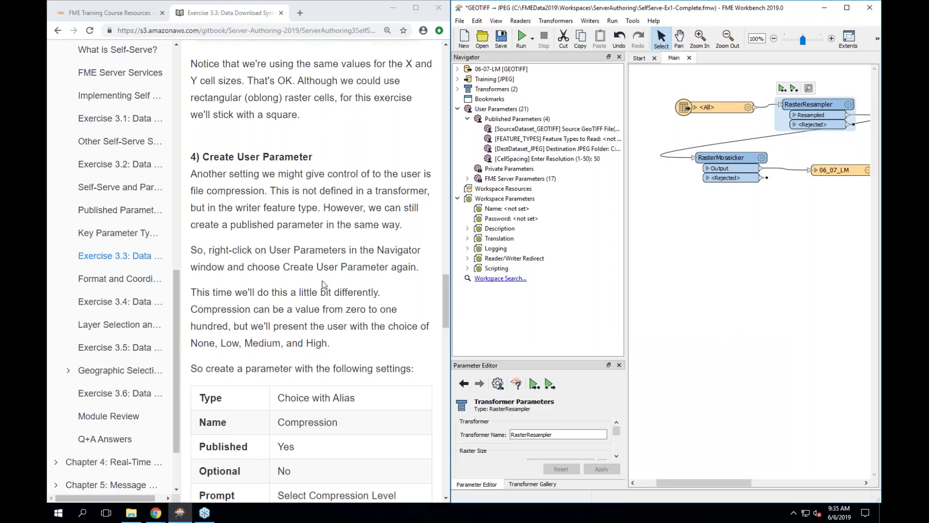
- Examine the compression settings of the 06_07_LM writer feature type without changing them
{"action": "scroll", "coordinate": [324, 286], "scroll_direction": "down", "scroll_amount": 1}
{"action": "left_click_drag", "start_coordinate": [846, 173], "coordinate": [827, 168]}
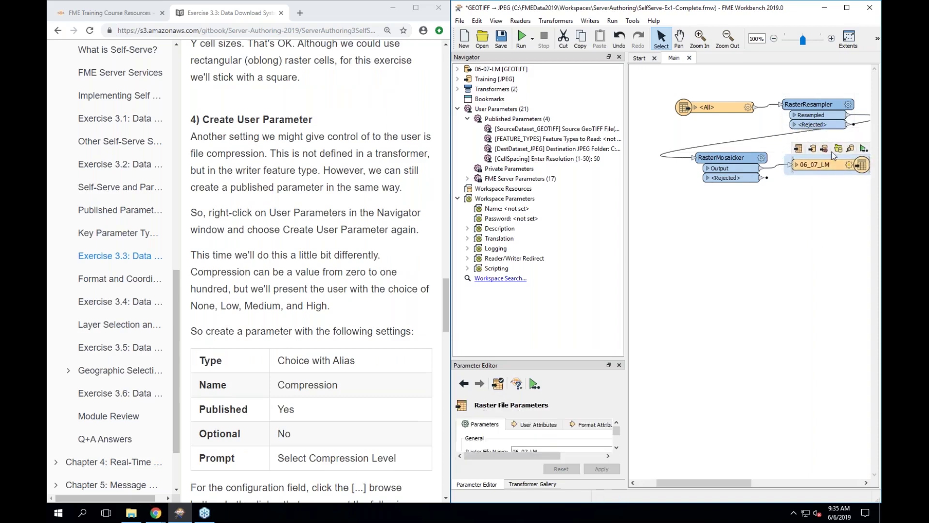
{"action": "double_click", "coordinate": [820, 165]}
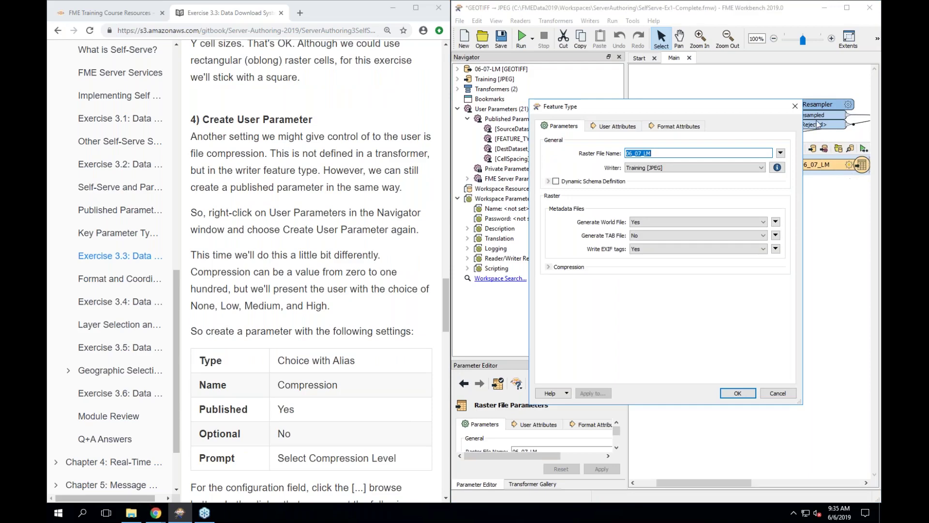
{"action": "left_click", "coordinate": [556, 267]}
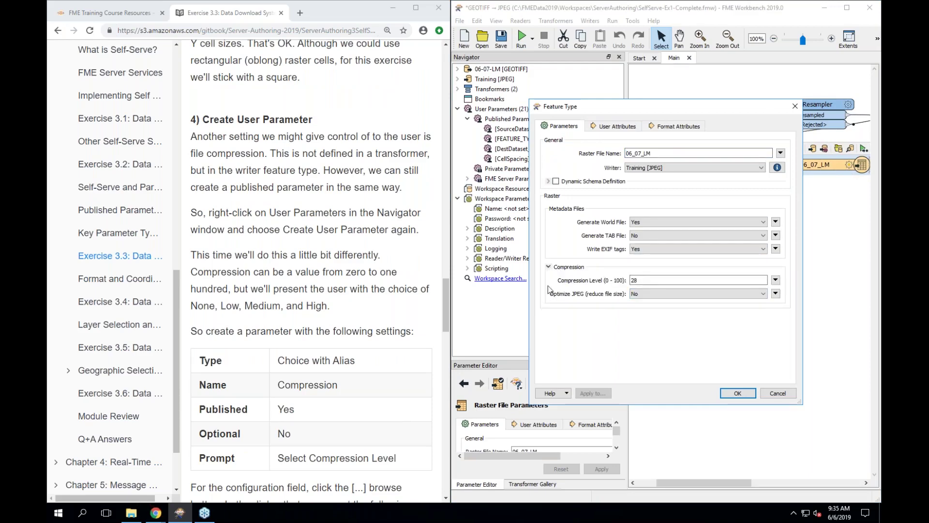
{"action": "double_click", "coordinate": [634, 279]}
{"action": "left_click", "coordinate": [791, 397]}
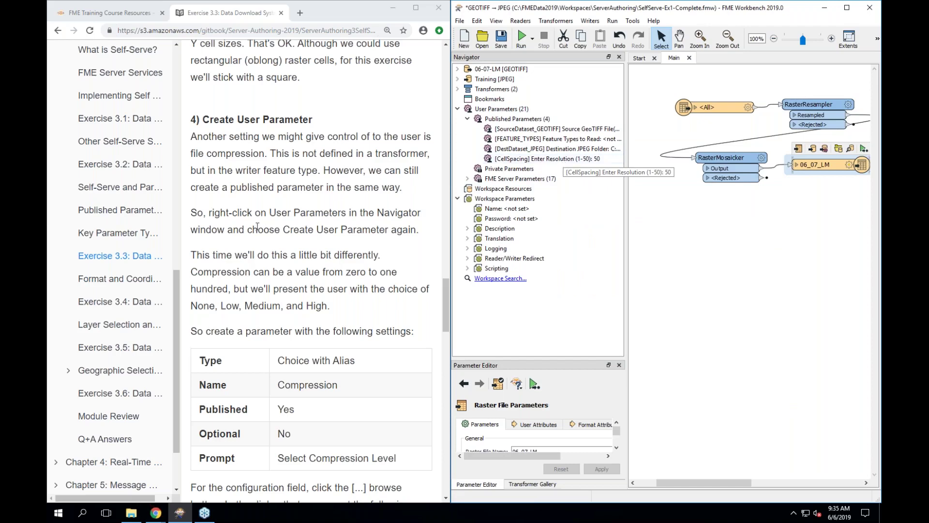
- Start a new published user parameter and set its type to Choice with Alias, as listed in the exercise
{"action": "scroll", "coordinate": [277, 223], "scroll_direction": "down", "scroll_amount": 2}
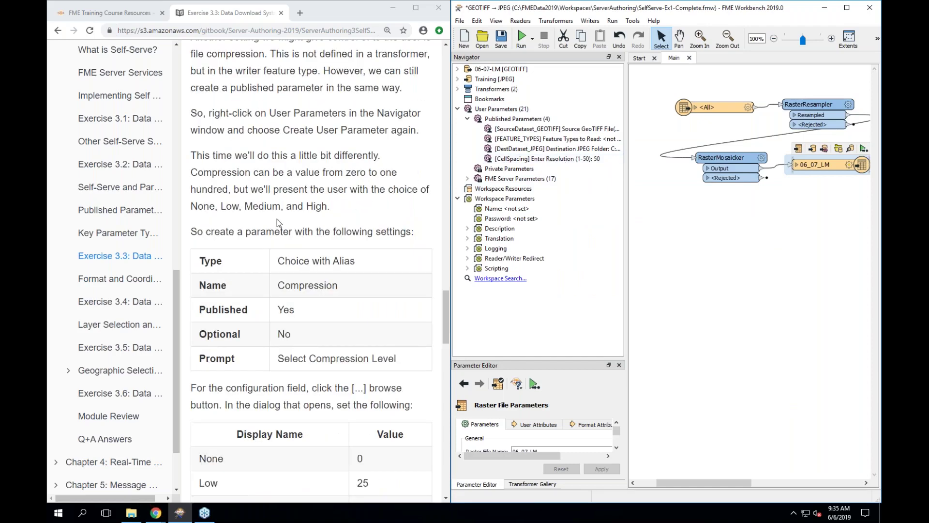
{"action": "scroll", "coordinate": [277, 219], "scroll_direction": "down", "scroll_amount": 1}
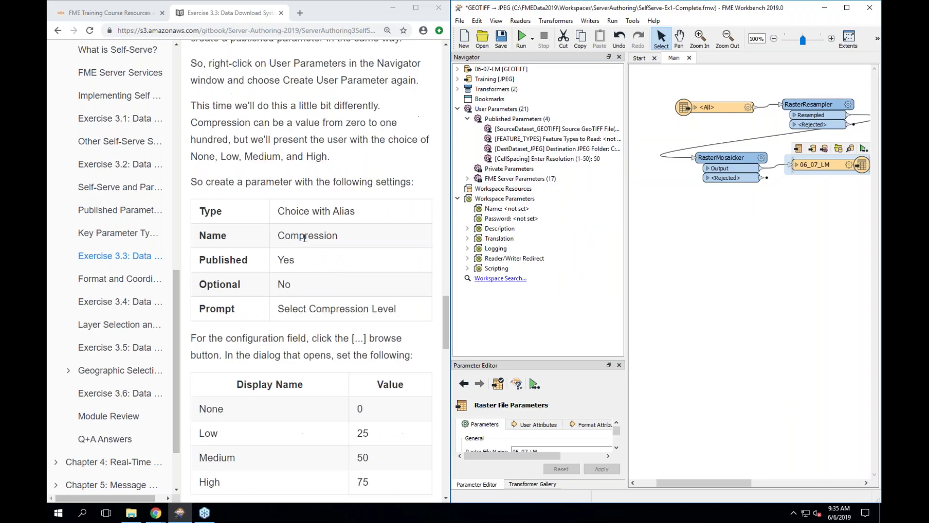
{"action": "right_click", "coordinate": [533, 122]}
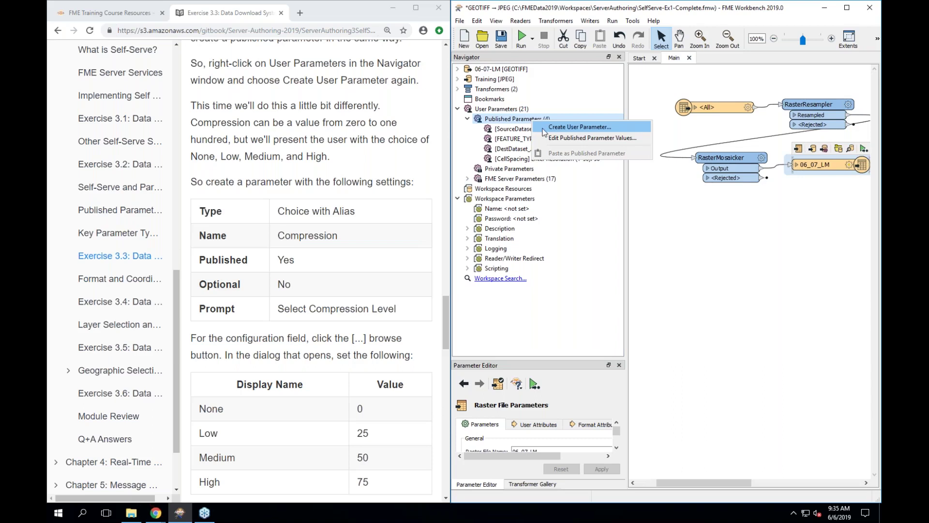
{"action": "left_click", "coordinate": [544, 132]}
{"action": "left_click_drag", "start_coordinate": [590, 200], "coordinate": [569, 151]}
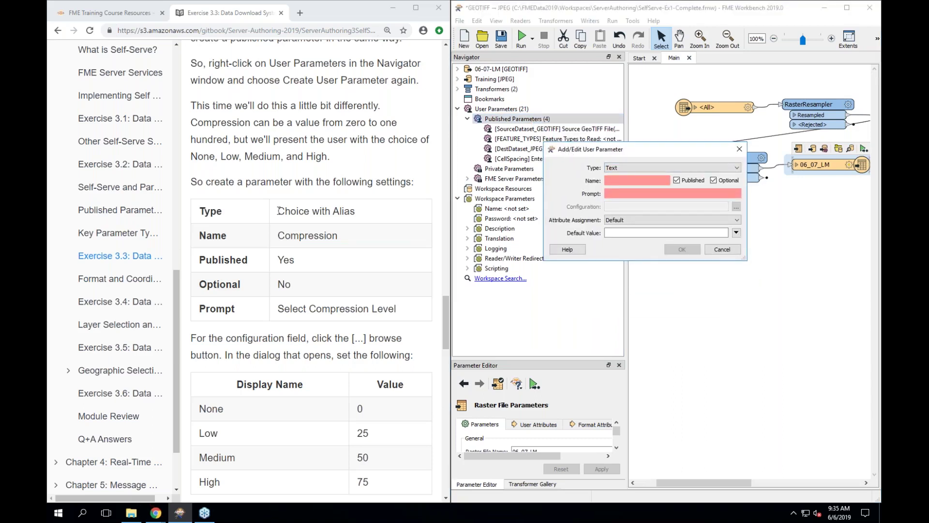
{"action": "left_click_drag", "start_coordinate": [279, 211], "coordinate": [356, 212]}
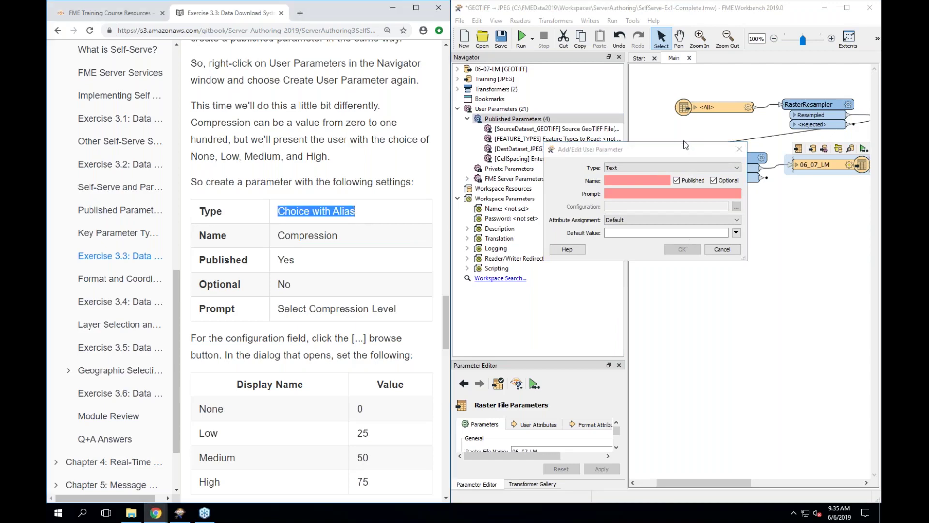
{"action": "left_click", "coordinate": [692, 173]}
{"action": "left_click_drag", "start_coordinate": [736, 230], "coordinate": [735, 194]}
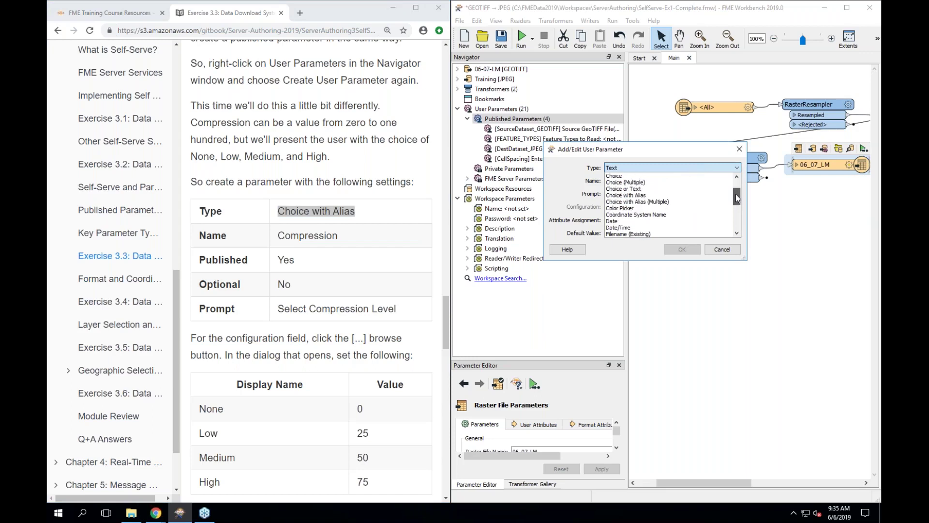
{"action": "left_click", "coordinate": [628, 196]}
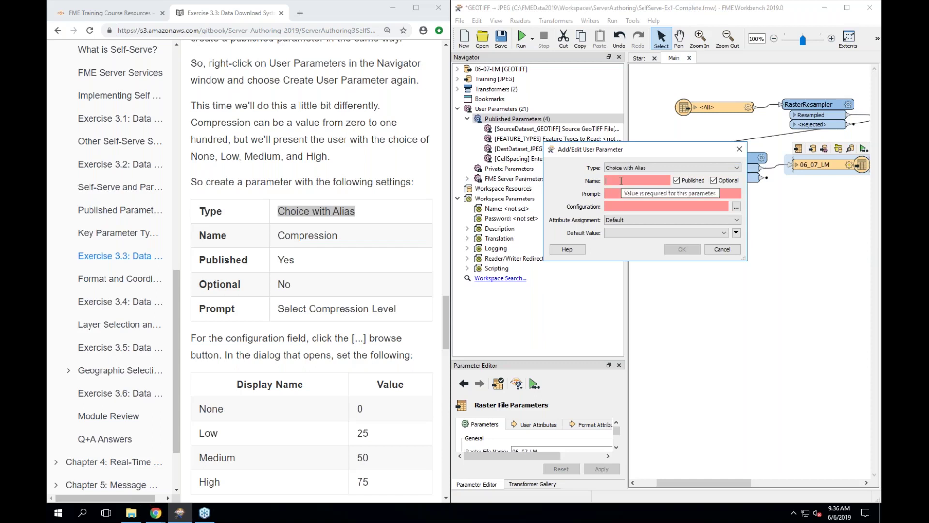
- Name the parameter Compression, make it not optional, and set its prompt to "Select Compression Level"
{"action": "type", "text": "Compression"}
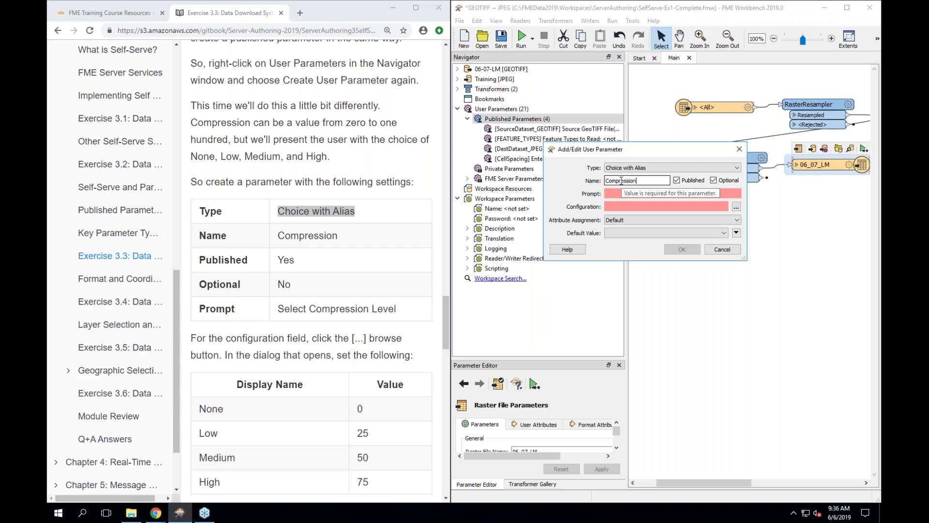
{"action": "left_click", "coordinate": [712, 181]}
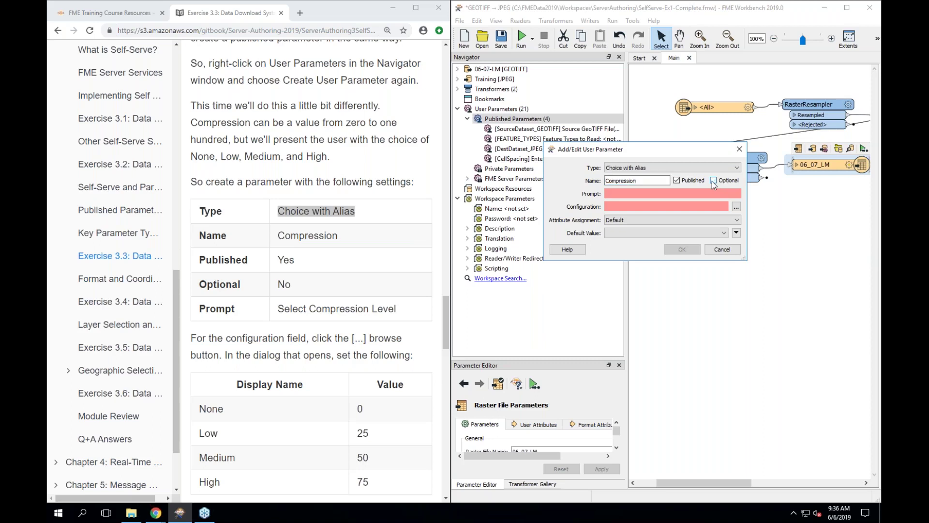
{"action": "left_click", "coordinate": [646, 195]}
{"action": "type", "text": "Select "}
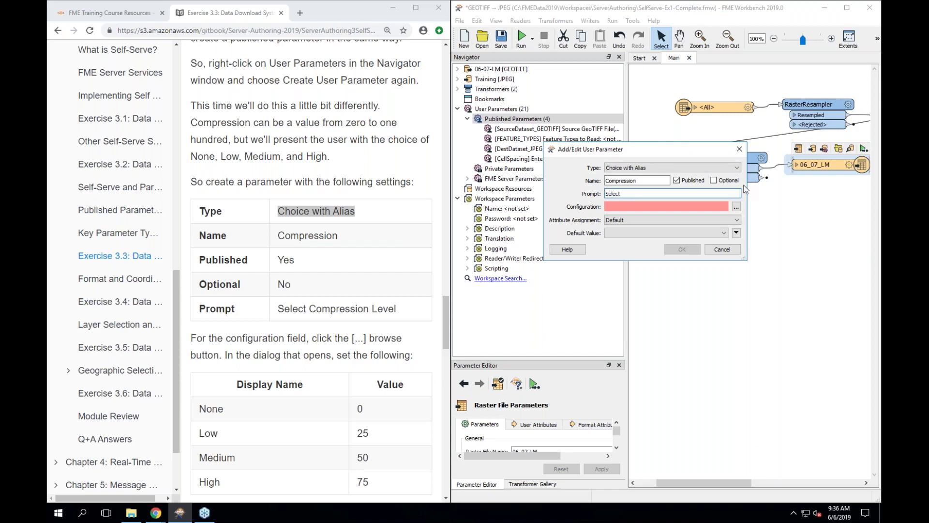
{"action": "type", "text": "Compression Level"}
- Open the Compression parameter's choice configuration, widen the Display Name column, and review the exercise's table of display names and values
{"action": "scroll", "coordinate": [283, 463], "scroll_direction": "down", "scroll_amount": 2}
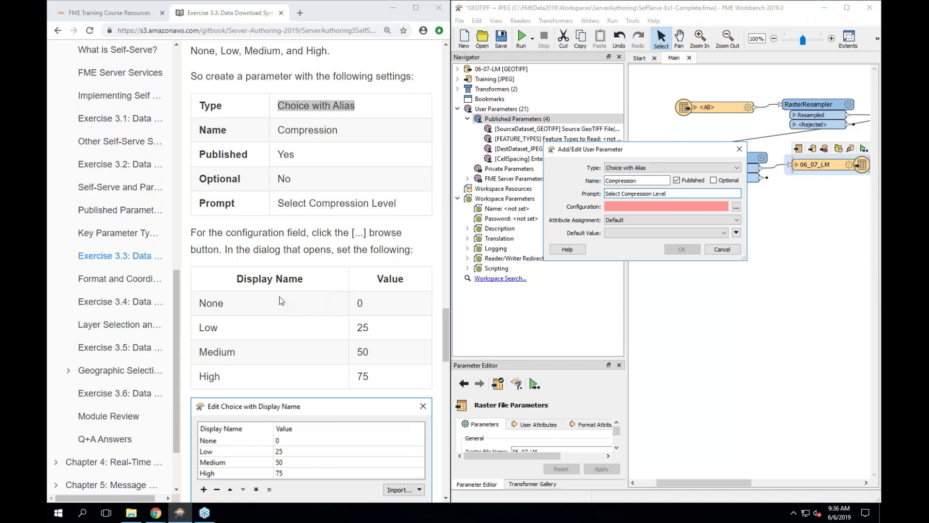
{"action": "left_click", "coordinate": [736, 207]}
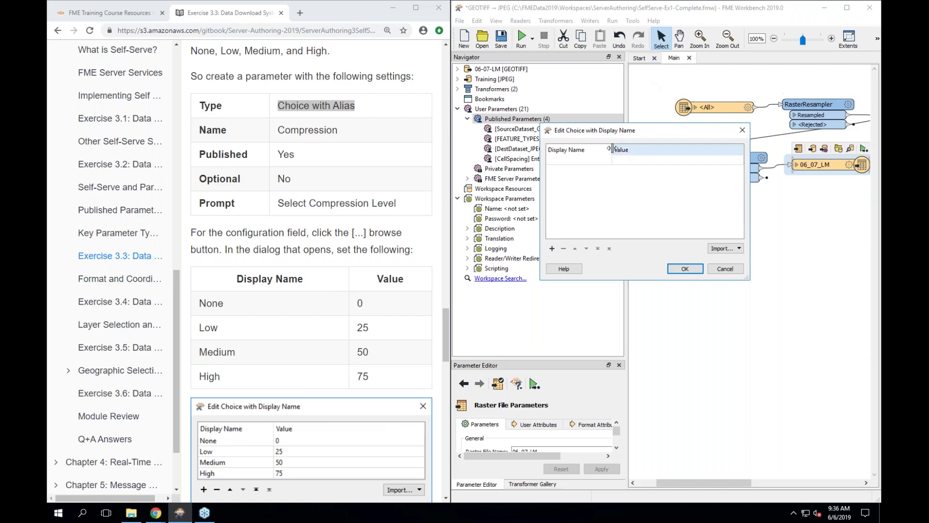
{"action": "left_click_drag", "start_coordinate": [611, 148], "coordinate": [635, 149]}
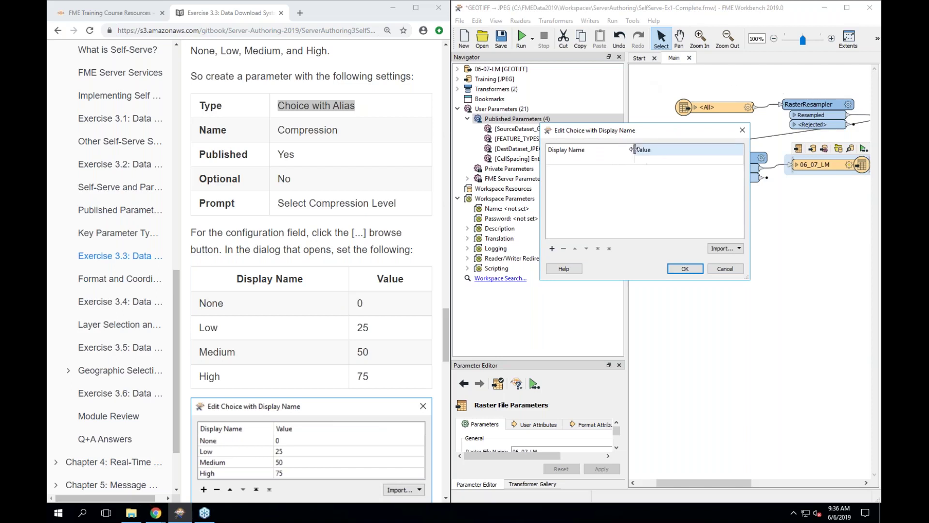
{"action": "left_click", "coordinate": [601, 161]}
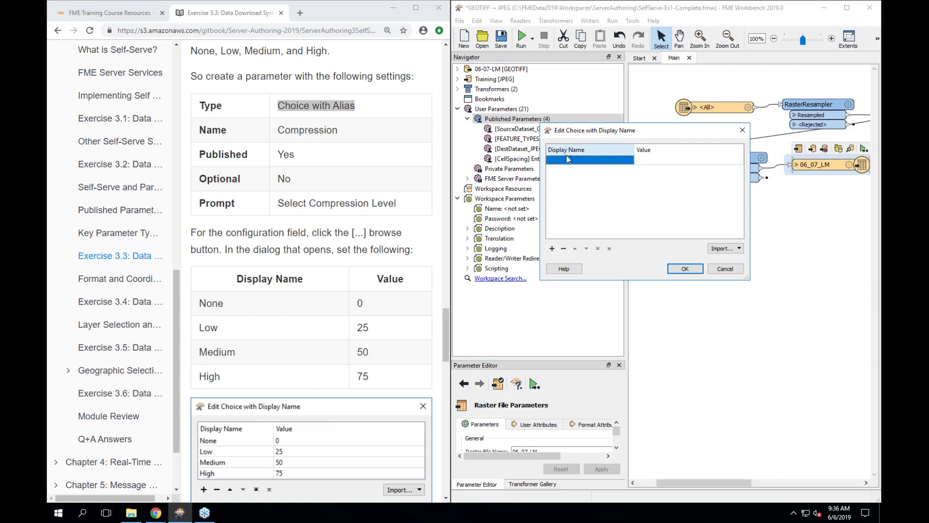
{"action": "left_click", "coordinate": [659, 161]}
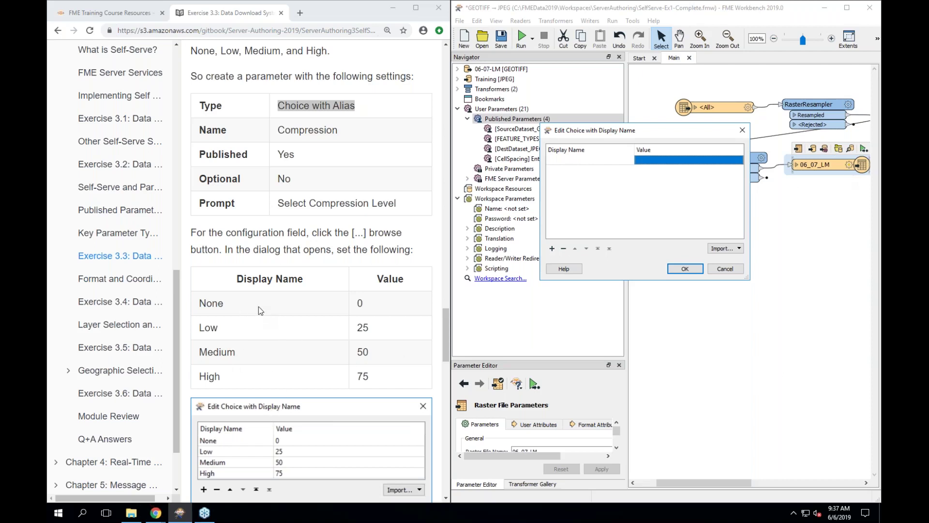
{"action": "double_click", "coordinate": [211, 303]}
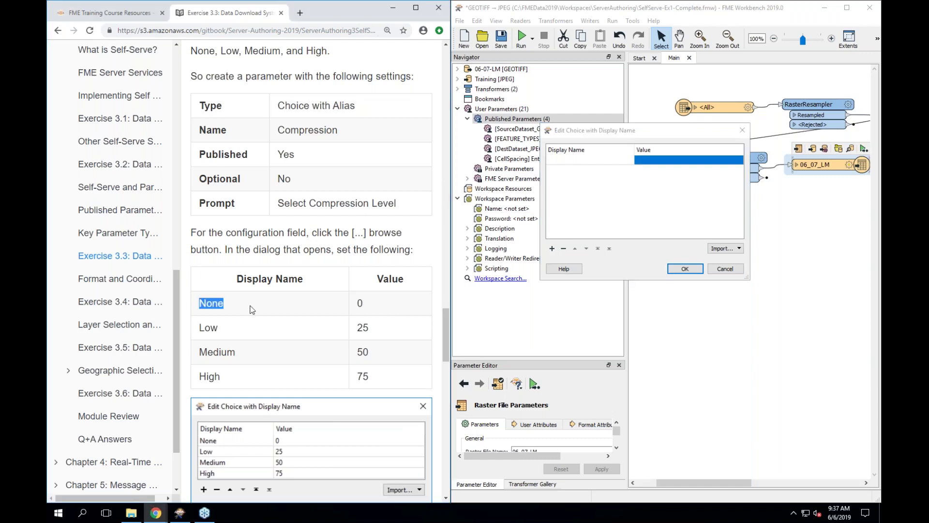
{"action": "left_click_drag", "start_coordinate": [206, 377], "coordinate": [312, 383]}
{"action": "left_click", "coordinate": [312, 382]}
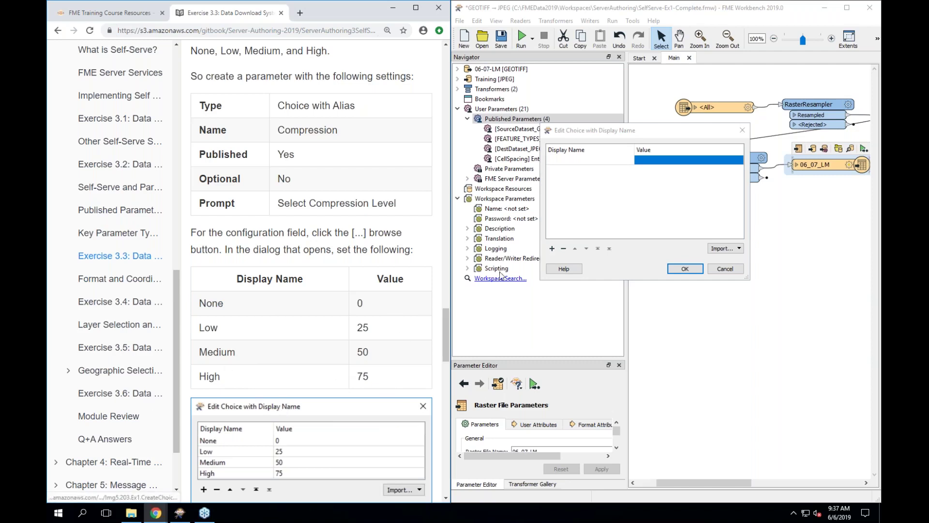
- Add a first choice with the display name None and the value 0
{"action": "left_click", "coordinate": [580, 160]}
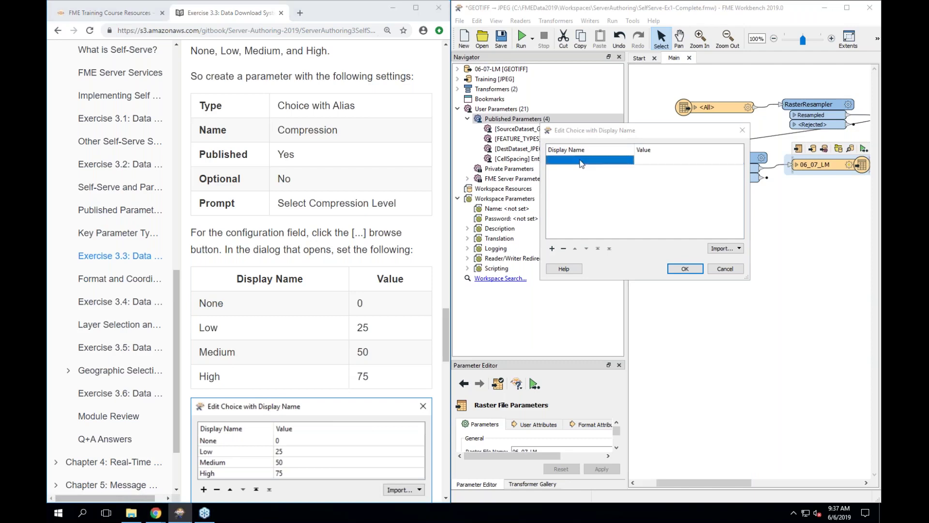
{"action": "left_click", "coordinate": [581, 164]}
{"action": "type", "text": "None"}
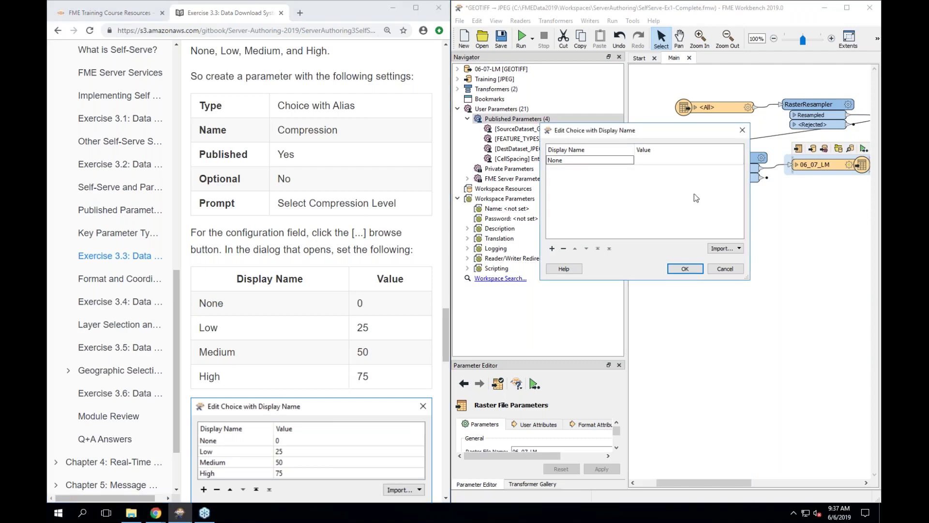
{"action": "left_click", "coordinate": [685, 162]}
{"action": "left_click", "coordinate": [685, 162]}
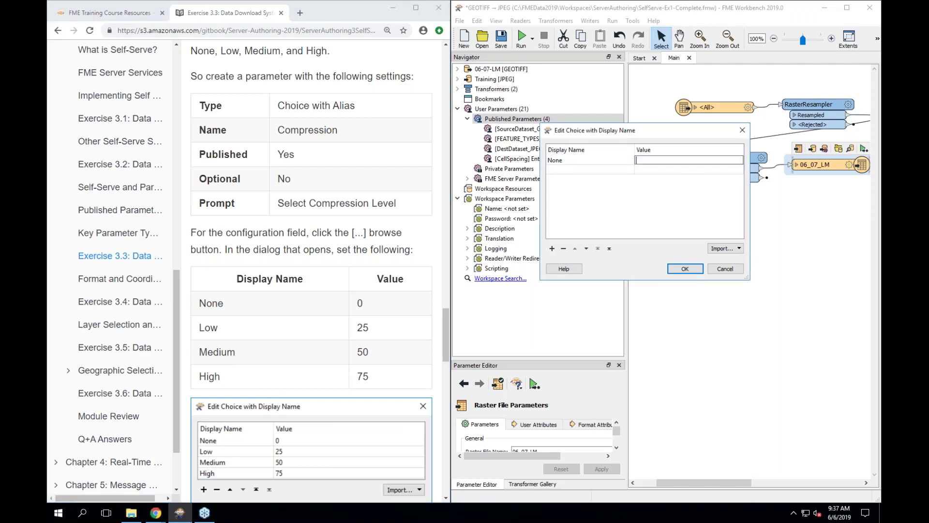
{"action": "type", "text": "0"}
- Add a second choice with the display name Low and the value 25
{"action": "left_click", "coordinate": [600, 170]}
{"action": "left_click", "coordinate": [600, 171]}
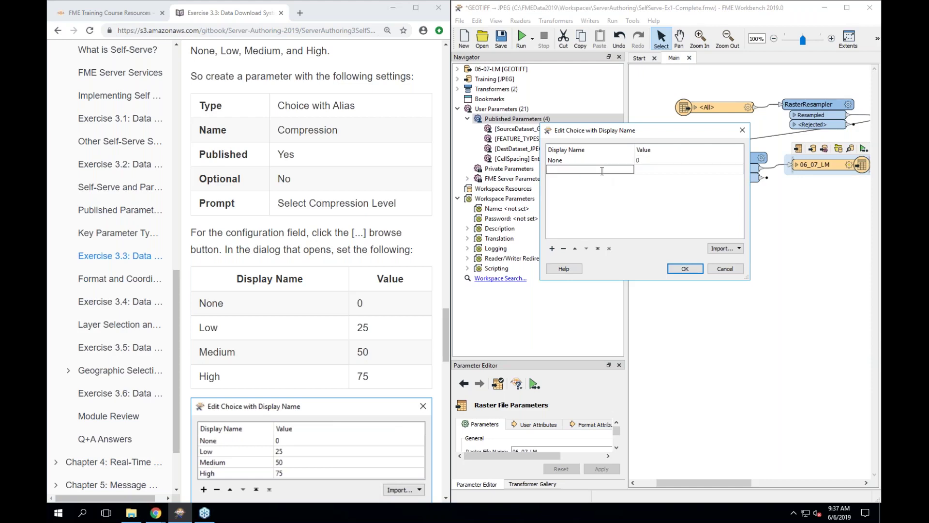
{"action": "type", "text": "Low"}
{"action": "left_click", "coordinate": [674, 170]}
{"action": "left_click", "coordinate": [674, 170]}
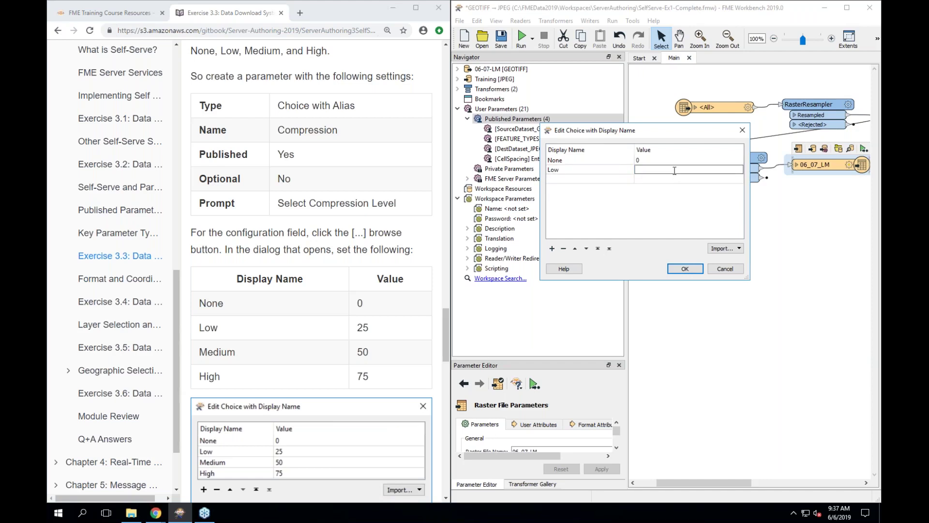
{"action": "type", "text": "25"}
{"action": "key", "text": "Tab"}
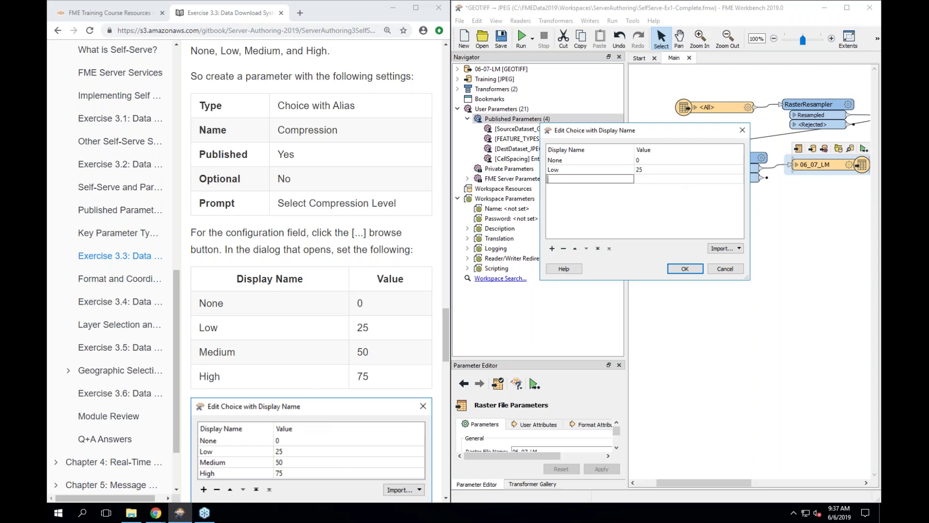
- Add the choices Medium with value 50 and High with value 75, and accept the choice list
{"action": "type", "text": "Medium"}
{"action": "key", "text": "Tab"}
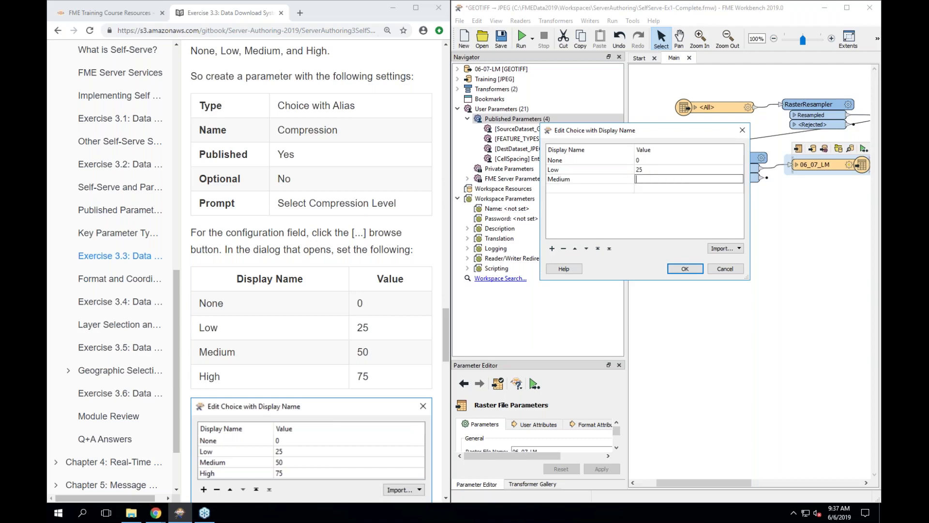
{"action": "type", "text": "50"}
{"action": "key", "text": "Tab"}
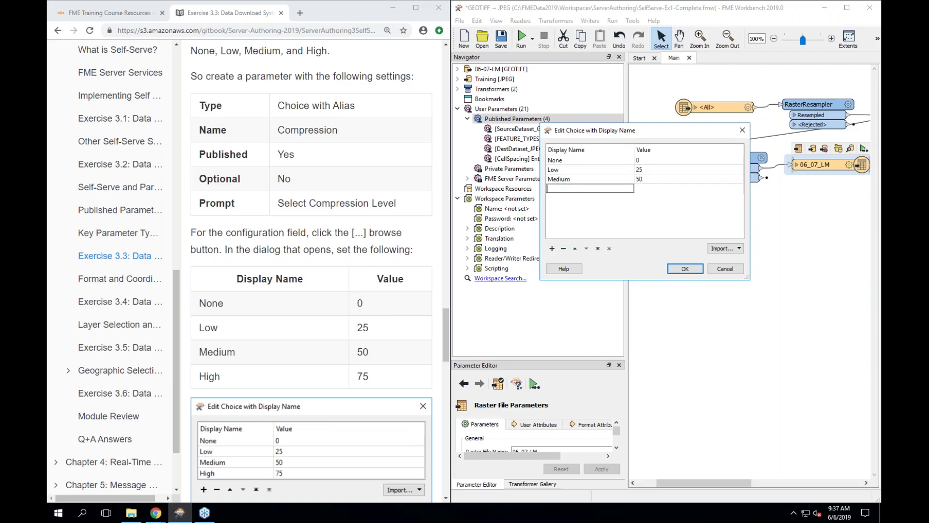
{"action": "type", "text": "High"}
{"action": "key", "text": "Tab"}
{"action": "type", "text": "75"}
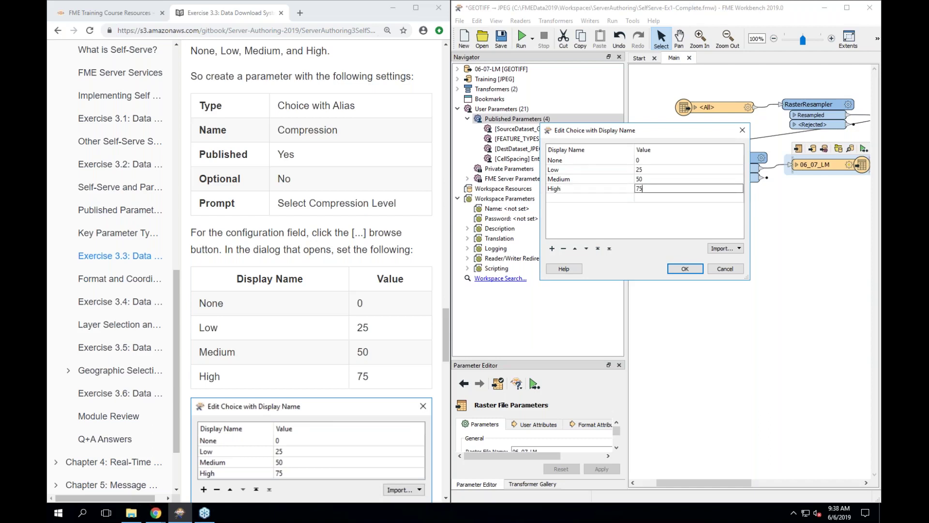
{"action": "key", "text": "Return"}
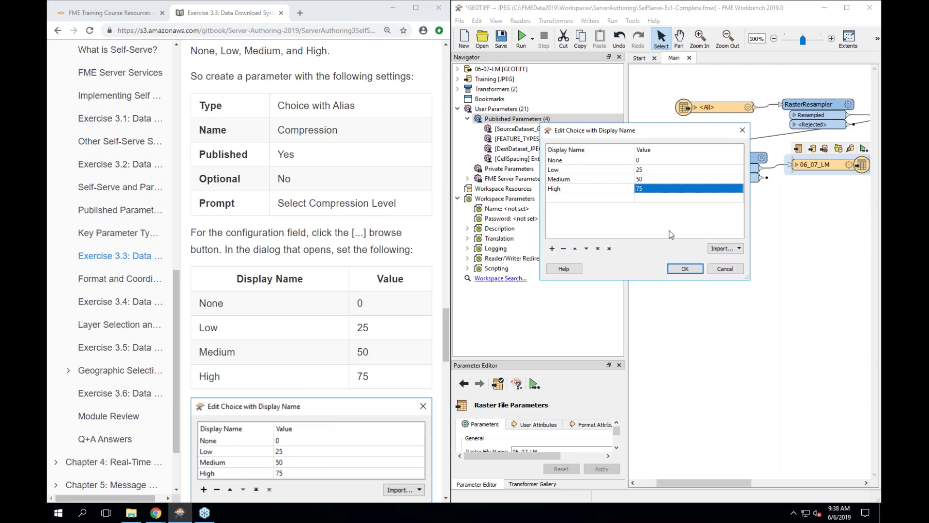
{"action": "left_click", "coordinate": [685, 269]}
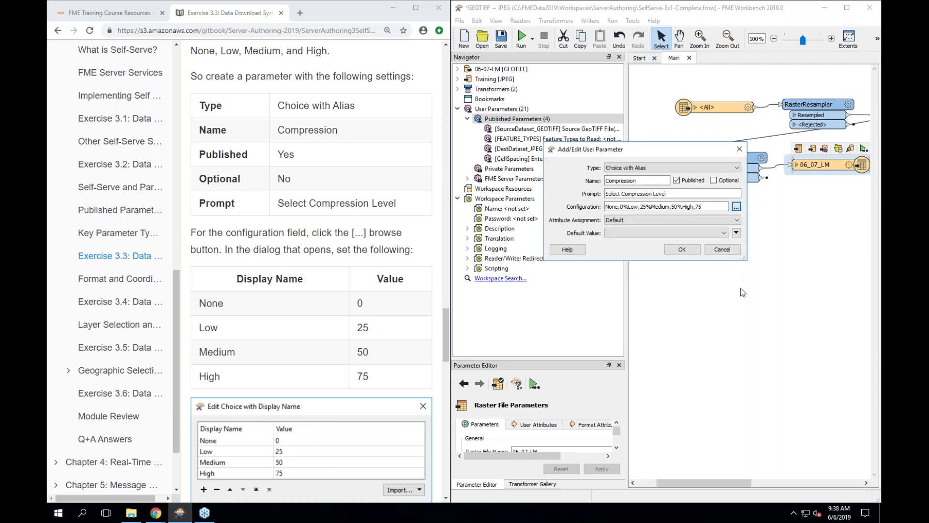
- Review the parameter's configuration string, check the exercise's instructions, and create the Compression parameter without a default value
{"action": "left_click", "coordinate": [714, 210]}
{"action": "key", "text": "ctrl+a"}
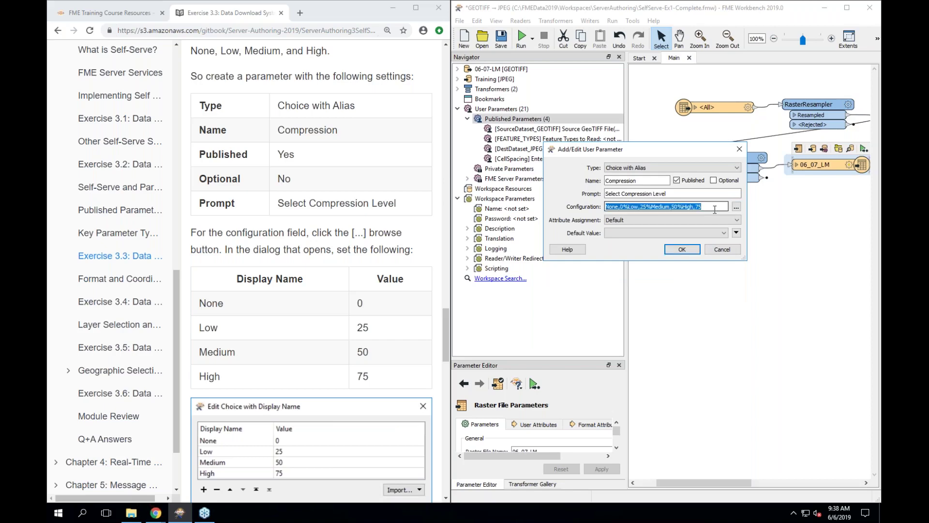
{"action": "left_click", "coordinate": [715, 210]}
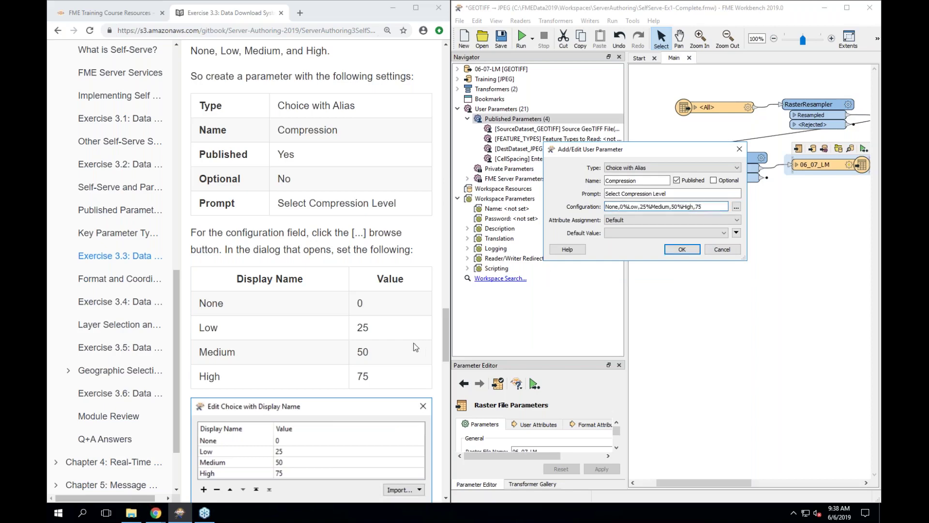
{"action": "scroll", "coordinate": [309, 203], "scroll_direction": "down", "scroll_amount": 6}
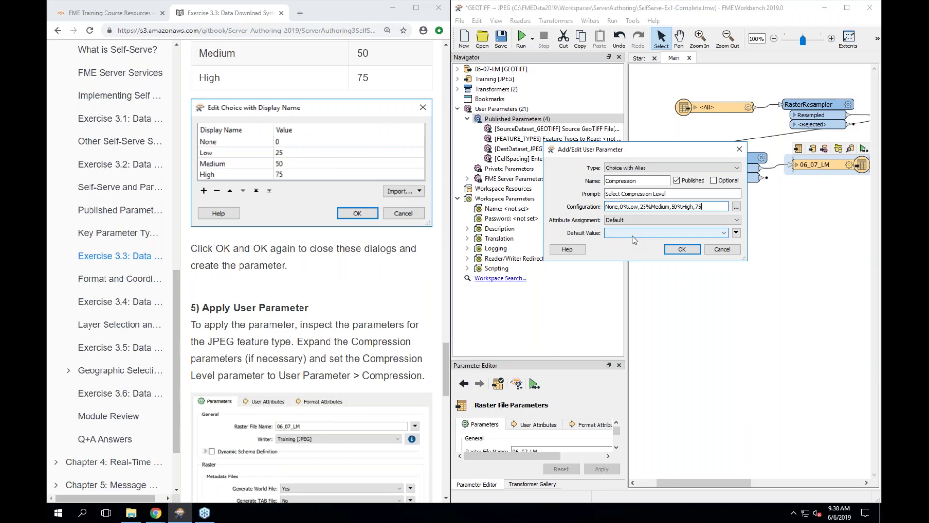
{"action": "left_click", "coordinate": [680, 250]}
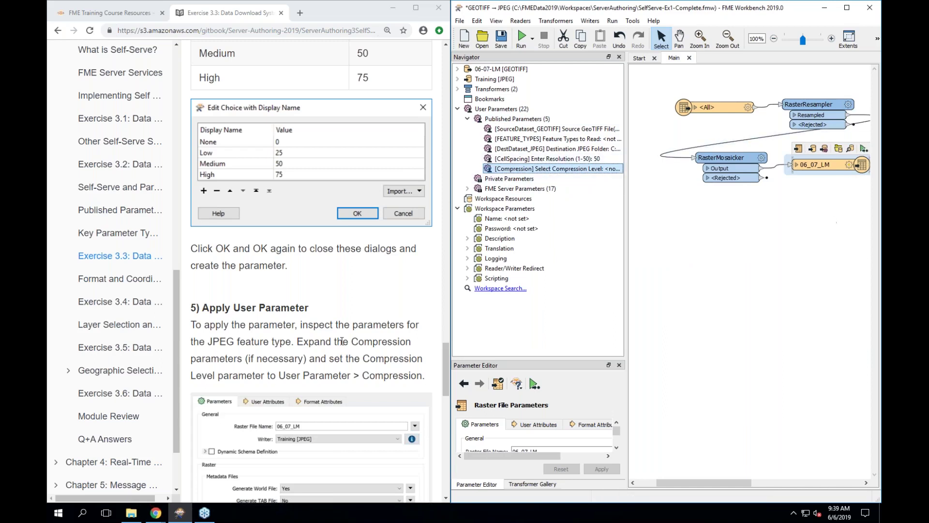
- Set the Compression Level of the 06_07_LM JPEG feature type to the Compression user parameter, compare with the exercise's figure, and accept the settings
{"action": "scroll", "coordinate": [376, 354], "scroll_direction": "down", "scroll_amount": 4}
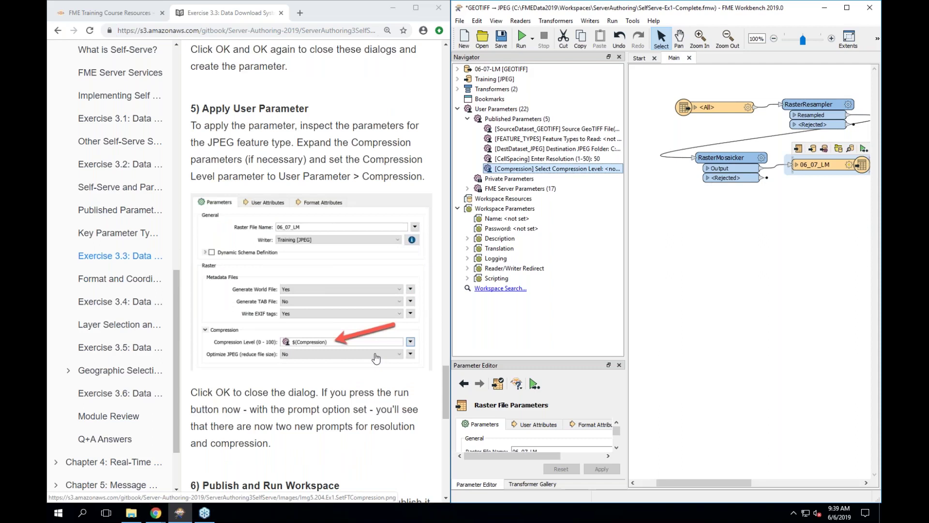
{"action": "double_click", "coordinate": [821, 166]}
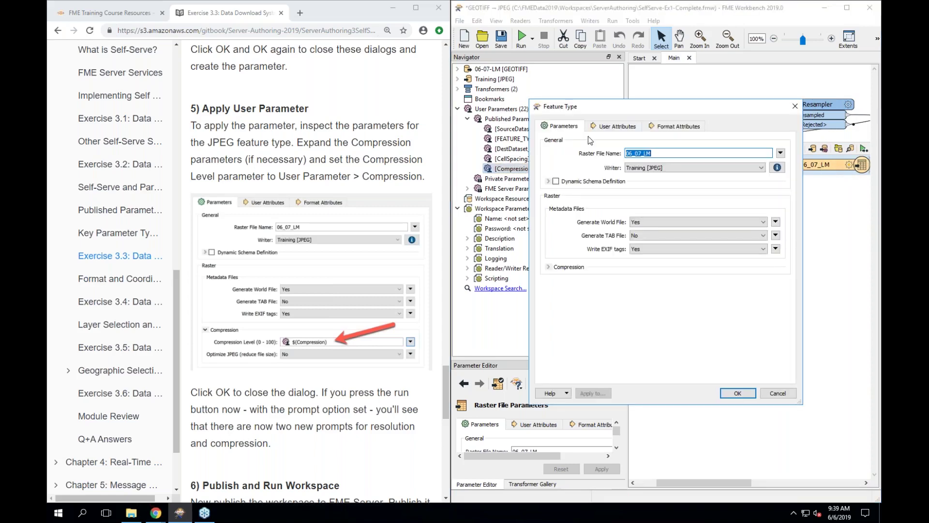
{"action": "left_click", "coordinate": [550, 267]}
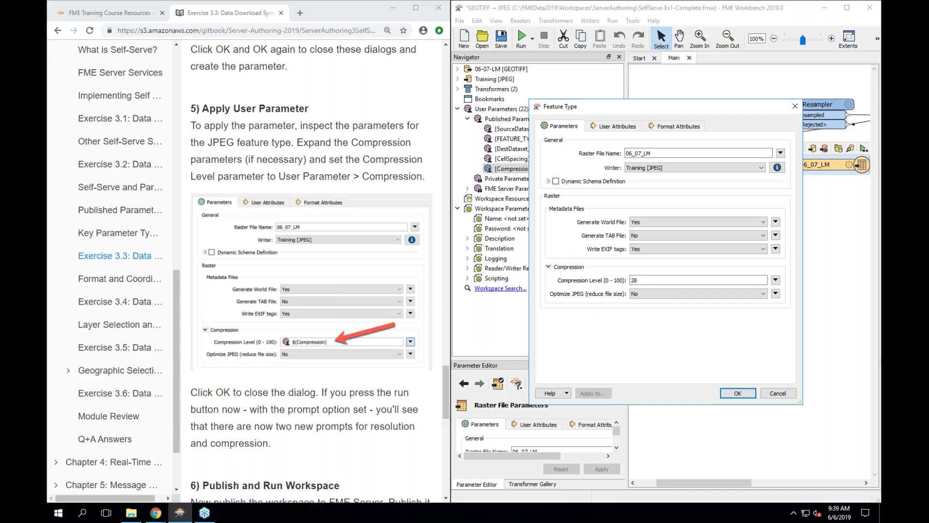
{"action": "left_click", "coordinate": [776, 281]}
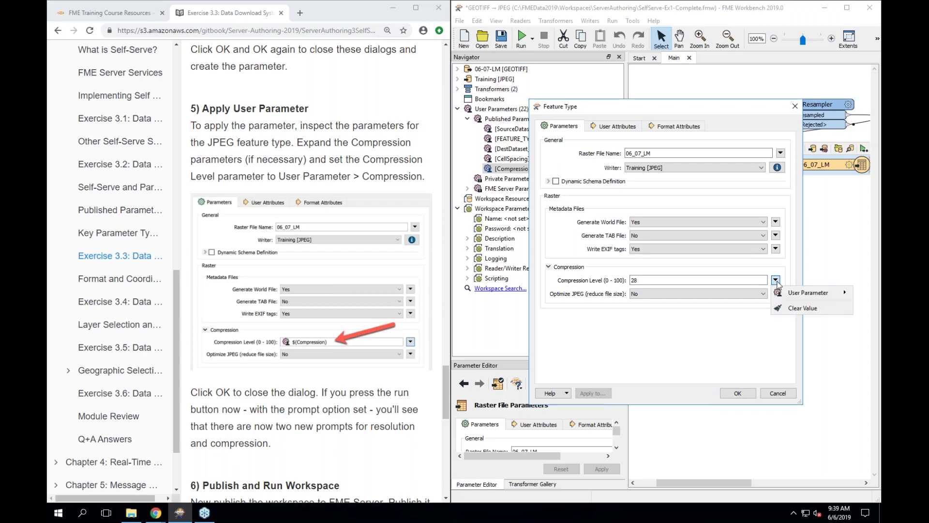
{"action": "mouse_move", "coordinate": [784, 296]}
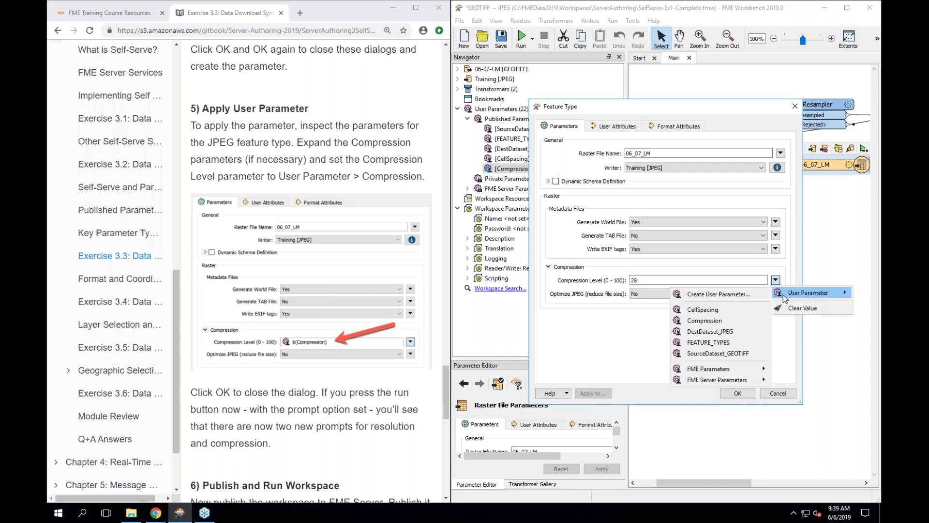
{"action": "left_click", "coordinate": [729, 319]}
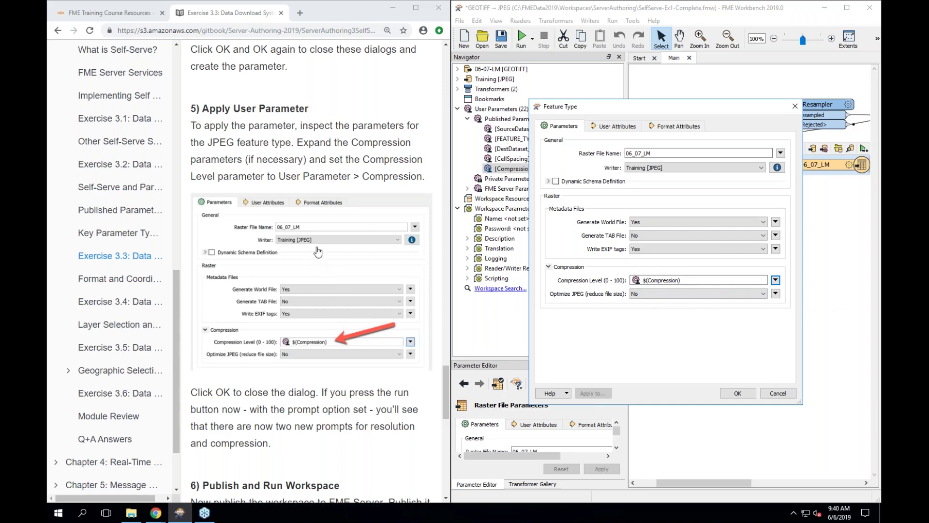
{"action": "scroll", "coordinate": [318, 252], "scroll_direction": "down", "scroll_amount": 4}
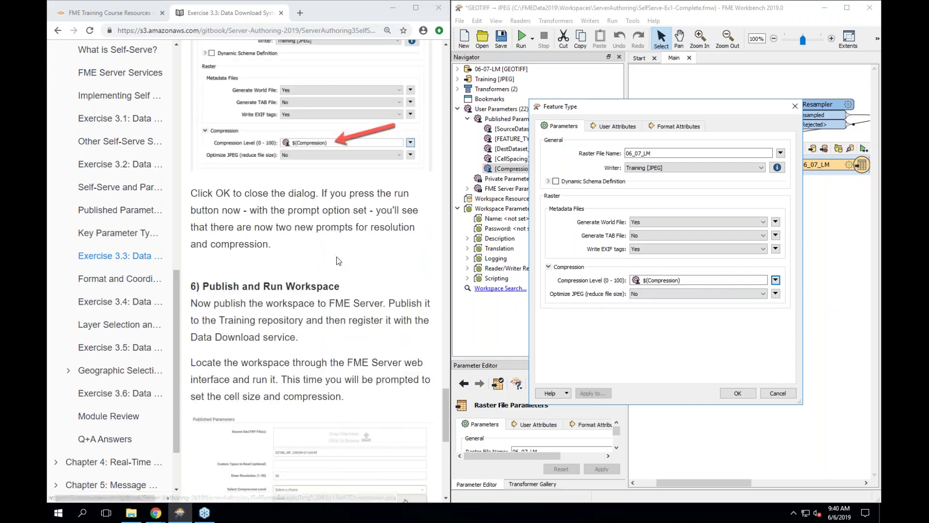
{"action": "scroll", "coordinate": [338, 260], "scroll_direction": "up", "scroll_amount": 2}
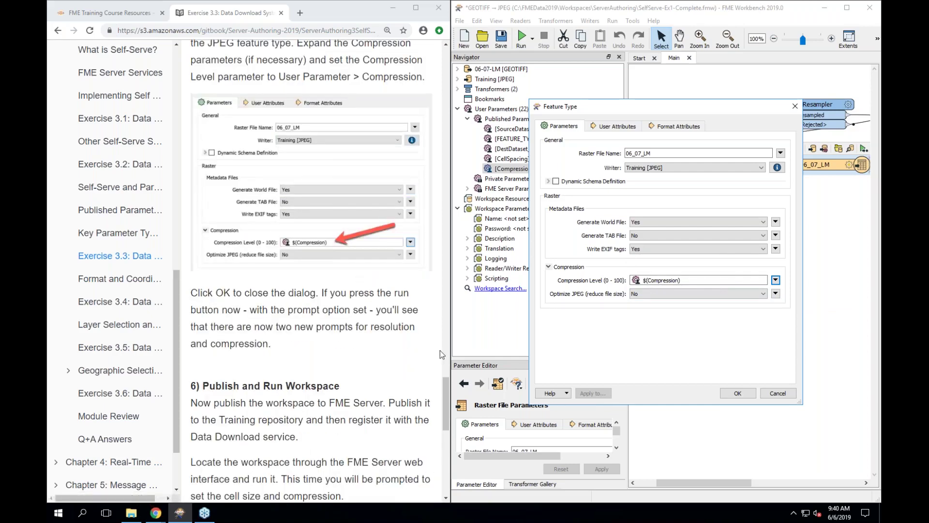
{"action": "left_click", "coordinate": [748, 394]}
{"action": "left_click", "coordinate": [749, 396]}
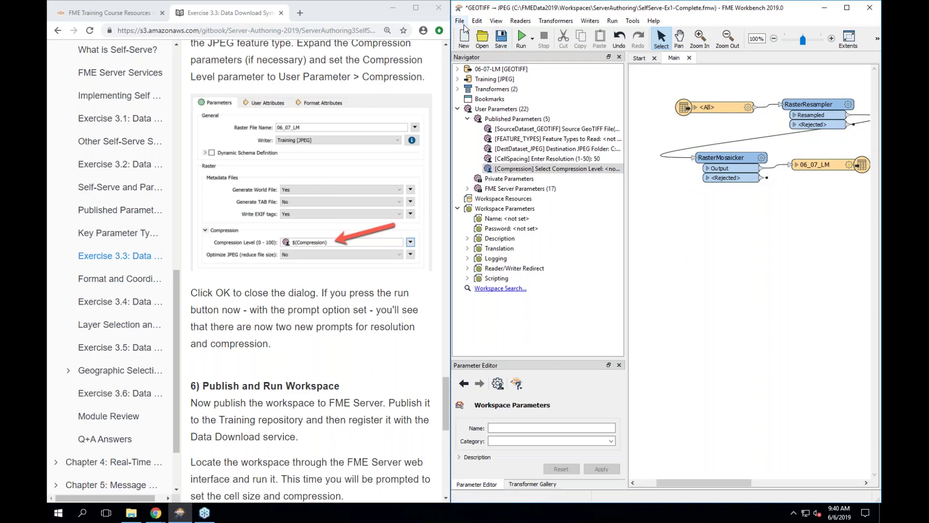
- Save the workspace and test its run prompts by running the translation with the compression level set to Low
{"action": "left_click", "coordinate": [502, 38]}
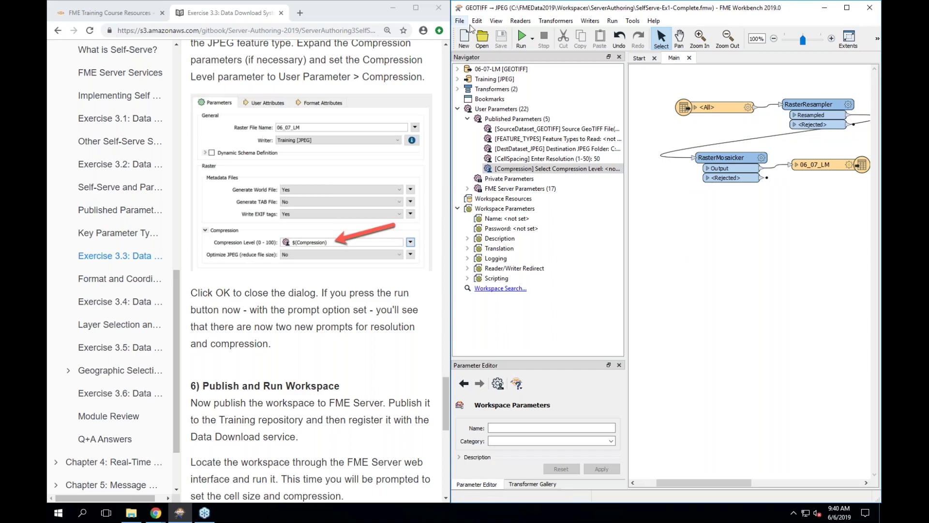
{"action": "left_click", "coordinate": [522, 44]}
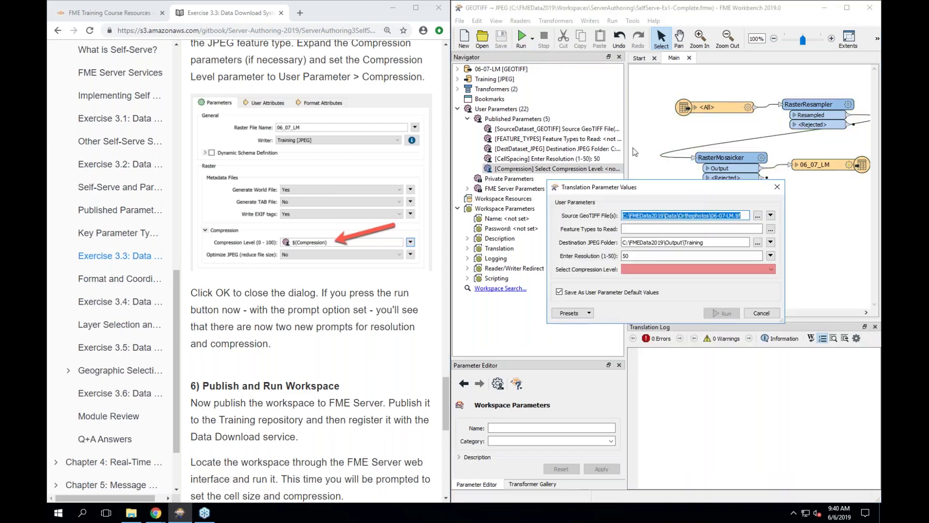
{"action": "left_click_drag", "start_coordinate": [650, 185], "coordinate": [623, 121]}
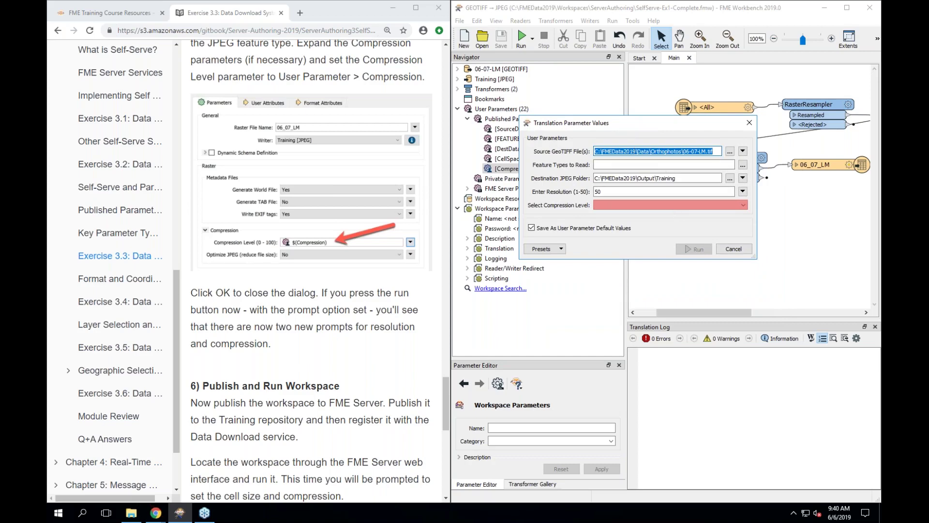
{"action": "double_click", "coordinate": [599, 191]}
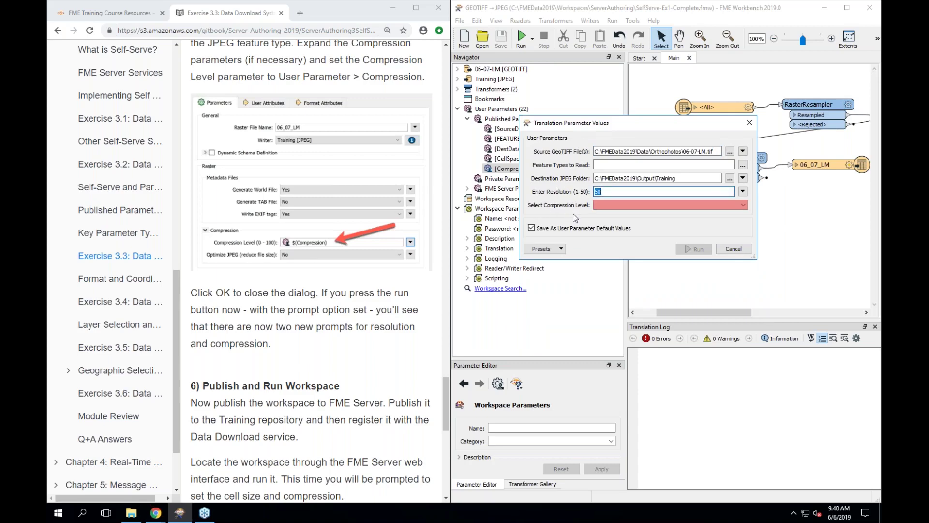
{"action": "left_click", "coordinate": [621, 206]}
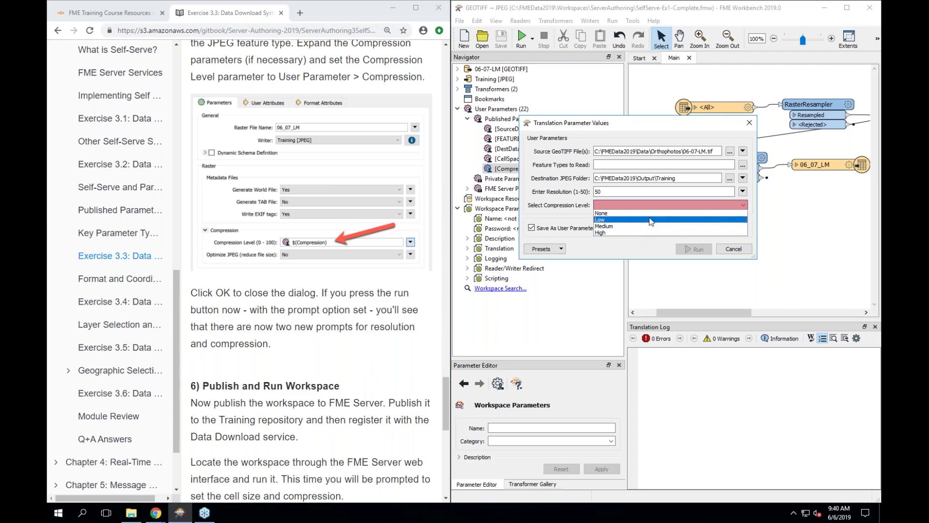
{"action": "left_click", "coordinate": [651, 220]}
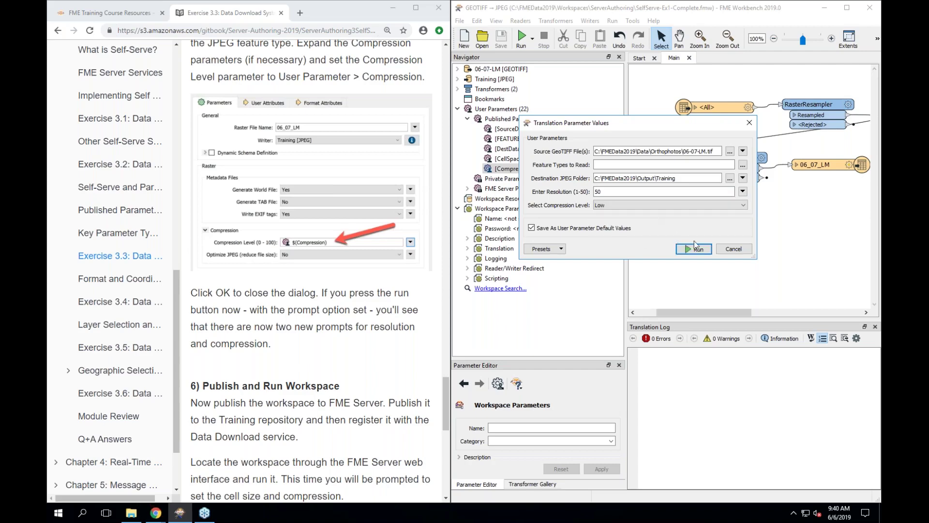
{"action": "left_click", "coordinate": [698, 248]}
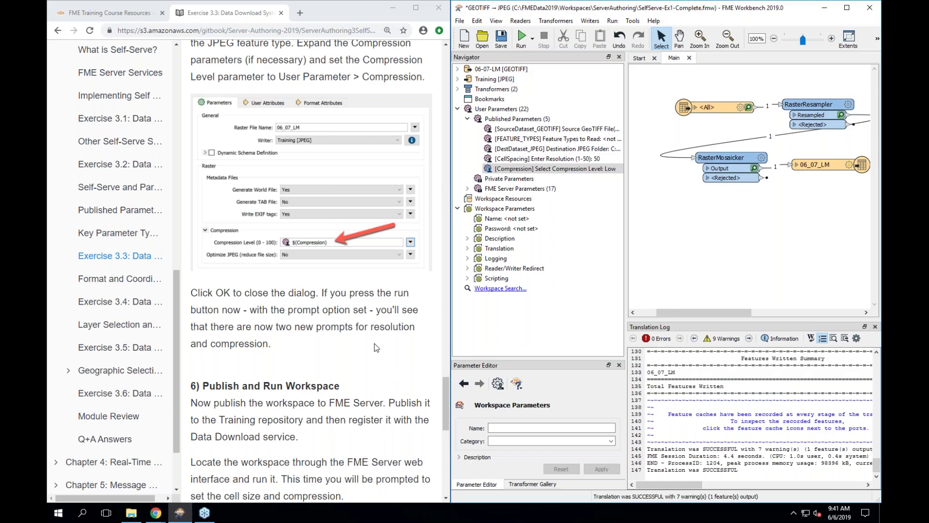
- Check the exercise's publishing instructions, save the workspace, and start publishing it to FME Server through the Training connection
{"action": "scroll", "coordinate": [377, 347], "scroll_direction": "down", "scroll_amount": 5}
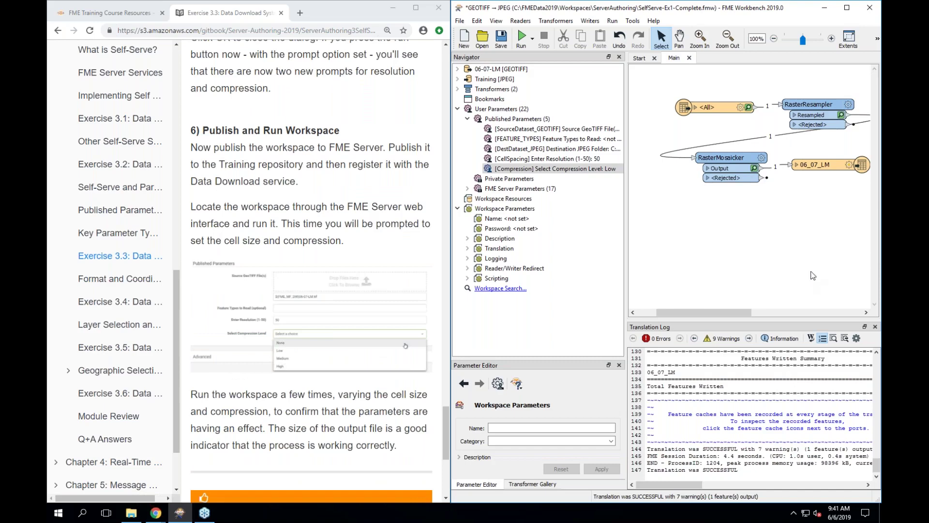
{"action": "left_click", "coordinate": [504, 39]}
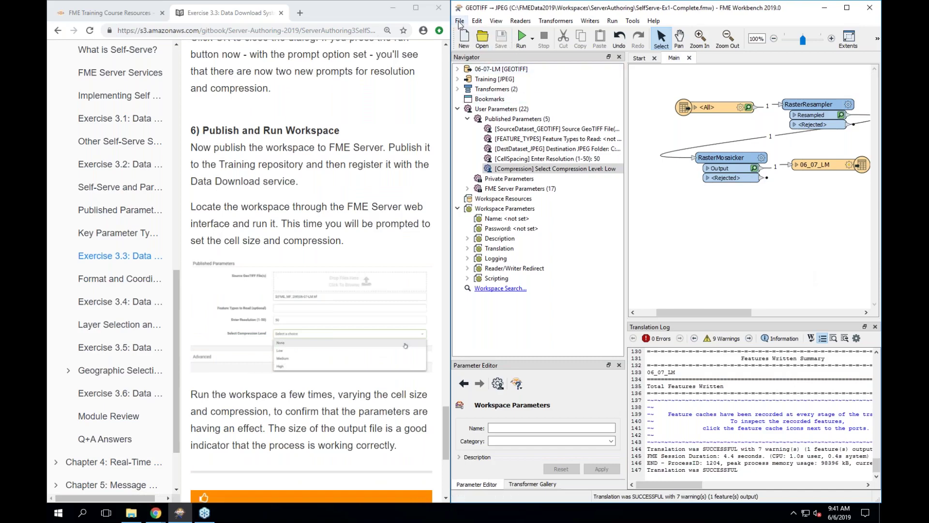
{"action": "left_click", "coordinate": [460, 21]}
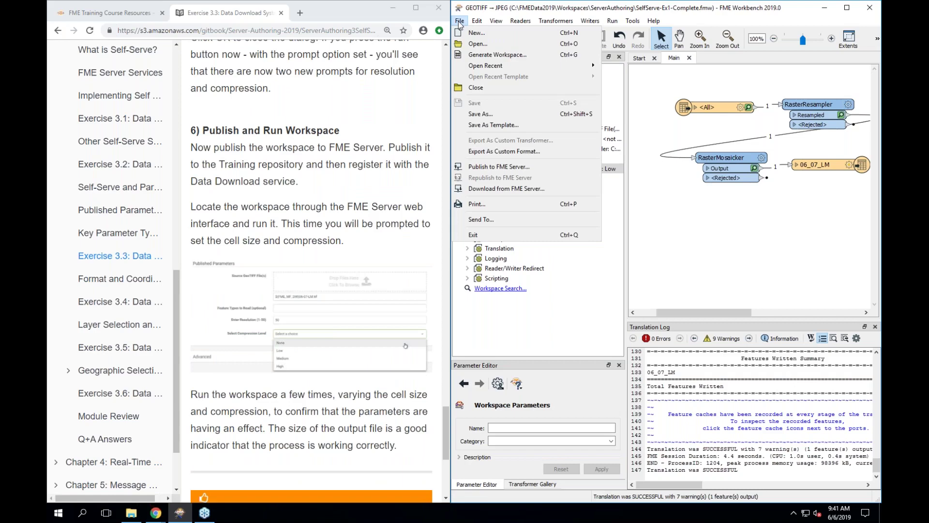
{"action": "left_click", "coordinate": [513, 171]}
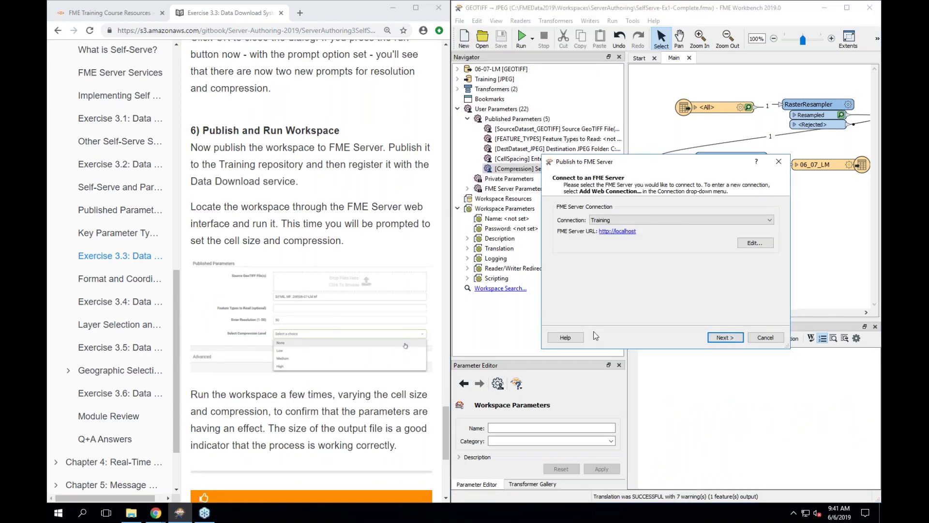
{"action": "left_click", "coordinate": [717, 342]}
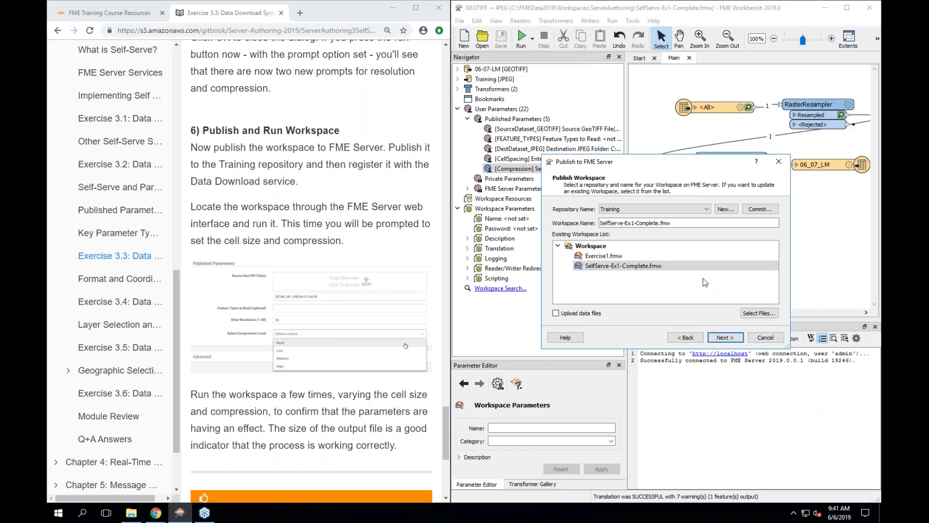
- Publish SelfServe-Ex1-Complete.fmw with its data files to the Training repository, overwriting the existing version and registering Data Download, Data Streaming and Job Submitter
{"action": "left_click", "coordinate": [596, 313]}
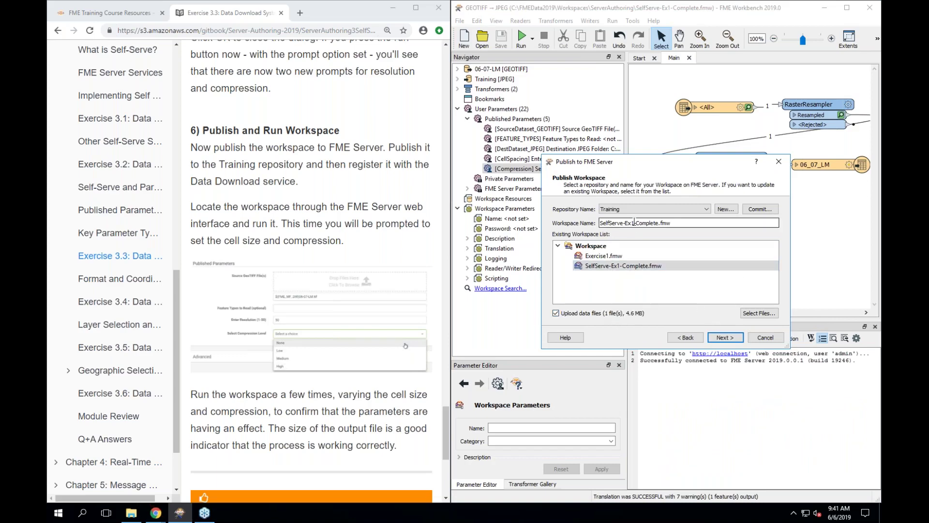
{"action": "left_click", "coordinate": [696, 223]}
{"action": "left_click", "coordinate": [734, 341]}
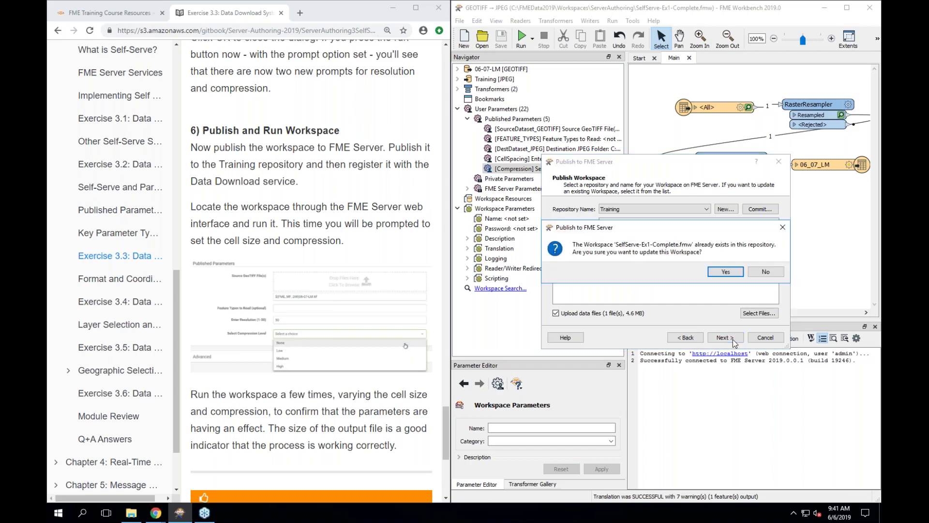
{"action": "left_click", "coordinate": [726, 272]}
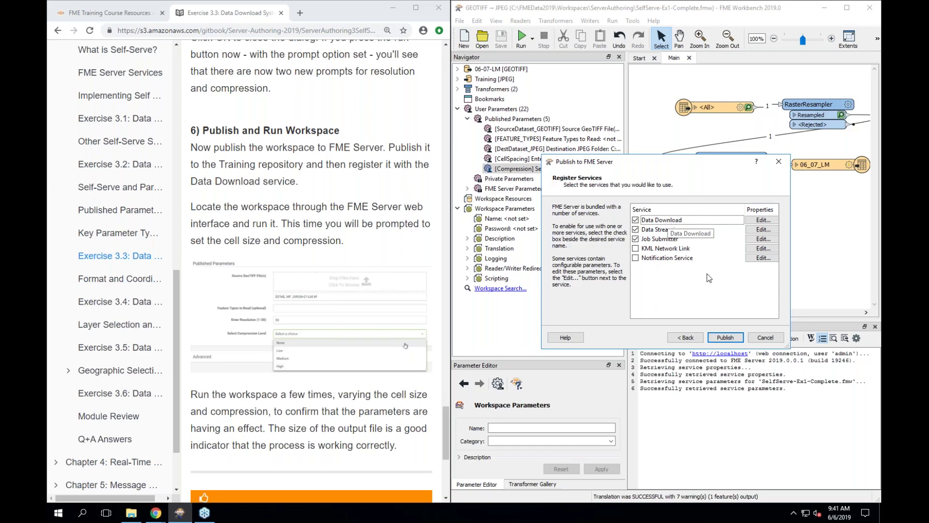
{"action": "left_click", "coordinate": [733, 340]}
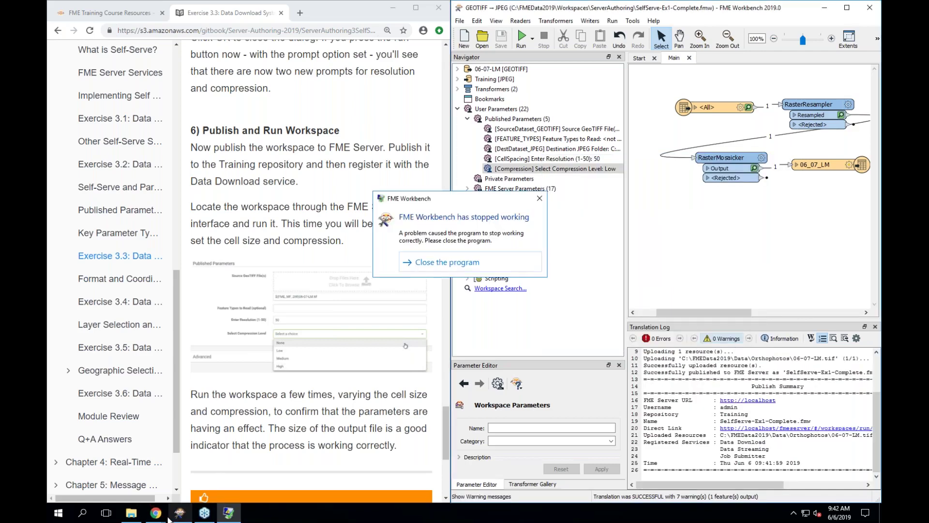
- Close the crashed FME Workbench, widen the FME Server browser window, and open SelfServe-Ex1-Complete.fmw from the last published workspaces
{"action": "mouse_move", "coordinate": [163, 519]}
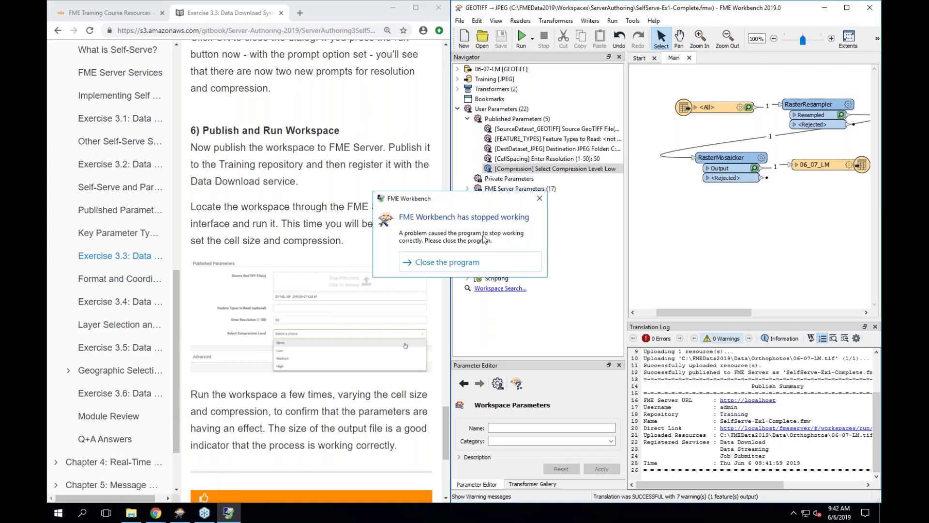
{"action": "left_click", "coordinate": [480, 263]}
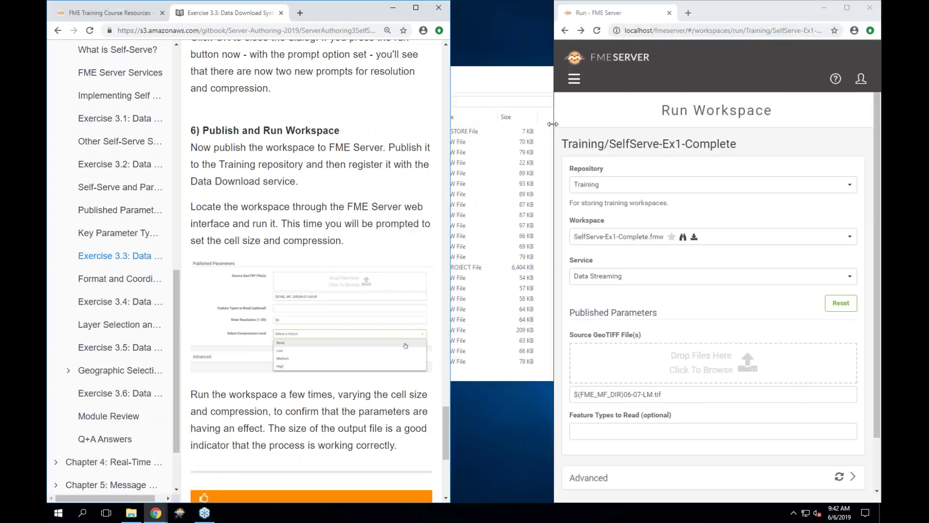
{"action": "left_click_drag", "start_coordinate": [552, 123], "coordinate": [431, 124]}
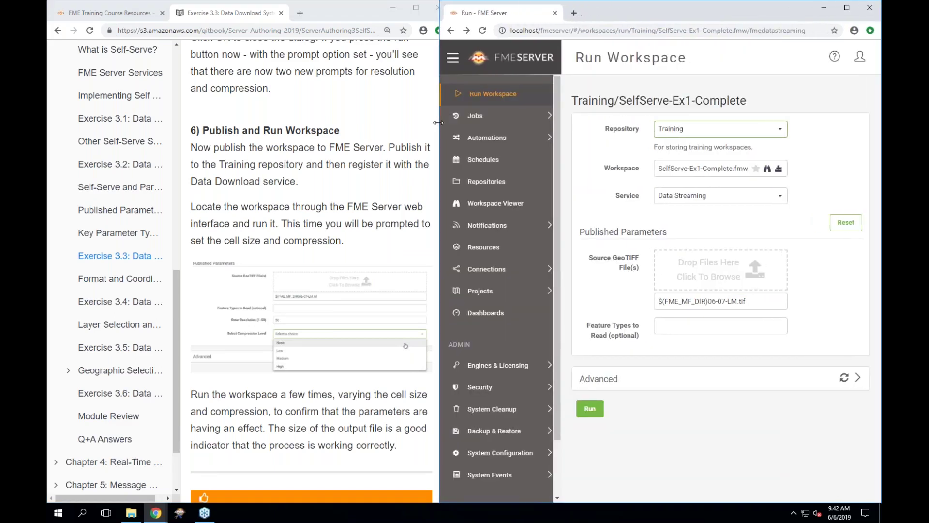
{"action": "left_click", "coordinate": [522, 59]}
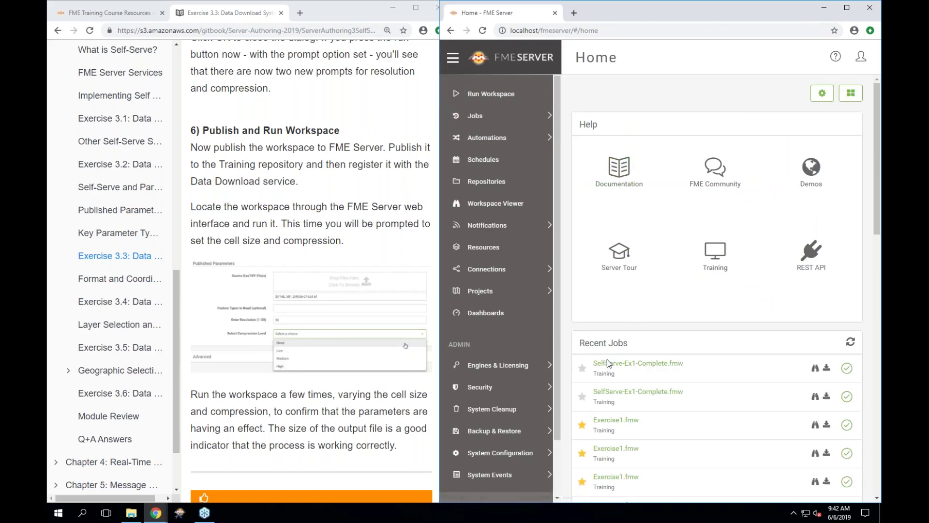
{"action": "scroll", "coordinate": [675, 375], "scroll_direction": "down", "scroll_amount": 1}
{"action": "scroll", "coordinate": [675, 375], "scroll_direction": "down", "scroll_amount": 7}
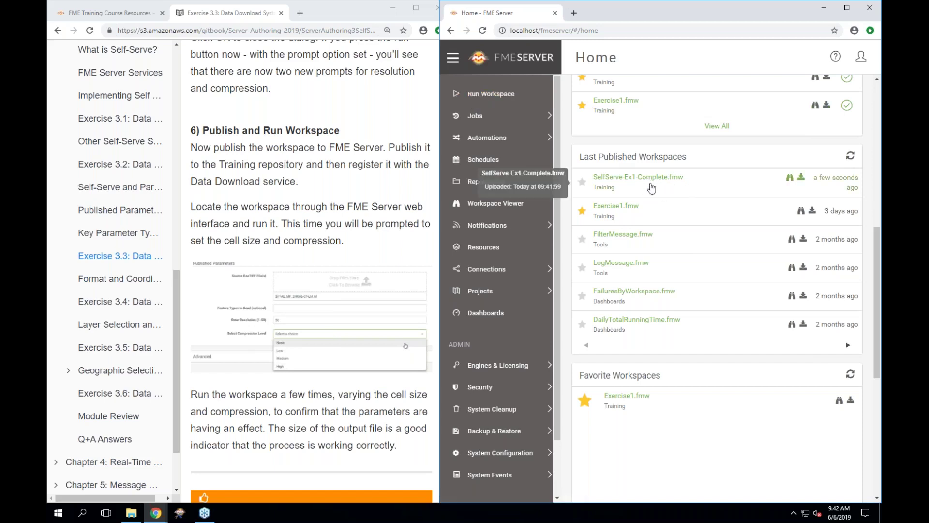
{"action": "left_click", "coordinate": [651, 188]}
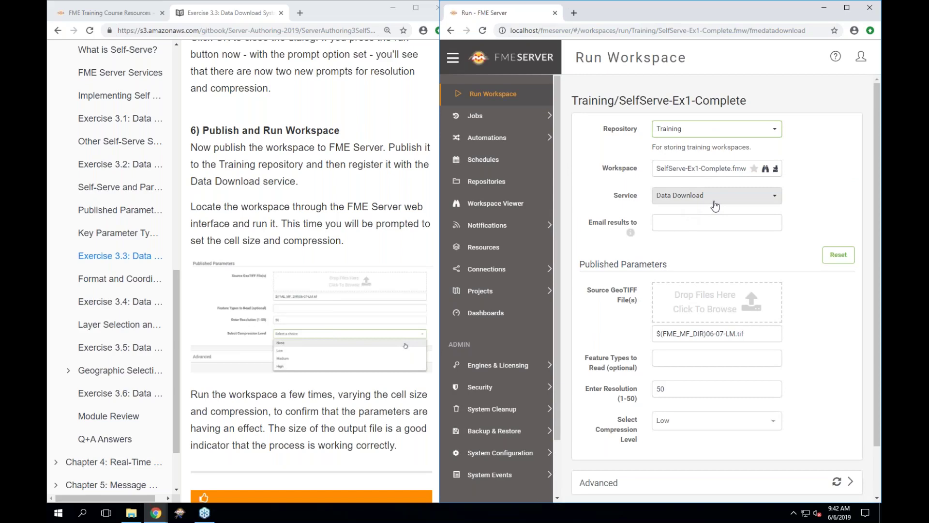
- Set the resolution parameter of the workspace run to 10
{"action": "scroll", "coordinate": [634, 347], "scroll_direction": "down", "scroll_amount": 1}
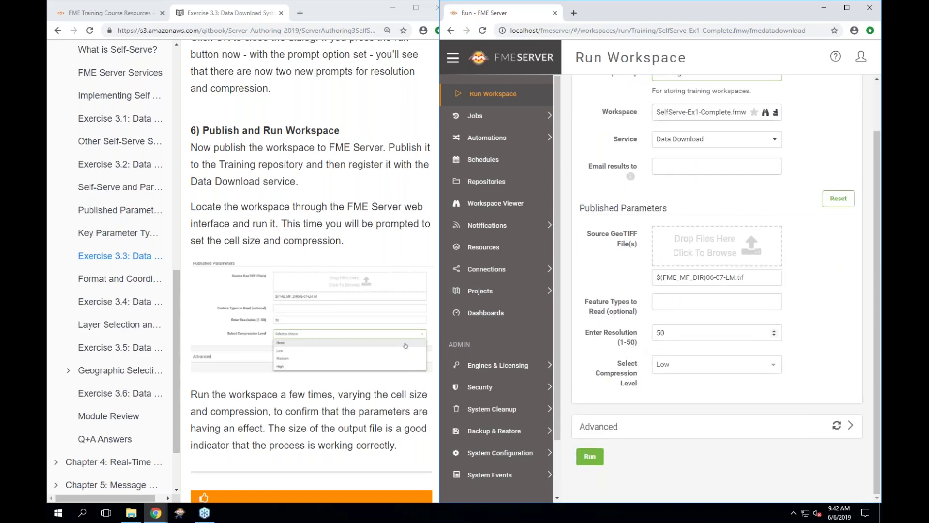
{"action": "left_click", "coordinate": [681, 336]}
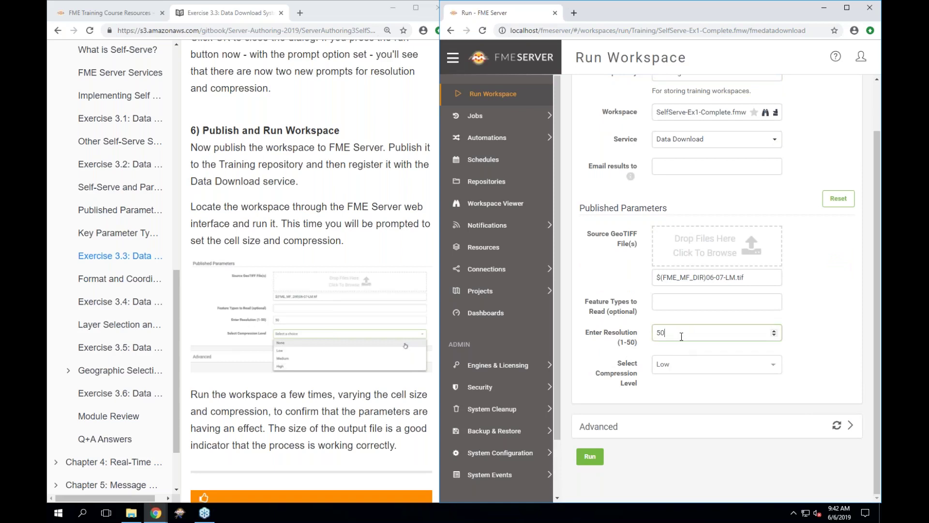
{"action": "left_click", "coordinate": [774, 335]}
{"action": "double_click", "coordinate": [774, 332]}
{"action": "left_click", "coordinate": [717, 331]}
{"action": "type", "text": "10"}
{"action": "left_click", "coordinate": [817, 362]}
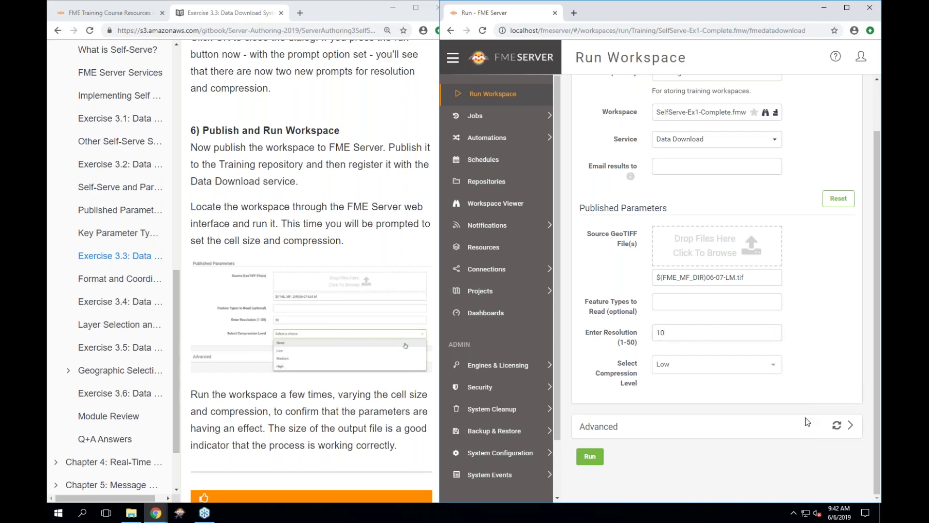
- Set the compression level to High and the resolution to 45 for the workspace run
{"action": "left_click", "coordinate": [693, 369]}
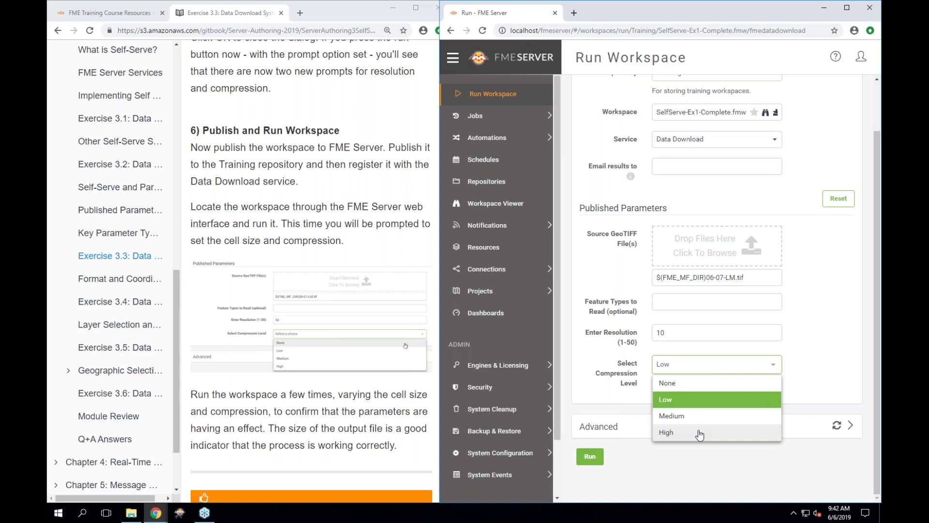
{"action": "left_click", "coordinate": [700, 432]}
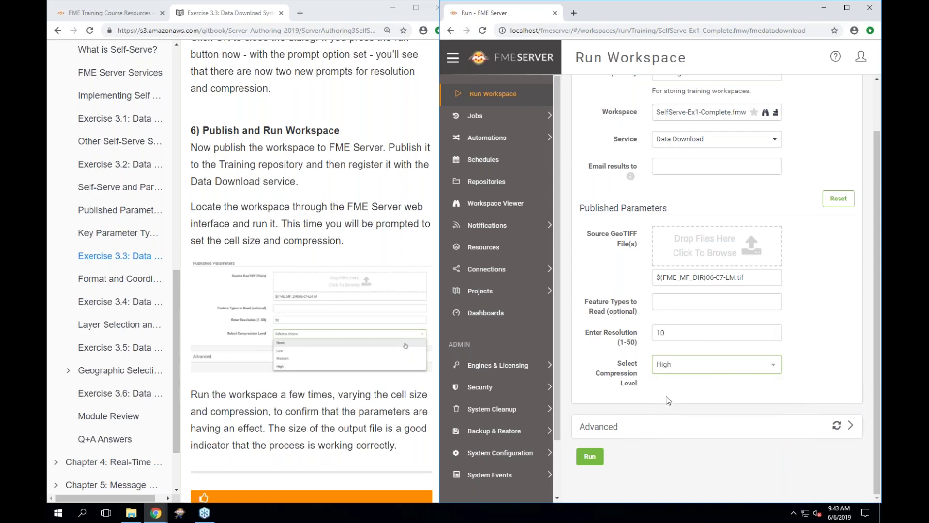
{"action": "left_click", "coordinate": [676, 334]}
{"action": "key", "text": "BackSpace"}
{"action": "key", "text": "BackSpace"}
{"action": "type", "text": "45"}
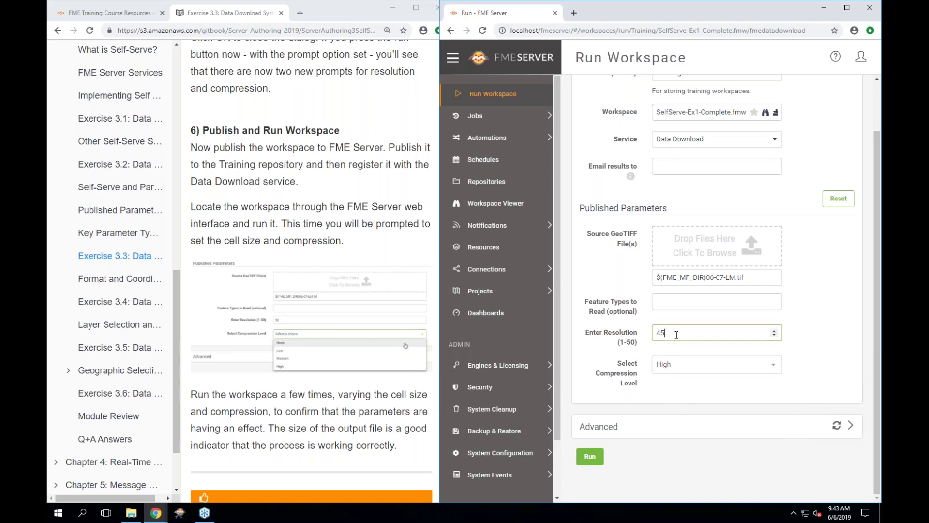
{"action": "left_click", "coordinate": [814, 346]}
- Run the workspace with the Data Download service and download the resulting zip file
{"action": "scroll", "coordinate": [673, 463], "scroll_direction": "up", "scroll_amount": 1}
{"action": "scroll", "coordinate": [704, 435], "scroll_direction": "down", "scroll_amount": 1}
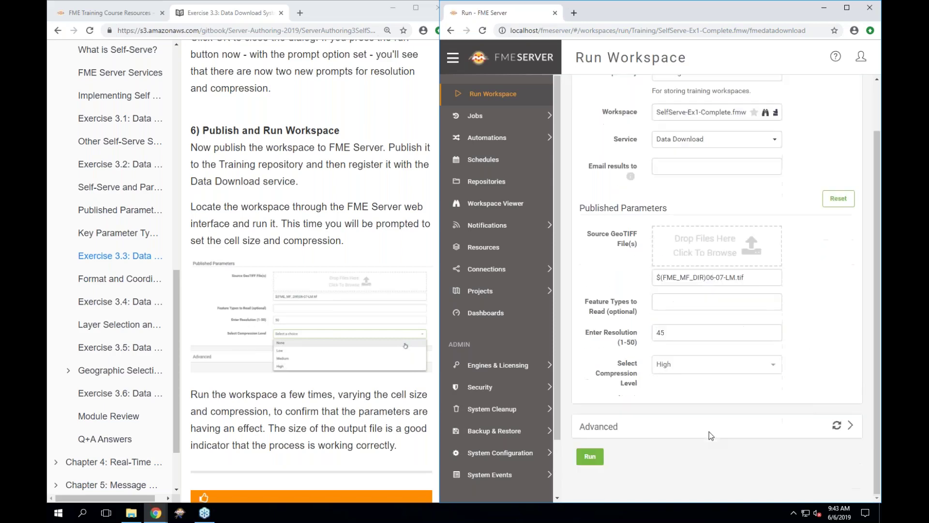
{"action": "left_click", "coordinate": [597, 458]}
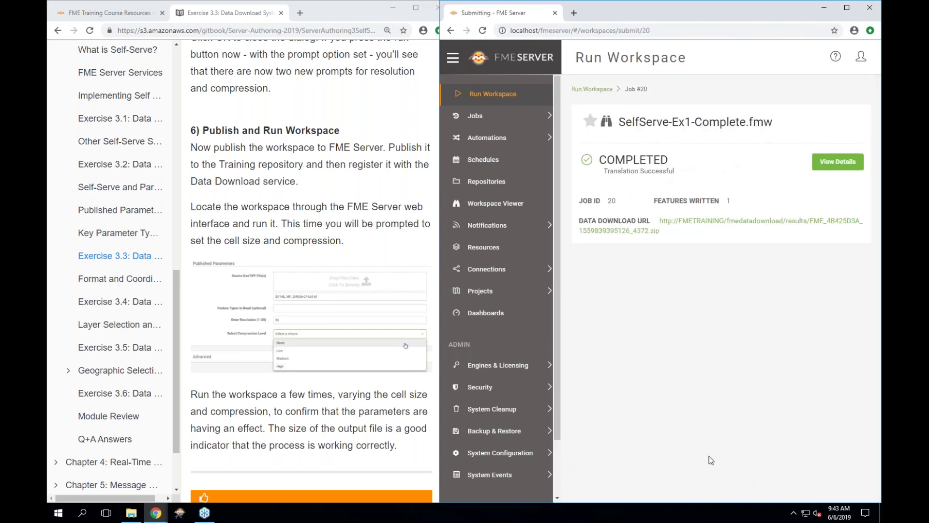
{"action": "left_click", "coordinate": [770, 226]}
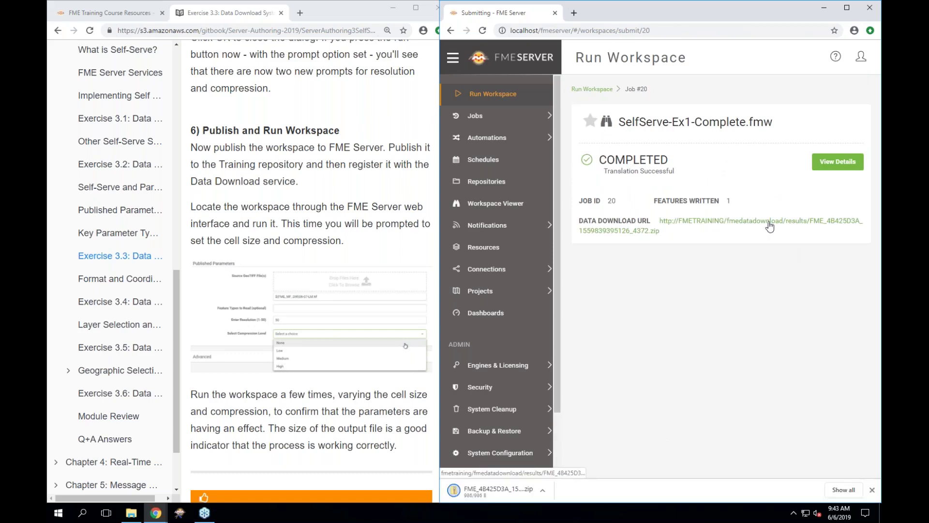
- Open the downloaded zip file and view the 06_07_LM JPG image in its JPEG_1 > Training folder
{"action": "left_click", "coordinate": [498, 492]}
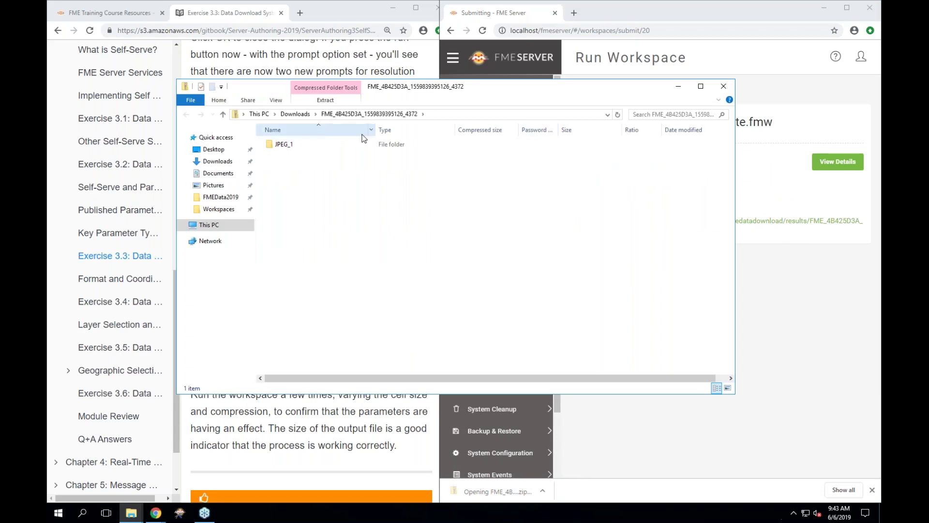
{"action": "double_click", "coordinate": [315, 141]}
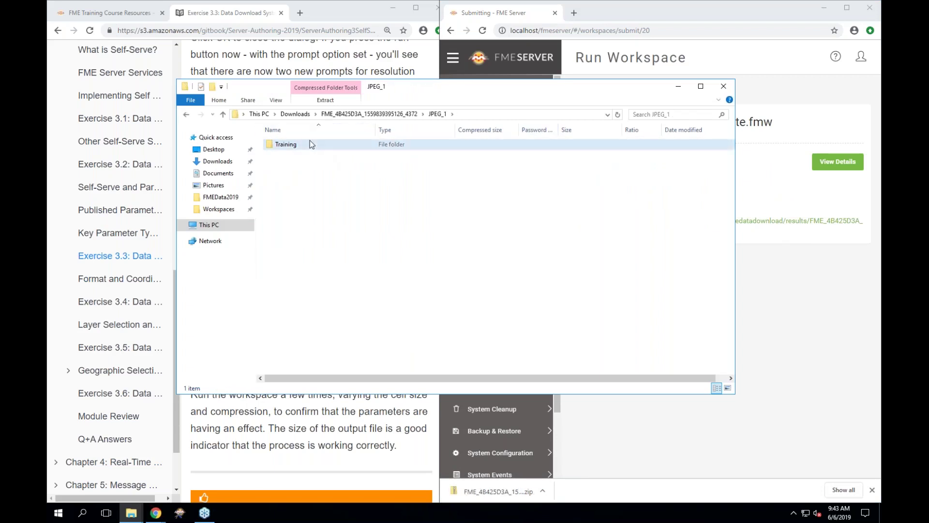
{"action": "double_click", "coordinate": [309, 144]}
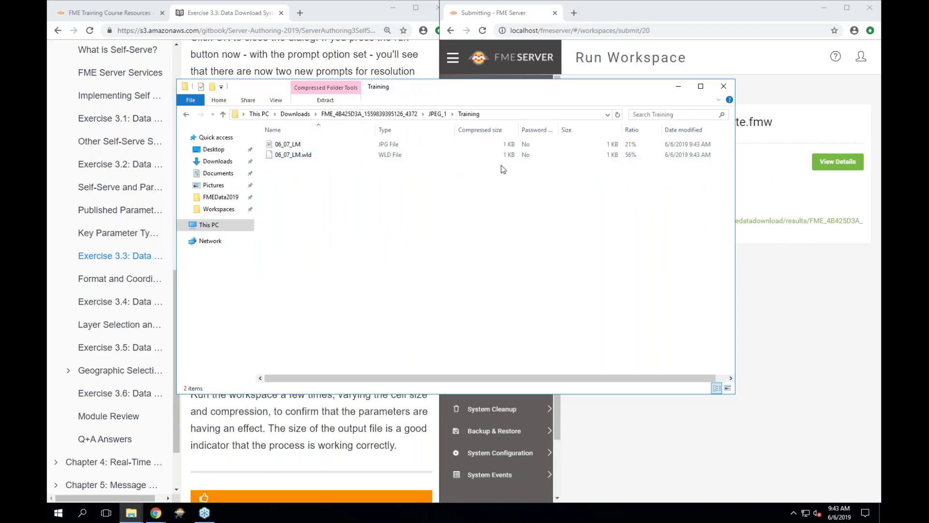
{"action": "double_click", "coordinate": [503, 145]}
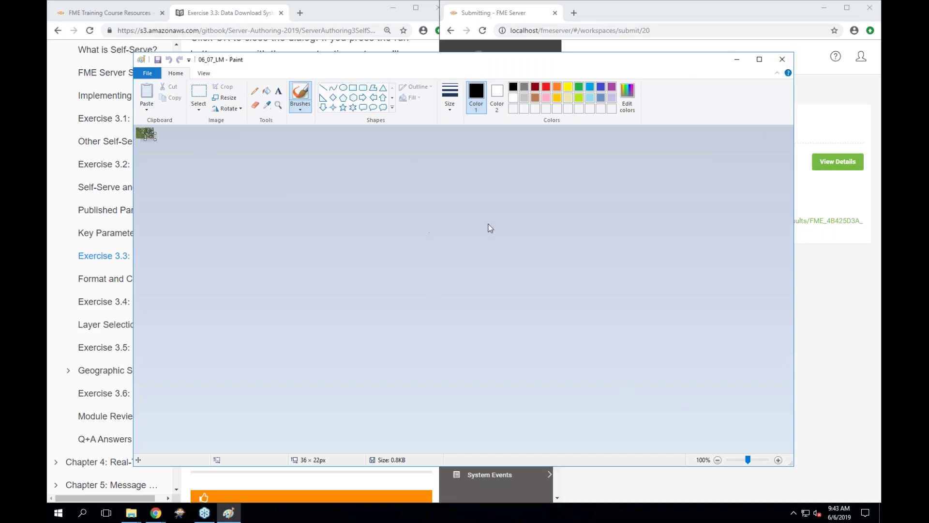
- Close the 06_07_LM image and the downloaded Training folder, and read the Exercise 3.3 instructions through to the end
{"action": "left_click", "coordinate": [785, 66]}
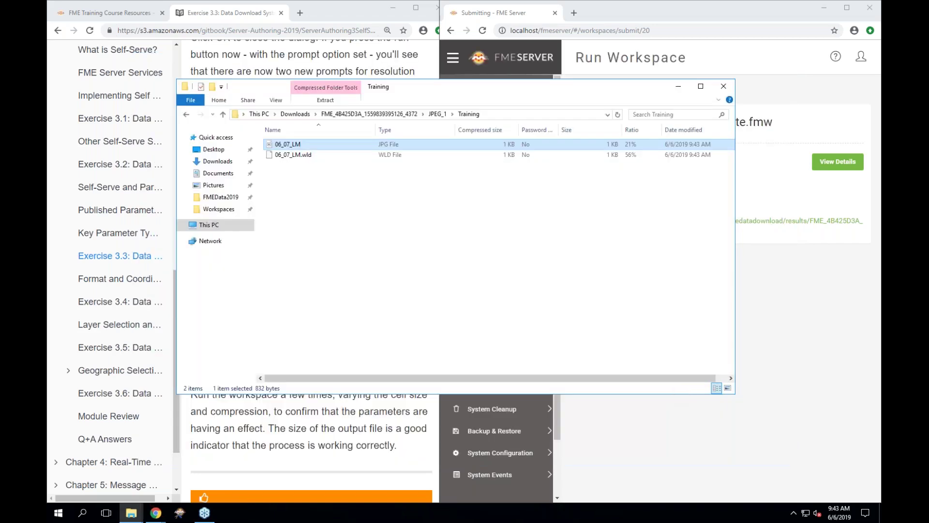
{"action": "left_click", "coordinate": [723, 86]}
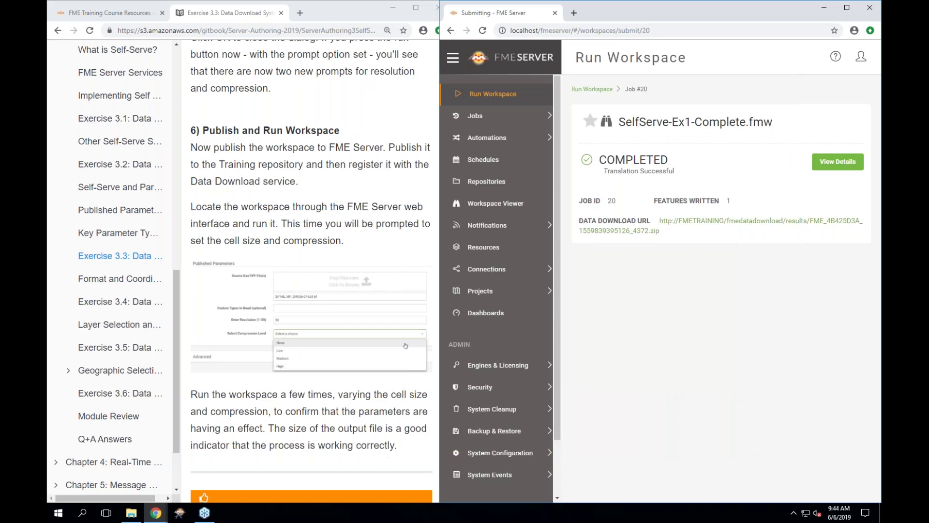
{"action": "left_click", "coordinate": [383, 444]}
{"action": "scroll", "coordinate": [384, 444], "scroll_direction": "down", "scroll_amount": 3}
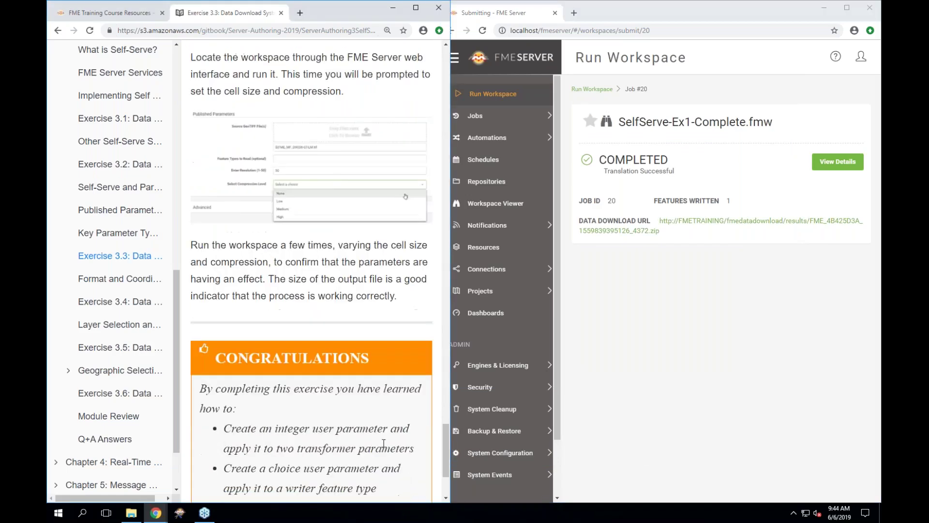
{"action": "scroll", "coordinate": [384, 444], "scroll_direction": "down", "scroll_amount": 3}
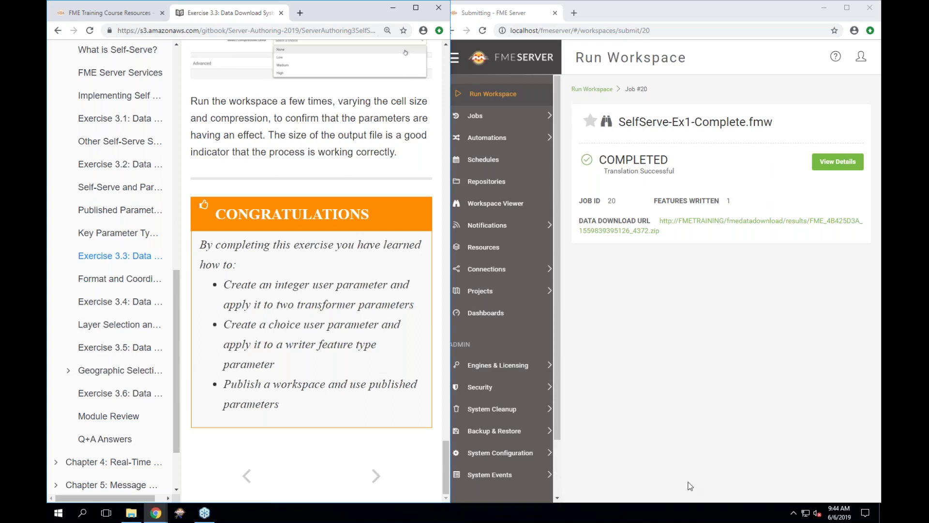
- Return to the run settings of the SelfServe-Ex1-Complete workspace and examine its Source GeoTIFF File(s) parameter
{"action": "left_click", "coordinate": [504, 93]}
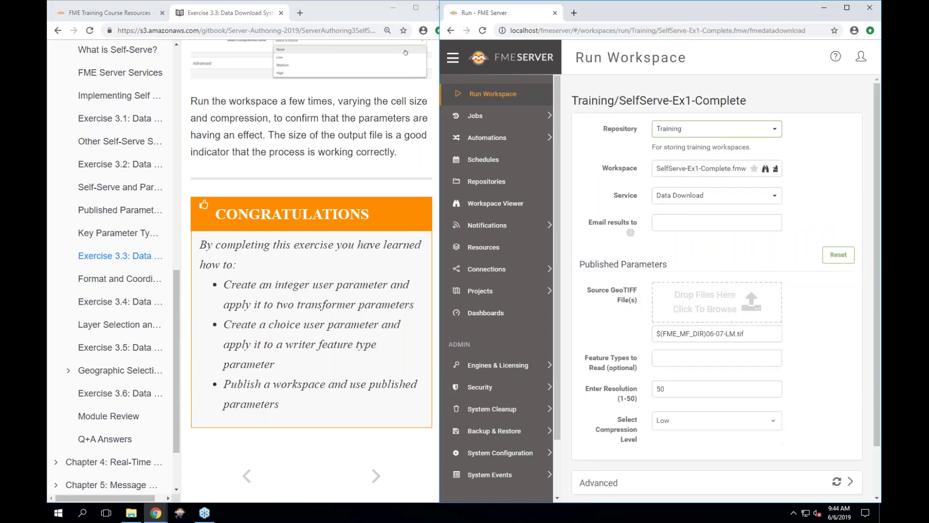
{"action": "triple_click", "coordinate": [686, 338]}
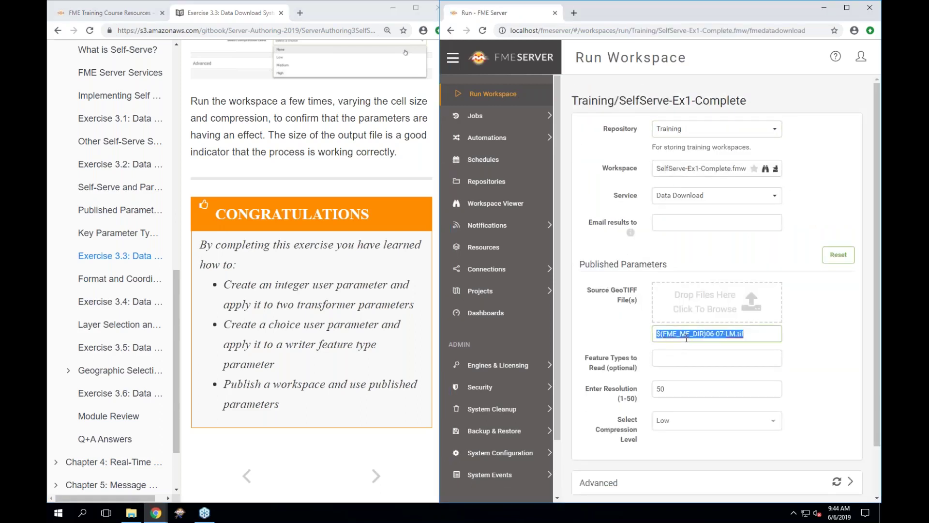
{"action": "left_click", "coordinate": [826, 345]}
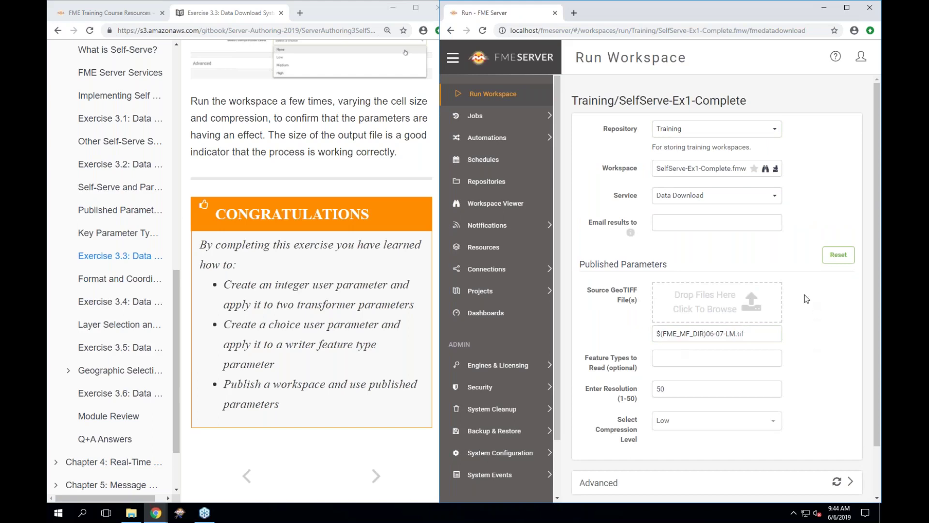
- Switch to FME Workbench and move its window so that the list of recent workspaces is fully in view
{"action": "left_click", "coordinate": [180, 513]}
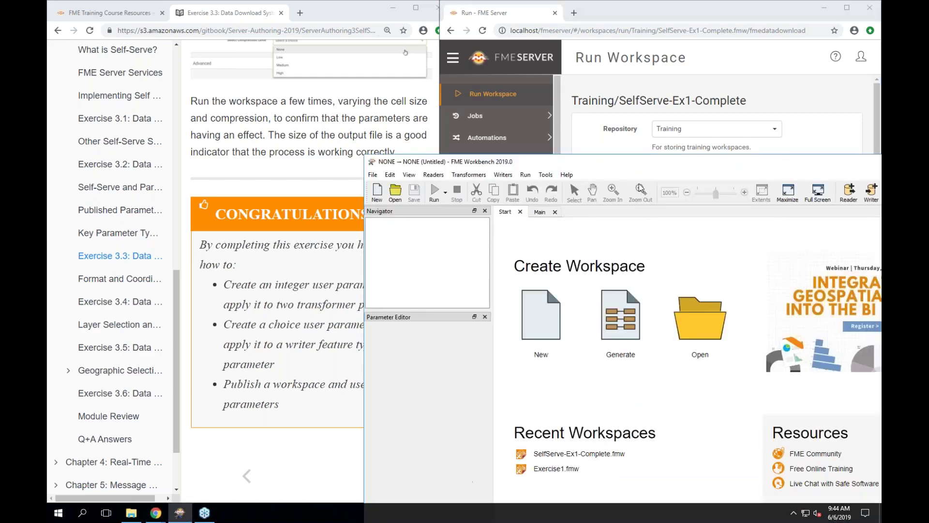
{"action": "left_click_drag", "start_coordinate": [632, 165], "coordinate": [556, 27]}
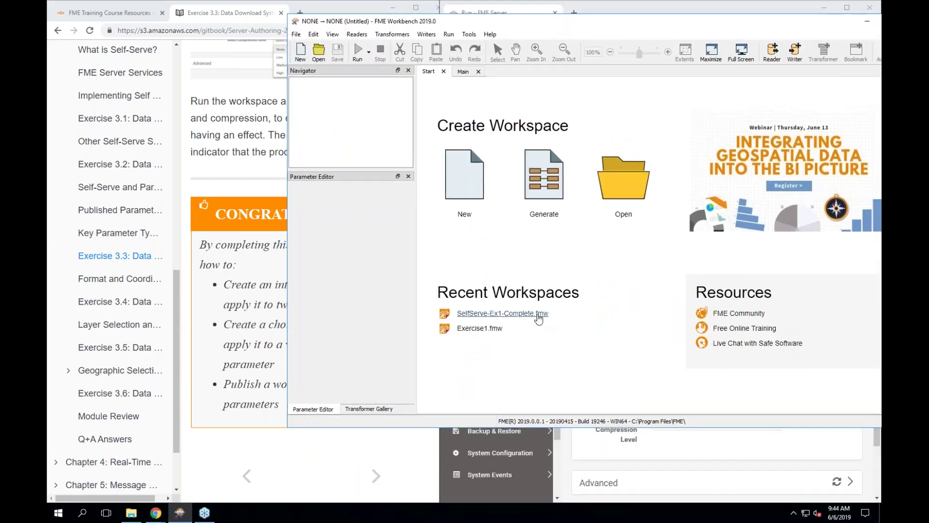
- Open the recent workspace SelfServe-Ex1-Complete.fmw
{"action": "left_click", "coordinate": [534, 314]}
{"action": "left_click", "coordinate": [703, 253]}
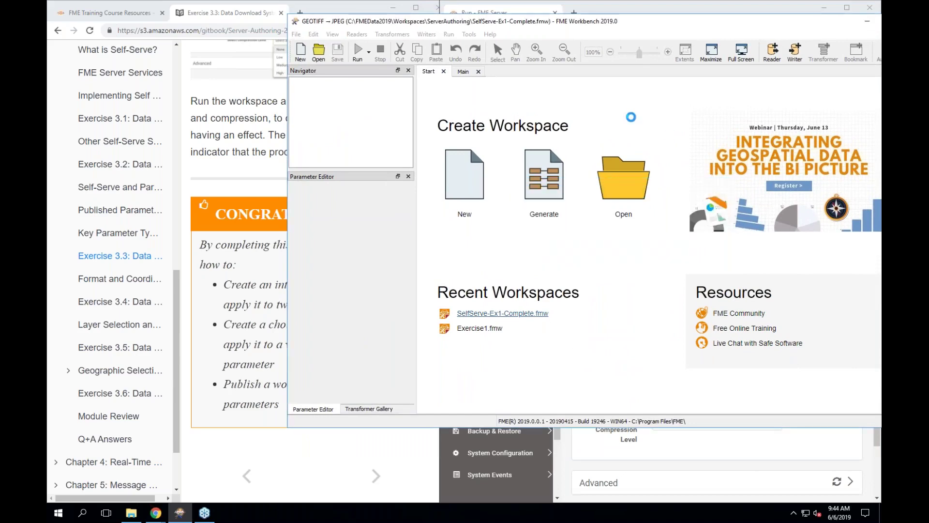
- Check which data files would be uploaded when publishing the workspace to the Training repository on FME Server, and leave without publishing
{"action": "left_click", "coordinate": [296, 34]}
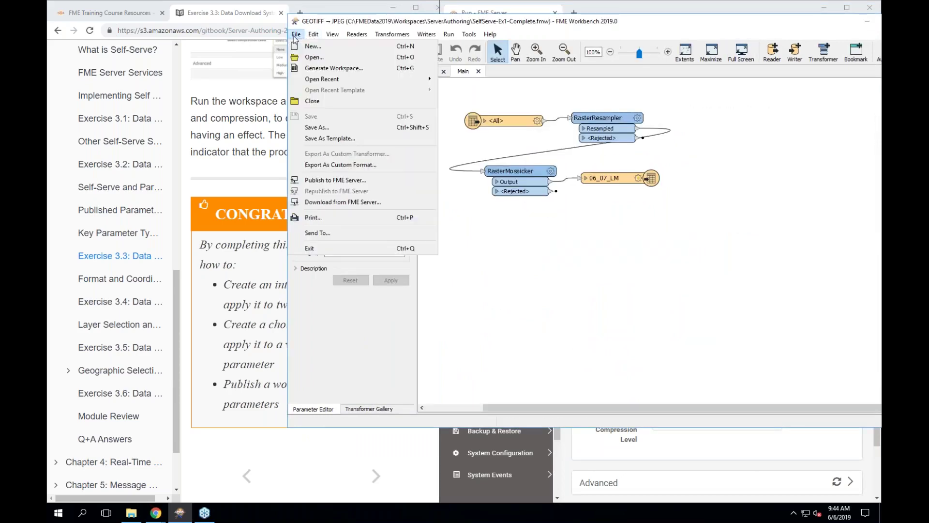
{"action": "left_click", "coordinate": [324, 181]}
{"action": "left_click", "coordinate": [665, 306]}
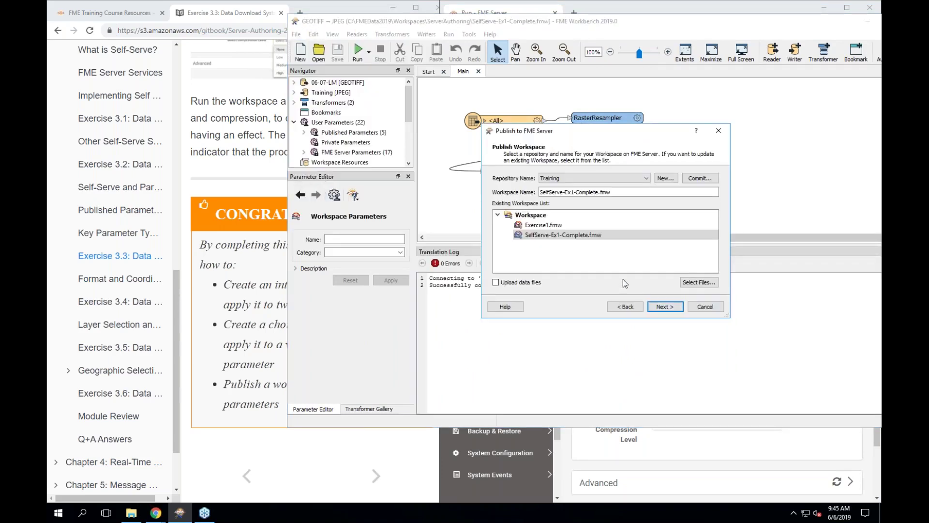
{"action": "left_click", "coordinate": [522, 283]}
{"action": "left_click", "coordinate": [697, 283]}
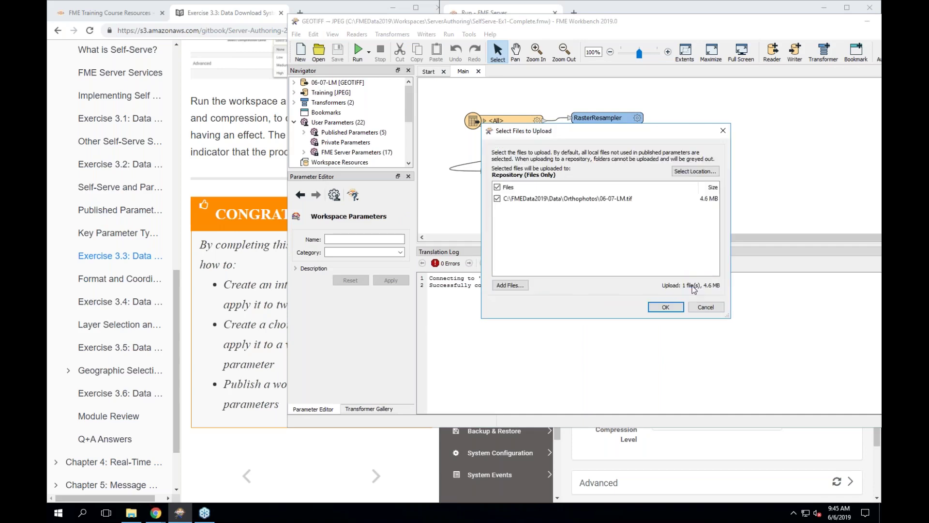
{"action": "left_click", "coordinate": [705, 307]}
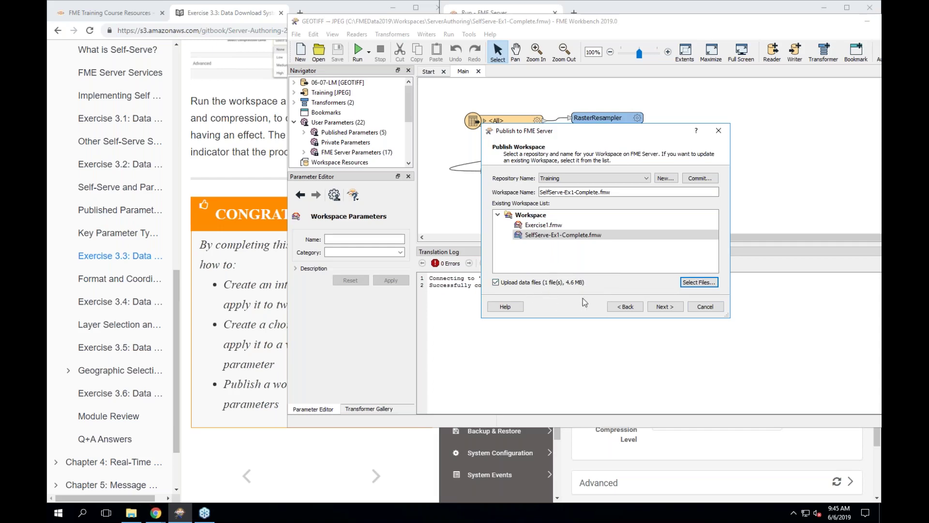
{"action": "left_click", "coordinate": [698, 308]}
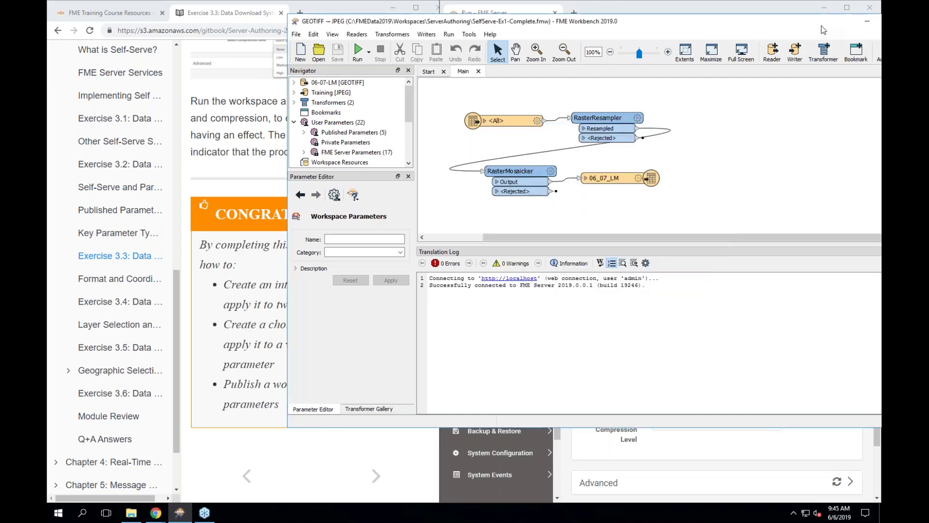
- Bring the FME Server Run Workspace browser window forward and resize it to sit side by side with the training manual
{"action": "left_click_drag", "start_coordinate": [821, 26], "coordinate": [718, 34]}
{"action": "left_click", "coordinate": [762, 32]}
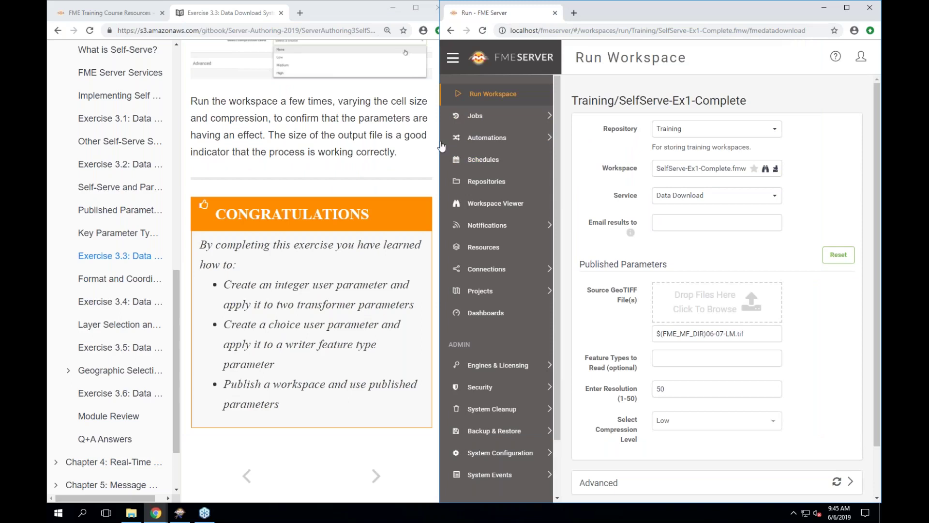
{"action": "left_click_drag", "start_coordinate": [439, 141], "coordinate": [450, 148]}
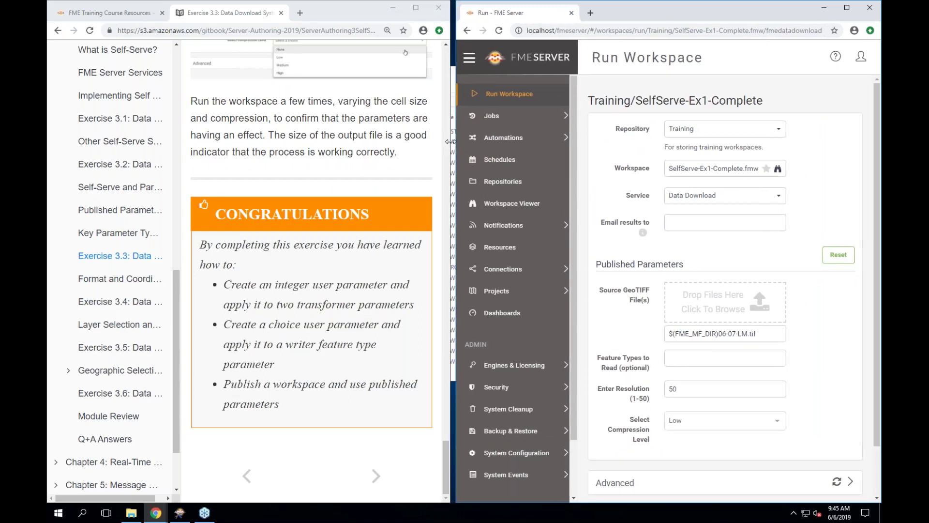
{"action": "left_click_drag", "start_coordinate": [450, 141], "coordinate": [458, 141]}
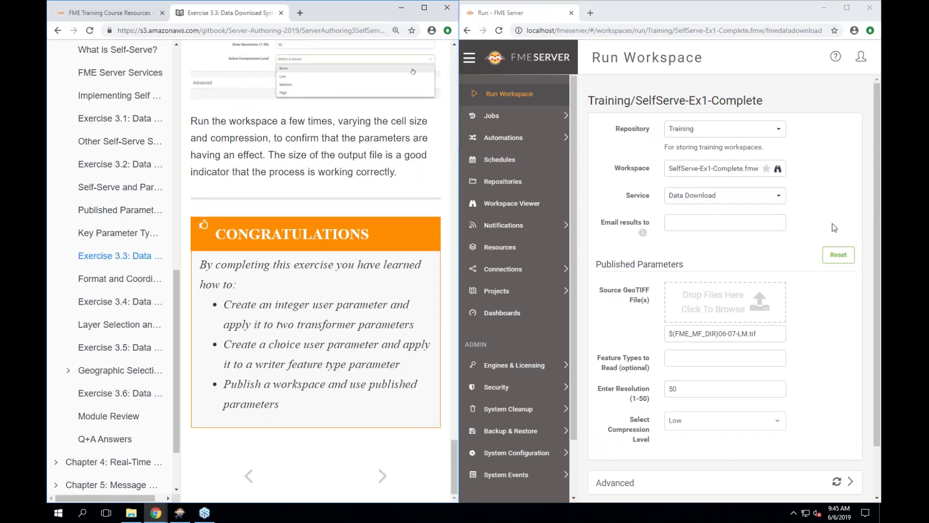
- Open the manual's Format and Coordinate System Selection page and read how the Generic writer's output format is set and published
{"action": "left_click", "coordinate": [140, 290]}
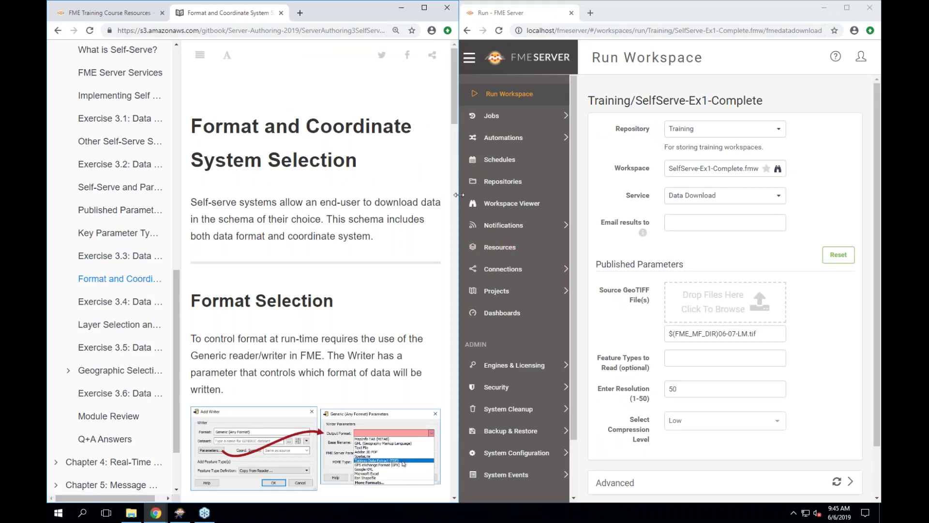
{"action": "left_click_drag", "start_coordinate": [459, 195], "coordinate": [516, 194]}
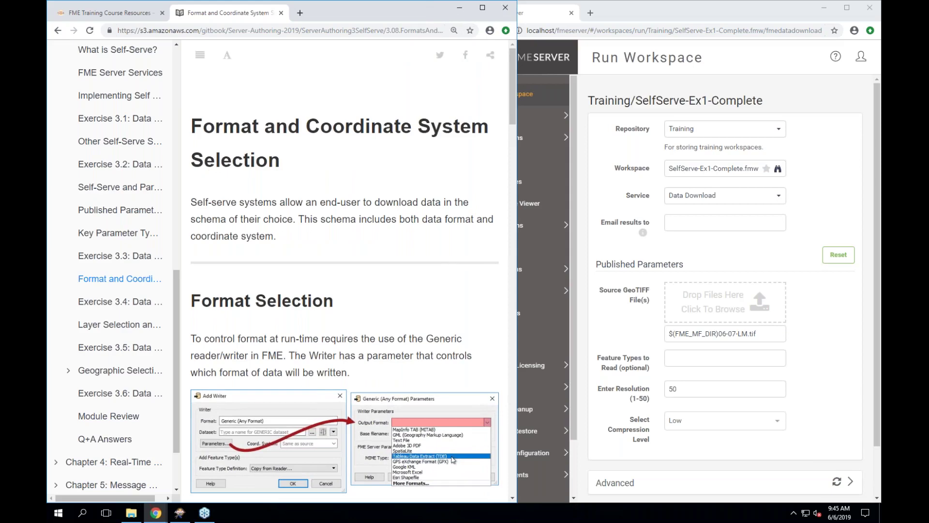
{"action": "scroll", "coordinate": [437, 295], "scroll_direction": "down", "scroll_amount": 2}
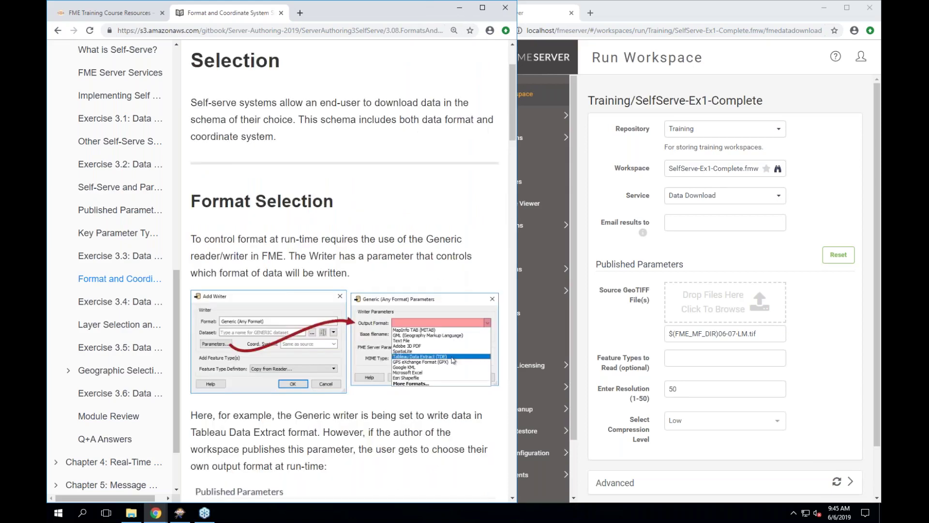
{"action": "scroll", "coordinate": [345, 270], "scroll_direction": "up", "scroll_amount": 2}
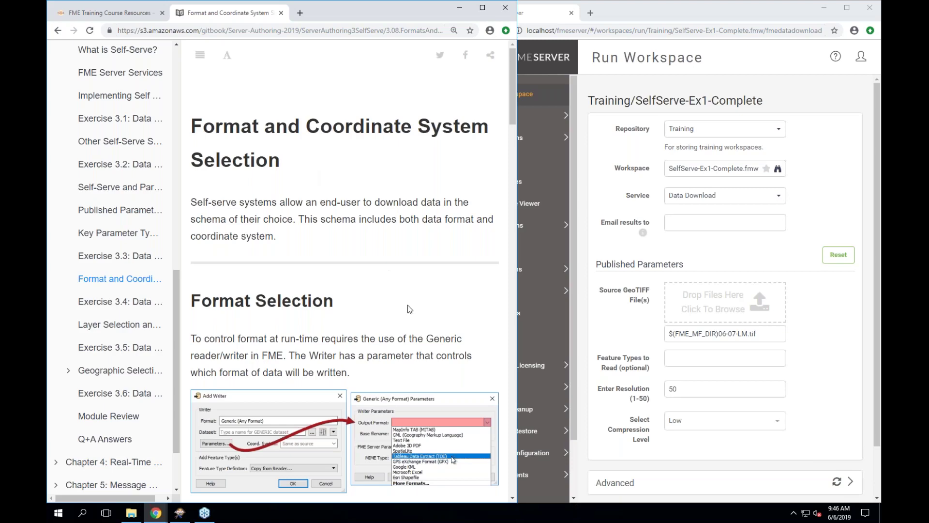
{"action": "scroll", "coordinate": [408, 307], "scroll_direction": "down", "scroll_amount": 3}
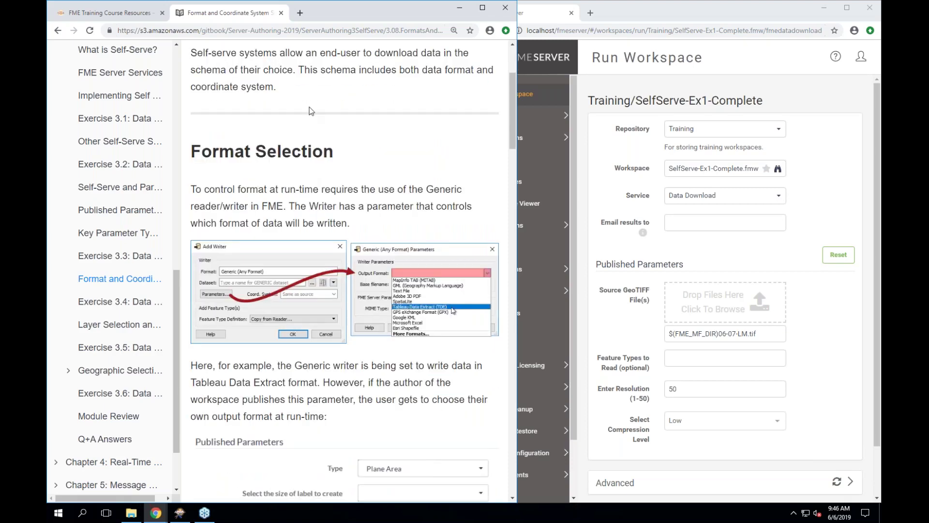
{"action": "scroll", "coordinate": [382, 499], "scroll_direction": "down", "scroll_amount": 1}
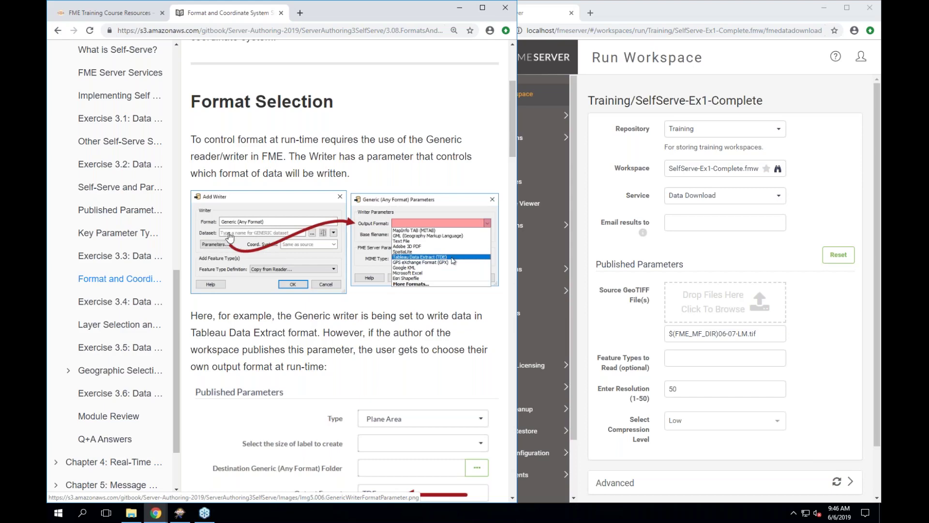
{"action": "left_click", "coordinate": [385, 261]}
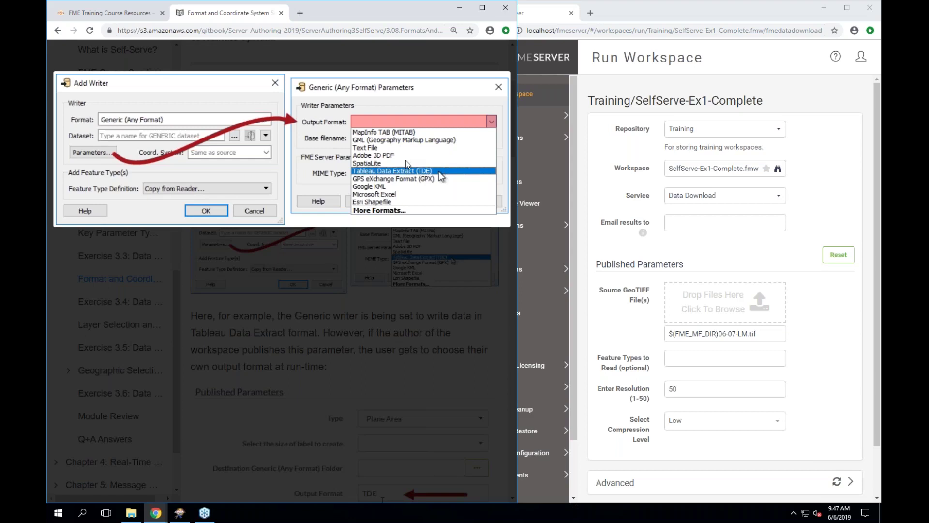
{"action": "left_click", "coordinate": [449, 332]}
{"action": "scroll", "coordinate": [473, 373], "scroll_direction": "down", "scroll_amount": 1}
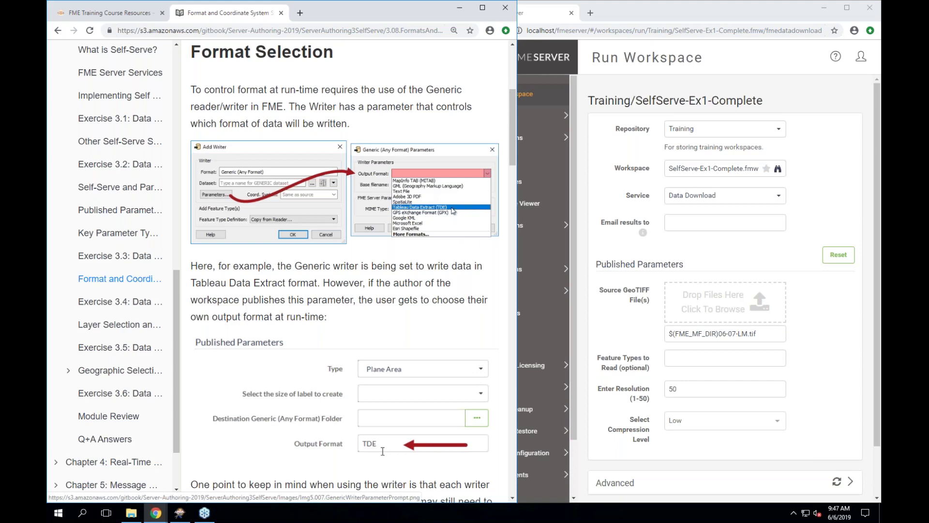
{"action": "scroll", "coordinate": [487, 383], "scroll_direction": "down", "scroll_amount": 2}
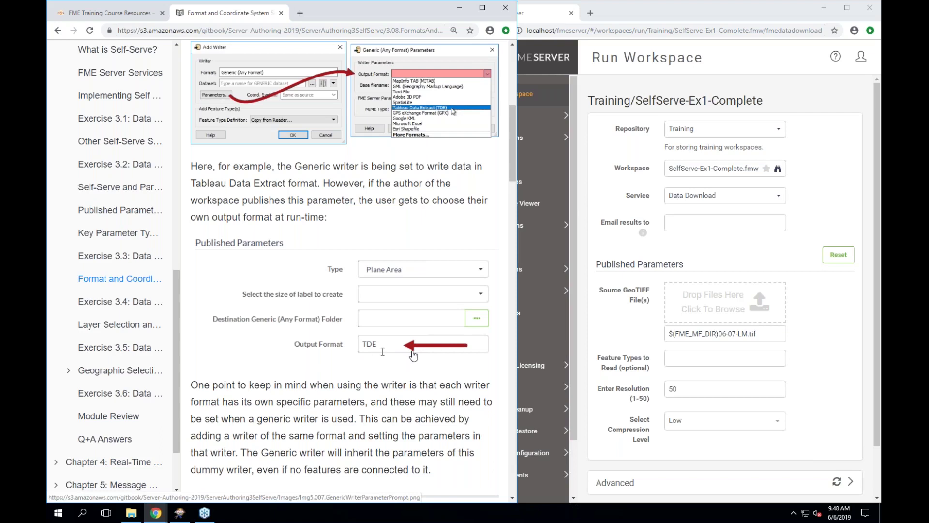
{"action": "scroll", "coordinate": [413, 354], "scroll_direction": "down", "scroll_amount": 1}
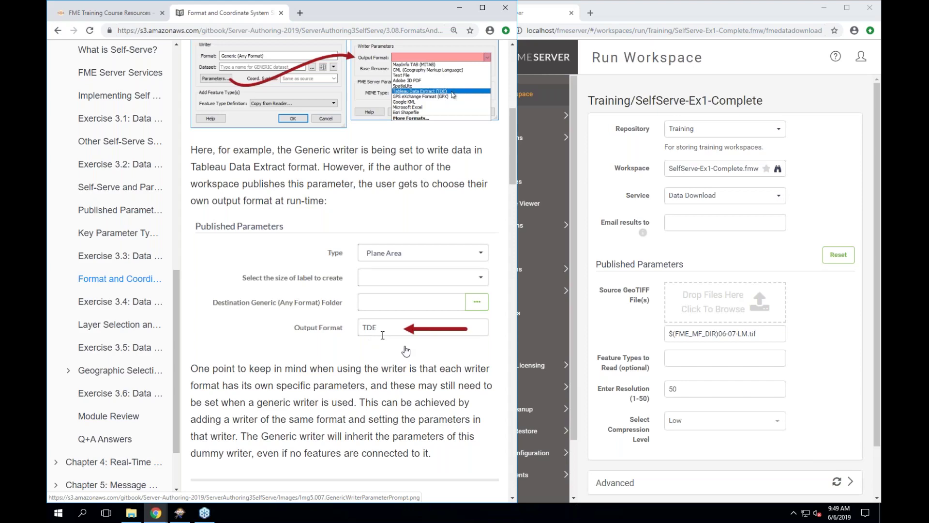
- Read the manual's sections on Coordinate System Selection and Using Choice with Alias for Formats/Coordinate Systems
{"action": "scroll", "coordinate": [406, 350], "scroll_direction": "down", "scroll_amount": 5}
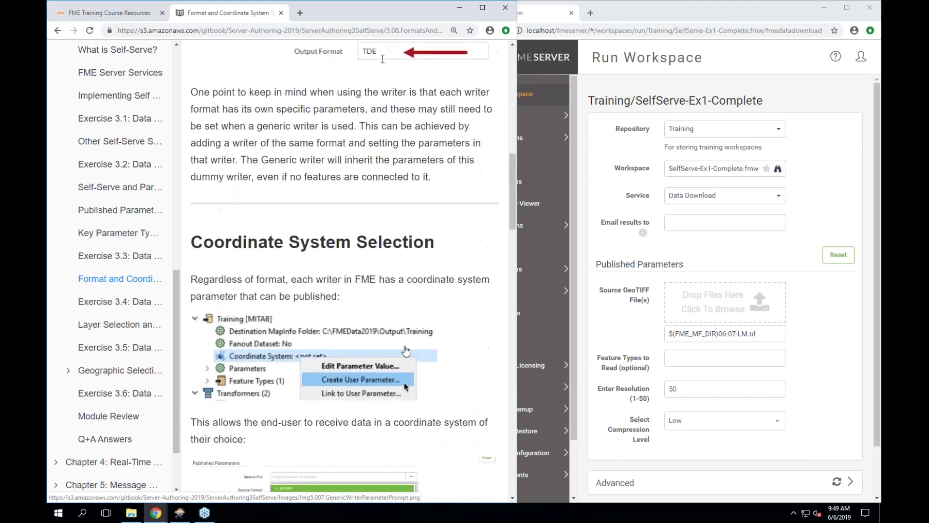
{"action": "scroll", "coordinate": [406, 350], "scroll_direction": "down", "scroll_amount": 2}
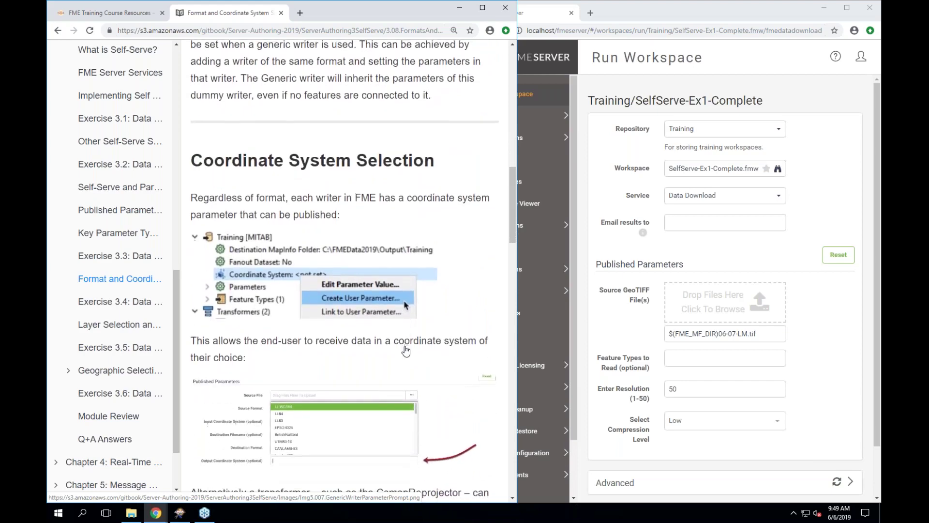
{"action": "scroll", "coordinate": [406, 351], "scroll_direction": "down", "scroll_amount": 1}
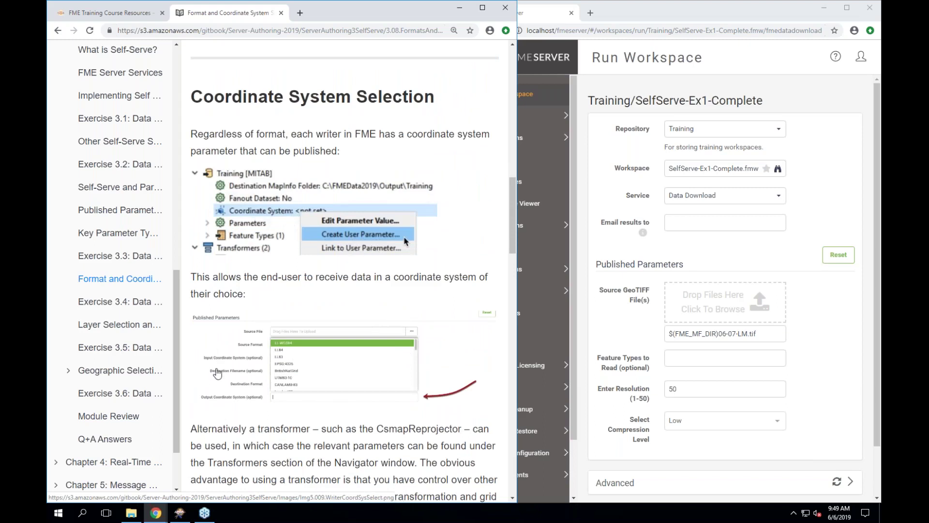
{"action": "scroll", "coordinate": [218, 373], "scroll_direction": "down", "scroll_amount": 1}
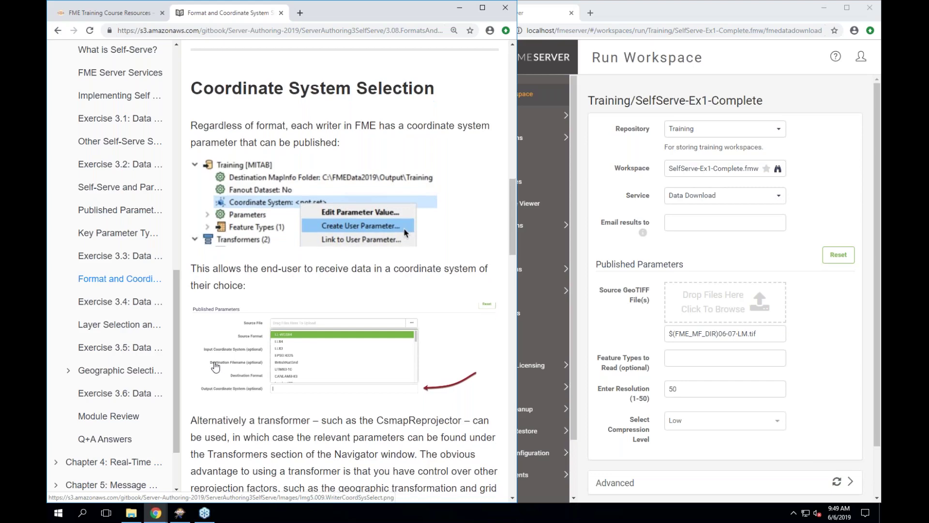
{"action": "scroll", "coordinate": [217, 366], "scroll_direction": "down", "scroll_amount": 4}
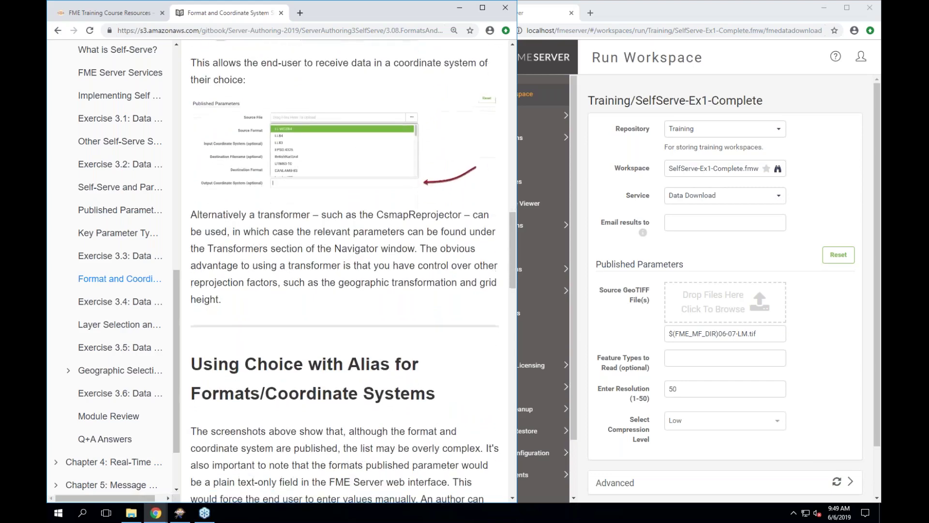
{"action": "scroll", "coordinate": [344, 271], "scroll_direction": "down", "scroll_amount": 5}
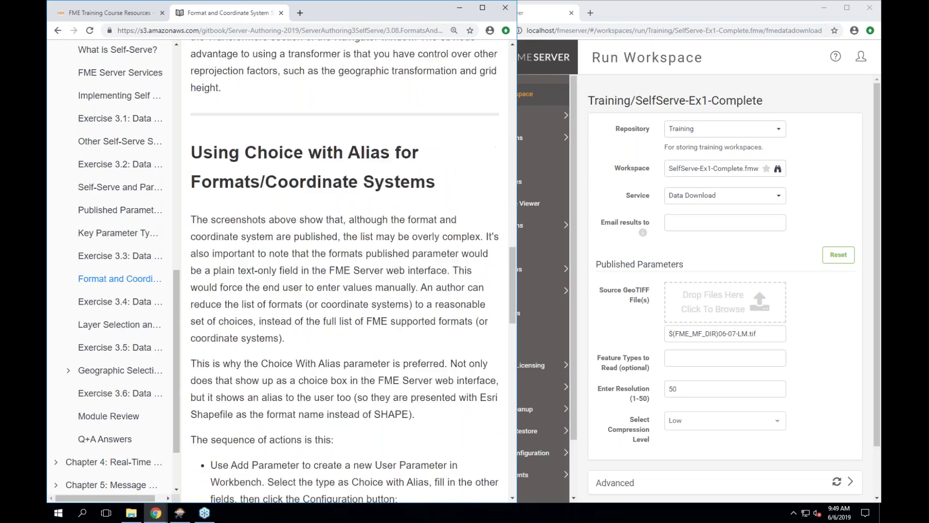
{"action": "scroll", "coordinate": [433, 438], "scroll_direction": "down", "scroll_amount": 3}
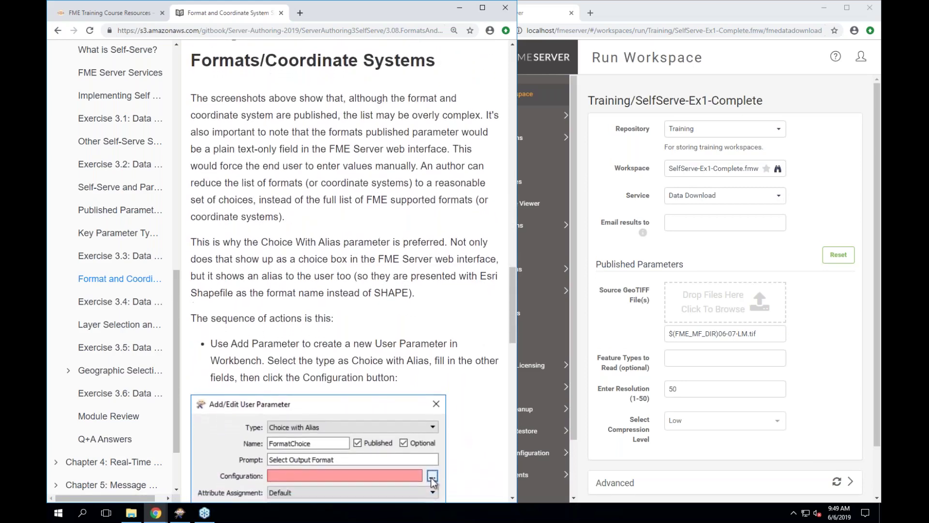
{"action": "scroll", "coordinate": [432, 438], "scroll_direction": "down", "scroll_amount": 4}
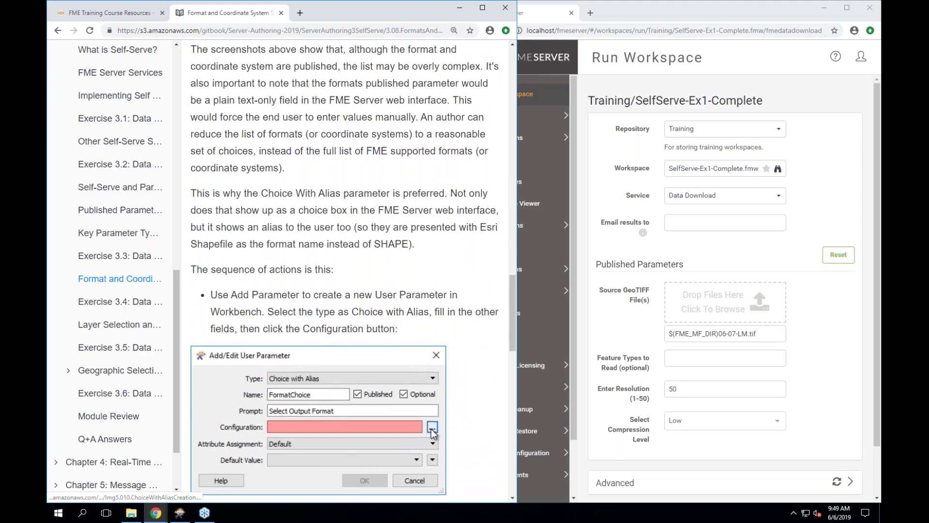
{"action": "scroll", "coordinate": [244, 422], "scroll_direction": "down", "scroll_amount": 1}
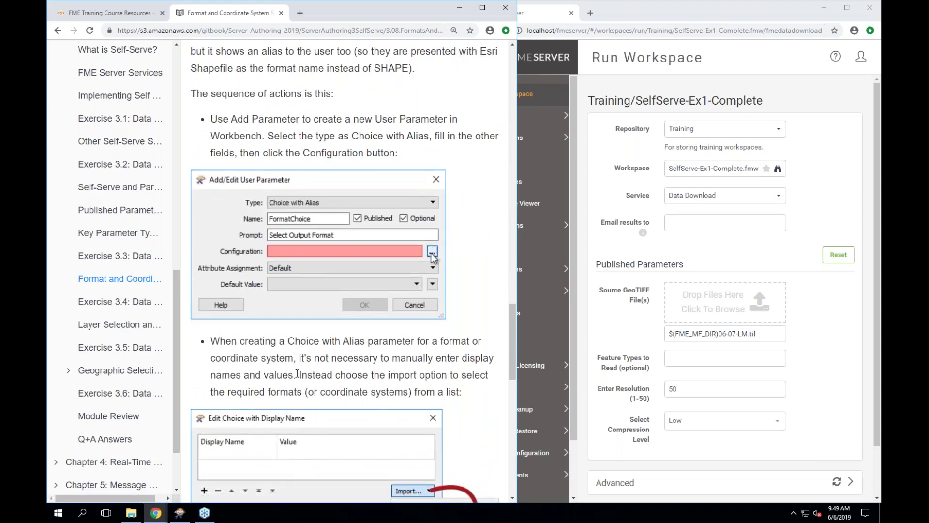
- Open Exercise 3.4 in the manual, skim its first instructions, and highlight the Start Workspace path ending in SelfServe-Ex4-Begin.fmw
{"action": "left_click", "coordinate": [131, 304]}
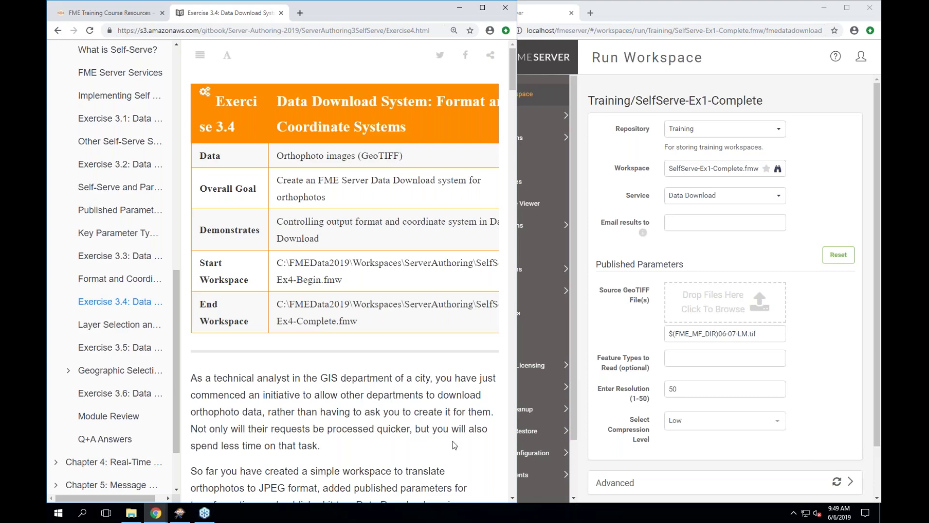
{"action": "scroll", "coordinate": [455, 445], "scroll_direction": "down", "scroll_amount": 3}
{"action": "scroll", "coordinate": [474, 473], "scroll_direction": "down", "scroll_amount": 5}
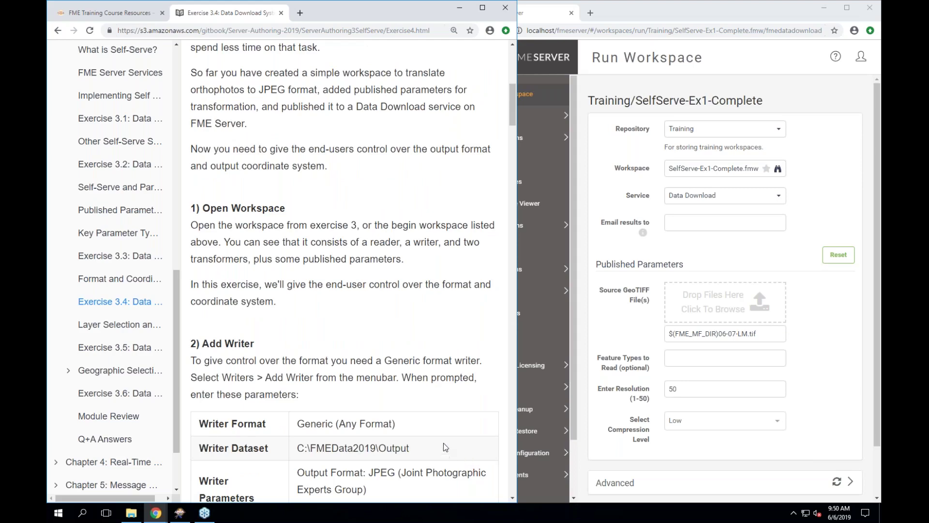
{"action": "scroll", "coordinate": [443, 443], "scroll_direction": "up", "scroll_amount": 6}
{"action": "left_click_drag", "start_coordinate": [349, 185], "coordinate": [278, 170]}
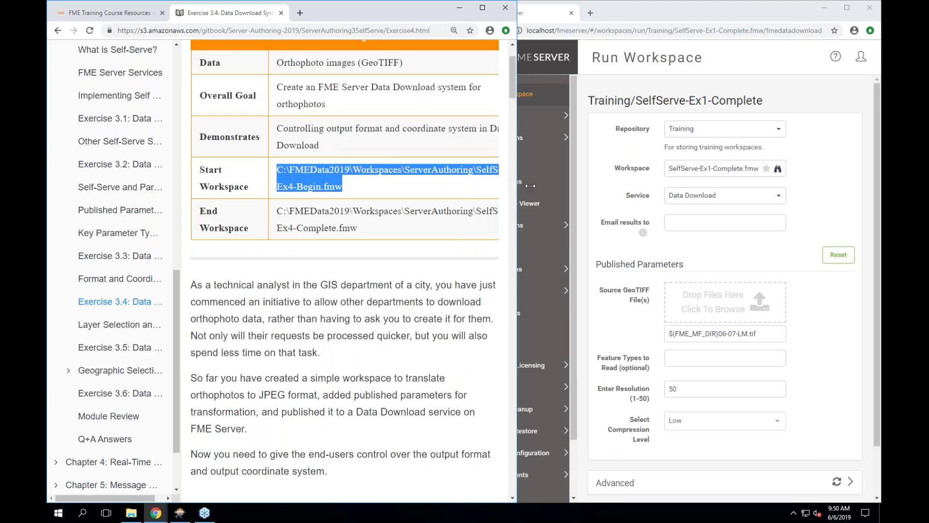
{"action": "left_click_drag", "start_coordinate": [518, 186], "coordinate": [591, 197]}
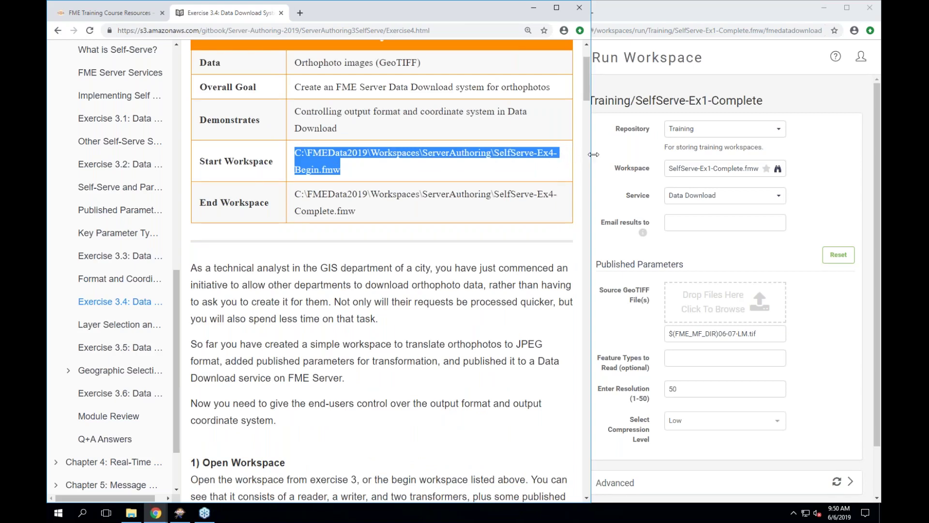
{"action": "left_click_drag", "start_coordinate": [593, 154], "coordinate": [511, 158]}
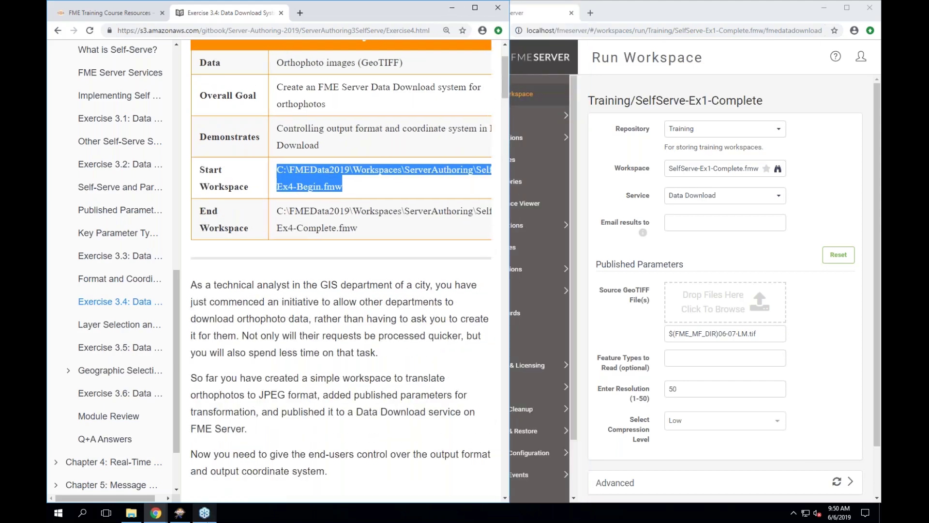
- Switch to FME Workbench and dock its window beside the browser showing Exercise 3.4
{"action": "left_click", "coordinate": [181, 515]}
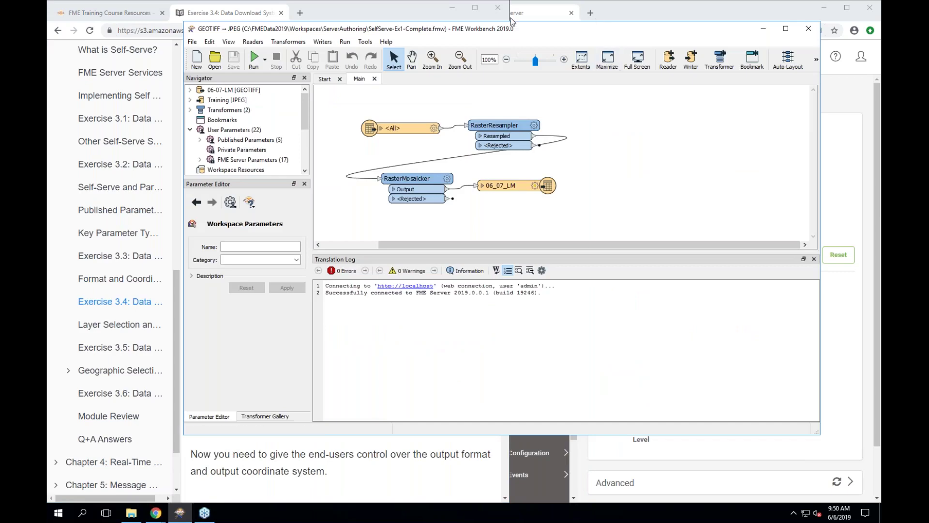
{"action": "left_click_drag", "start_coordinate": [496, 34], "coordinate": [882, 342]}
{"action": "left_click_drag", "start_coordinate": [506, 306], "coordinate": [452, 307]}
{"action": "left_click", "coordinate": [396, 304]}
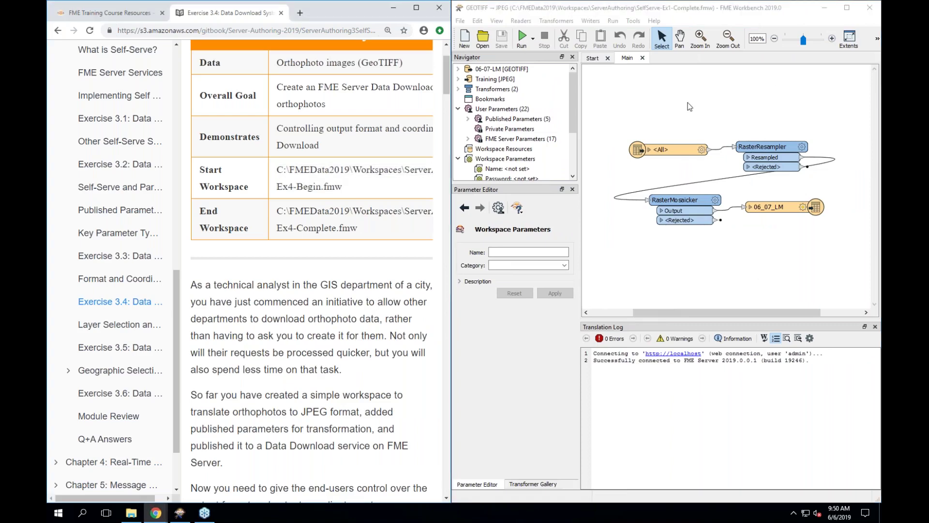
- Inspect the reader and JPEG writer feature types, then read the exercise's Open Workspace and Add Writer instructions
{"action": "left_click", "coordinate": [689, 154]}
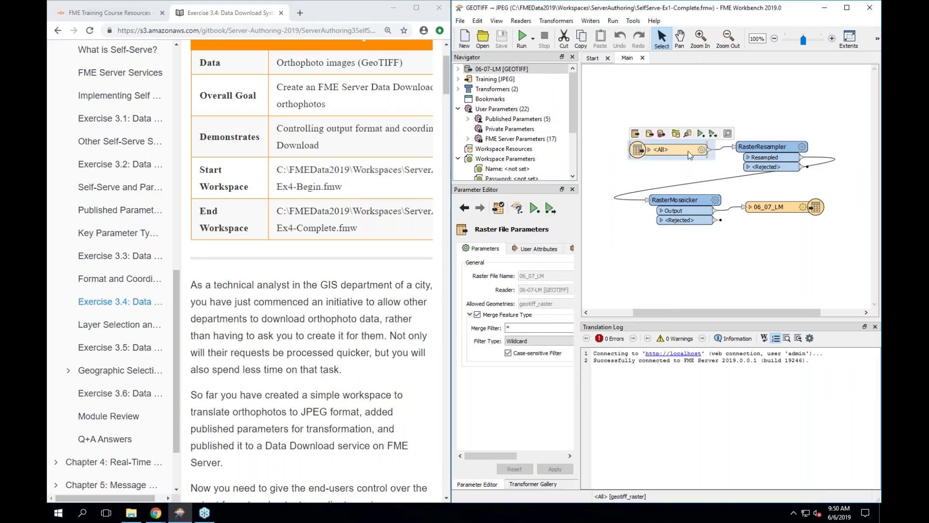
{"action": "left_click", "coordinate": [770, 206]}
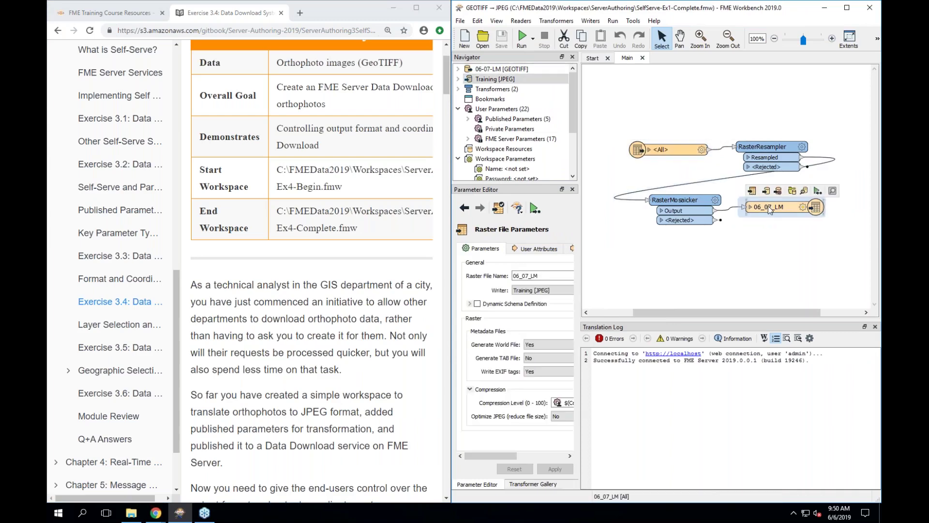
{"action": "scroll", "coordinate": [378, 264], "scroll_direction": "down", "scroll_amount": 6}
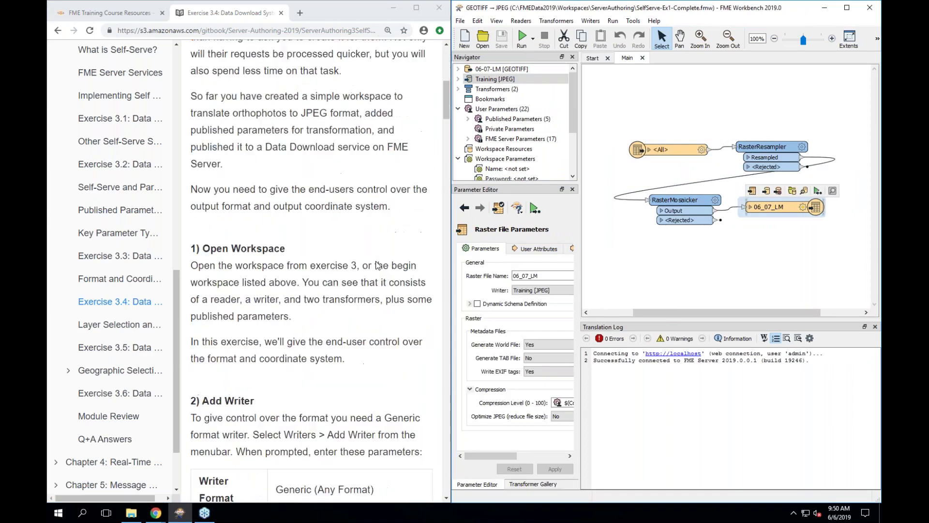
{"action": "scroll", "coordinate": [380, 265], "scroll_direction": "down", "scroll_amount": 1}
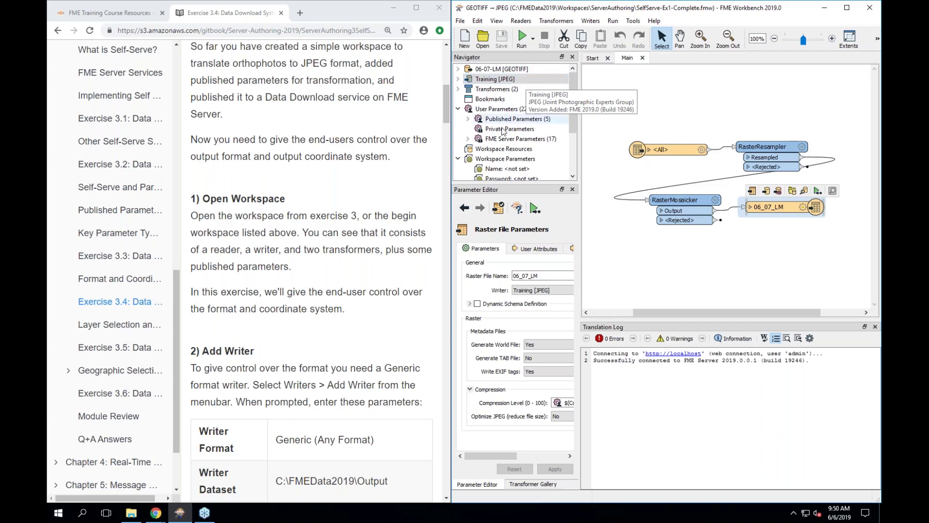
{"action": "scroll", "coordinate": [341, 381], "scroll_direction": "down", "scroll_amount": 2}
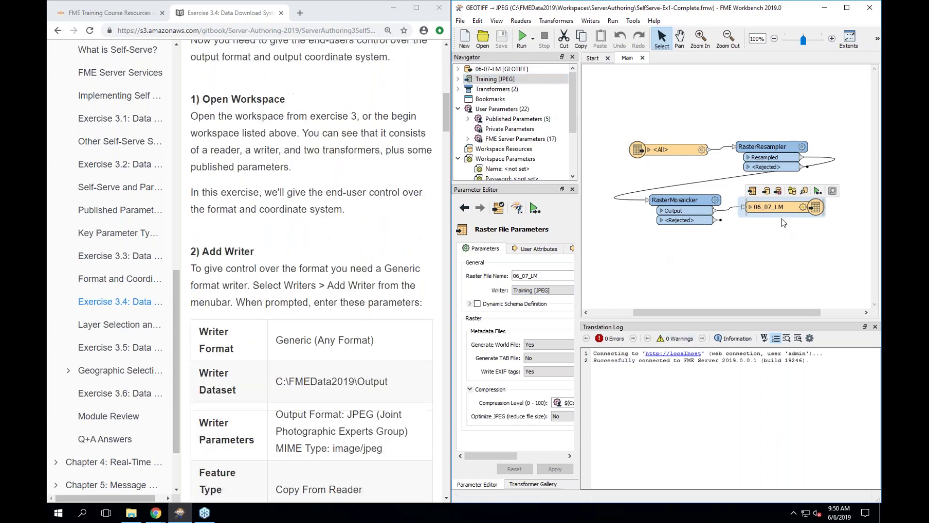
{"action": "scroll", "coordinate": [277, 321], "scroll_direction": "down", "scroll_amount": 3}
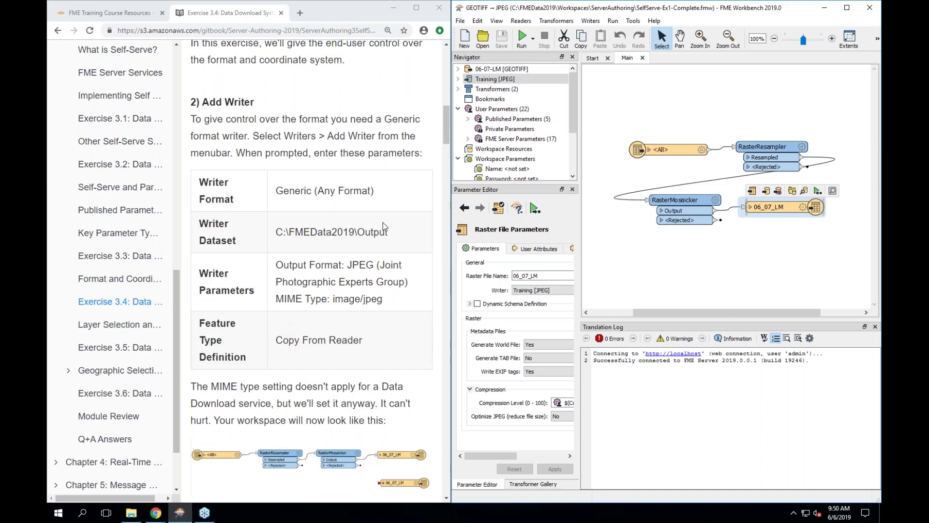
- Start adding a writer to the workspace and choose Generic (Any Format) as its format
{"action": "left_click", "coordinate": [614, 262]}
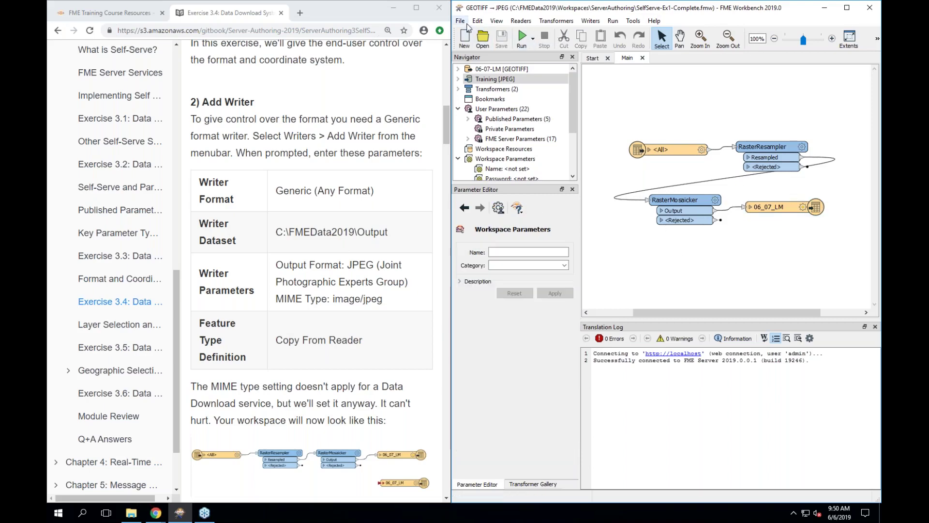
{"action": "left_click", "coordinate": [591, 21]}
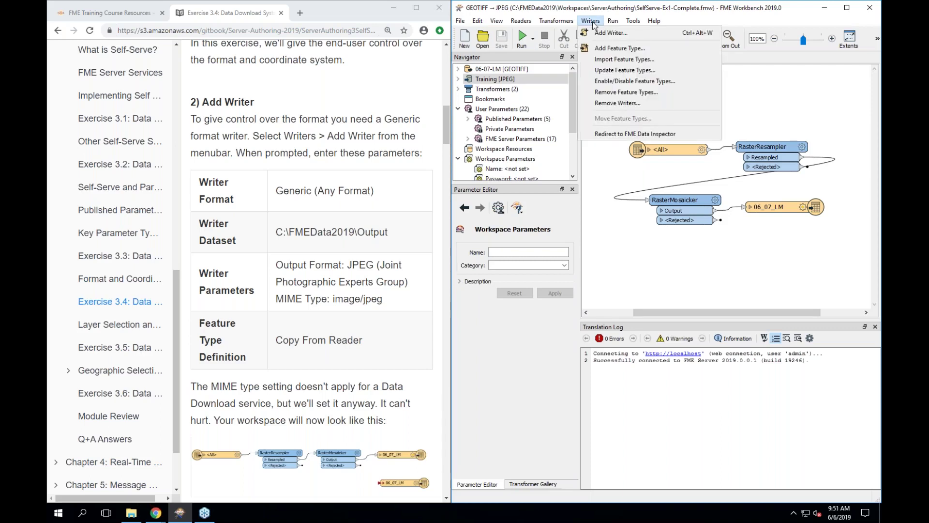
{"action": "left_click", "coordinate": [629, 32]}
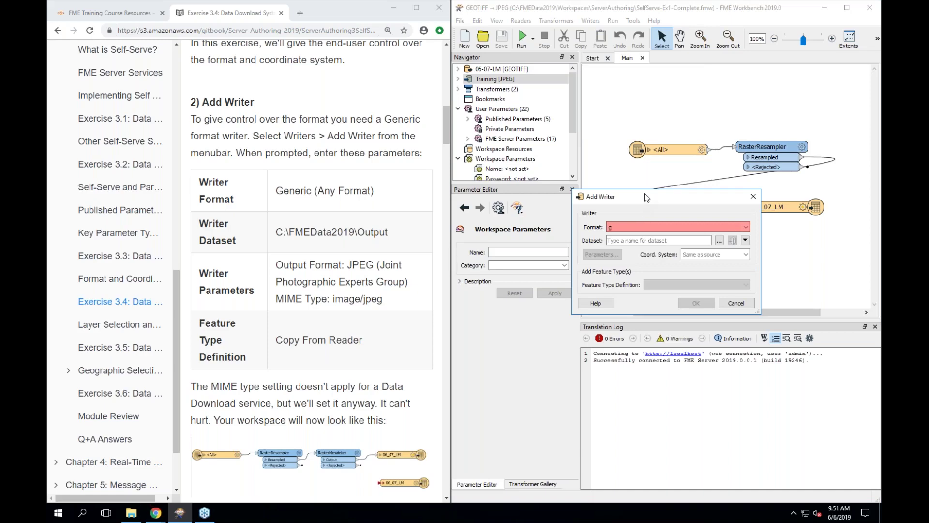
{"action": "type", "text": "eneri"}
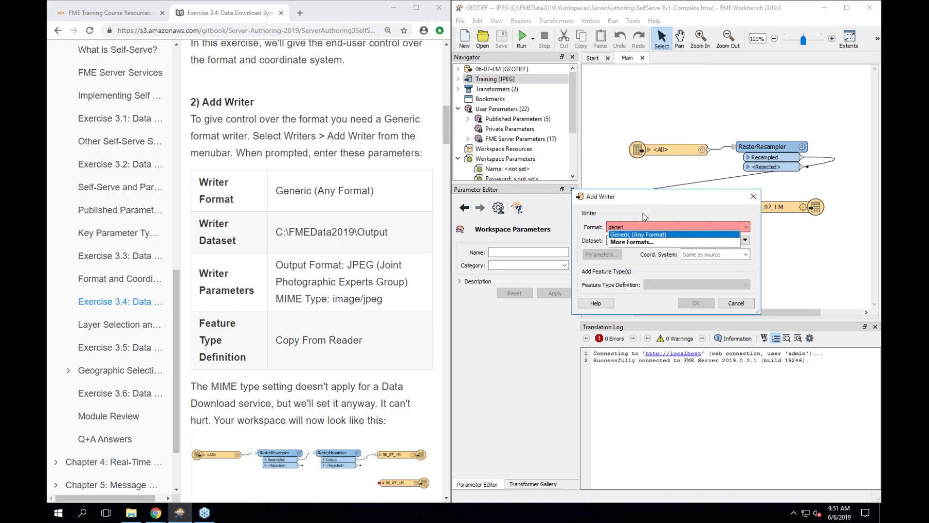
{"action": "left_click", "coordinate": [630, 235]}
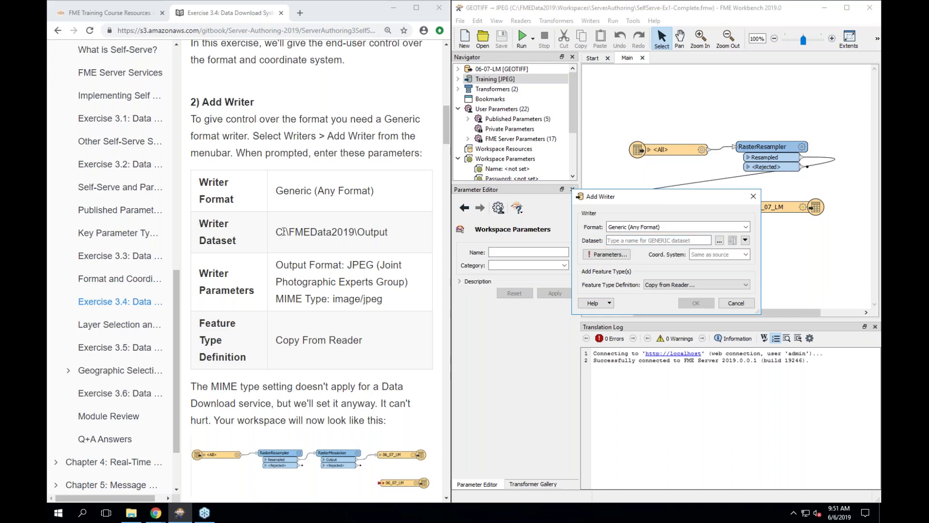
- Set the new writer's dataset to the folder C:\FMEData2019\Output
{"action": "left_click", "coordinate": [400, 244]}
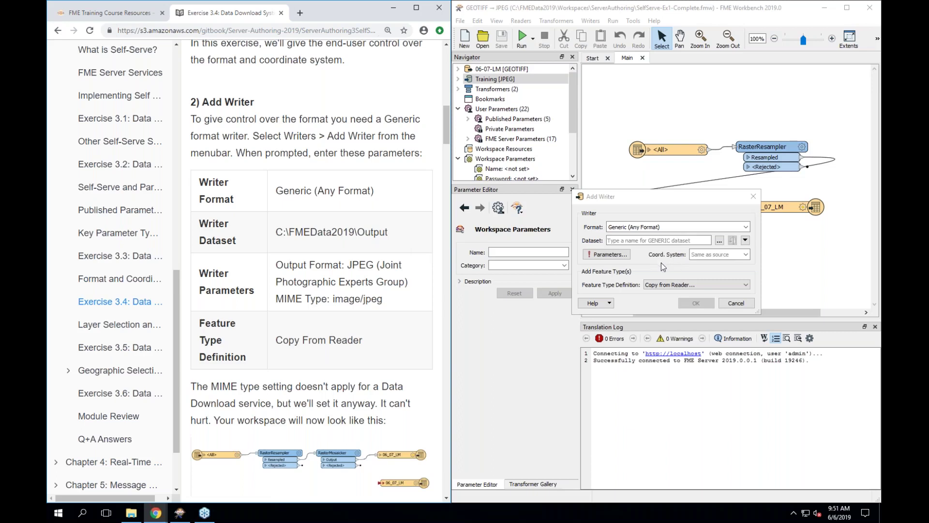
{"action": "left_click", "coordinate": [720, 241]}
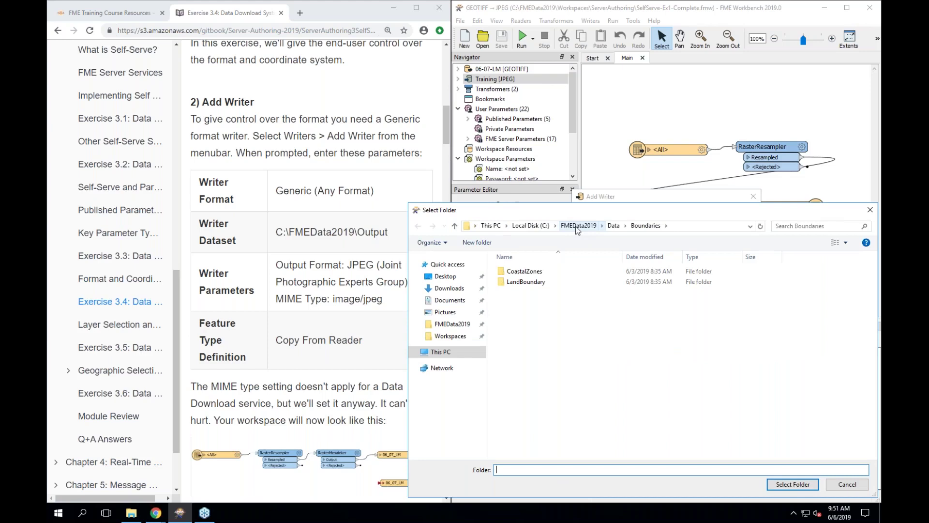
{"action": "left_click", "coordinate": [578, 226]}
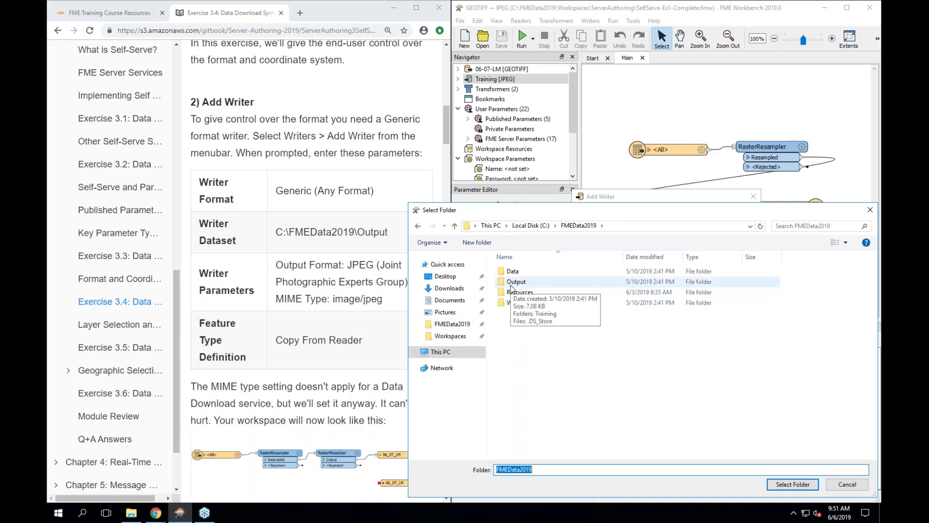
{"action": "double_click", "coordinate": [514, 282]}
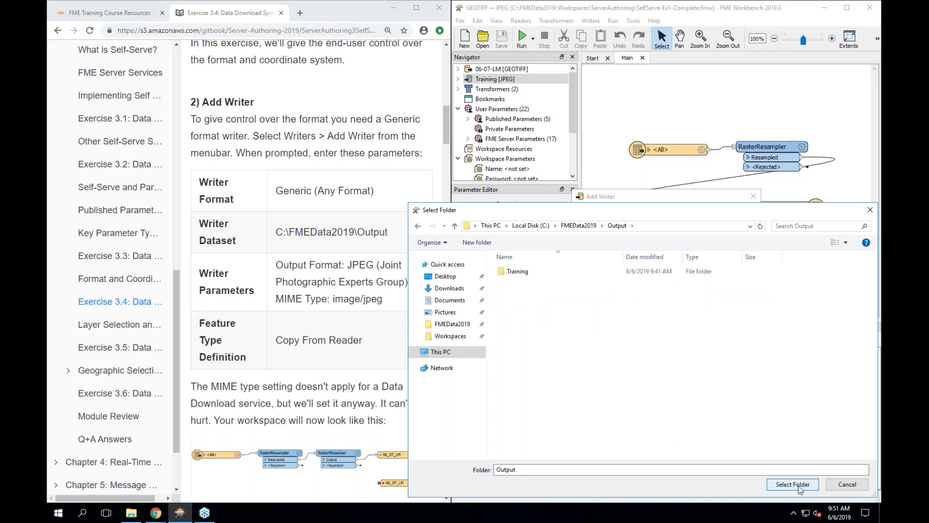
{"action": "left_click", "coordinate": [802, 489]}
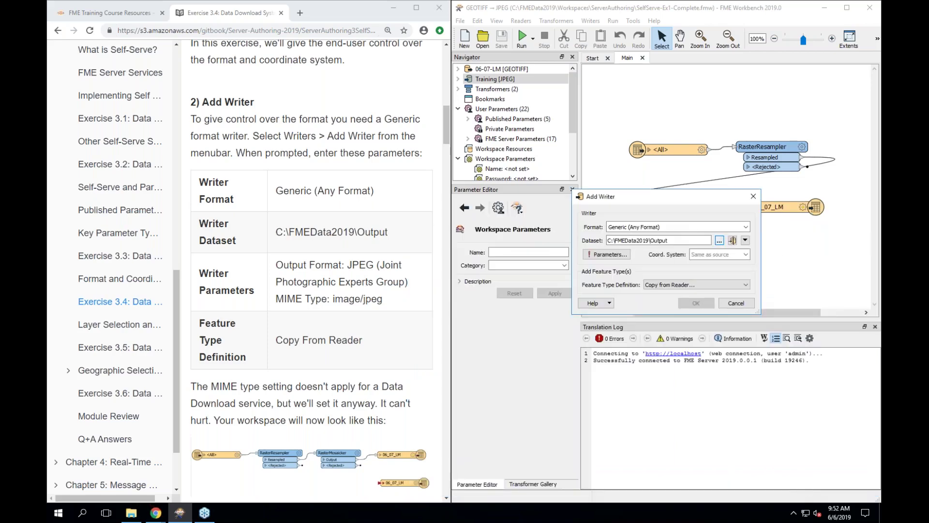
{"action": "triple_click", "coordinate": [676, 241]}
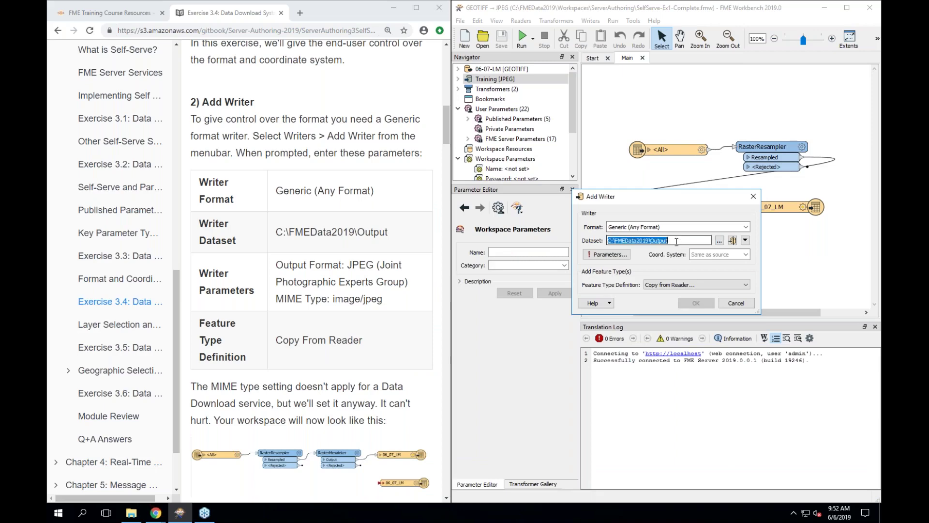
- Set the Generic writer's output format to JPEG (Joint Photographic Experts Group) and MIME type to image/jpeg, then finish adding the writer
{"action": "left_click", "coordinate": [603, 257]}
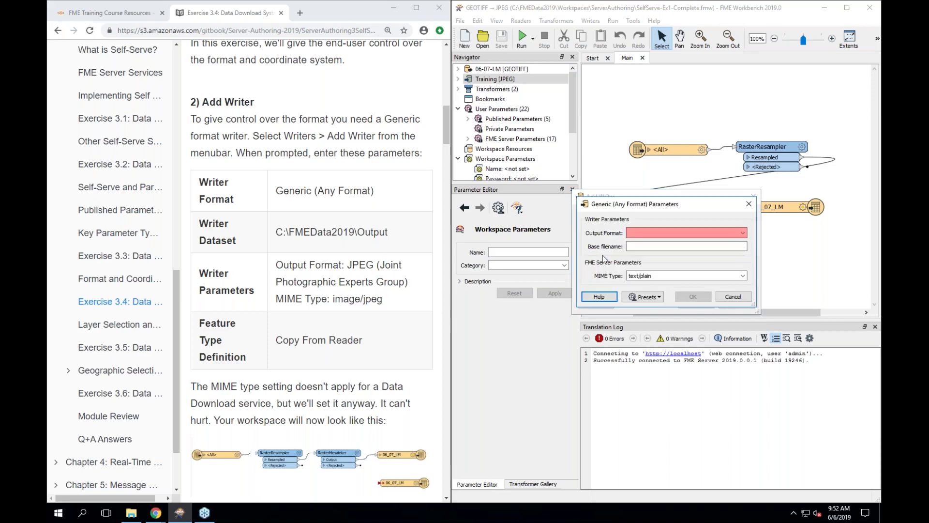
{"action": "left_click", "coordinate": [649, 233]}
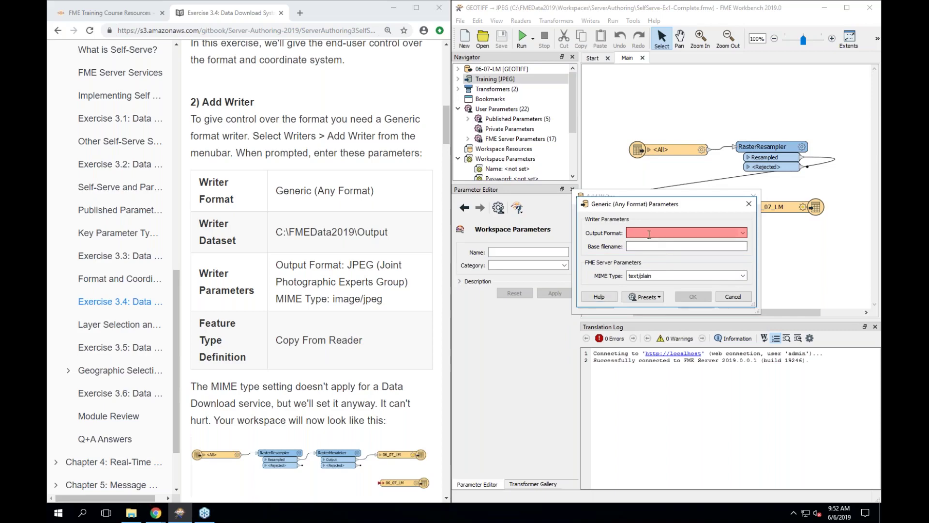
{"action": "type", "text": "jpeg"}
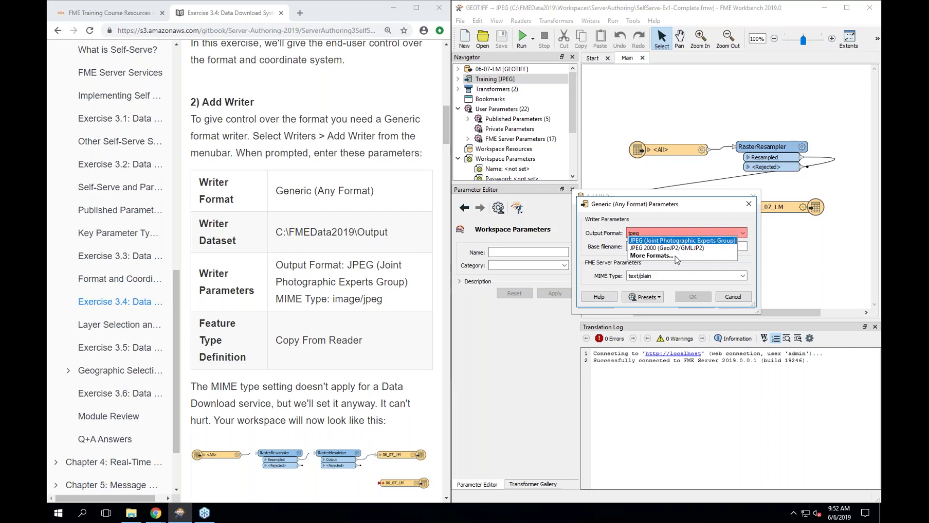
{"action": "left_click", "coordinate": [683, 241]}
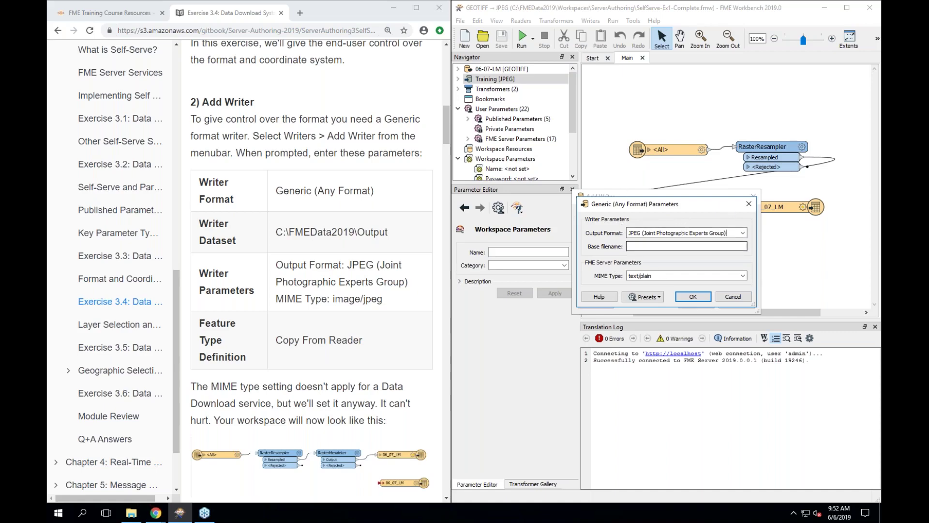
{"action": "left_click", "coordinate": [743, 277]}
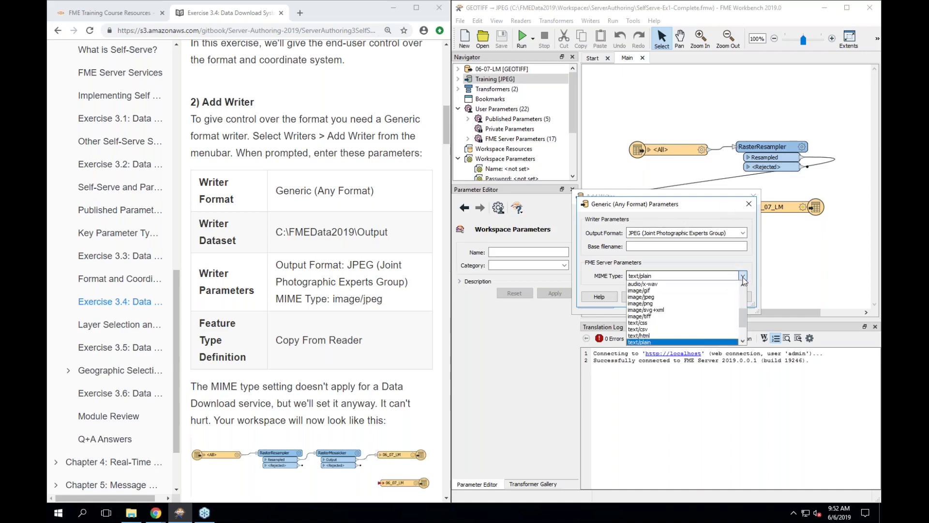
{"action": "left_click", "coordinate": [646, 296]}
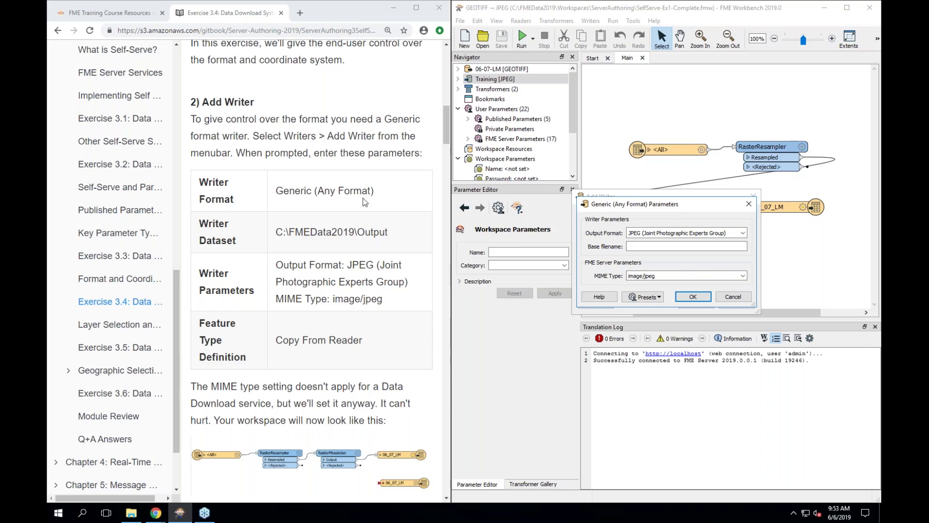
{"action": "scroll", "coordinate": [351, 197], "scroll_direction": "down", "scroll_amount": 2}
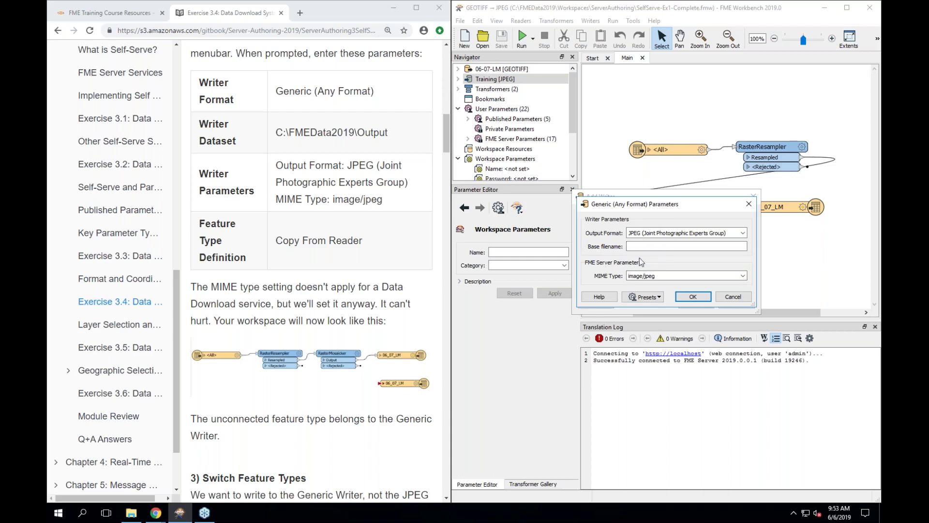
{"action": "left_click", "coordinate": [692, 297]}
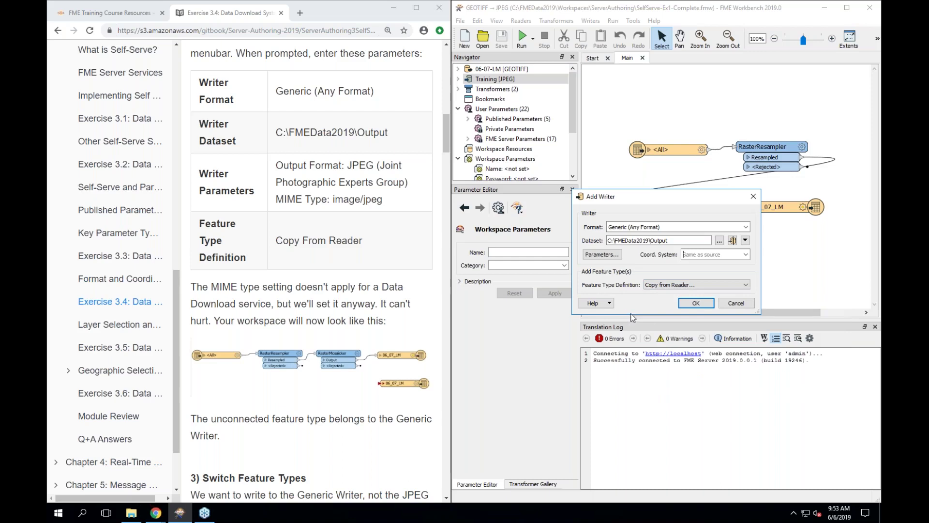
{"action": "left_click", "coordinate": [696, 303]}
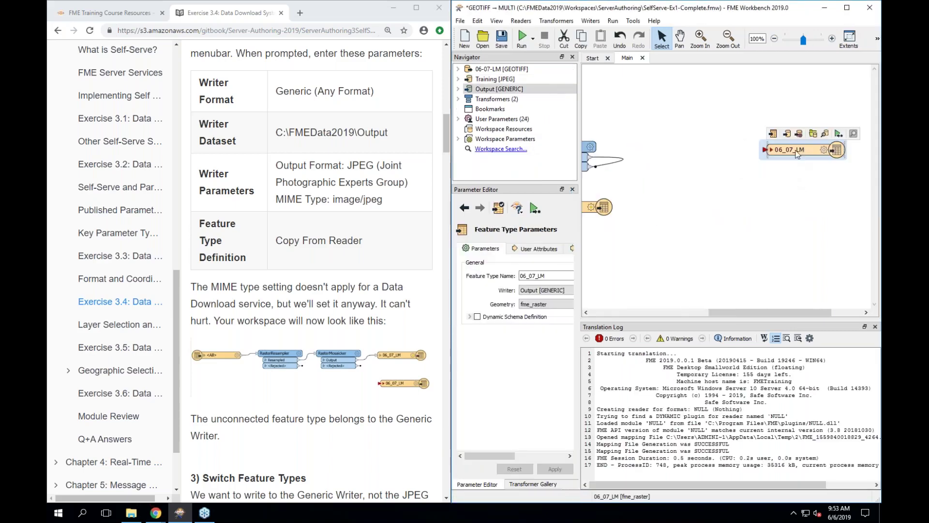
- Move the new Generic 06_07_LM feature type directly beneath the JPEG writer's feature type on the canvas
{"action": "left_click_drag", "start_coordinate": [783, 158], "coordinate": [672, 257]}
{"action": "left_click_drag", "start_coordinate": [726, 312], "coordinate": [651, 323]}
{"action": "left_click_drag", "start_coordinate": [853, 250], "coordinate": [737, 251]}
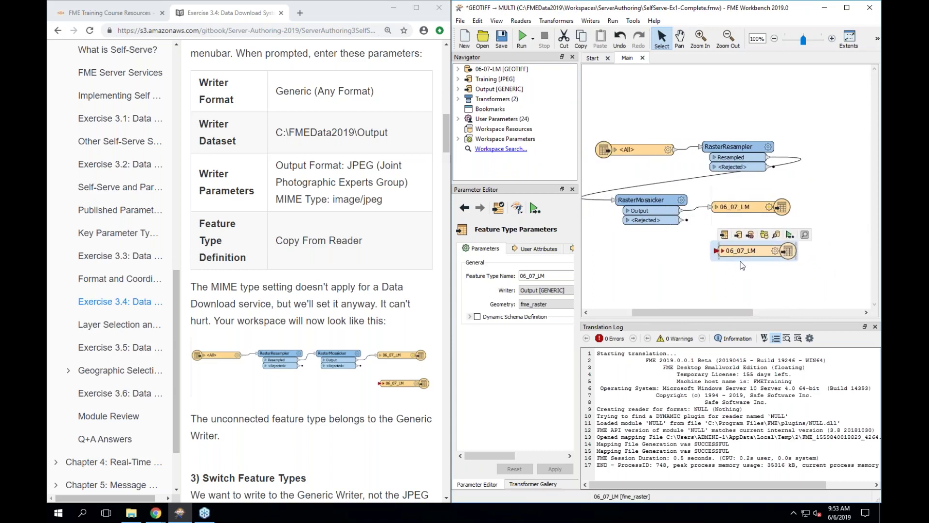
{"action": "left_click", "coordinate": [744, 274]}
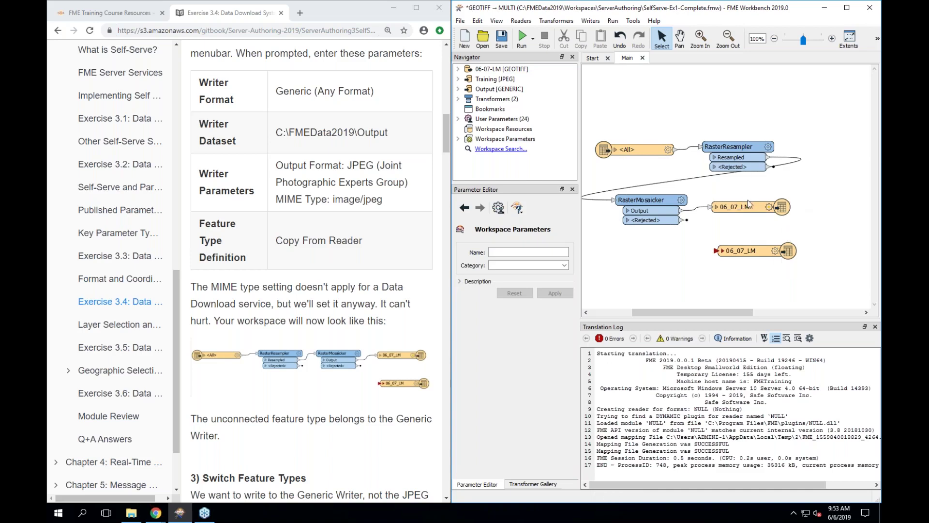
- Attach an annotation with the default text to the JPEG writer's 06_07_LM feature type
{"action": "mouse_move", "coordinate": [752, 211]}
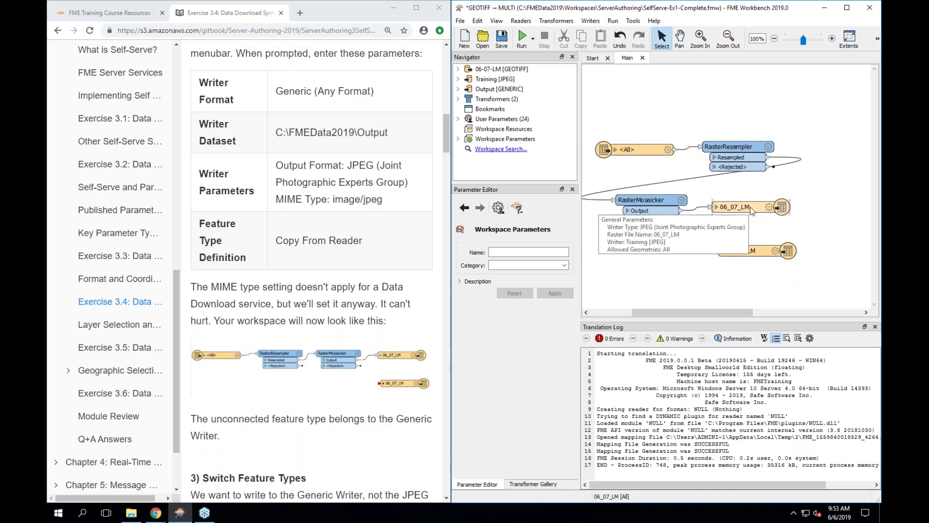
{"action": "right_click", "coordinate": [721, 211]}
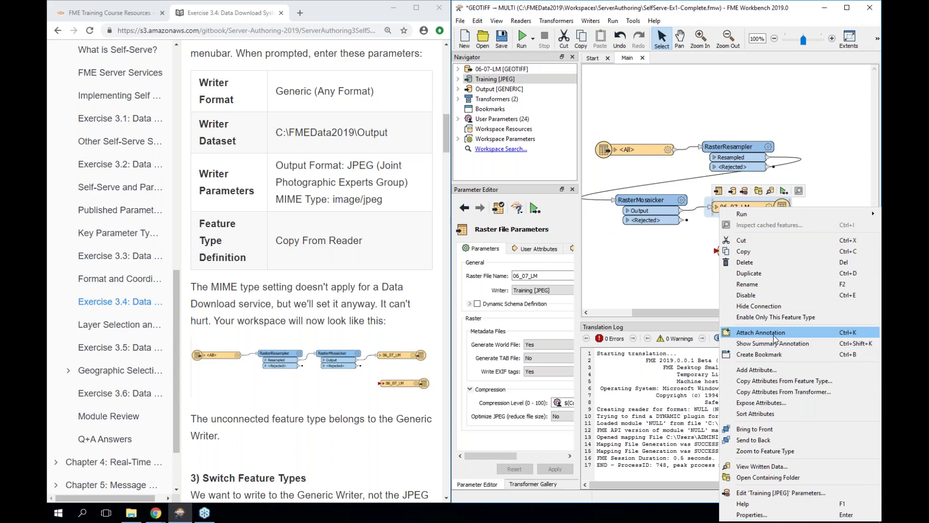
{"action": "left_click", "coordinate": [732, 219]}
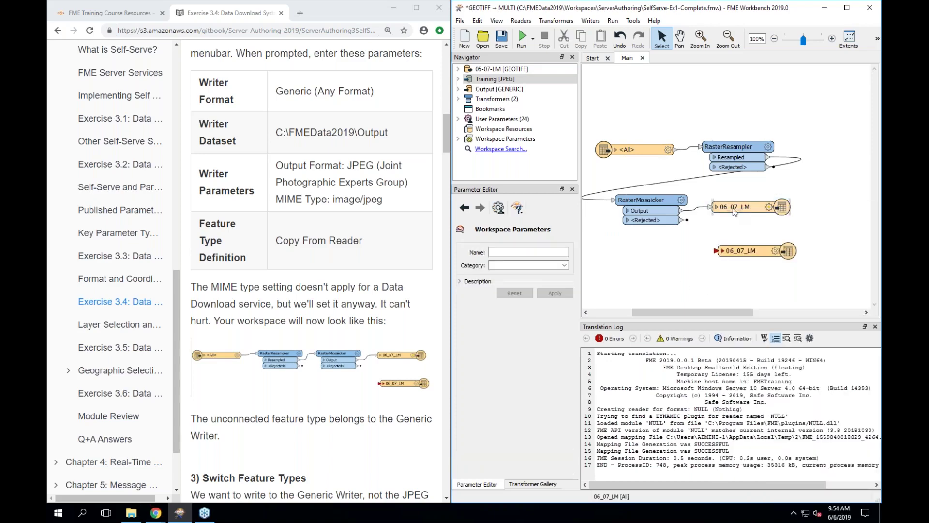
{"action": "right_click", "coordinate": [732, 208]}
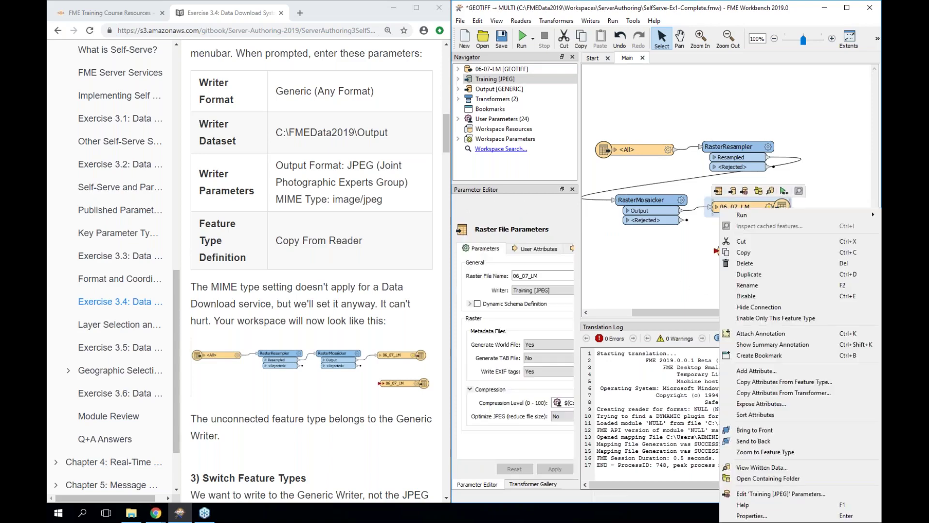
{"action": "left_click", "coordinate": [760, 334]}
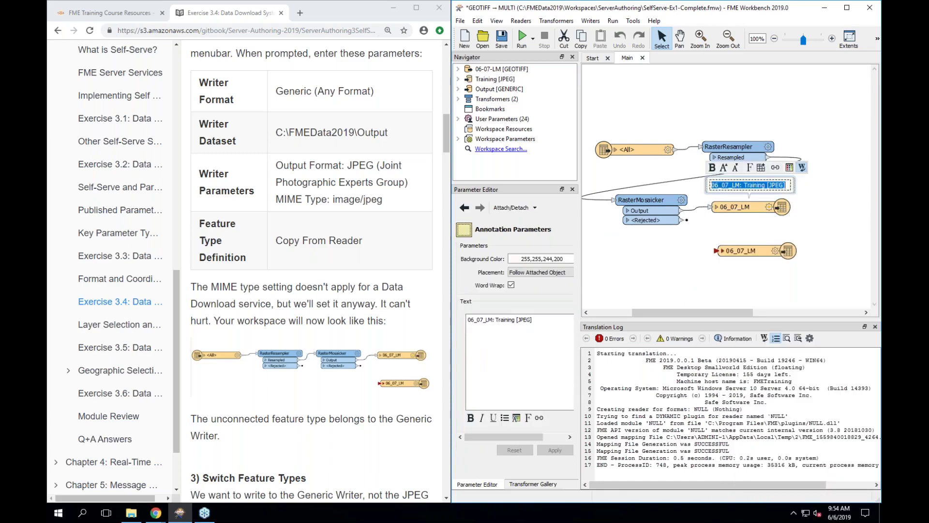
{"action": "left_click", "coordinate": [815, 245]}
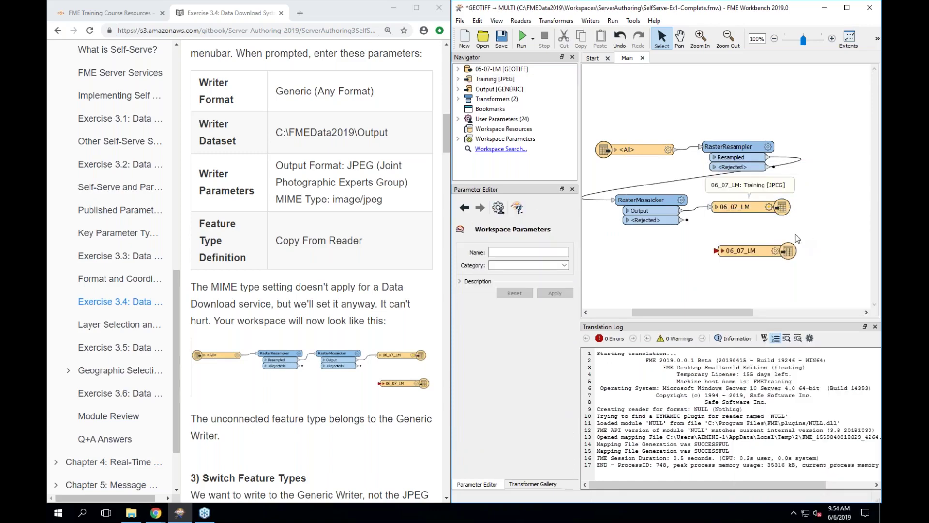
- Attach an annotation to the Generic writer's 06_07_LM feature type and move both writers' annotations below their feature types
{"action": "right_click", "coordinate": [748, 253]}
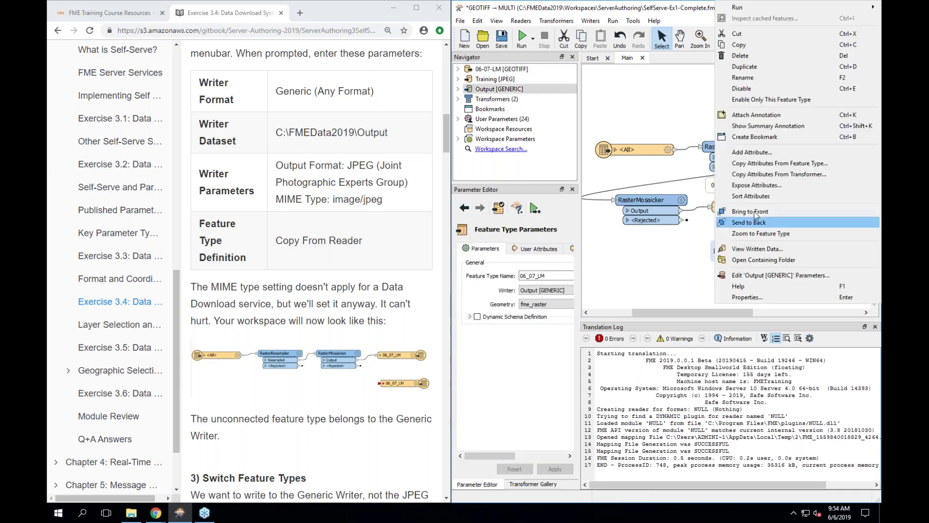
{"action": "left_click", "coordinate": [751, 117]}
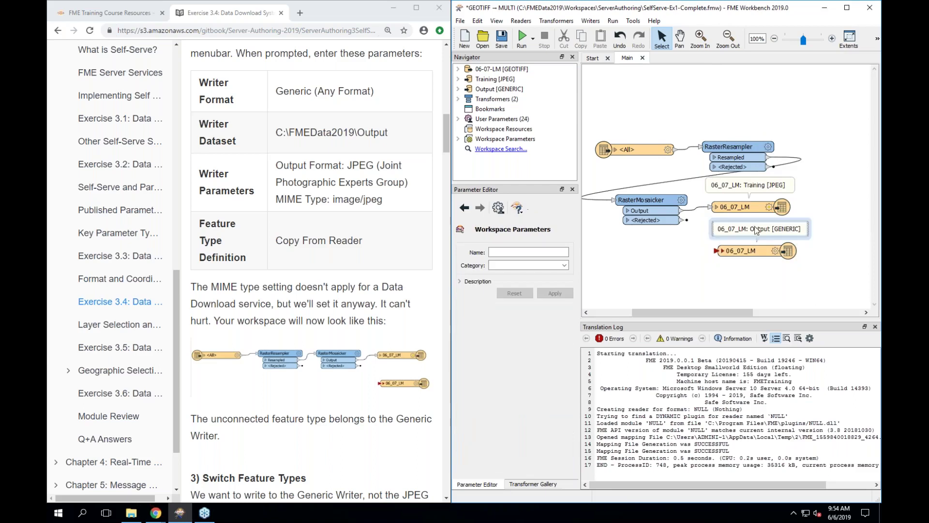
{"action": "mouse_move", "coordinate": [757, 230]}
{"action": "left_mouse_down"}
{"action": "mouse_move", "coordinate": [796, 281]}
{"action": "mouse_move", "coordinate": [783, 287]}
{"action": "left_mouse_up"}
{"action": "left_click_drag", "start_coordinate": [753, 184], "coordinate": [834, 224]}
{"action": "left_click", "coordinate": [823, 261]}
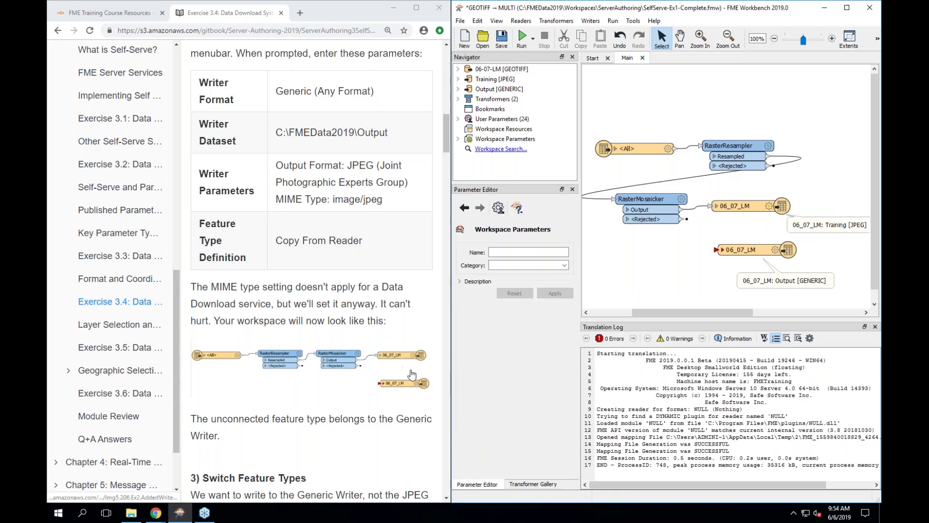
- Switch the RasterMosaicker Output connection from the JPEG feature type to the Generic writer's 06_07_LM feature type
{"action": "scroll", "coordinate": [412, 375], "scroll_direction": "down", "scroll_amount": 8}
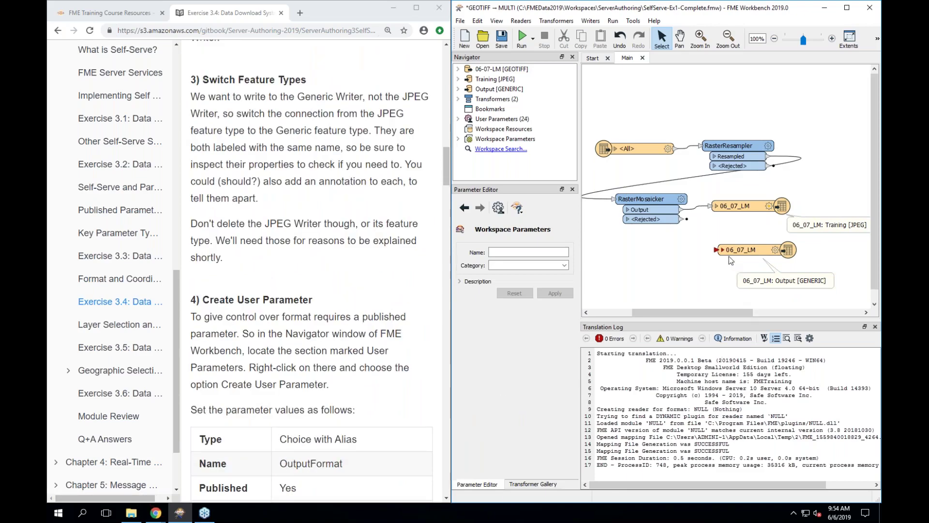
{"action": "left_click", "coordinate": [705, 208]}
{"action": "left_click_drag", "start_coordinate": [708, 214], "coordinate": [713, 248]}
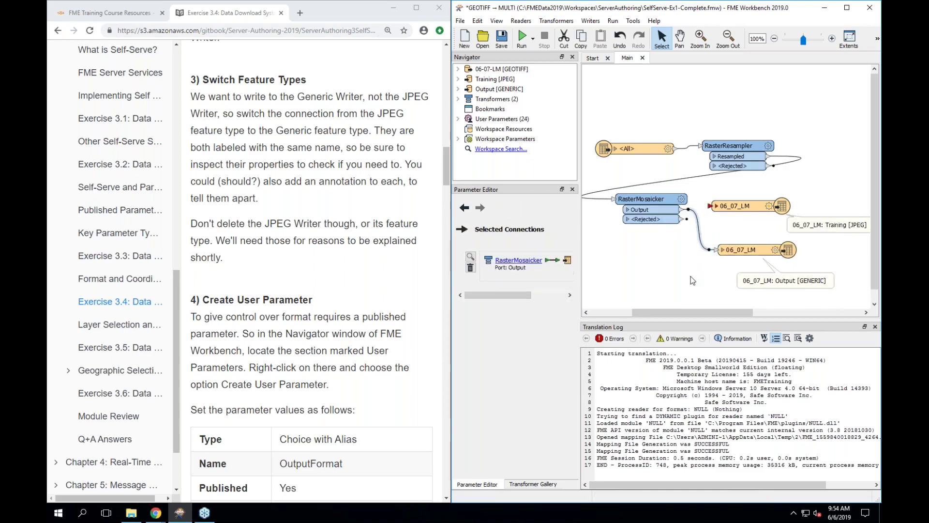
{"action": "left_click", "coordinate": [694, 279]}
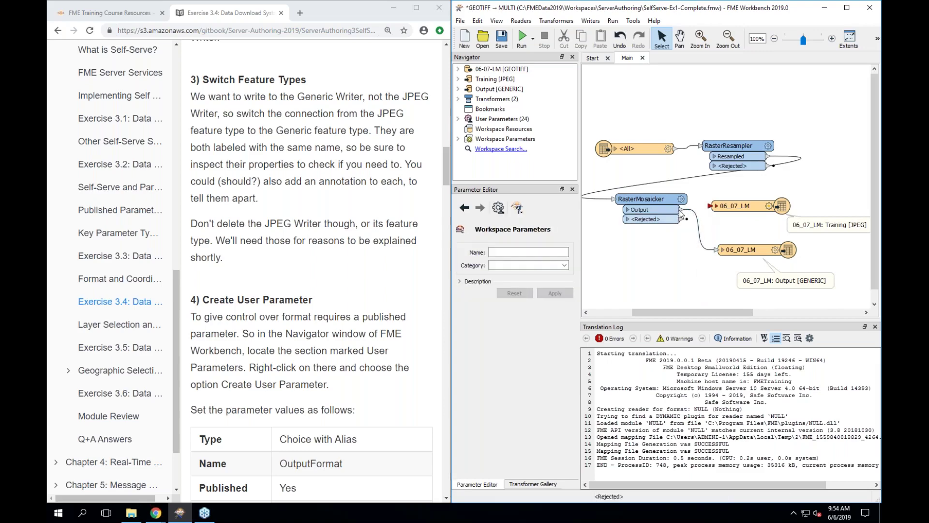
{"action": "left_click", "coordinate": [695, 216]}
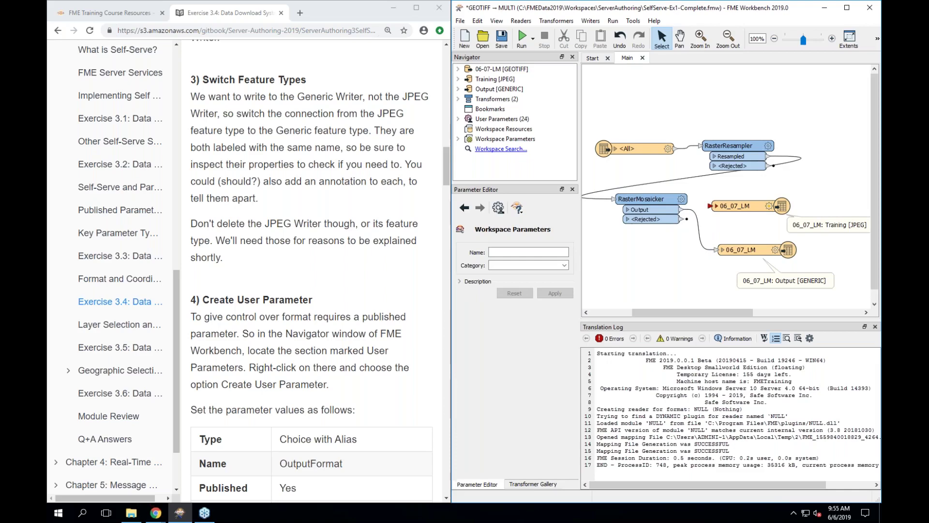
- Compare the parameters and attribute definitions of the JPEG and Generic feature types without changing anything
{"action": "left_click", "coordinate": [769, 205]}
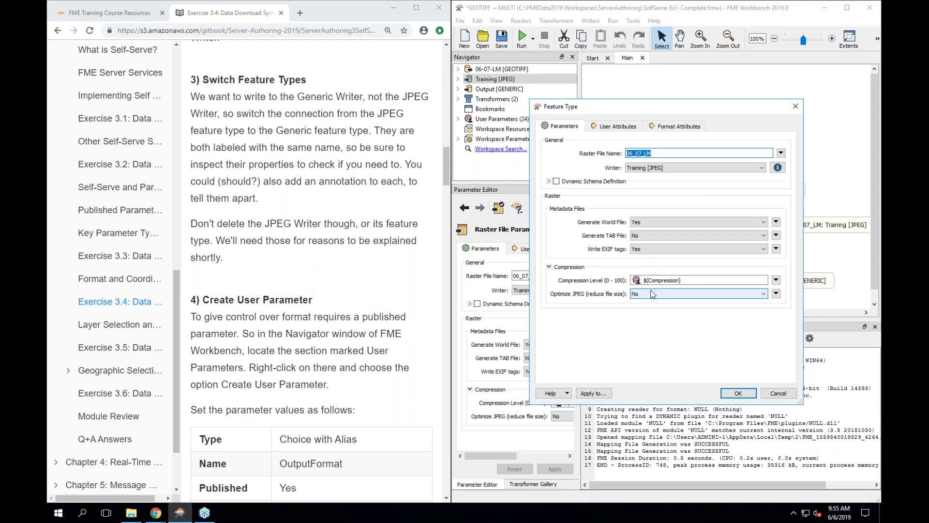
{"action": "left_click", "coordinate": [778, 393]}
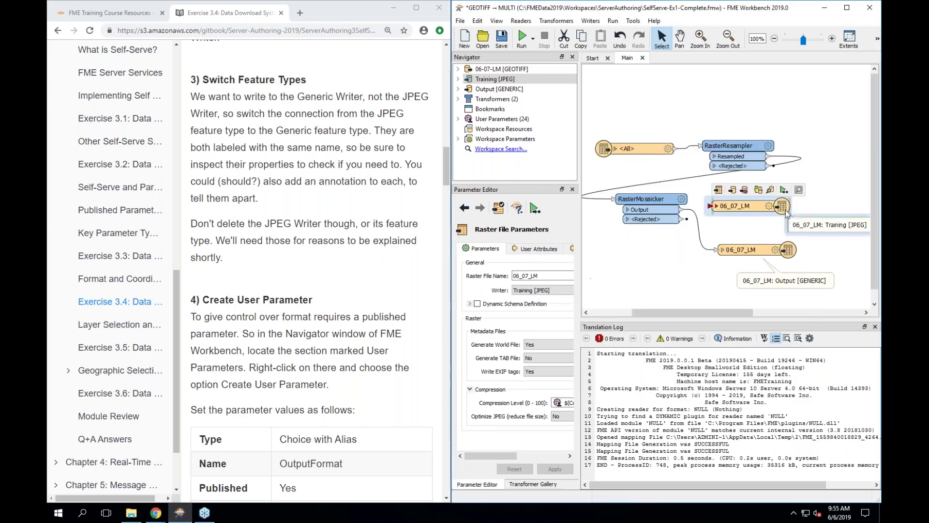
{"action": "double_click", "coordinate": [780, 252]}
{"action": "left_click", "coordinate": [629, 148]}
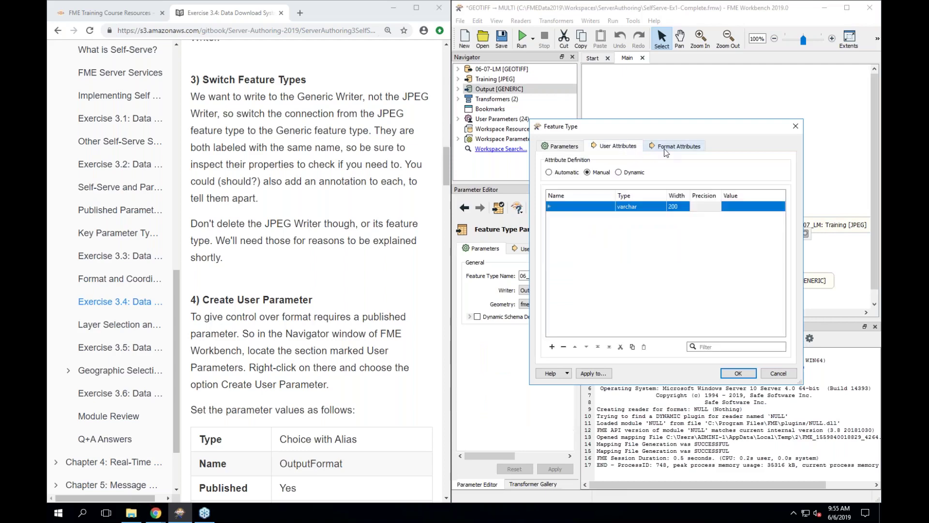
{"action": "left_click", "coordinate": [666, 147]}
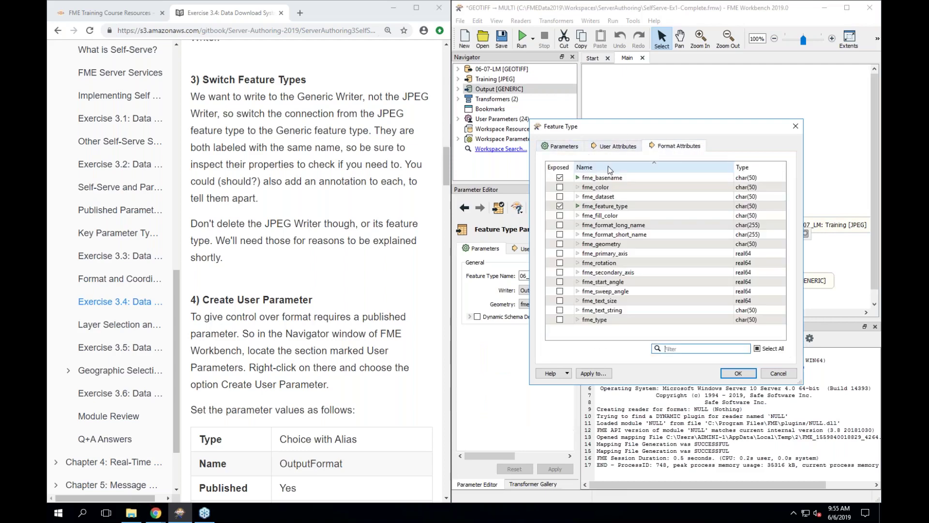
{"action": "left_click", "coordinate": [567, 146]}
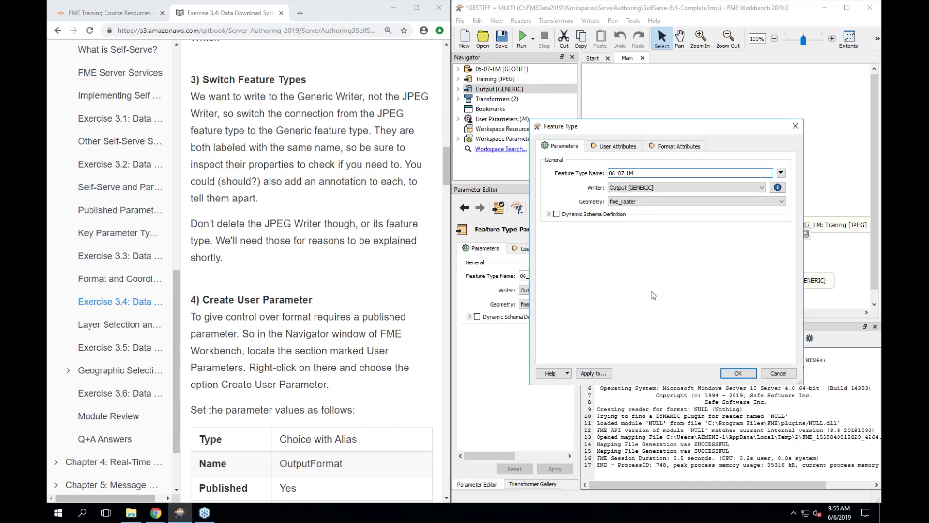
{"action": "left_click", "coordinate": [778, 373]}
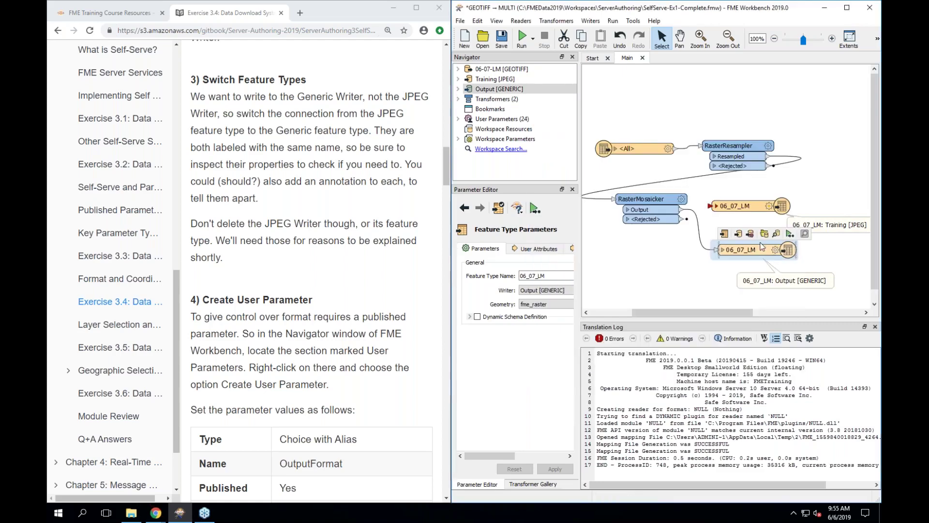
{"action": "left_click", "coordinate": [769, 207]}
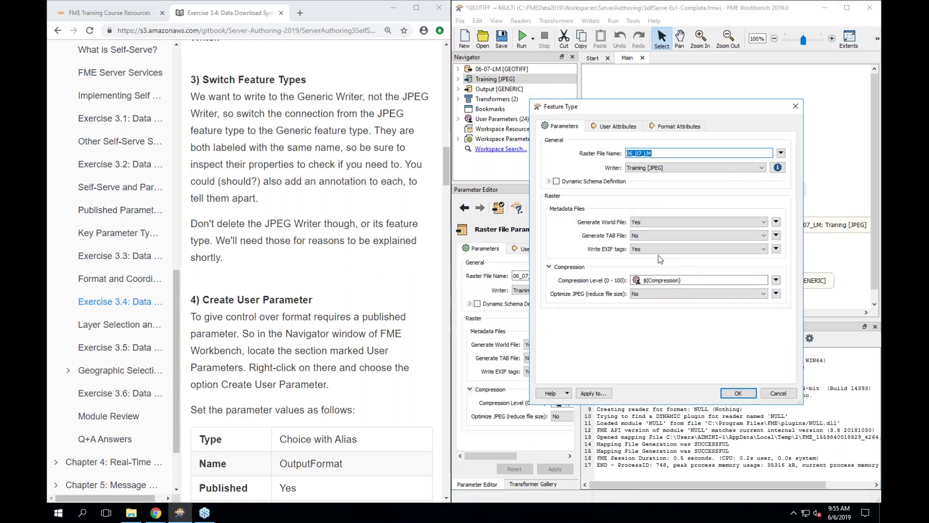
{"action": "left_click", "coordinate": [778, 393]}
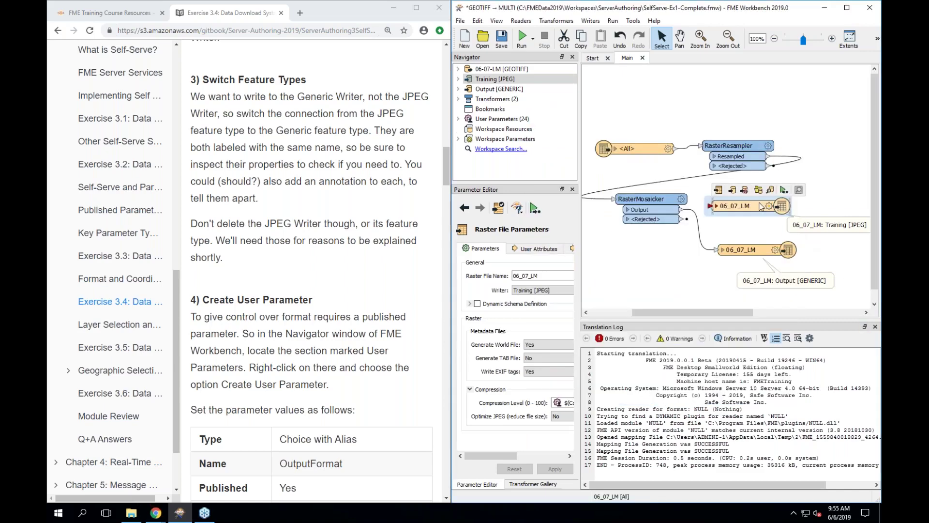
- Align the JPEG feature type directly above the Generic one and check which writer each feature type belongs to
{"action": "left_click_drag", "start_coordinate": [753, 205], "coordinate": [760, 203]}
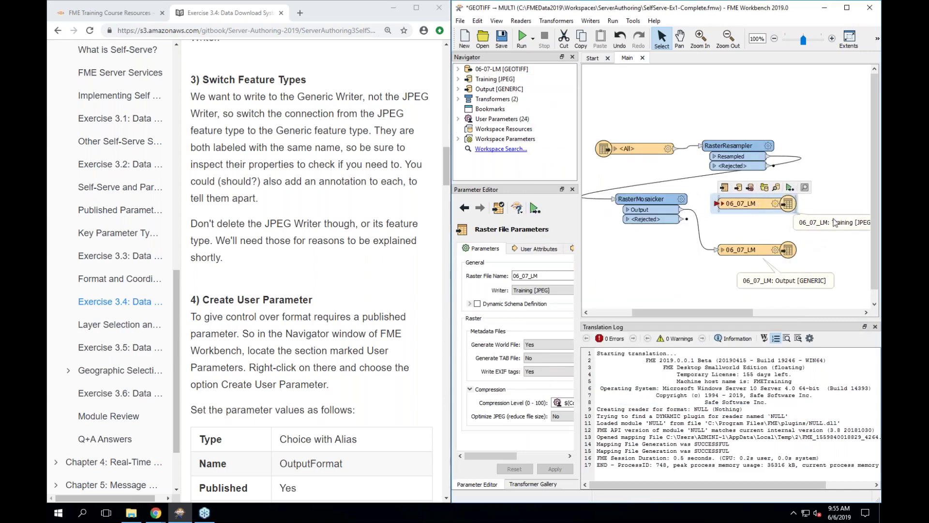
{"action": "left_click", "coordinate": [500, 80]}
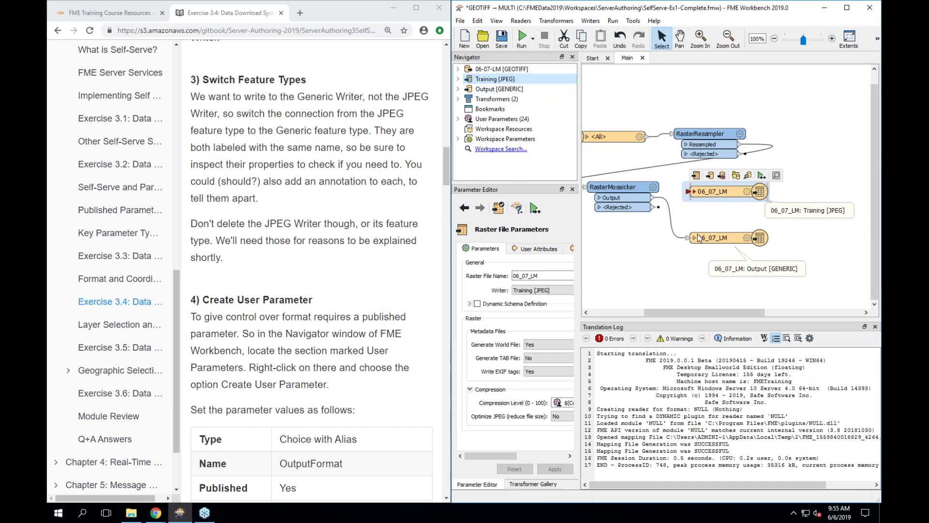
{"action": "left_click", "coordinate": [539, 89]}
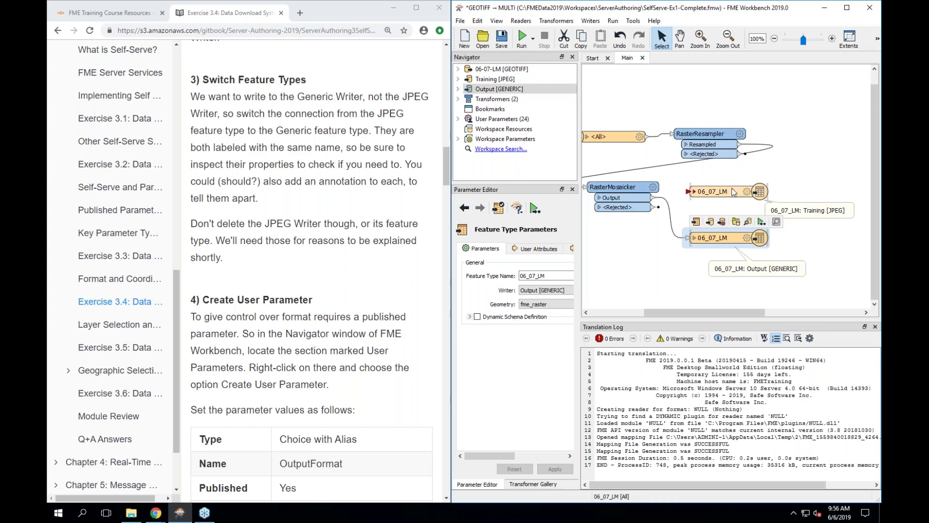
{"action": "mouse_move", "coordinate": [734, 192]}
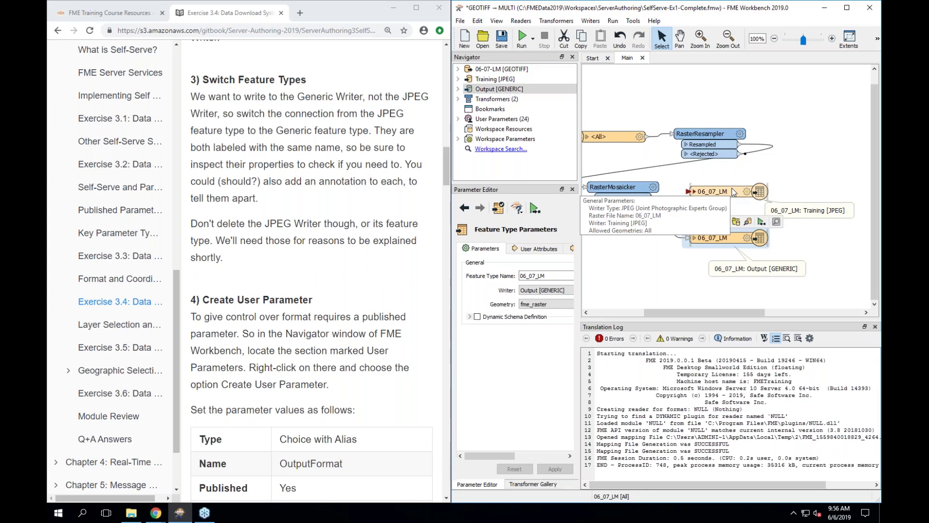
{"action": "left_click", "coordinate": [813, 170]}
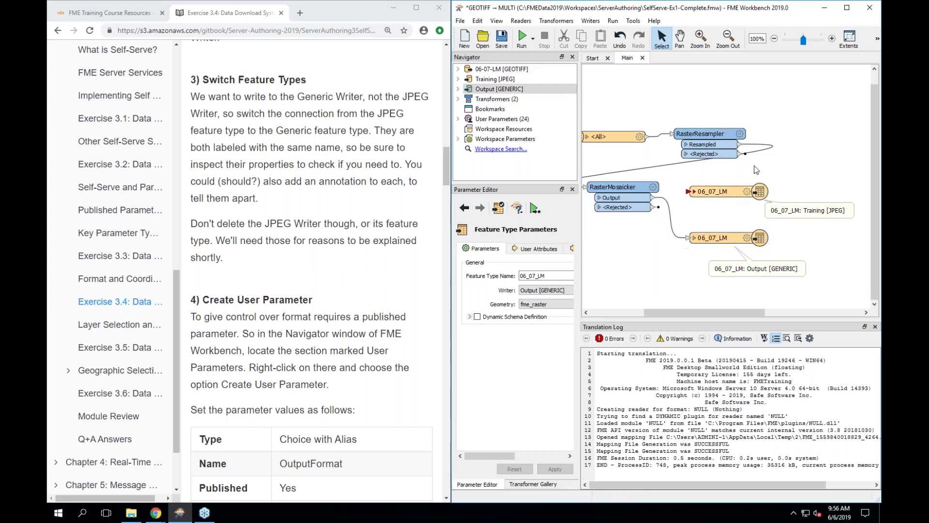
{"action": "left_click", "coordinate": [711, 235]}
{"action": "left_click", "coordinate": [726, 193]}
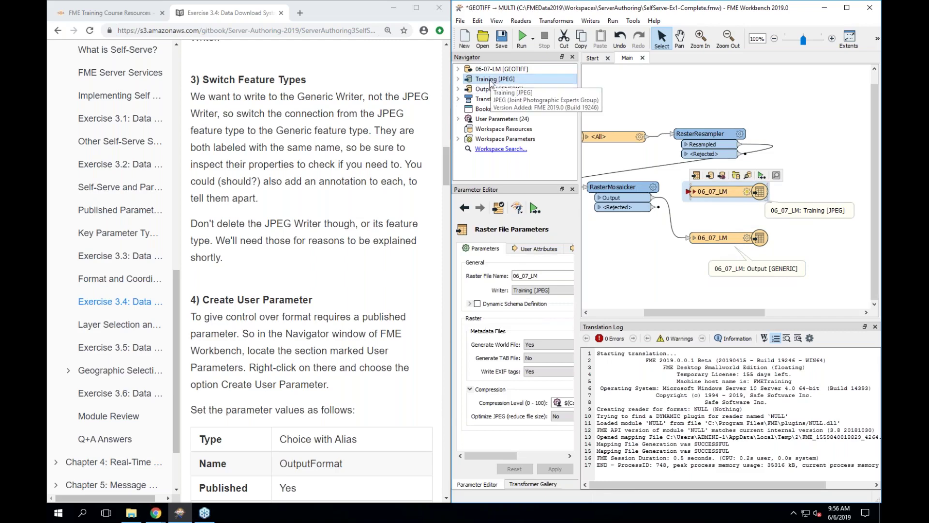
{"action": "left_click", "coordinate": [673, 285]}
{"action": "left_click", "coordinate": [715, 237]}
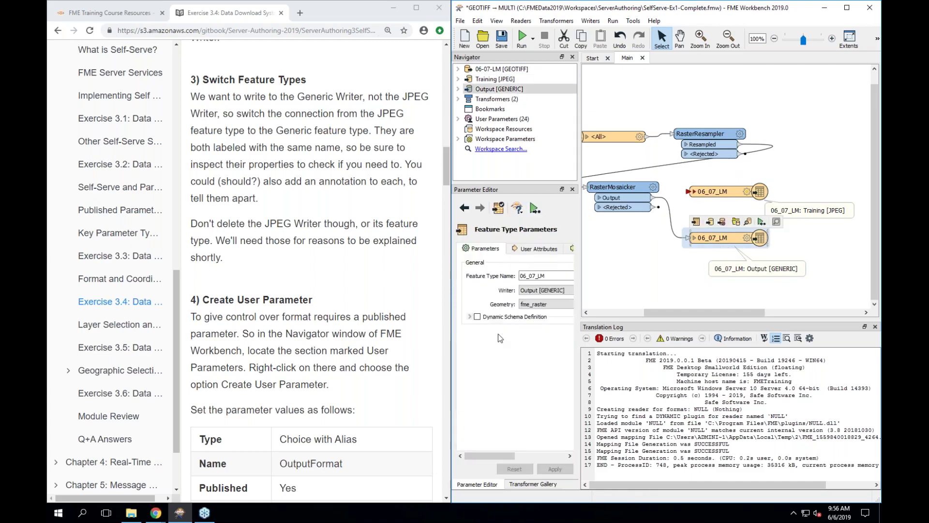
- Read the Create User Parameter instructions, enlarge the Navigator and expand the published user parameters down to FORMAT_GENERIC
{"action": "left_click", "coordinate": [392, 319]}
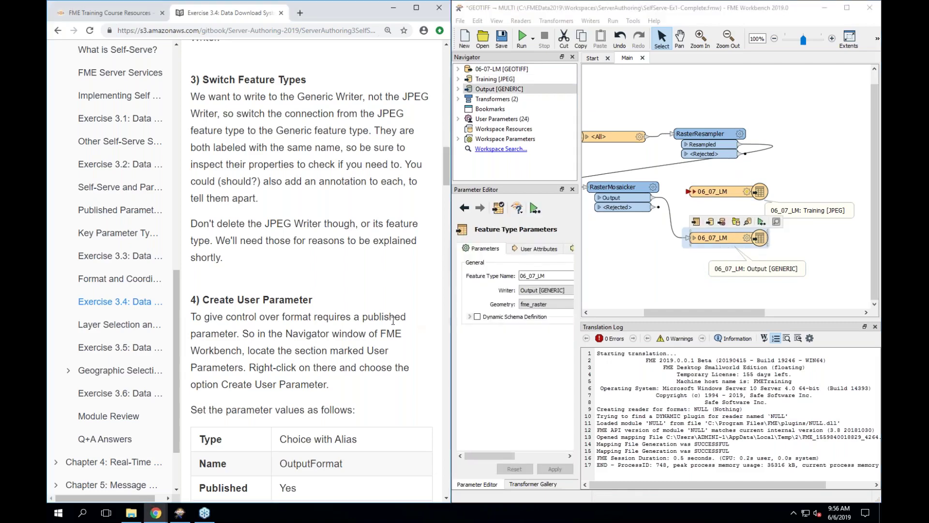
{"action": "scroll", "coordinate": [393, 320], "scroll_direction": "down", "scroll_amount": 3}
{"action": "scroll", "coordinate": [393, 320], "scroll_direction": "down", "scroll_amount": 2}
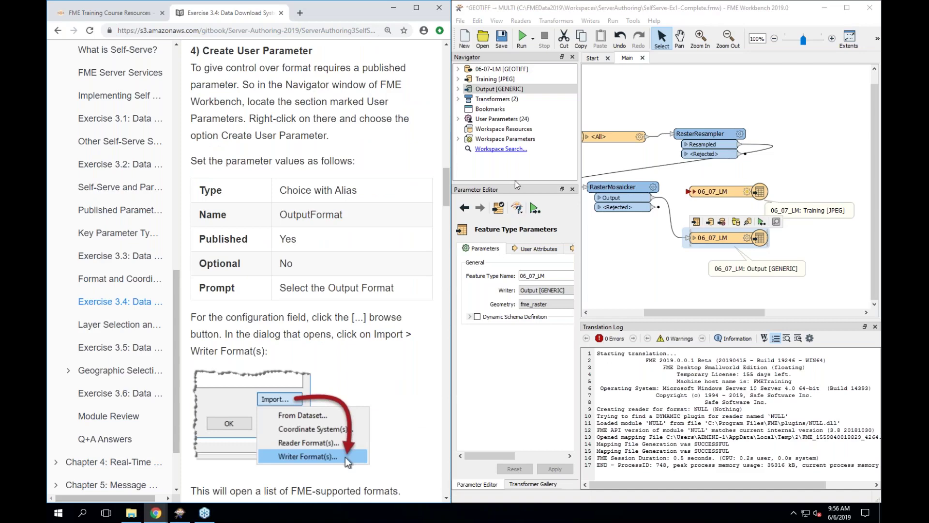
{"action": "left_click_drag", "start_coordinate": [515, 181], "coordinate": [528, 310]}
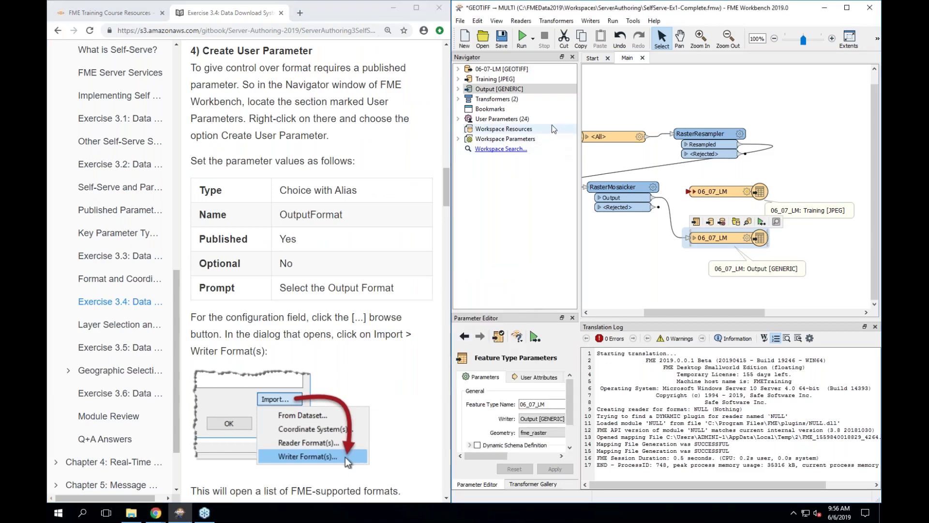
{"action": "left_click", "coordinate": [459, 120]}
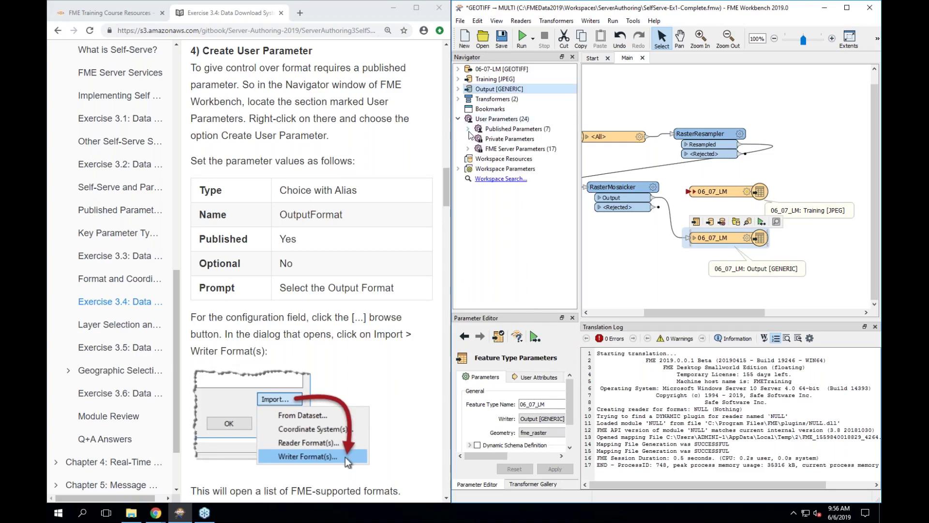
{"action": "left_click", "coordinate": [468, 129]}
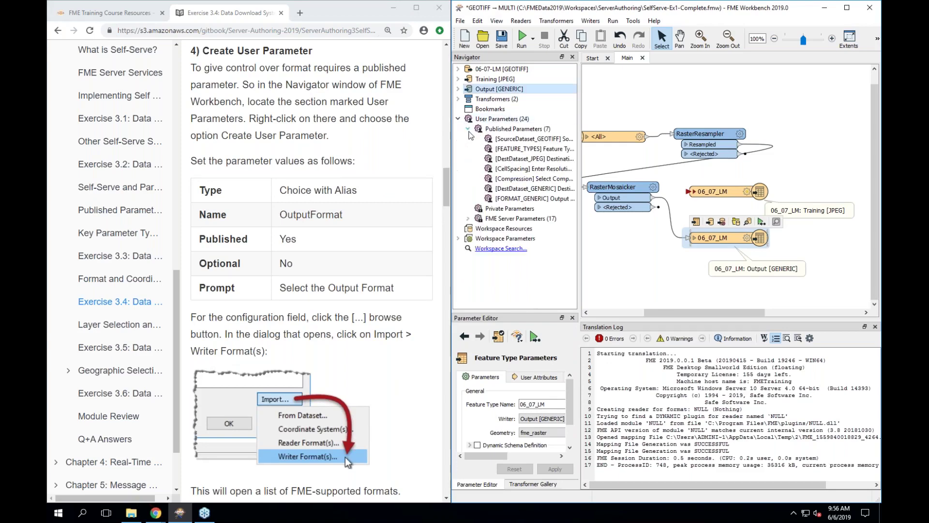
{"action": "left_click", "coordinate": [518, 200]}
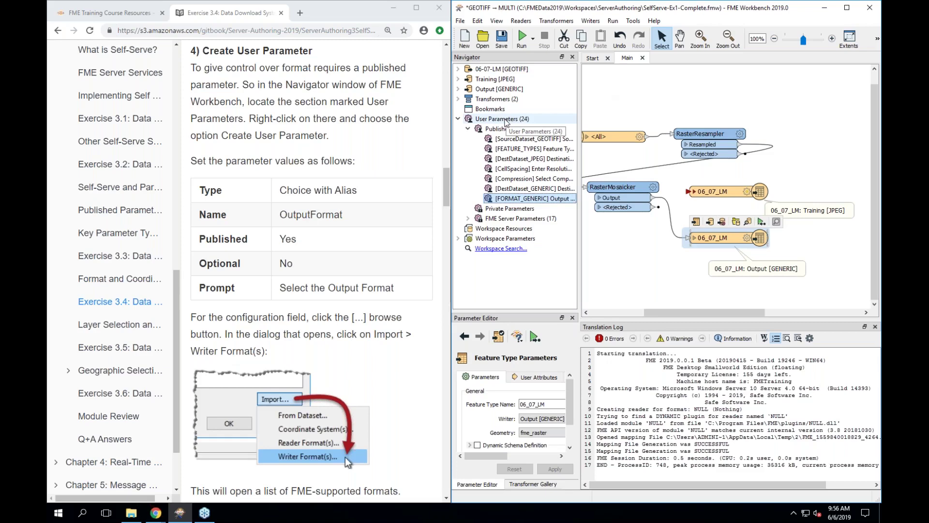
- Start creating a new user parameter and set its type to Choice with Alias
{"action": "right_click", "coordinate": [505, 121]}
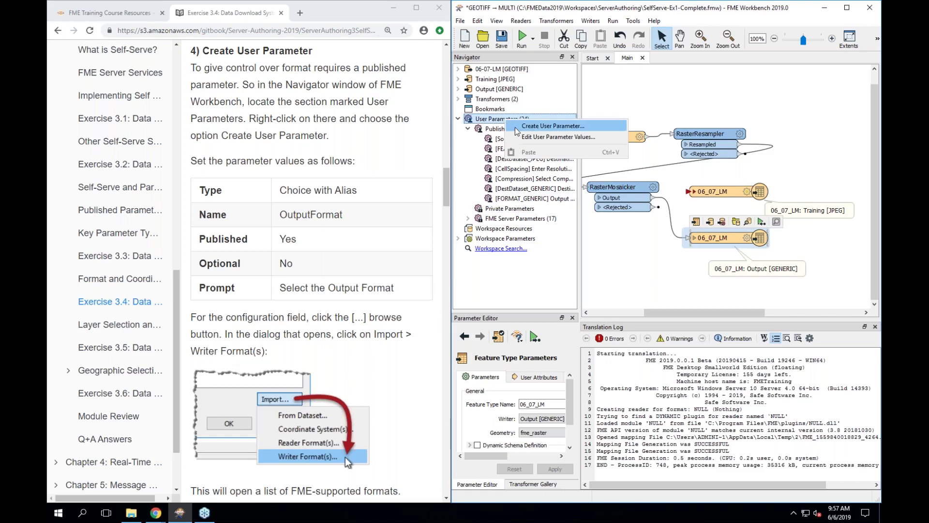
{"action": "left_click", "coordinate": [516, 127]}
{"action": "left_click_drag", "start_coordinate": [612, 201], "coordinate": [600, 149]}
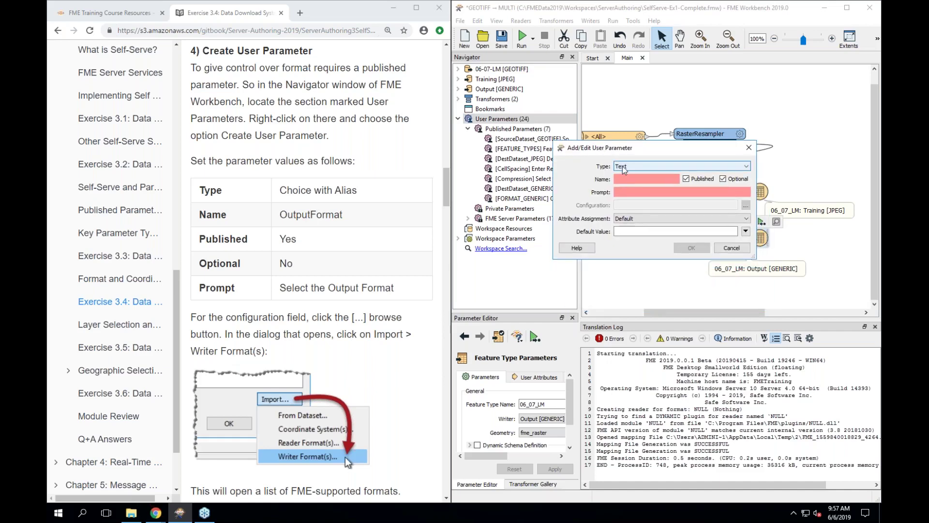
{"action": "left_click", "coordinate": [623, 167]}
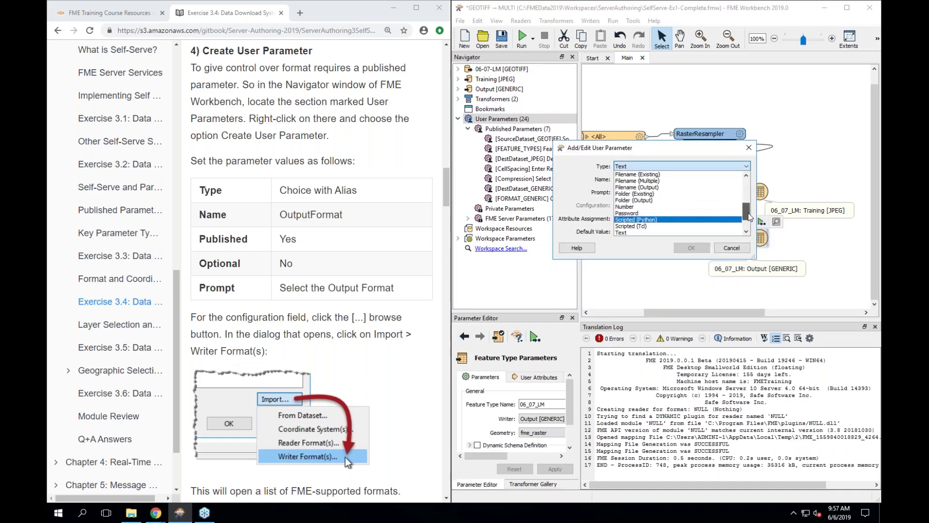
{"action": "left_click_drag", "start_coordinate": [749, 216], "coordinate": [748, 196]}
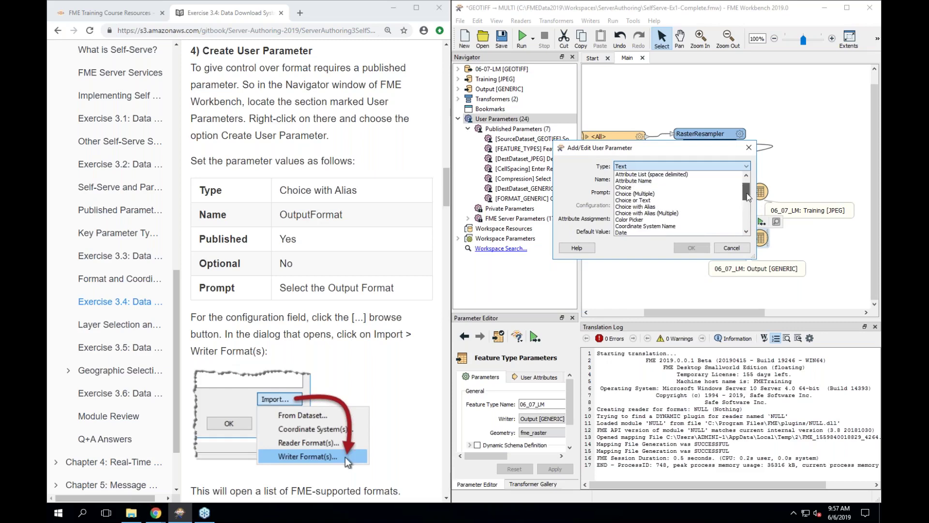
{"action": "left_click", "coordinate": [654, 207]}
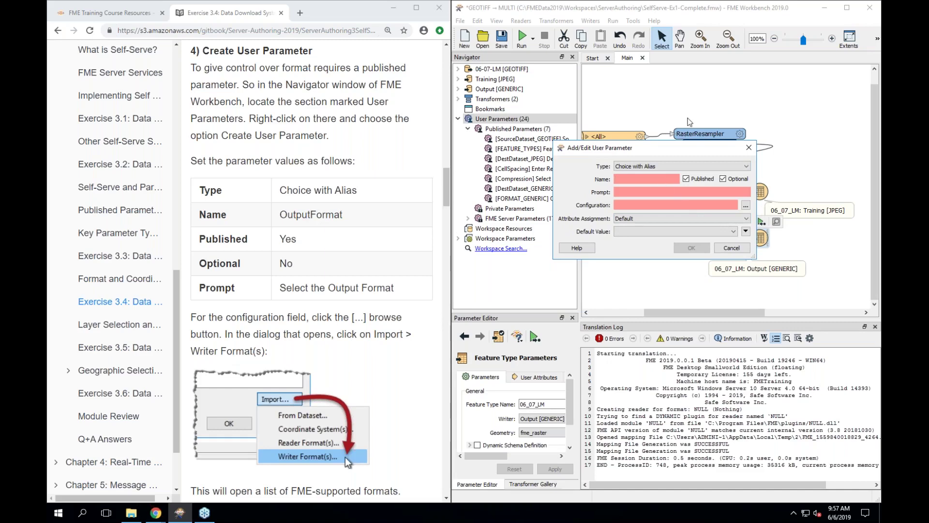
- Name the parameter OutputFormat, make it non-optional, and set its prompt to "Select the Output Format"
{"action": "type", "text": "Outp"}
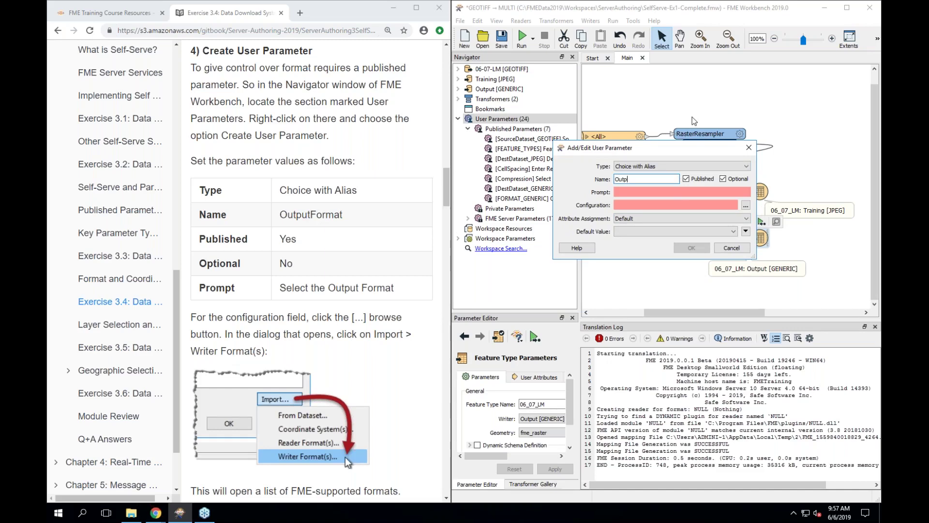
{"action": "type", "text": "utFormat"}
{"action": "left_click", "coordinate": [723, 178]}
{"action": "key", "text": "Tab"}
{"action": "type", "text": "Select the Ou"}
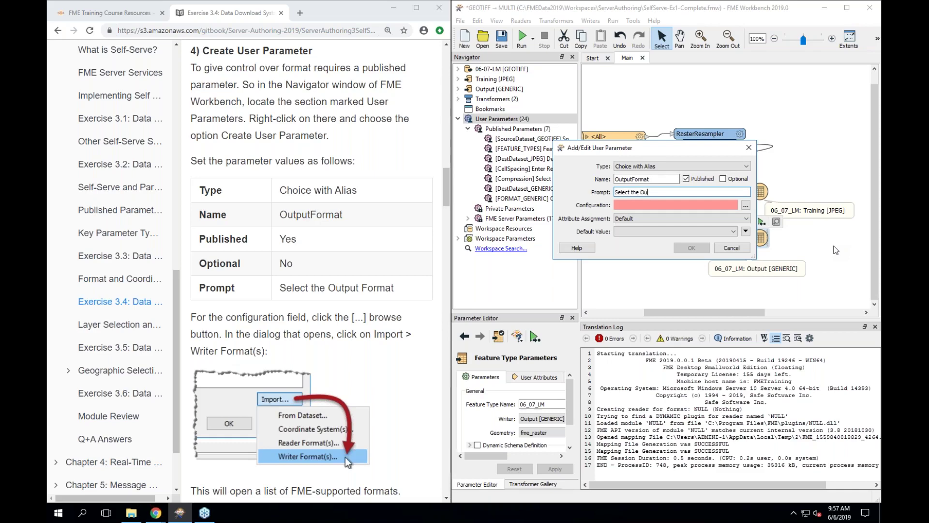
{"action": "type", "text": "tput Format"}
- Open the parameter's configuration for editing and bring up the list of writer formats to import as choices
{"action": "scroll", "coordinate": [390, 328], "scroll_direction": "down", "scroll_amount": 3}
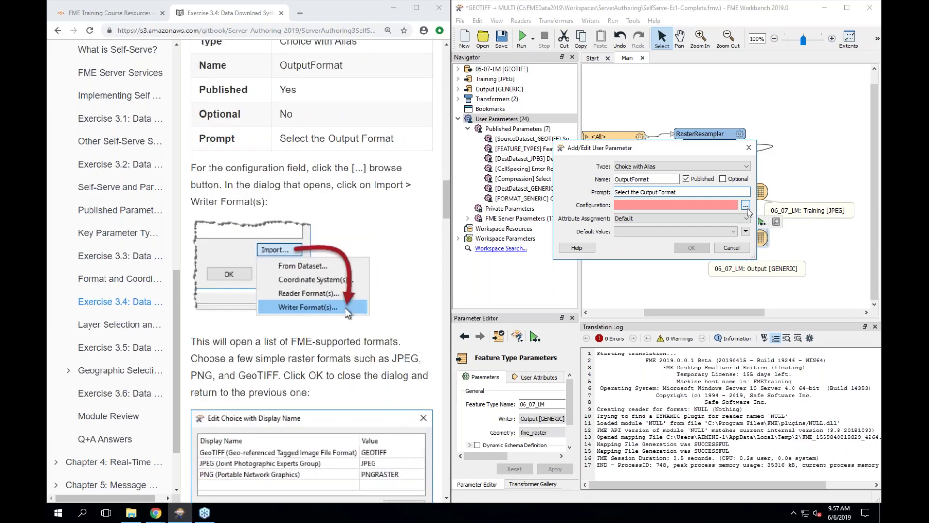
{"action": "left_click", "coordinate": [747, 209]}
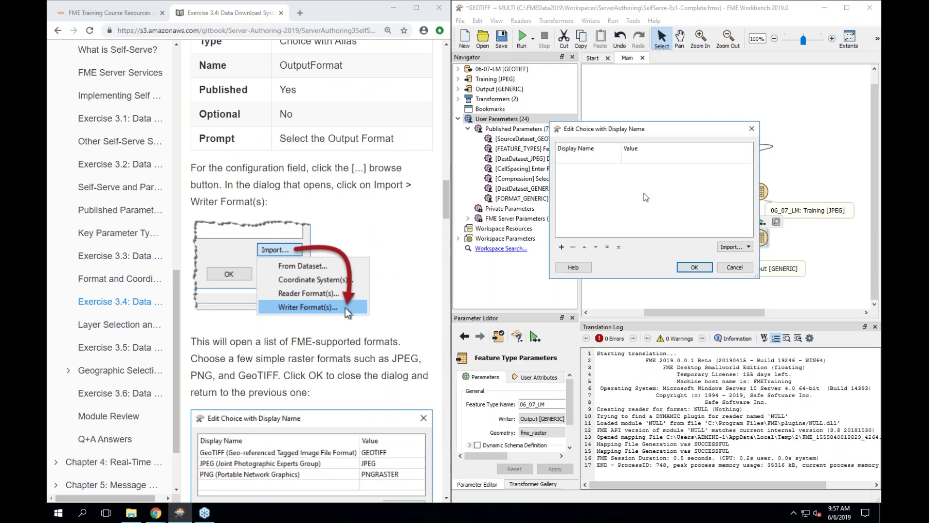
{"action": "left_click", "coordinate": [645, 158]}
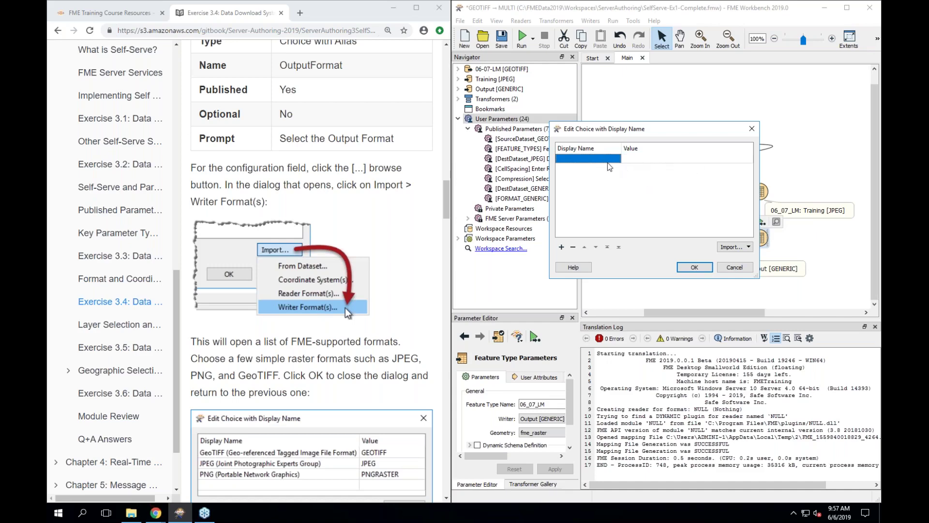
{"action": "left_click", "coordinate": [636, 160]}
{"action": "left_click", "coordinate": [570, 160]}
{"action": "left_click_drag", "start_coordinate": [621, 148], "coordinate": [629, 148]}
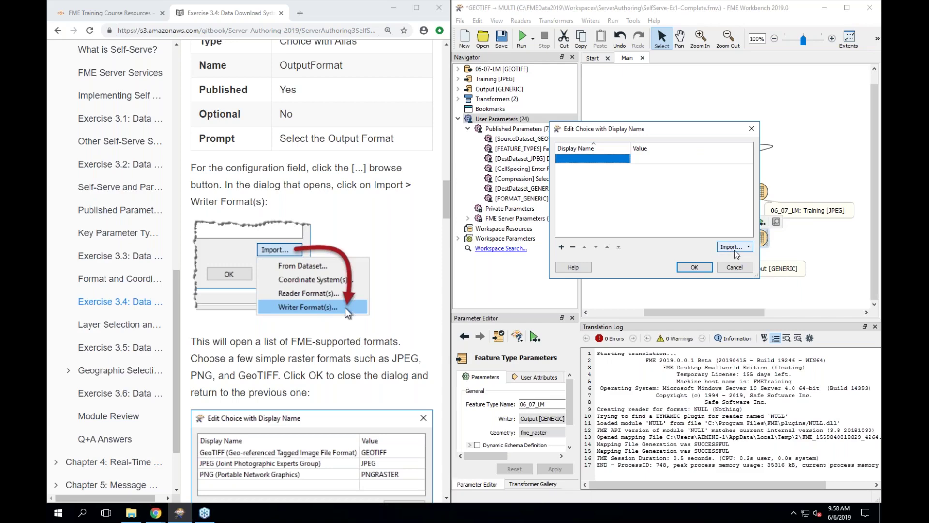
{"action": "left_click", "coordinate": [748, 248]}
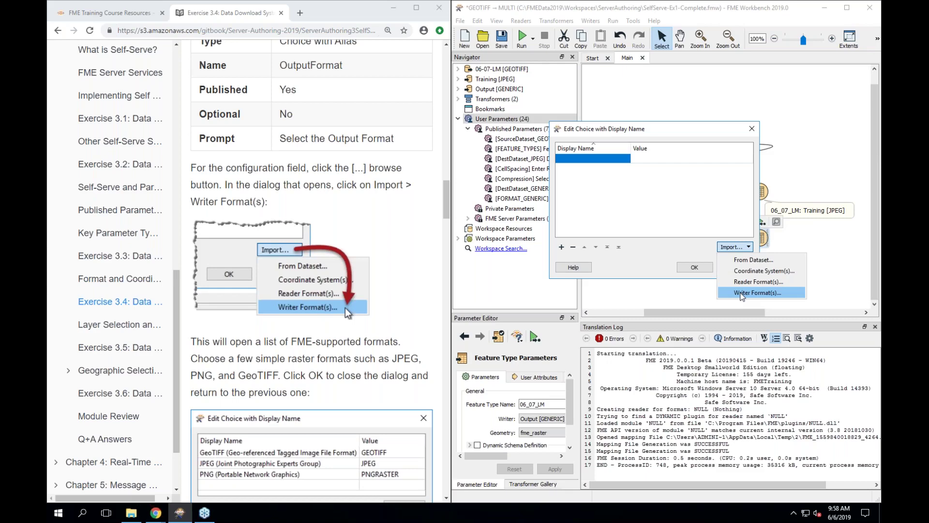
{"action": "left_click", "coordinate": [742, 293]}
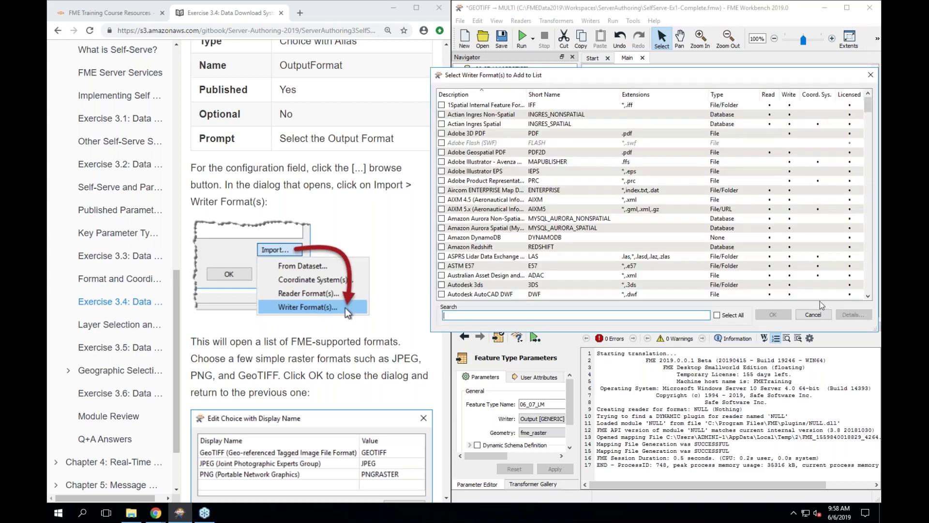
{"action": "left_click_drag", "start_coordinate": [557, 78], "coordinate": [514, 65]}
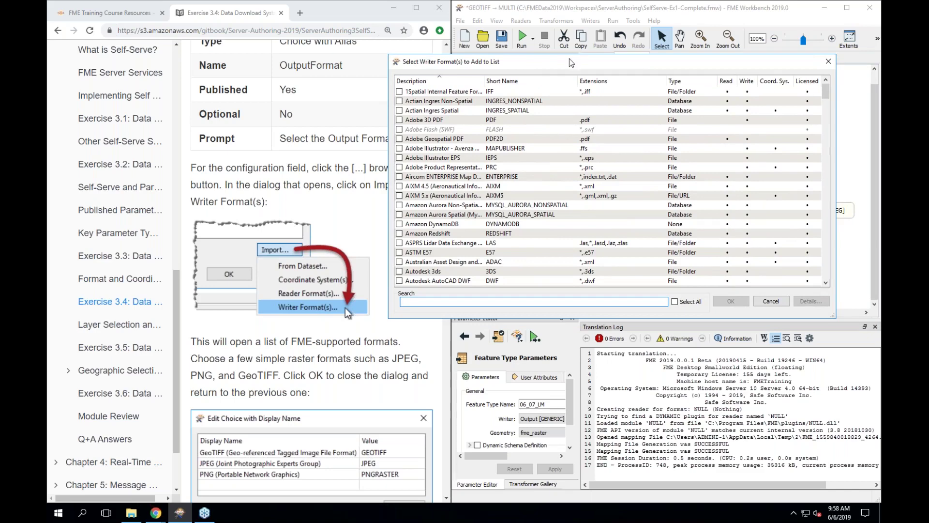
{"action": "left_click_drag", "start_coordinate": [573, 65], "coordinate": [613, 67]}
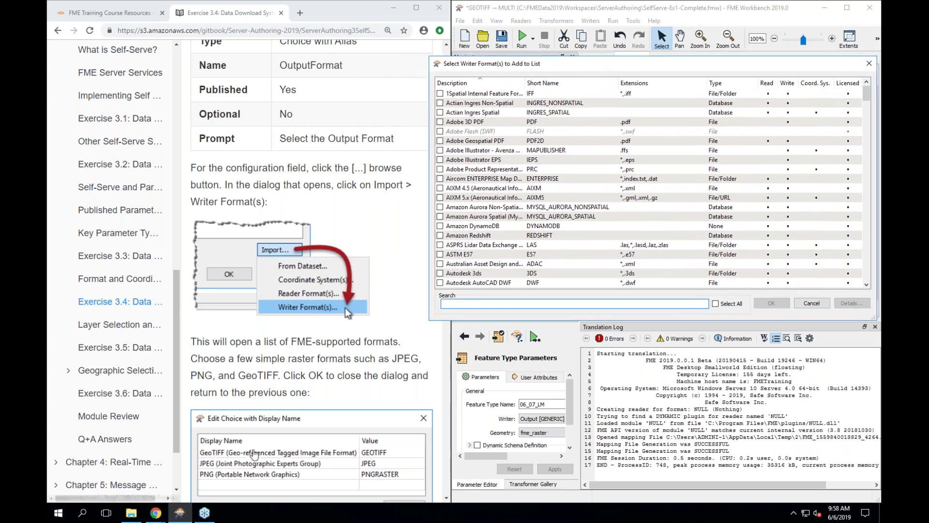
- Find and mark the GeoTIFF (GEOTIFF) and JPEG (JPEG) writer formats for import
{"action": "scroll", "coordinate": [252, 458], "scroll_direction": "down", "scroll_amount": 4}
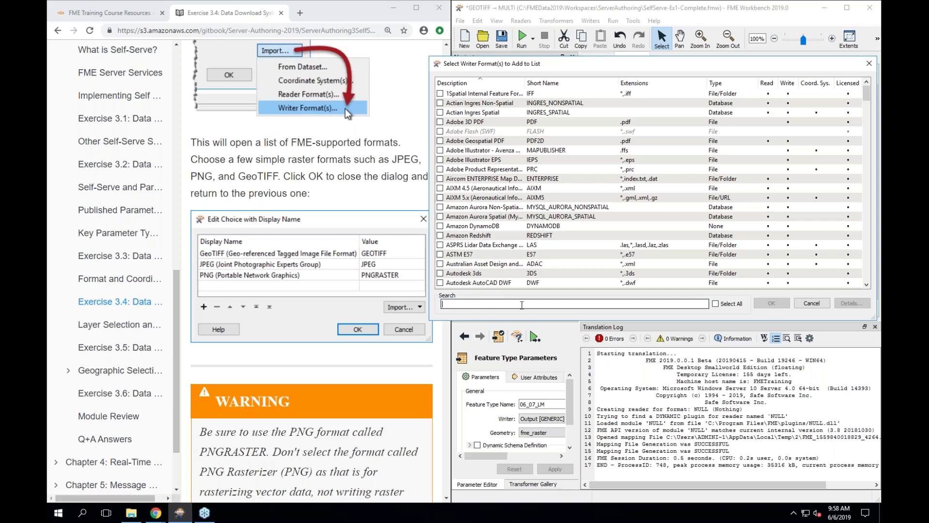
{"action": "type", "text": "geotiff"}
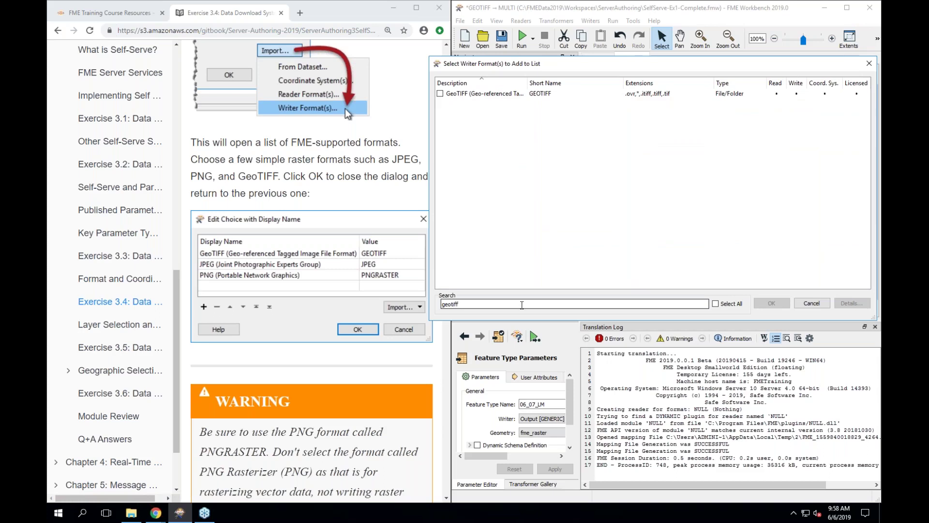
{"action": "left_click", "coordinate": [441, 94]}
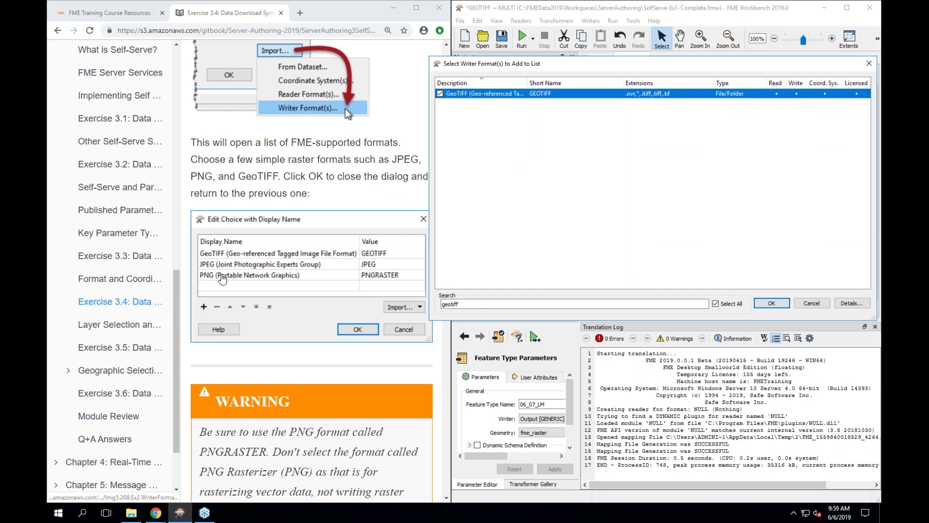
{"action": "double_click", "coordinate": [533, 305]}
{"action": "type", "text": "jpeg"}
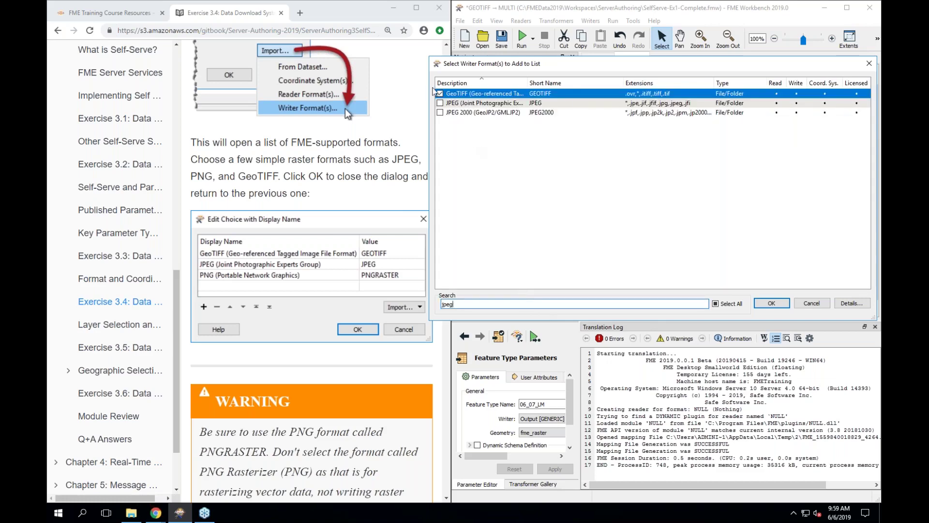
{"action": "left_click", "coordinate": [440, 104]}
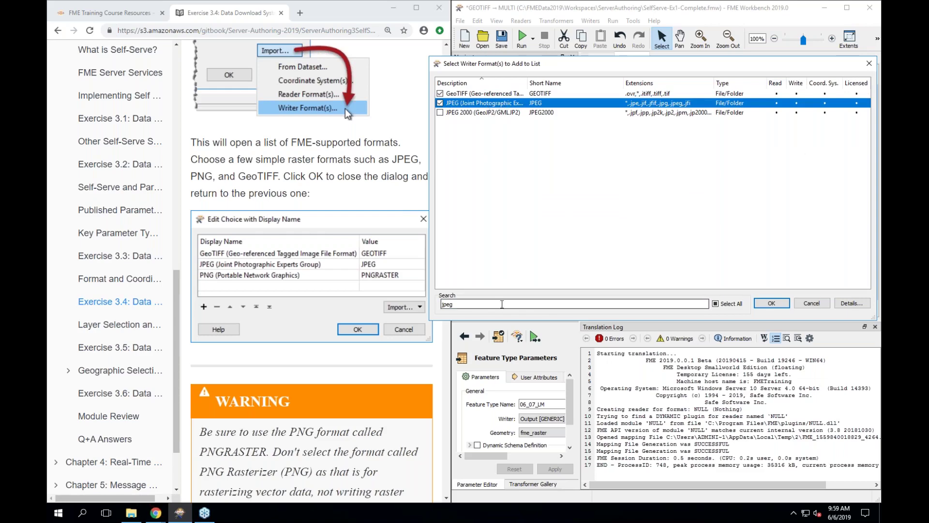
- Also mark PNG (Portable Network Graphics) with short name PNGRASTER, and import the three marked formats into the choice list
{"action": "double_click", "coordinate": [502, 304]}
{"action": "type", "text": "png"}
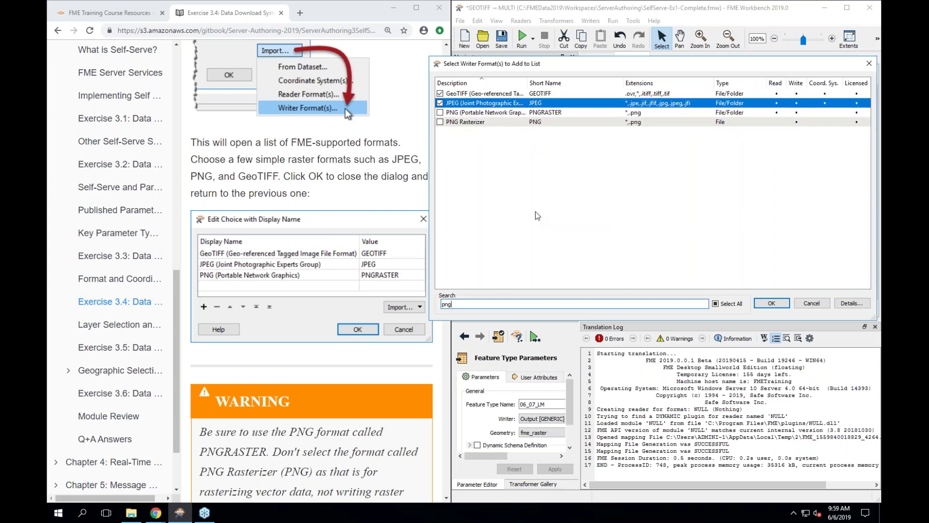
{"action": "left_click", "coordinate": [440, 113]}
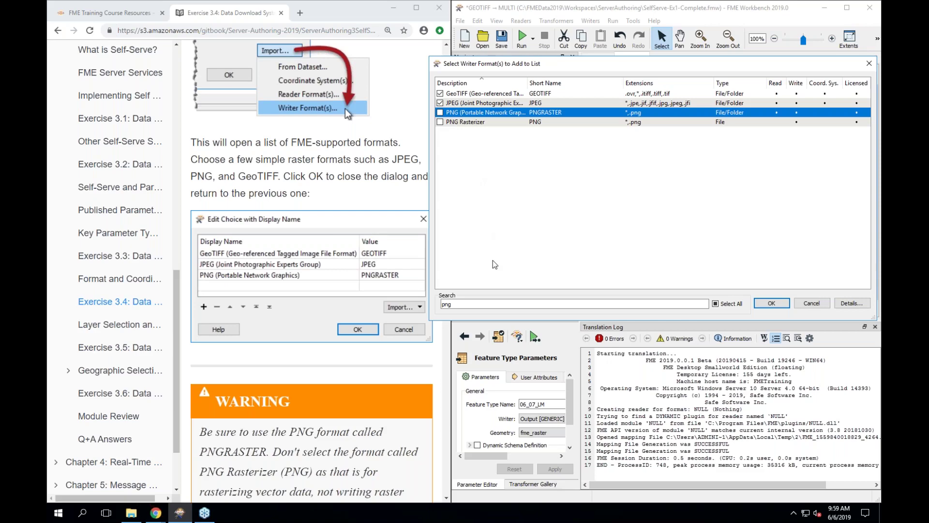
{"action": "left_click", "coordinate": [456, 304]}
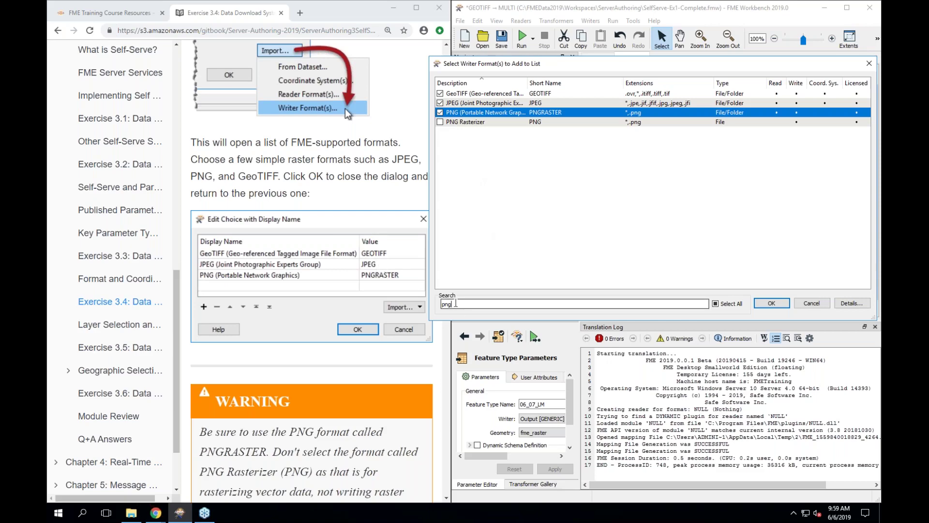
{"action": "type", "text": "("}
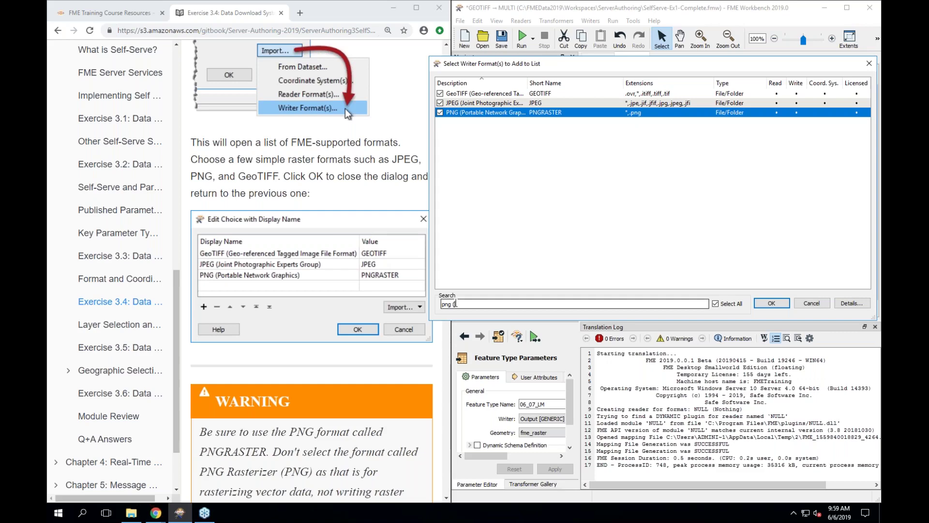
{"action": "key", "text": "BackSpace"}
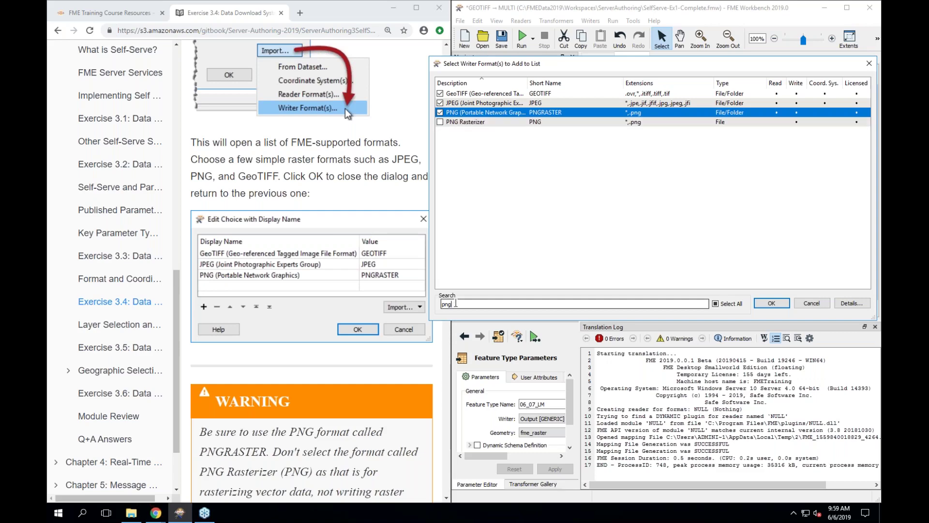
{"action": "left_click", "coordinate": [456, 95]}
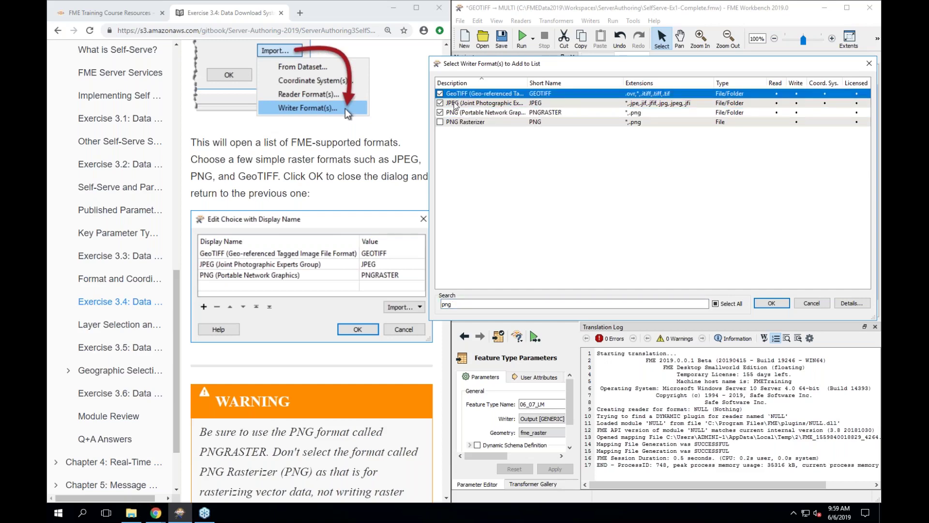
{"action": "left_click", "coordinate": [456, 104]}
{"action": "left_click", "coordinate": [460, 115]}
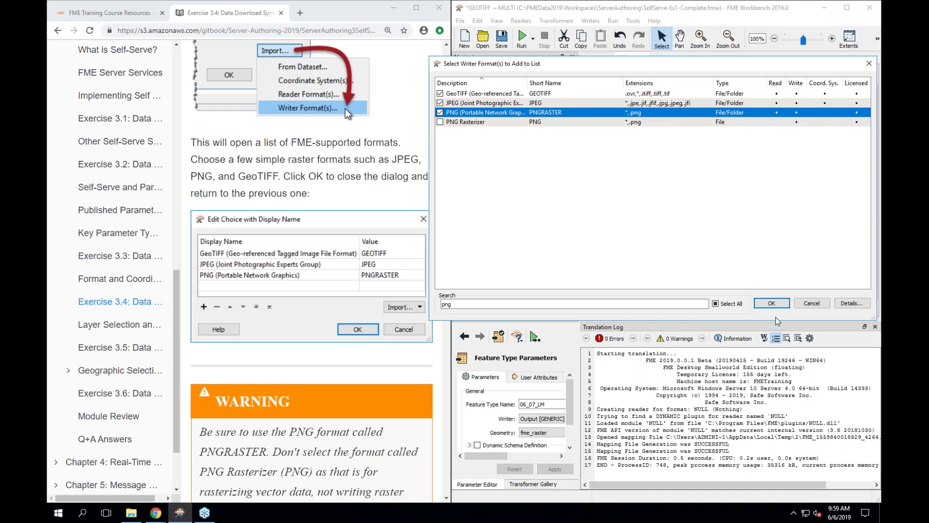
{"action": "left_click", "coordinate": [765, 303]}
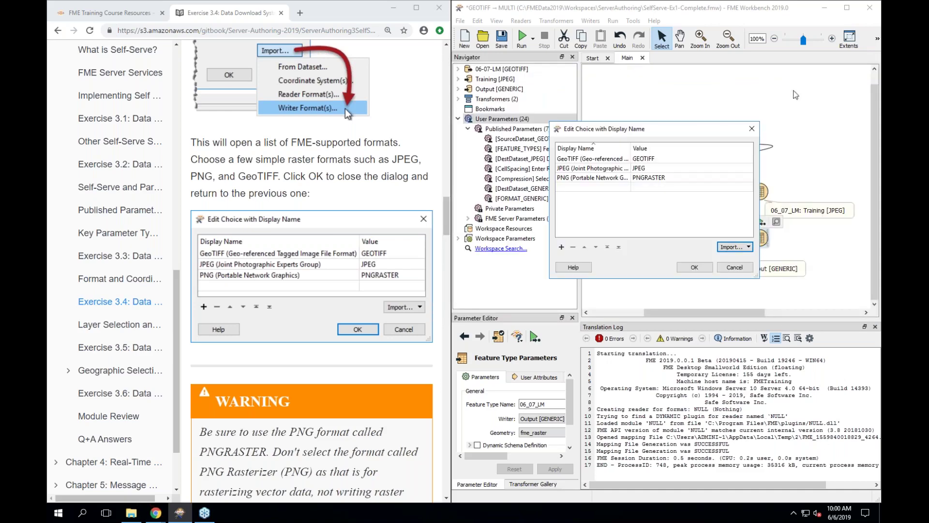
- Widen the choice list to read the full display names and check that the GeoTIFF display name can be edited
{"action": "left_click_drag", "start_coordinate": [550, 172], "coordinate": [503, 172]}
{"action": "left_click_drag", "start_coordinate": [603, 151], "coordinate": [632, 151]}
{"action": "left_click", "coordinate": [583, 163]}
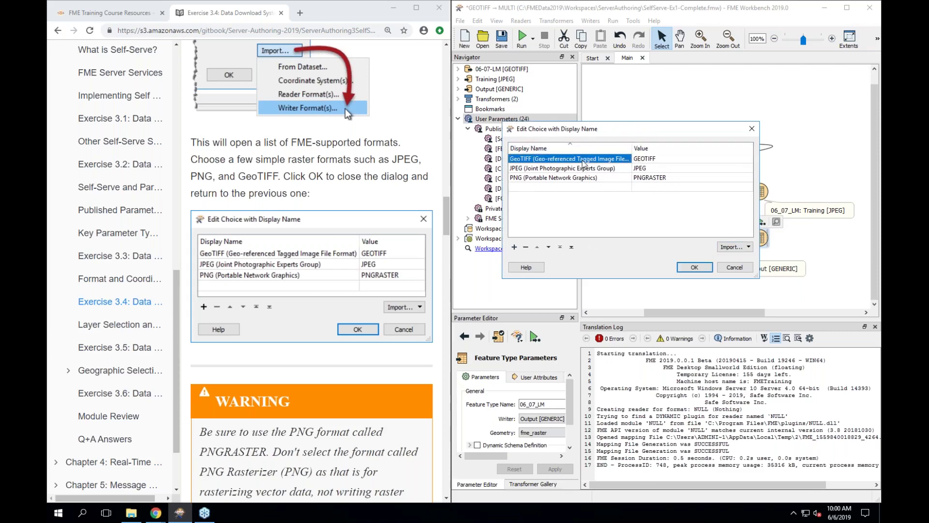
{"action": "left_click", "coordinate": [583, 163]}
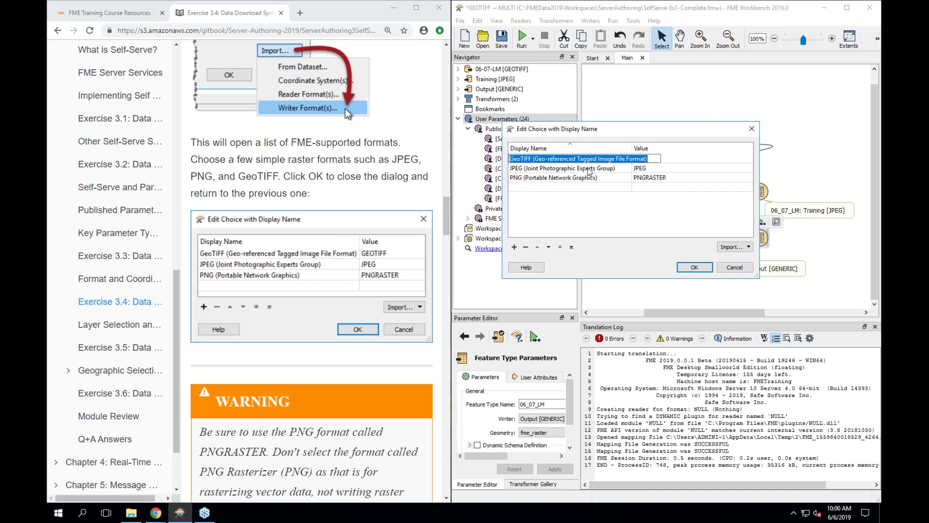
{"action": "left_click", "coordinate": [569, 158]}
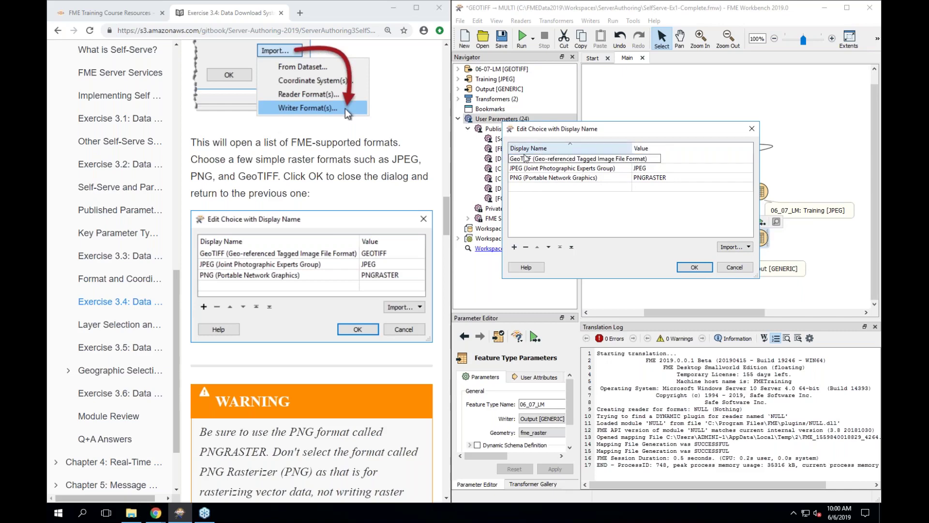
{"action": "left_click_drag", "start_coordinate": [532, 158], "coordinate": [645, 159]}
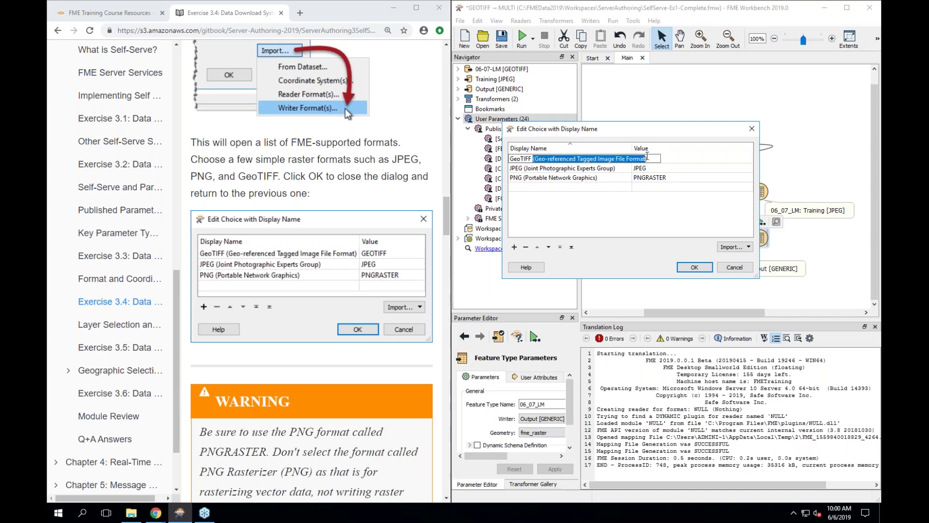
{"action": "left_click", "coordinate": [647, 158]}
{"action": "left_click", "coordinate": [626, 207]}
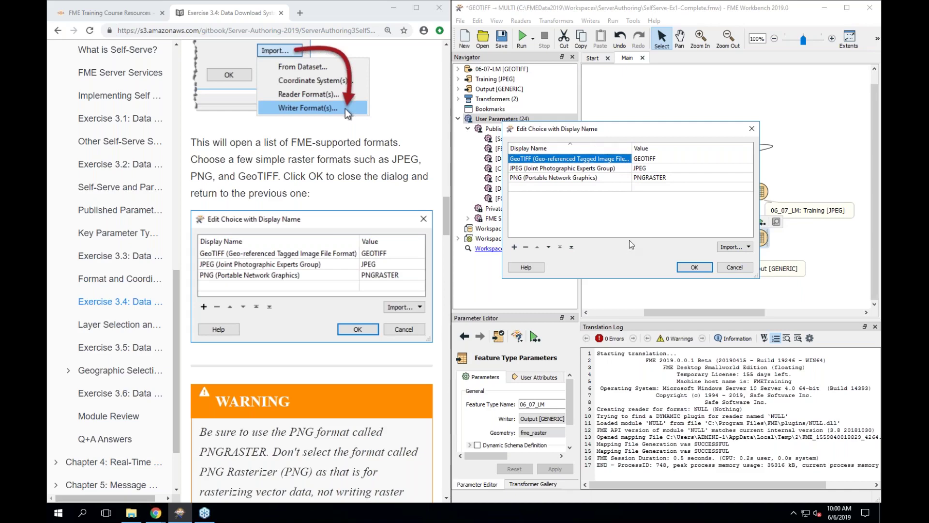
- Accept the format choices and create the OutputFormat user parameter
{"action": "left_click", "coordinate": [693, 268]}
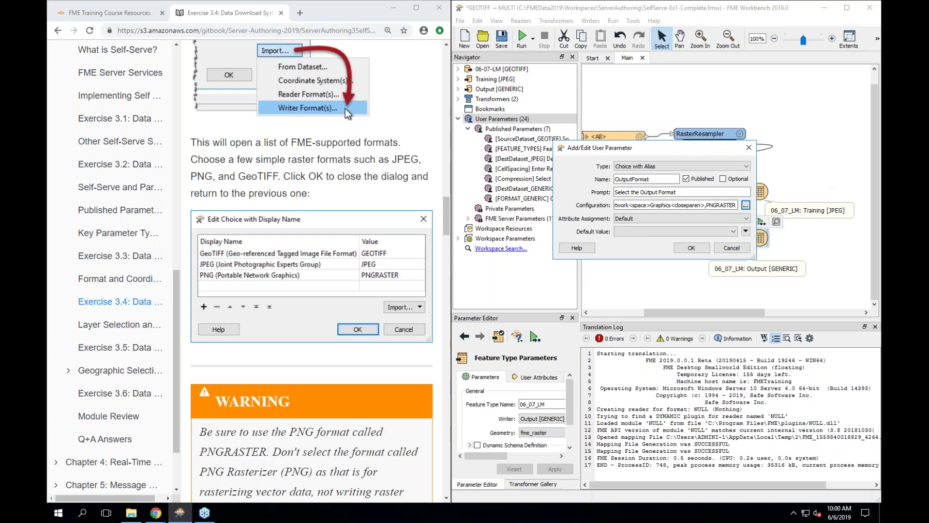
{"action": "left_click", "coordinate": [690, 248]}
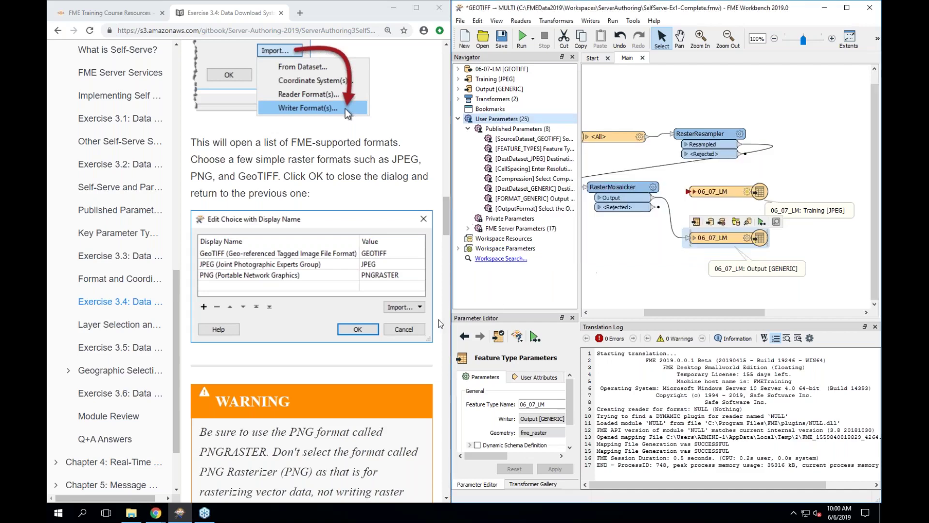
- Widen the Navigator, expand the Output [GENERIC] writer and its parameters, and select its Output Format parameter
{"action": "scroll", "coordinate": [437, 324], "scroll_direction": "down", "scroll_amount": 8}
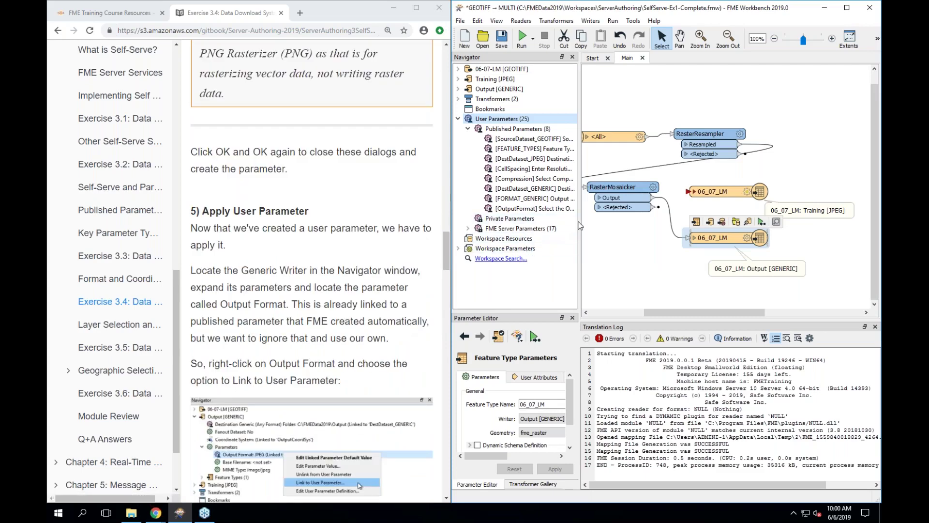
{"action": "left_click_drag", "start_coordinate": [579, 225], "coordinate": [650, 229]}
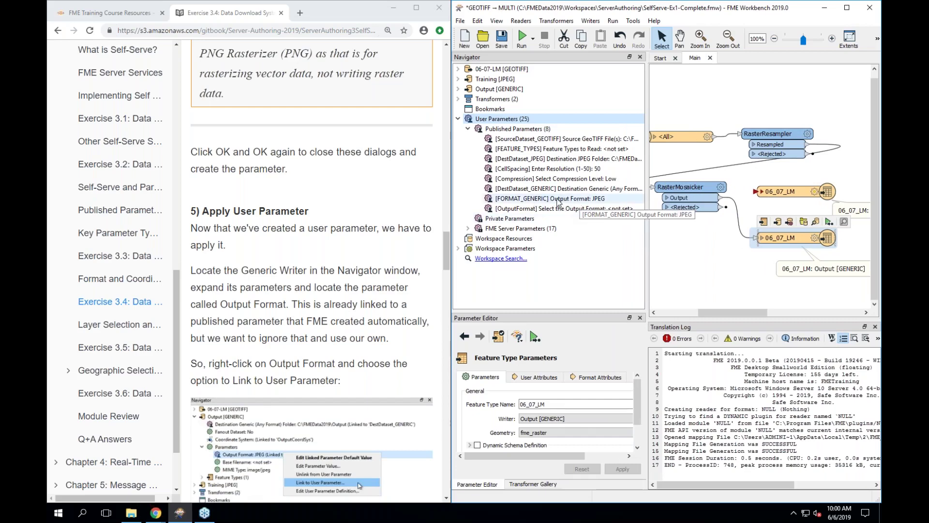
{"action": "left_click", "coordinate": [535, 208]}
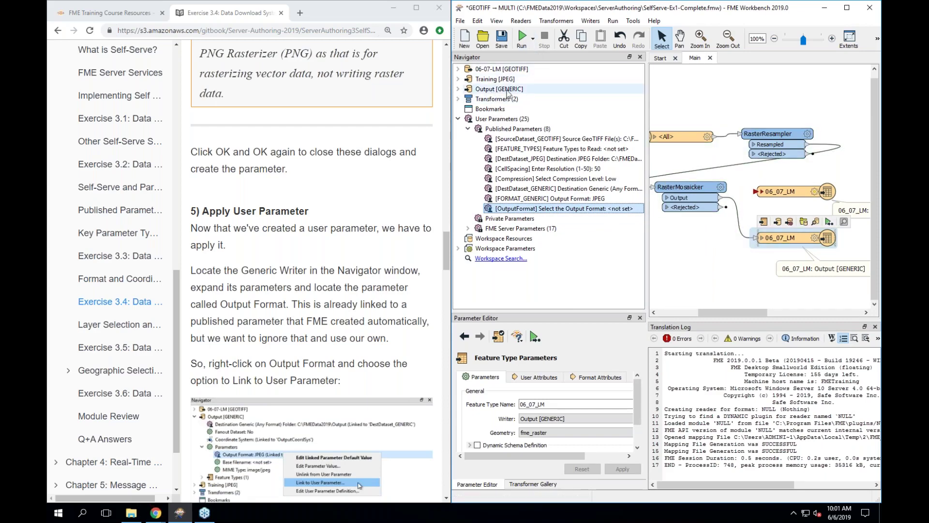
{"action": "left_click", "coordinate": [458, 89]}
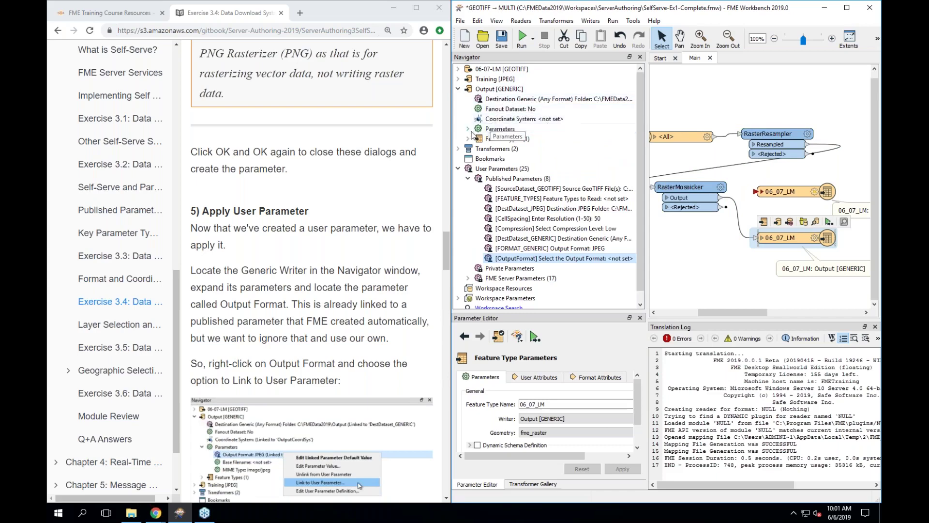
{"action": "left_click", "coordinate": [467, 130]}
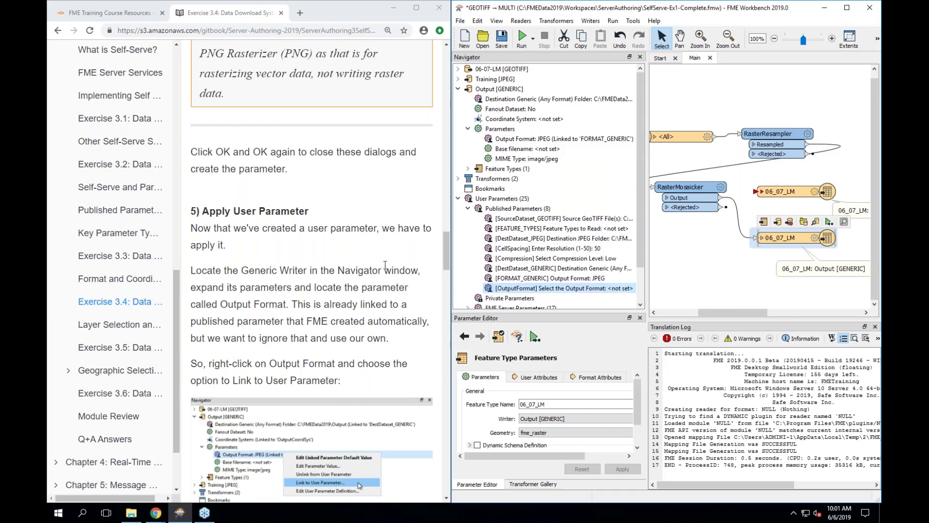
{"action": "left_click", "coordinate": [542, 140]}
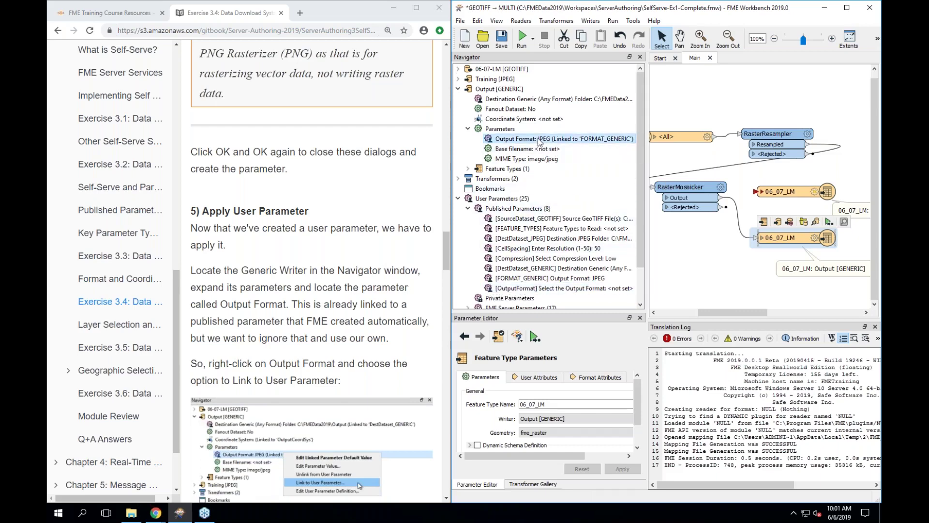
- Link the Generic writer's Output Format parameter to the OutputFormat user parameter
{"action": "right_click", "coordinate": [513, 140]}
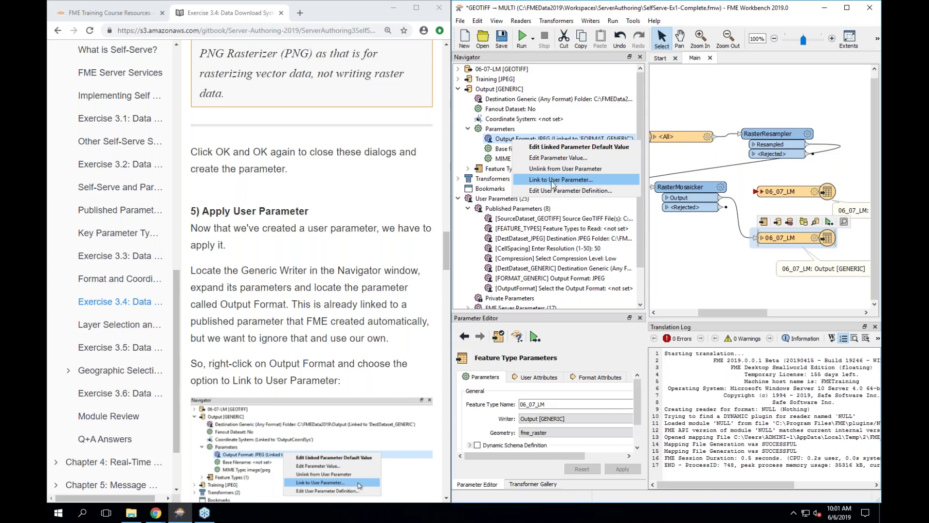
{"action": "left_click", "coordinate": [602, 180]}
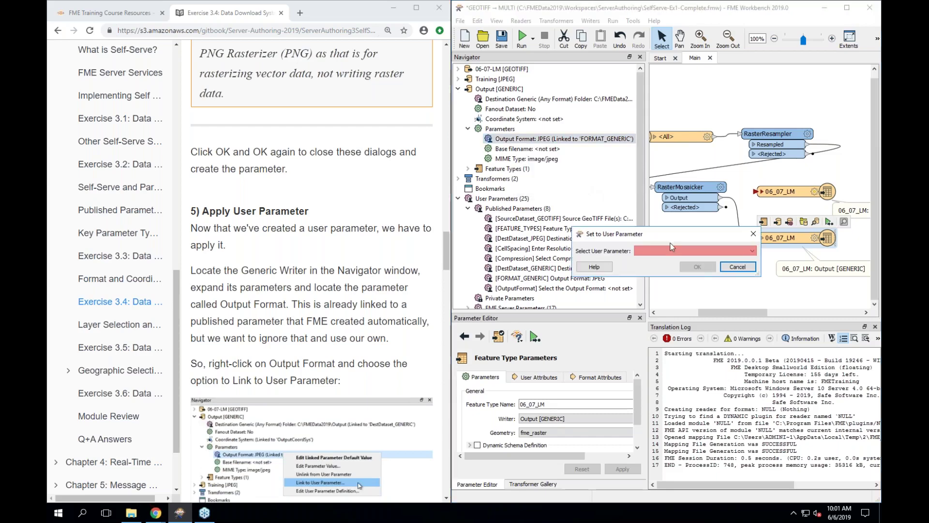
{"action": "left_click_drag", "start_coordinate": [672, 240], "coordinate": [640, 145]}
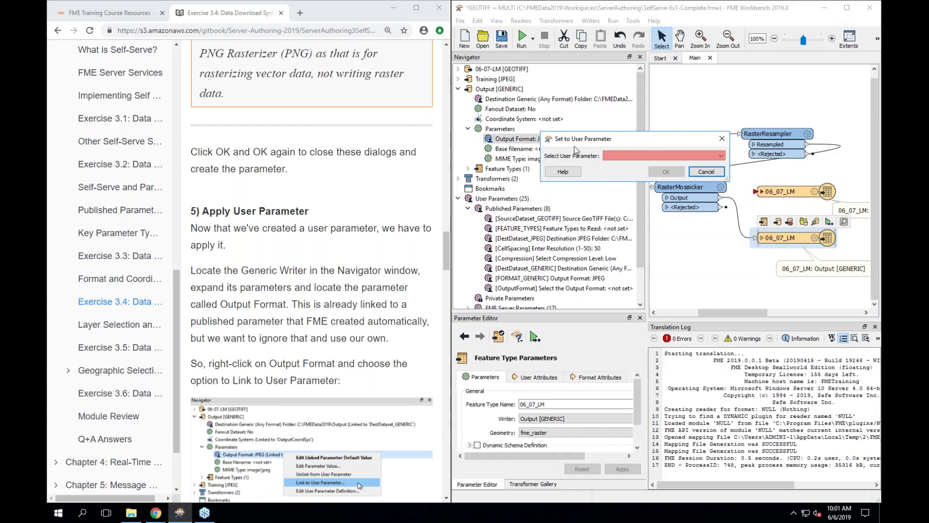
{"action": "left_click", "coordinate": [626, 154]}
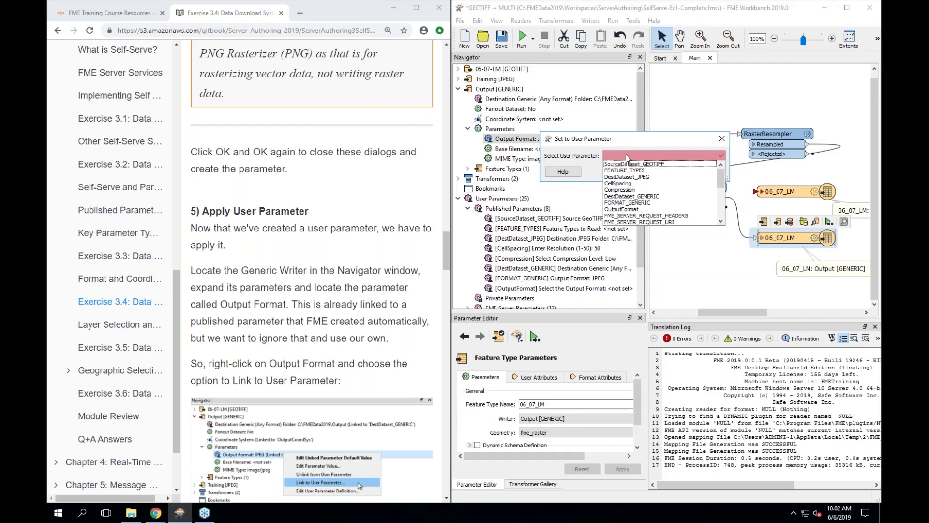
{"action": "left_click", "coordinate": [619, 210]}
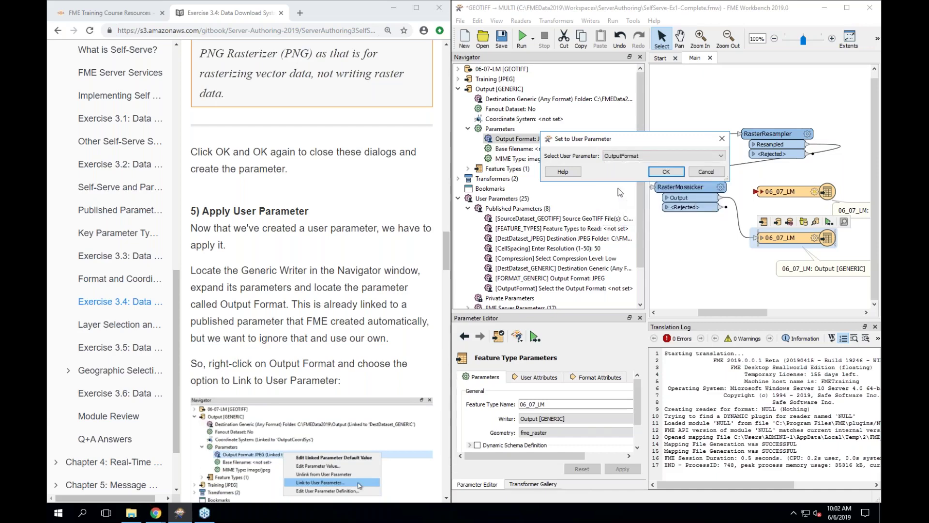
{"action": "left_click", "coordinate": [664, 172]}
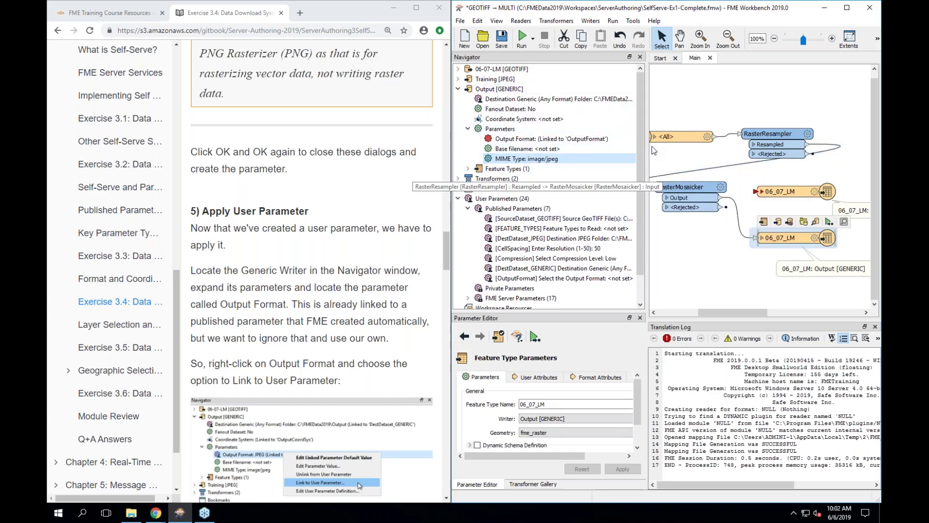
- Read exercise section 6 and start a new published user parameter of type Choice with Alias
{"action": "scroll", "coordinate": [357, 245], "scroll_direction": "down", "scroll_amount": 1}
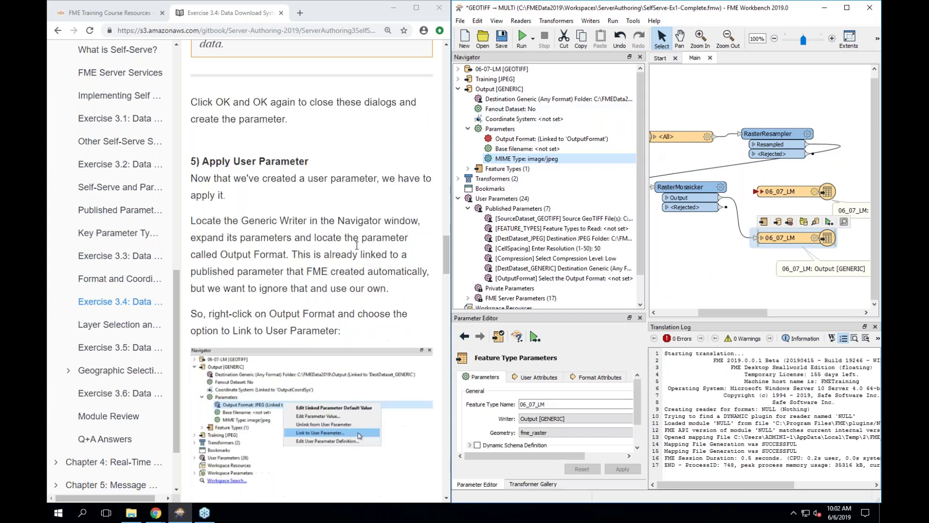
{"action": "left_click", "coordinate": [357, 245]}
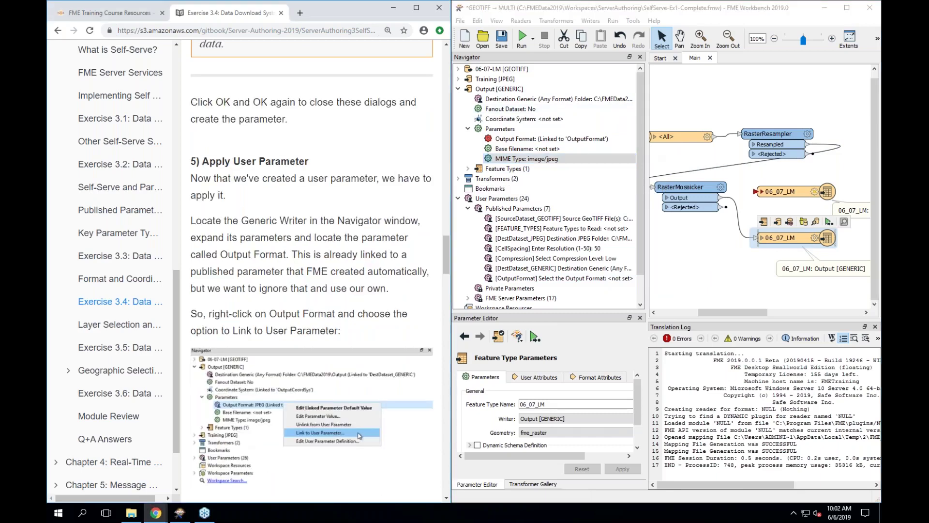
{"action": "scroll", "coordinate": [392, 323], "scroll_direction": "down", "scroll_amount": 9}
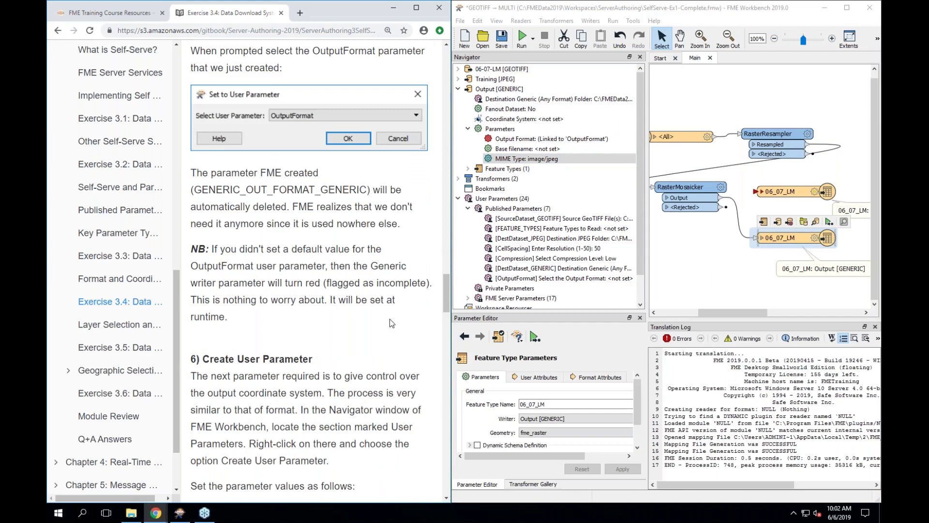
{"action": "scroll", "coordinate": [392, 323], "scroll_direction": "down", "scroll_amount": 6}
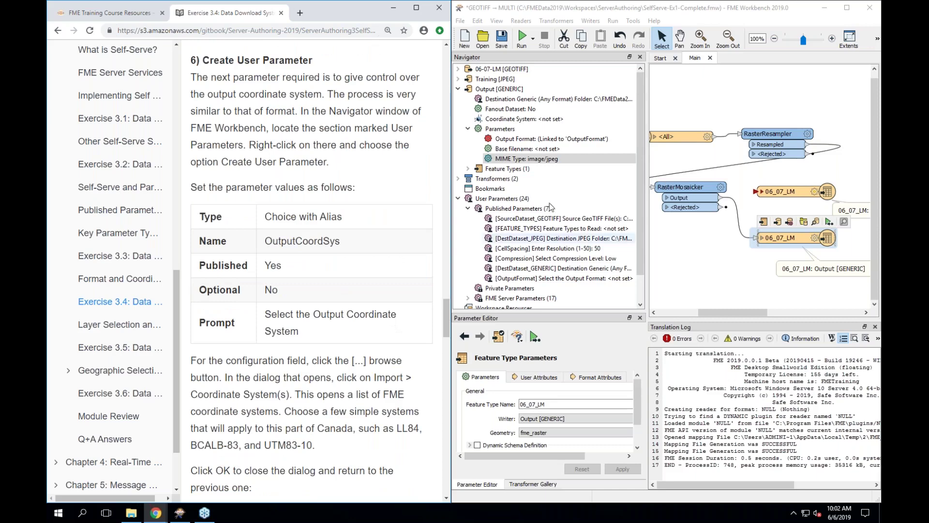
{"action": "right_click", "coordinate": [509, 213]}
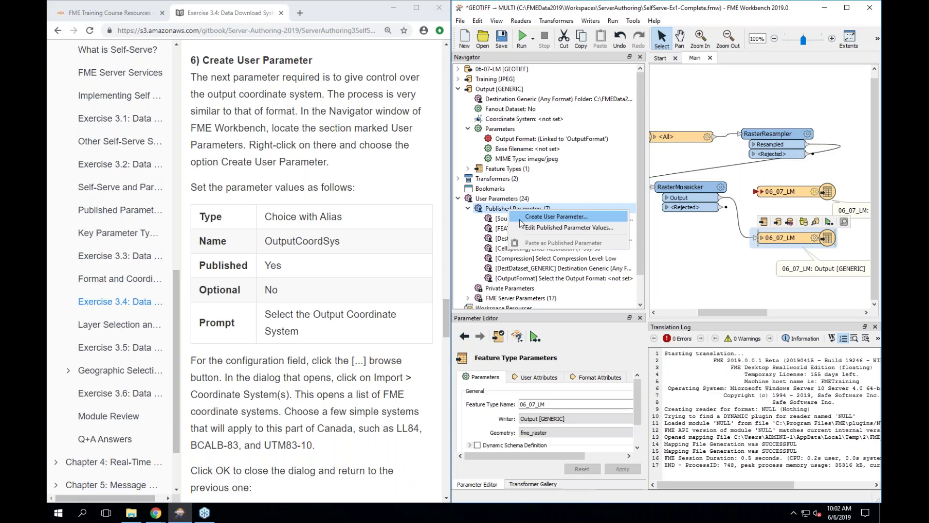
{"action": "left_click", "coordinate": [521, 219]}
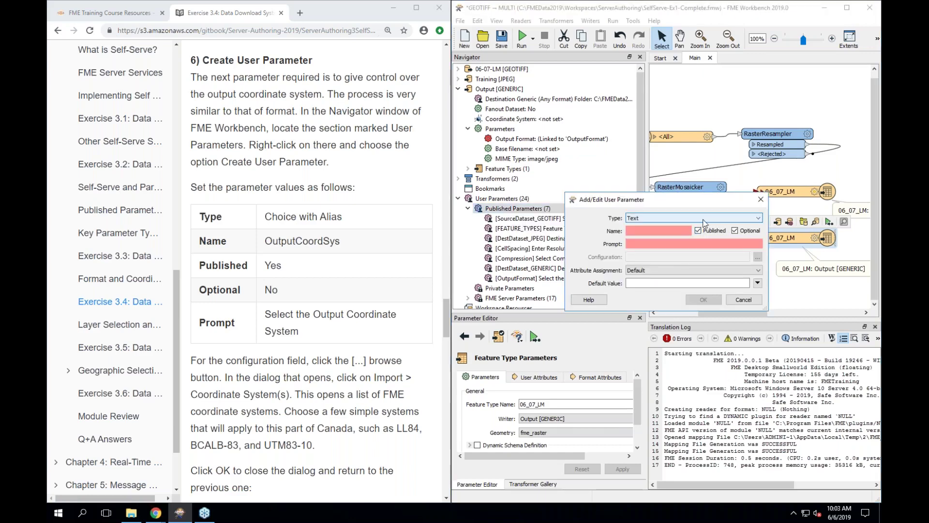
{"action": "left_click", "coordinate": [703, 219]}
{"action": "scroll", "coordinate": [759, 262], "scroll_direction": "up", "scroll_amount": 5}
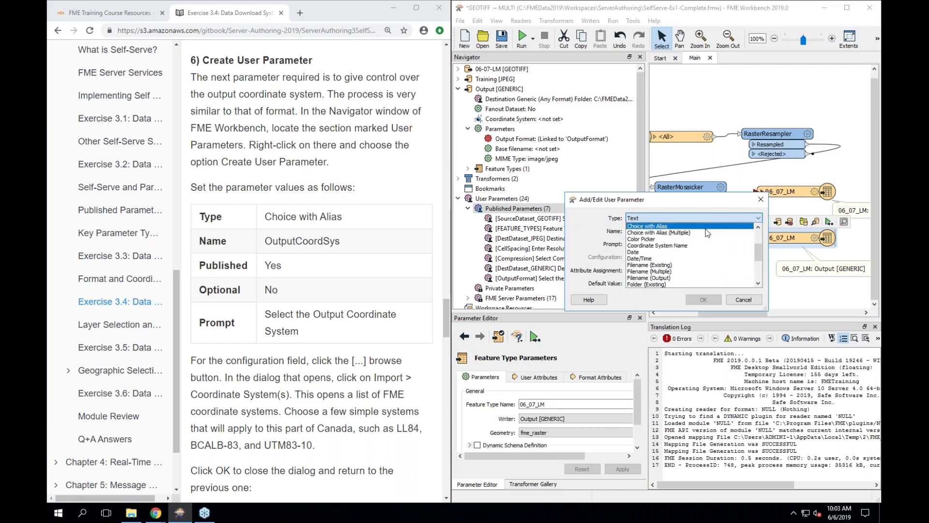
{"action": "left_click", "coordinate": [703, 227]}
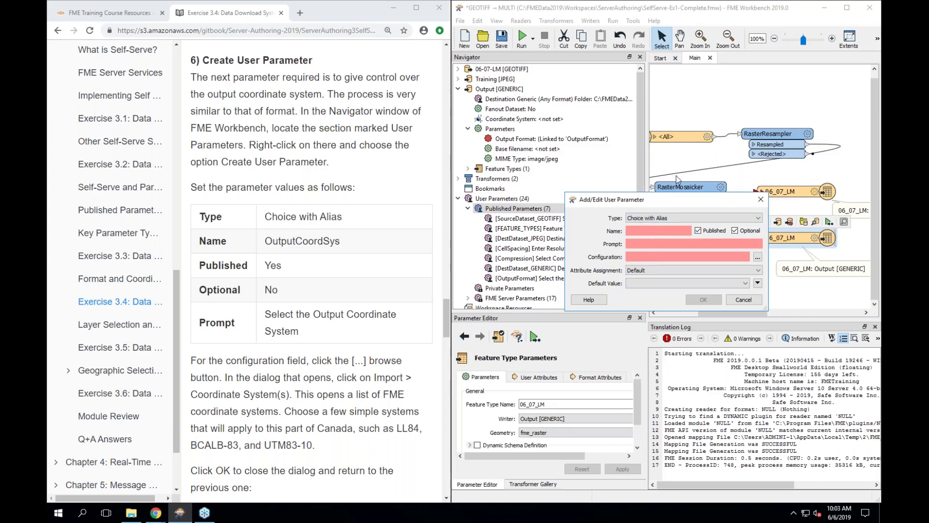
- Name the parameter OutputCoordSys, make it non-optional, and set its prompt to "Select the Output Coordinate System"
{"action": "type", "text": "Outp"}
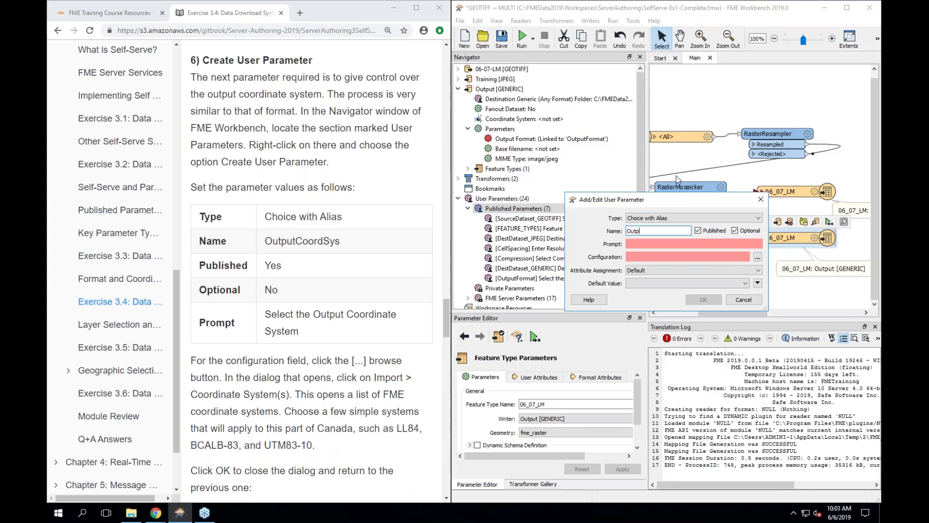
{"action": "type", "text": "putCoordSys"}
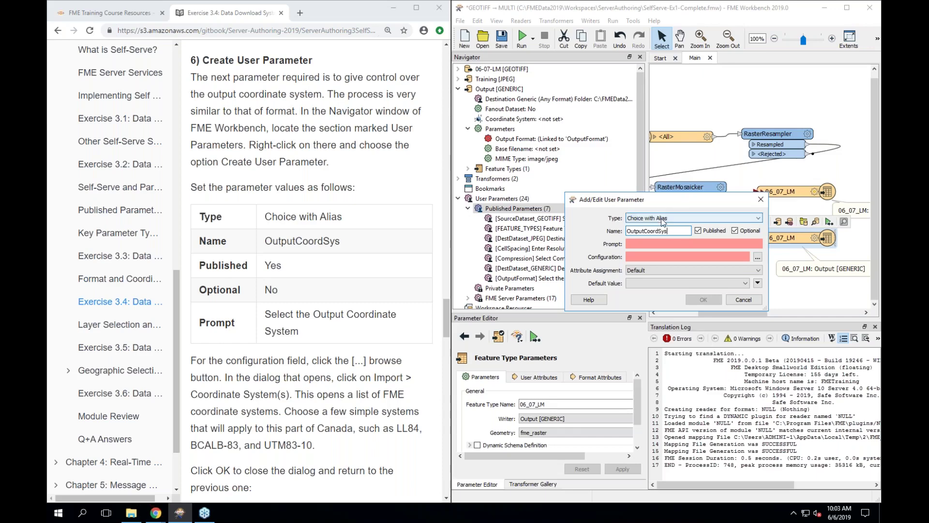
{"action": "left_click", "coordinate": [735, 231]}
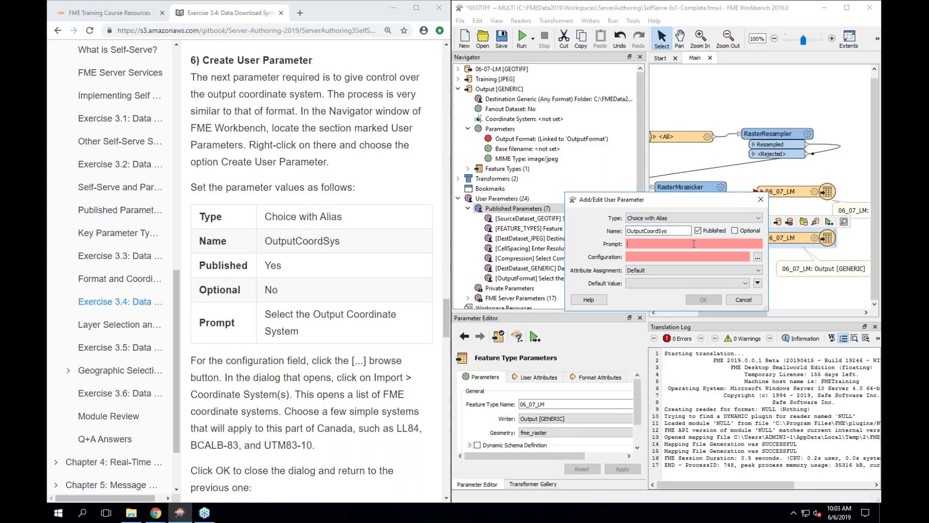
{"action": "type", "text": "Select"}
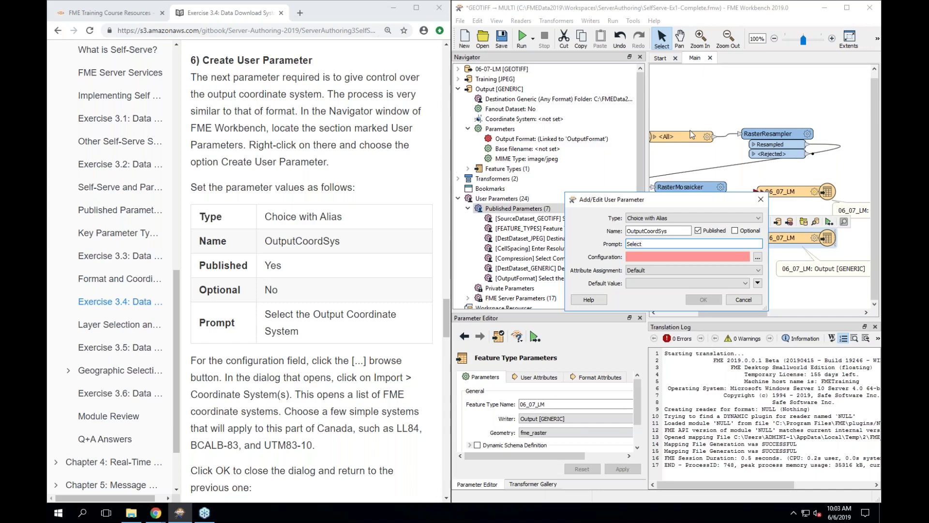
{"action": "type", "text": " the Output Coordinate System"}
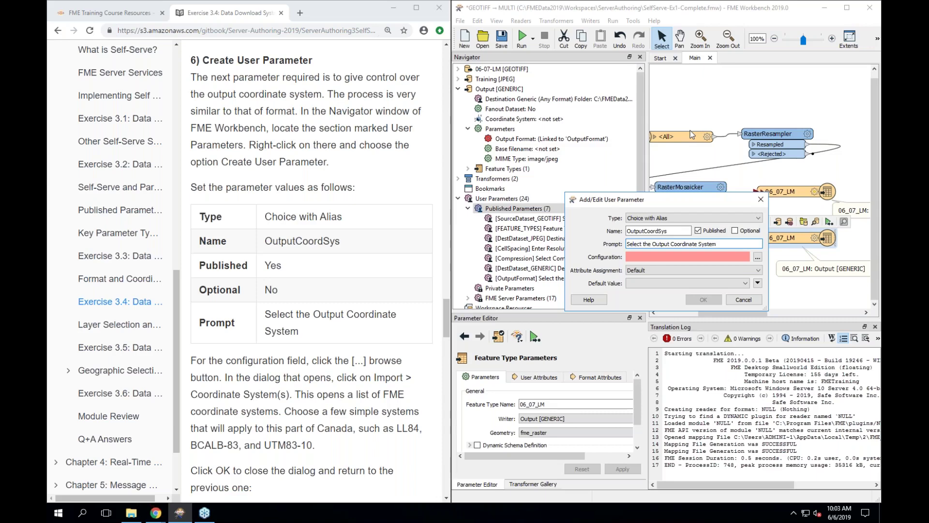
- Open the parameter's choice configuration and bring up the list of coordinate systems to import
{"action": "left_click", "coordinate": [758, 258]}
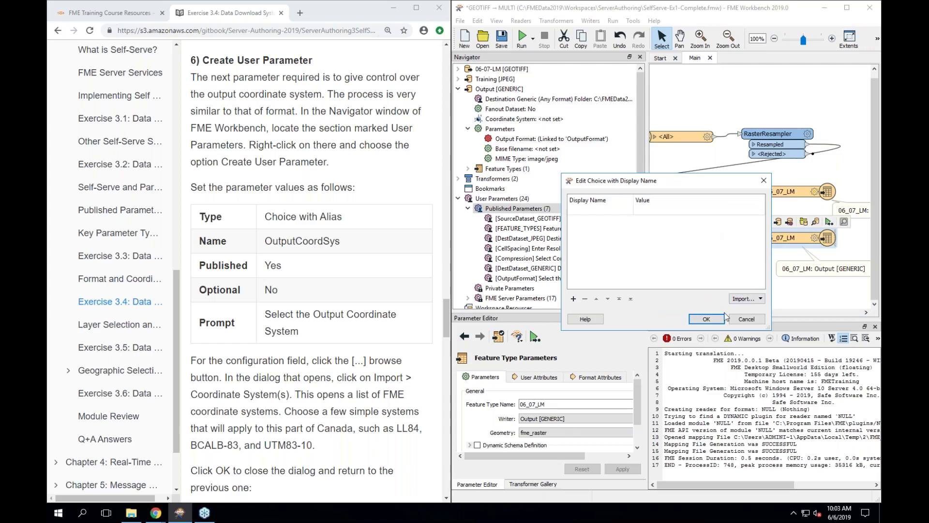
{"action": "left_click", "coordinate": [758, 303]}
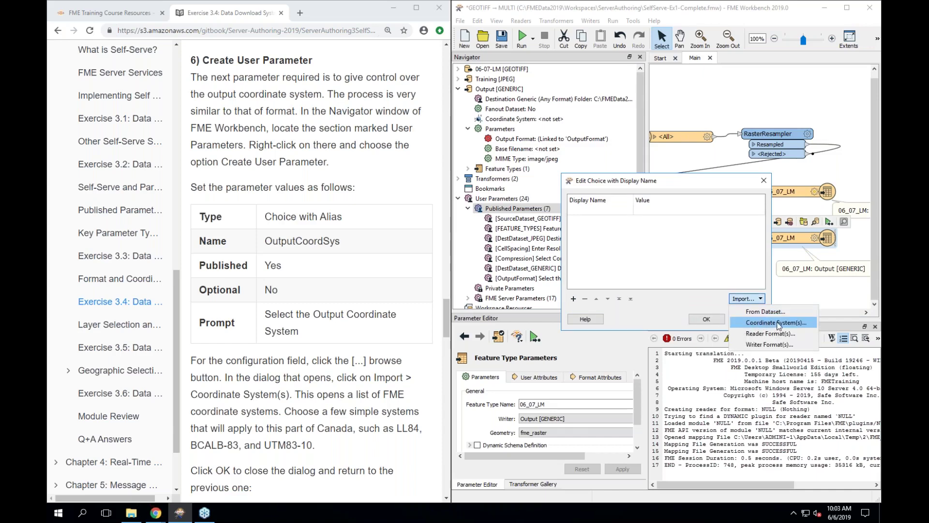
{"action": "left_click", "coordinate": [813, 324]}
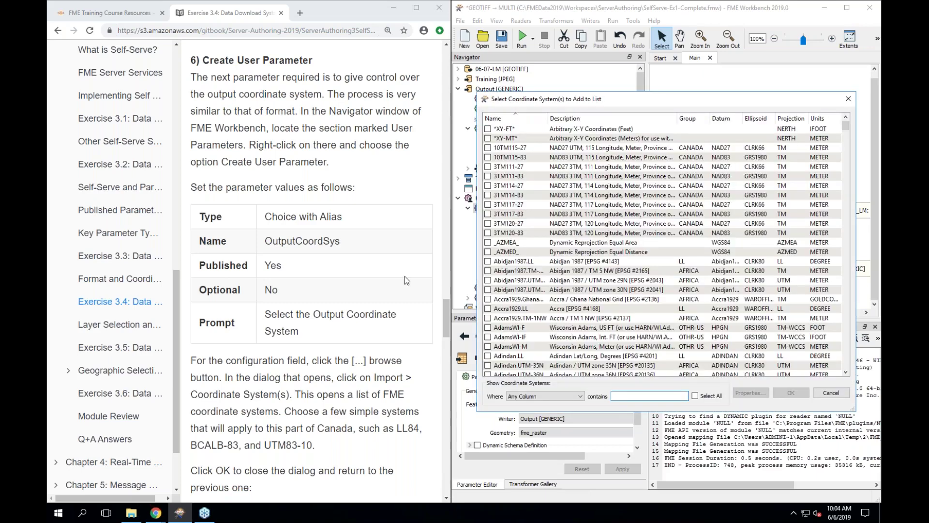
{"action": "scroll", "coordinate": [370, 325], "scroll_direction": "down", "scroll_amount": 4}
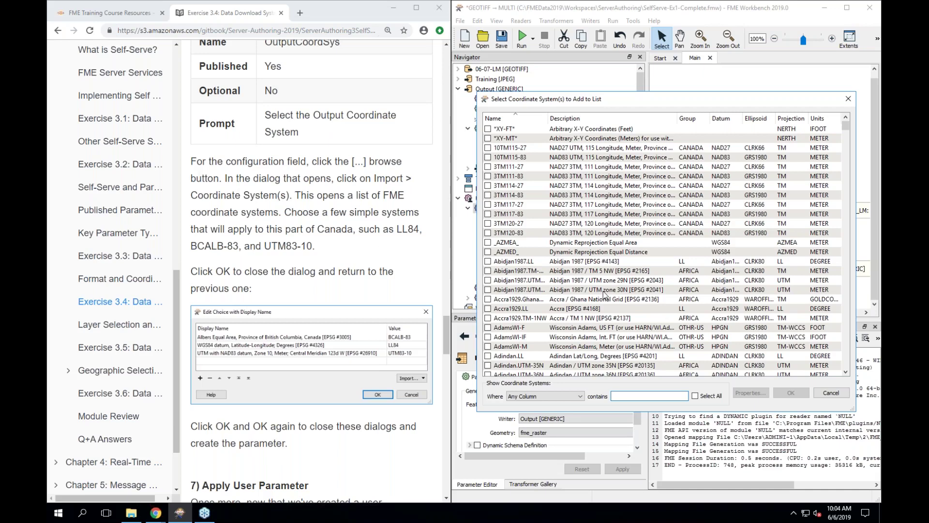
{"action": "scroll", "coordinate": [603, 293], "scroll_direction": "down", "scroll_amount": 15}
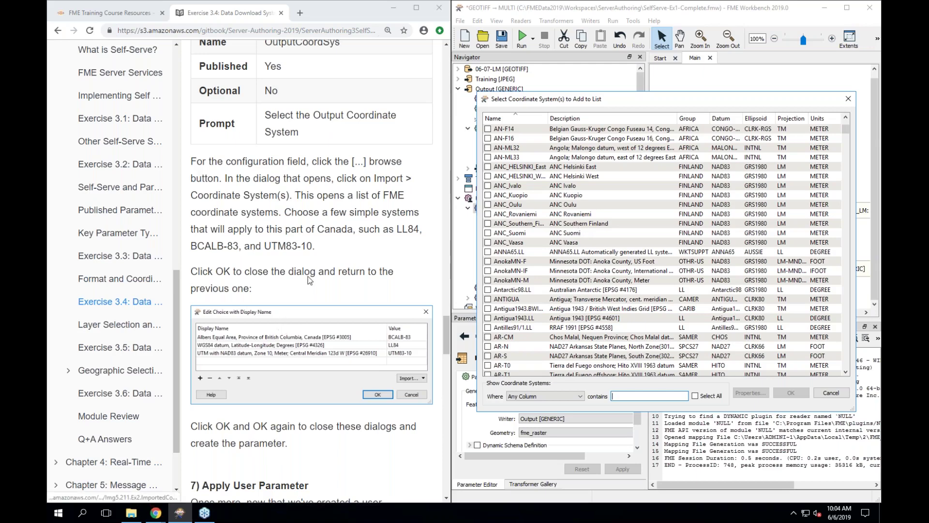
- Filter the coordinate systems by "ll84" and mark LL84 for import
{"action": "double_click", "coordinate": [410, 229]}
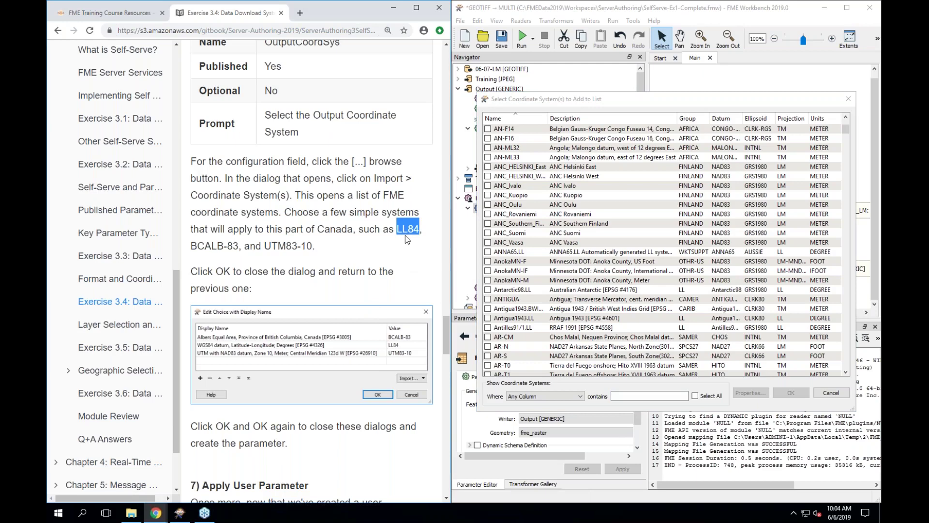
{"action": "left_click", "coordinate": [613, 396]}
{"action": "left_click", "coordinate": [638, 396]}
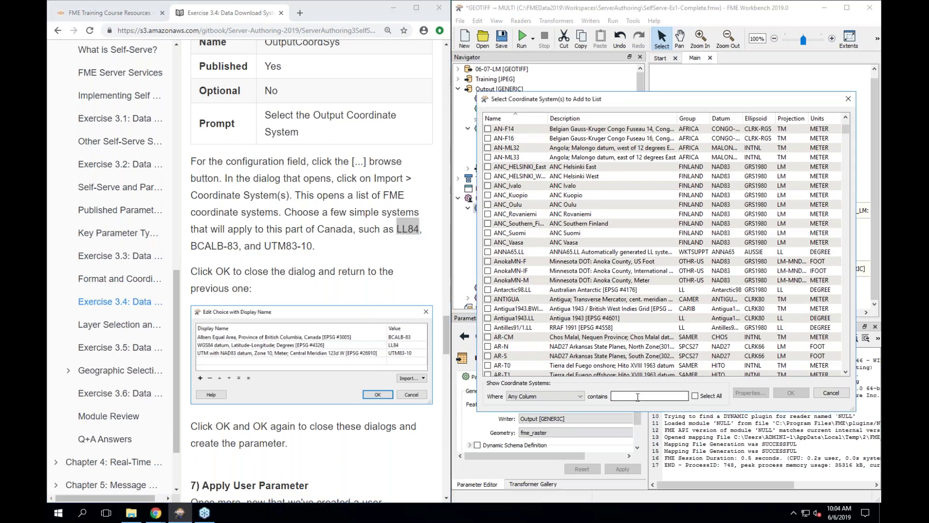
{"action": "type", "text": "ll84"}
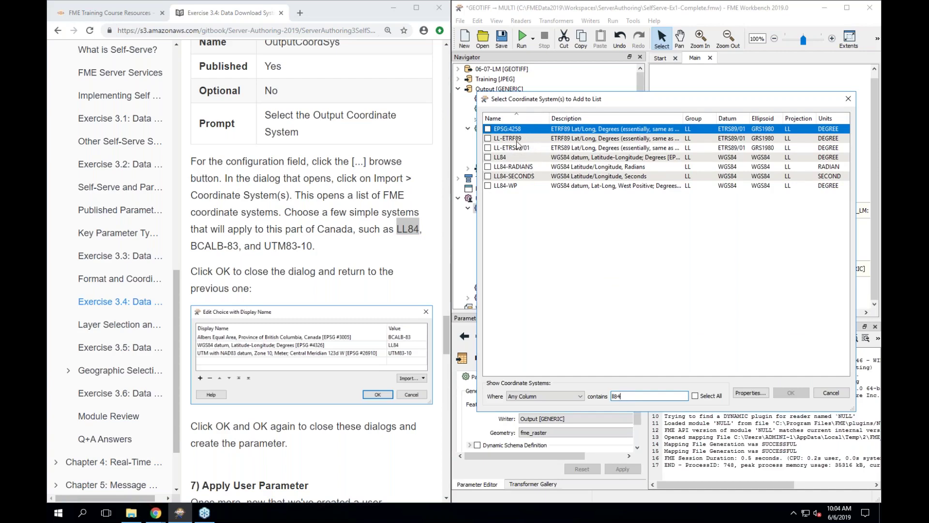
{"action": "left_click", "coordinate": [489, 158]}
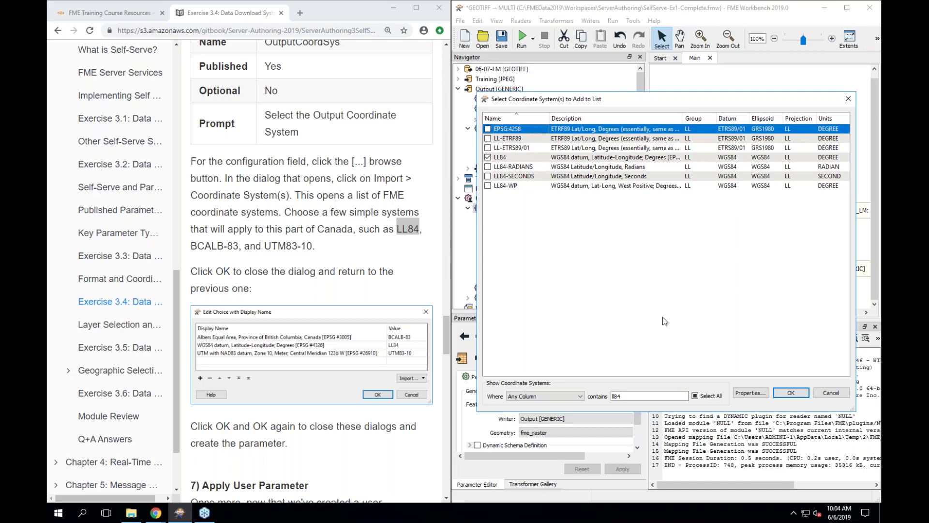
- Filter the coordinate systems by "bcalb-83" and mark BCALB-83 for import
{"action": "left_click", "coordinate": [654, 395]}
{"action": "left_click_drag", "start_coordinate": [191, 246], "coordinate": [238, 248]}
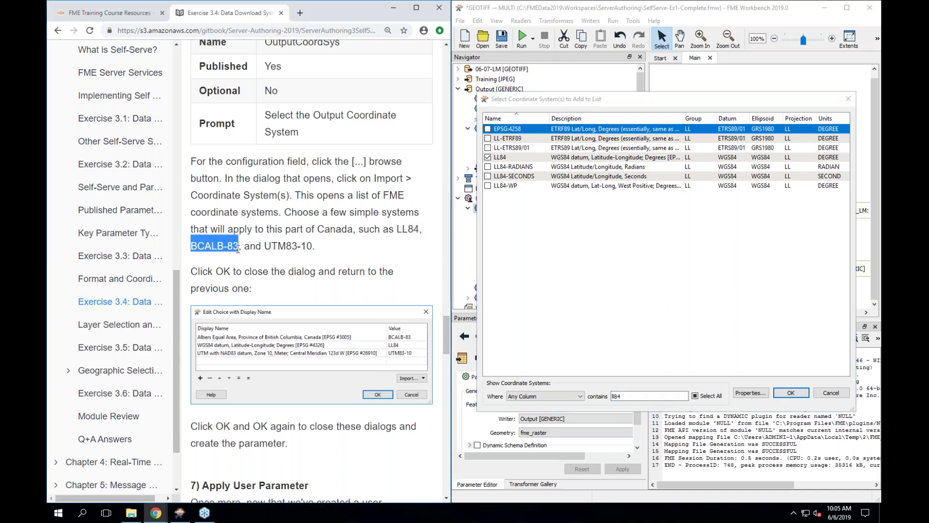
{"action": "double_click", "coordinate": [636, 393]}
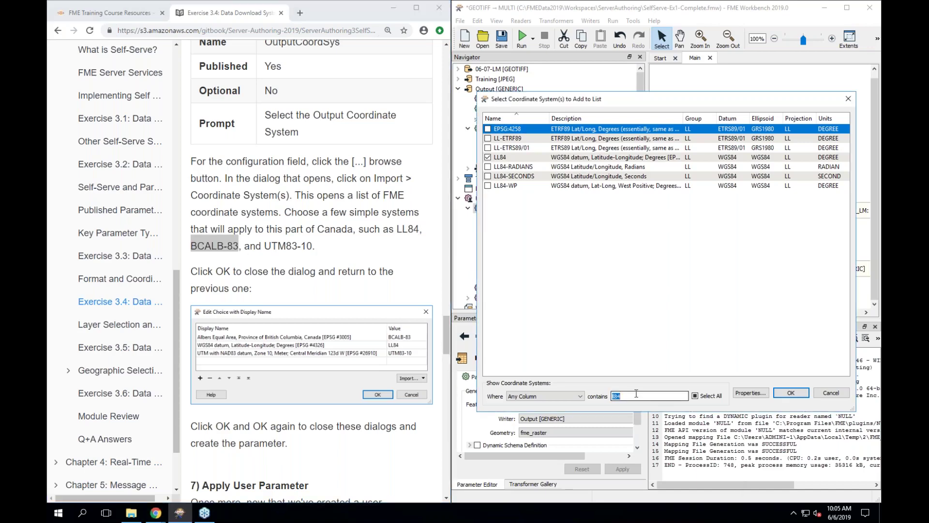
{"action": "type", "text": "bcalb"}
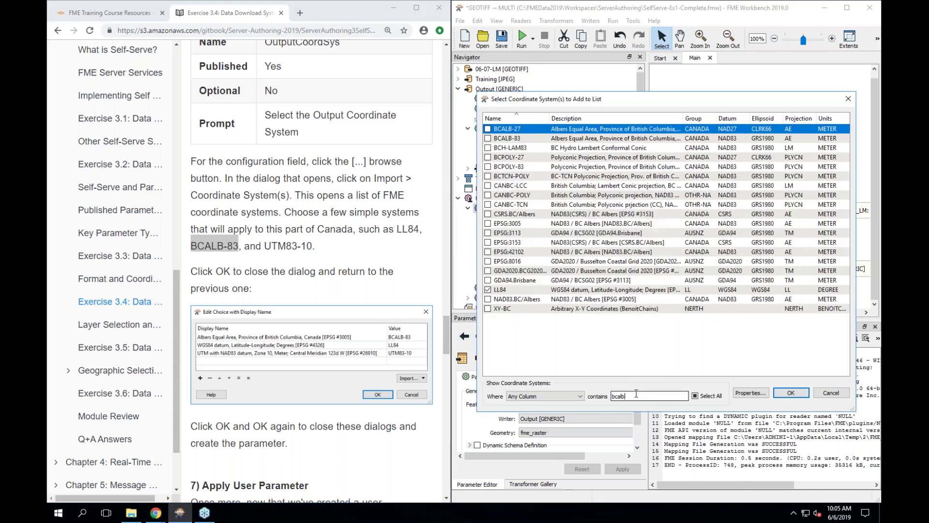
{"action": "type", "text": "83"}
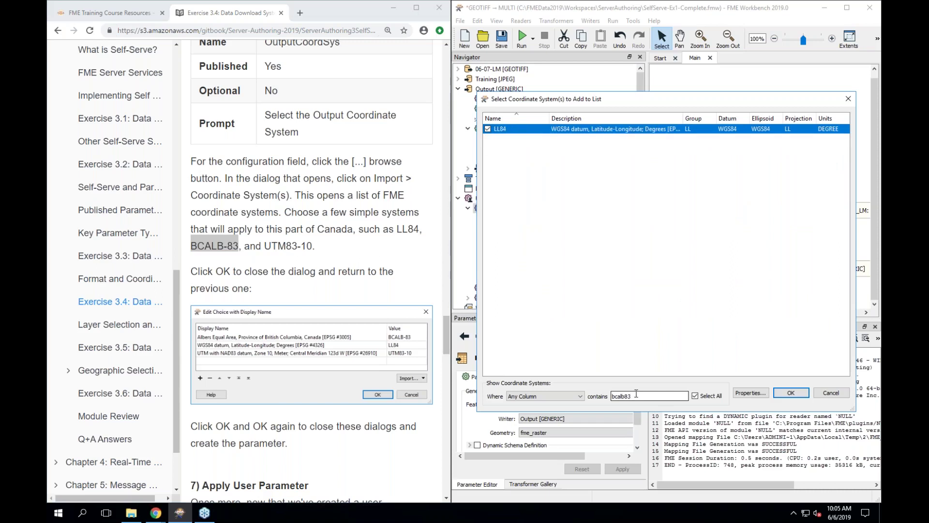
{"action": "key", "text": "BackSpace"}
{"action": "key", "text": "BackSpace"}
{"action": "type", "text": "-83"}
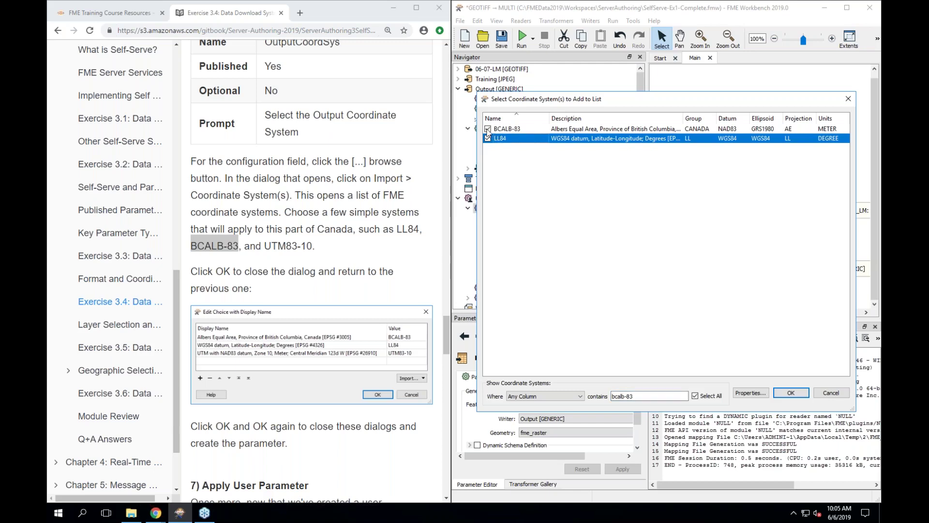
{"action": "left_click", "coordinate": [488, 129]}
- Filter the coordinate systems by "utm83-10", mark UTM83-10, and import all marked systems as choices
{"action": "left_click_drag", "start_coordinate": [265, 249], "coordinate": [313, 246]}
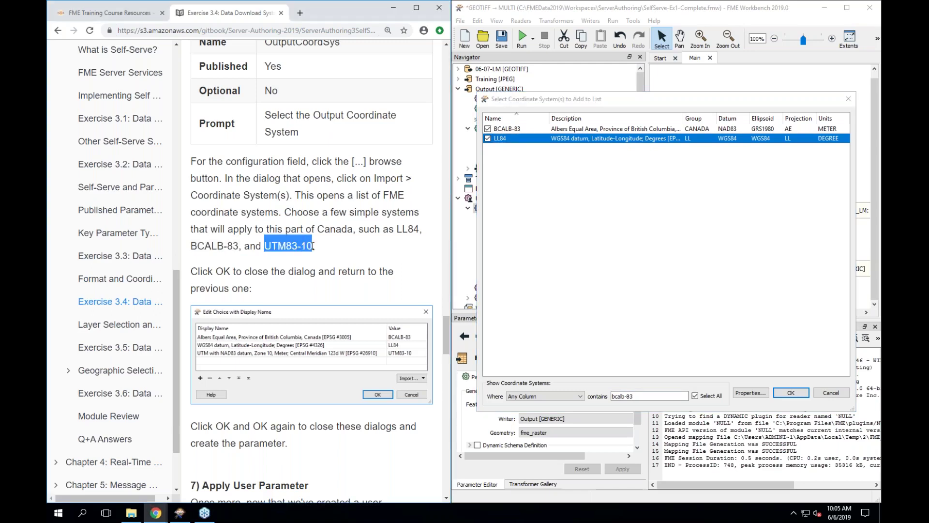
{"action": "double_click", "coordinate": [619, 395]}
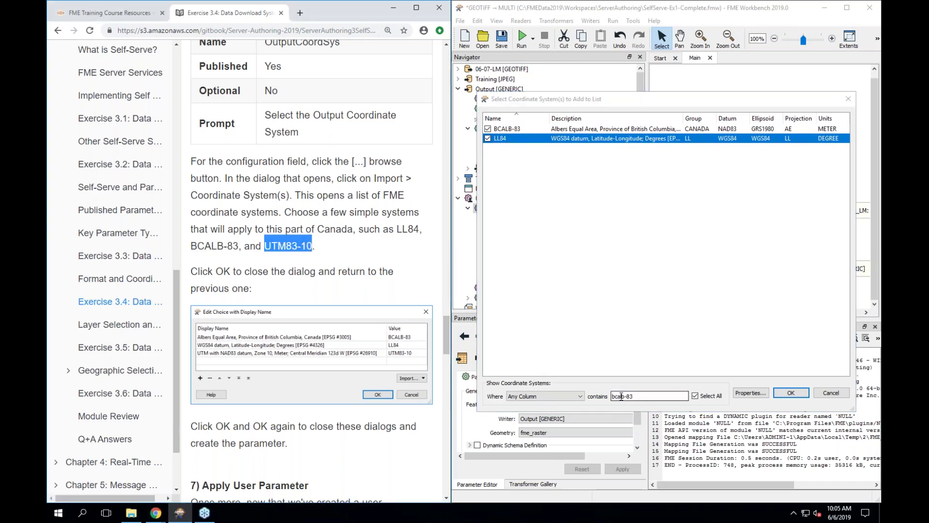
{"action": "left_click_drag", "start_coordinate": [645, 395], "coordinate": [606, 400]}
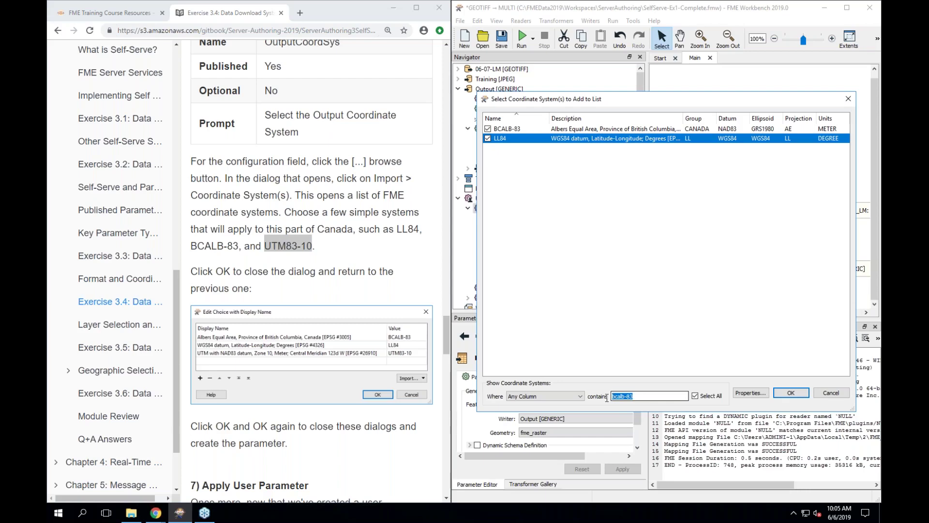
{"action": "type", "text": "utm83-10"}
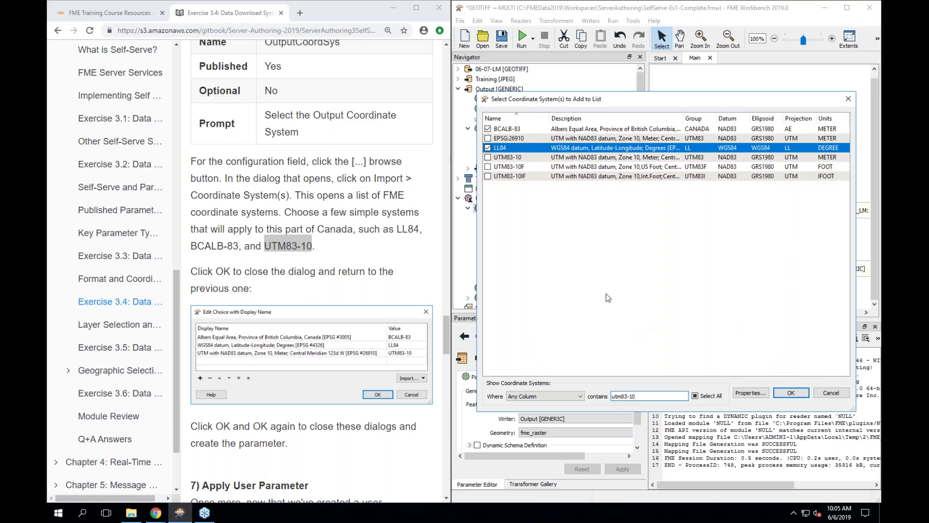
{"action": "left_click", "coordinate": [527, 158]}
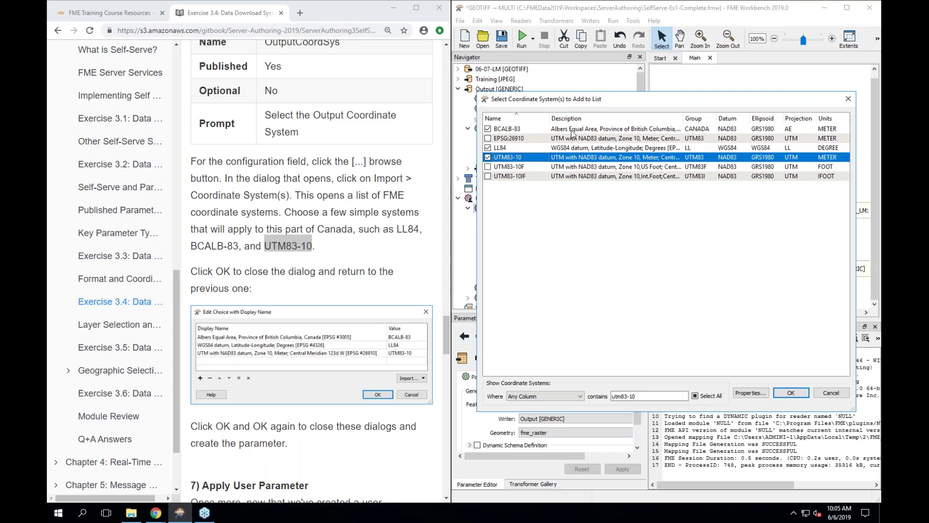
{"action": "left_click", "coordinate": [530, 130]}
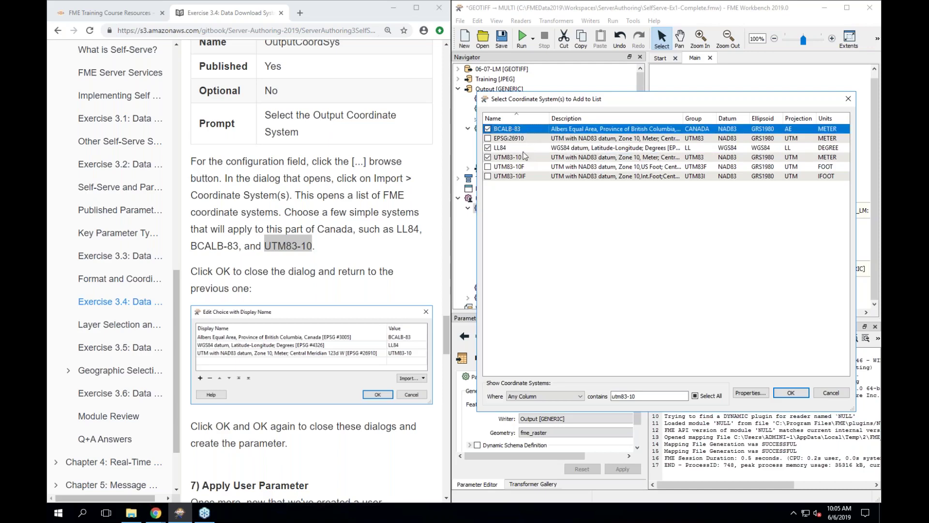
{"action": "left_click", "coordinate": [522, 150]}
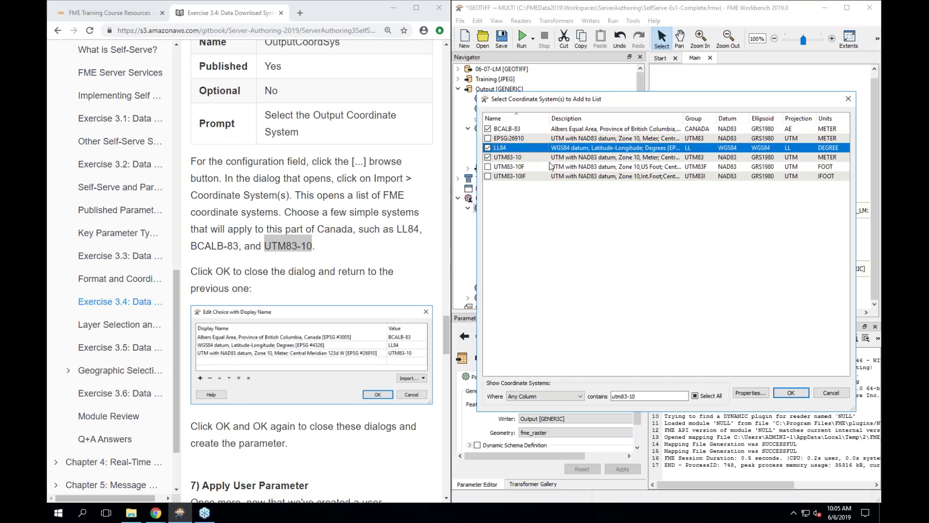
{"action": "left_click", "coordinate": [530, 158]}
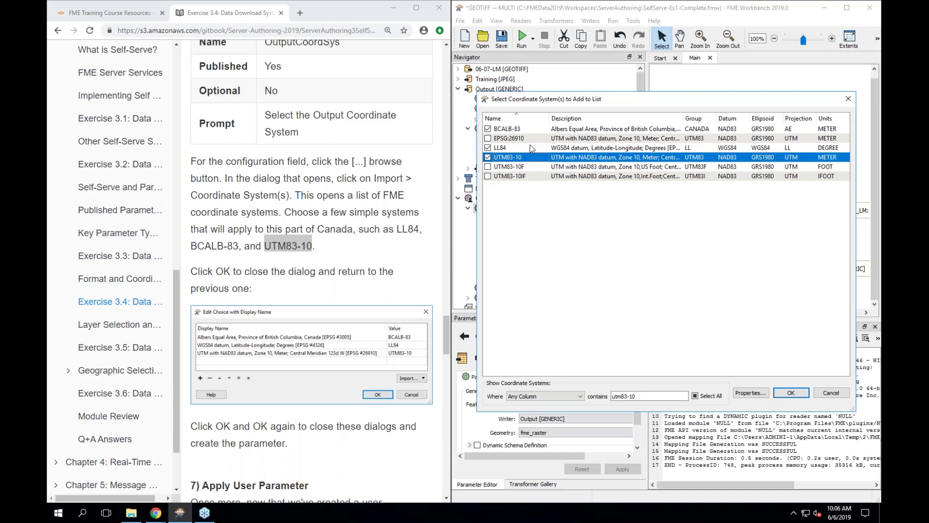
{"action": "left_click", "coordinate": [799, 395]}
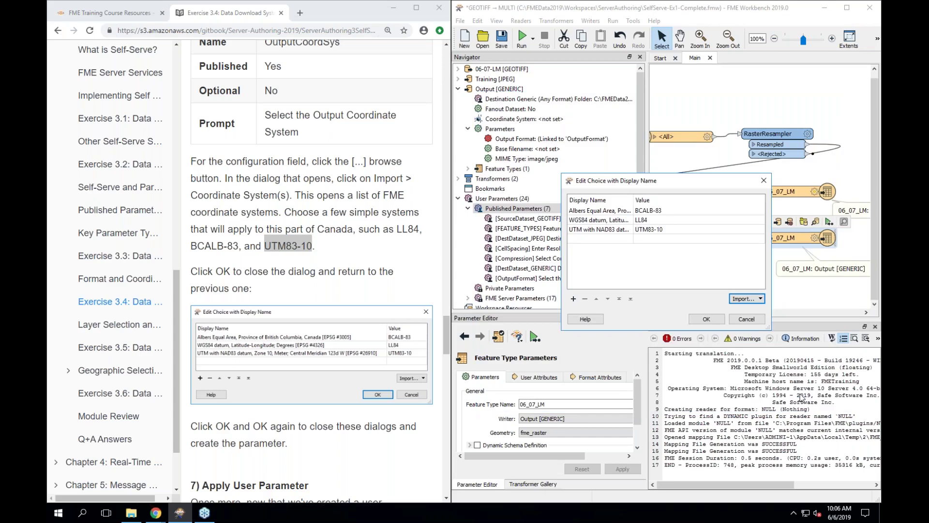
- Widen the choice list to read its display names, accept the choices and create the OutputCoordSys parameter
{"action": "left_click_drag", "start_coordinate": [635, 200], "coordinate": [676, 200]}
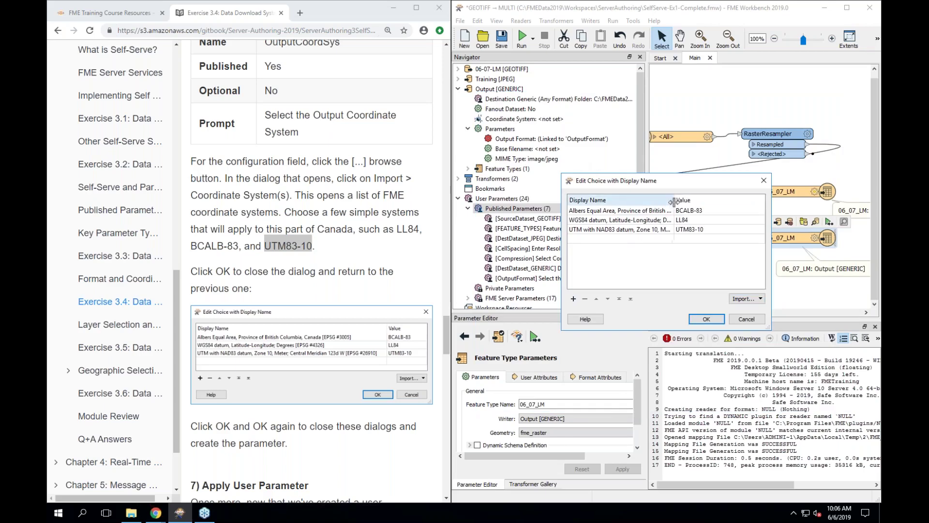
{"action": "left_click_drag", "start_coordinate": [563, 230], "coordinate": [495, 228]}
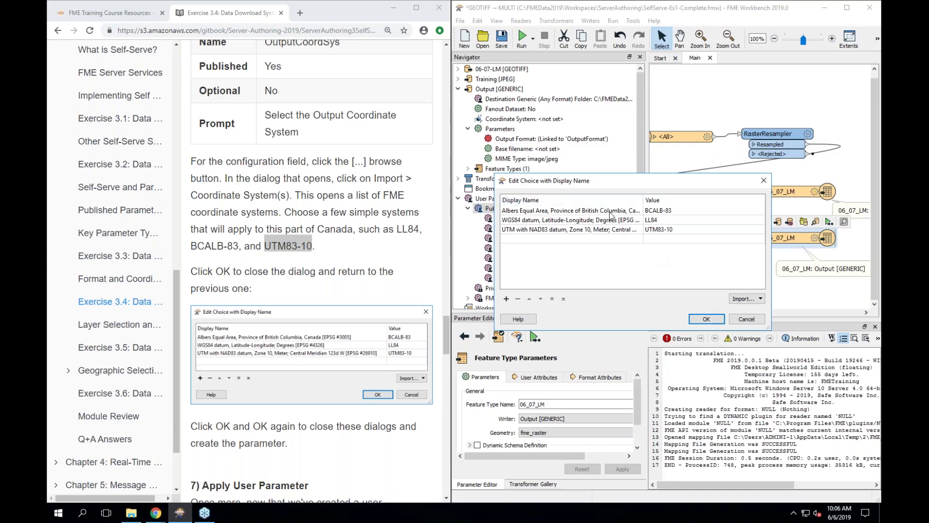
{"action": "mouse_move", "coordinate": [643, 200]}
{"action": "left_mouse_down"}
{"action": "mouse_move", "coordinate": [715, 199]}
{"action": "mouse_move", "coordinate": [638, 196]}
{"action": "left_mouse_up"}
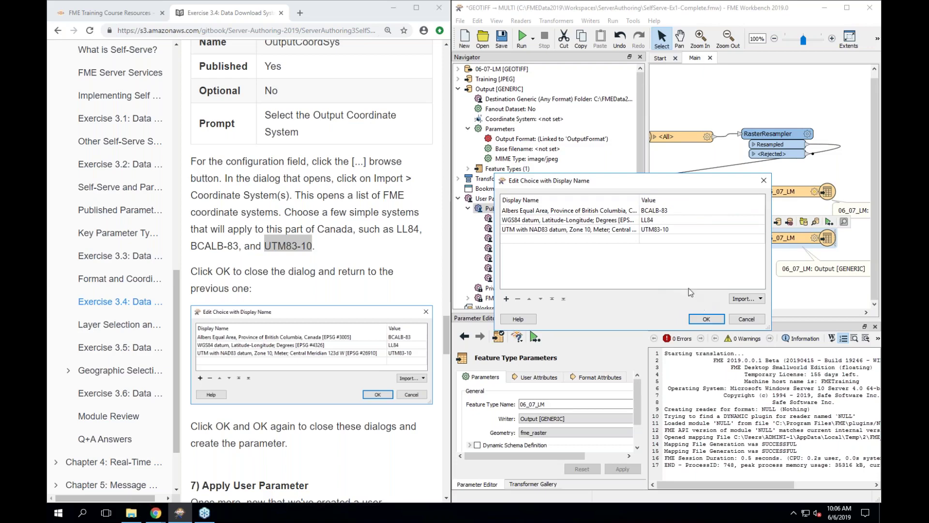
{"action": "left_click", "coordinate": [699, 321]}
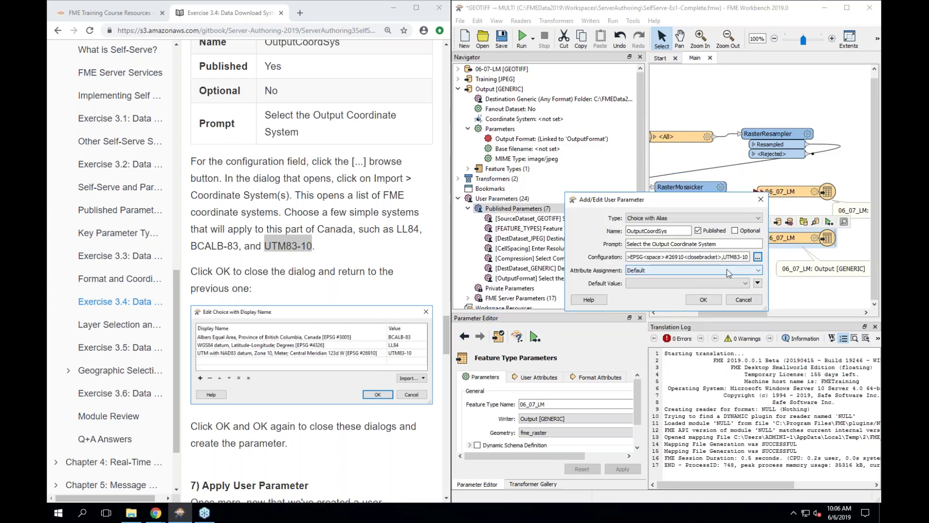
{"action": "left_click", "coordinate": [706, 301]}
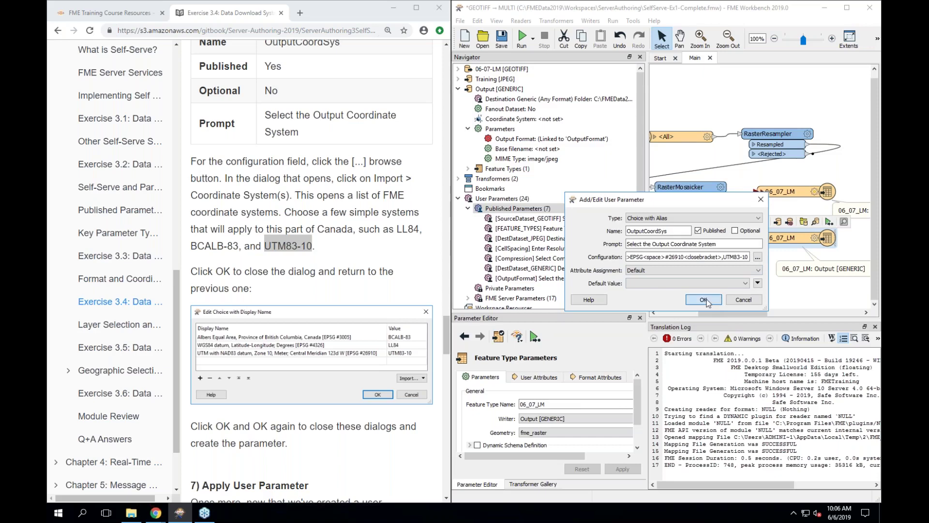
{"action": "scroll", "coordinate": [640, 225], "scroll_direction": "down", "scroll_amount": 1}
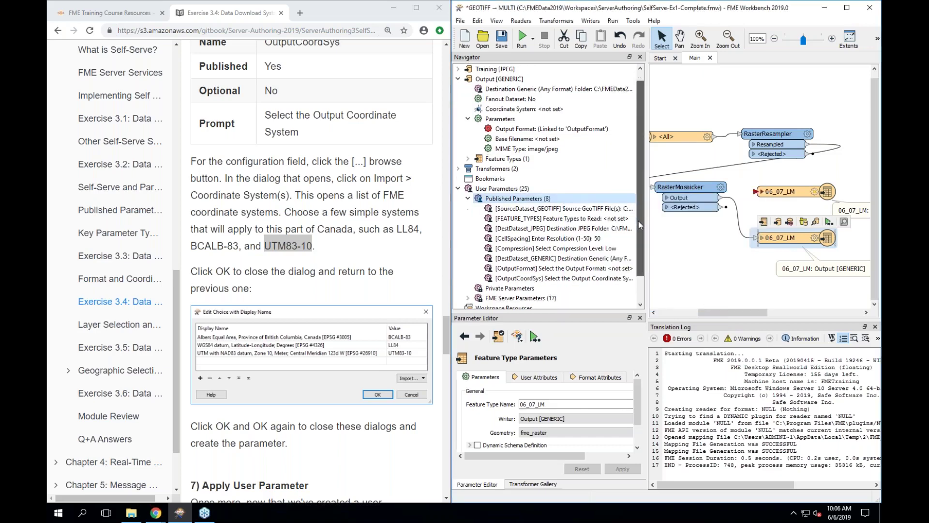
{"action": "scroll", "coordinate": [639, 226], "scroll_direction": "down", "scroll_amount": 1}
{"action": "left_click", "coordinate": [547, 270]}
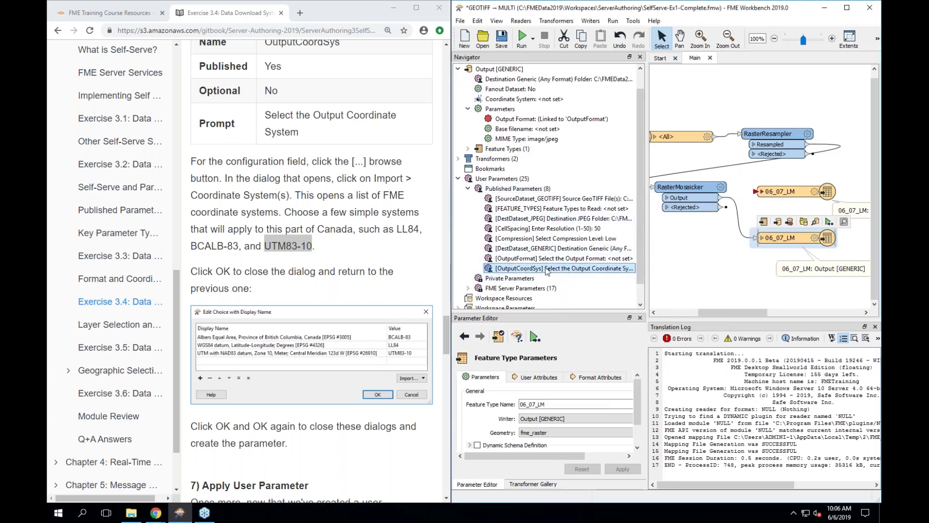
- Following exercise section 7, link the Generic writer's Coordinate System parameter to the OutputCoordSys user parameter
{"action": "scroll", "coordinate": [347, 386], "scroll_direction": "down", "scroll_amount": 1}
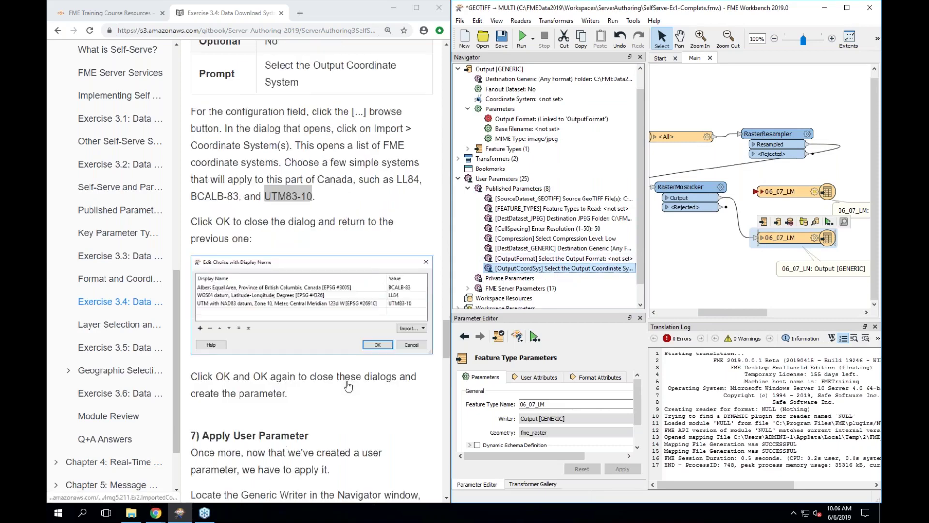
{"action": "scroll", "coordinate": [348, 386], "scroll_direction": "down", "scroll_amount": 5}
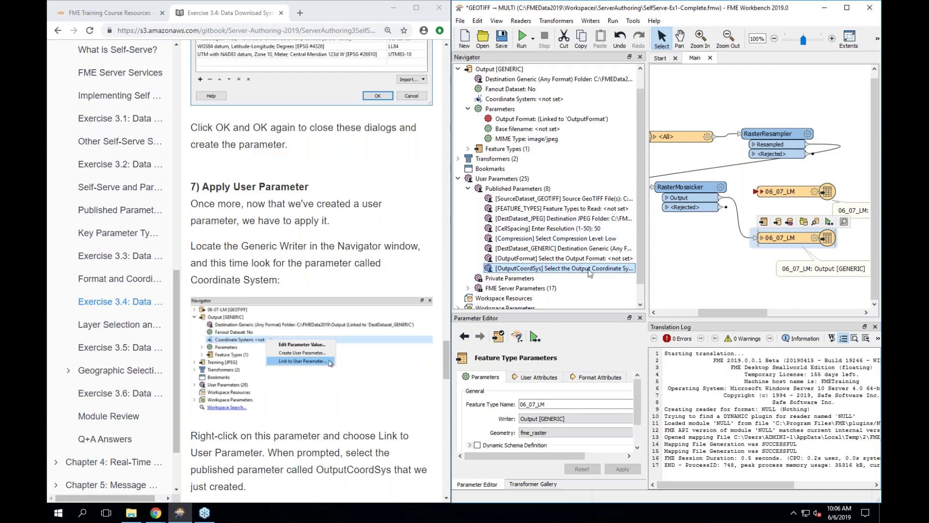
{"action": "left_click_drag", "start_coordinate": [641, 265], "coordinate": [637, 253]}
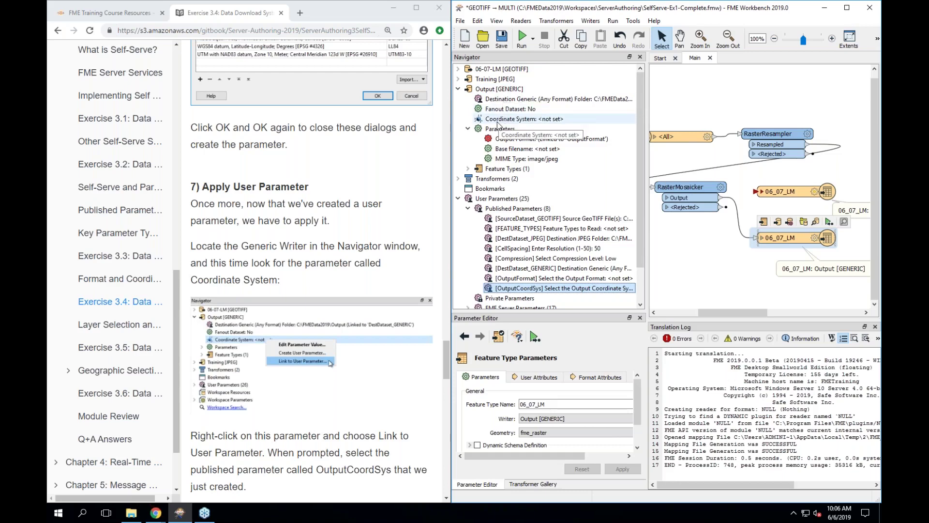
{"action": "right_click", "coordinate": [529, 122]}
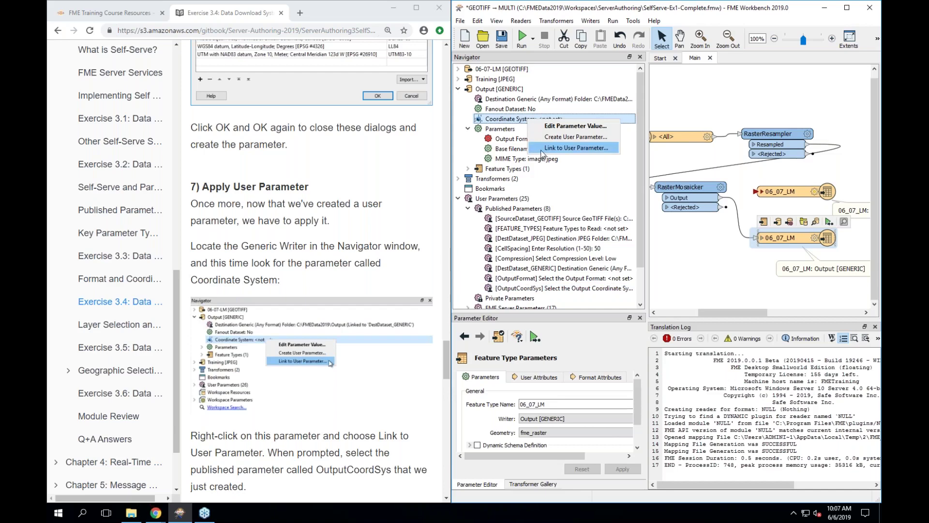
{"action": "left_click", "coordinate": [542, 148]}
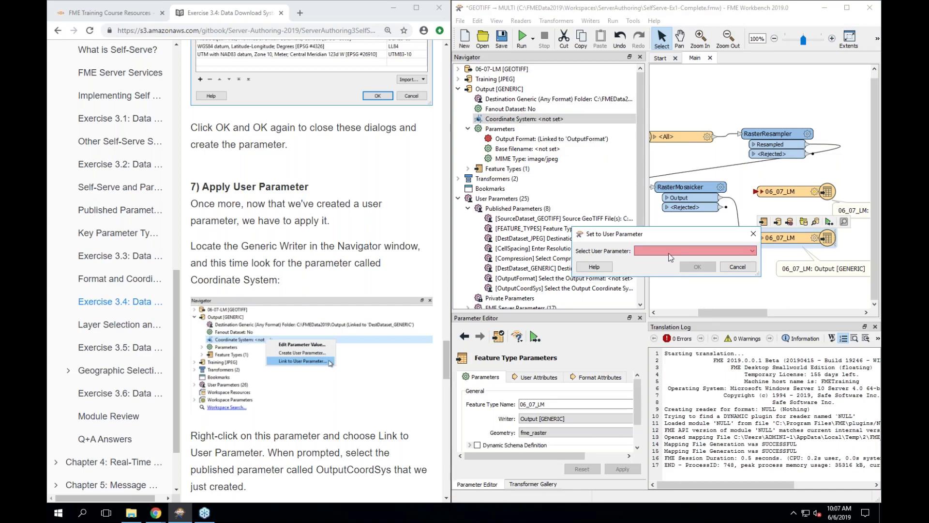
{"action": "left_click", "coordinate": [713, 254]}
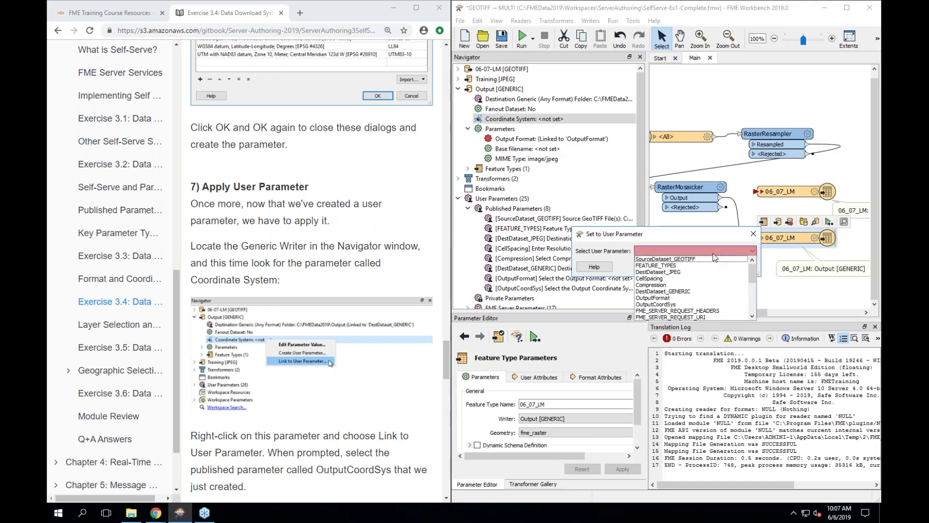
{"action": "left_click", "coordinate": [655, 305]}
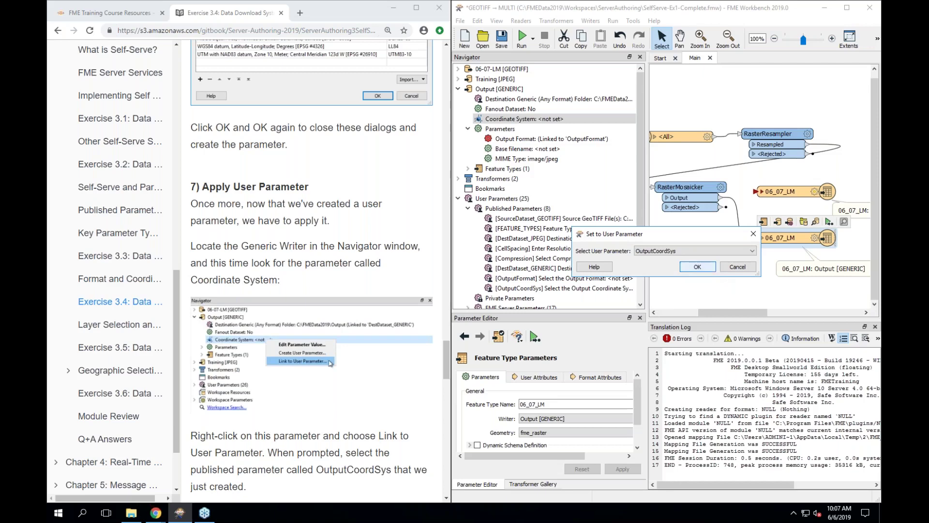
{"action": "key", "text": "Return"}
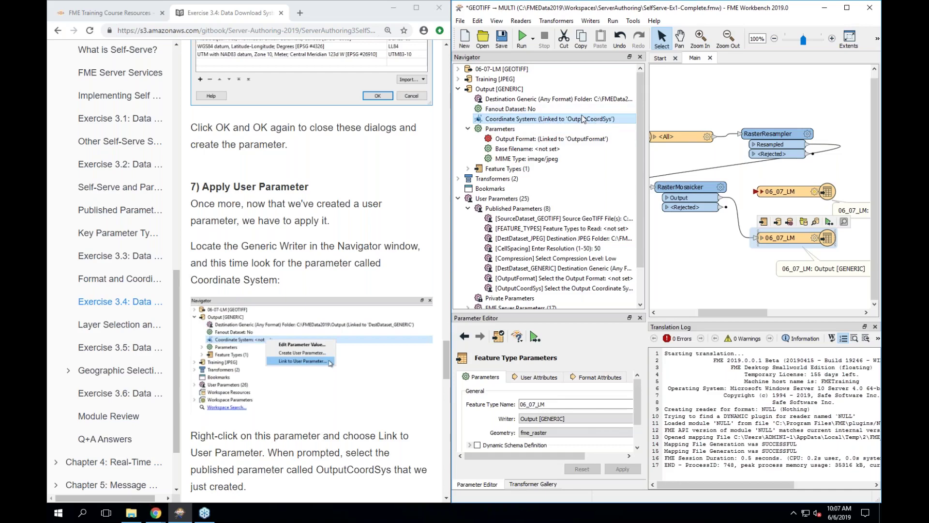
{"action": "left_click", "coordinate": [704, 119]}
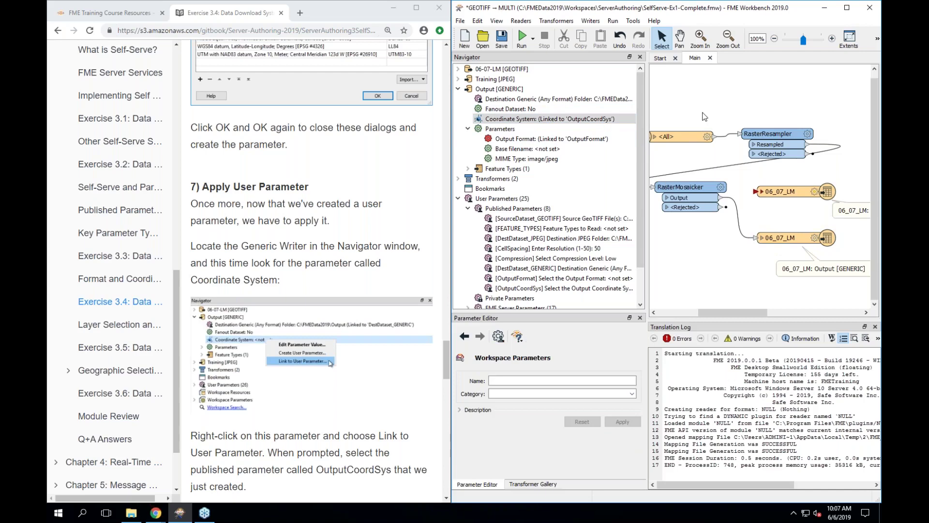
- Save the workspace with its newly linked output parameters
{"action": "scroll", "coordinate": [358, 351], "scroll_direction": "down", "scroll_amount": 4}
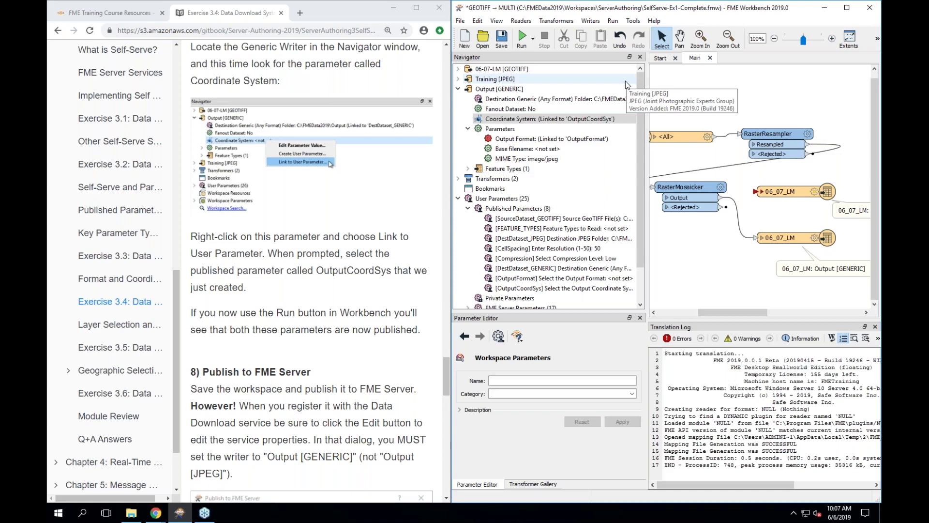
{"action": "left_click", "coordinate": [503, 39]}
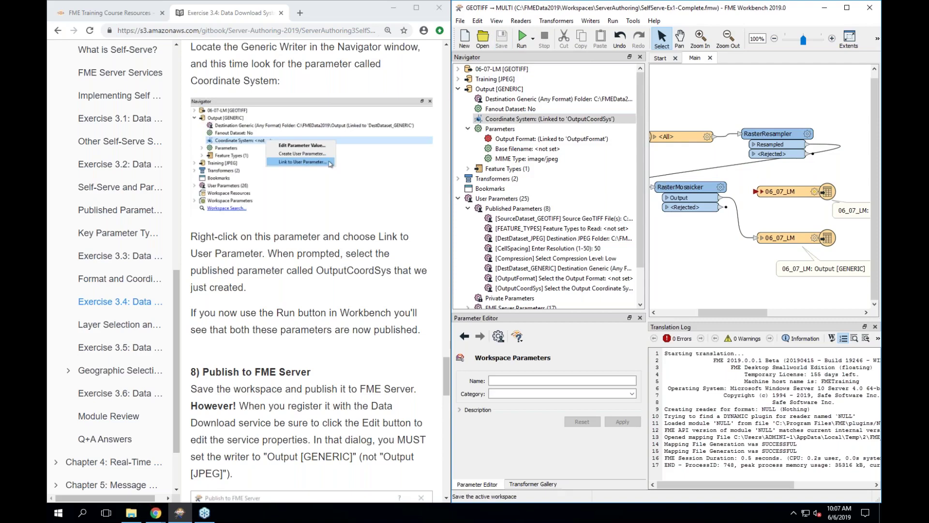
- Start a run to examine the output format and coordinate system choices in the parameter prompt, then cancel it
{"action": "left_click", "coordinate": [522, 38]}
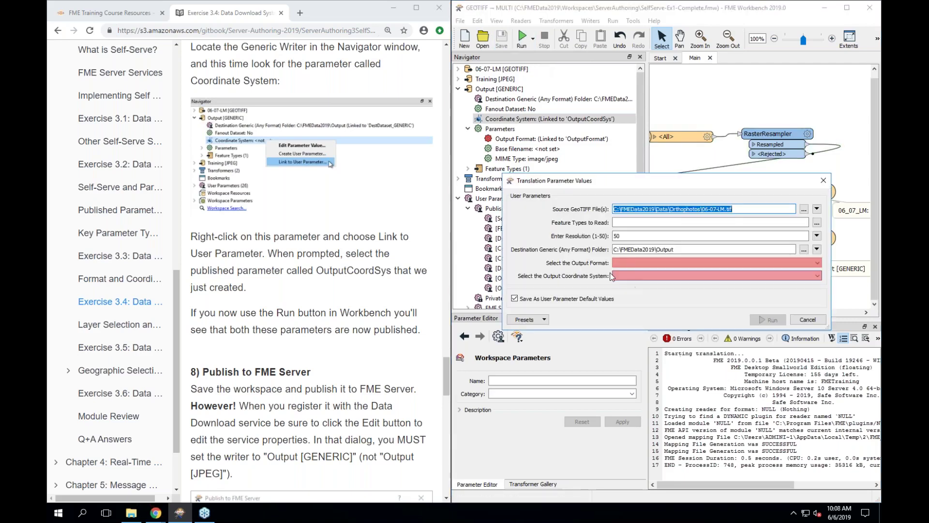
{"action": "left_click", "coordinate": [639, 264]}
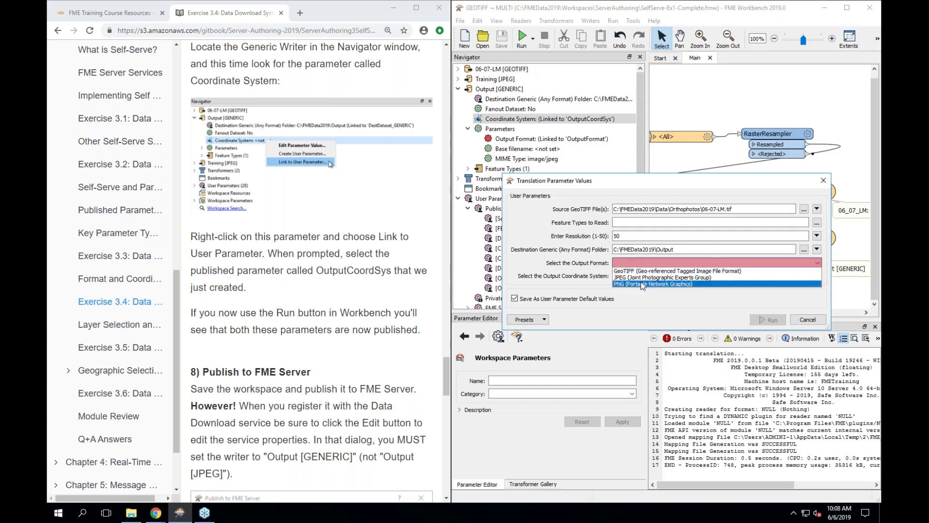
{"action": "left_click", "coordinate": [629, 264]}
{"action": "left_click", "coordinate": [621, 277]}
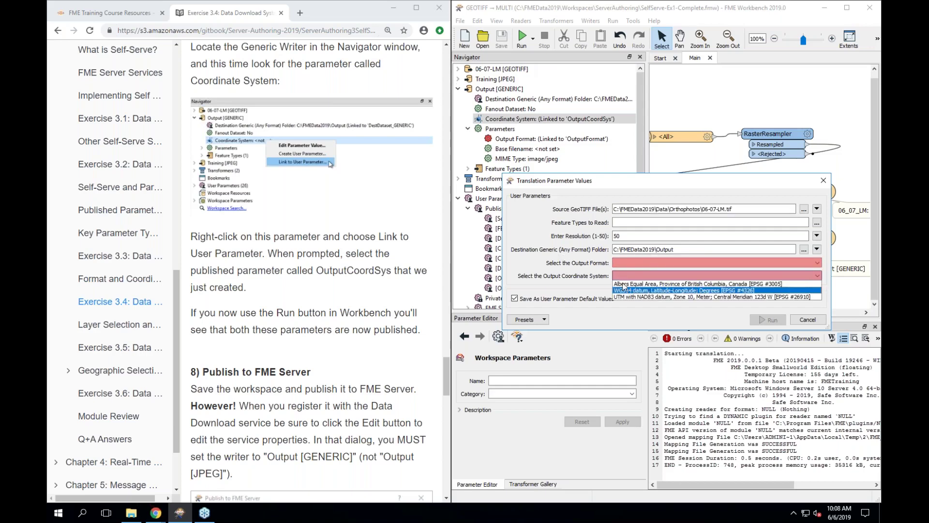
{"action": "left_click", "coordinate": [625, 265]}
{"action": "left_click", "coordinate": [625, 264]}
{"action": "left_click", "coordinate": [565, 264]}
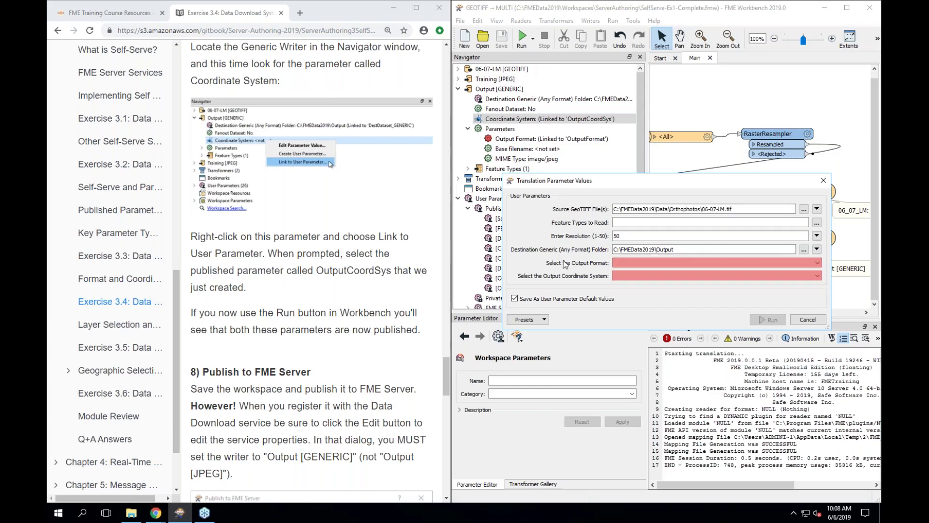
{"action": "left_click", "coordinate": [627, 275]}
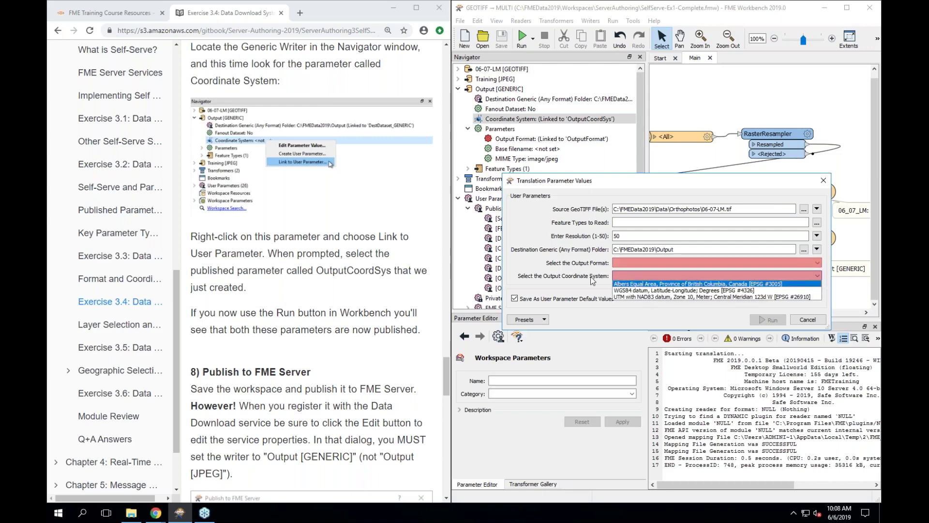
{"action": "left_click", "coordinate": [621, 285]}
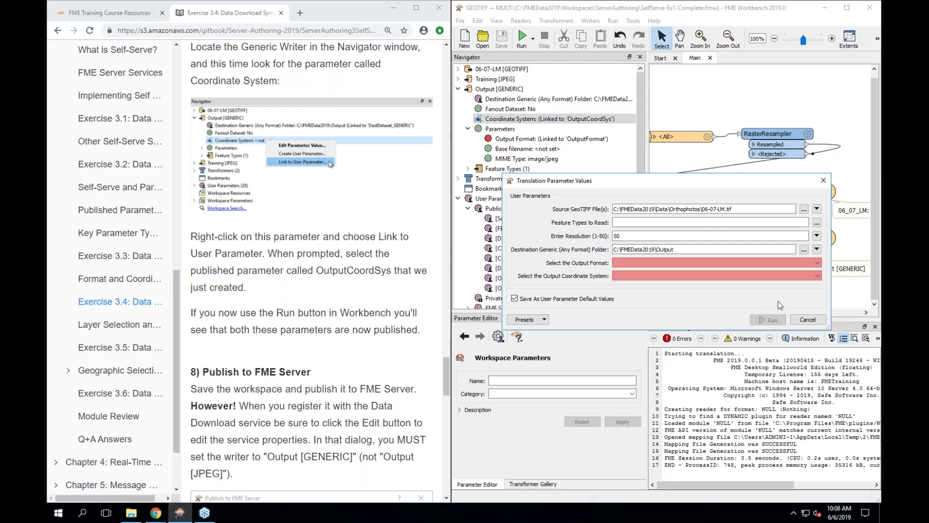
{"action": "left_click", "coordinate": [807, 320]}
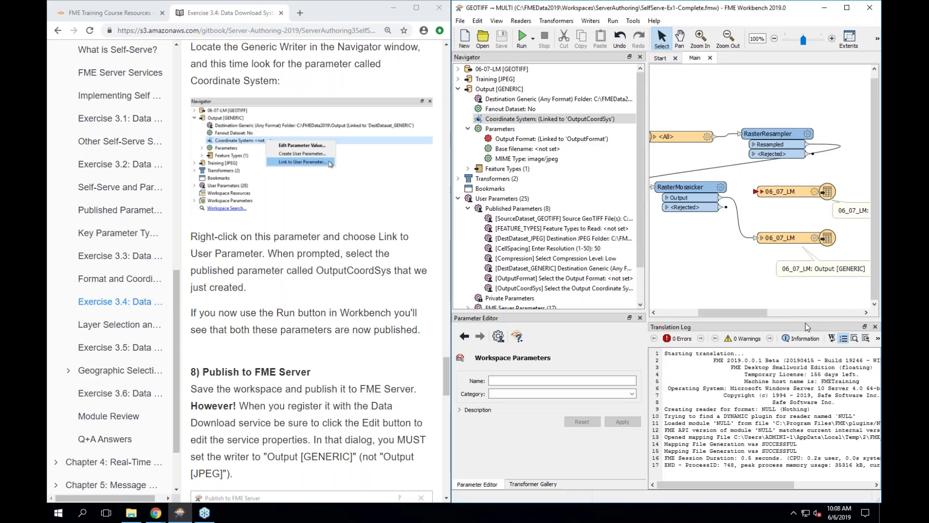
- Start publishing through the Training connection, uploading data files and overwriting SelfServe-Ex1-Complete.fmw in the Training repository
{"action": "left_click", "coordinate": [459, 21]}
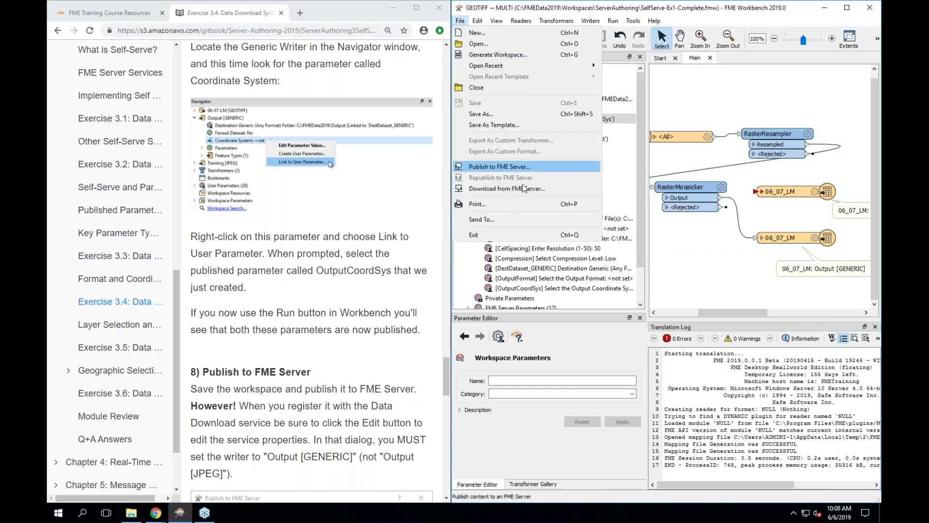
{"action": "left_click", "coordinate": [492, 168]}
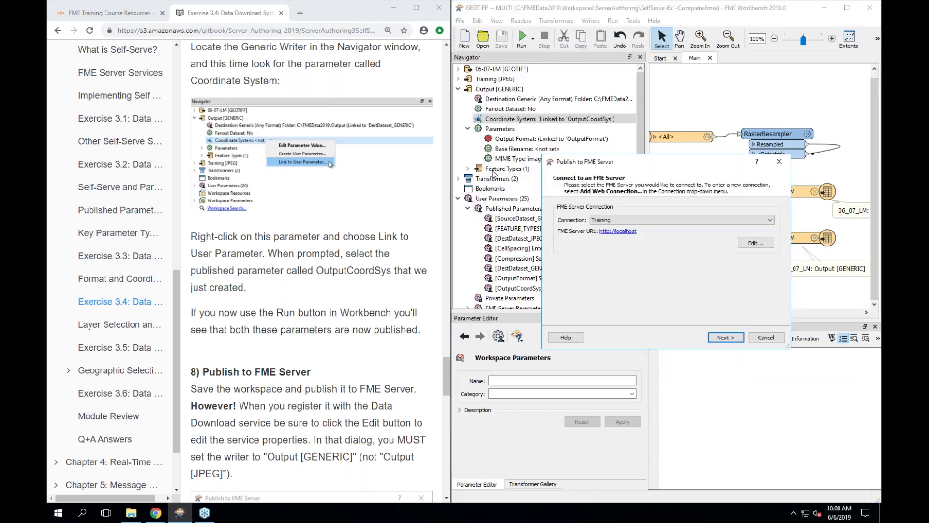
{"action": "left_click", "coordinate": [724, 337]}
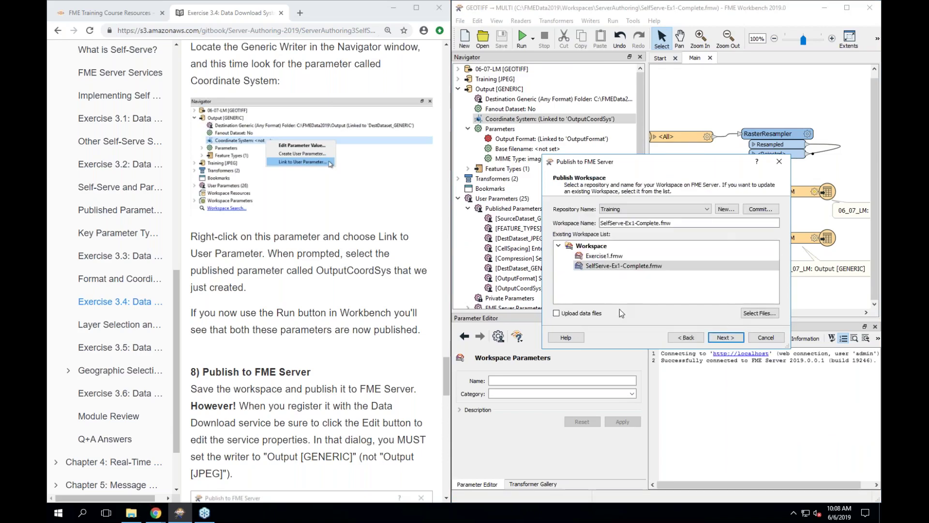
{"action": "left_click", "coordinate": [583, 313]}
{"action": "left_click", "coordinate": [732, 339]}
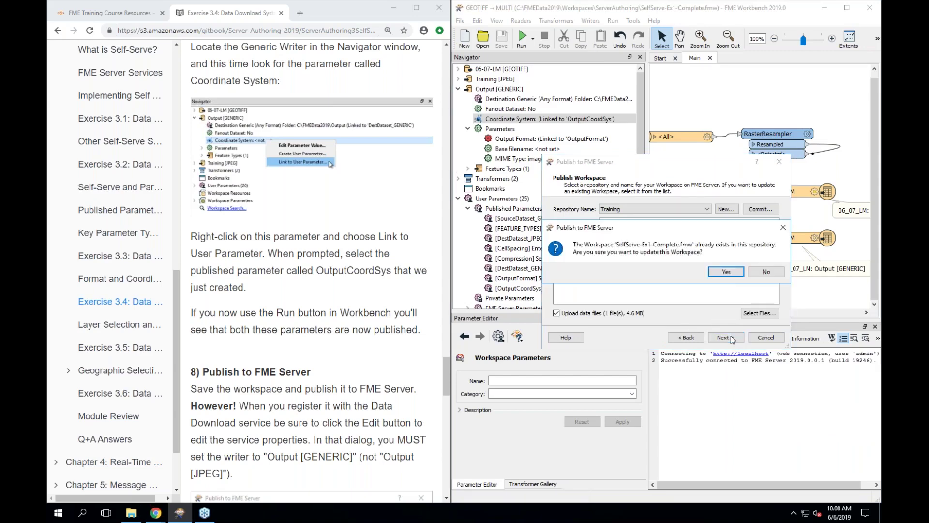
{"action": "left_click", "coordinate": [730, 274]}
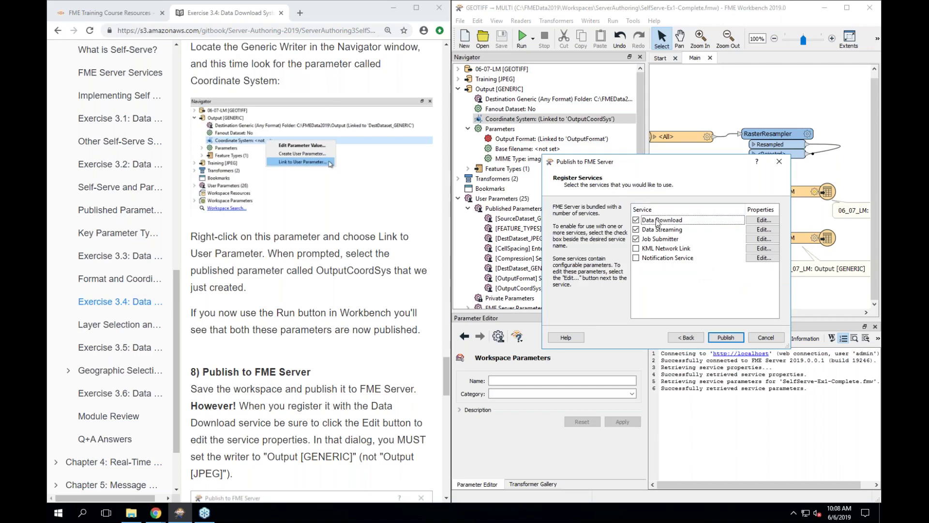
- Set the Data Download service to include only the Output [GENERIC] writer instead of Training [JPEG], and publish the workspace
{"action": "left_click", "coordinate": [767, 221]}
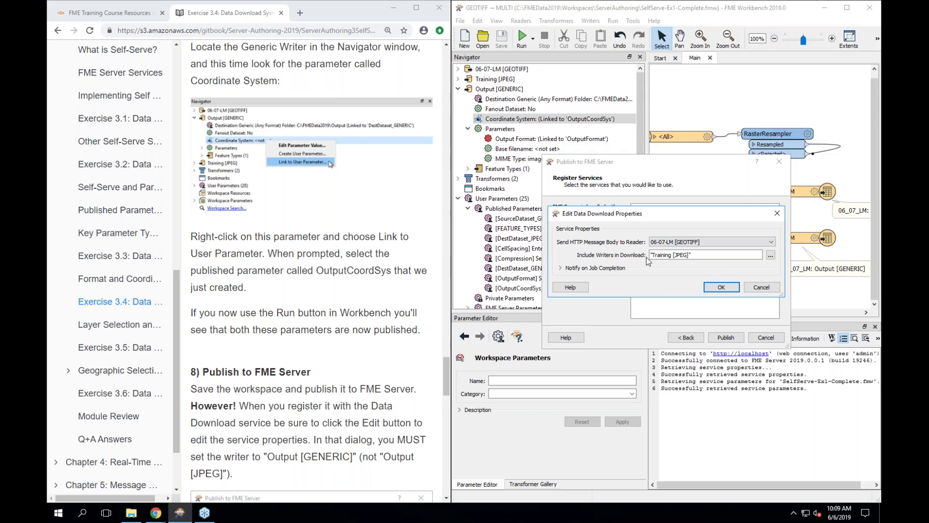
{"action": "left_click", "coordinate": [770, 256]}
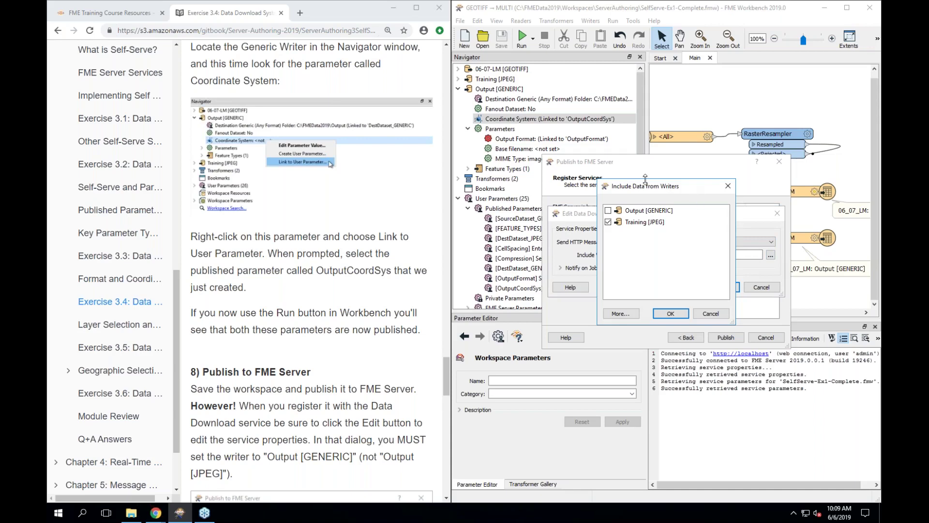
{"action": "left_click", "coordinate": [608, 210]}
{"action": "left_click", "coordinate": [608, 222]}
{"action": "left_click", "coordinate": [608, 222]}
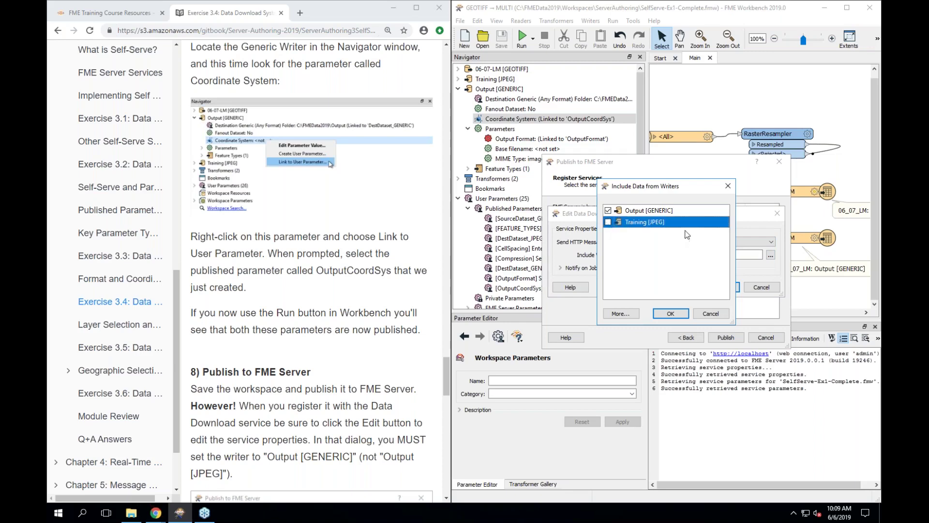
{"action": "left_click", "coordinate": [678, 211]}
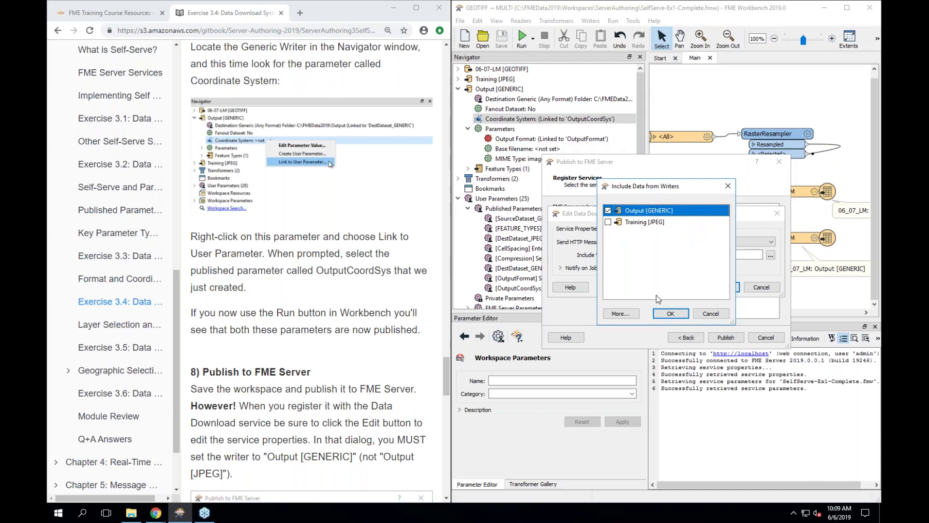
{"action": "left_click", "coordinate": [657, 313]}
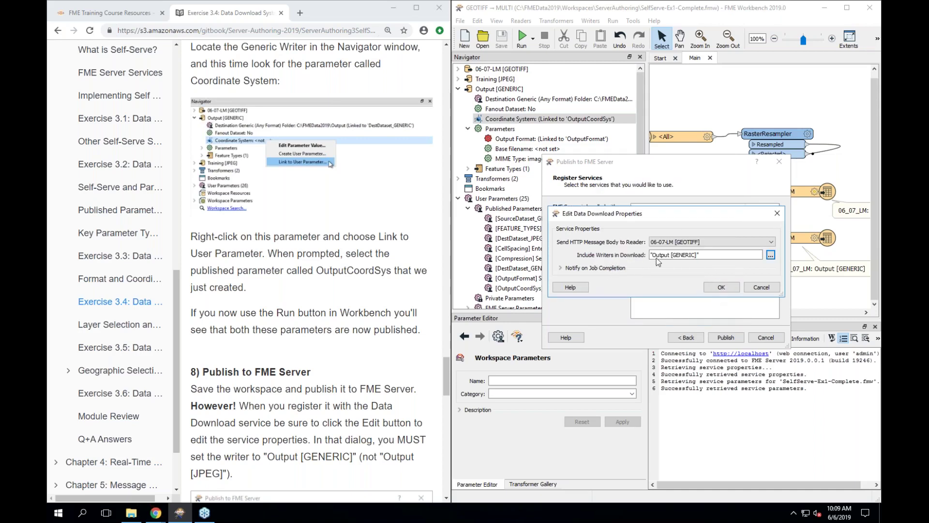
{"action": "left_click", "coordinate": [718, 287]}
{"action": "left_click", "coordinate": [731, 337]}
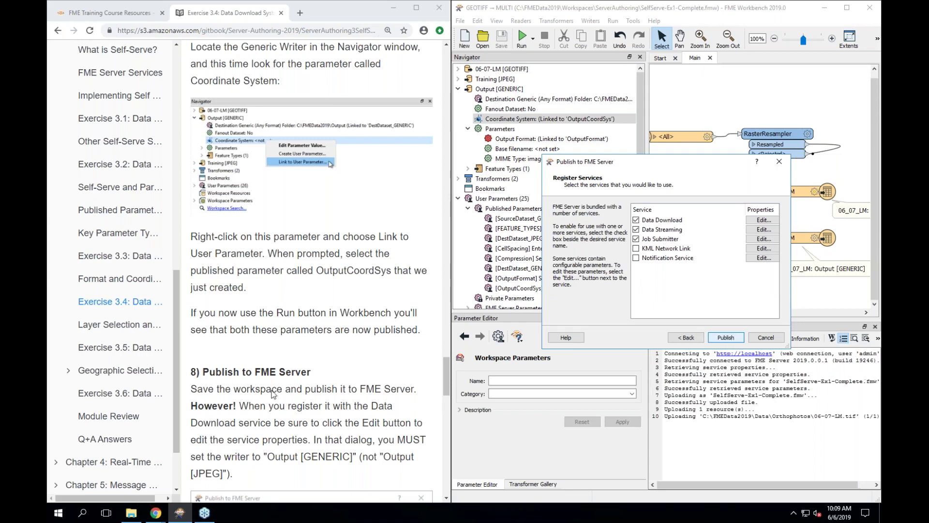
- Read the exercise's post-publishing instructions, switch to the FME Server web interface and dismiss the Workbench crash message
{"action": "scroll", "coordinate": [312, 271], "scroll_direction": "down", "scroll_amount": 2}
{"action": "scroll", "coordinate": [312, 271], "scroll_direction": "down", "scroll_amount": 10}
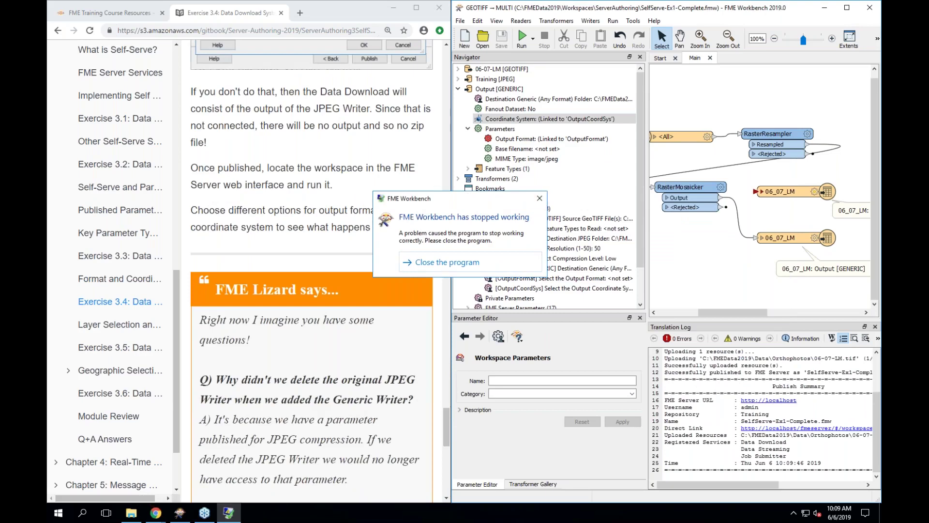
{"action": "left_click", "coordinate": [320, 488]}
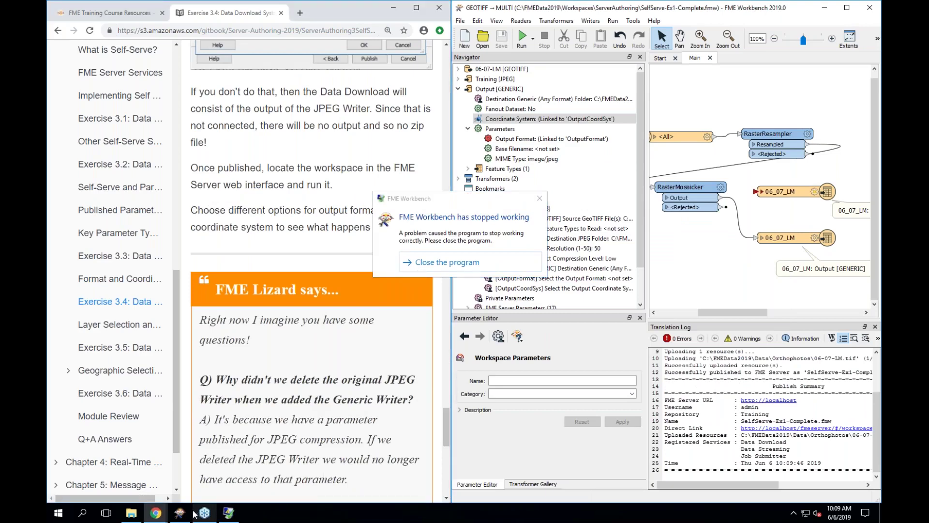
{"action": "mouse_move", "coordinate": [155, 513]}
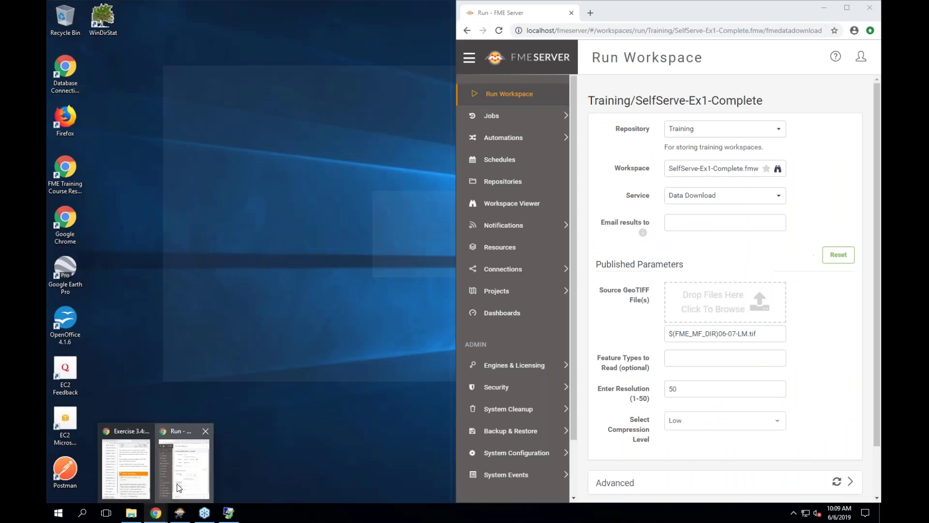
{"action": "left_click", "coordinate": [179, 488]}
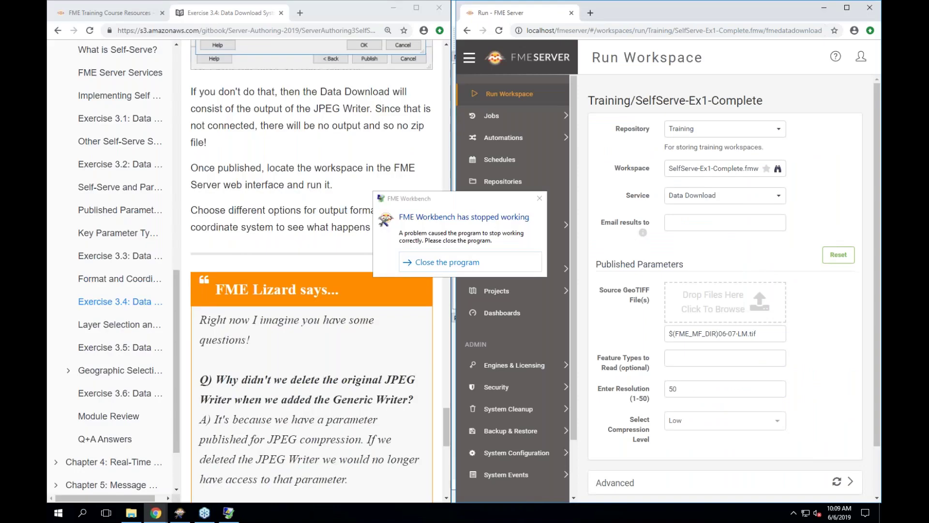
{"action": "left_click", "coordinate": [539, 199]}
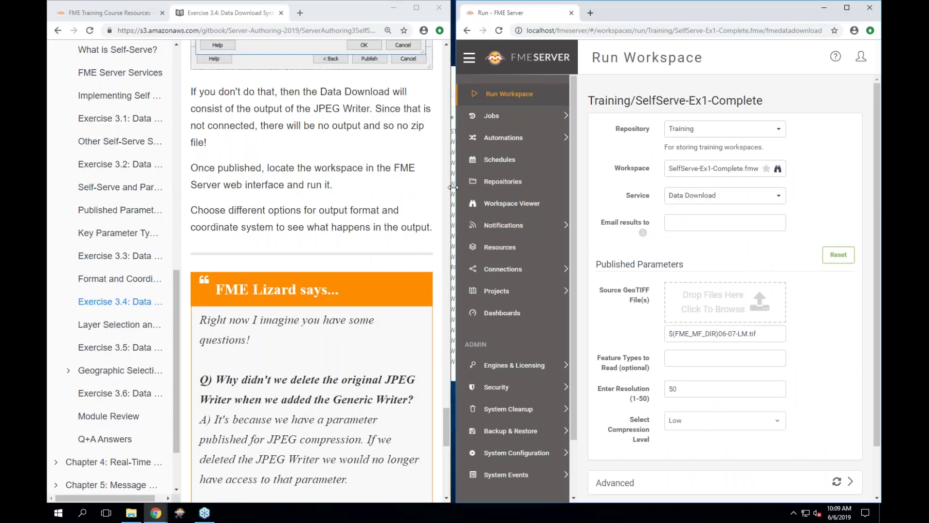
- Open the last published SelfServe-Ex1-Complete.fmw from the FME Server home page and widen the browser window
{"action": "left_click_drag", "start_coordinate": [454, 184], "coordinate": [430, 184]}
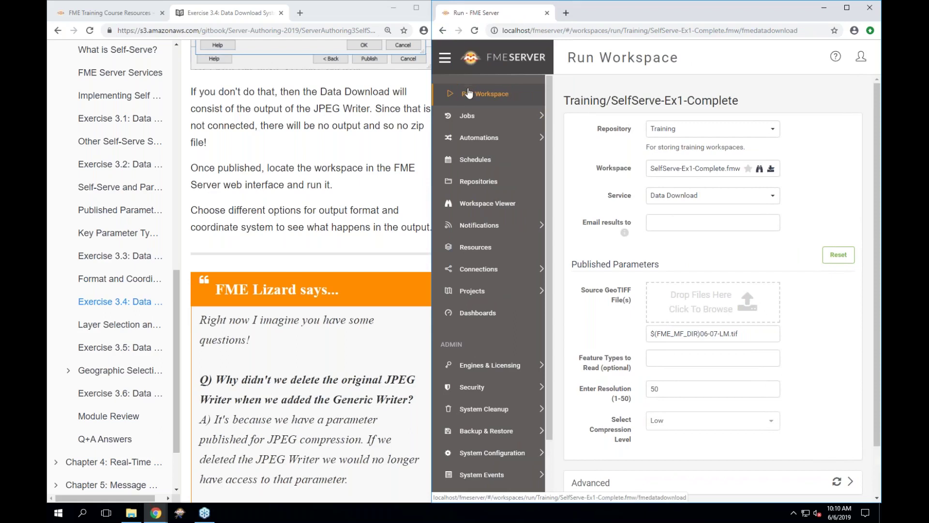
{"action": "left_click", "coordinate": [498, 63]}
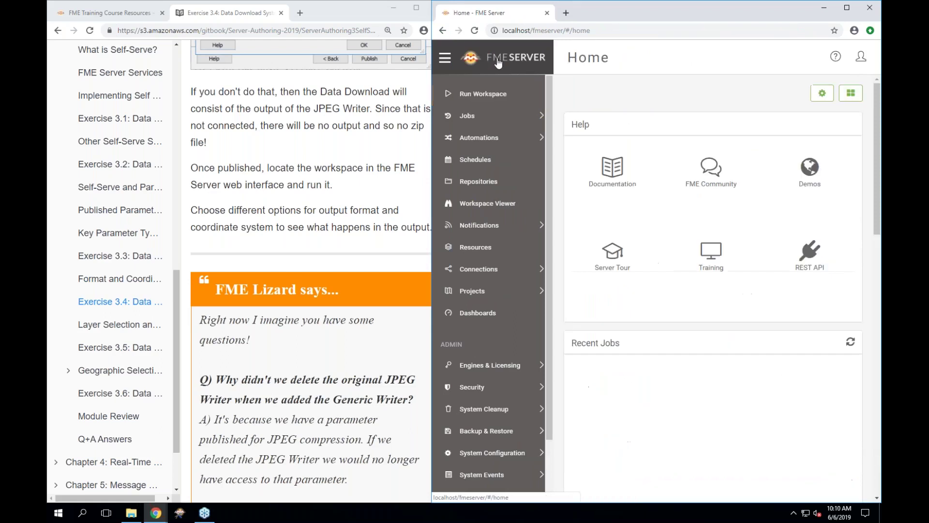
{"action": "scroll", "coordinate": [653, 285], "scroll_direction": "down", "scroll_amount": 6}
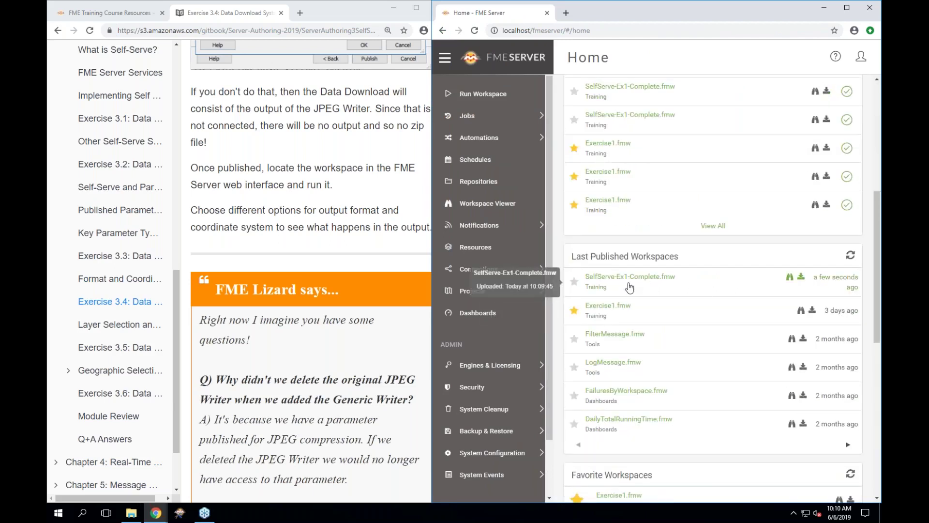
{"action": "left_click", "coordinate": [634, 234]}
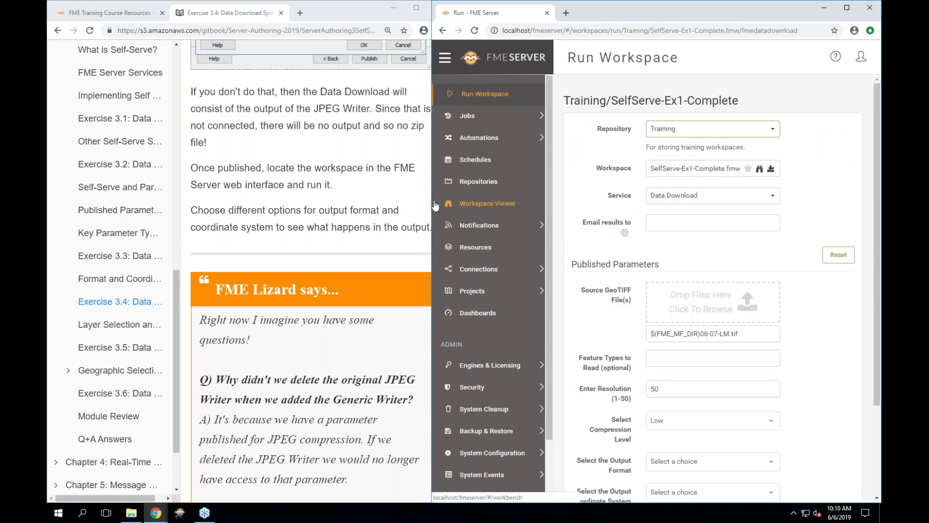
{"action": "left_click_drag", "start_coordinate": [431, 202], "coordinate": [331, 192]}
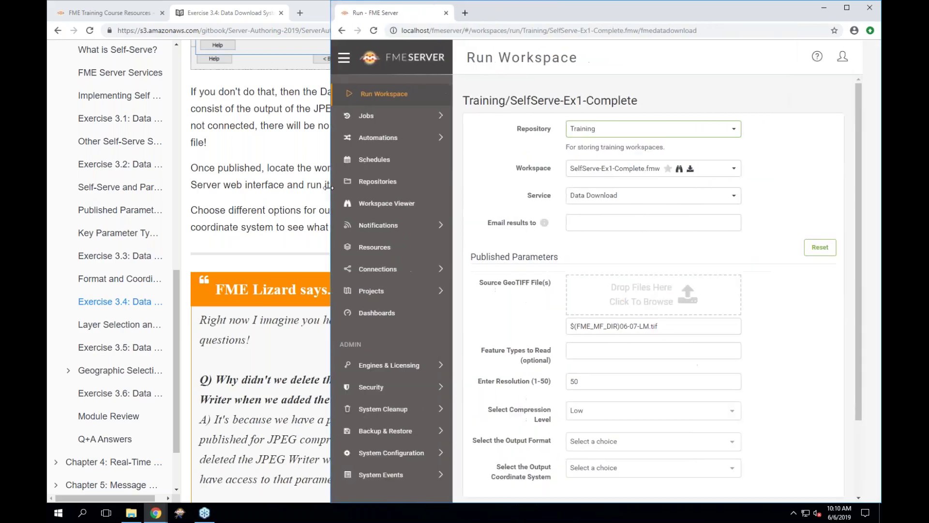
- Set the published parameters to a resolution of 1 and a Medium compression level
{"action": "scroll", "coordinate": [821, 427], "scroll_direction": "down", "scroll_amount": 2}
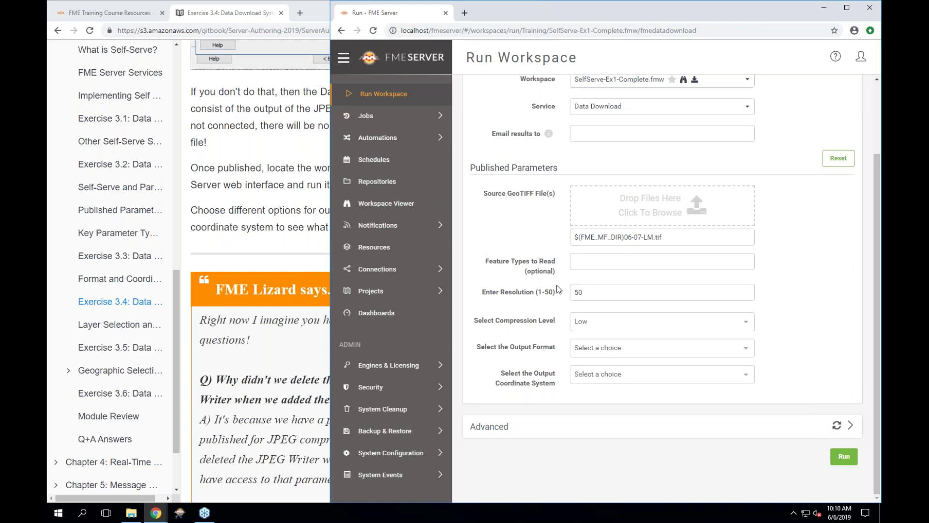
{"action": "double_click", "coordinate": [679, 299]}
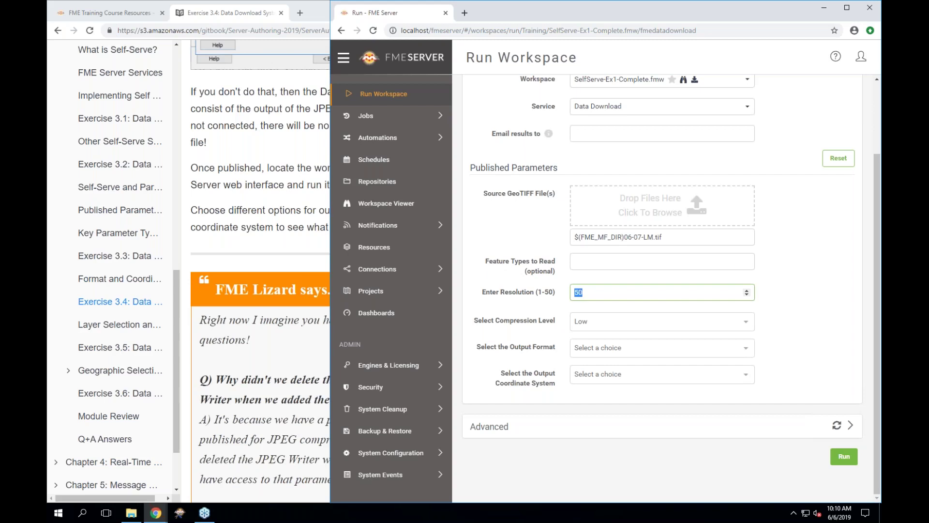
{"action": "type", "text": "1"}
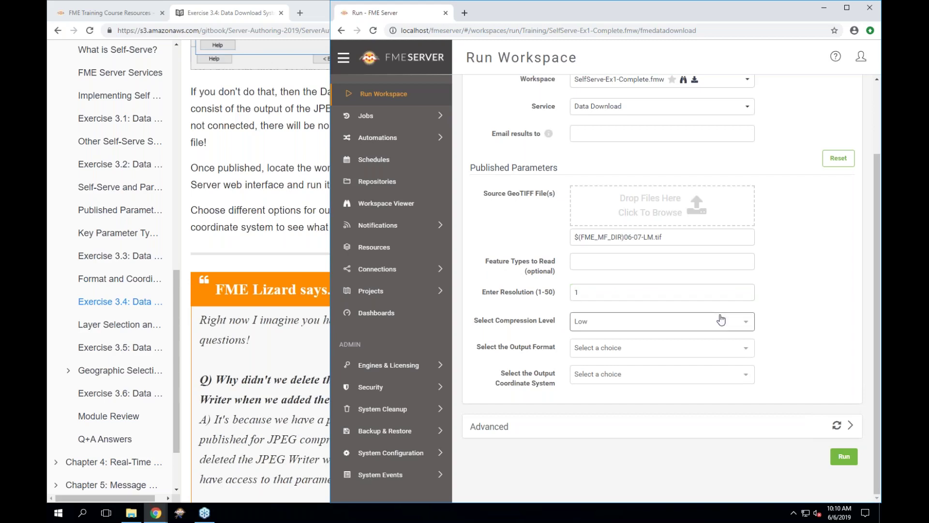
{"action": "left_click", "coordinate": [686, 321]}
{"action": "left_click", "coordinate": [702, 373]}
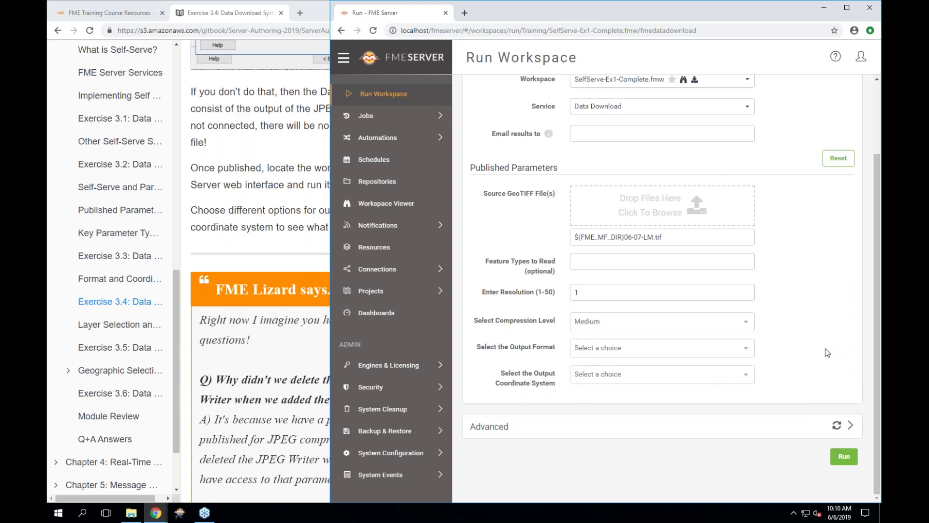
- Choose PNG as output format and Albers Equal Area, Province of British Columbia [EPSG #3005] as coordinate system, and run the workspace
{"action": "left_click", "coordinate": [702, 348]}
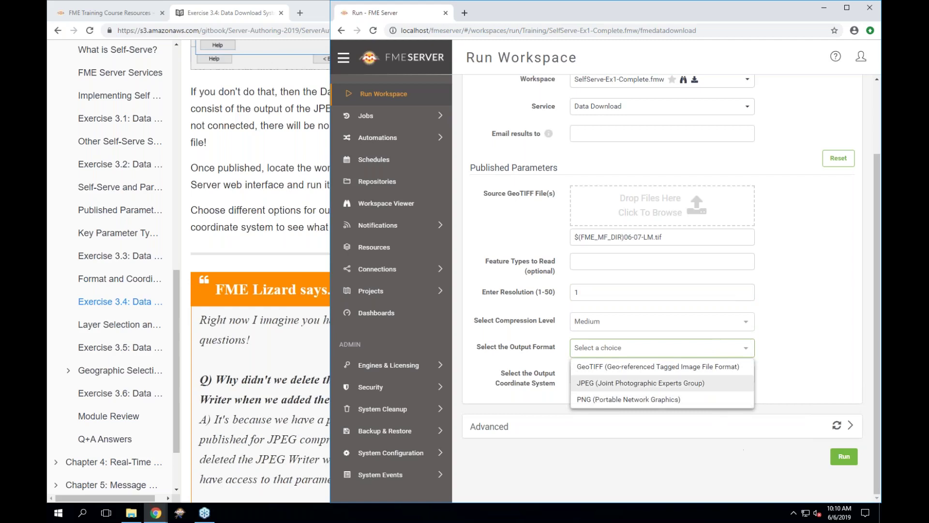
{"action": "left_click", "coordinate": [662, 403]}
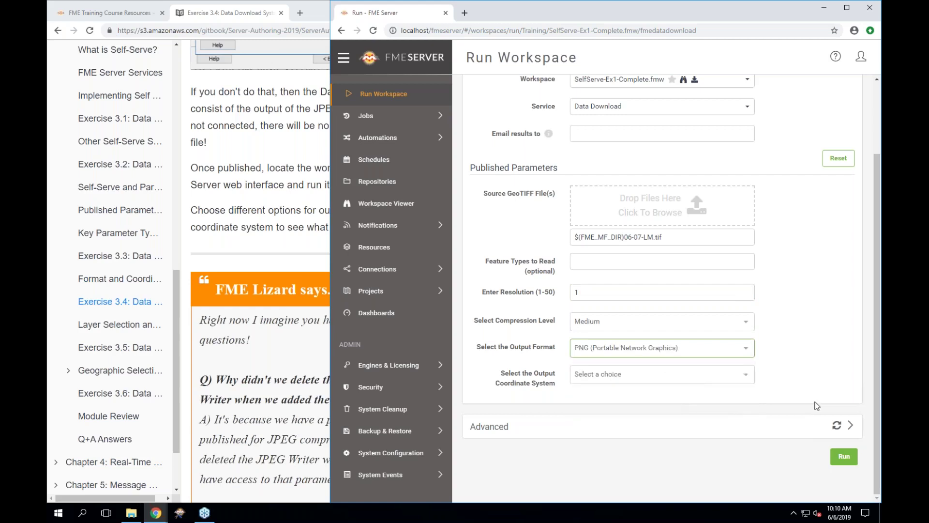
{"action": "left_click", "coordinate": [675, 377]}
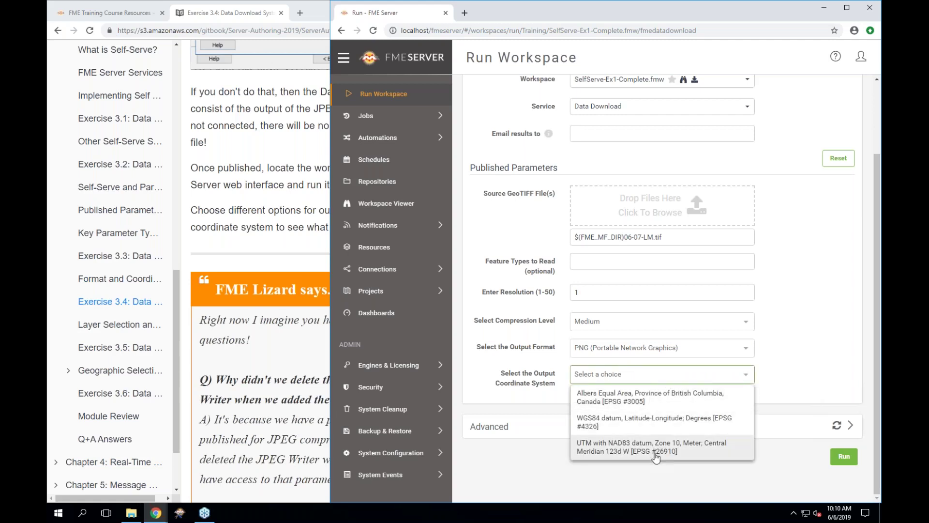
{"action": "left_click", "coordinate": [646, 398]}
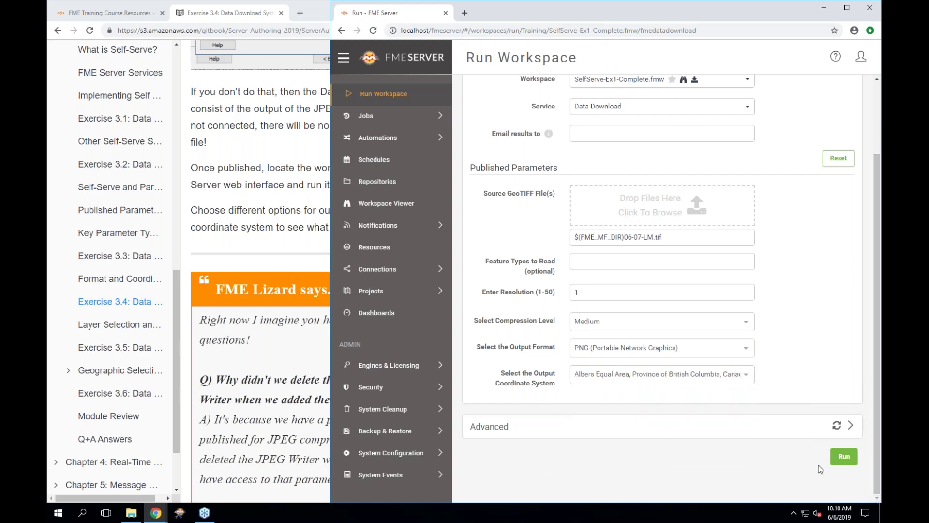
{"action": "left_click", "coordinate": [842, 462]}
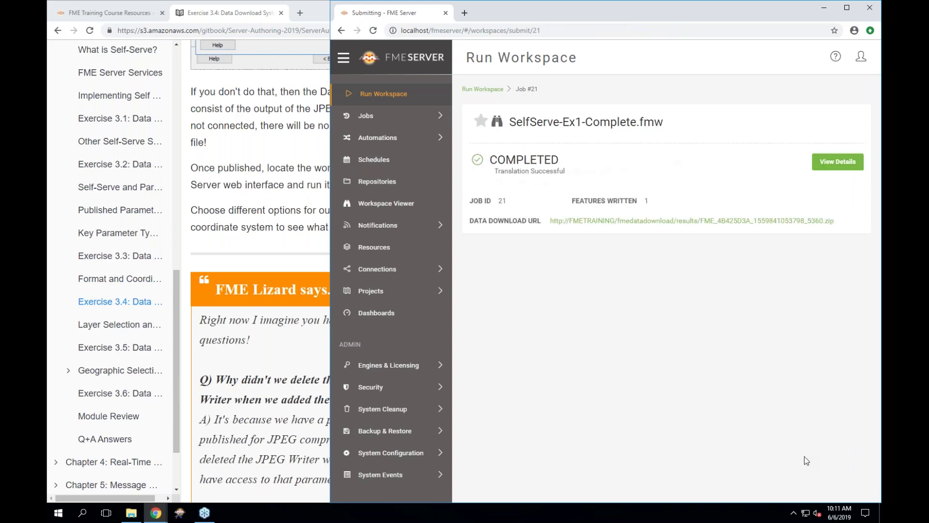
- Download the job's result zip and open the 06_07_LM PNG image from its GENERIC_1 Output folder
{"action": "left_click", "coordinate": [714, 222]}
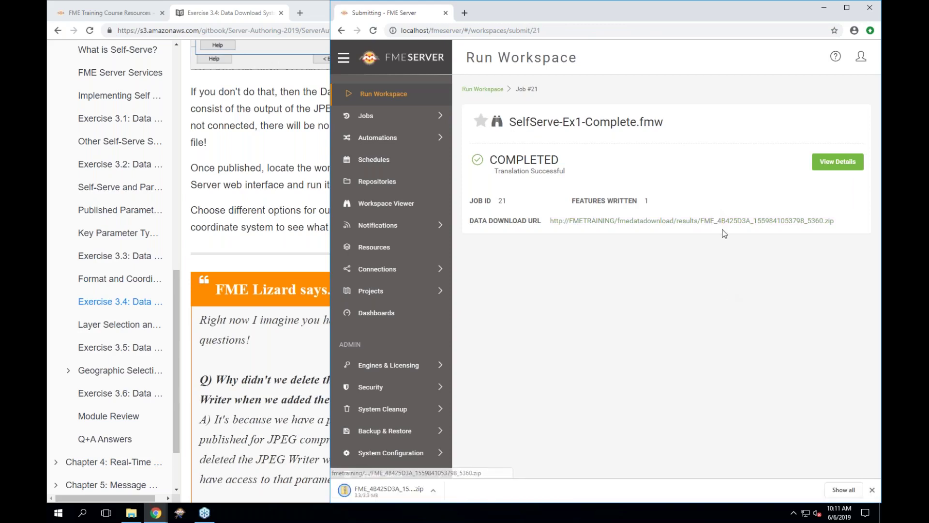
{"action": "left_click", "coordinate": [368, 491]}
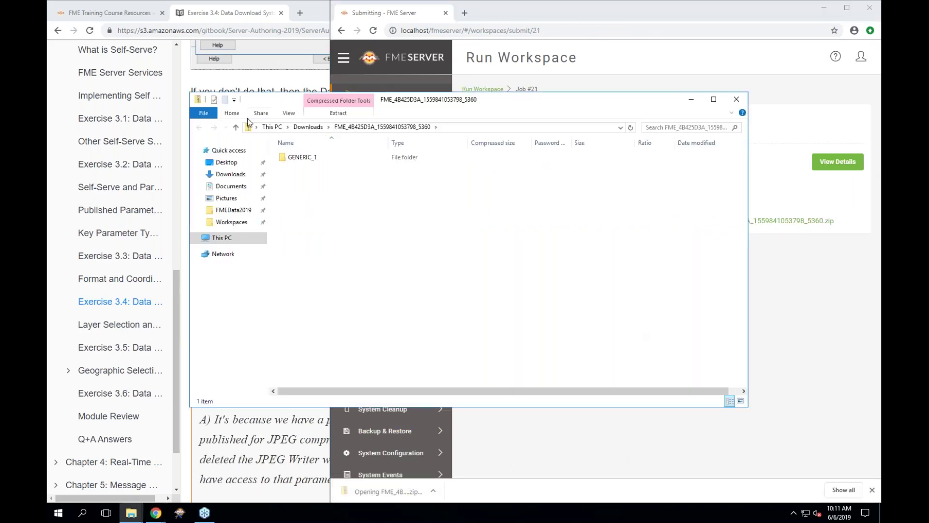
{"action": "double_click", "coordinate": [286, 160]}
{"action": "double_click", "coordinate": [295, 158]}
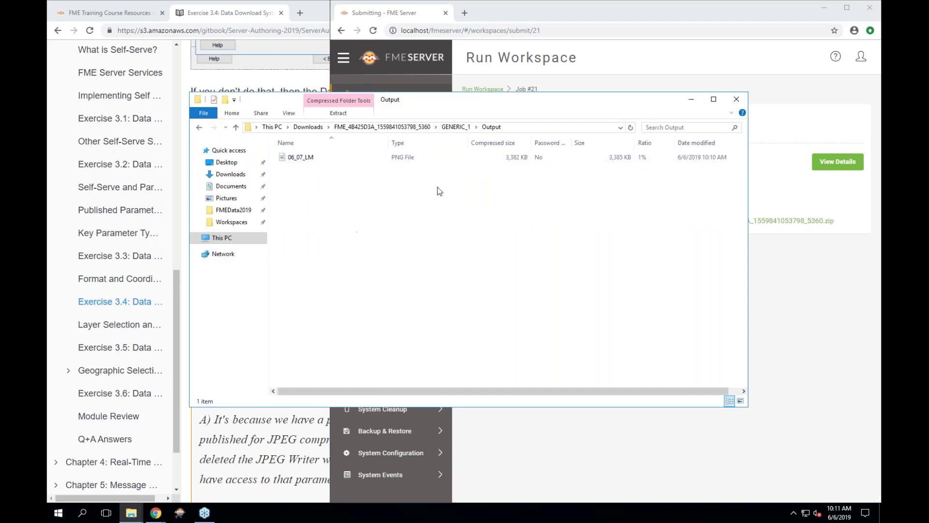
{"action": "left_click", "coordinate": [294, 157]}
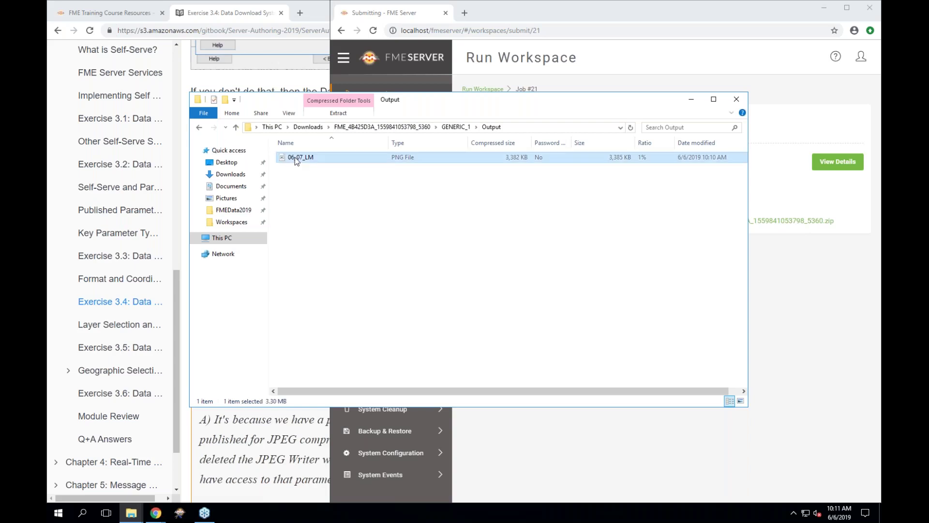
{"action": "double_click", "coordinate": [295, 157]}
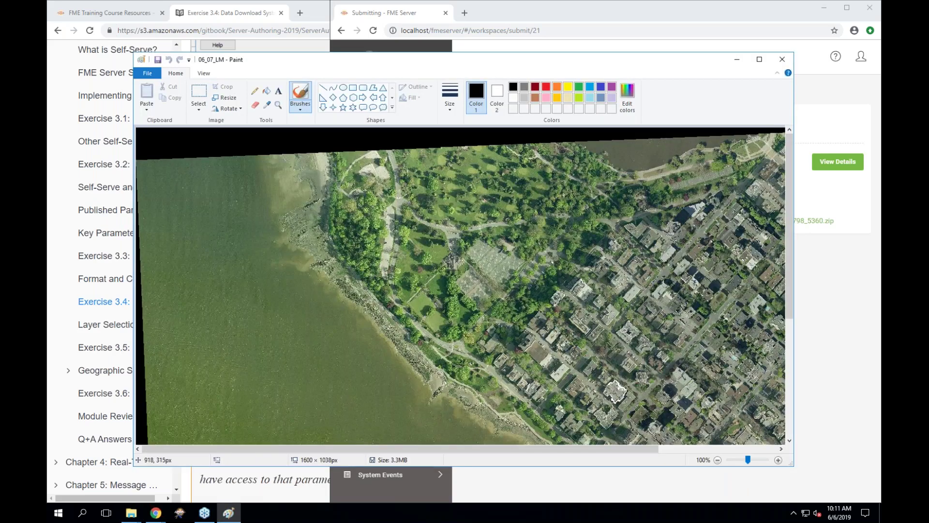
- Inspect the output image in a maximized Paint window, close it and return to the browser
{"action": "left_click", "coordinate": [760, 60]}
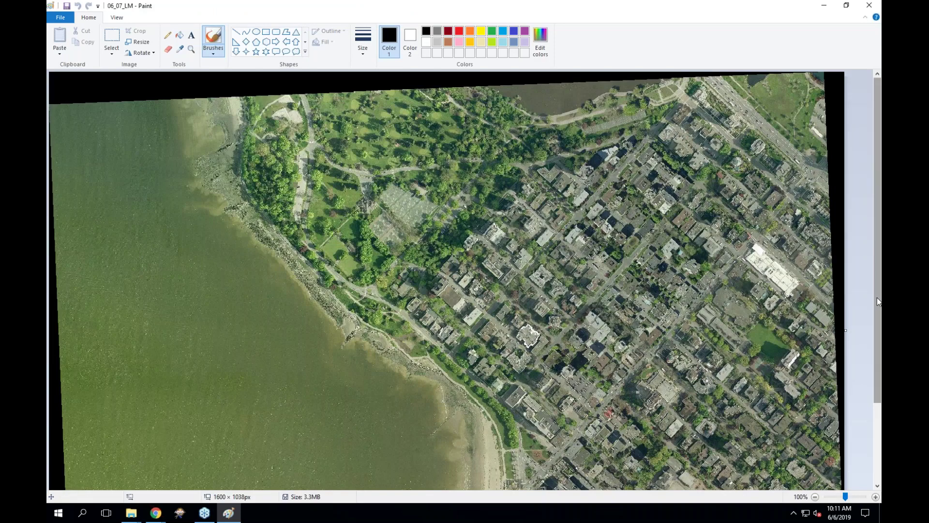
{"action": "left_click_drag", "start_coordinate": [877, 297], "coordinate": [859, 236]}
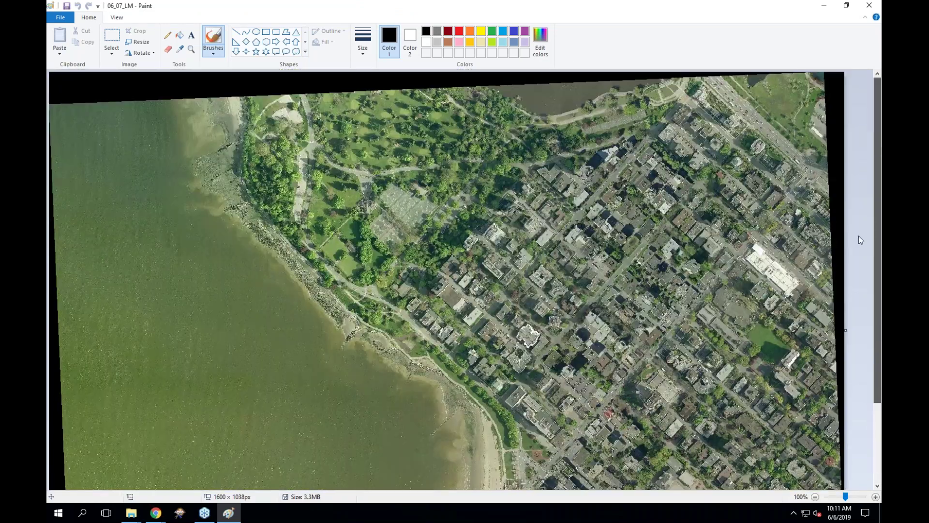
{"action": "left_click", "coordinate": [869, 8]}
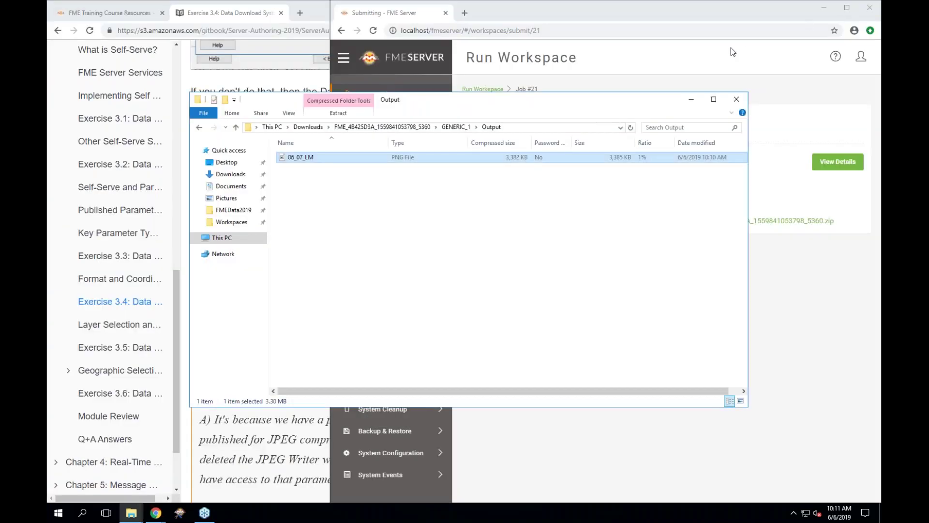
{"action": "left_click", "coordinate": [731, 47]}
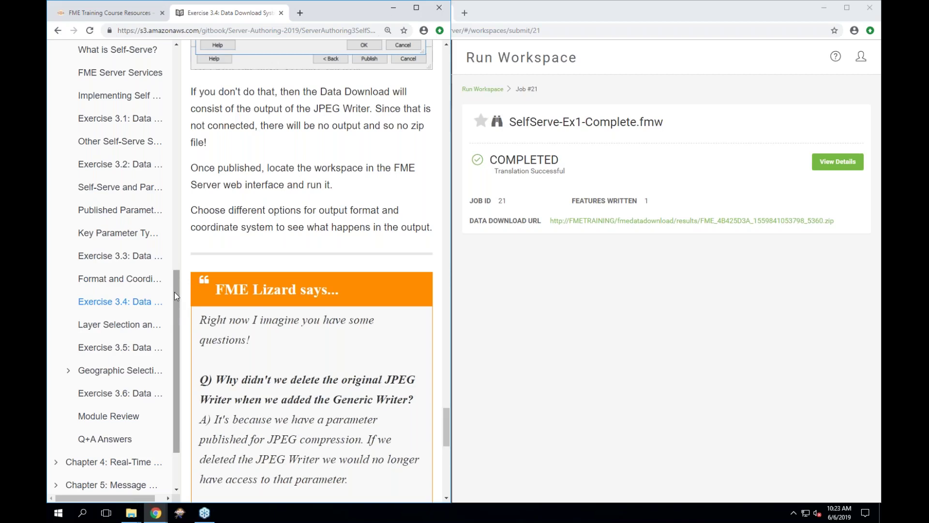
- Open the Layer Selection and Handling page, widen the manual's window and read the Selecting Layers section about the Feature Types to Read parameter
{"action": "left_click", "coordinate": [140, 334]}
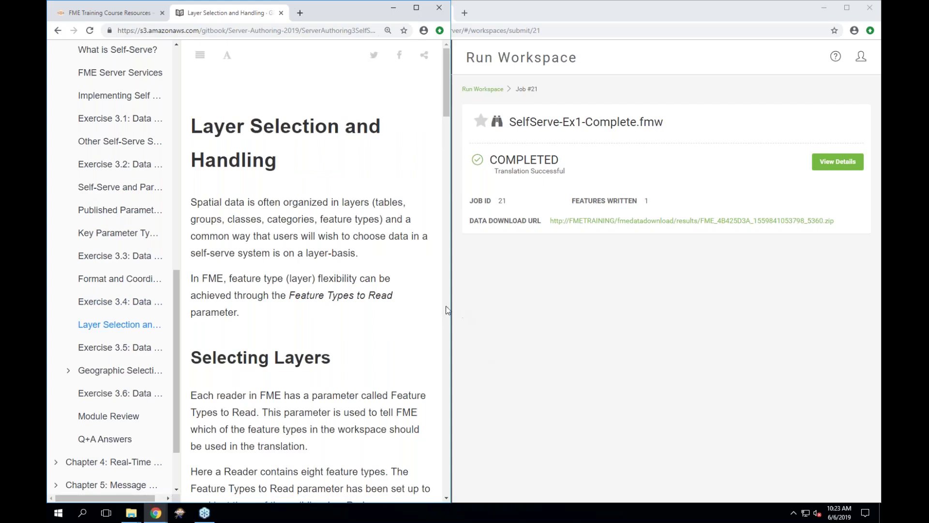
{"action": "left_click_drag", "start_coordinate": [451, 303], "coordinate": [526, 311]}
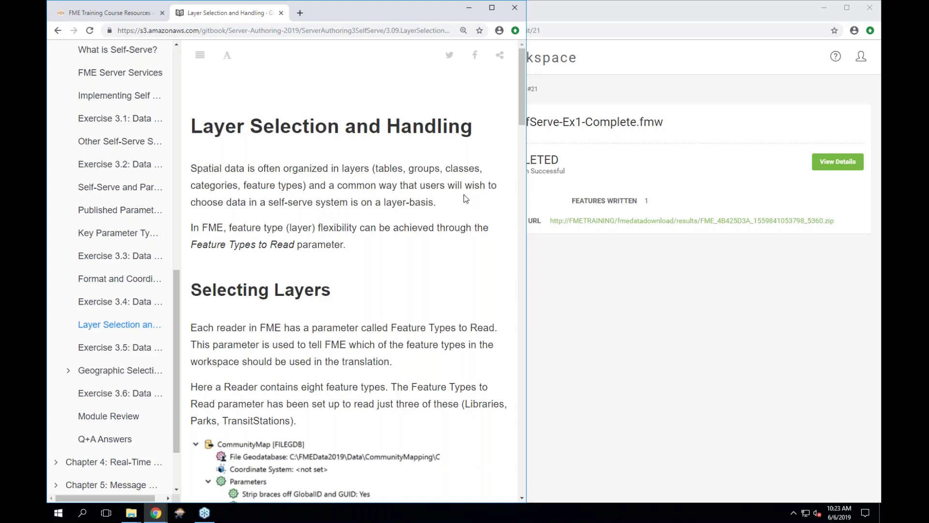
{"action": "scroll", "coordinate": [390, 266], "scroll_direction": "down", "scroll_amount": 1}
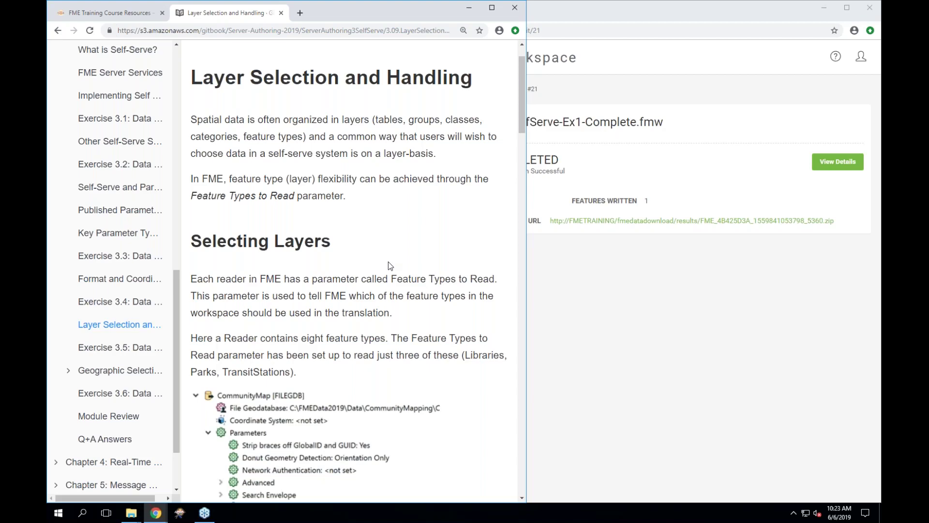
{"action": "scroll", "coordinate": [390, 266], "scroll_direction": "down", "scroll_amount": 2}
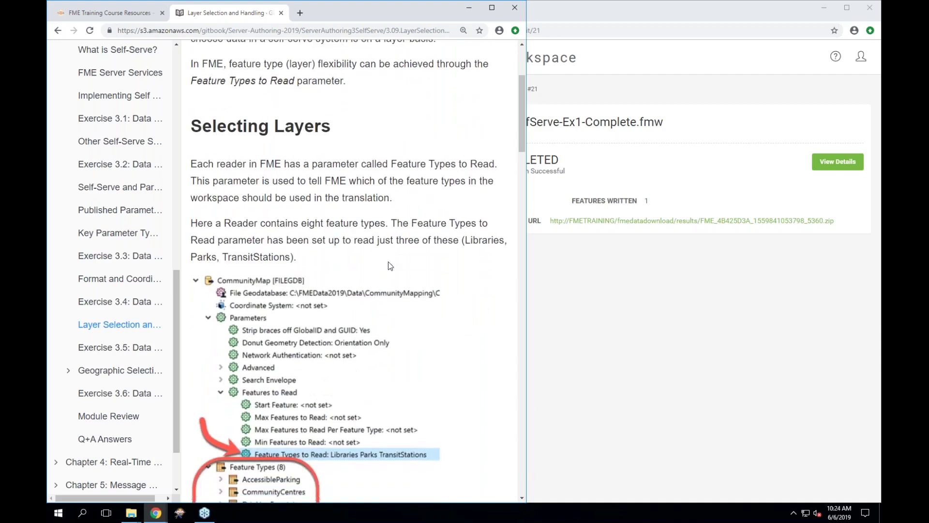
{"action": "scroll", "coordinate": [388, 261], "scroll_direction": "down", "scroll_amount": 1}
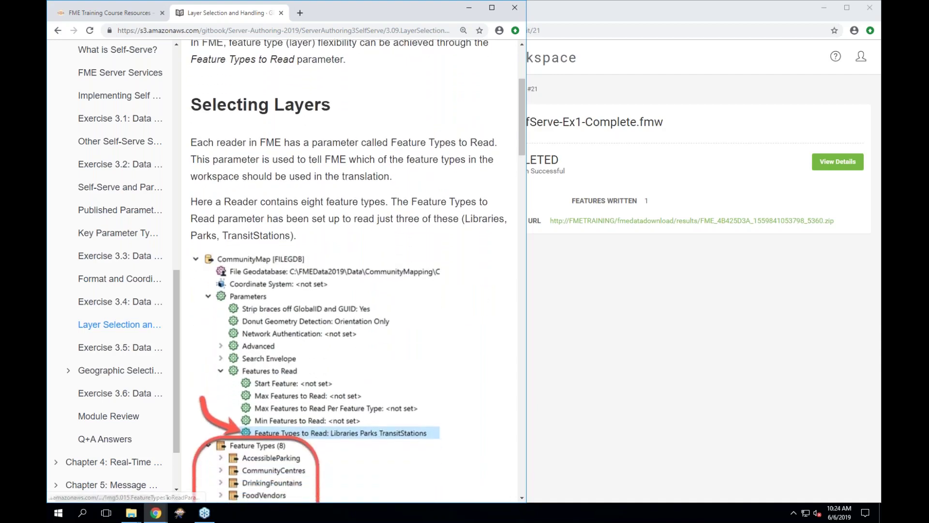
{"action": "scroll", "coordinate": [421, 155], "scroll_direction": "down", "scroll_amount": 1}
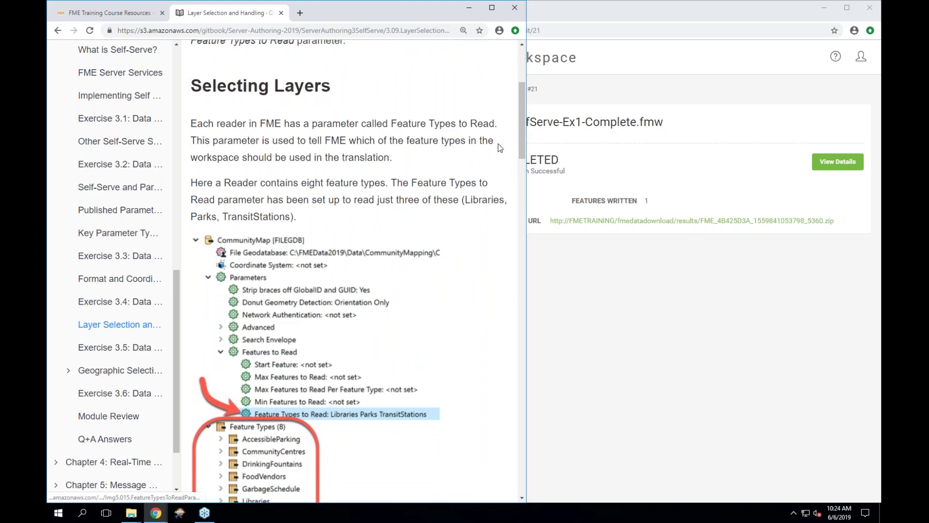
{"action": "scroll", "coordinate": [440, 277], "scroll_direction": "down", "scroll_amount": 1}
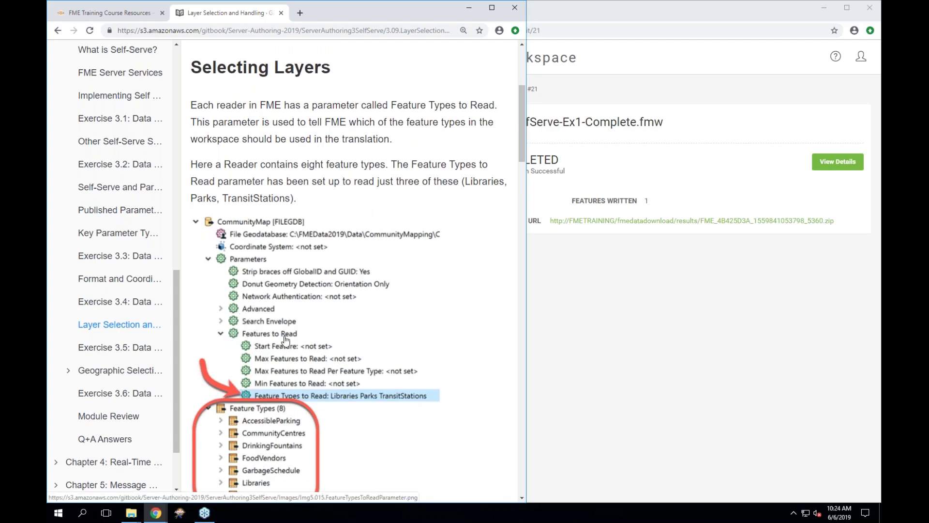
{"action": "scroll", "coordinate": [322, 373], "scroll_direction": "down", "scroll_amount": 1}
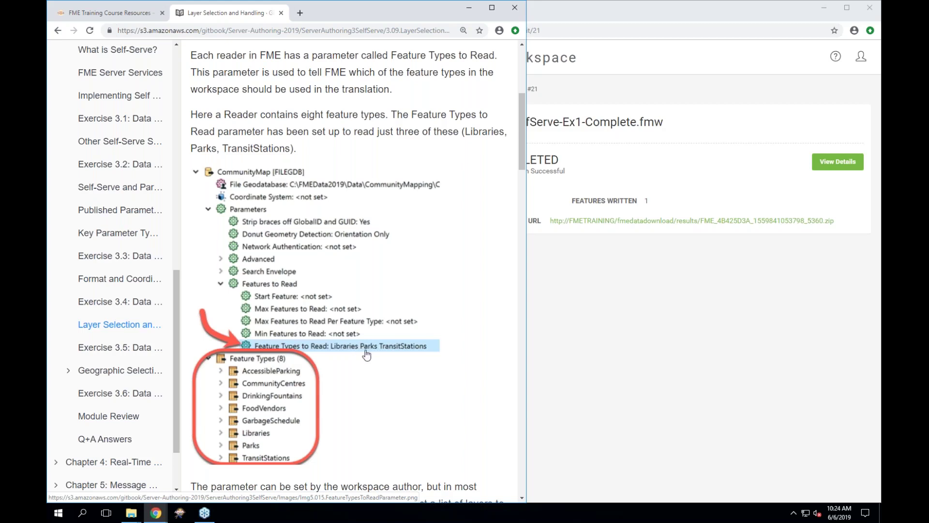
{"action": "scroll", "coordinate": [339, 358], "scroll_direction": "down", "scroll_amount": 1}
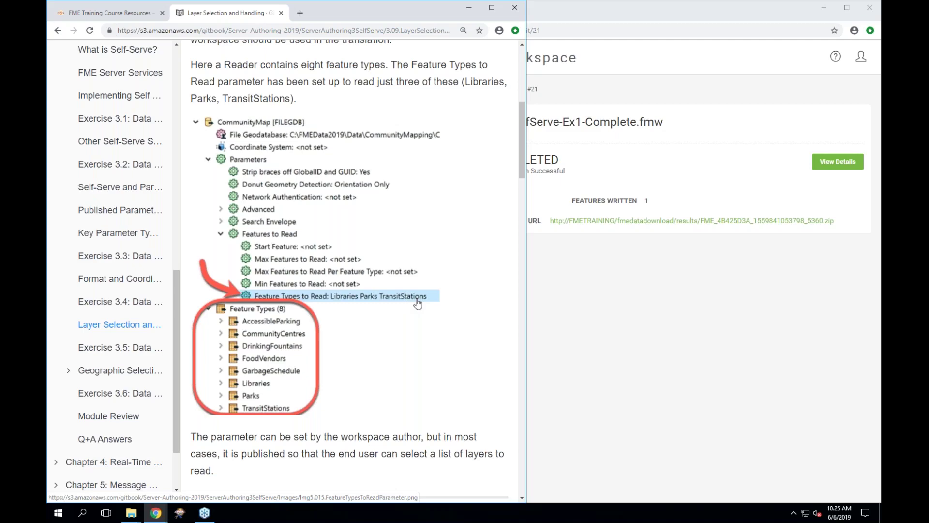
- Read the Publishing Feature Types to Read section, enlarge its Modify Feature Types List figure, and continue through the tip to Grouped Layers
{"action": "scroll", "coordinate": [418, 304], "scroll_direction": "down", "scroll_amount": 3}
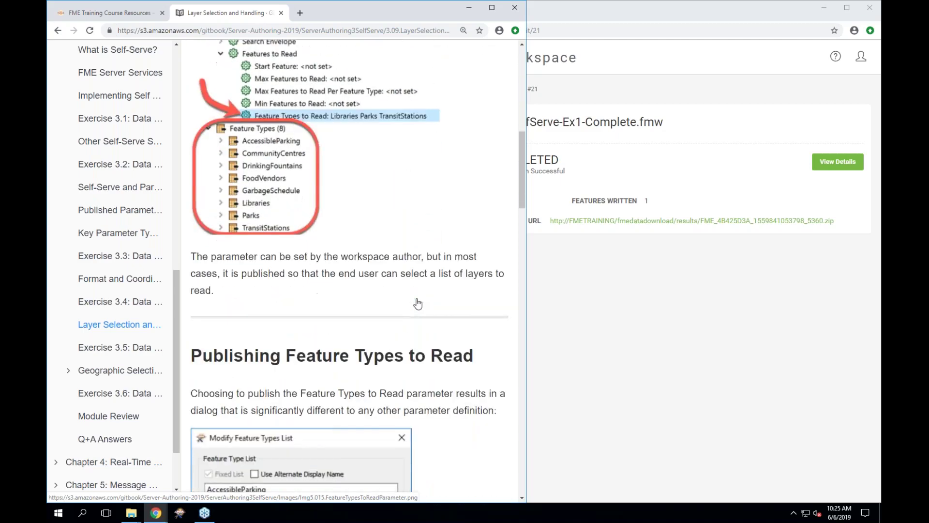
{"action": "scroll", "coordinate": [418, 303], "scroll_direction": "down", "scroll_amount": 2}
{"action": "scroll", "coordinate": [417, 303], "scroll_direction": "up", "scroll_amount": 2}
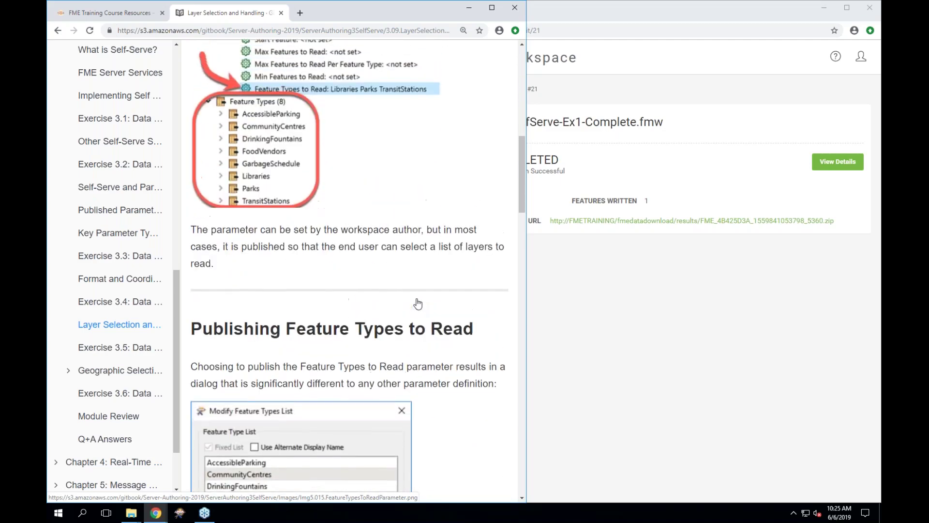
{"action": "scroll", "coordinate": [417, 303], "scroll_direction": "down", "scroll_amount": 3}
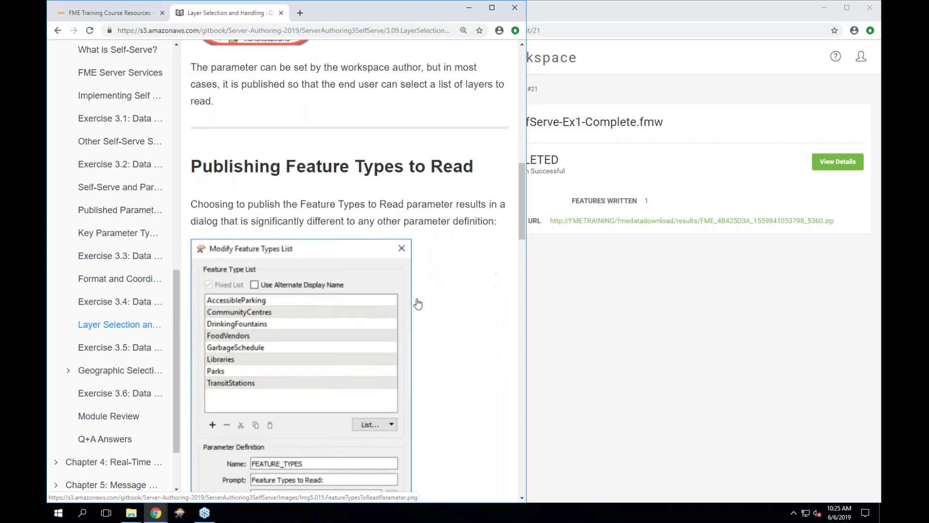
{"action": "scroll", "coordinate": [418, 304], "scroll_direction": "down", "scroll_amount": 2}
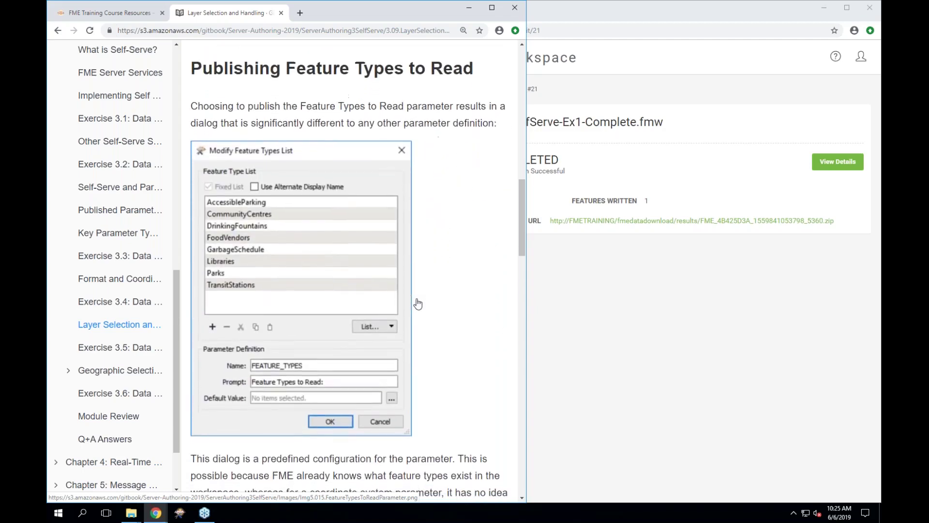
{"action": "left_click", "coordinate": [373, 307]}
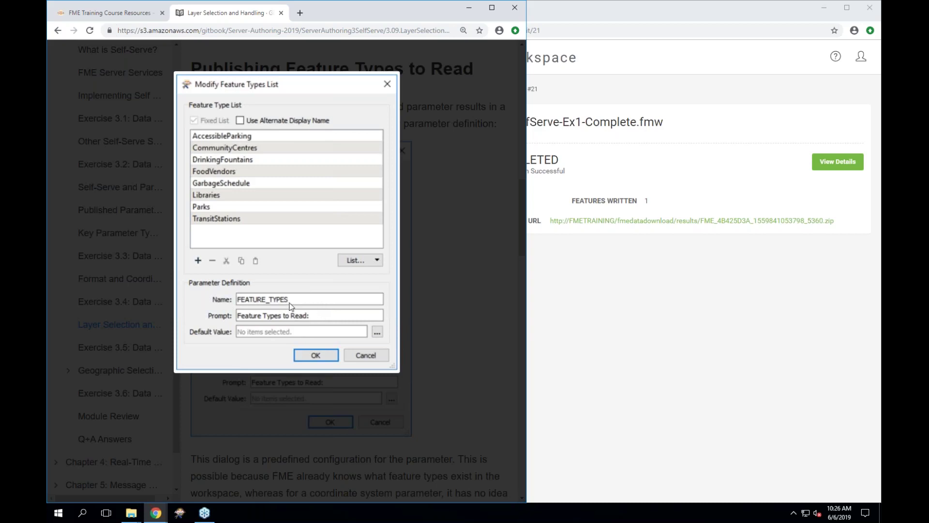
{"action": "left_click", "coordinate": [275, 374]}
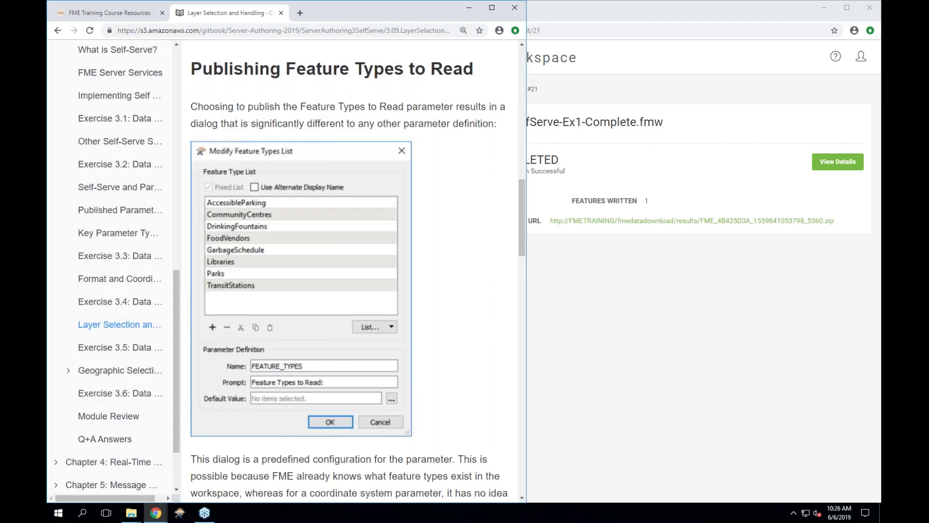
{"action": "scroll", "coordinate": [358, 271], "scroll_direction": "down", "scroll_amount": 8}
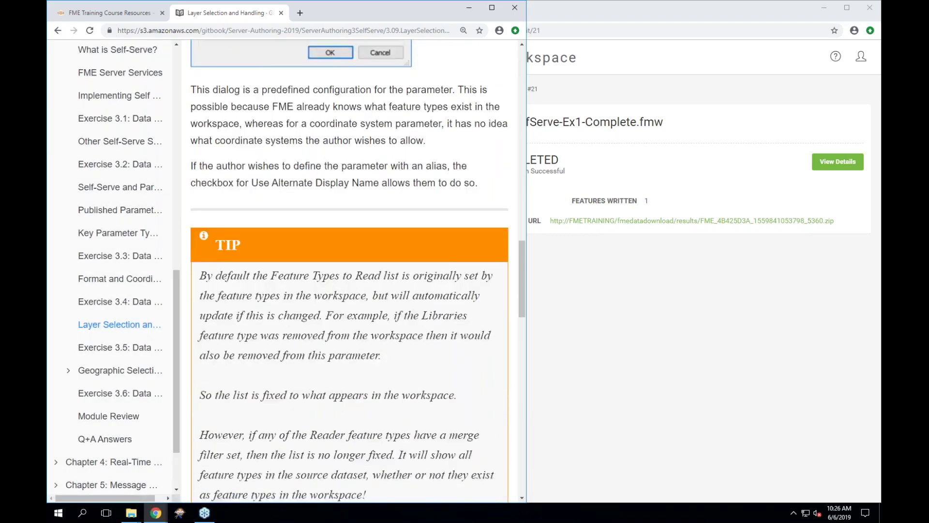
{"action": "scroll", "coordinate": [358, 271], "scroll_direction": "down", "scroll_amount": 9}
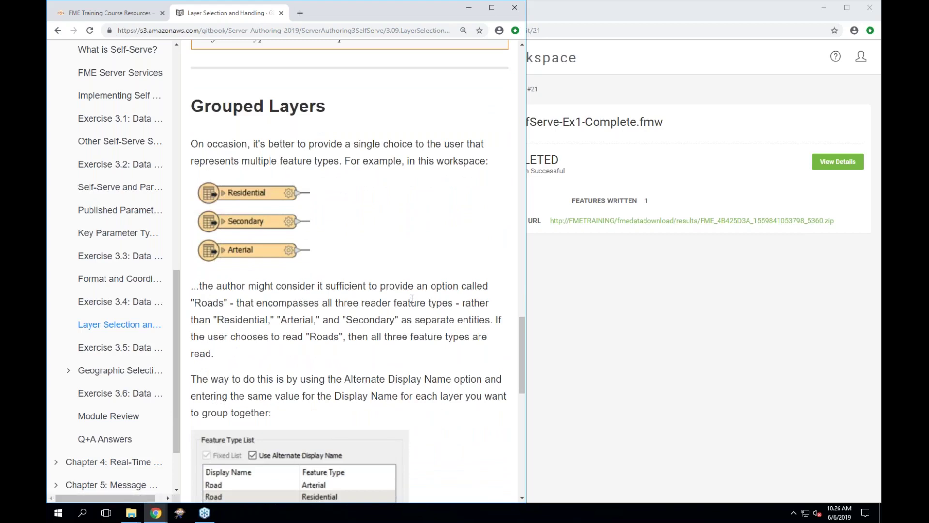
- Read the Grouped Layers section on using a shared Alternate Display Name, through the closing FME Lizard tip
{"action": "scroll", "coordinate": [412, 299], "scroll_direction": "down", "scroll_amount": 2}
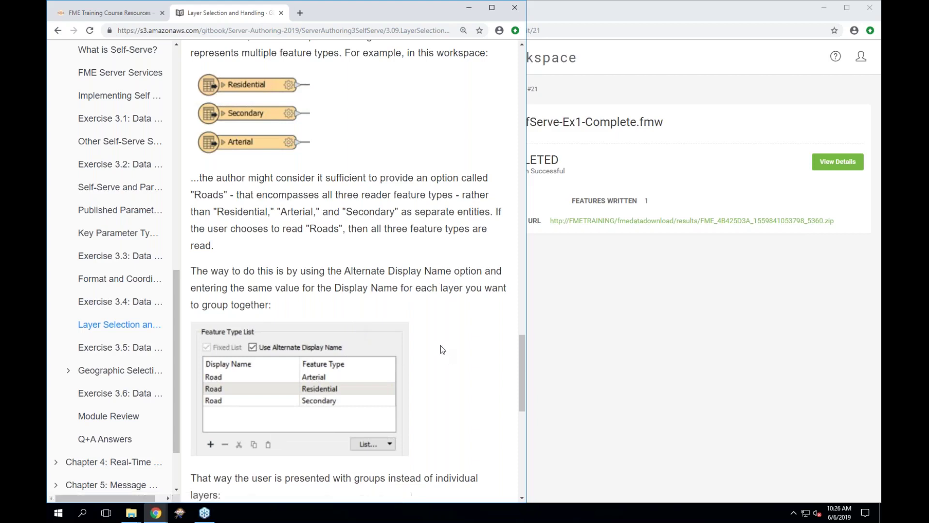
{"action": "scroll", "coordinate": [440, 345], "scroll_direction": "down", "scroll_amount": 2}
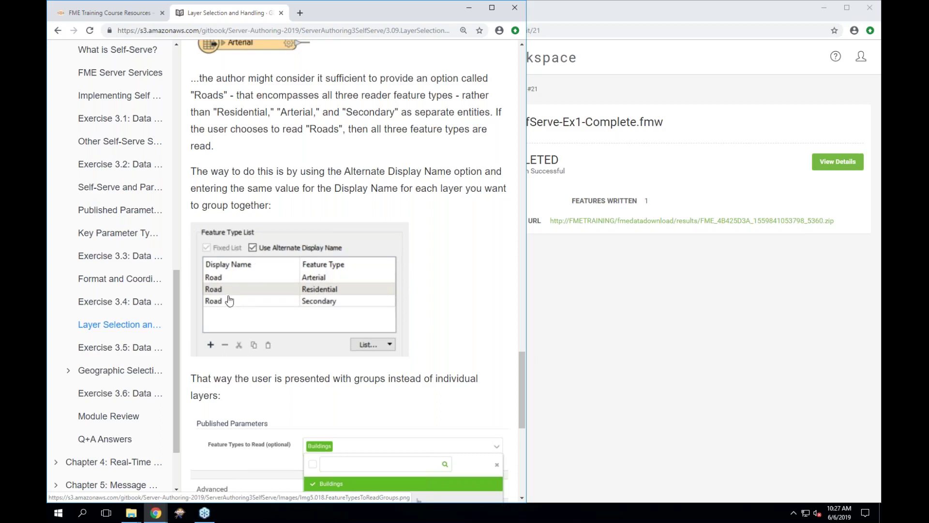
{"action": "scroll", "coordinate": [269, 285], "scroll_direction": "down", "scroll_amount": 3}
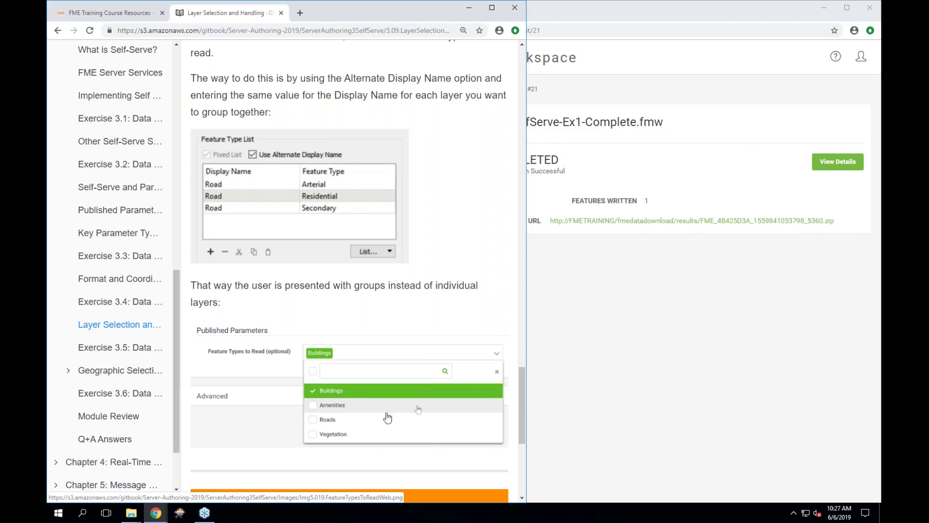
{"action": "scroll", "coordinate": [407, 421], "scroll_direction": "down", "scroll_amount": 6}
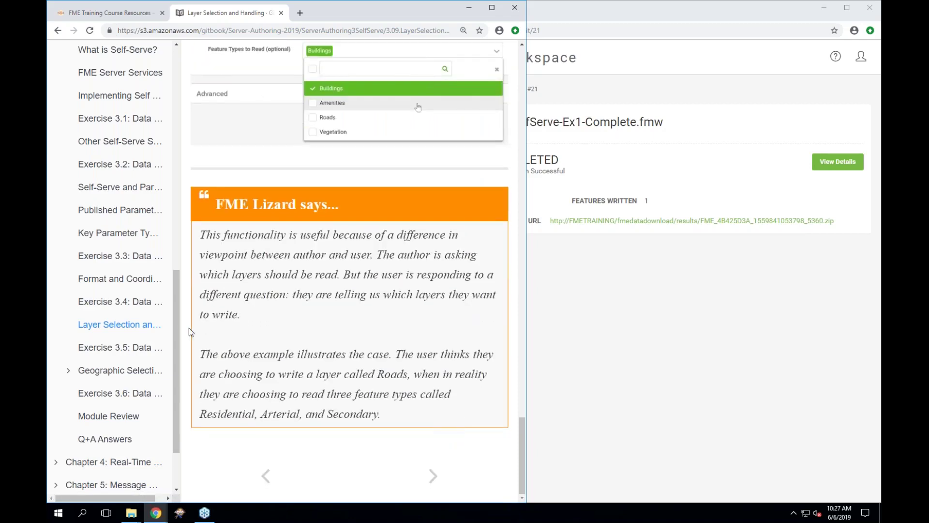
- Open the Exercise 3.5 page, widen the manual's window and read the exercise overview with its start and end workspace paths
{"action": "left_click", "coordinate": [141, 351]}
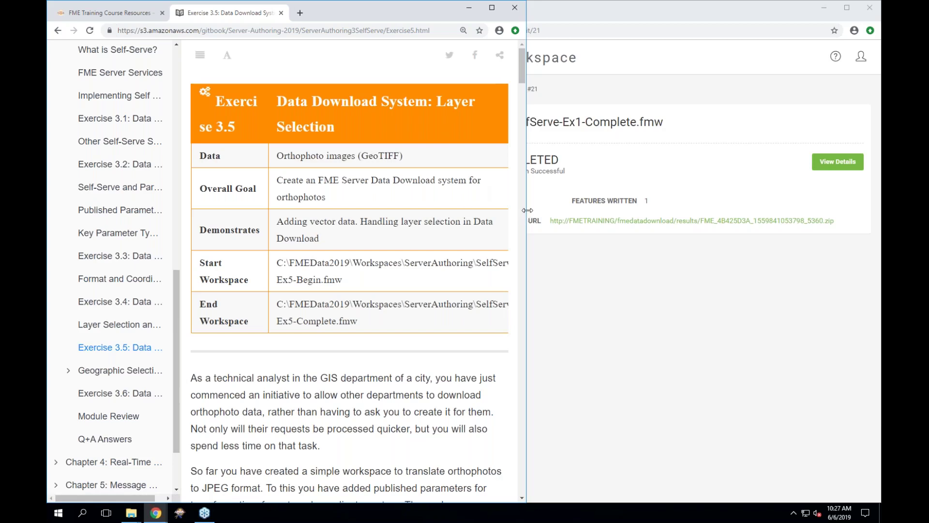
{"action": "left_click_drag", "start_coordinate": [526, 216], "coordinate": [592, 202]}
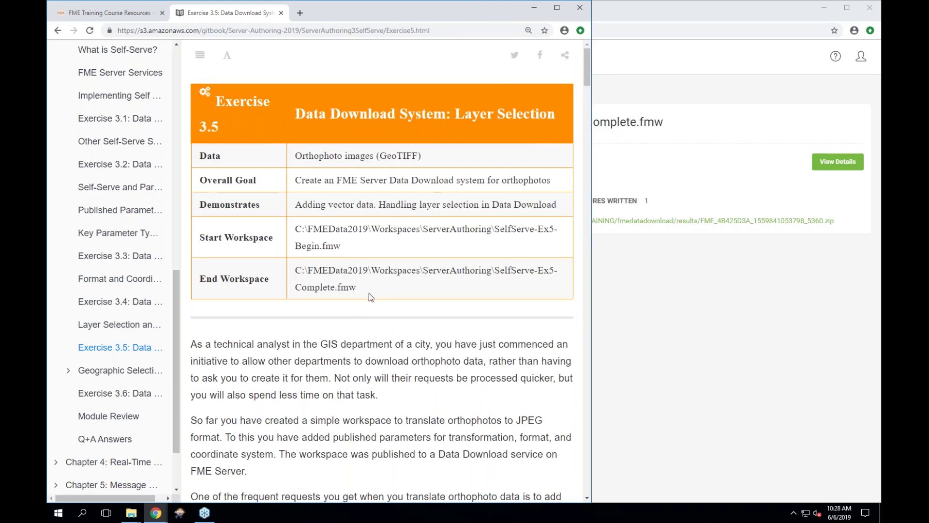
{"action": "scroll", "coordinate": [588, 73], "scroll_direction": "down", "scroll_amount": 1}
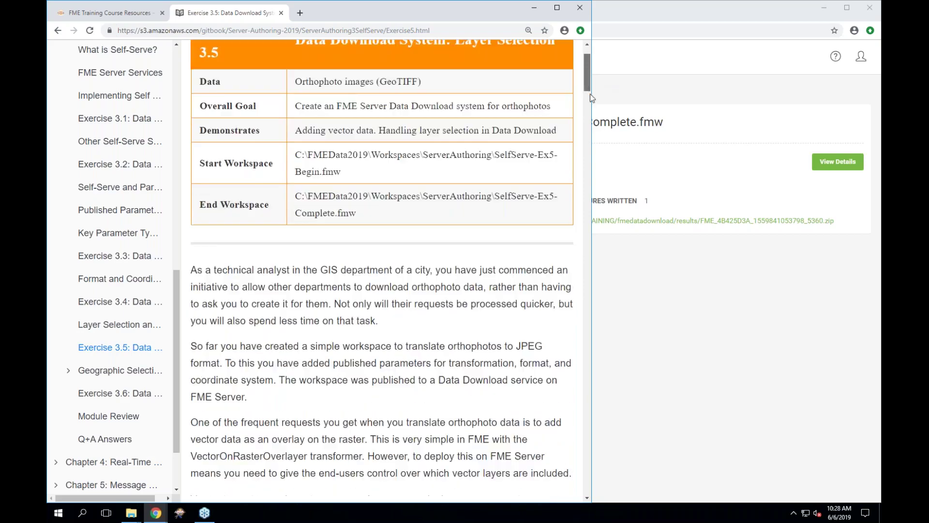
{"action": "left_click_drag", "start_coordinate": [587, 92], "coordinate": [586, 68]}
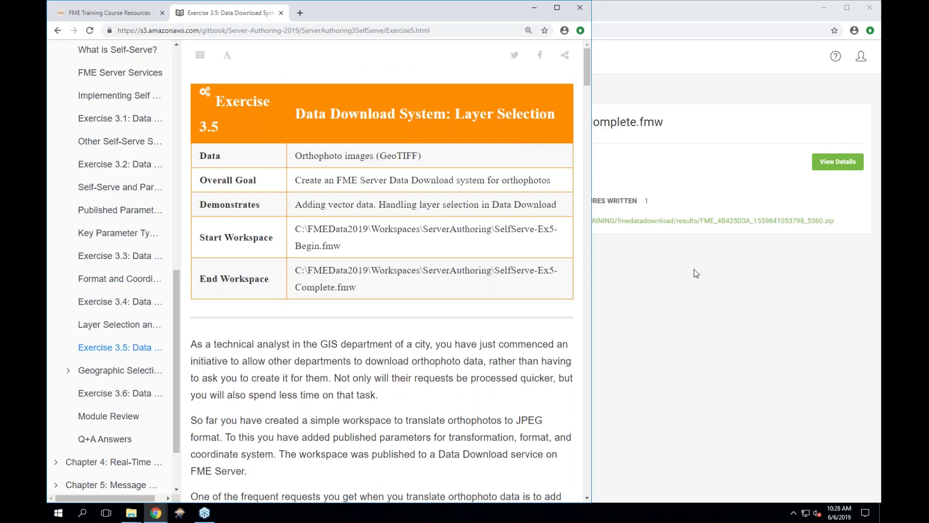
- Switch to FME Workbench and browse to the FMEData2019 folder for opening a workspace, with the manual's End Workspace path highlighted
{"action": "left_click", "coordinate": [179, 514]}
{"action": "left_click_drag", "start_coordinate": [296, 269], "coordinate": [356, 288]}
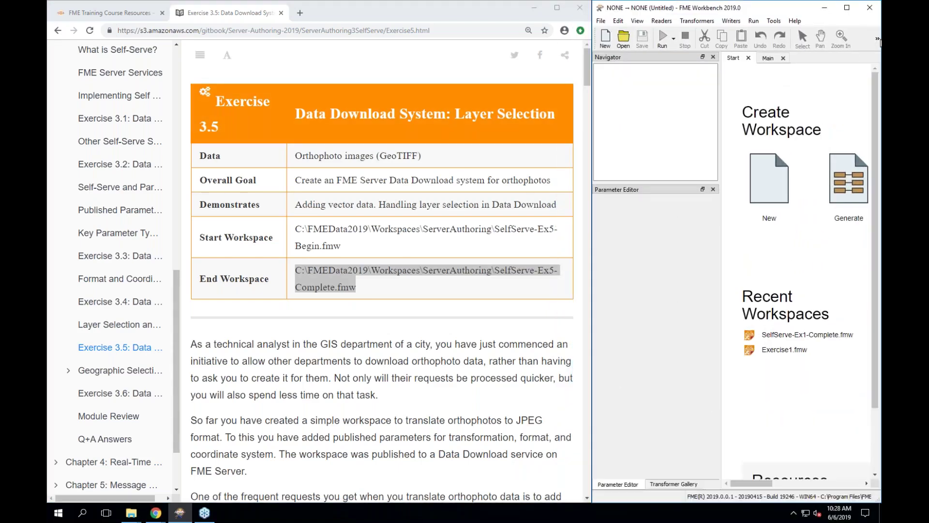
{"action": "left_click", "coordinate": [601, 22]}
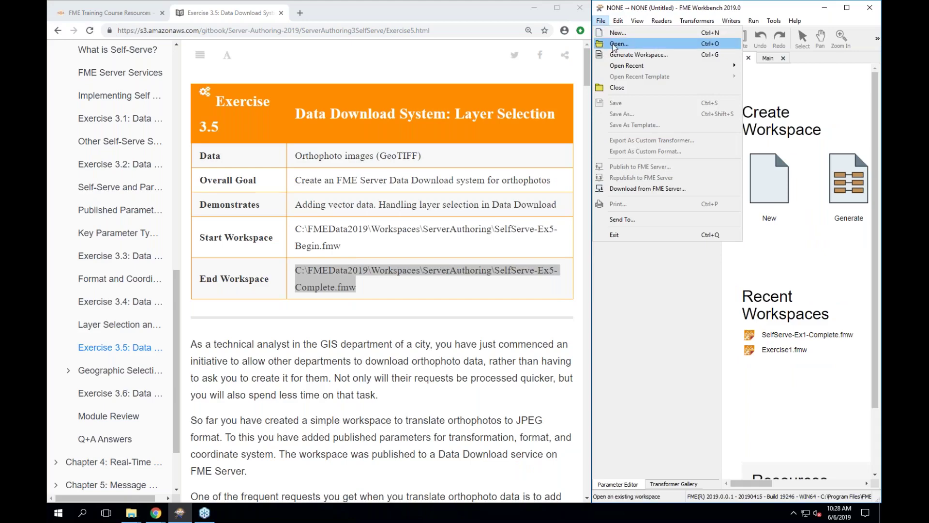
{"action": "left_click", "coordinate": [613, 44]}
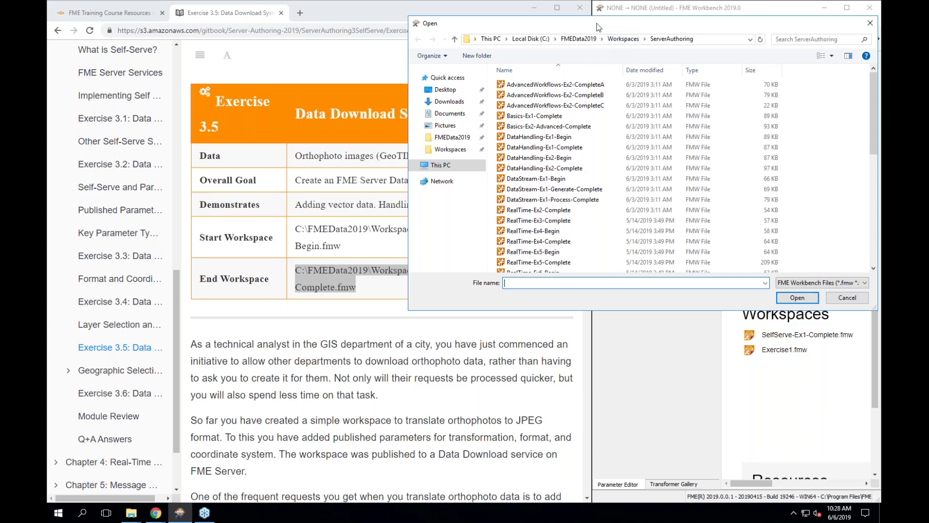
{"action": "left_click_drag", "start_coordinate": [605, 27], "coordinate": [588, 210]}
{"action": "left_click", "coordinate": [589, 229]}
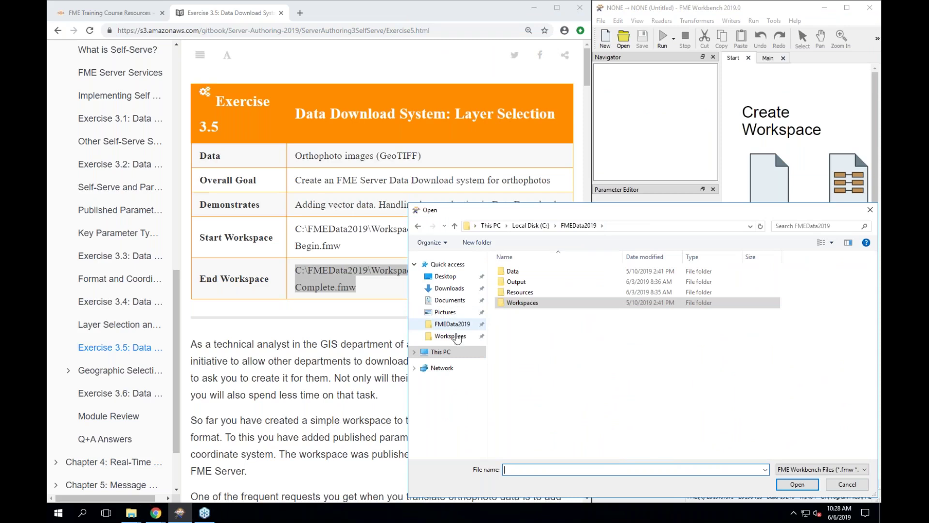
- Open the workspace SelfServe-Ex5-Complete from the Workspaces\ServerAuthoring folder
{"action": "double_click", "coordinate": [530, 303]}
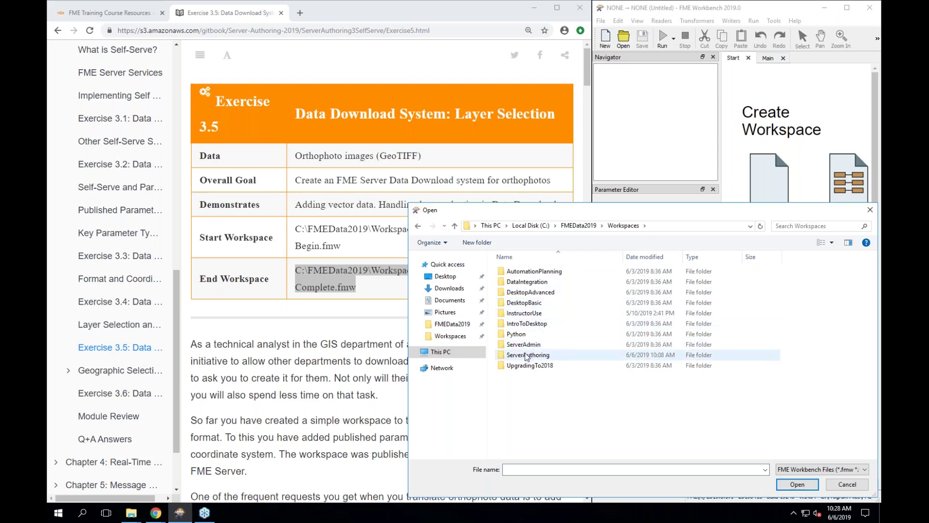
{"action": "double_click", "coordinate": [528, 357]}
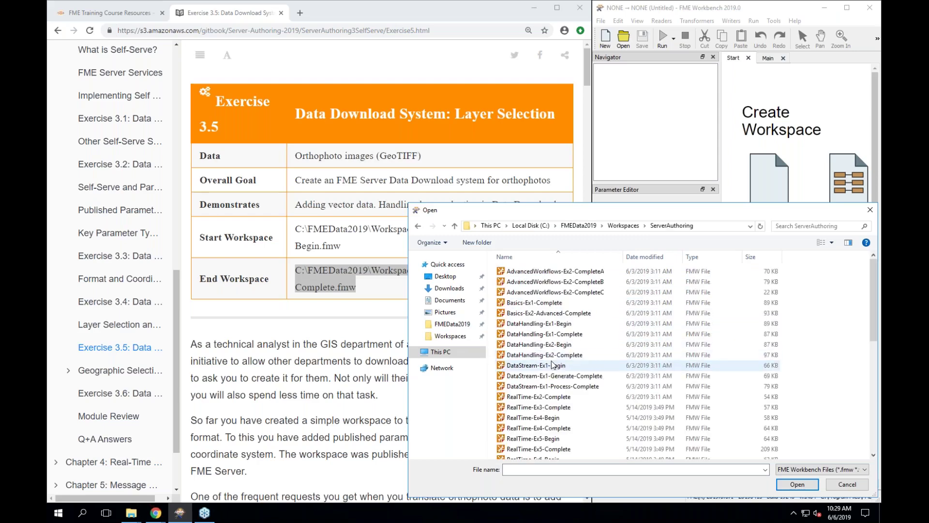
{"action": "left_click", "coordinate": [391, 302]}
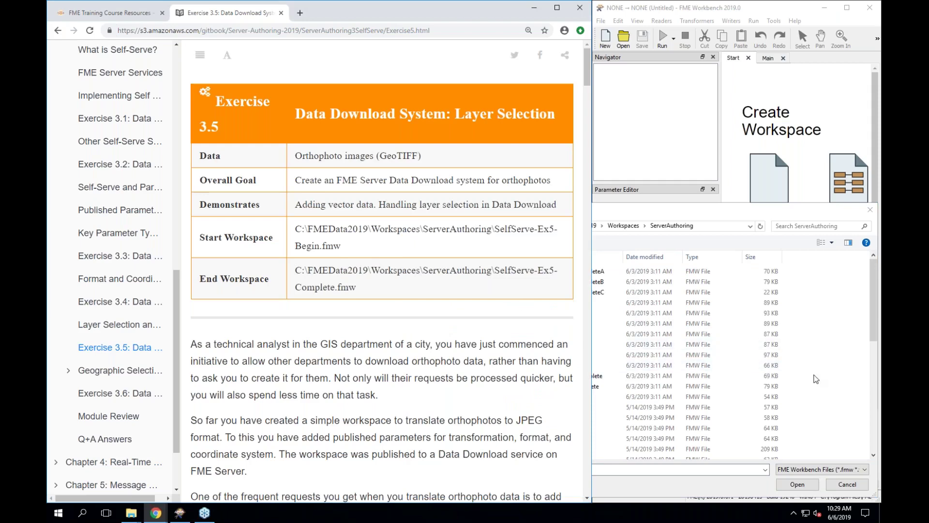
{"action": "left_click", "coordinate": [815, 379]}
{"action": "scroll", "coordinate": [815, 379], "scroll_direction": "down", "scroll_amount": 7}
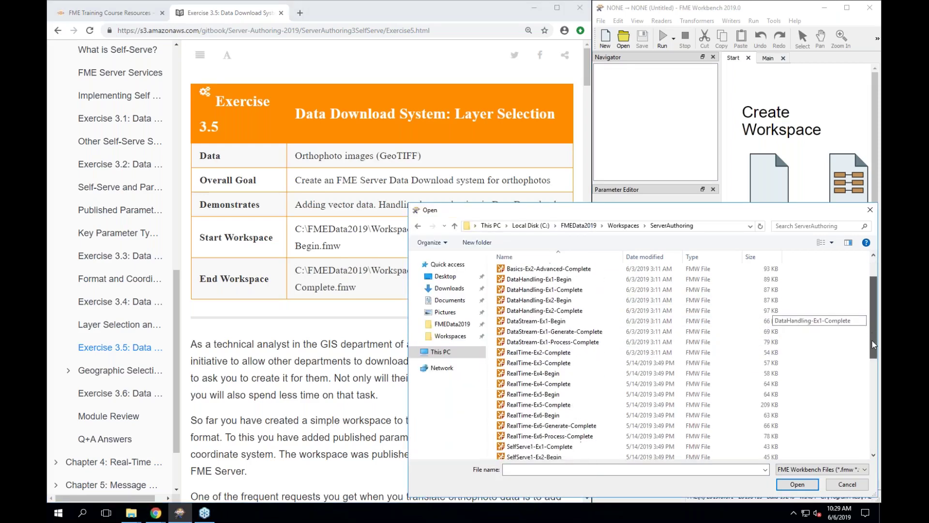
{"action": "scroll", "coordinate": [687, 361], "scroll_direction": "down", "scroll_amount": 2}
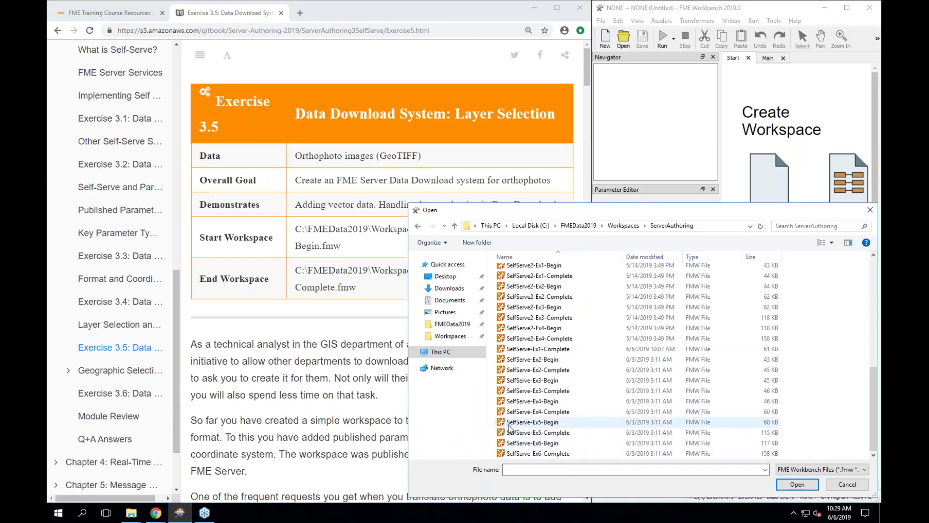
{"action": "left_click", "coordinate": [533, 434]}
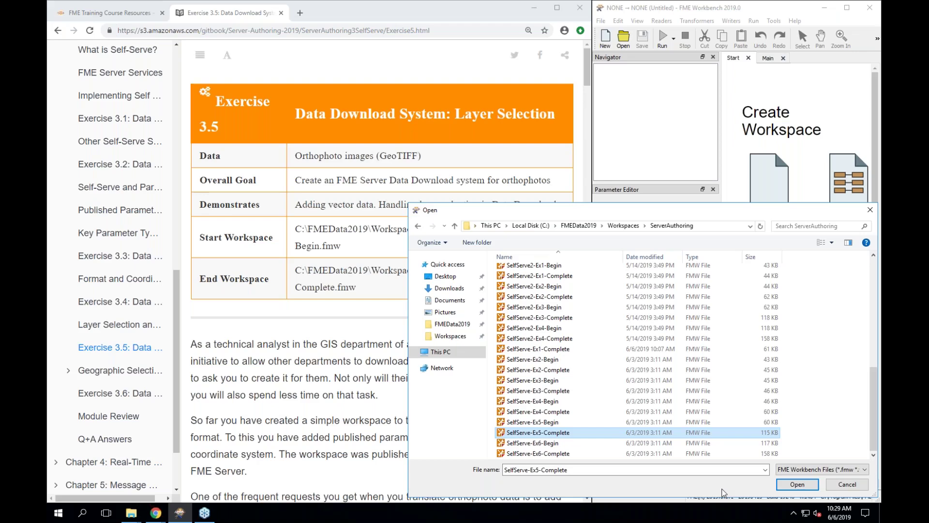
{"action": "left_click", "coordinate": [789, 486]}
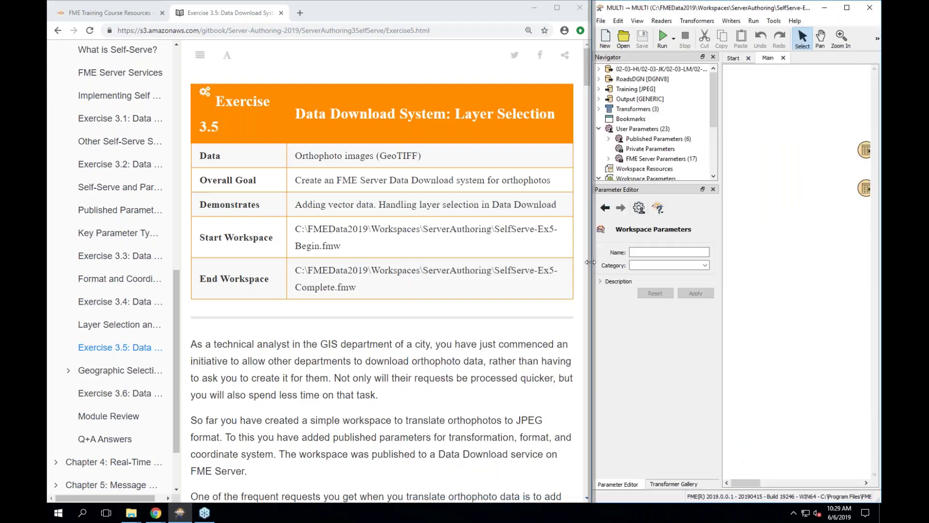
- Resize the Workbench and browser windows side by side so the canvas and the exercise text are both readable
{"action": "left_click_drag", "start_coordinate": [590, 262], "coordinate": [385, 286]}
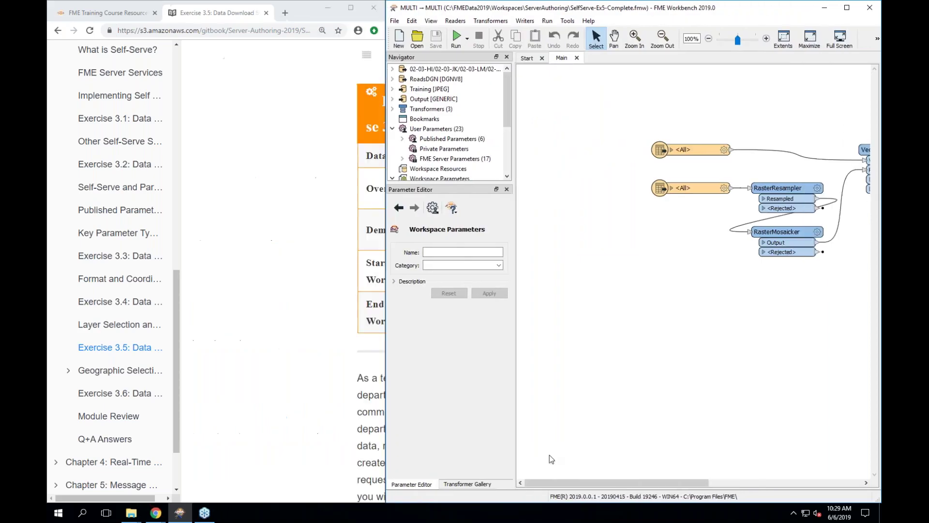
{"action": "left_click_drag", "start_coordinate": [549, 483], "coordinate": [614, 481]}
{"action": "left_click", "coordinate": [298, 376]}
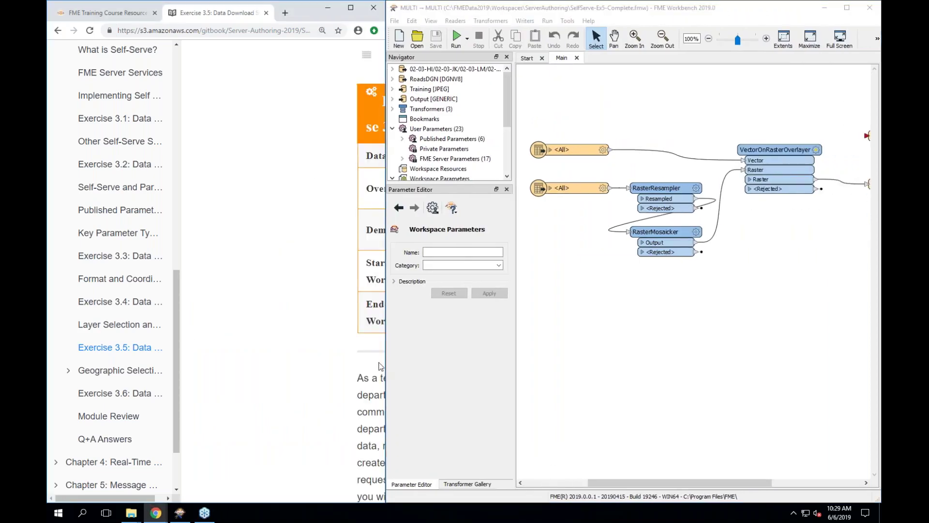
{"action": "left_click_drag", "start_coordinate": [386, 455], "coordinate": [427, 454]}
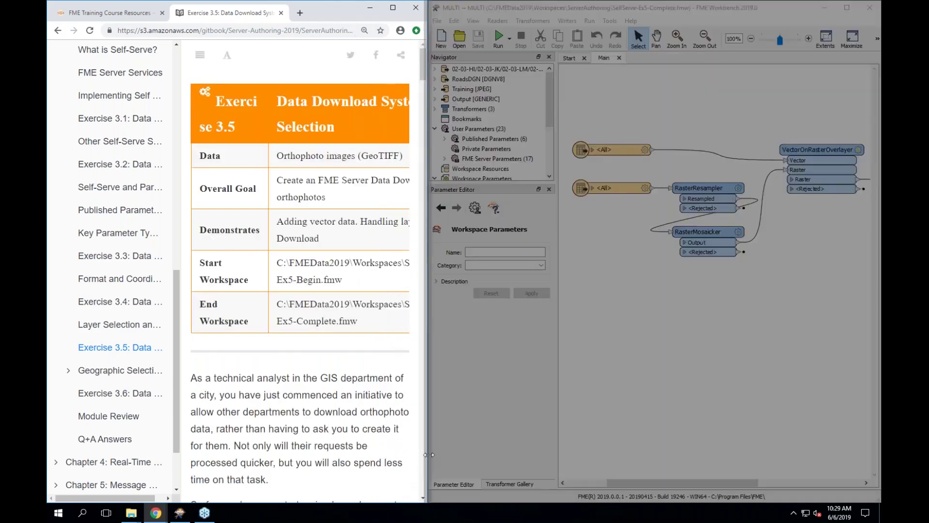
- Consult the exercise's Add Reader section and locate the orthophoto and RoadsDGN readers in the workspace
{"action": "scroll", "coordinate": [356, 450], "scroll_direction": "down", "scroll_amount": 5}
{"action": "scroll", "coordinate": [357, 450], "scroll_direction": "down", "scroll_amount": 8}
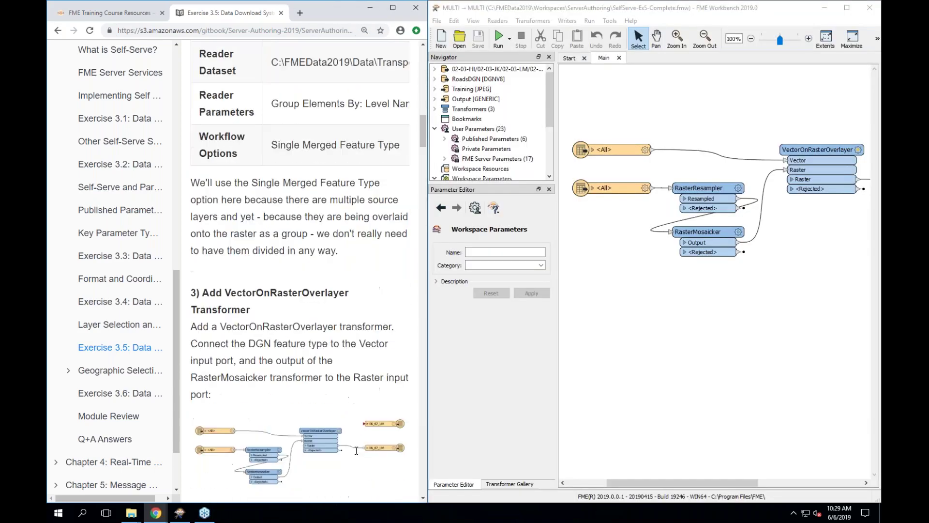
{"action": "scroll", "coordinate": [273, 282], "scroll_direction": "up", "scroll_amount": 2}
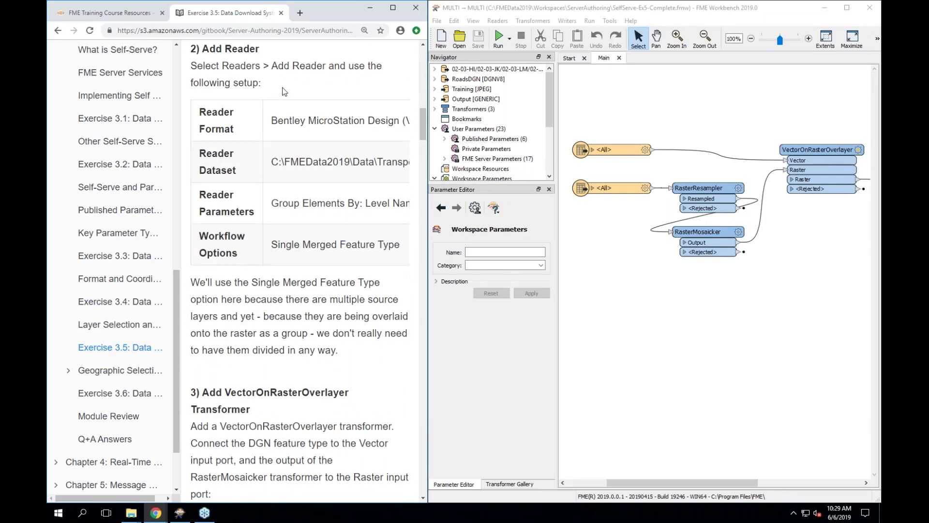
{"action": "left_click", "coordinate": [486, 72]}
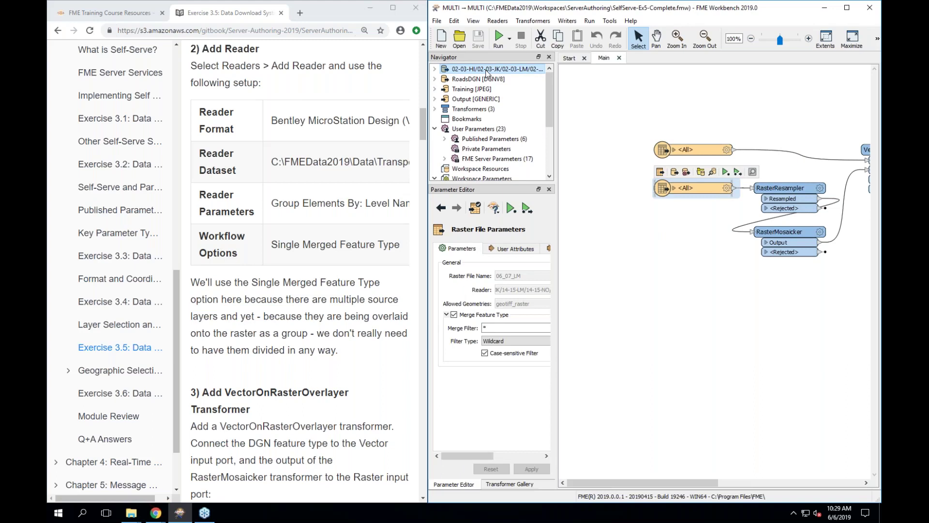
{"action": "left_click", "coordinate": [485, 79]}
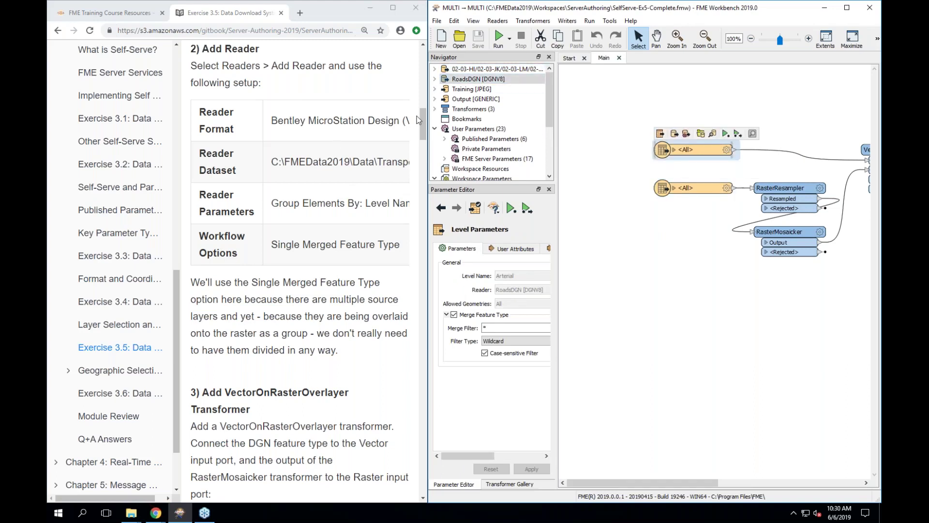
{"action": "left_click", "coordinate": [712, 134]}
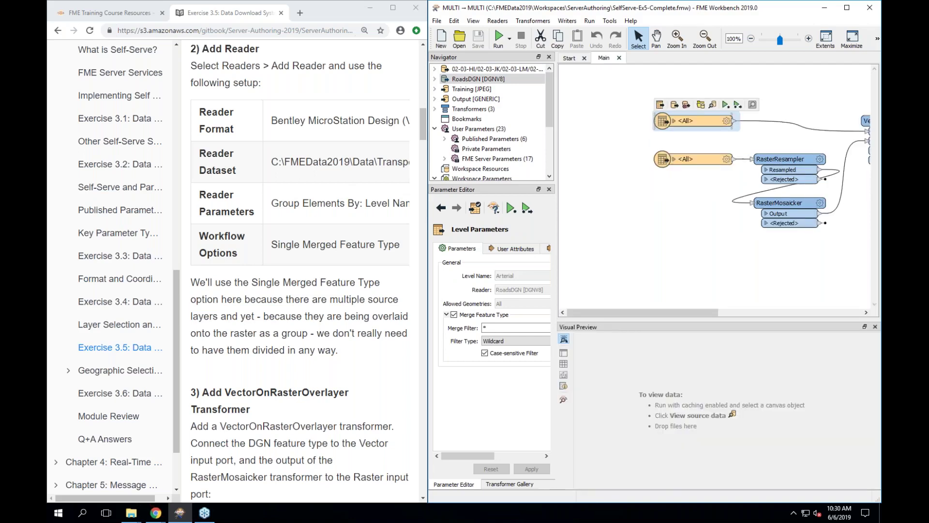
{"action": "left_click", "coordinate": [729, 106]}
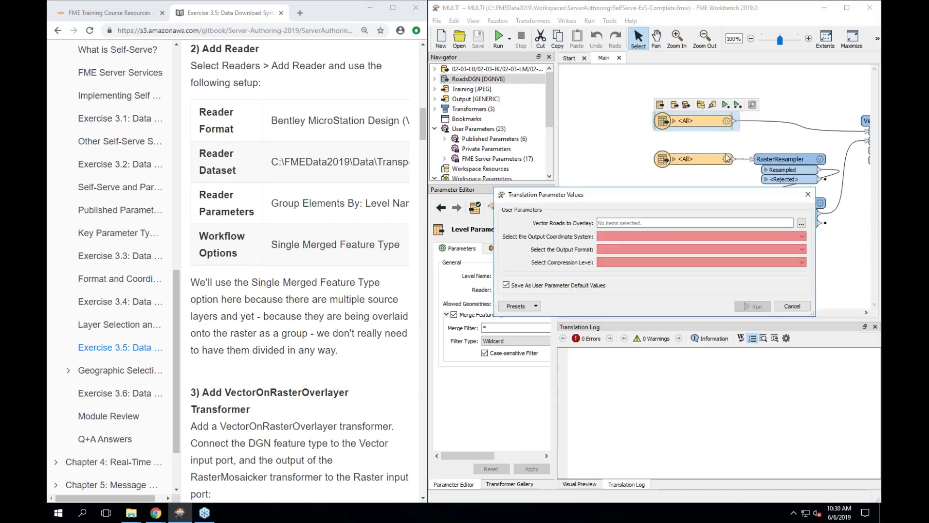
{"action": "left_click", "coordinate": [797, 306]}
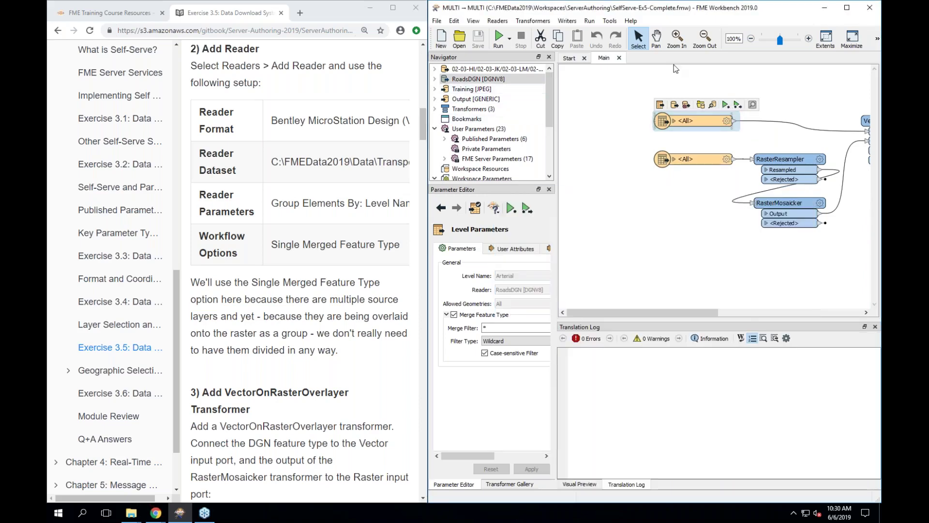
{"action": "left_click", "coordinate": [726, 106]}
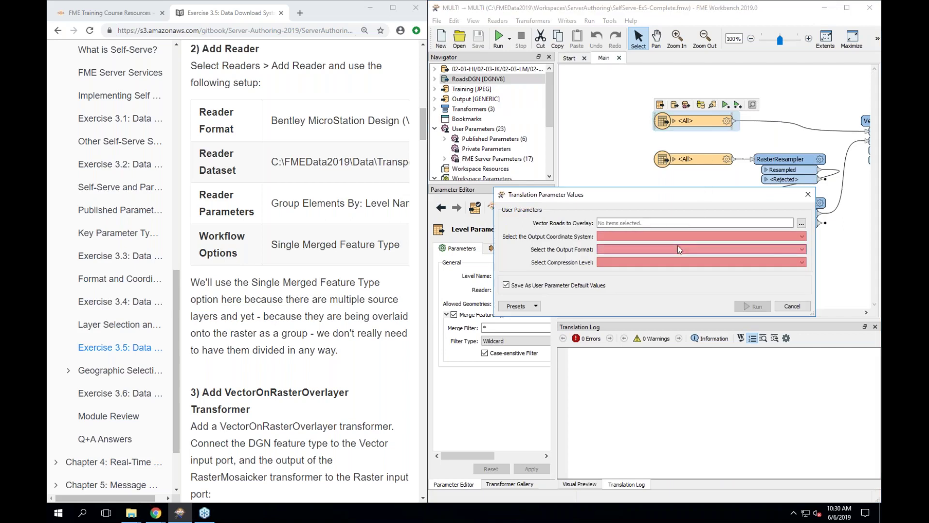
{"action": "left_click", "coordinate": [792, 305]}
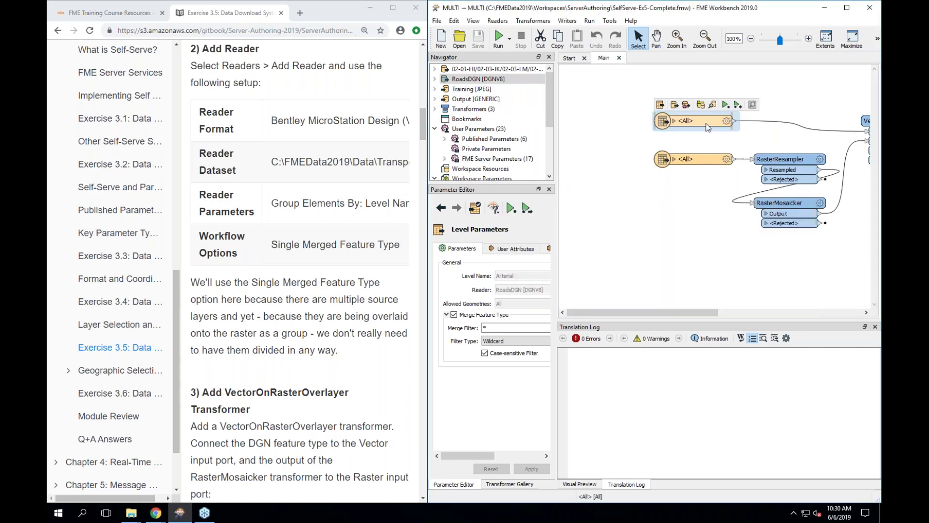
- Preview the RoadsDGN source data graphically and examine the extent of the road network
{"action": "left_click", "coordinate": [712, 104]}
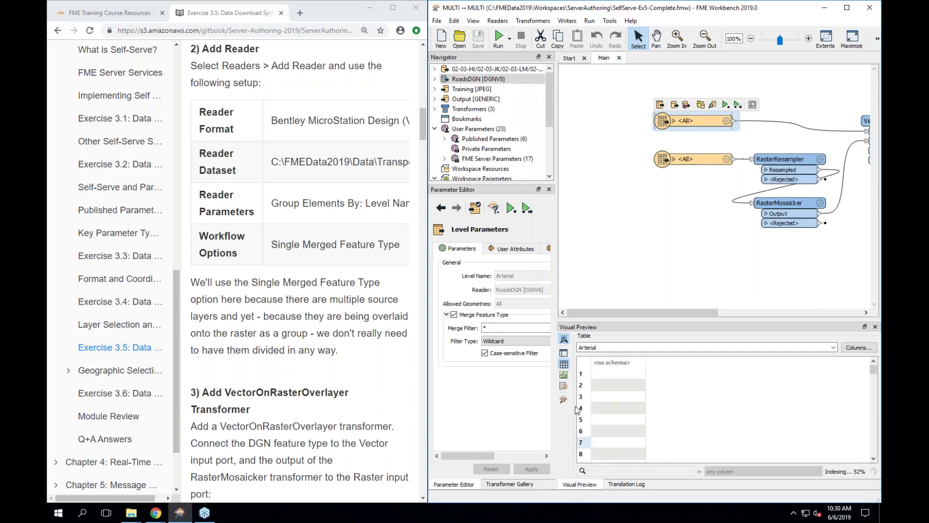
{"action": "left_click", "coordinate": [563, 364]}
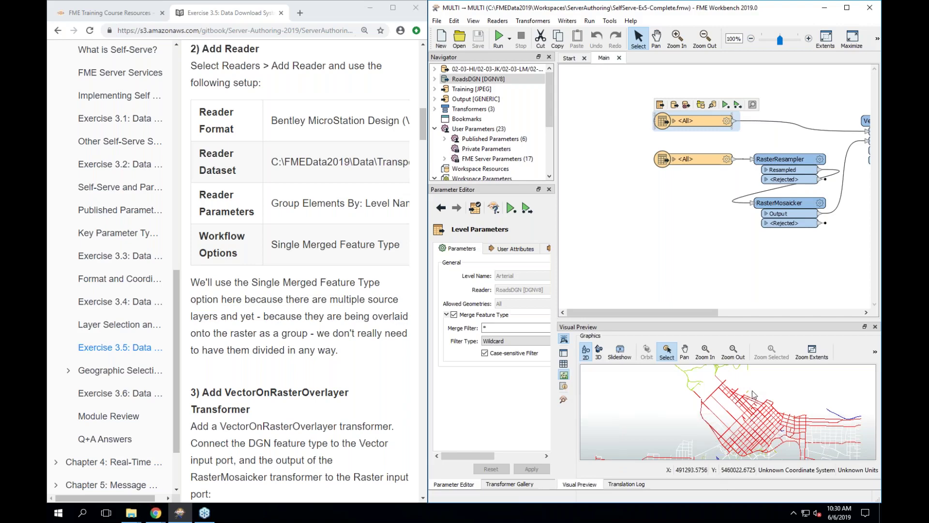
{"action": "left_click", "coordinate": [753, 404]}
{"action": "scroll", "coordinate": [732, 414], "scroll_direction": "down", "scroll_amount": 3}
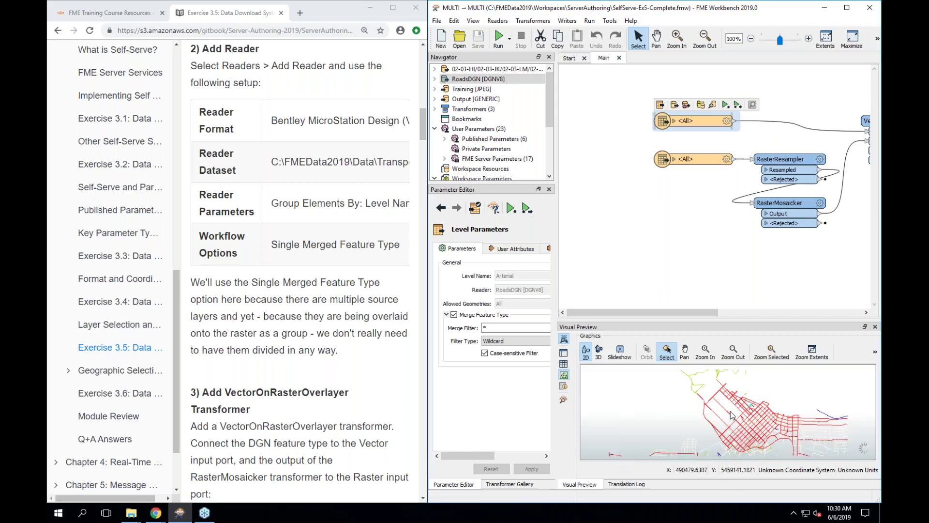
{"action": "scroll", "coordinate": [762, 413], "scroll_direction": "down", "scroll_amount": 2}
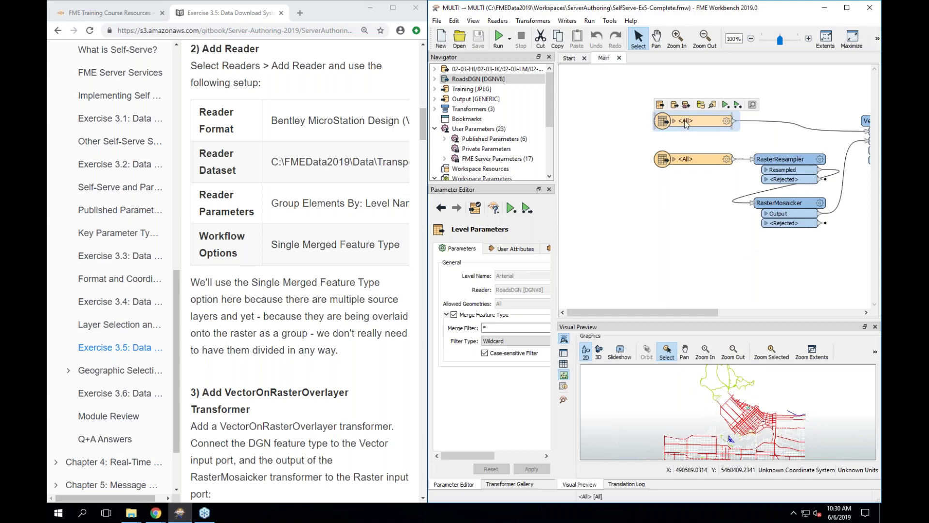
- Start a partial run to the VectorOnRasterOverlayer, setting output to WGS84 datum (EPSG #4326), JPEG format and Low compression
{"action": "mouse_move", "coordinate": [686, 124]}
{"action": "left_click_drag", "start_coordinate": [634, 312], "coordinate": [697, 313]}
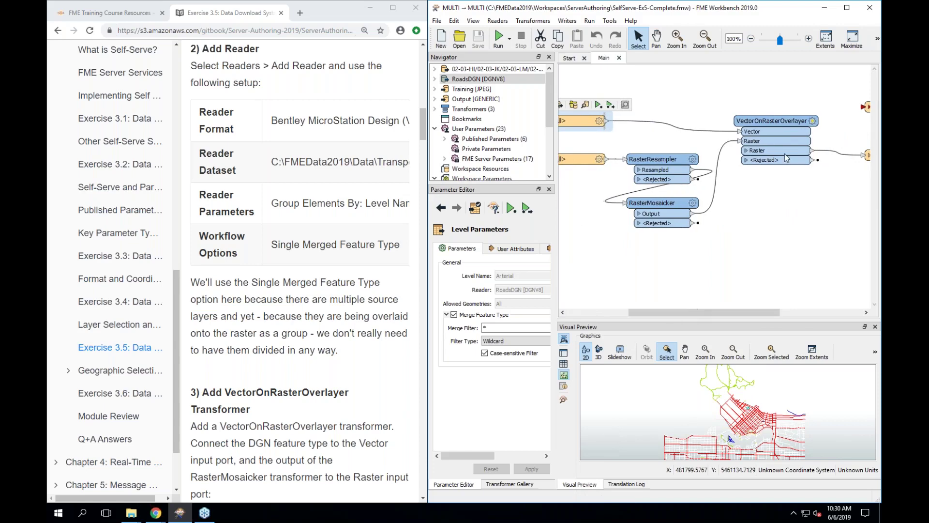
{"action": "left_click", "coordinate": [764, 119]}
{"action": "left_click", "coordinate": [763, 119]}
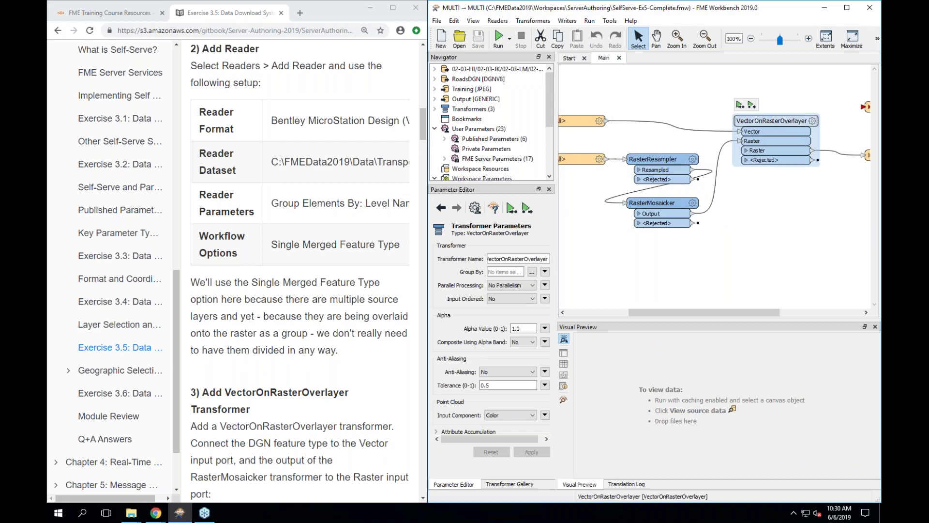
{"action": "left_click", "coordinate": [739, 105]}
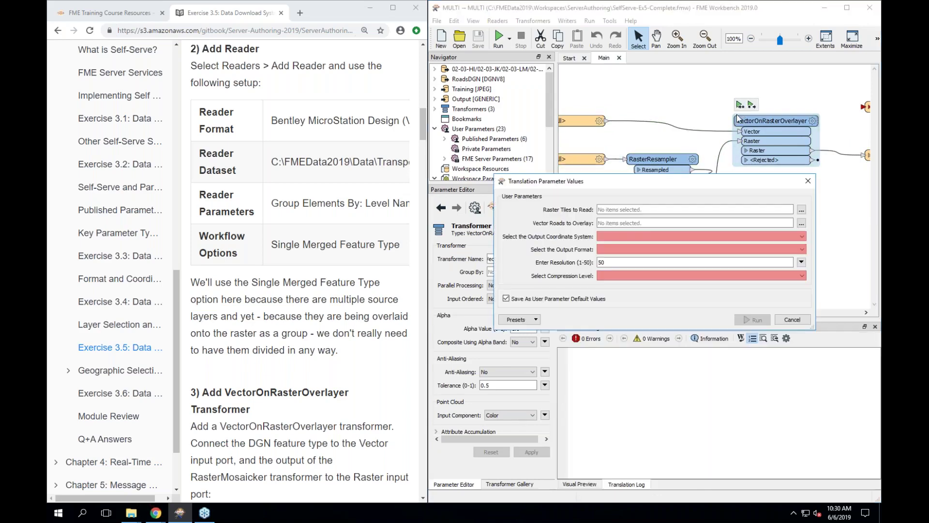
{"action": "left_click", "coordinate": [693, 237]}
{"action": "left_click", "coordinate": [693, 246]}
{"action": "left_click", "coordinate": [692, 250]}
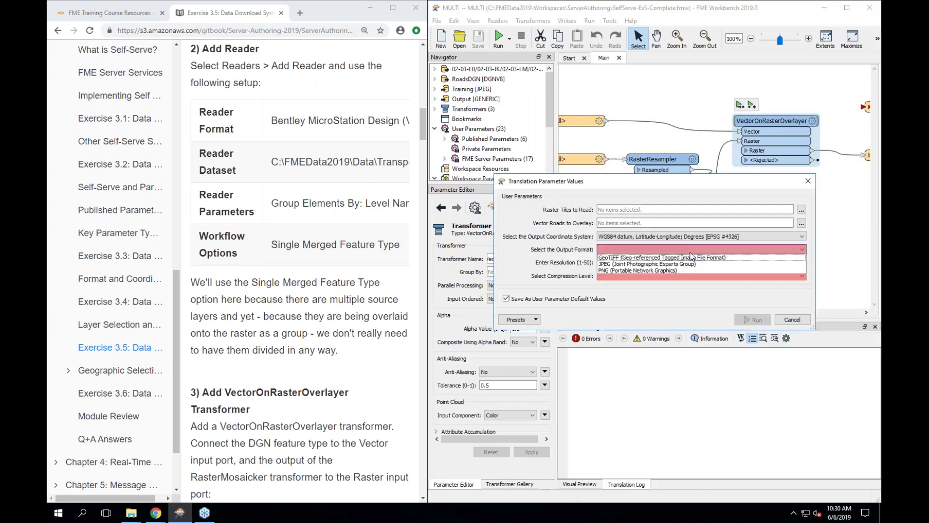
{"action": "left_click", "coordinate": [683, 265]}
{"action": "left_click", "coordinate": [687, 276]}
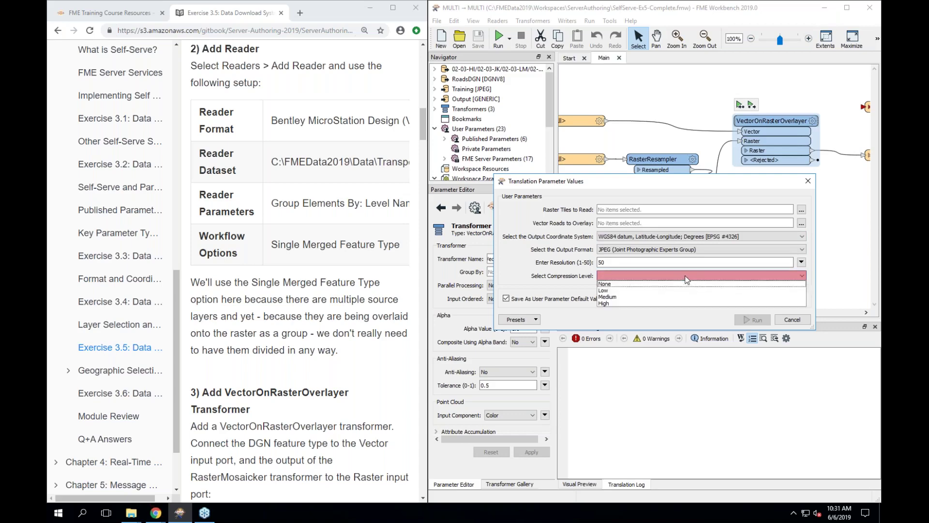
{"action": "left_click", "coordinate": [687, 291]}
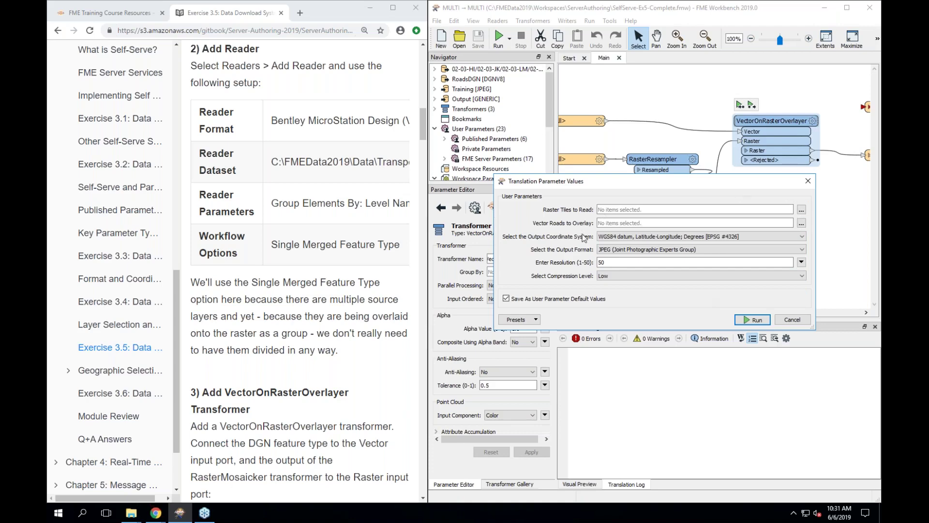
- Choose raster tiles 04_05_RS, 06_07_HI, 06_07_JK, 06_07_LM, 06_07_NO and 06_07_RS as the tiles to read
{"action": "left_click", "coordinate": [801, 210]}
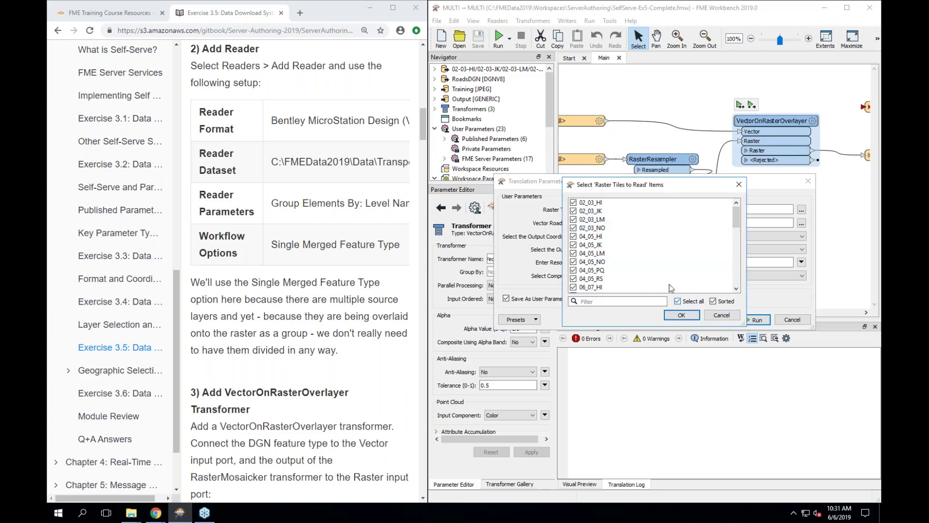
{"action": "left_click", "coordinate": [598, 280]}
{"action": "left_click", "coordinate": [598, 287]}
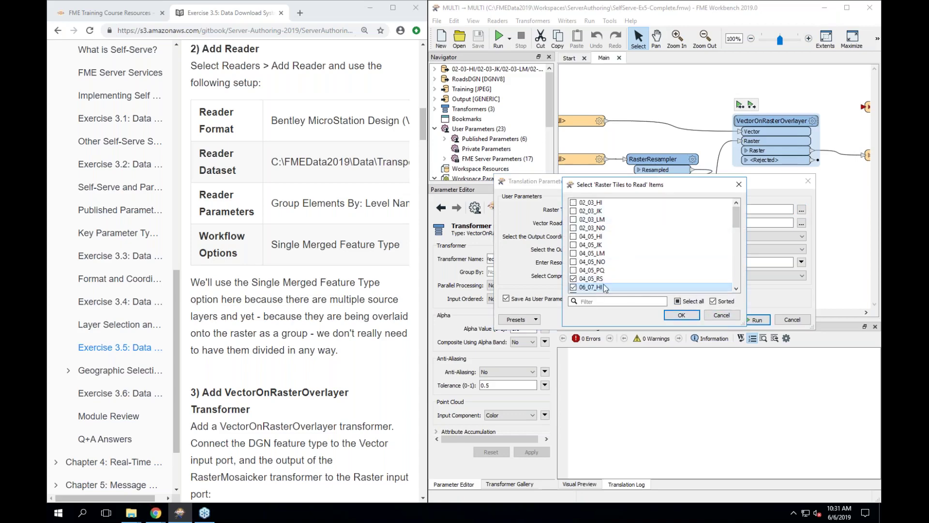
{"action": "scroll", "coordinate": [604, 279], "scroll_direction": "down", "scroll_amount": 2}
{"action": "left_click", "coordinate": [592, 261]}
{"action": "left_click", "coordinate": [592, 278]}
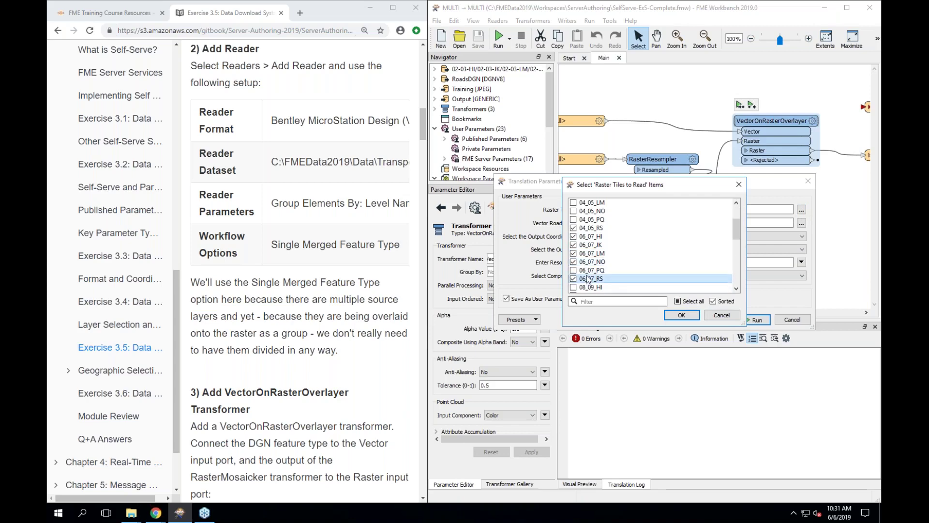
{"action": "left_click", "coordinate": [682, 315]}
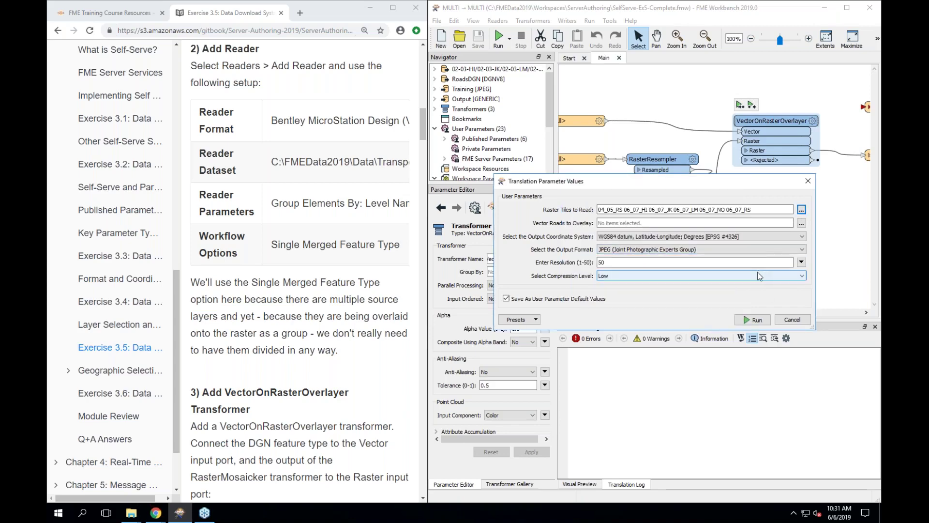
- Select all vector road categories (Other, Primary and Secondary Roads) for the overlay and run the translation
{"action": "left_click", "coordinate": [801, 223]}
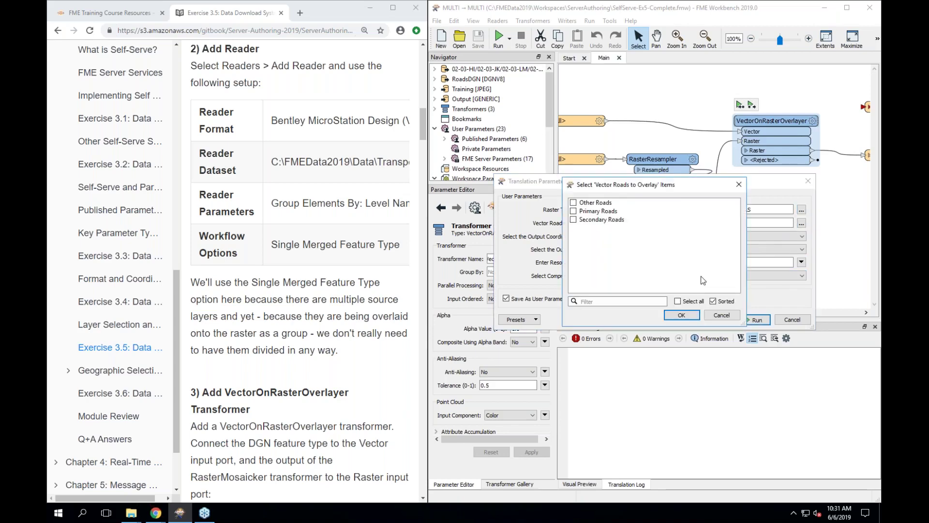
{"action": "left_click", "coordinate": [678, 301]}
{"action": "left_click", "coordinate": [681, 315]}
{"action": "left_click", "coordinate": [753, 319]}
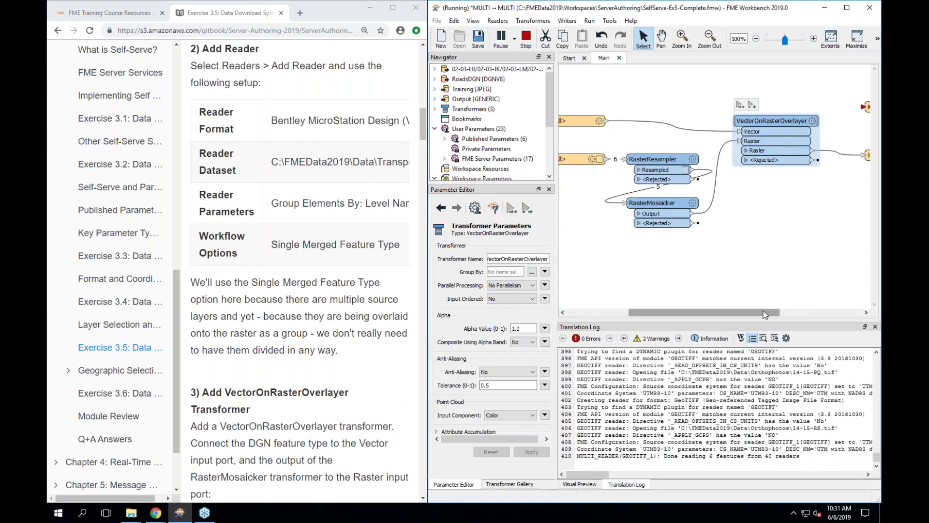
- Inspect the VectorOnRasterOverlayer's Raster output in the visual preview, closing the worker error dialog and refreshing the display
{"action": "left_click", "coordinate": [805, 151]}
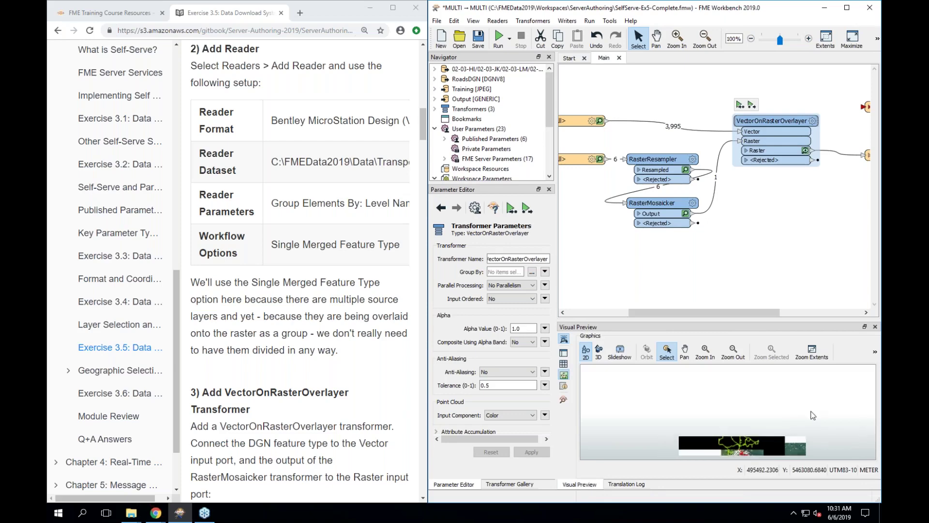
{"action": "left_click", "coordinate": [779, 453]}
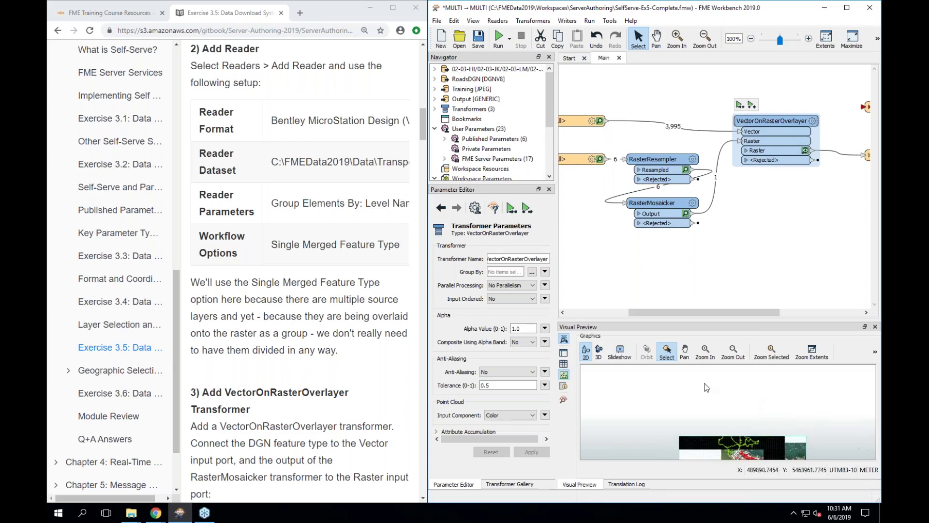
{"action": "left_click", "coordinate": [684, 350]}
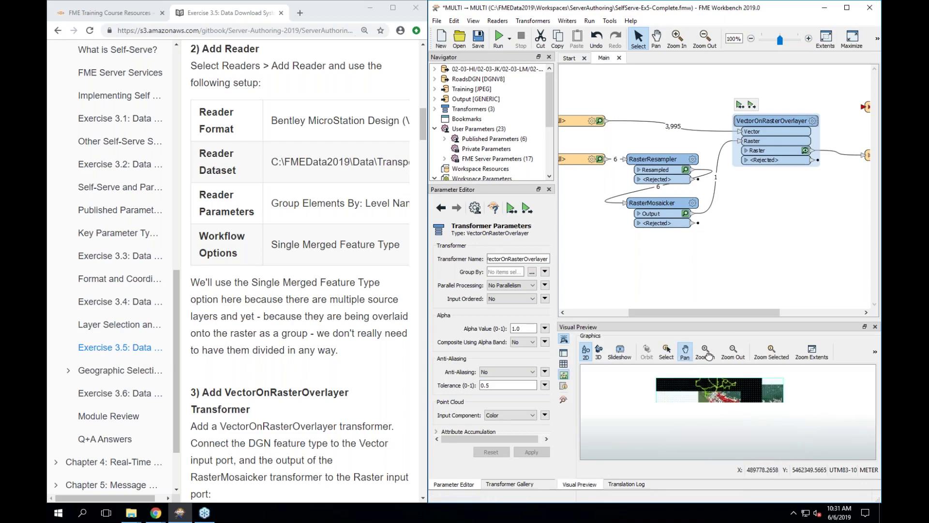
{"action": "left_click_drag", "start_coordinate": [731, 411], "coordinate": [705, 351]}
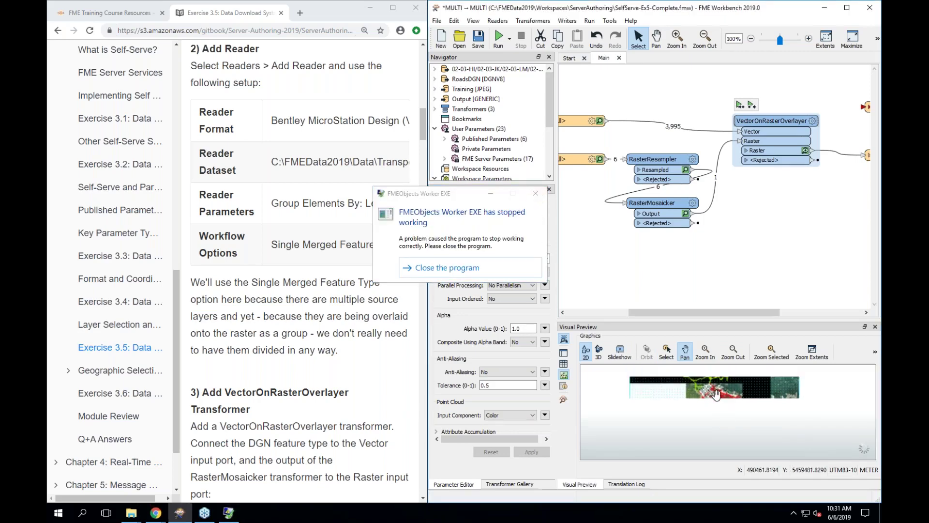
{"action": "left_click", "coordinate": [536, 194]}
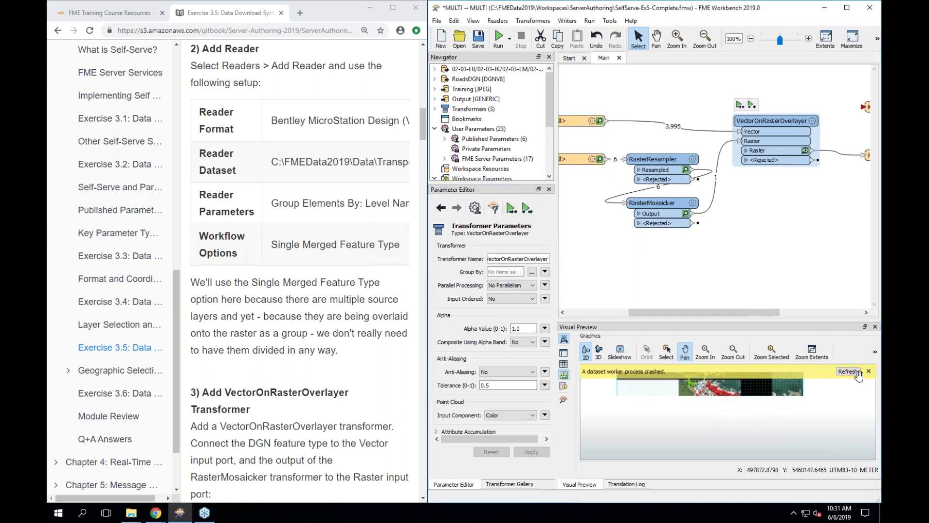
{"action": "left_click", "coordinate": [857, 372]}
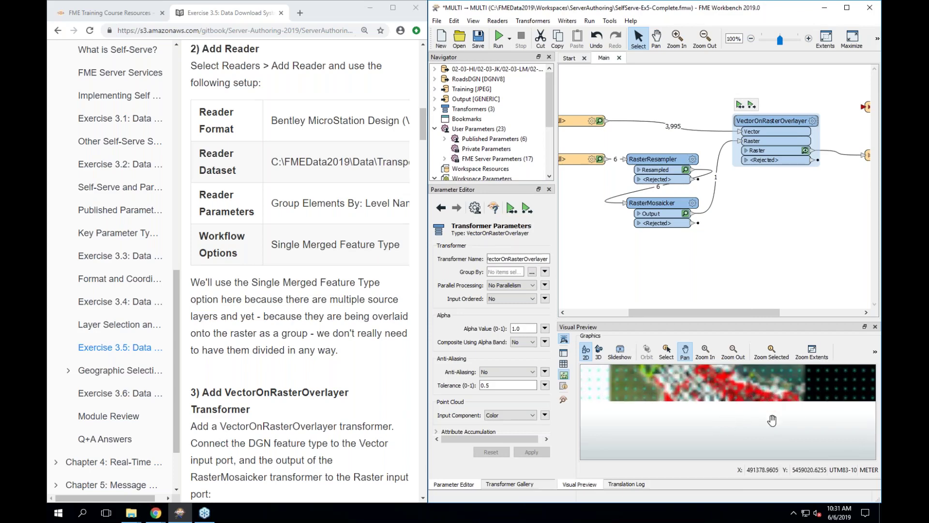
{"action": "left_click_drag", "start_coordinate": [701, 392], "coordinate": [705, 428]}
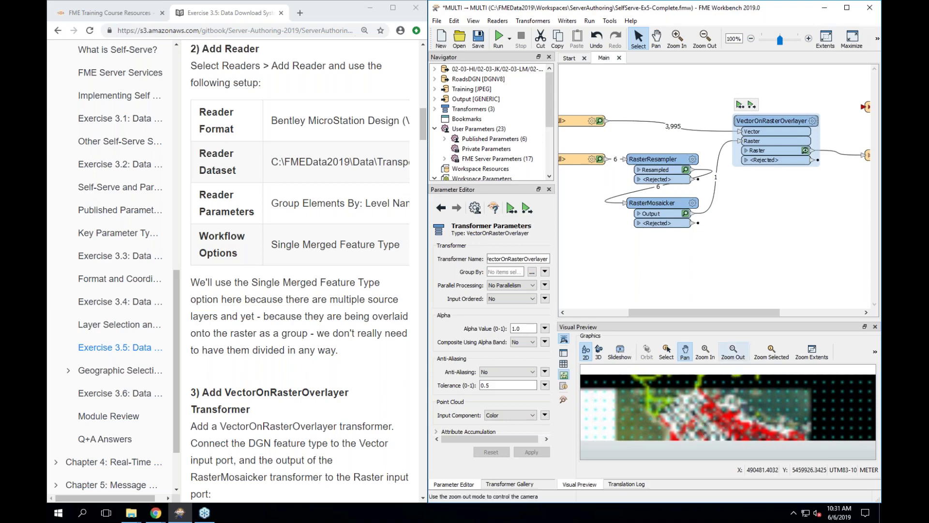
- Clear the canvas selection and enlarge the Navigator in width and height
{"action": "left_click_drag", "start_coordinate": [751, 314], "coordinate": [719, 312]}
{"action": "left_click", "coordinate": [843, 236]}
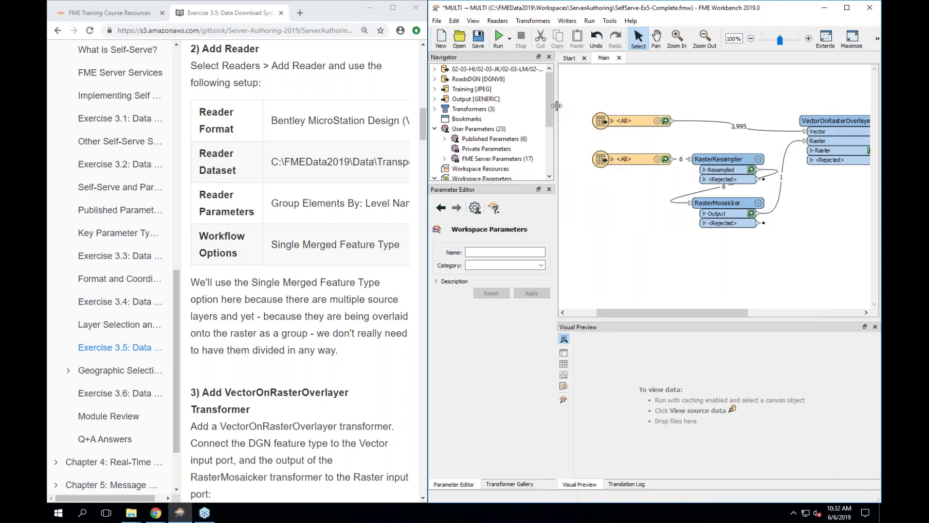
{"action": "left_click_drag", "start_coordinate": [560, 106], "coordinate": [606, 115]}
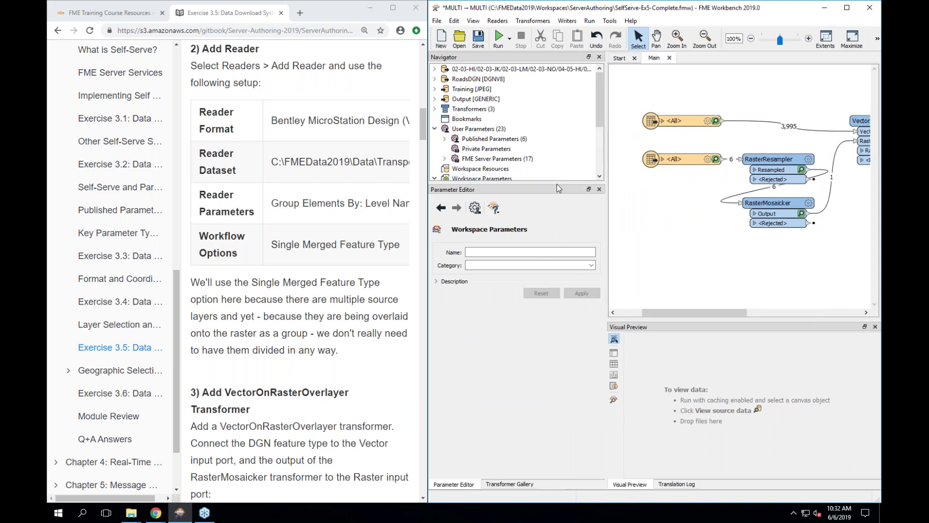
{"action": "left_click_drag", "start_coordinate": [560, 181], "coordinate": [571, 364]}
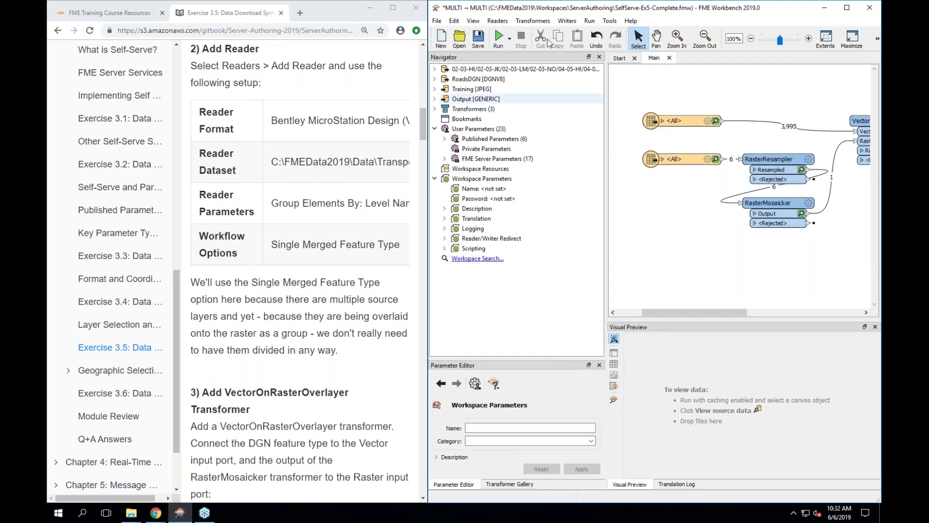
- Locate the RoadsDGN reader and expand its Features to Read parameters, widening the Navigator to show the Feature Types to Read entry
{"action": "left_click", "coordinate": [508, 70]}
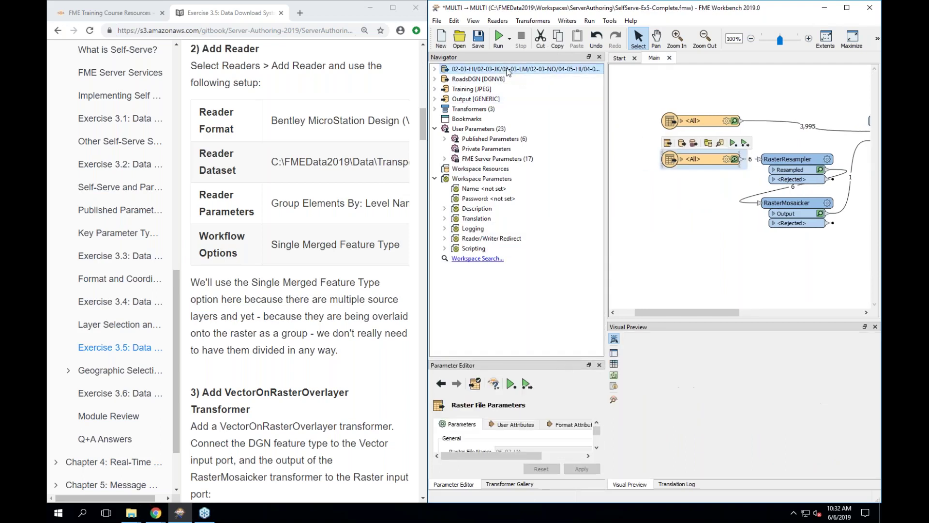
{"action": "left_click", "coordinate": [491, 79]}
{"action": "scroll", "coordinate": [385, 309], "scroll_direction": "down", "scroll_amount": 10}
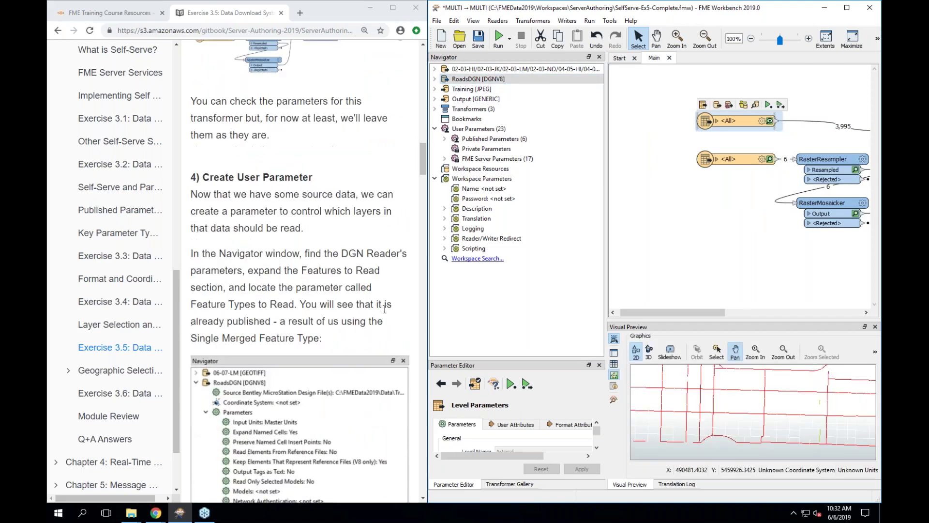
{"action": "scroll", "coordinate": [400, 306], "scroll_direction": "down", "scroll_amount": 6}
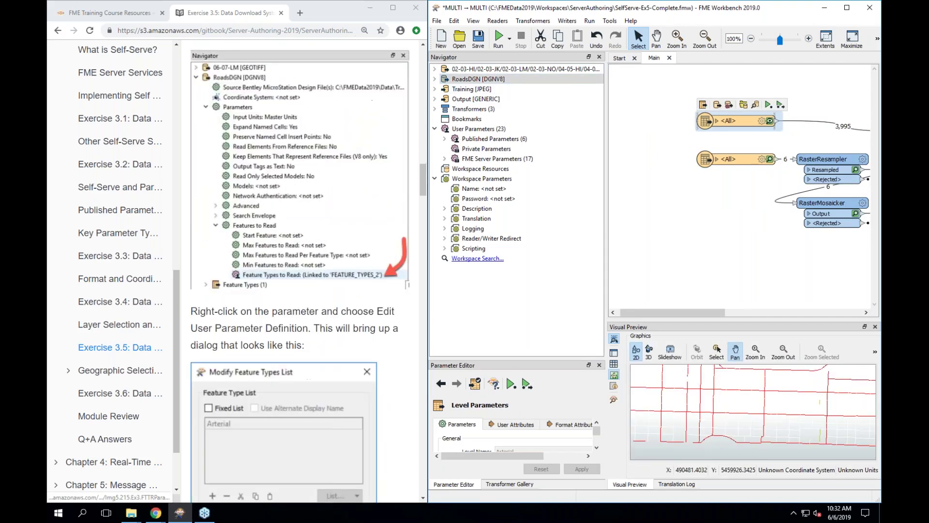
{"action": "left_click", "coordinate": [436, 80]}
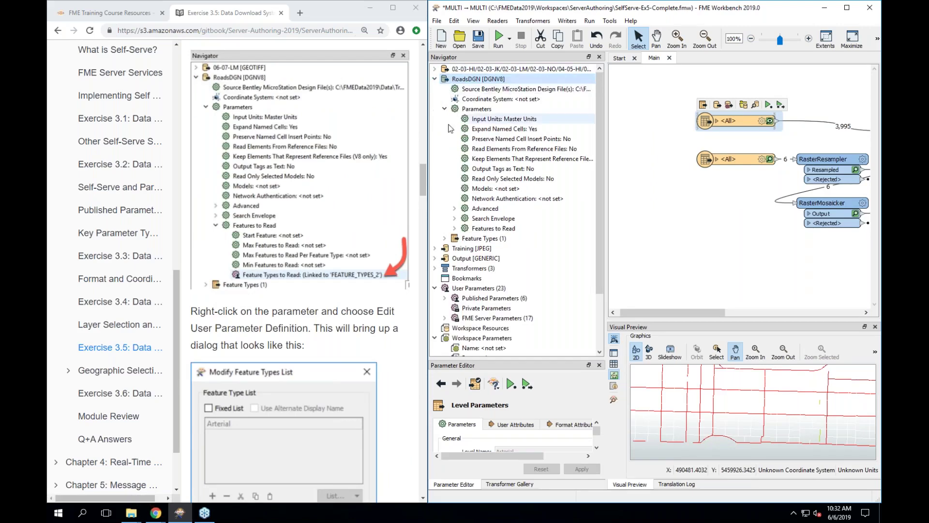
{"action": "left_click", "coordinate": [455, 230]}
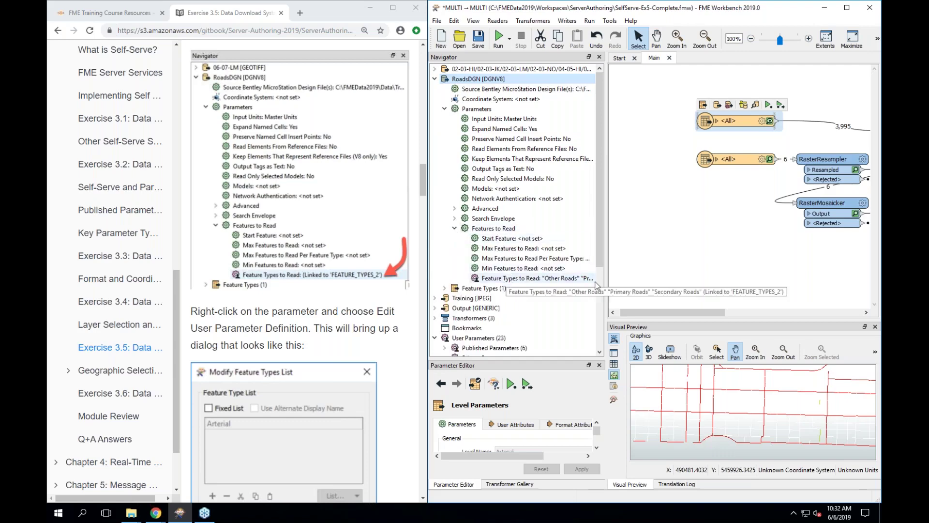
{"action": "left_click_drag", "start_coordinate": [606, 279], "coordinate": [685, 292]}
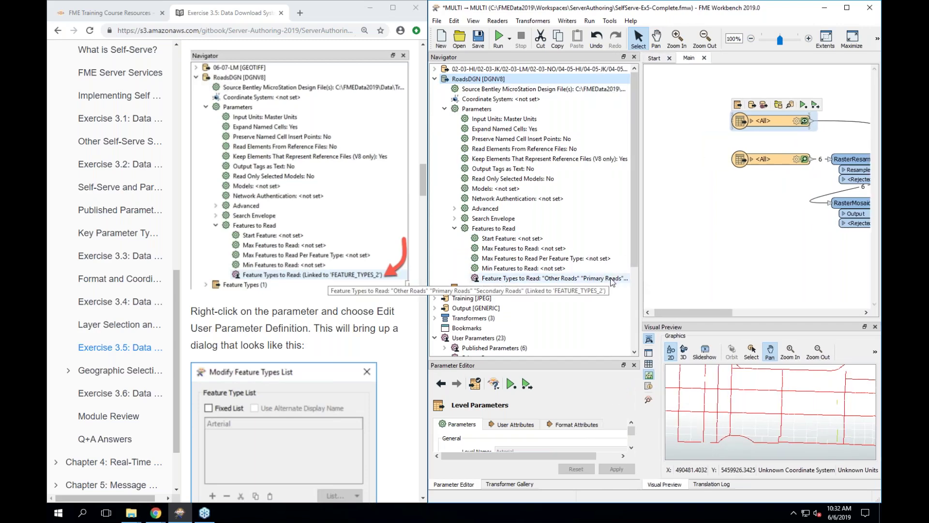
- Open the user parameter definition of RoadsDGN's Feature Types to Read, review the Other, Primary and Secondary Roads groupings, and close it
{"action": "right_click", "coordinate": [548, 279]}
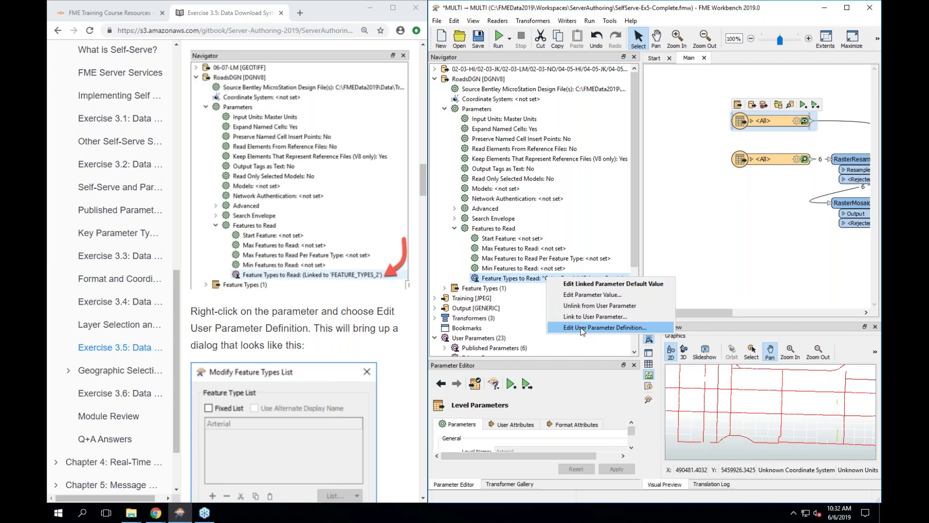
{"action": "left_click", "coordinate": [526, 309]}
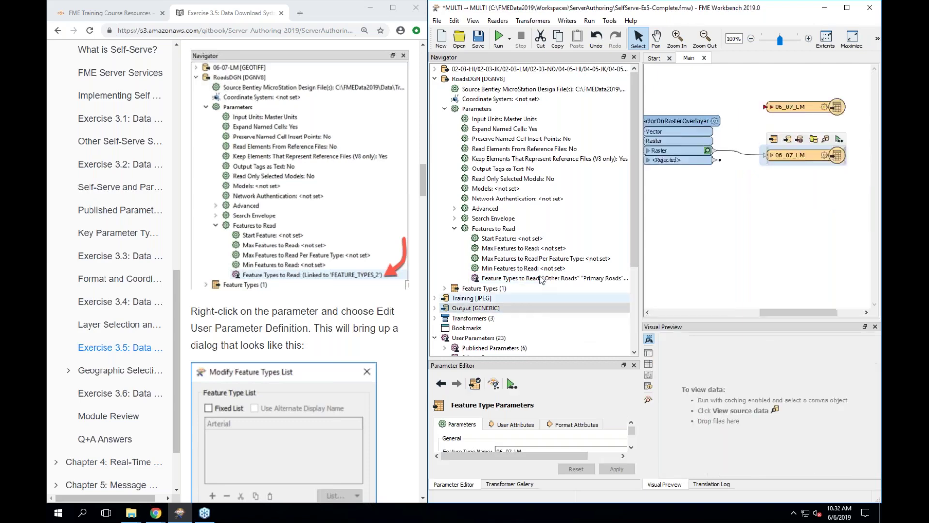
{"action": "left_click", "coordinate": [450, 78]}
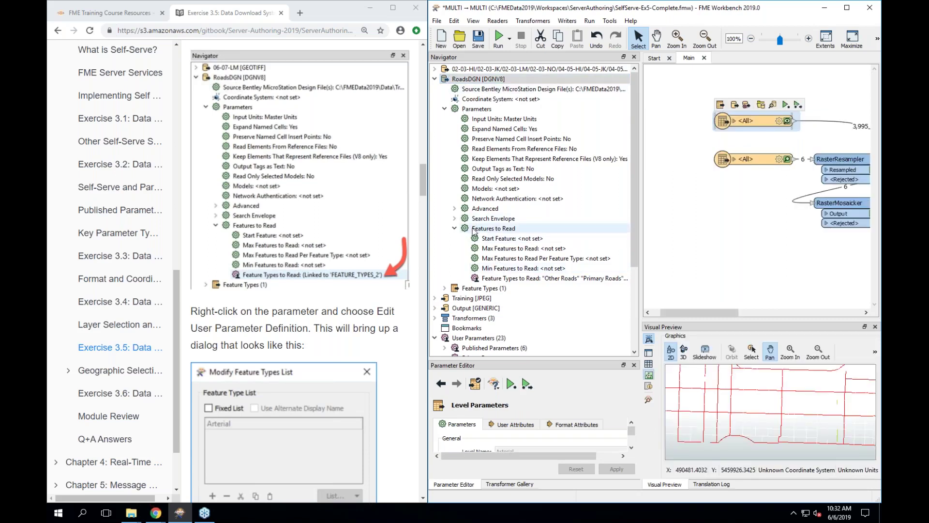
{"action": "right_click", "coordinate": [516, 281]}
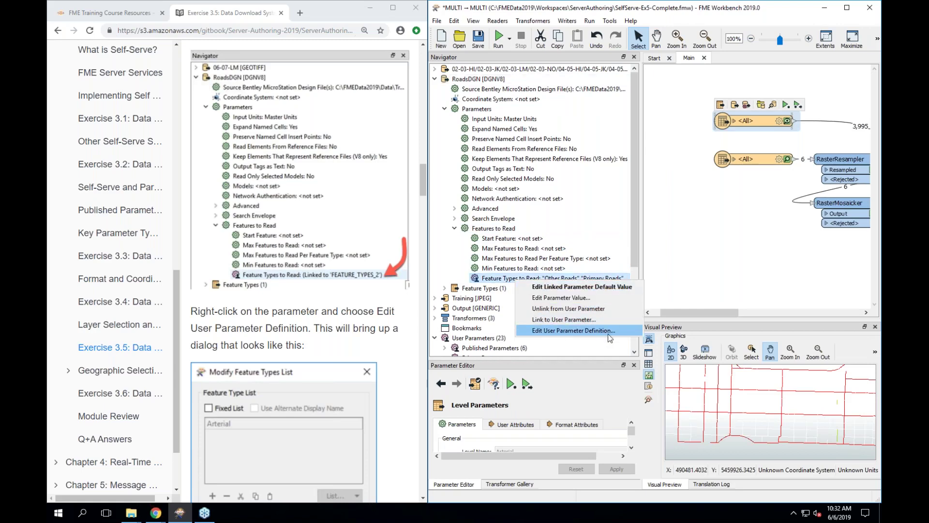
{"action": "left_click", "coordinate": [571, 331]}
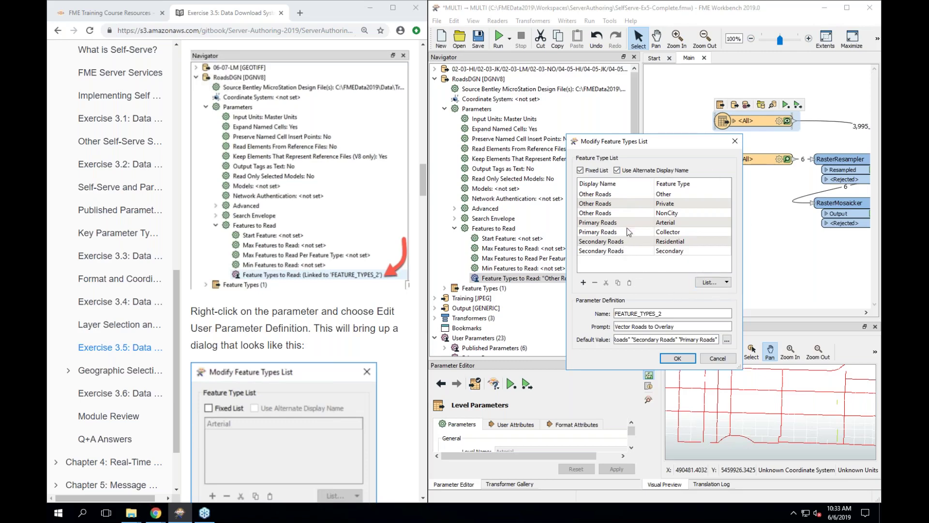
{"action": "left_click", "coordinate": [594, 242]}
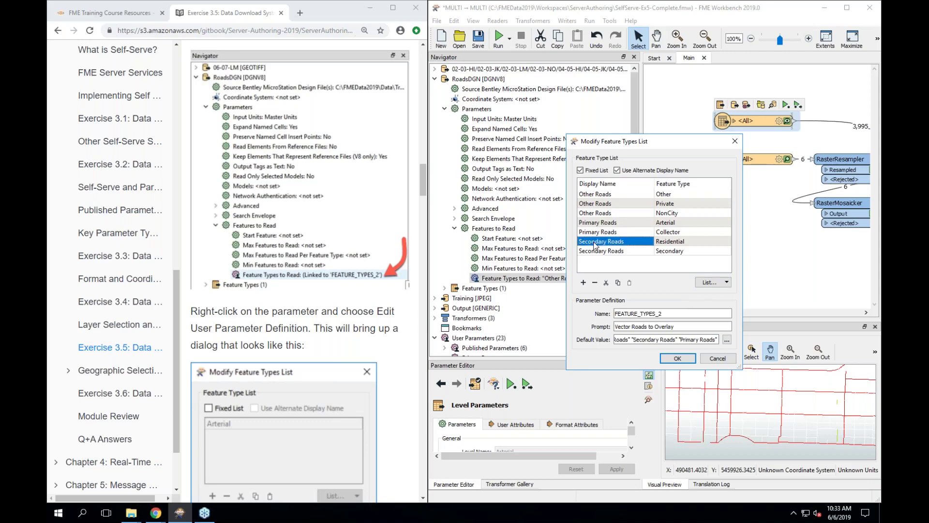
{"action": "left_click", "coordinate": [598, 194]}
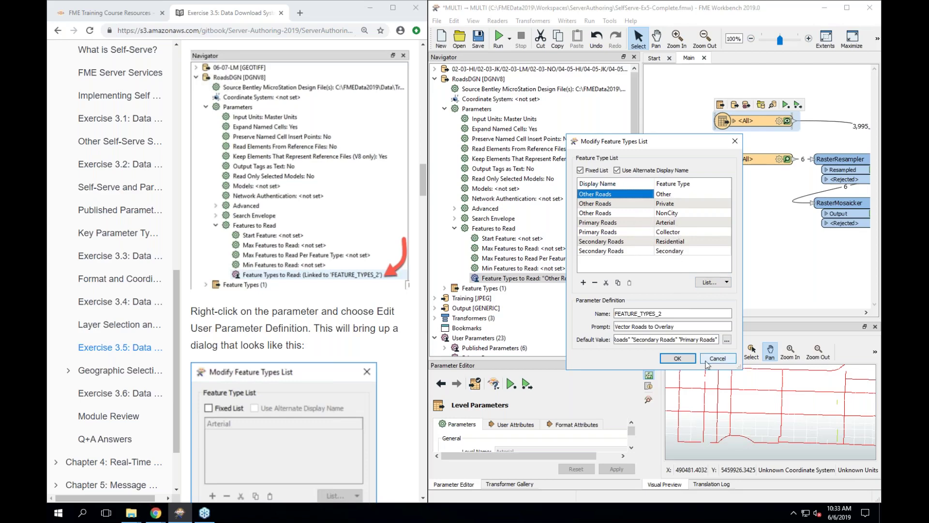
{"action": "left_click", "coordinate": [680, 363]}
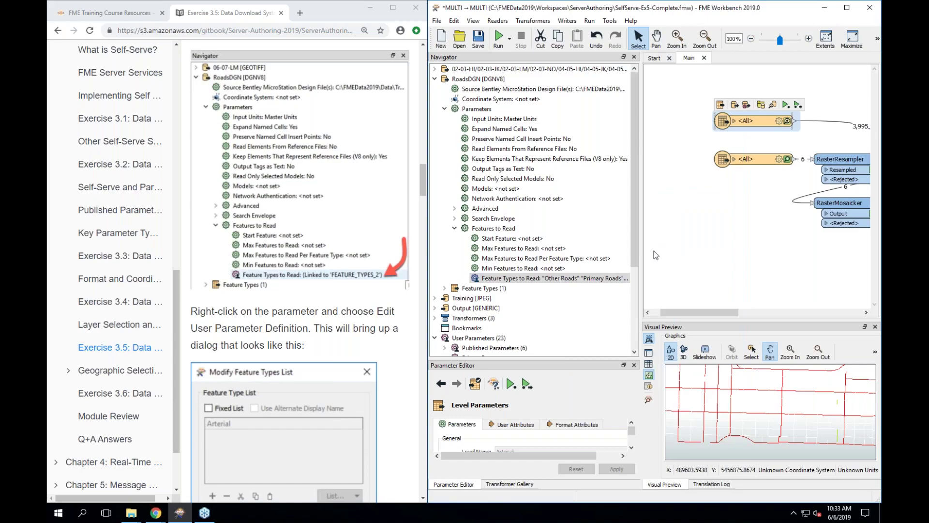
- Compare the exercise's Clean User Parameters section with the workspace's Published Parameters, highlighting the four source and destination dataset parameters listed for deletion
{"action": "scroll", "coordinate": [389, 334], "scroll_direction": "down", "scroll_amount": 10}
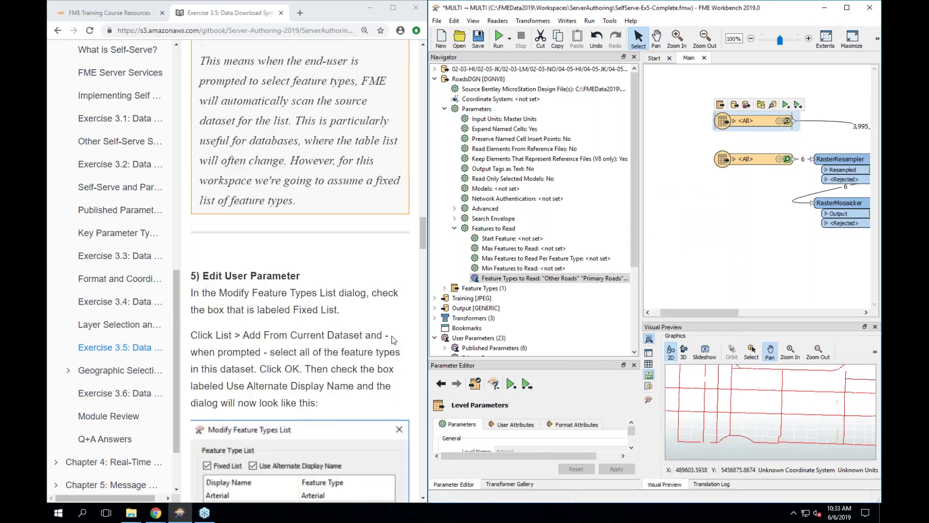
{"action": "scroll", "coordinate": [393, 339], "scroll_direction": "down", "scroll_amount": 15}
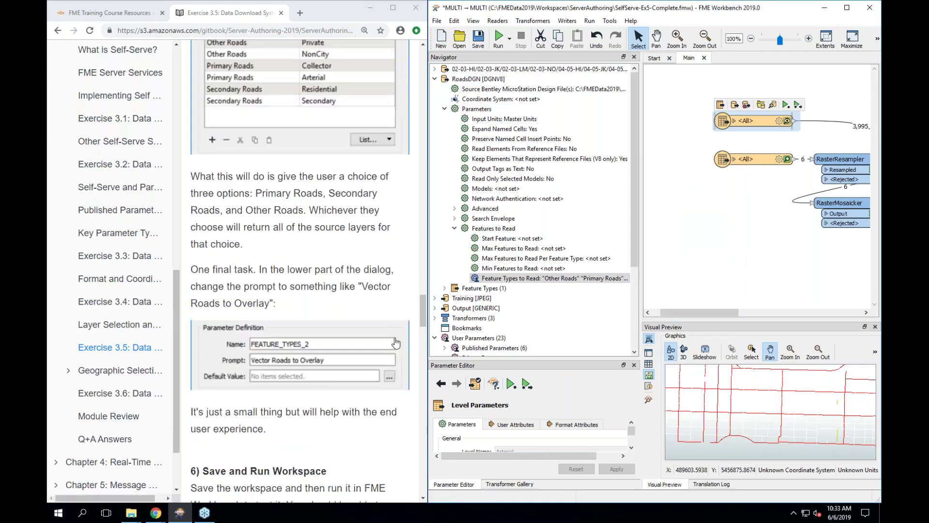
{"action": "scroll", "coordinate": [395, 342], "scroll_direction": "down", "scroll_amount": 8}
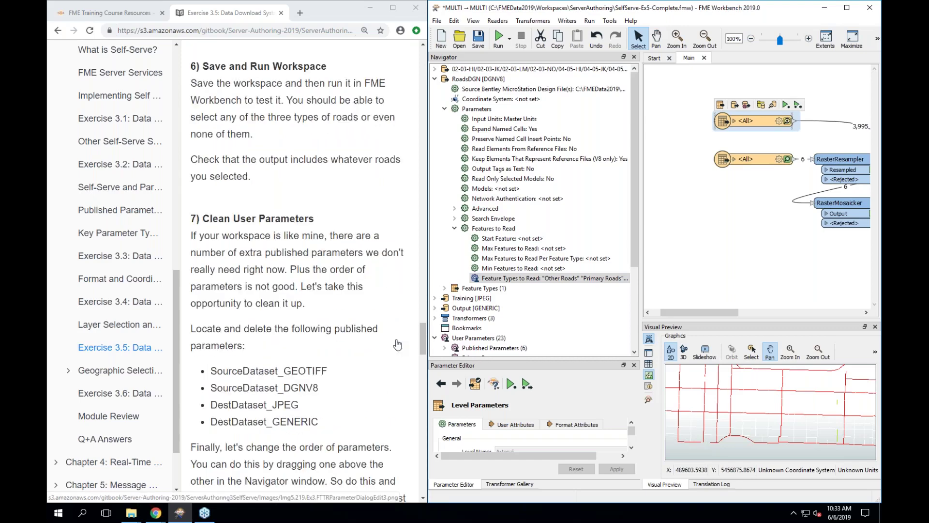
{"action": "scroll", "coordinate": [397, 344], "scroll_direction": "down", "scroll_amount": 1}
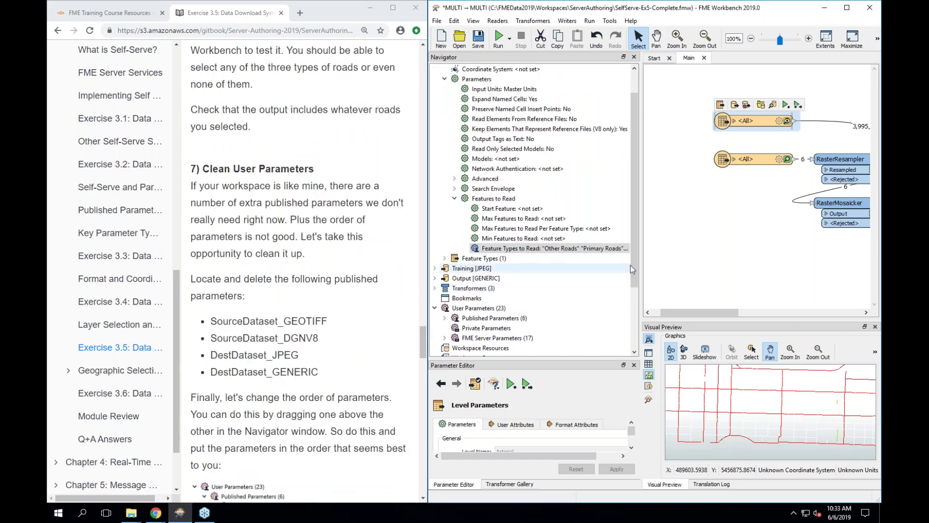
{"action": "left_click_drag", "start_coordinate": [634, 266], "coordinate": [631, 319]}
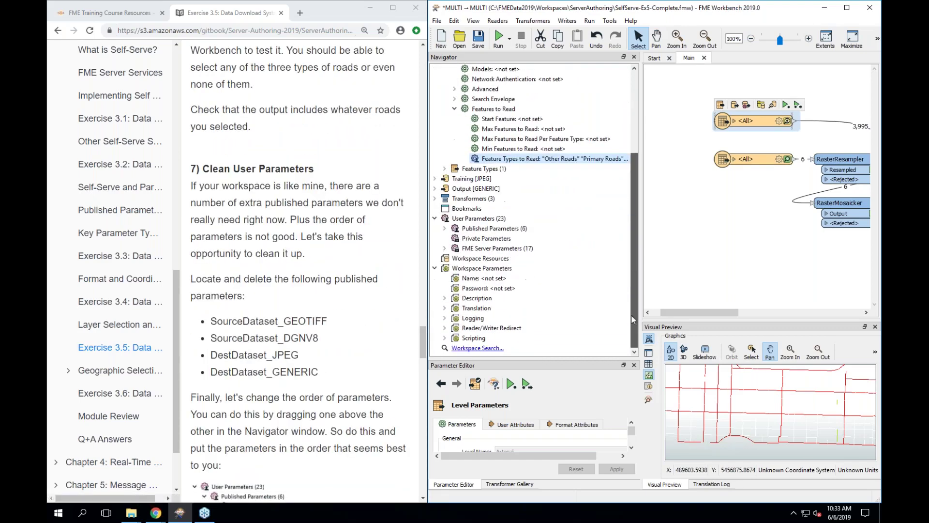
{"action": "left_click", "coordinate": [444, 228]}
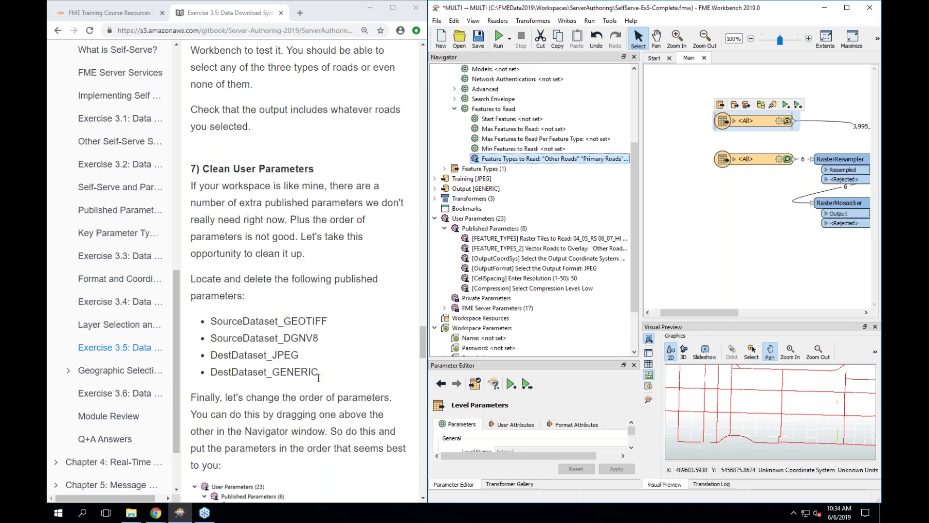
{"action": "left_click_drag", "start_coordinate": [318, 377], "coordinate": [201, 319]}
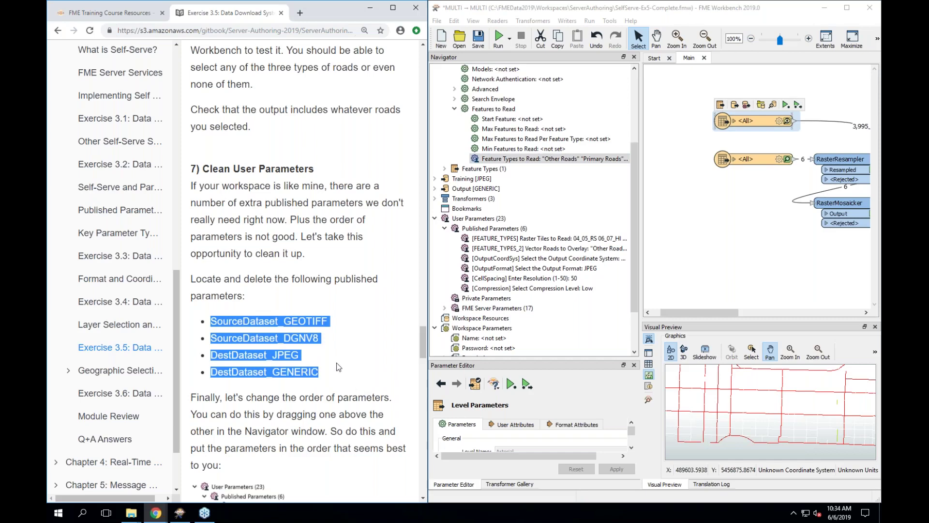
- Advance the exercise instructions to the Raster User Parameters section, and expand the GeoTIFF reader in the Navigator
{"action": "scroll", "coordinate": [347, 361], "scroll_direction": "down", "scroll_amount": 3}
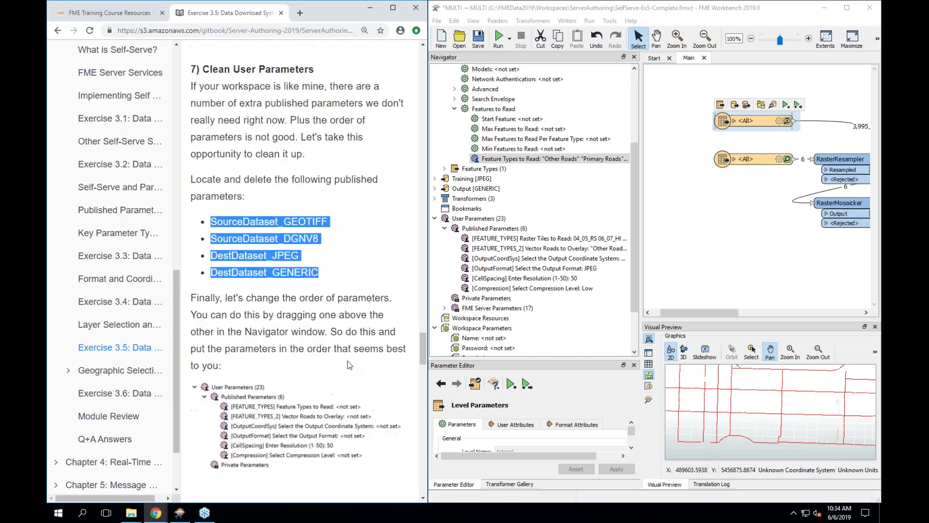
{"action": "scroll", "coordinate": [348, 363], "scroll_direction": "down", "scroll_amount": 7}
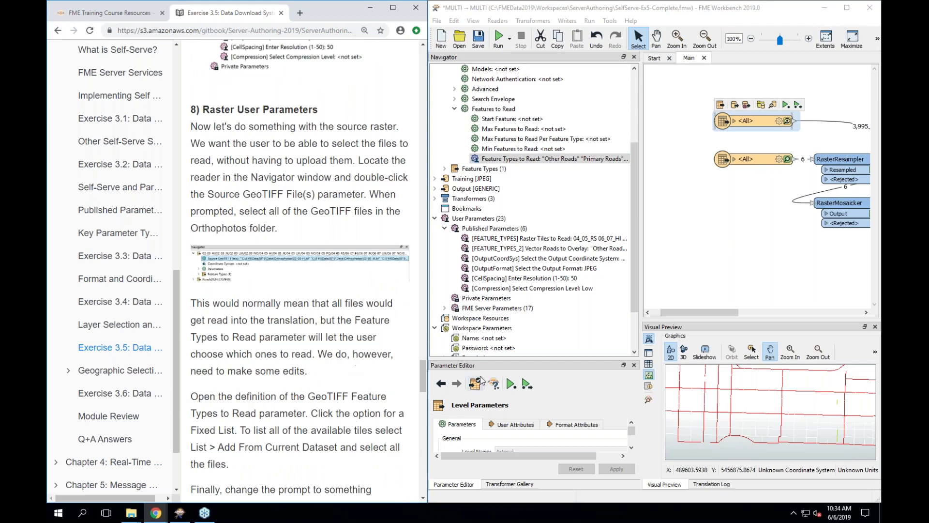
{"action": "left_click_drag", "start_coordinate": [636, 298], "coordinate": [635, 223]}
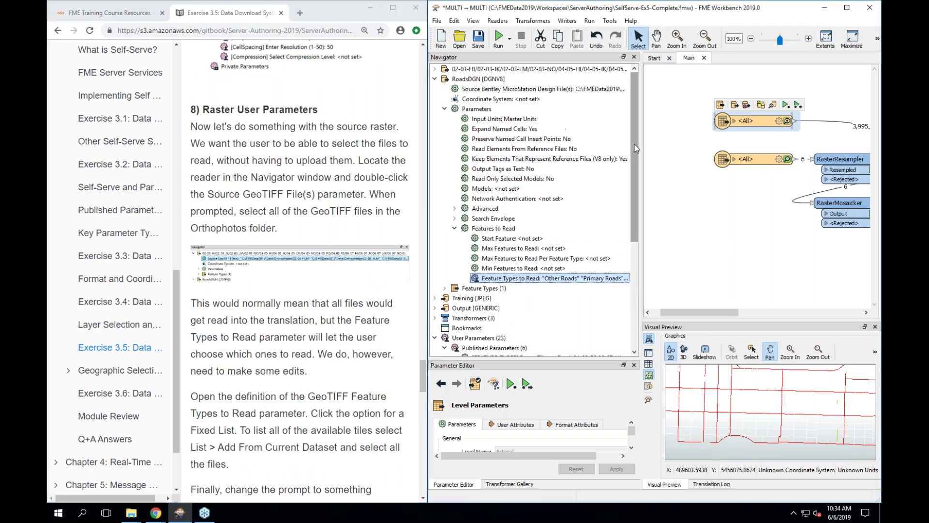
{"action": "left_click", "coordinate": [435, 69]}
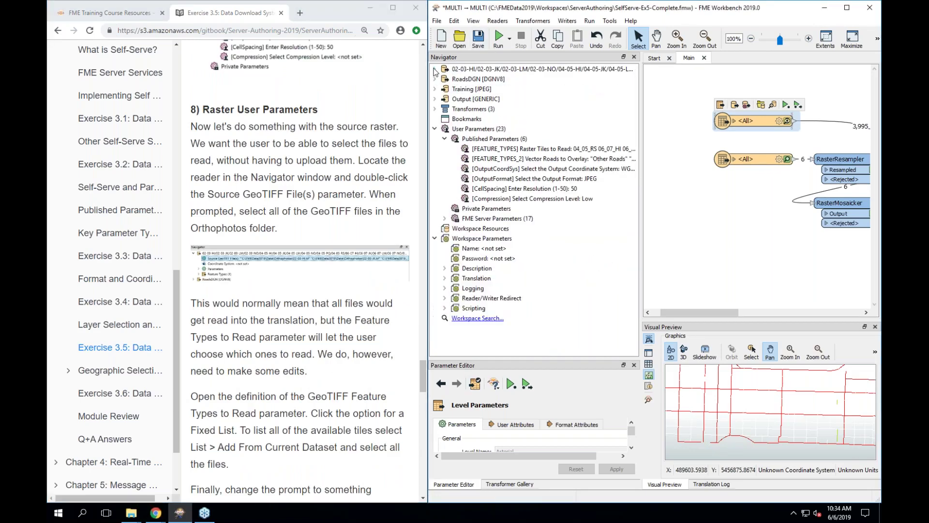
{"action": "left_click", "coordinate": [435, 69]}
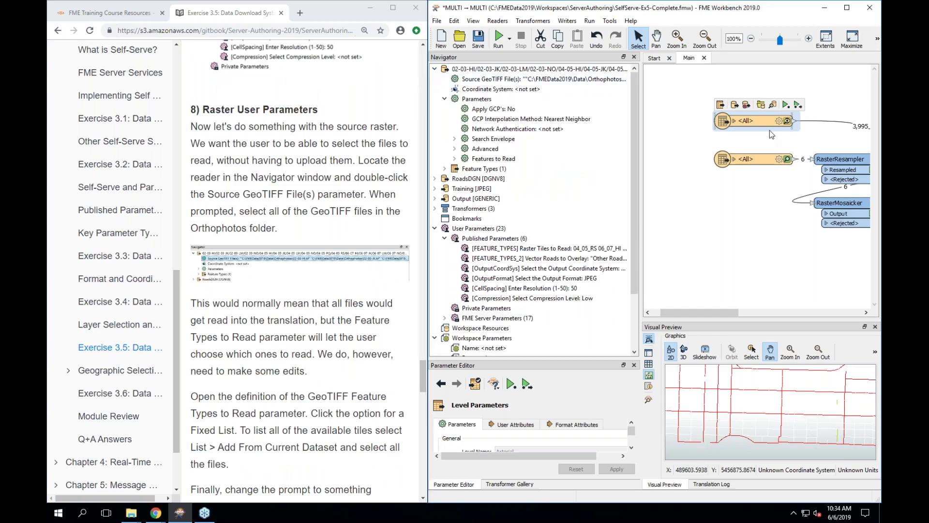
- Open the feature type properties of the RoadsDGN <All> reader on the canvas, review its Merge Feature Type settings, and close them
{"action": "left_click_drag", "start_coordinate": [770, 216], "coordinate": [726, 227]}
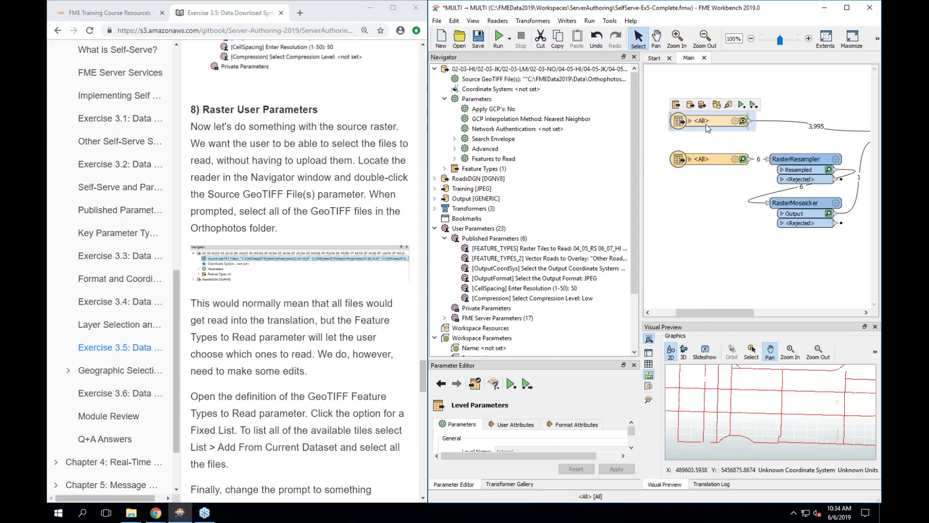
{"action": "mouse_move", "coordinate": [707, 129]}
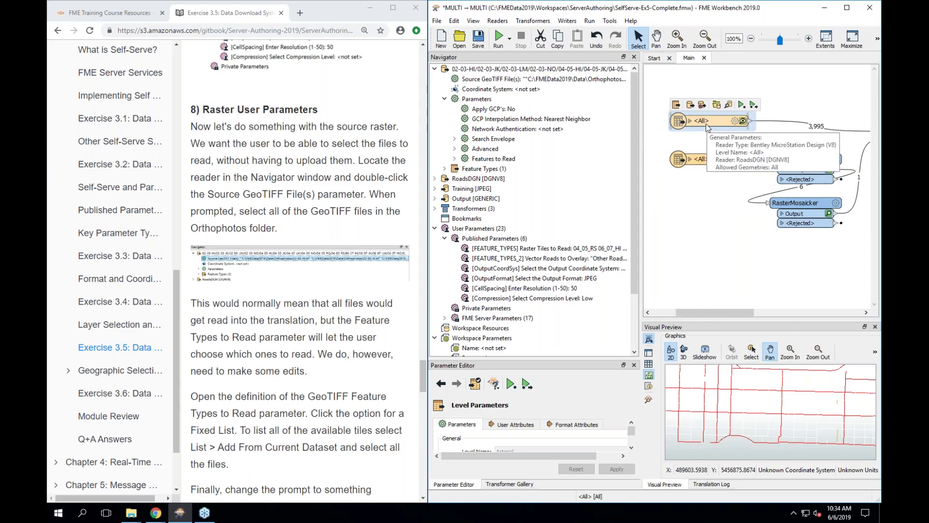
{"action": "left_click", "coordinate": [735, 122]}
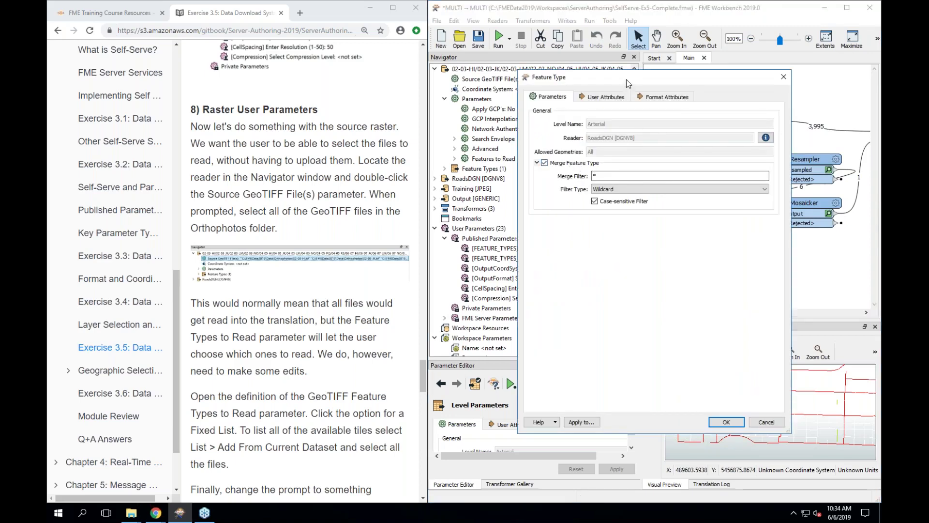
{"action": "left_click_drag", "start_coordinate": [623, 82], "coordinate": [415, 62]}
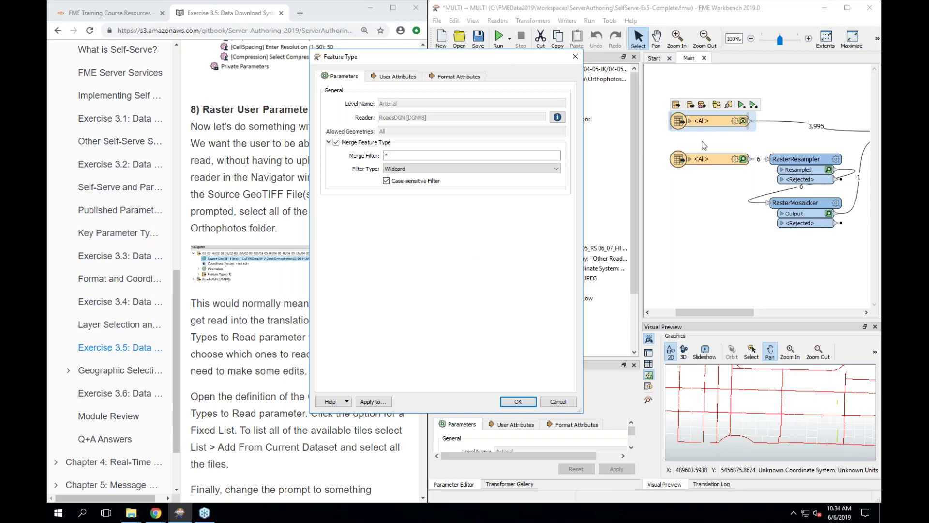
{"action": "left_click", "coordinate": [518, 402]}
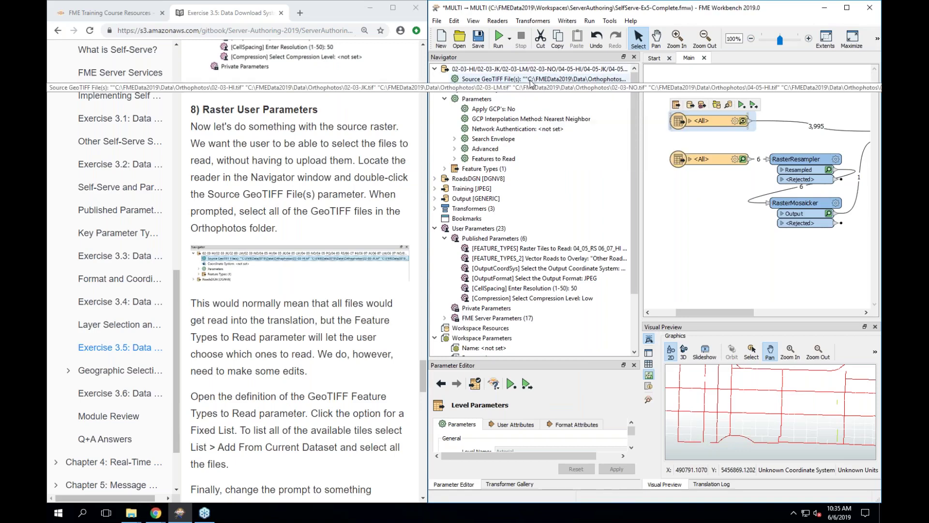
- Open the Source GeoTIFF File(s) parameter, browse the GeoTIFF files in the Orthophotos folder, and close the dialogs without changing the dataset
{"action": "double_click", "coordinate": [531, 80]}
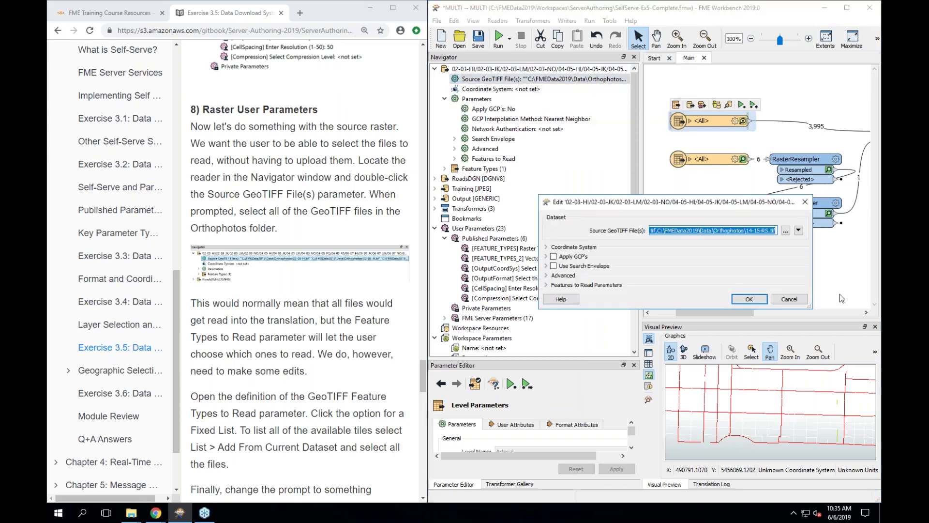
{"action": "left_click", "coordinate": [785, 232]}
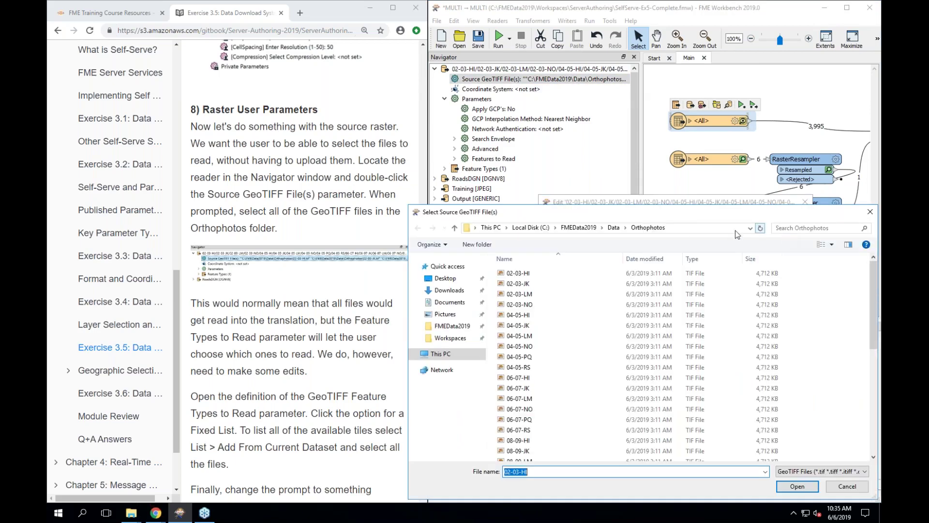
{"action": "left_click_drag", "start_coordinate": [568, 208], "coordinate": [509, 64]}
{"action": "left_click", "coordinate": [487, 250]}
{"action": "key", "text": "ctrl+a"}
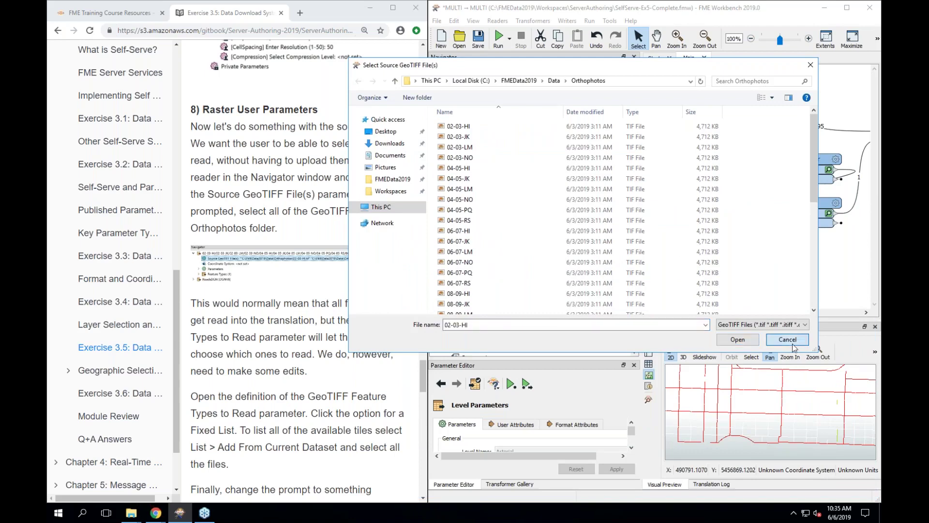
{"action": "key", "text": "Return"}
{"action": "left_click", "coordinate": [788, 299]}
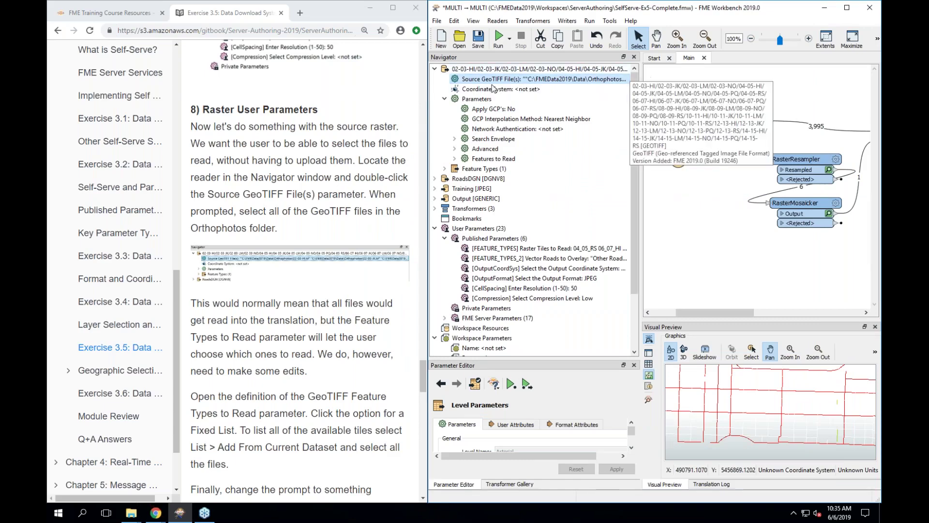
- Open the user parameter definition of the GeoTIFF reader's Feature Types to Read, review its fixed tile list and prompt, and cancel
{"action": "left_click", "coordinate": [455, 159]}
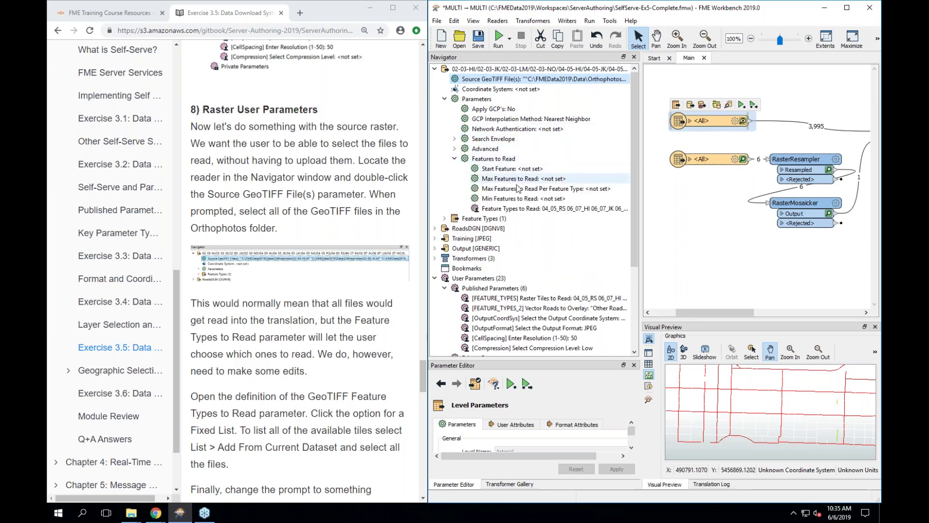
{"action": "left_click", "coordinate": [528, 211]}
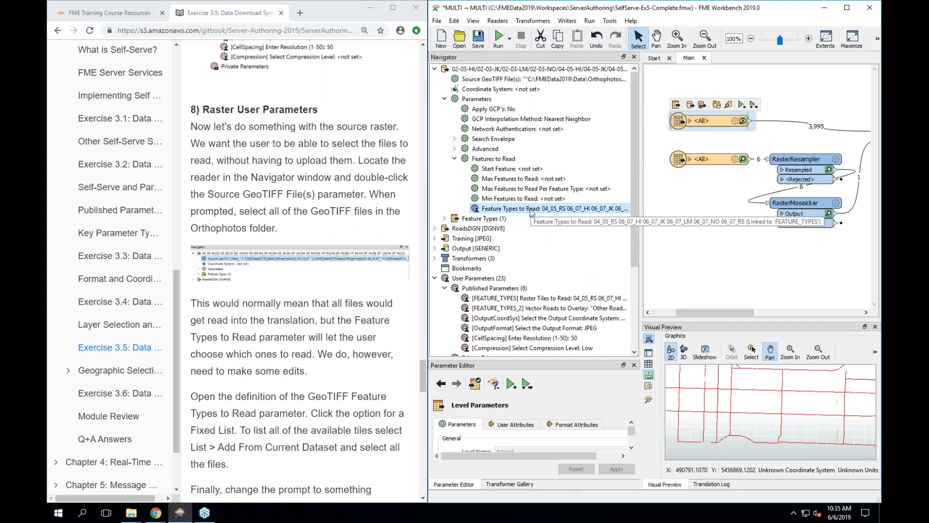
{"action": "right_click", "coordinate": [532, 210]}
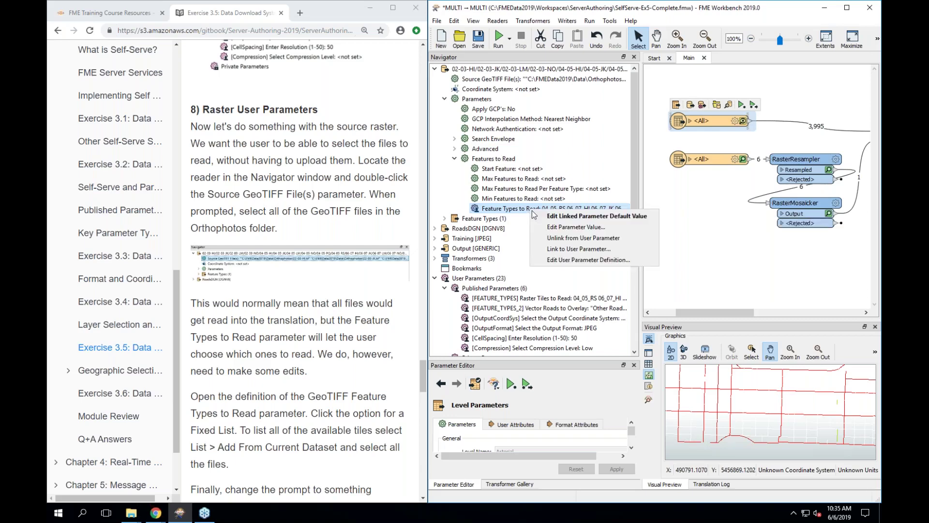
{"action": "left_click", "coordinate": [569, 262]}
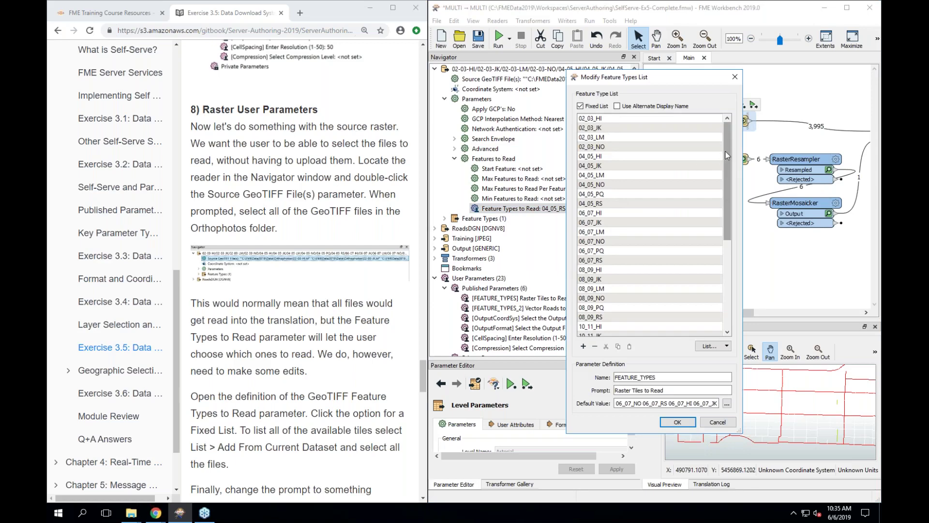
{"action": "left_click_drag", "start_coordinate": [726, 155], "coordinate": [730, 135]}
{"action": "left_click_drag", "start_coordinate": [671, 77], "coordinate": [750, 55]}
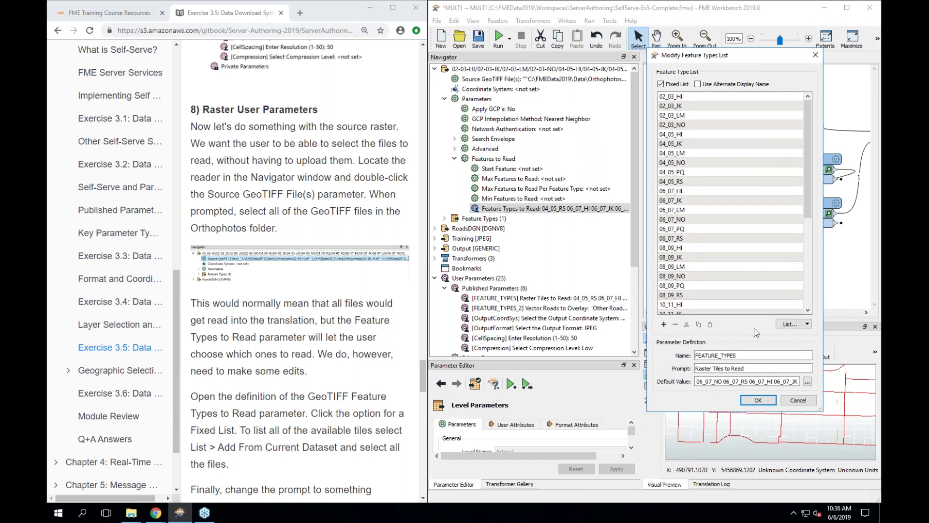
{"action": "left_click", "coordinate": [796, 401]}
- Expand the RoadsDGN reader and compare its Feature Types to Read entry with that of the GeoTIFF reader
{"action": "left_click", "coordinate": [435, 228]}
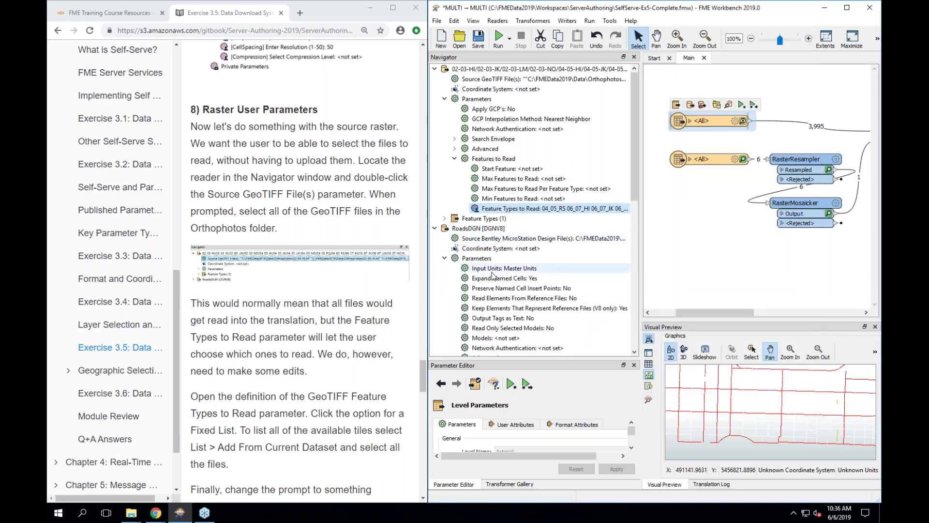
{"action": "scroll", "coordinate": [493, 275], "scroll_direction": "down", "scroll_amount": 2}
{"action": "scroll", "coordinate": [493, 274], "scroll_direction": "down", "scroll_amount": 3}
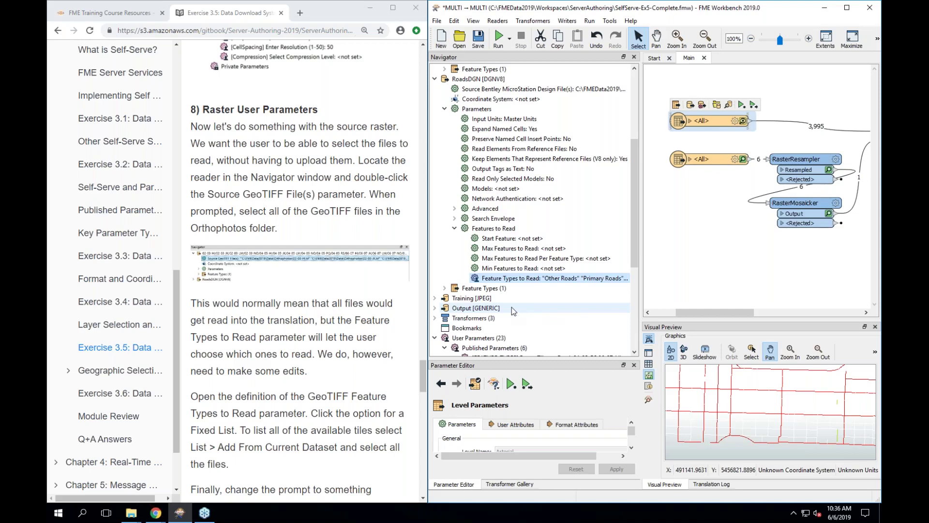
{"action": "scroll", "coordinate": [636, 216], "scroll_direction": "up", "scroll_amount": 1}
{"action": "scroll", "coordinate": [637, 217], "scroll_direction": "up", "scroll_amount": 4}
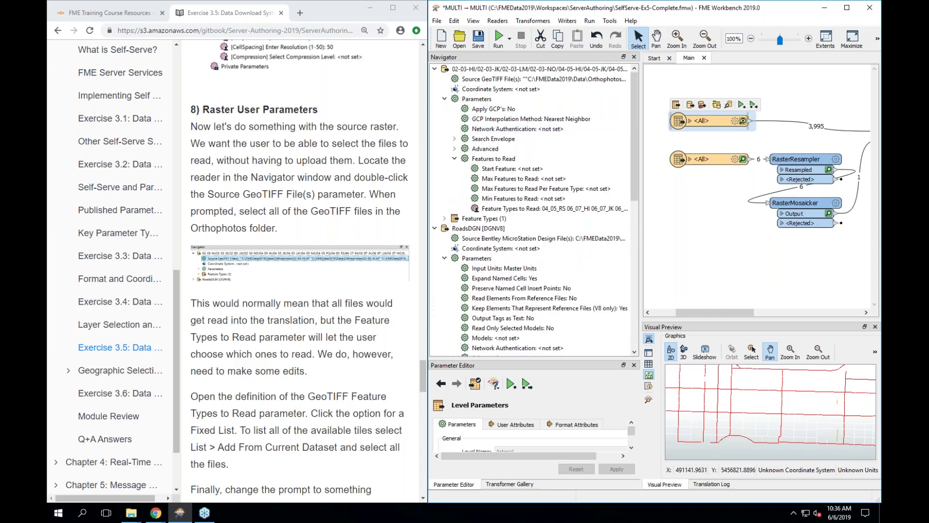
- Advance the exercise instructions to the Publish to FME Server section and widen the Workbench window
{"action": "scroll", "coordinate": [358, 369], "scroll_direction": "down", "scroll_amount": 8}
{"action": "scroll", "coordinate": [359, 369], "scroll_direction": "down", "scroll_amount": 7}
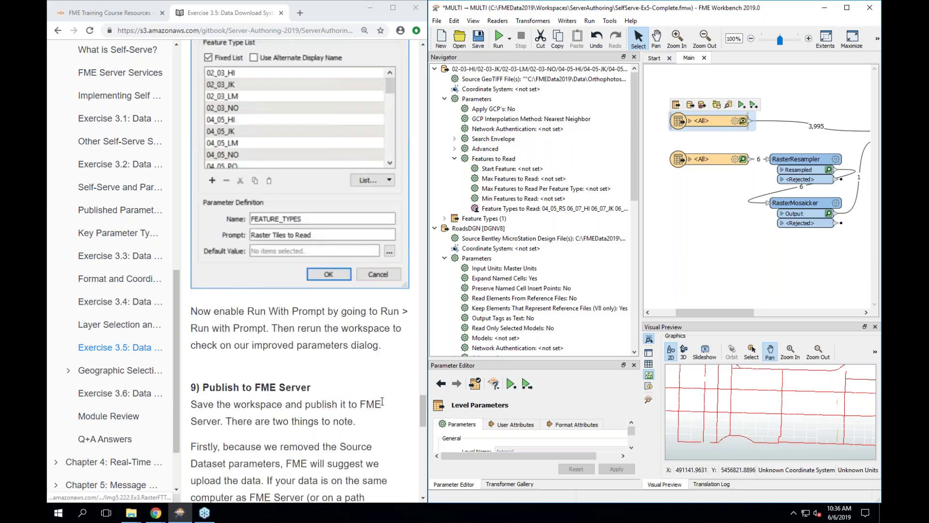
{"action": "left_click_drag", "start_coordinate": [428, 343], "coordinate": [397, 341]}
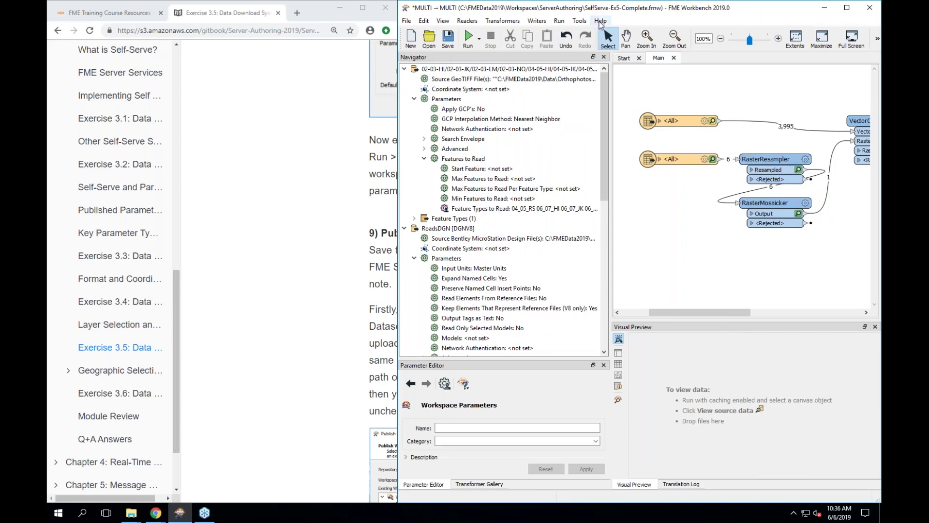
- Start publishing SelfServe-Ex5-Complete.fmw to FME Server with the Training connection and Training repository, uploading its data files
{"action": "left_click", "coordinate": [408, 23]}
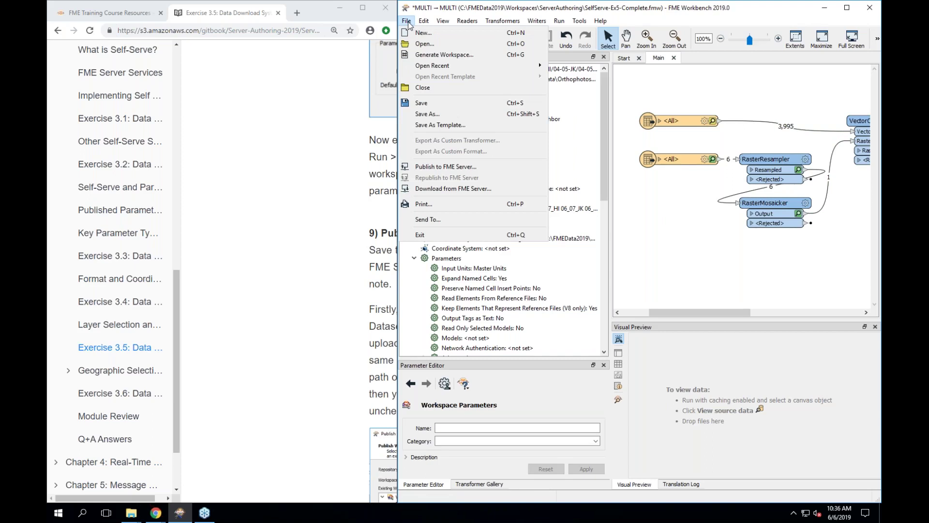
{"action": "left_click", "coordinate": [488, 167]}
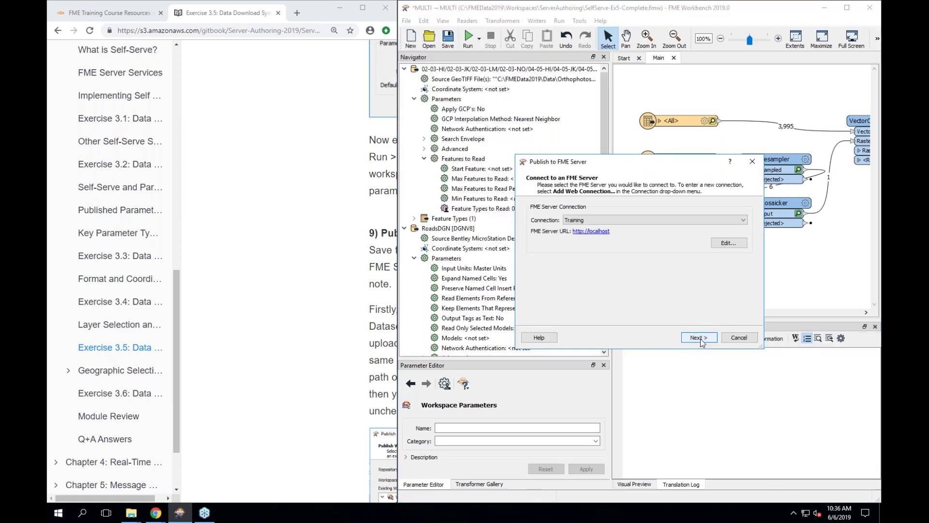
{"action": "left_click", "coordinate": [700, 342]}
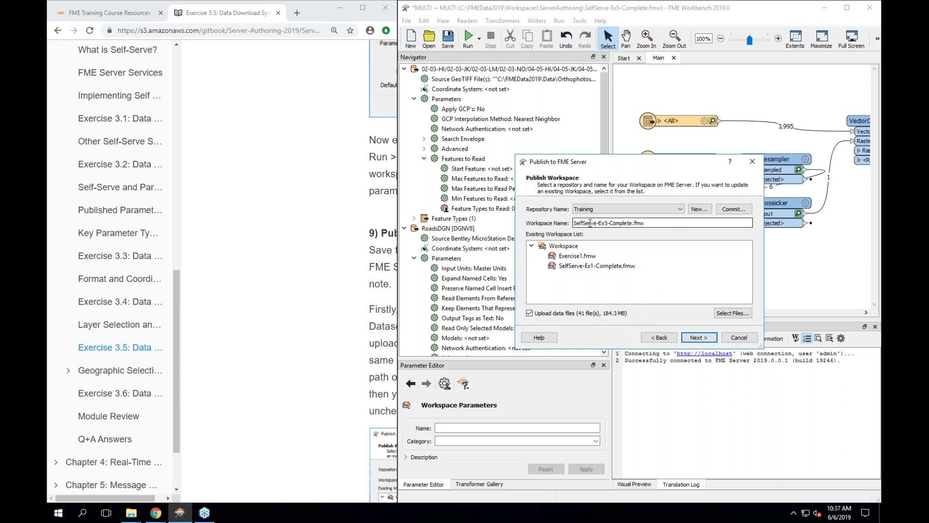
{"action": "left_click", "coordinate": [706, 338]}
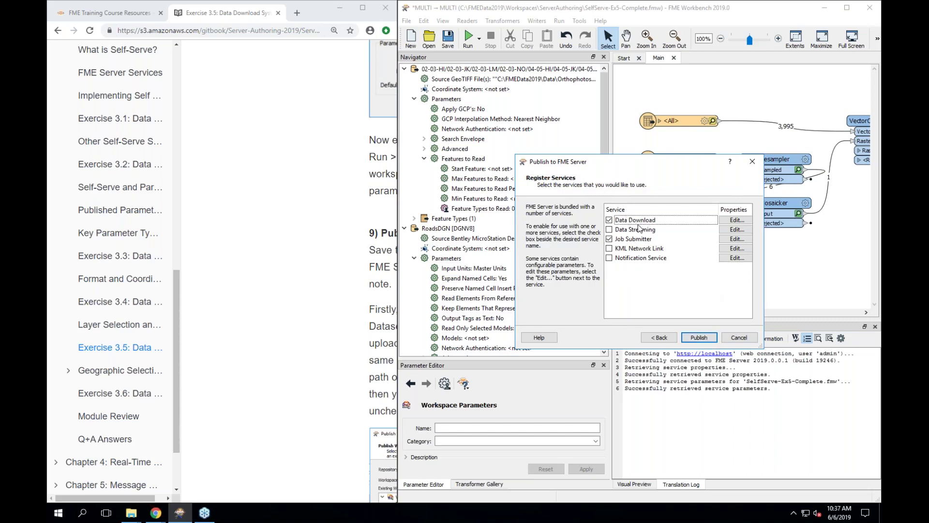
- Review the Data Download service properties with the Output [GENERIC] writer, then publish the workspace with Data Download and Job Submitter registered
{"action": "left_click", "coordinate": [736, 220]}
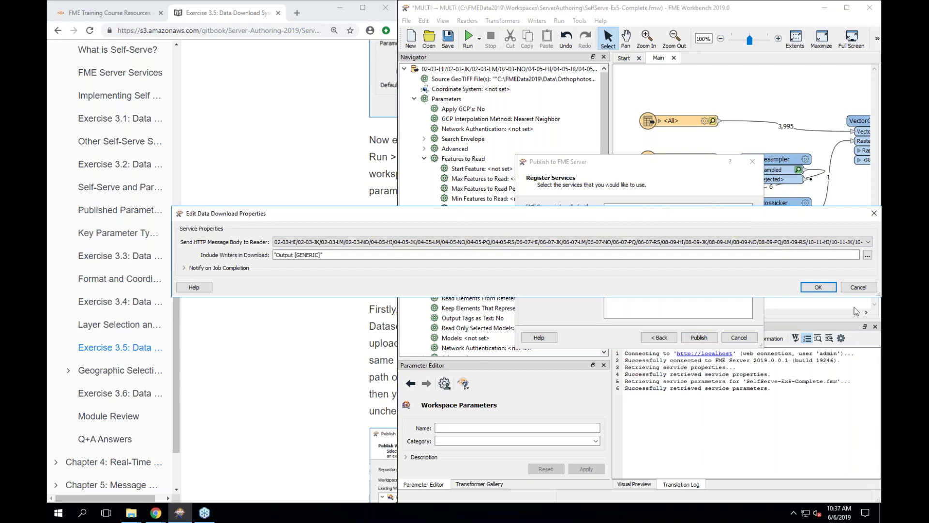
{"action": "left_click", "coordinate": [818, 287]}
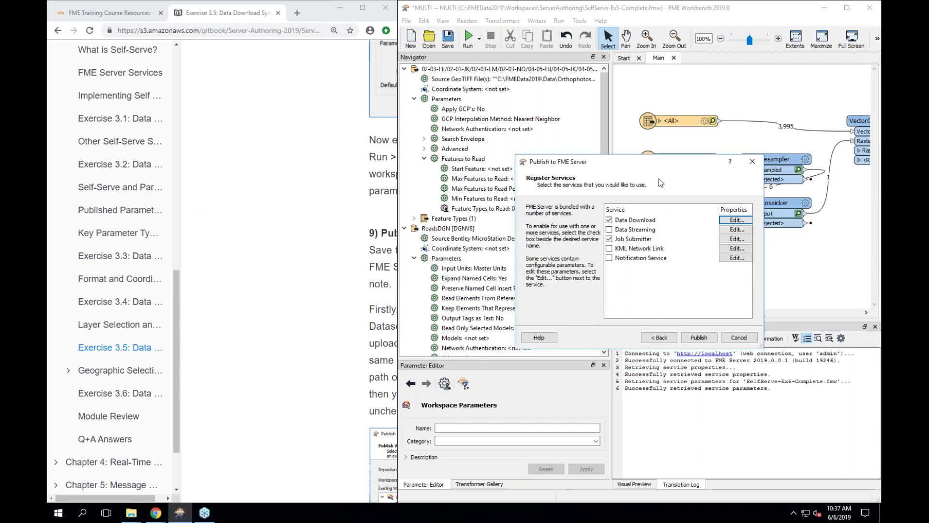
{"action": "left_click", "coordinate": [712, 340]}
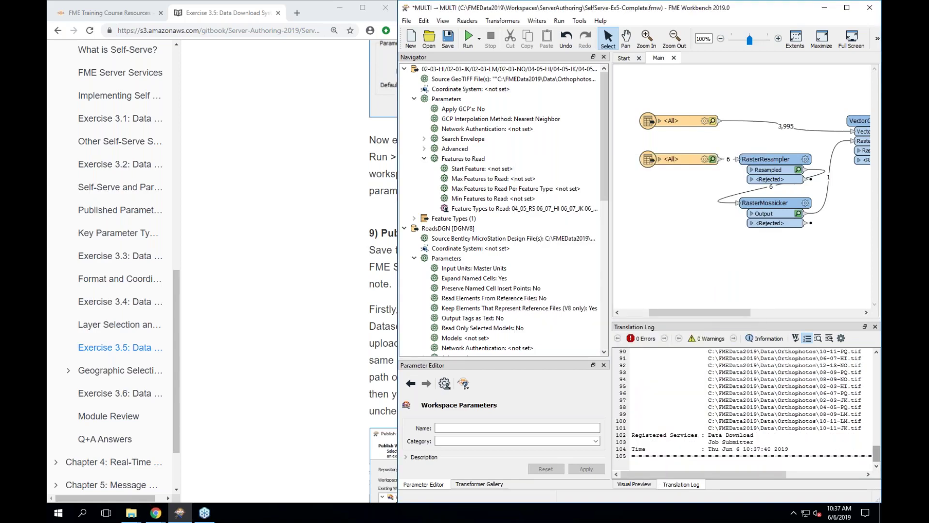
- Open the published workspace's Direct Link from the Translation Log, widen the browser, and review the published parameters on the Run Workspace page
{"action": "left_click_drag", "start_coordinate": [876, 453], "coordinate": [878, 417]}
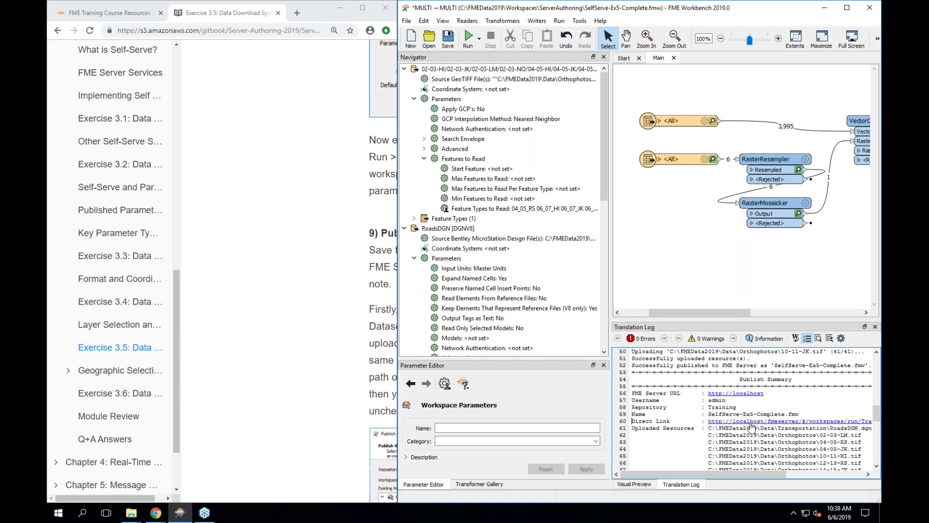
{"action": "left_click", "coordinate": [751, 422]}
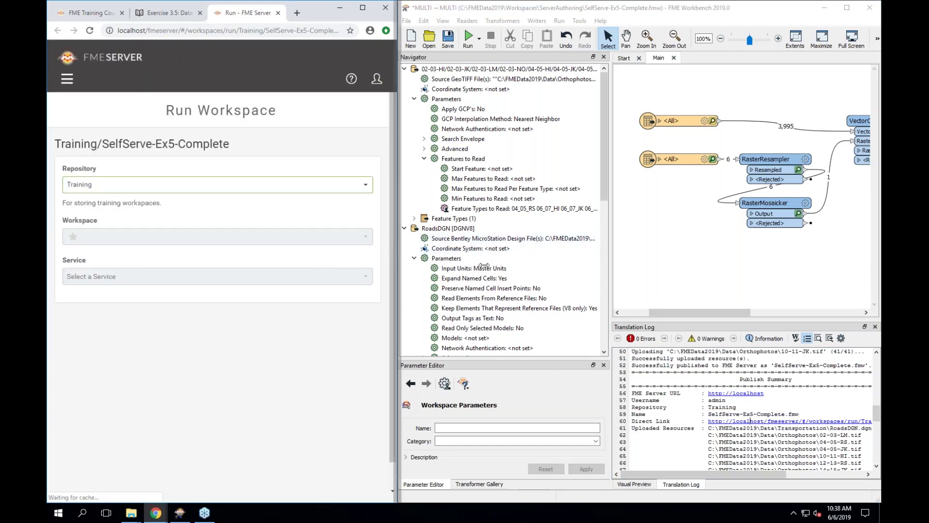
{"action": "left_click_drag", "start_coordinate": [484, 266], "coordinate": [541, 284]}
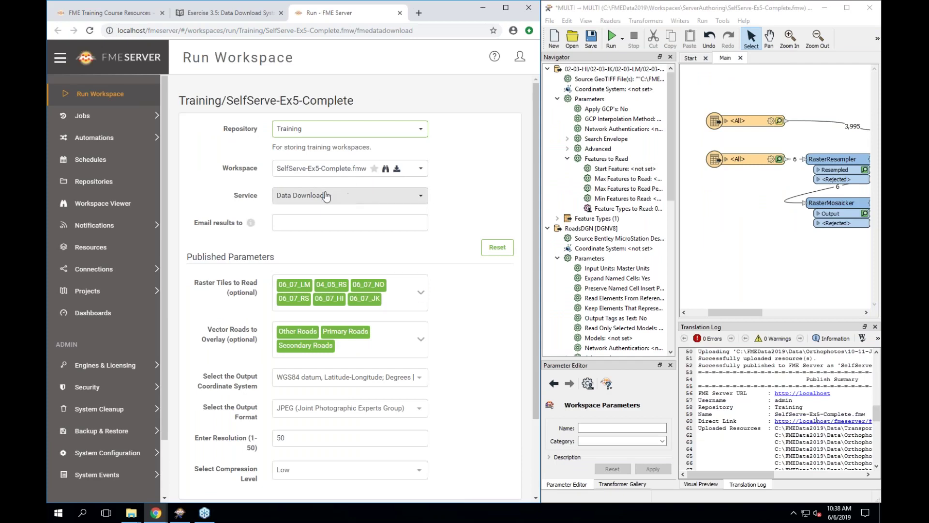
{"action": "scroll", "coordinate": [495, 316], "scroll_direction": "down", "scroll_amount": 2}
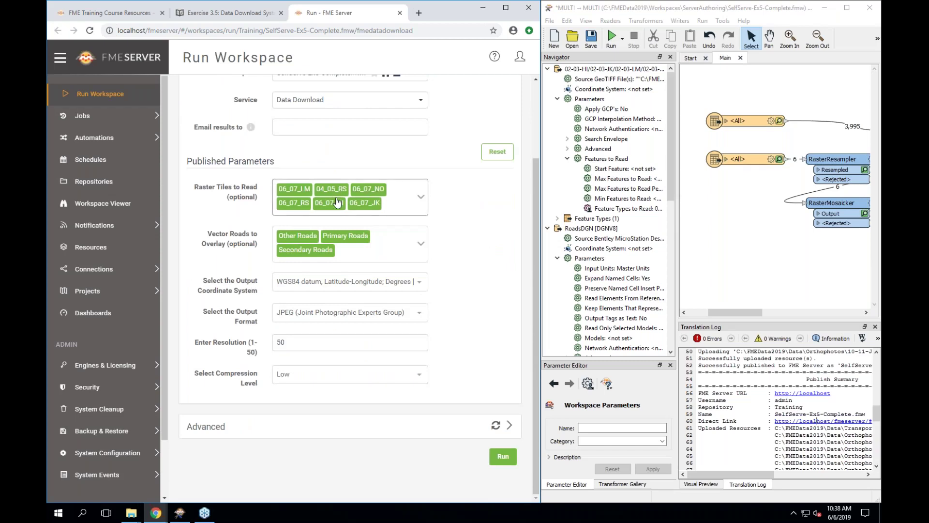
- Select every raster tile in the Raster Tiles to Read parameter
{"action": "left_click", "coordinate": [420, 199]}
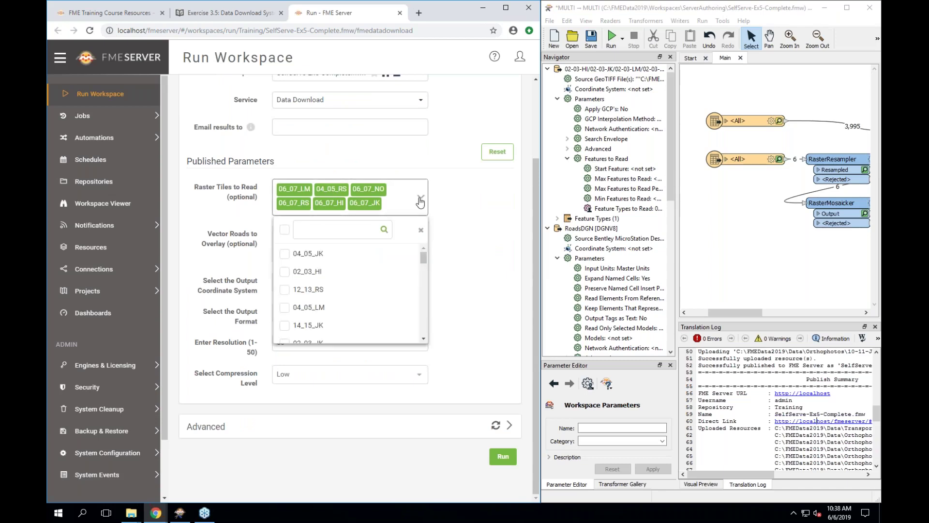
{"action": "mouse_move", "coordinate": [424, 258]}
{"action": "left_mouse_down"}
{"action": "mouse_move", "coordinate": [428, 314]}
{"action": "mouse_move", "coordinate": [432, 268]}
{"action": "left_mouse_up"}
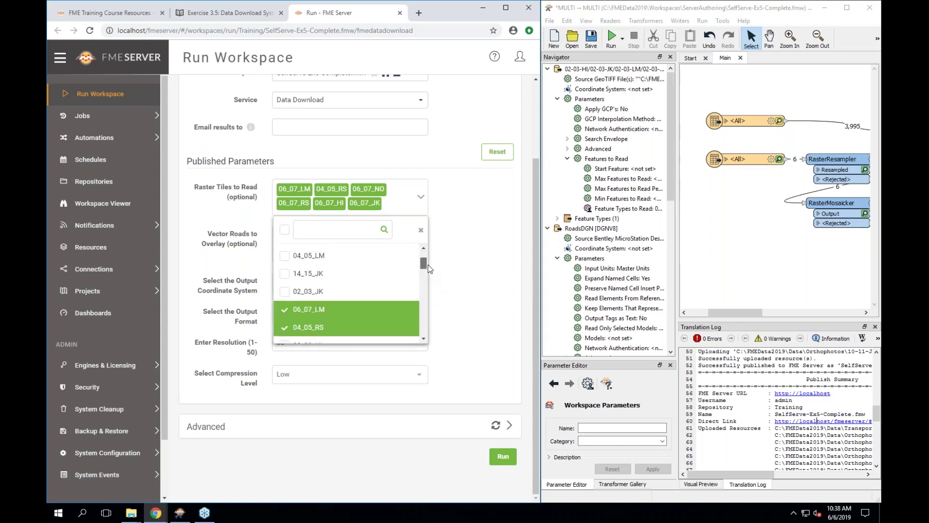
{"action": "left_click", "coordinate": [285, 230]}
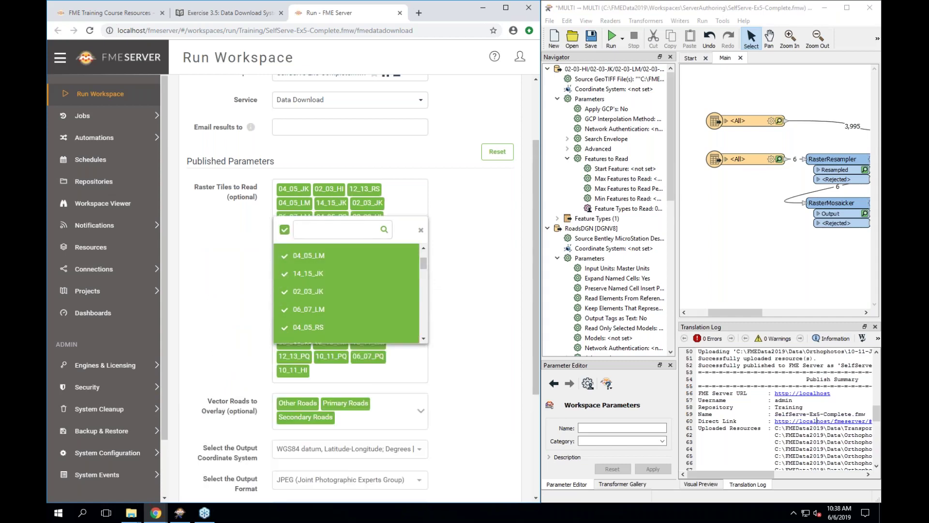
{"action": "left_click", "coordinate": [450, 272]}
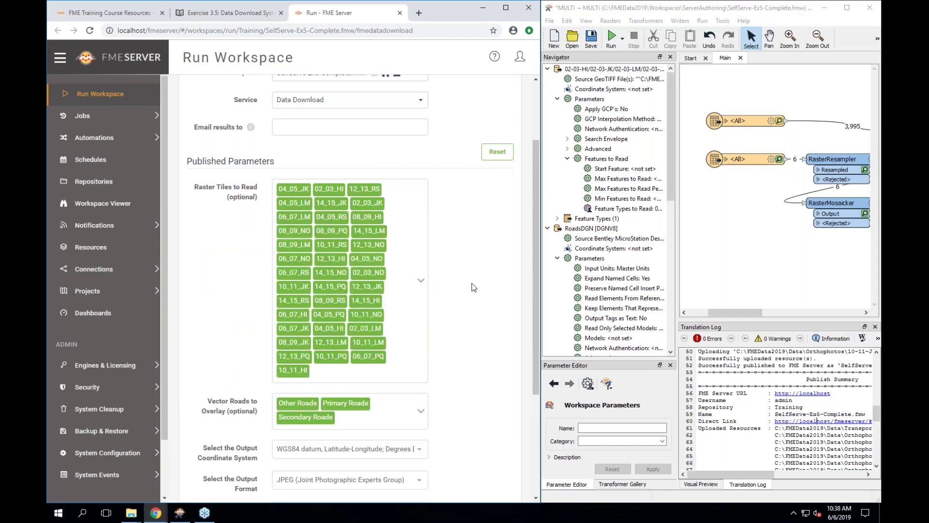
{"action": "left_click", "coordinate": [419, 280]}
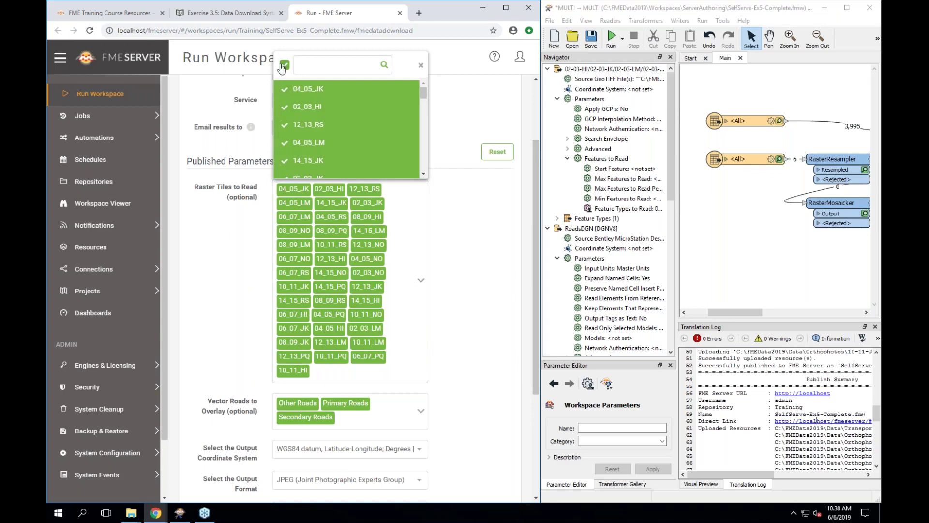
{"action": "left_click", "coordinate": [455, 215]}
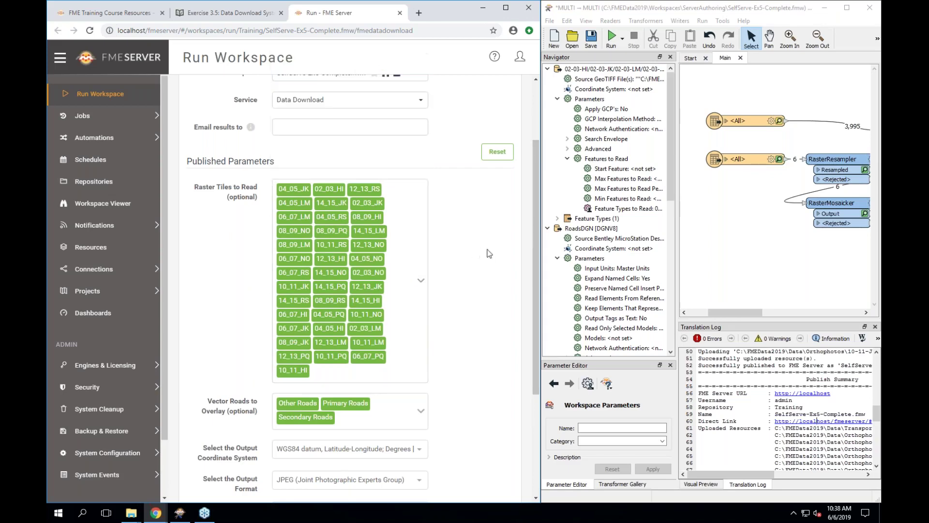
- Deselect Other Roads and Secondary Roads in the Vector Roads to Overlay parameter, keeping only Primary Roads
{"action": "scroll", "coordinate": [537, 232], "scroll_direction": "down", "scroll_amount": 1}
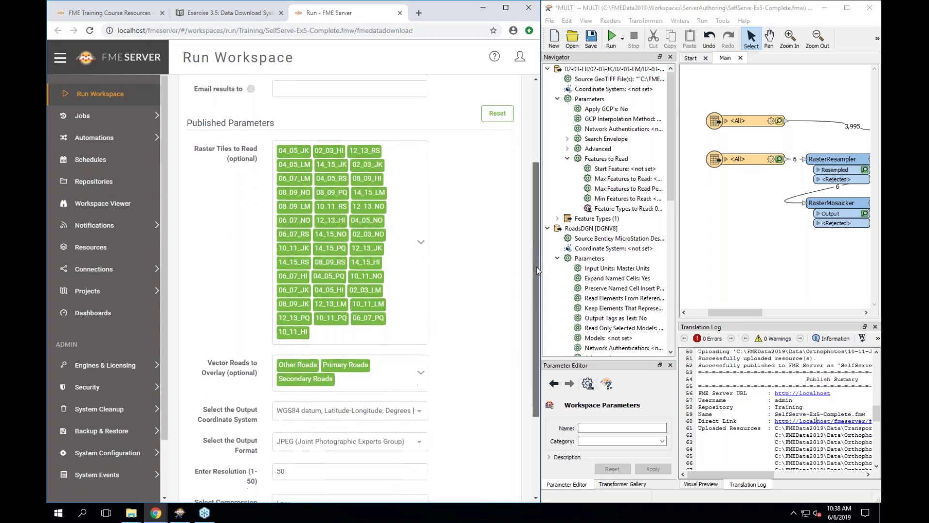
{"action": "left_click_drag", "start_coordinate": [536, 270], "coordinate": [527, 334]}
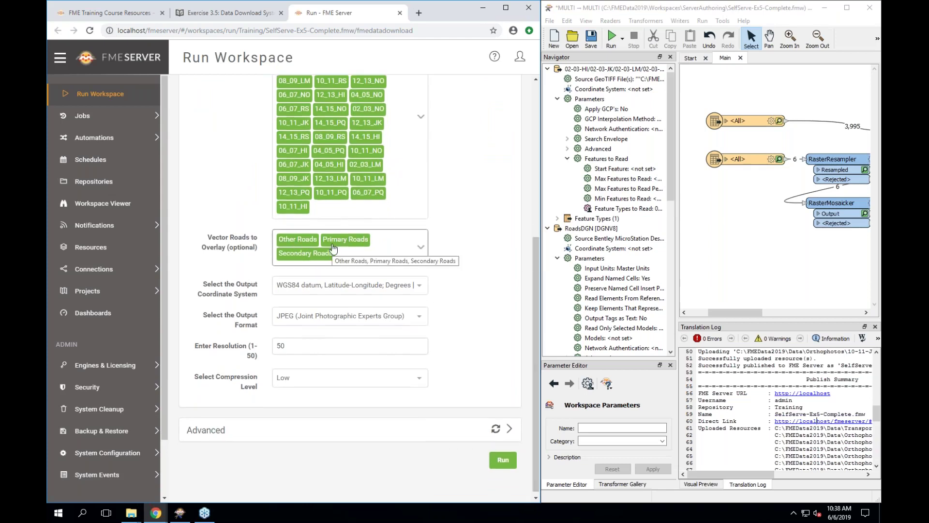
{"action": "left_click", "coordinate": [408, 252]}
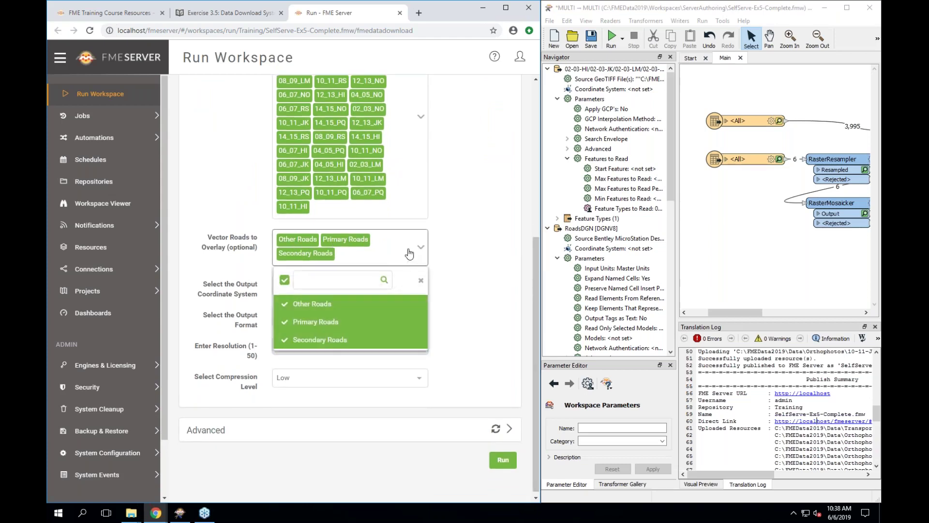
{"action": "left_click", "coordinate": [297, 304]}
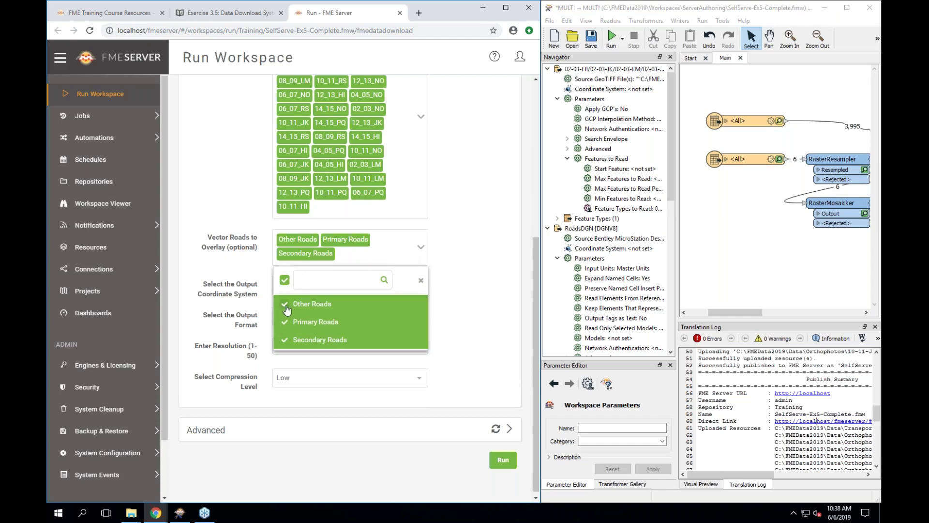
{"action": "left_click", "coordinate": [284, 345]}
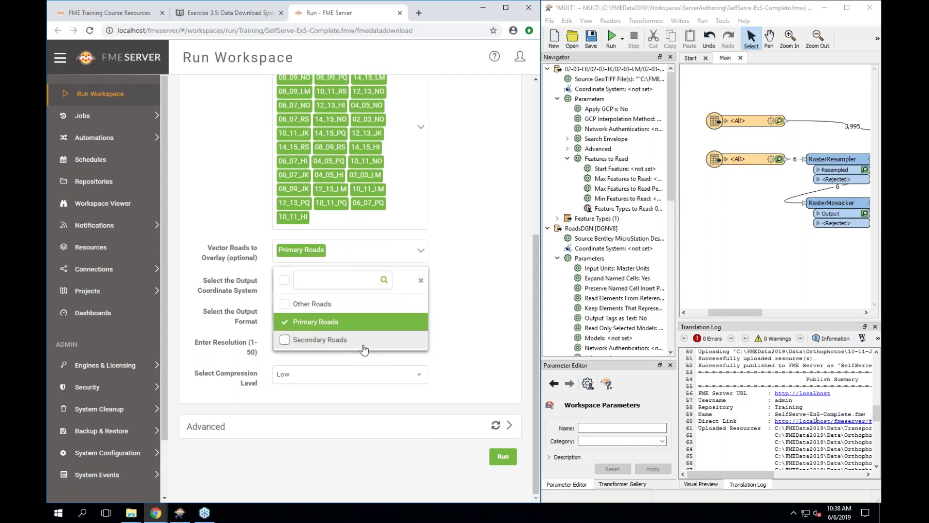
{"action": "left_click", "coordinate": [474, 336]}
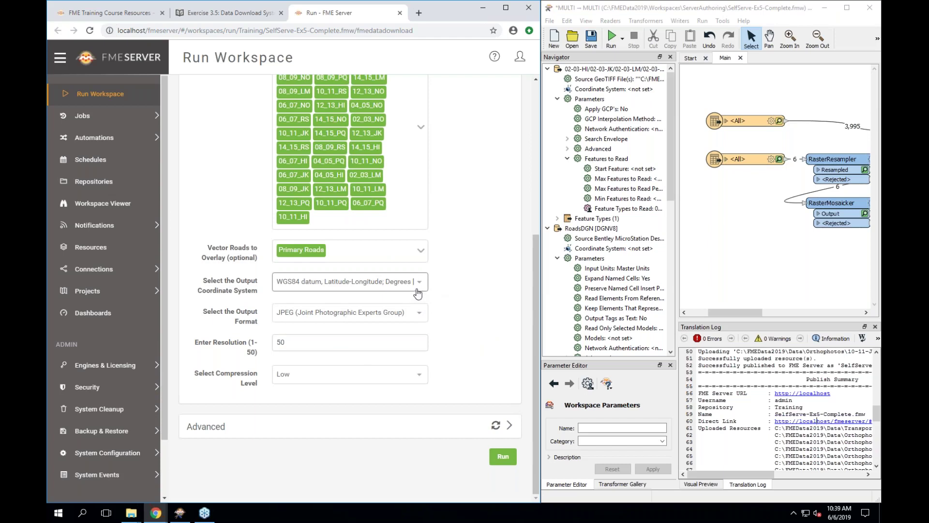
- Set the output format to PNG (Portable Network Graphics) and the resolution to 5, then run the workspace
{"action": "left_click", "coordinate": [317, 317]}
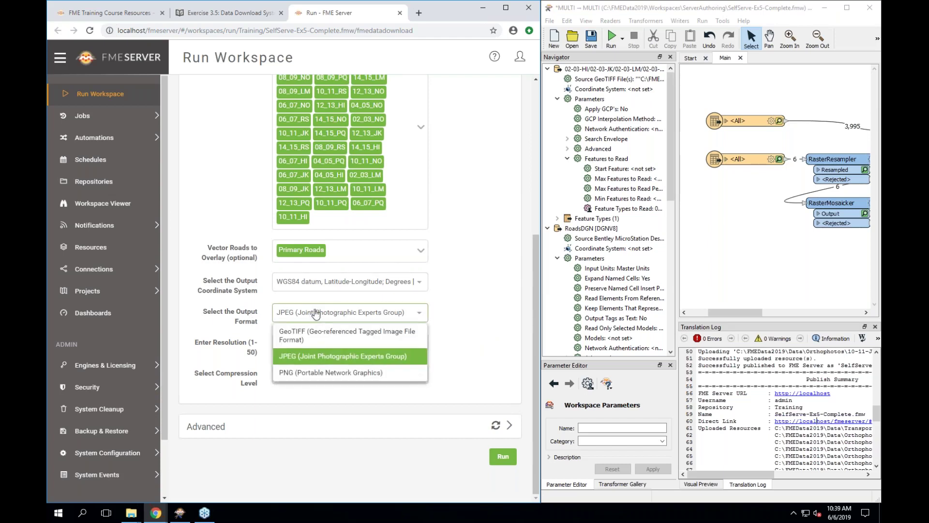
{"action": "left_click", "coordinate": [334, 372]}
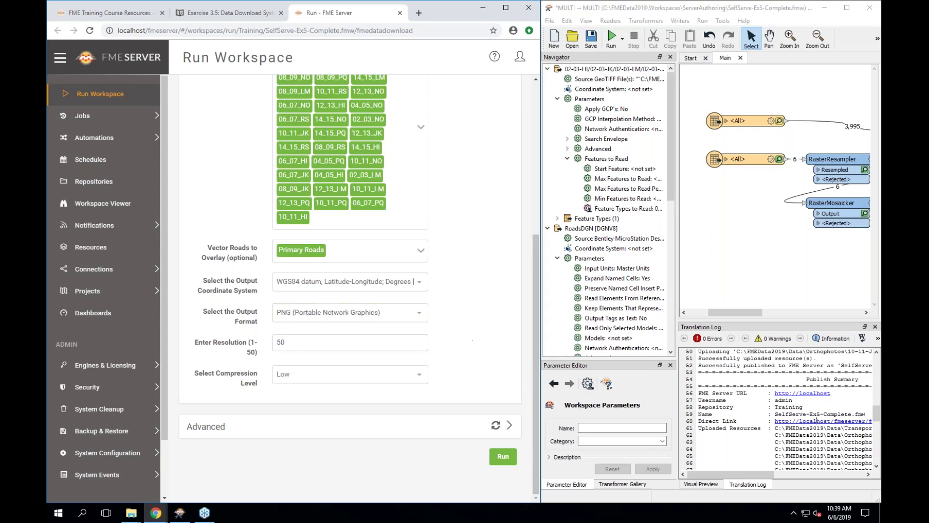
{"action": "left_click", "coordinate": [378, 342]}
{"action": "key", "text": "BackSpace"}
{"action": "key", "text": "BackSpace"}
{"action": "type", "text": "5"}
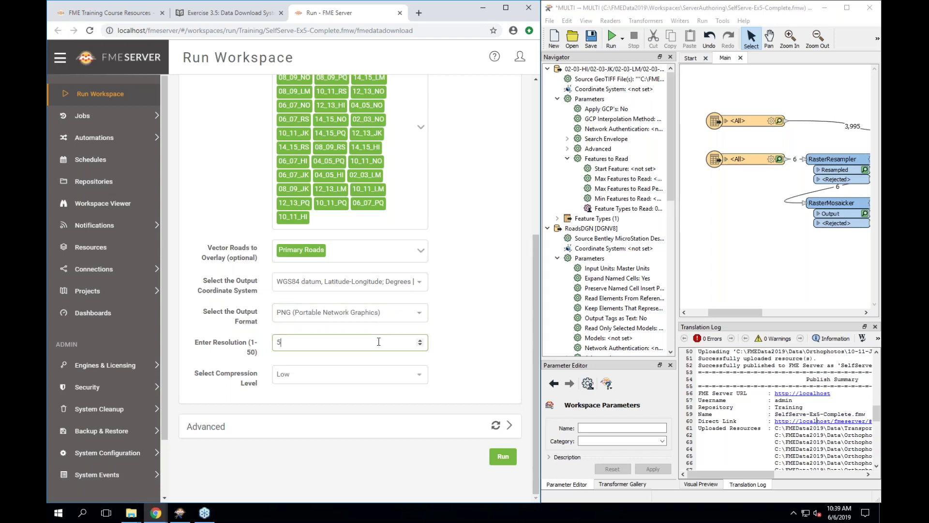
{"action": "left_click", "coordinate": [475, 368]}
{"action": "left_click", "coordinate": [504, 458]}
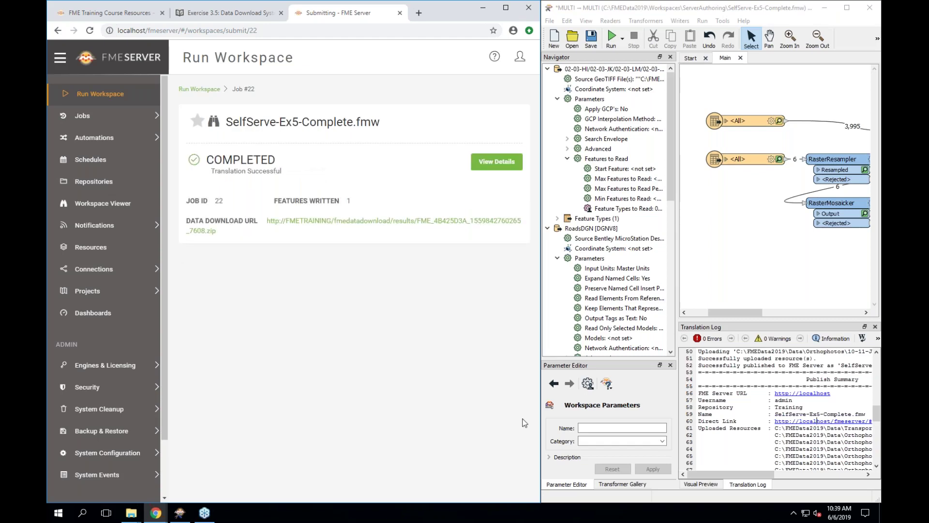
- Download the job's result zip from the Data Download URL and open the 06_07_LM PNG in its GENERIC_1 Output folder
{"action": "left_click", "coordinate": [450, 229]}
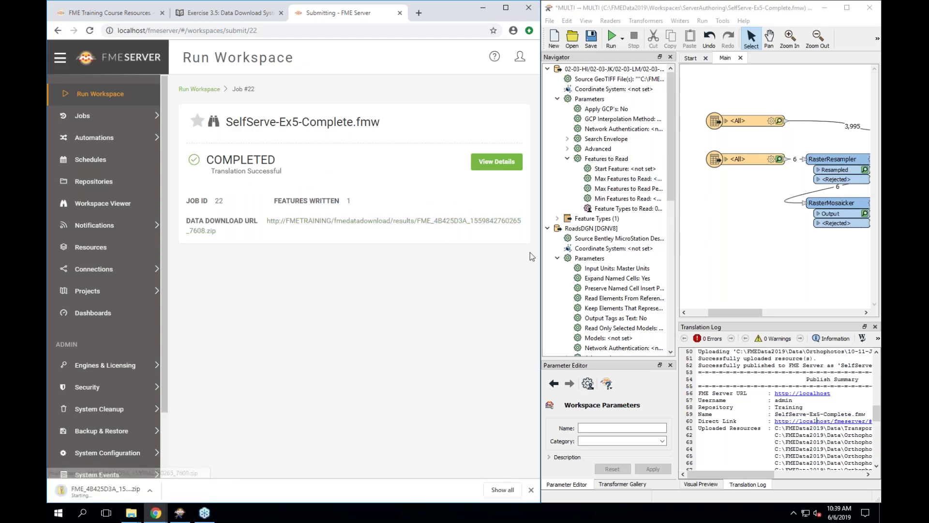
{"action": "left_click", "coordinate": [126, 494]}
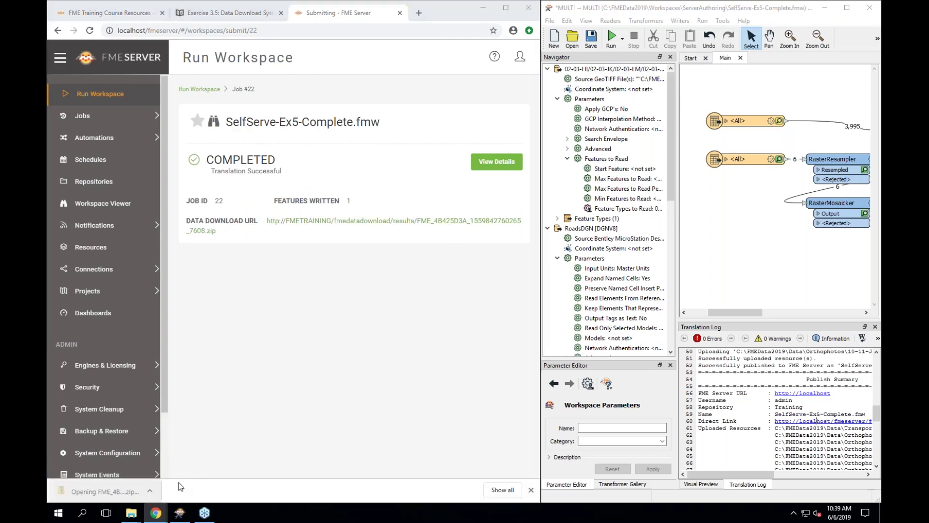
{"action": "double_click", "coordinate": [328, 174]}
{"action": "double_click", "coordinate": [329, 170]}
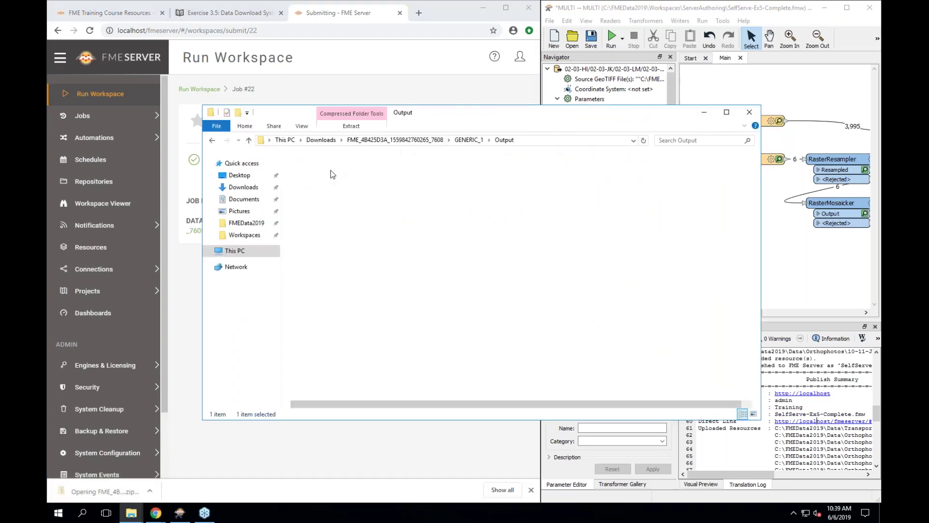
{"action": "left_click", "coordinate": [332, 170]}
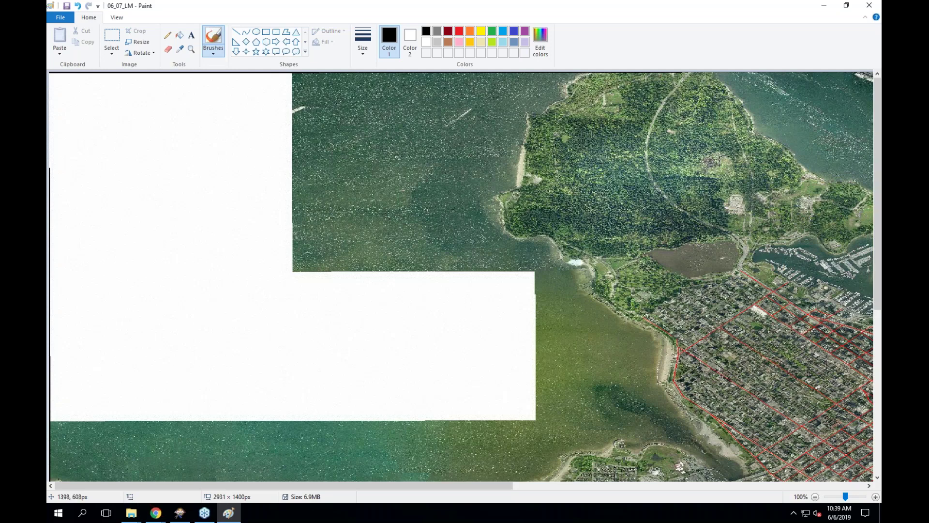
- Examine the mosaicked tiles and road overlay in the output image, then close it without saving and minimize the folder window
{"action": "scroll", "coordinate": [726, 366], "scroll_direction": "down", "scroll_amount": 6}
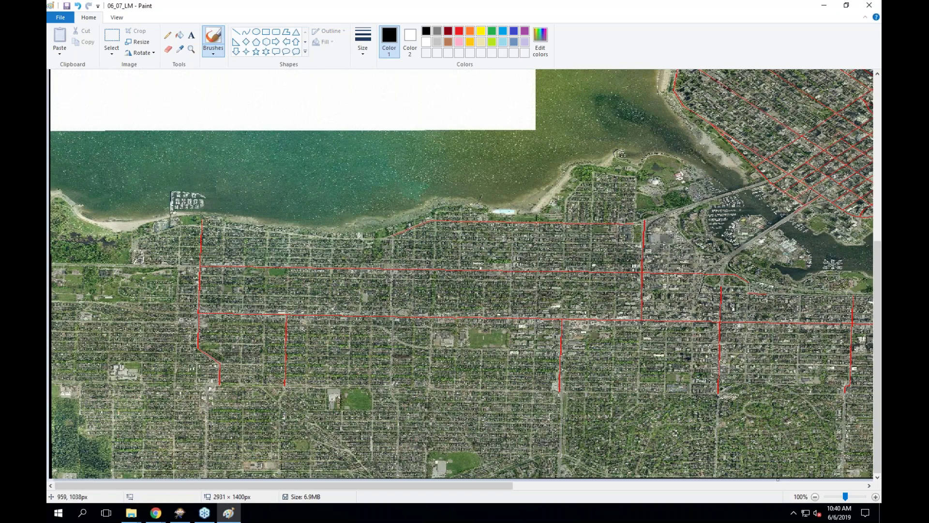
{"action": "scroll", "coordinate": [521, 289], "scroll_direction": "up", "scroll_amount": 6}
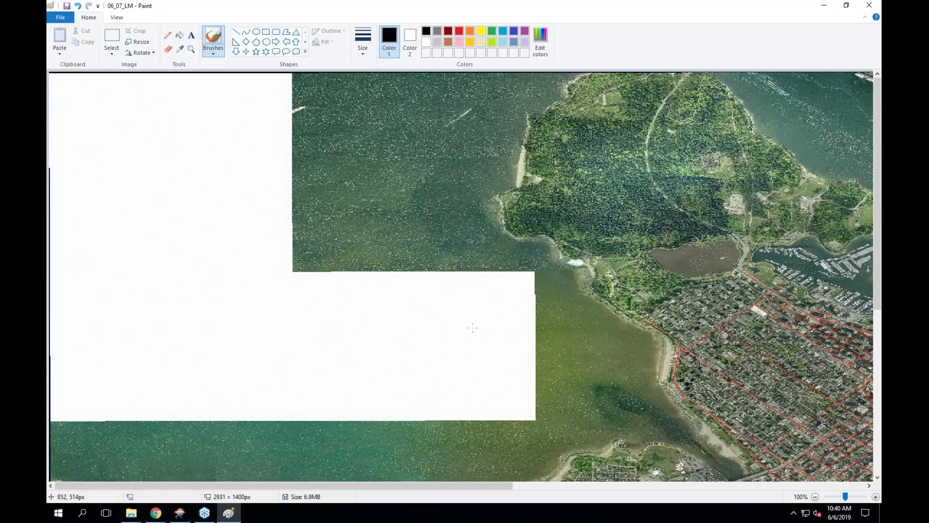
{"action": "scroll", "coordinate": [473, 328], "scroll_direction": "down", "scroll_amount": 3}
{"action": "scroll", "coordinate": [468, 223], "scroll_direction": "down", "scroll_amount": 5}
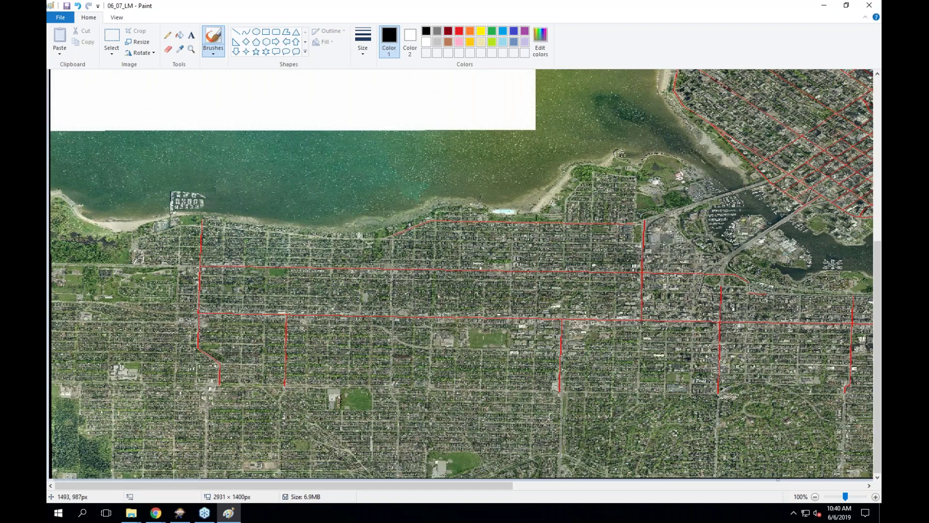
{"action": "left_click", "coordinate": [869, 5]}
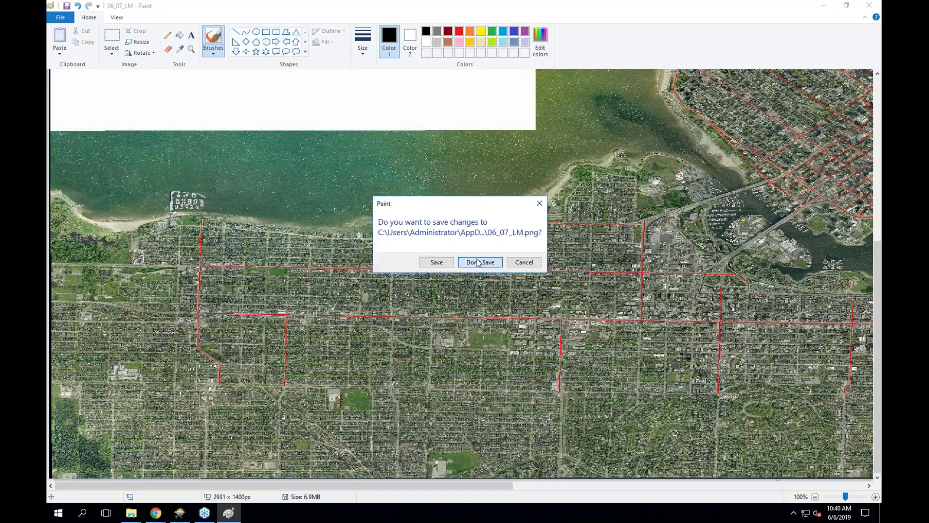
{"action": "left_click", "coordinate": [479, 261]}
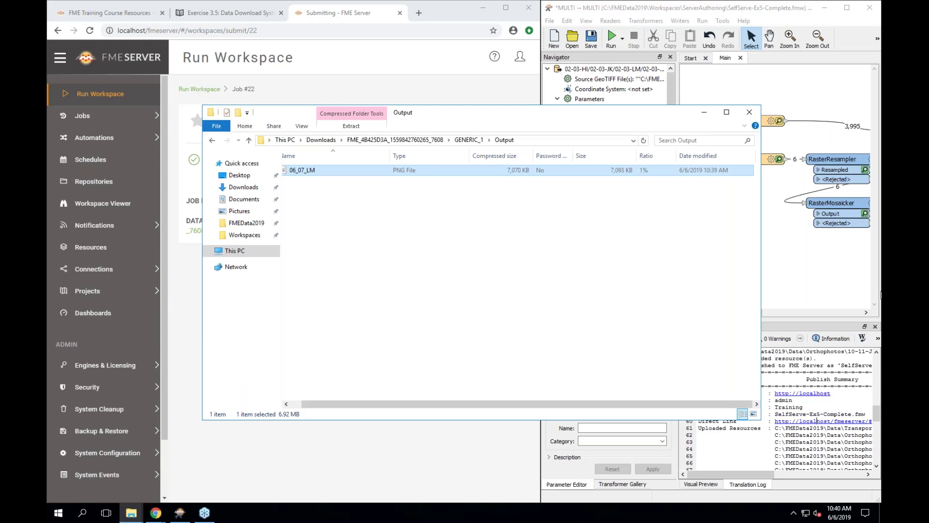
{"action": "left_click", "coordinate": [703, 117]}
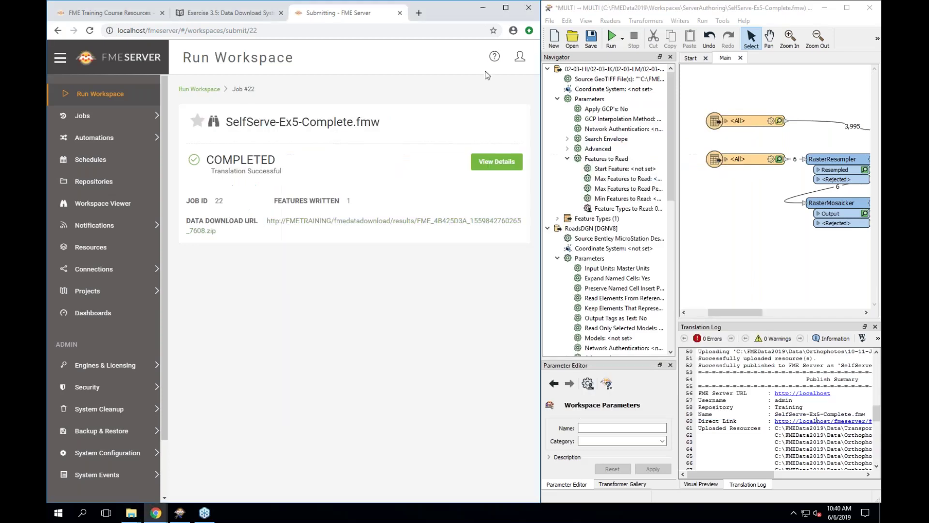
- Close the FME Server job page and open the Geographic Selection page in the training manual
{"action": "left_click", "coordinate": [399, 13]}
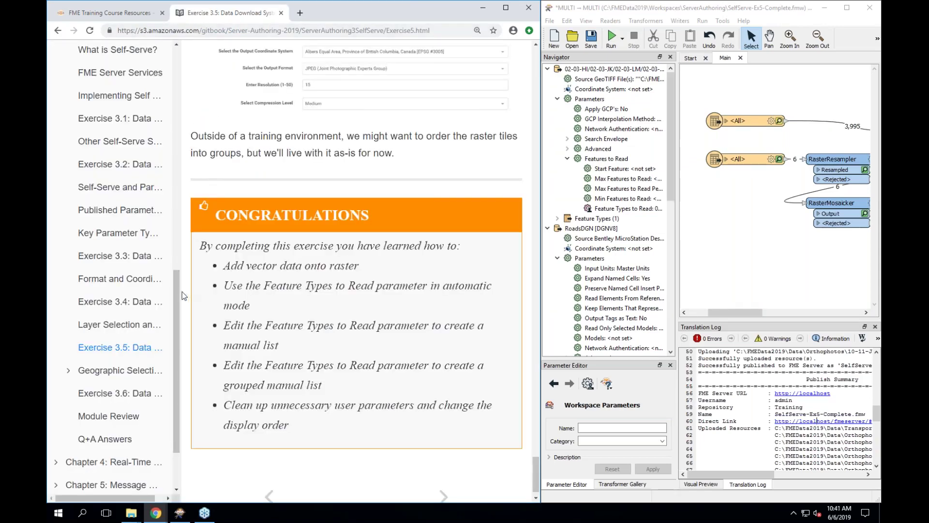
{"action": "scroll", "coordinate": [179, 297], "scroll_direction": "down", "scroll_amount": 2}
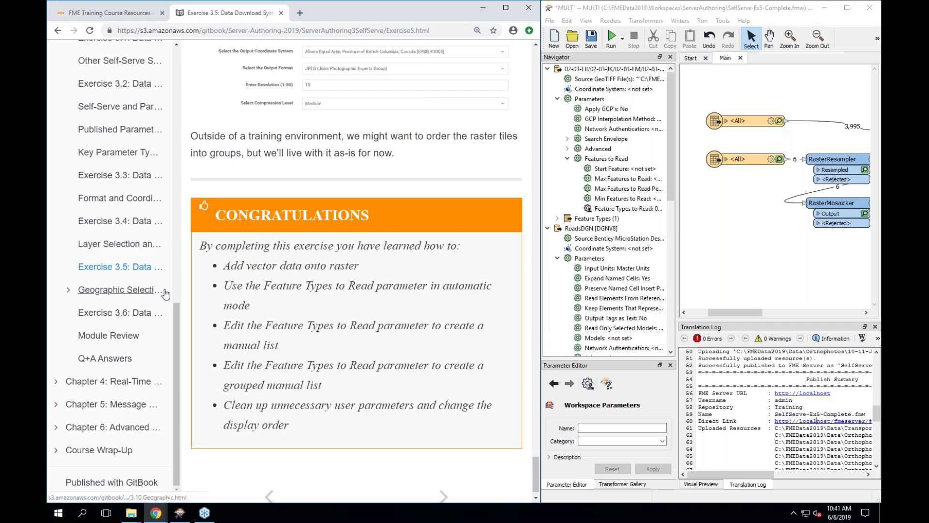
{"action": "left_click", "coordinate": [150, 293]}
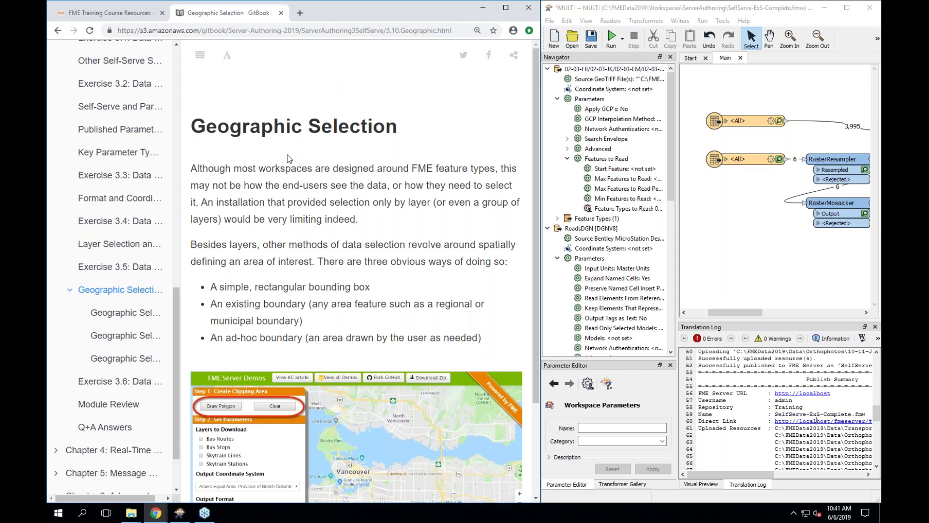
- Read through the Geographic Selection methods and view the FME Server Demos screenshot enlarged, then close the enlarged view
{"action": "scroll", "coordinate": [289, 158], "scroll_direction": "down", "scroll_amount": 1}
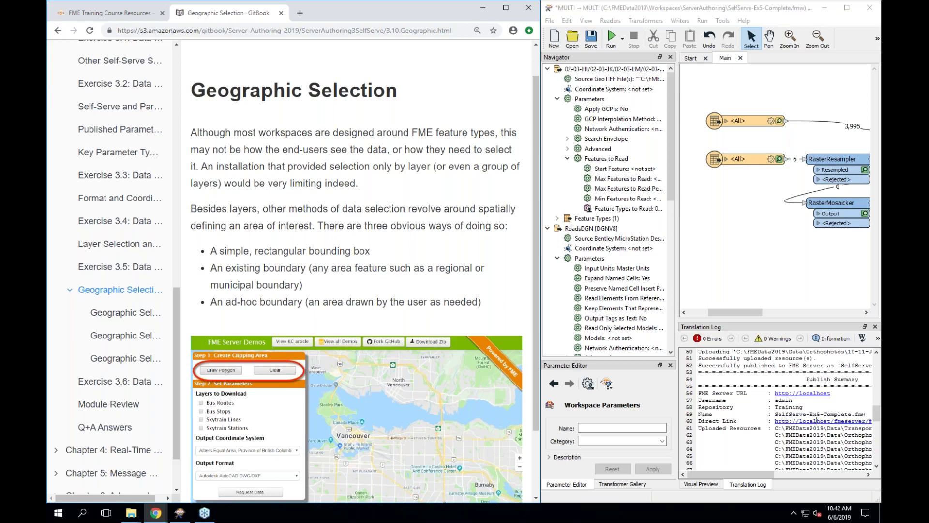
{"action": "scroll", "coordinate": [216, 224], "scroll_direction": "down", "scroll_amount": 1}
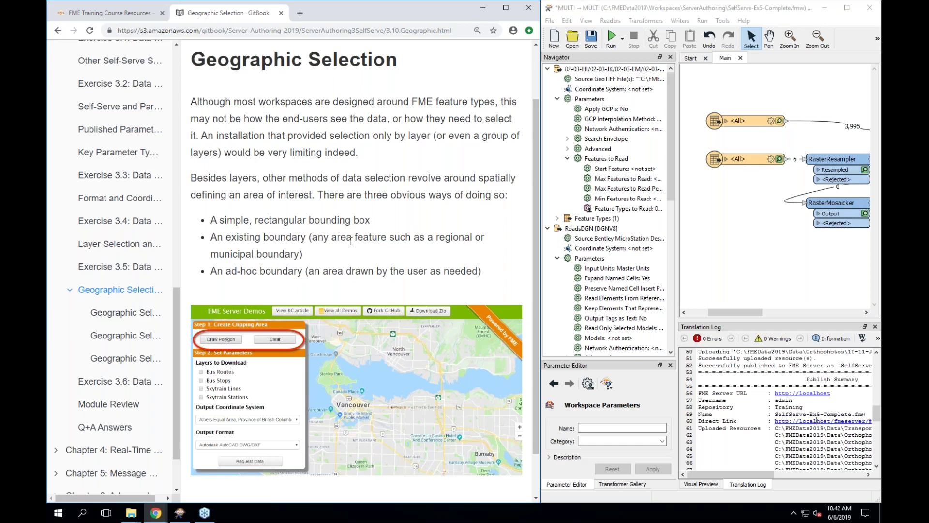
{"action": "scroll", "coordinate": [351, 241], "scroll_direction": "down", "scroll_amount": 1}
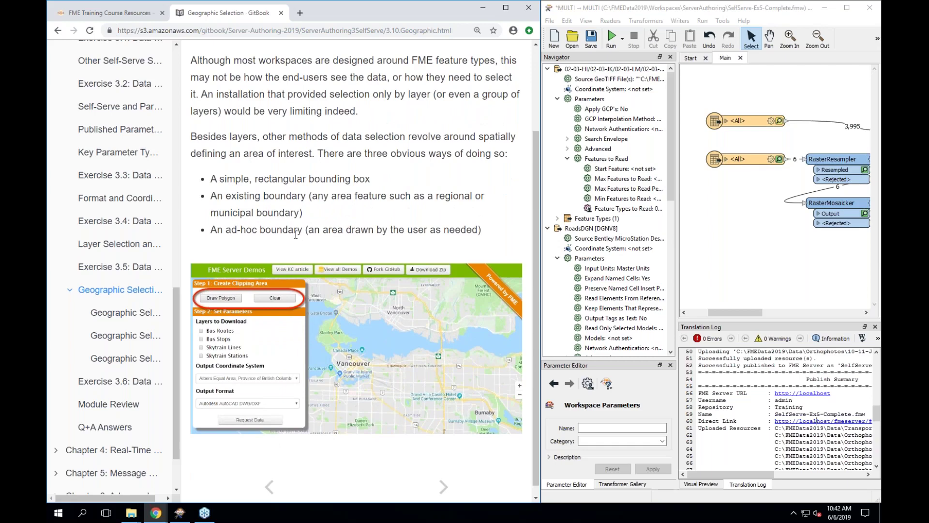
{"action": "scroll", "coordinate": [391, 335], "scroll_direction": "down", "scroll_amount": 1}
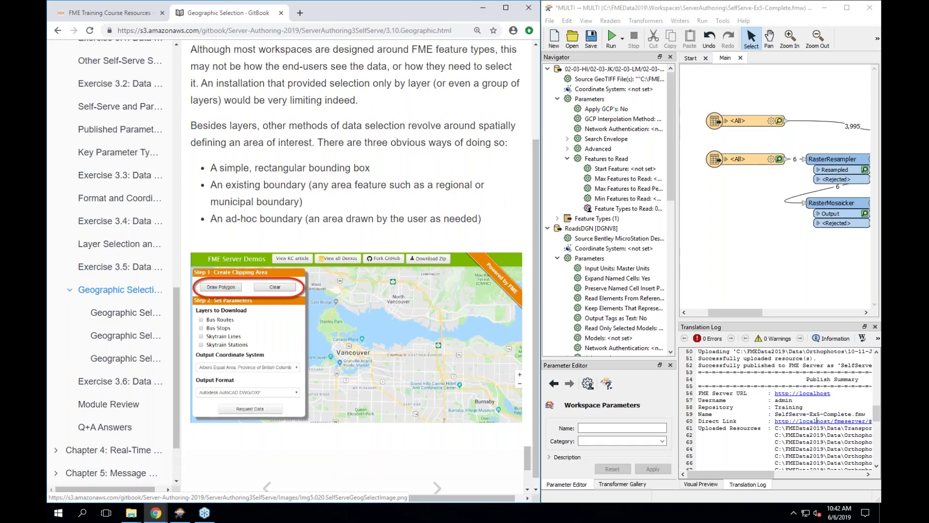
{"action": "left_click", "coordinate": [354, 352]}
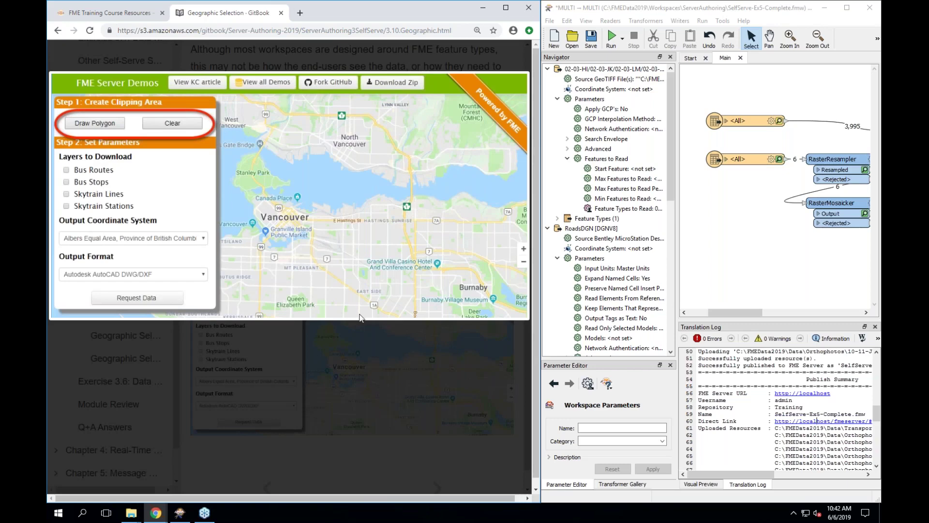
{"action": "left_click", "coordinate": [412, 454]}
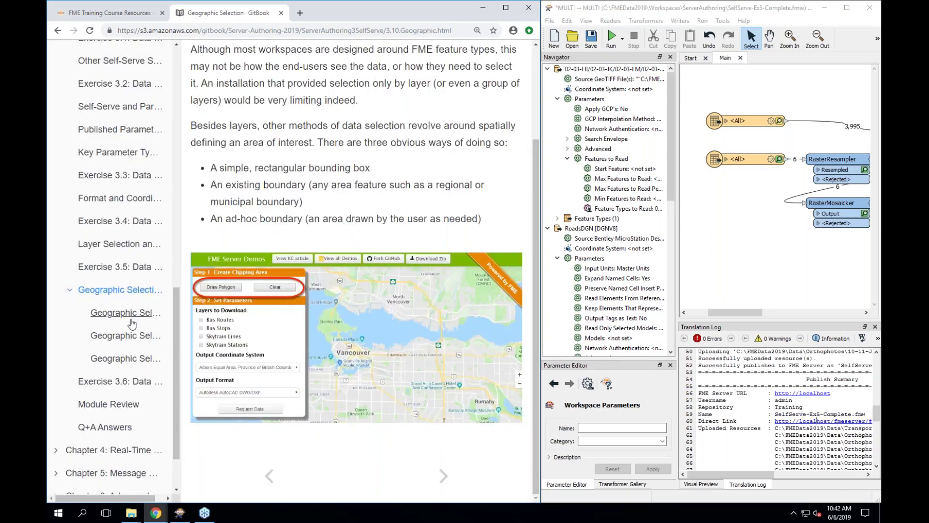
- Open the Bounding Box page in the training manual and read its explanation of the search envelope parameters
{"action": "left_click", "coordinate": [132, 324]}
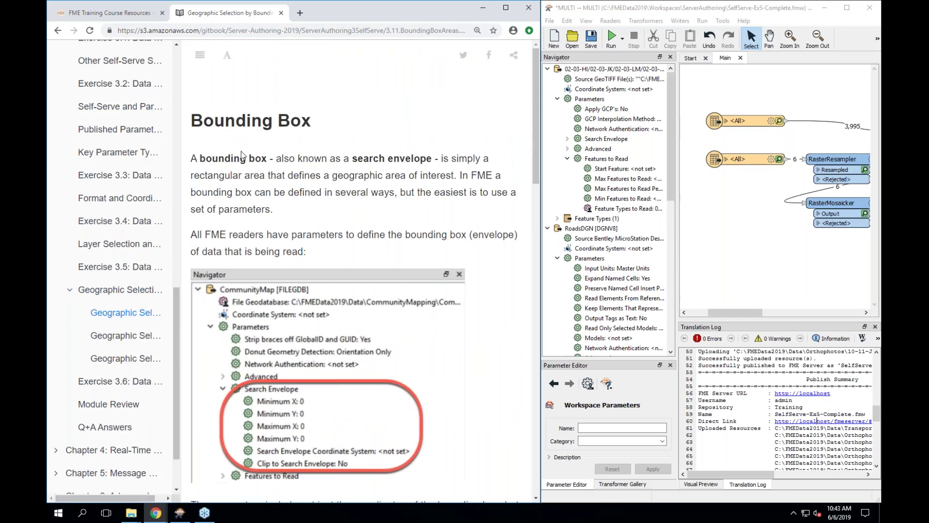
{"action": "left_click_drag", "start_coordinate": [277, 158], "coordinate": [432, 158]}
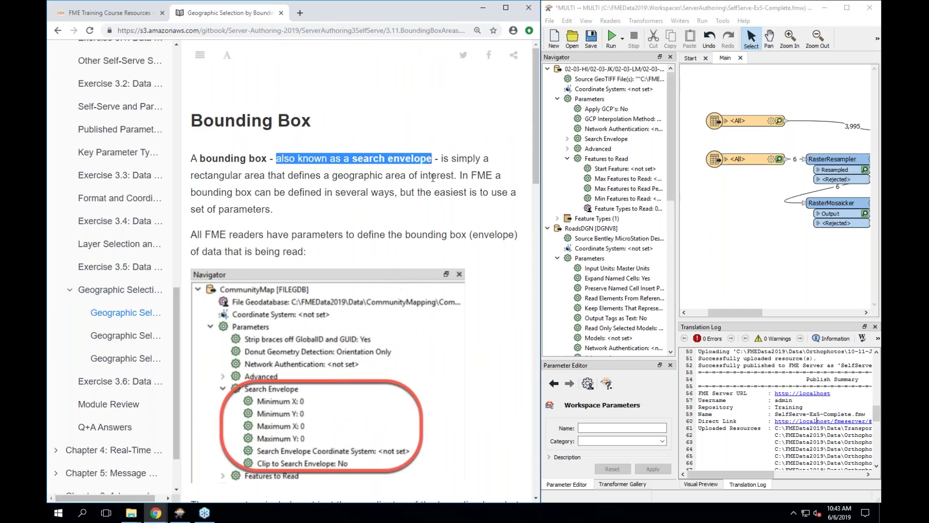
{"action": "left_click", "coordinate": [433, 178]}
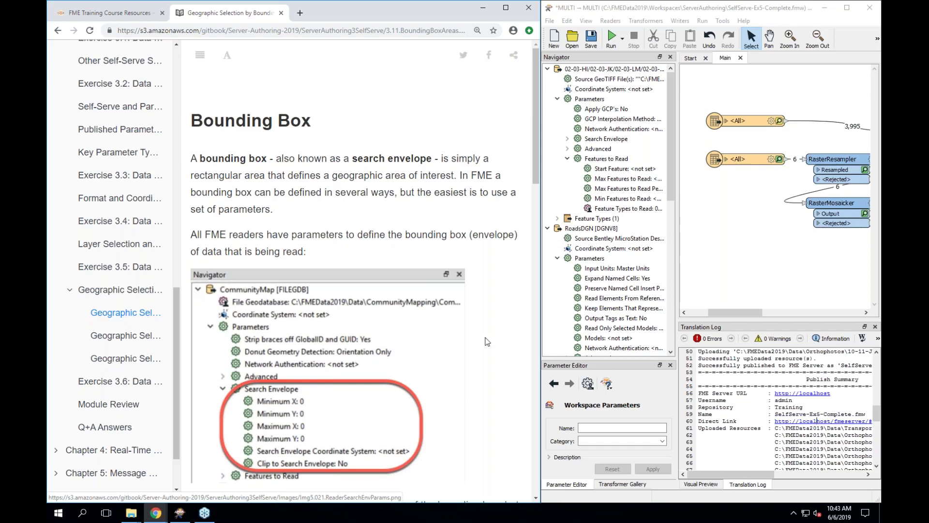
{"action": "scroll", "coordinate": [390, 178], "scroll_direction": "down", "scroll_amount": 2}
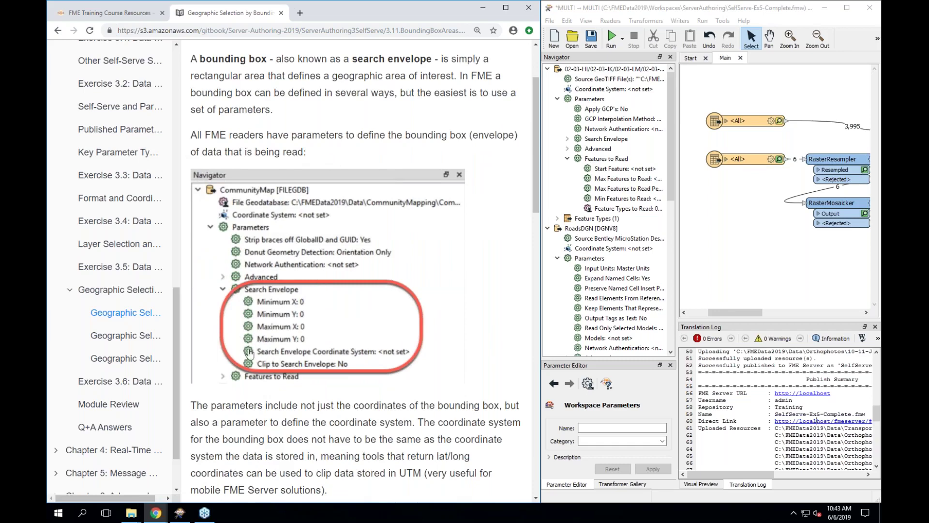
- Switch to FME Workbench, widen its window and the Navigator, and expand the GeoTIFF reader's Search Envelope parameters
{"action": "left_click", "coordinate": [678, 142]}
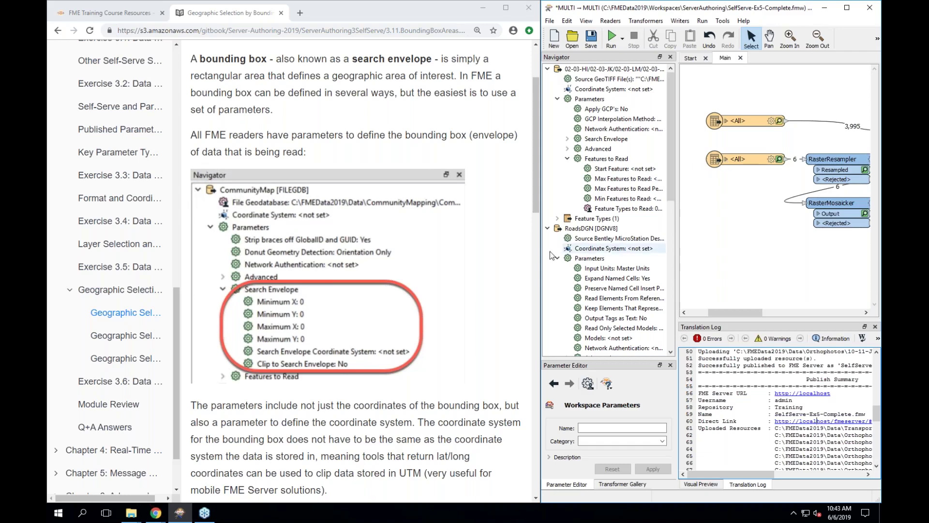
{"action": "left_click_drag", "start_coordinate": [541, 245], "coordinate": [488, 237]}
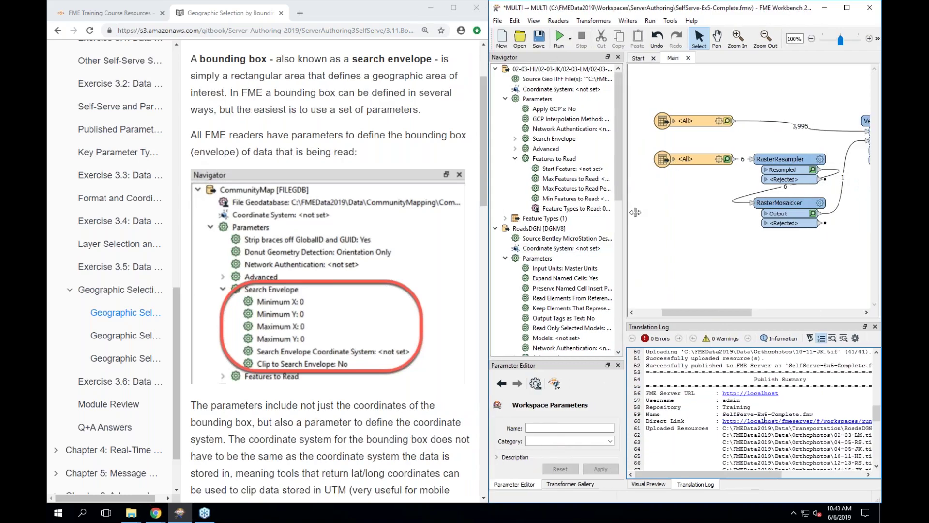
{"action": "left_click_drag", "start_coordinate": [635, 212], "coordinate": [687, 212]}
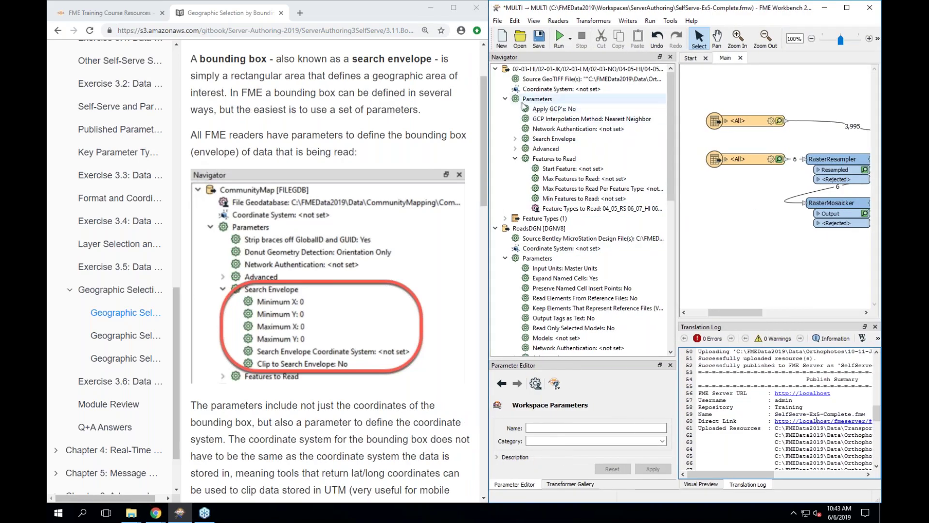
{"action": "left_click", "coordinate": [516, 139]}
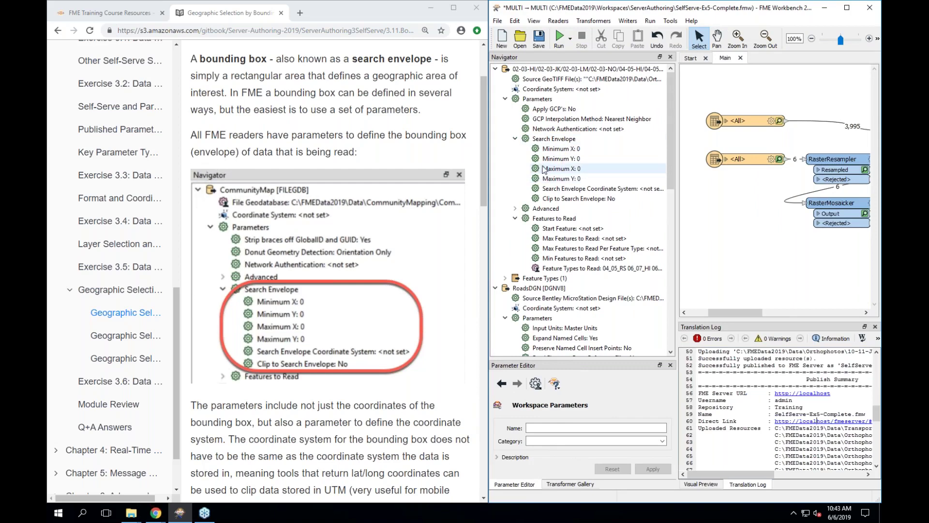
- Examine the GeoTIFF reader's search envelope extents, coordinate system and clip setting, and cancel the reader's edit dialog without changes
{"action": "left_click", "coordinate": [556, 158]}
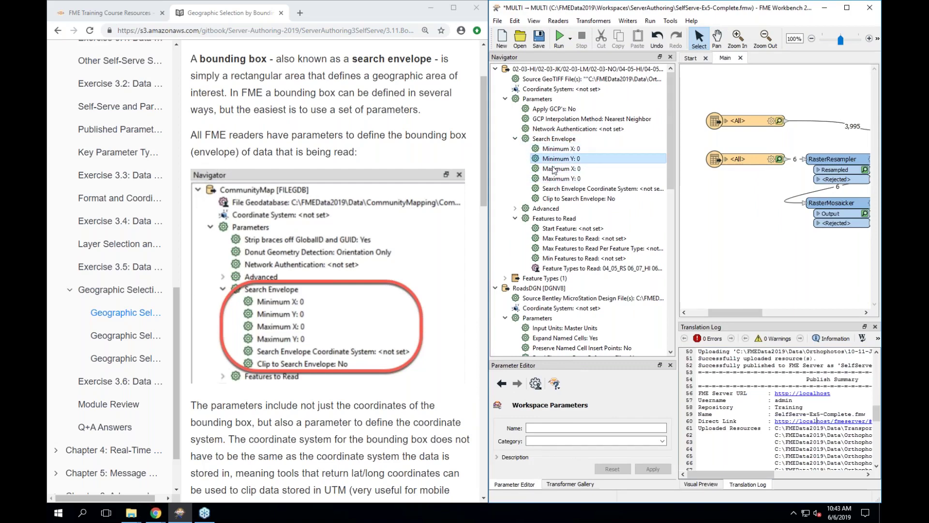
{"action": "left_click", "coordinate": [565, 178]}
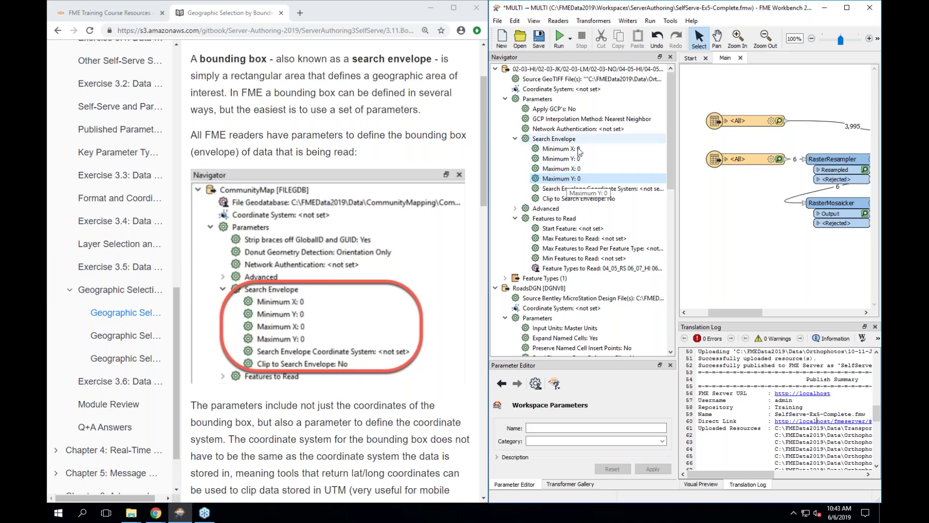
{"action": "left_click", "coordinate": [621, 198]}
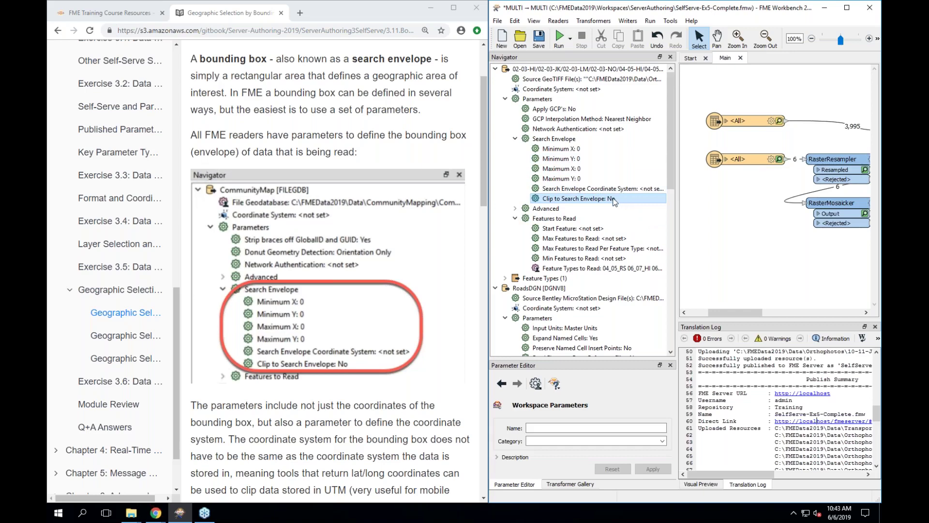
{"action": "left_click", "coordinate": [551, 188]}
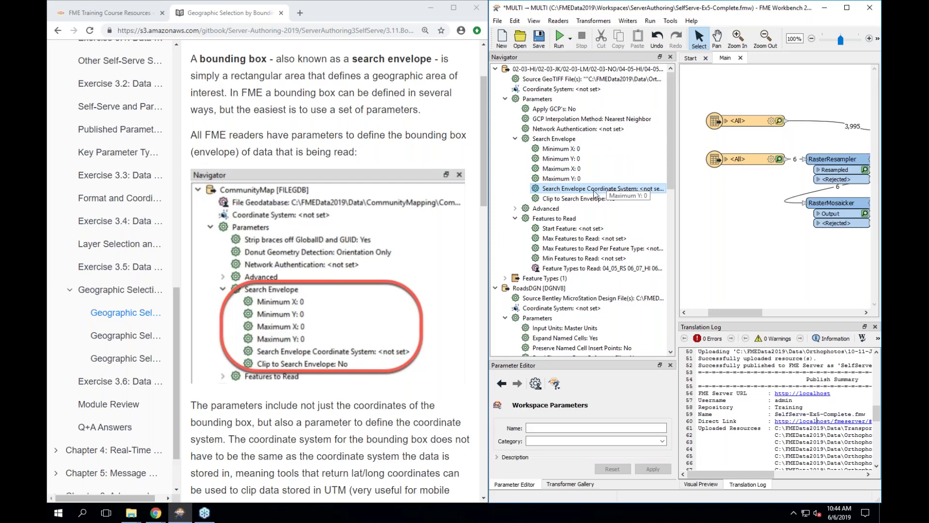
{"action": "double_click", "coordinate": [594, 189]}
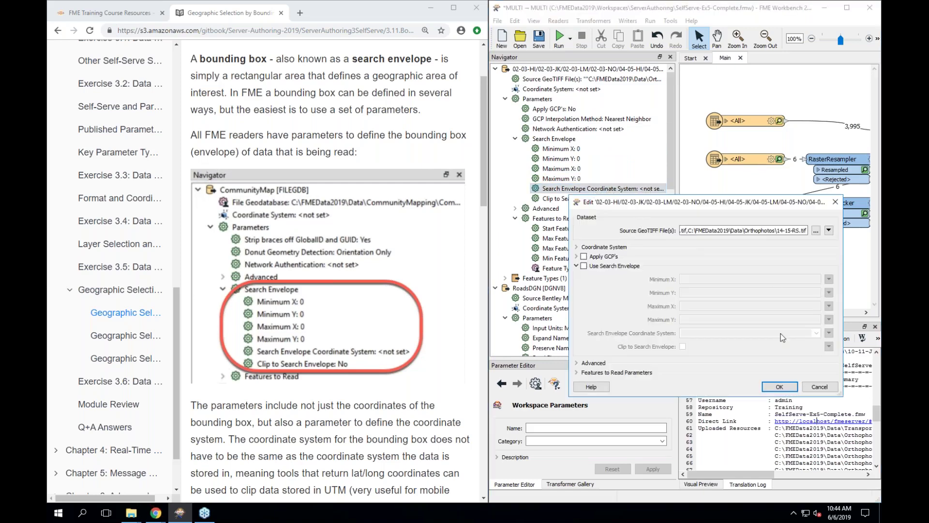
{"action": "left_click", "coordinate": [819, 386]}
{"action": "left_click", "coordinate": [591, 91]}
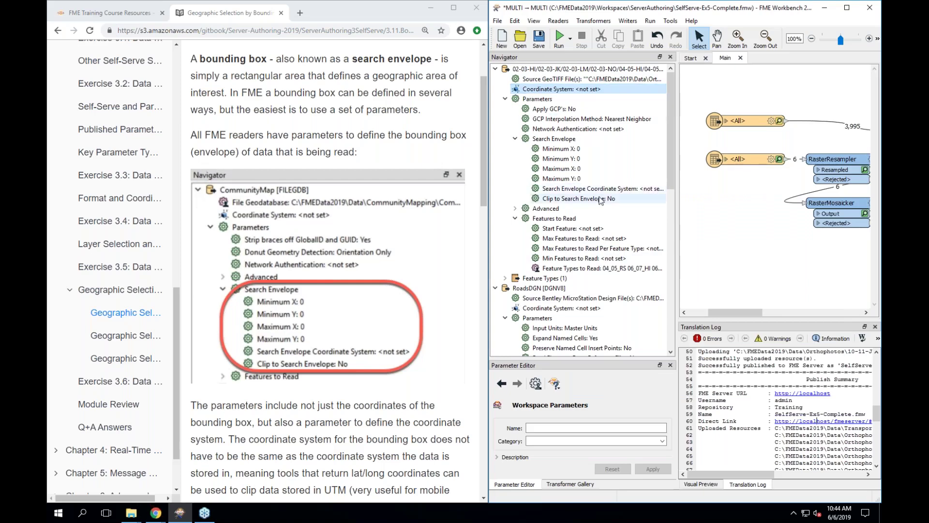
{"action": "left_click", "coordinate": [574, 199]}
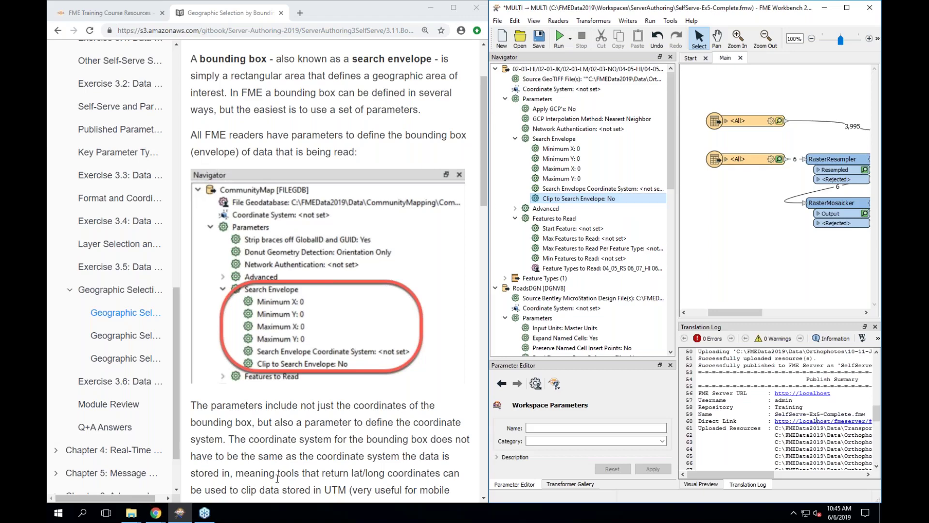
- Finish reading the Bounding Box page, then open the Existing Boundaries page and read how to select the existing area
{"action": "scroll", "coordinate": [277, 478], "scroll_direction": "down", "scroll_amount": 9}
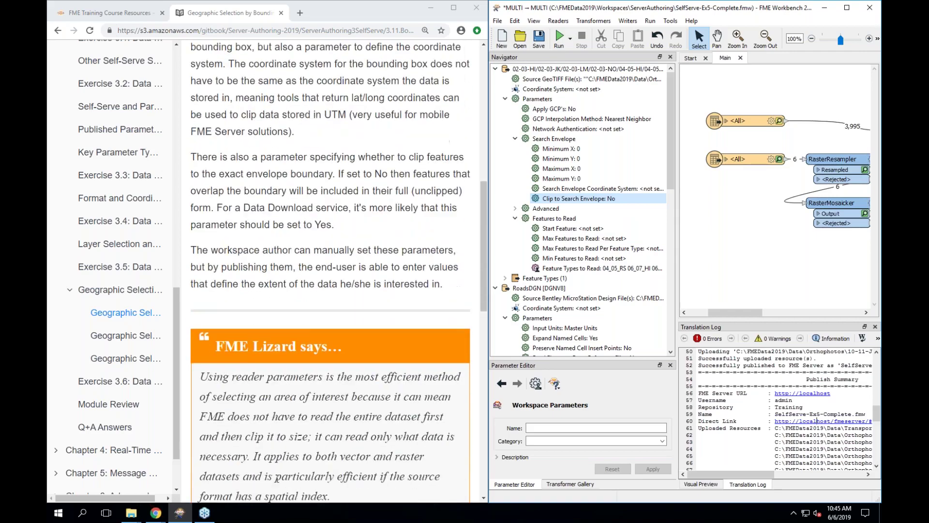
{"action": "scroll", "coordinate": [278, 478], "scroll_direction": "down", "scroll_amount": 12}
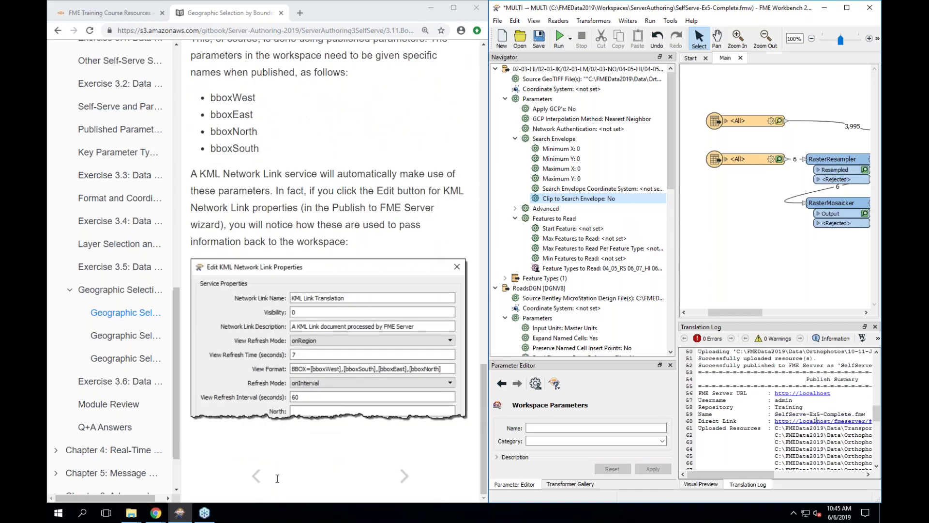
{"action": "left_click", "coordinate": [147, 348]}
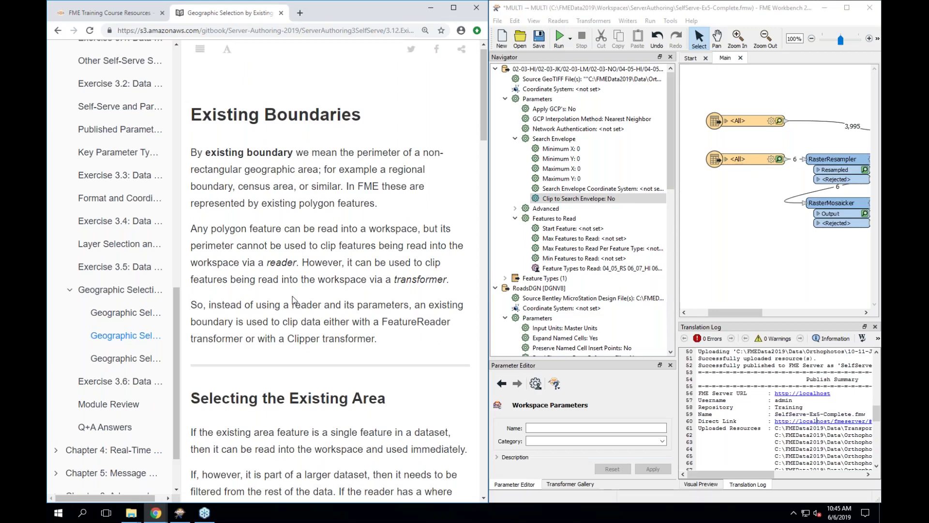
{"action": "scroll", "coordinate": [292, 296], "scroll_direction": "down", "scroll_amount": 1}
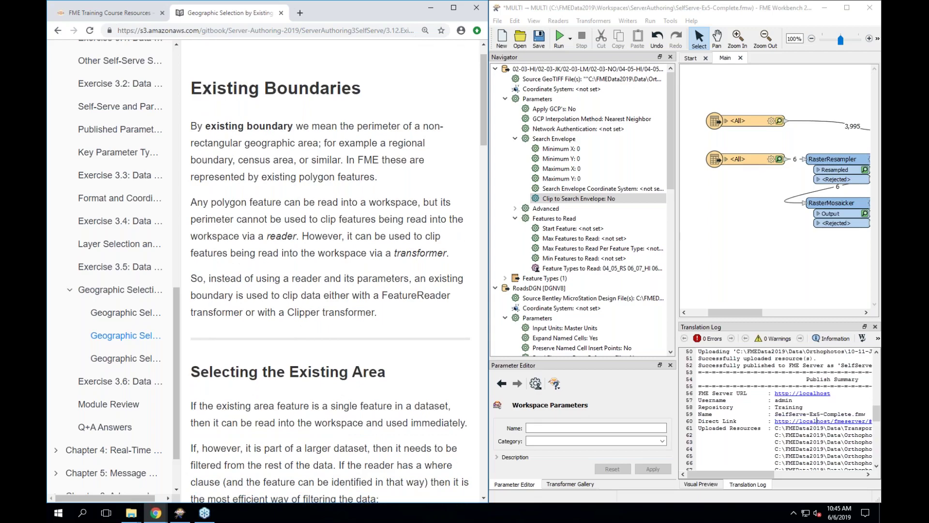
{"action": "scroll", "coordinate": [334, 271], "scroll_direction": "down", "scroll_amount": 8}
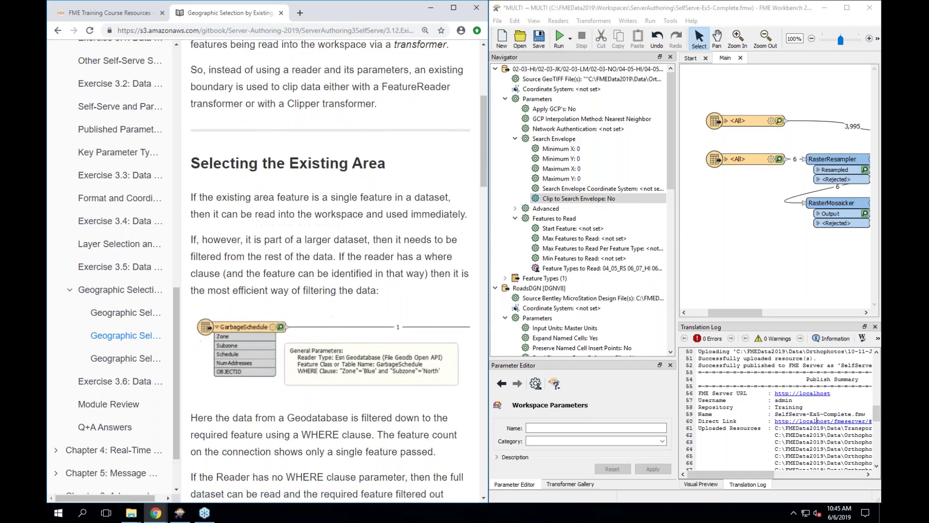
{"action": "scroll", "coordinate": [338, 269], "scroll_direction": "down", "scroll_amount": 5}
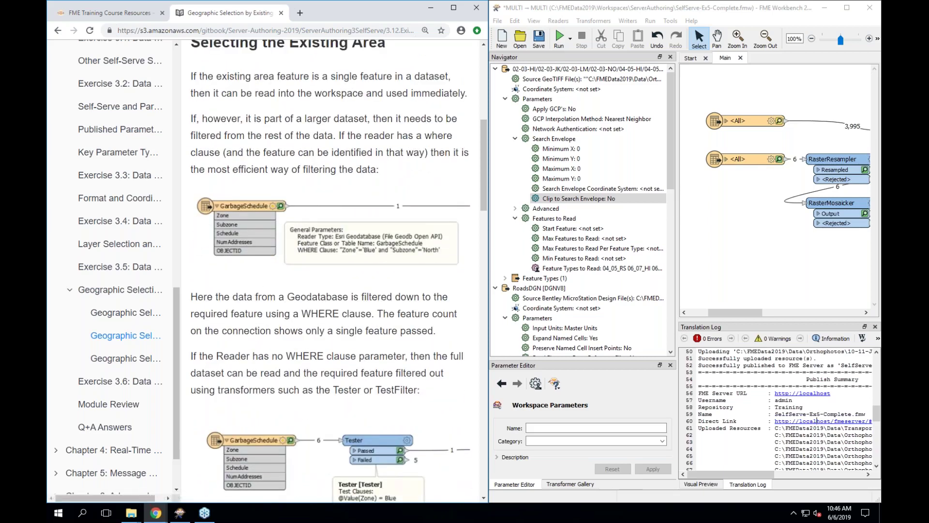
{"action": "scroll", "coordinate": [331, 268], "scroll_direction": "down", "scroll_amount": 3}
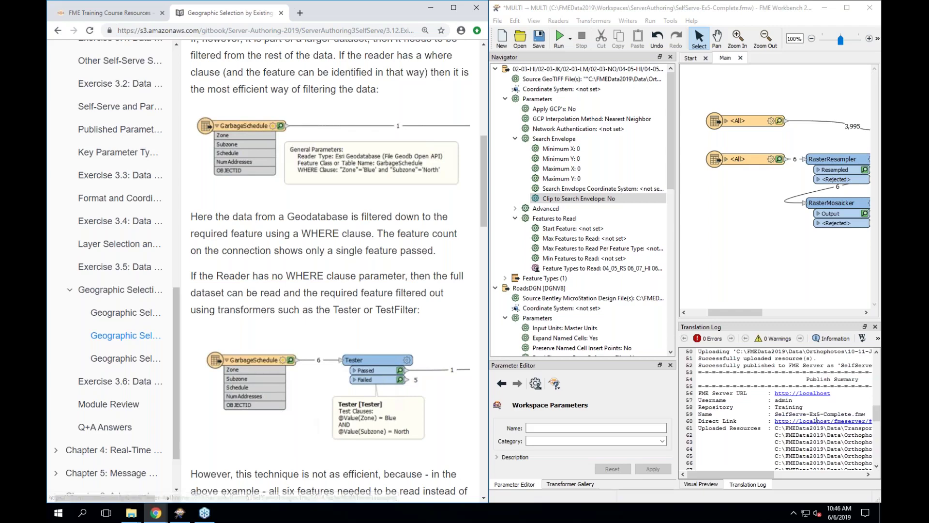
{"action": "scroll", "coordinate": [380, 137], "scroll_direction": "down", "scroll_amount": 7}
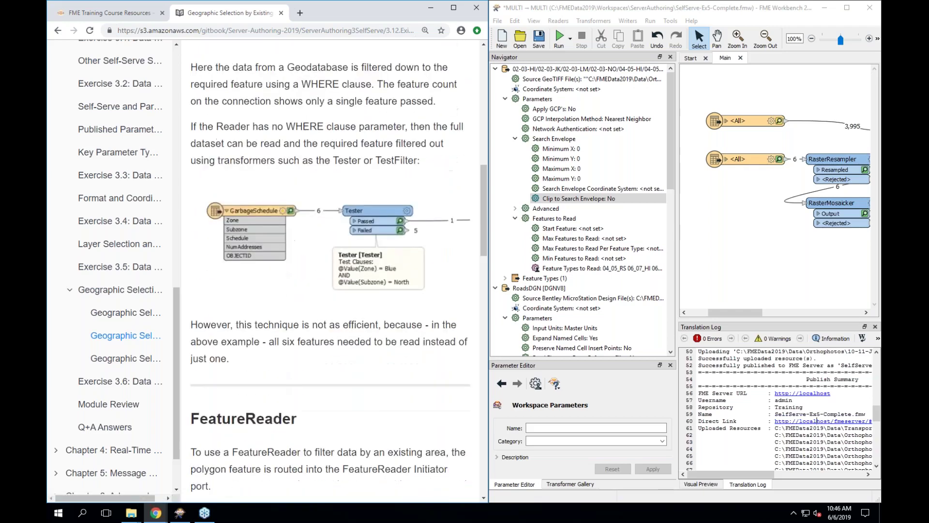
- Read the FeatureReader section and examine the screenshot of its parameters, including the dataset and spatial filter
{"action": "scroll", "coordinate": [338, 266], "scroll_direction": "down", "scroll_amount": 3}
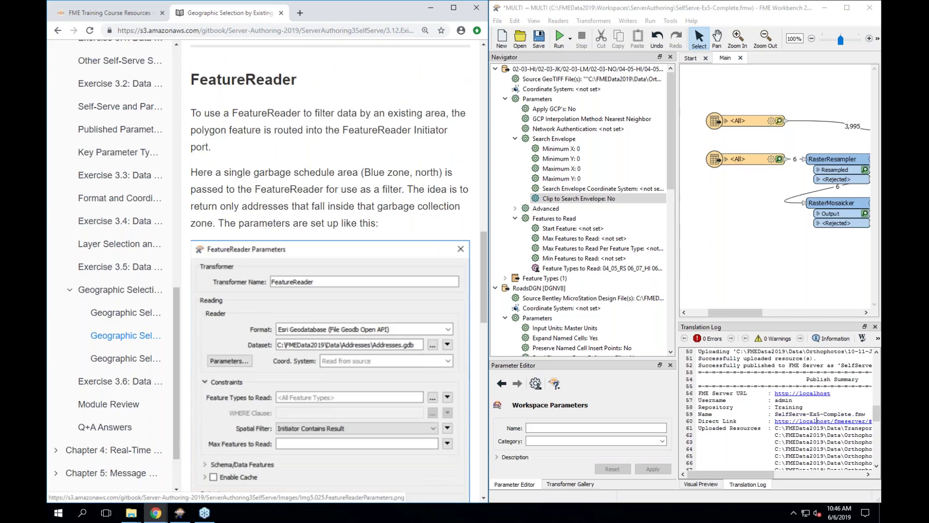
{"action": "scroll", "coordinate": [330, 290], "scroll_direction": "down", "scroll_amount": 1}
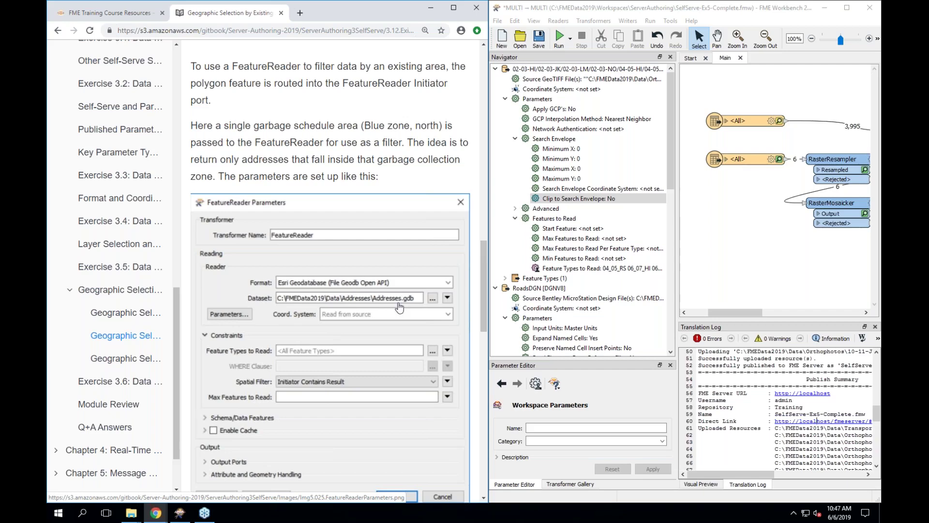
{"action": "scroll", "coordinate": [401, 297], "scroll_direction": "up", "scroll_amount": 2}
{"action": "scroll", "coordinate": [393, 338], "scroll_direction": "down", "scroll_amount": 1}
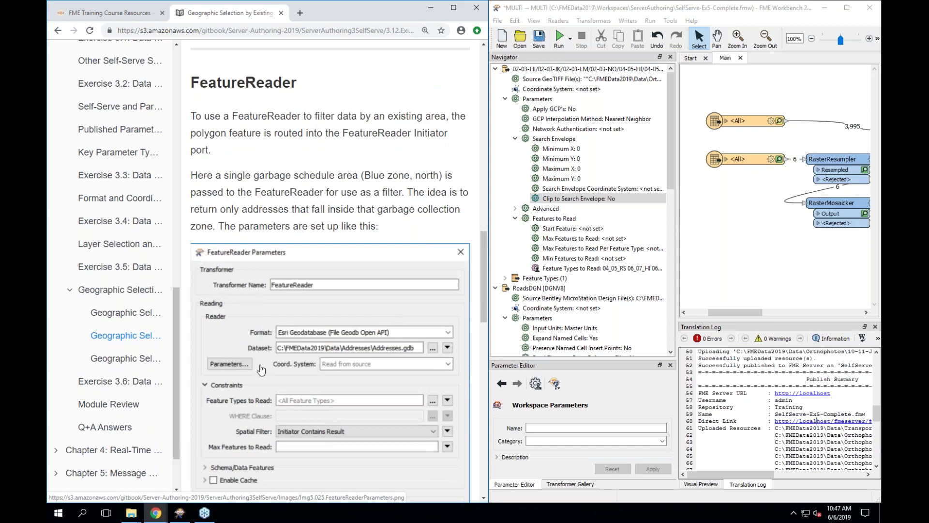
{"action": "scroll", "coordinate": [260, 371], "scroll_direction": "down", "scroll_amount": 1}
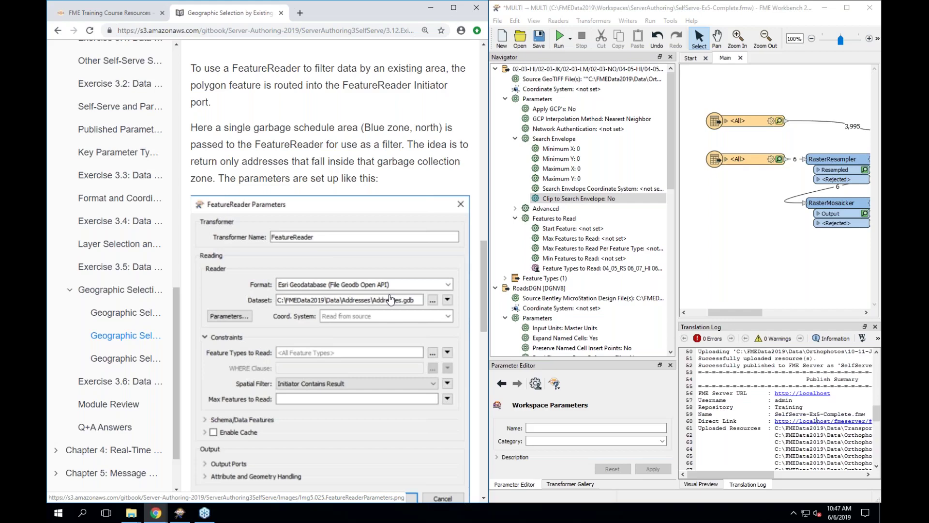
{"action": "scroll", "coordinate": [391, 299], "scroll_direction": "down", "scroll_amount": 3}
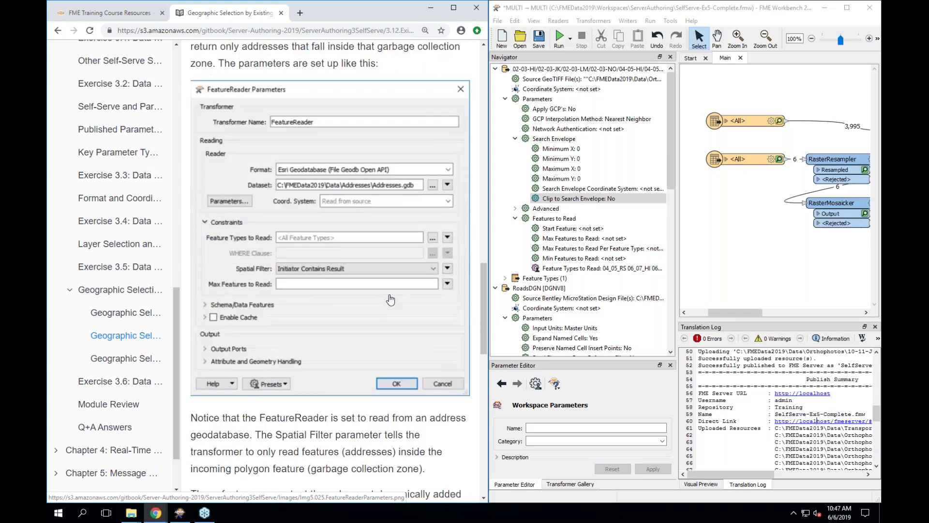
- Add a FeatureReader transformer to the empty canvas area below the RasterMosaicker in FME Workbench
{"action": "left_click", "coordinate": [768, 228]}
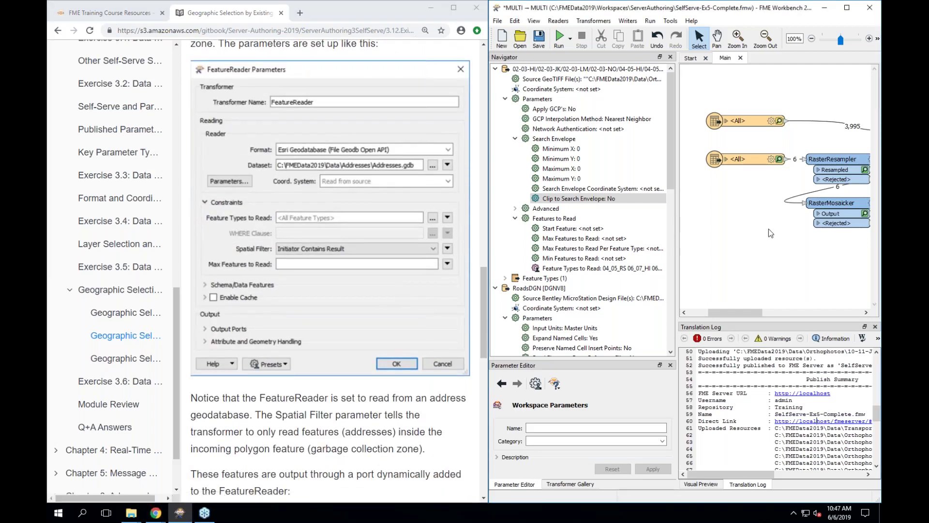
{"action": "type", "text": "featurereader"}
{"action": "key", "text": "Escape"}
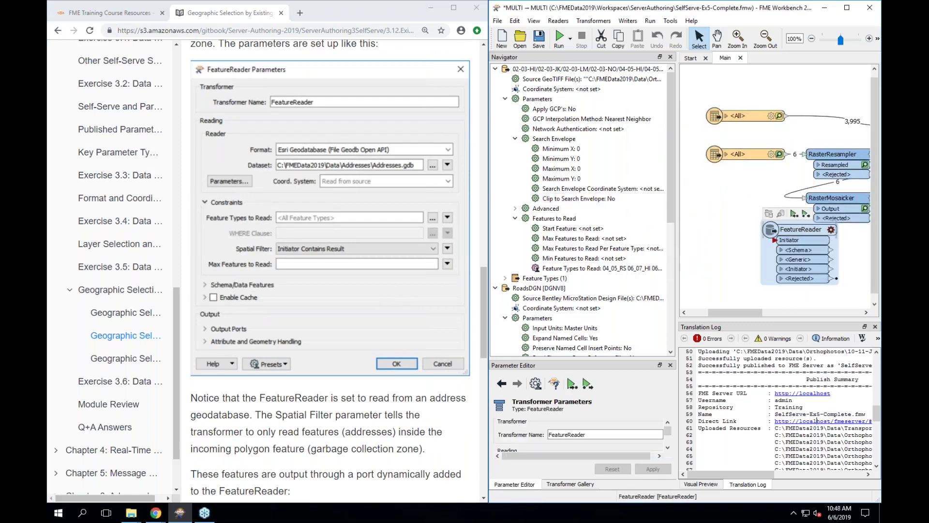
- View the FeatureReader's Spatial Filter options, then cancel its parameters and delete the transformer
{"action": "double_click", "coordinate": [812, 279]}
{"action": "left_click", "coordinate": [692, 279]}
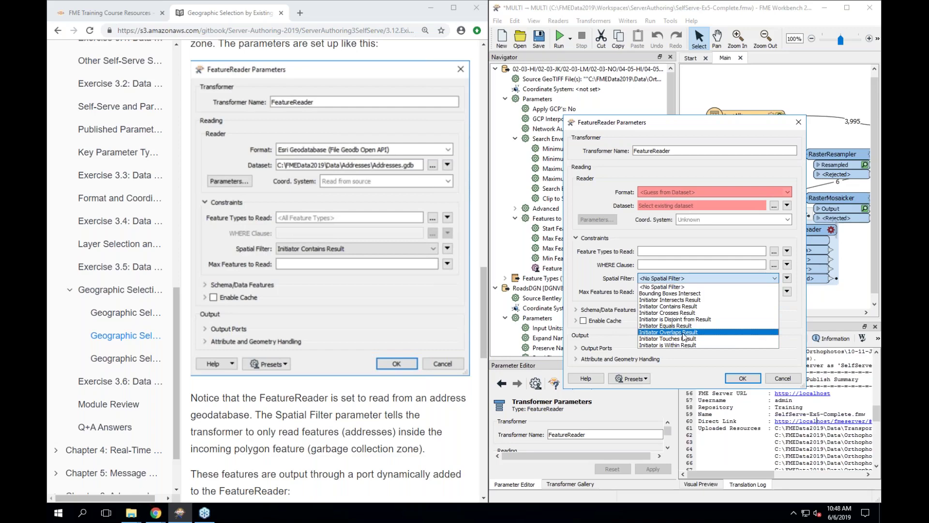
{"action": "left_click", "coordinate": [797, 381]}
{"action": "left_click", "coordinate": [797, 381]}
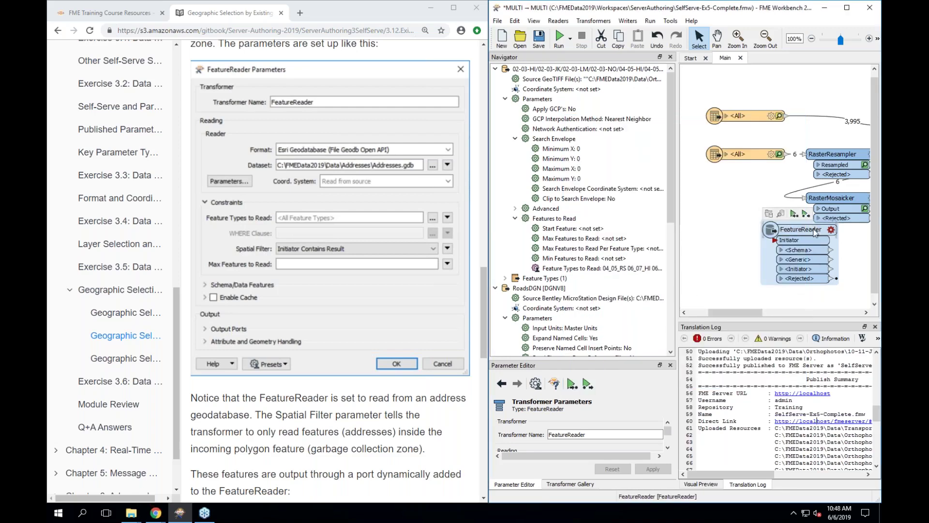
{"action": "key", "text": "Delete"}
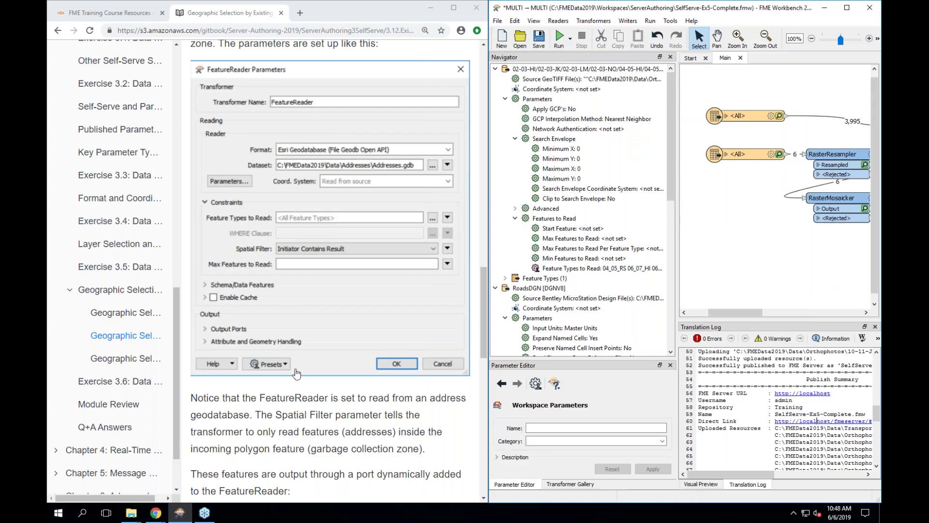
- Read through the Clipper section of the Existing Boundaries page and return to the FeatureReader output example for comparison
{"action": "scroll", "coordinate": [370, 432], "scroll_direction": "down", "scroll_amount": 2}
{"action": "scroll", "coordinate": [370, 433], "scroll_direction": "down", "scroll_amount": 3}
{"action": "scroll", "coordinate": [385, 458], "scroll_direction": "down", "scroll_amount": 8}
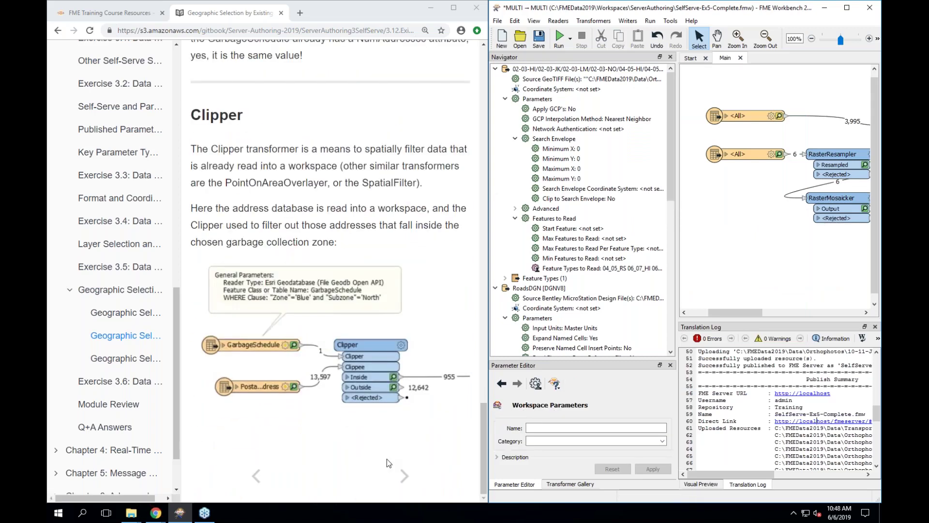
{"action": "scroll", "coordinate": [385, 451], "scroll_direction": "up", "scroll_amount": 9}
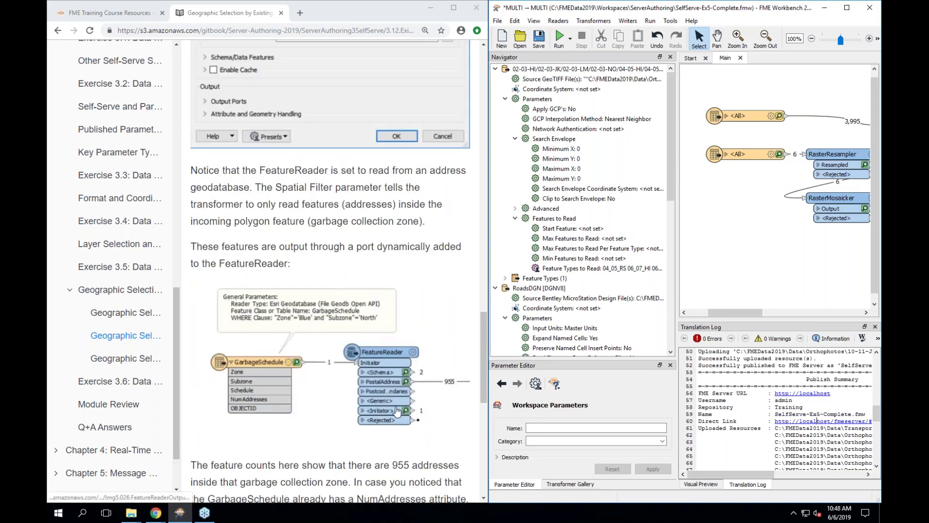
- Review the Clipper example, then open the Ad Hoc Boundaries page and read how a boundary is passed as a geometry string
{"action": "scroll", "coordinate": [397, 410], "scroll_direction": "down", "scroll_amount": 5}
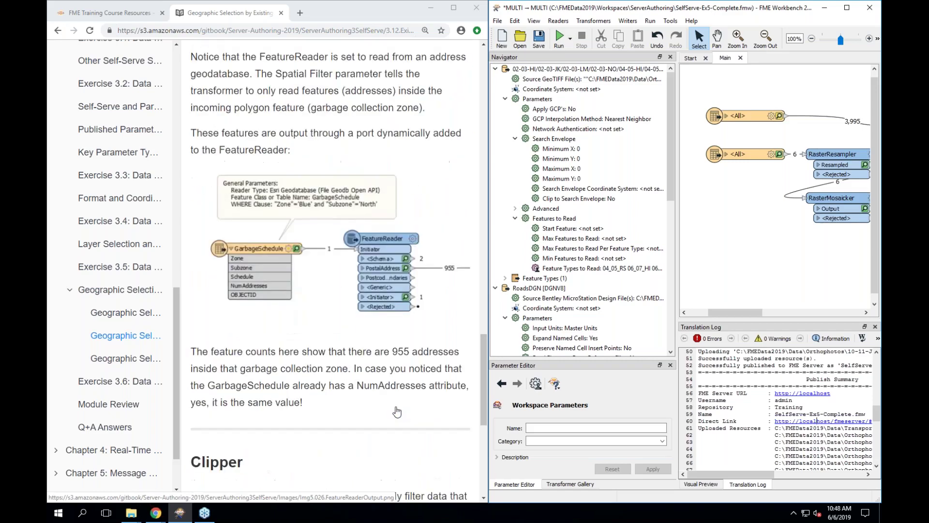
{"action": "scroll", "coordinate": [397, 410], "scroll_direction": "down", "scroll_amount": 4}
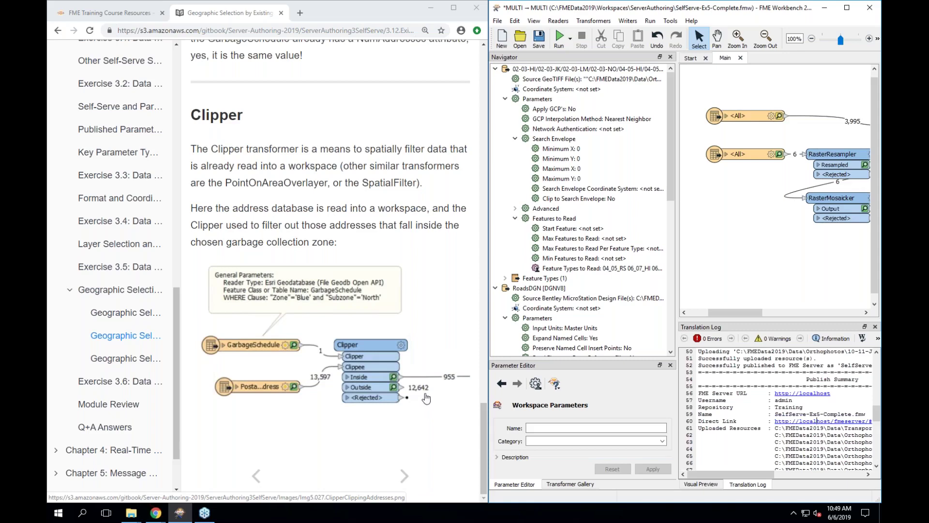
{"action": "left_click", "coordinate": [142, 367]}
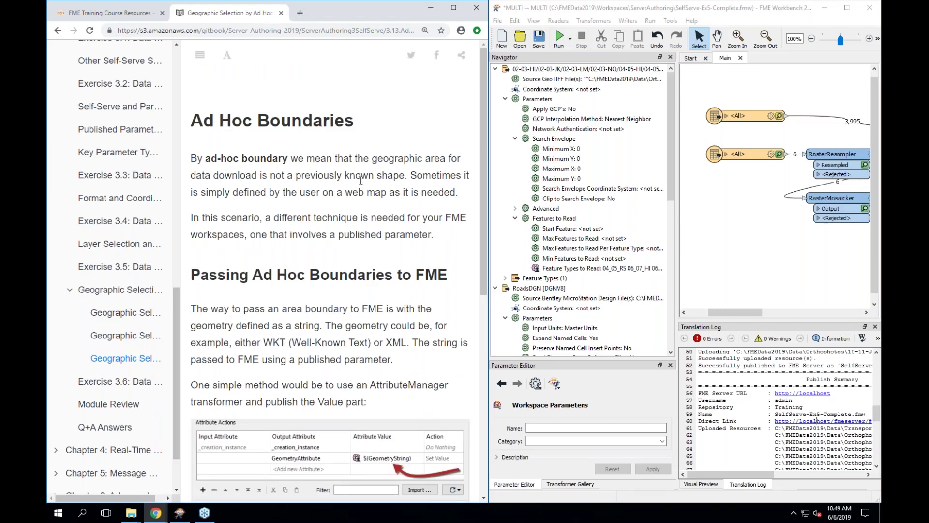
{"action": "scroll", "coordinate": [360, 180], "scroll_direction": "down", "scroll_amount": 2}
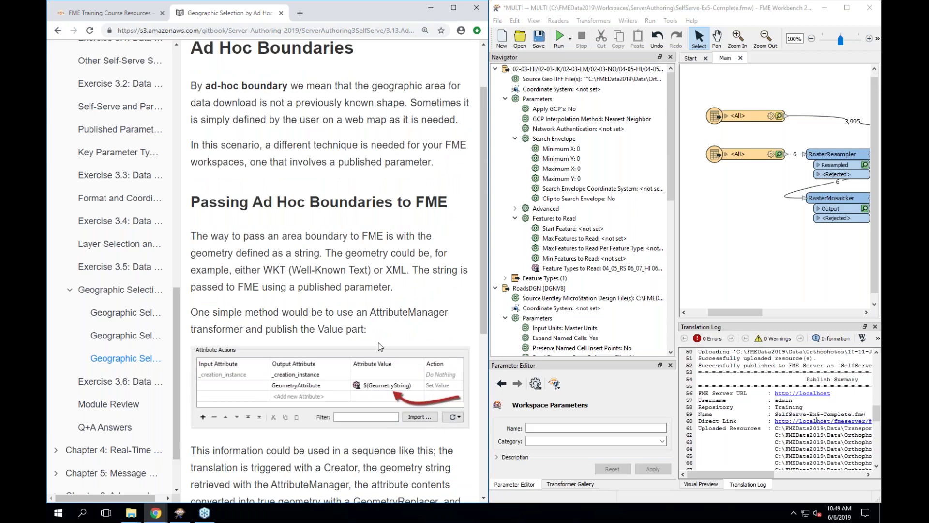
{"action": "scroll", "coordinate": [380, 346], "scroll_direction": "down", "scroll_amount": 1}
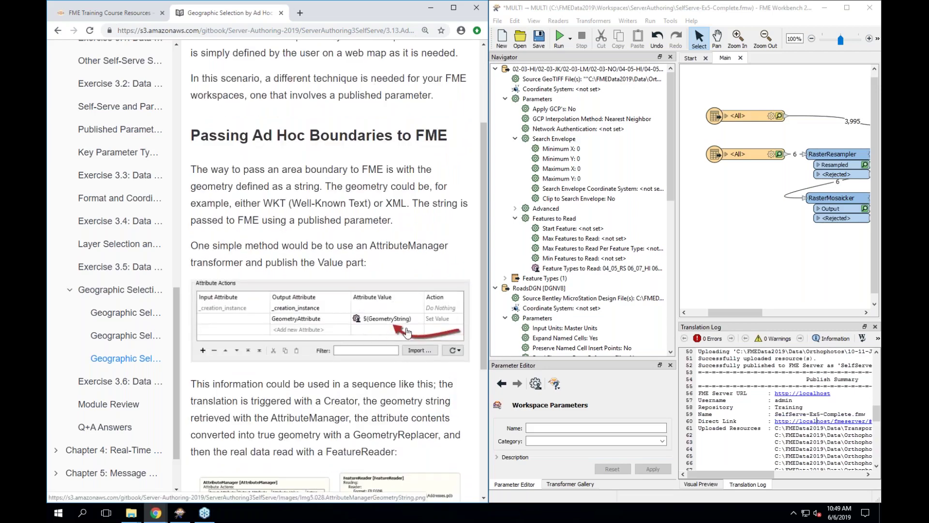
{"action": "scroll", "coordinate": [405, 332], "scroll_direction": "down", "scroll_amount": 1}
{"action": "scroll", "coordinate": [406, 332], "scroll_direction": "down", "scroll_amount": 1}
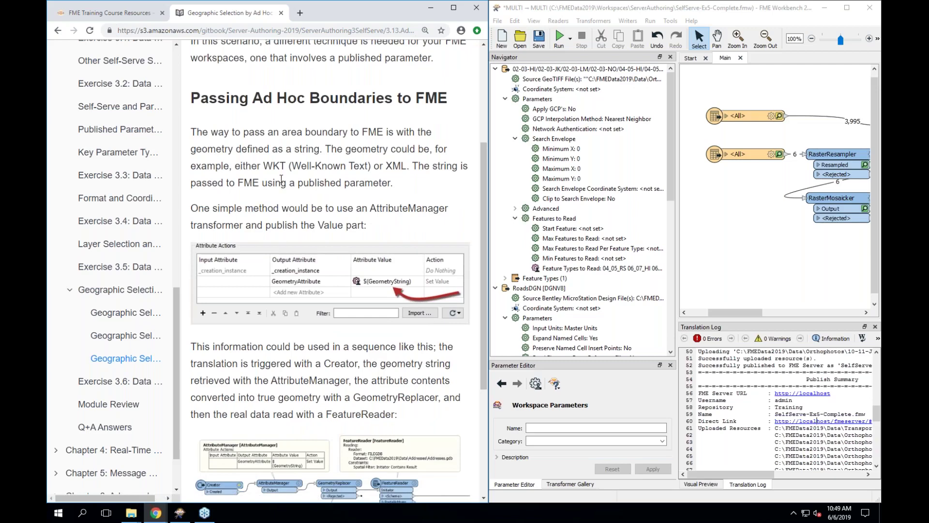
- Highlight the WKT and XML geometry formats in the text and examine the enlarged diagram of the Creator-to-FeatureReader workflow
{"action": "left_click_drag", "start_coordinate": [266, 165], "coordinate": [372, 167]}
{"action": "double_click", "coordinate": [388, 168]}
{"action": "scroll", "coordinate": [339, 410], "scroll_direction": "down", "scroll_amount": 4}
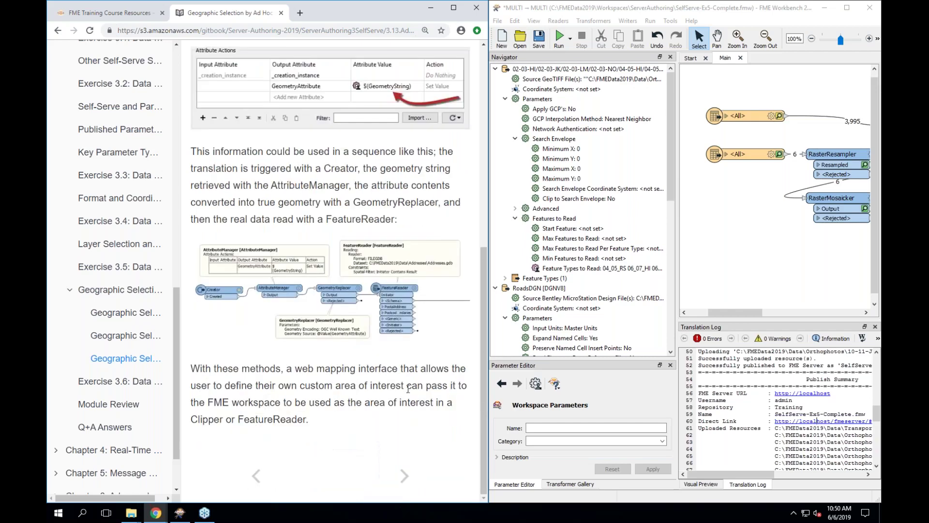
{"action": "left_click", "coordinate": [409, 311]}
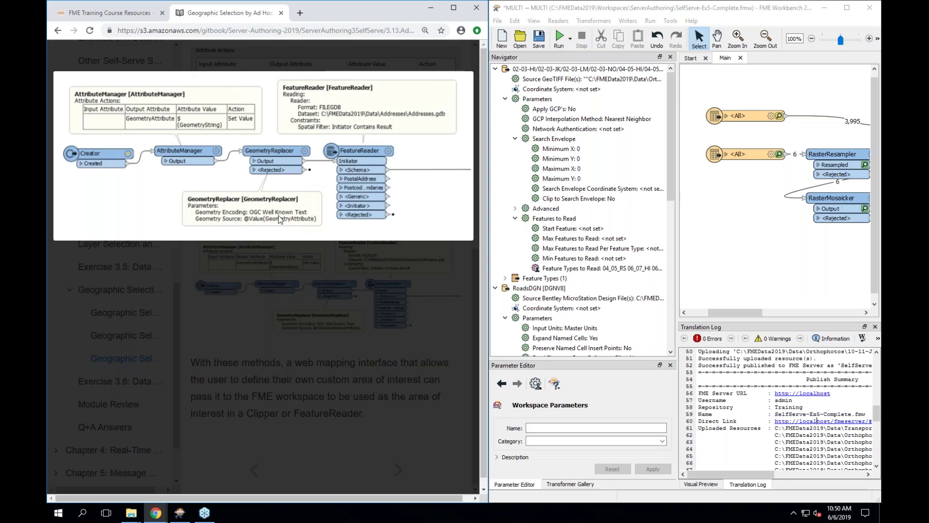
{"action": "left_click", "coordinate": [402, 295]}
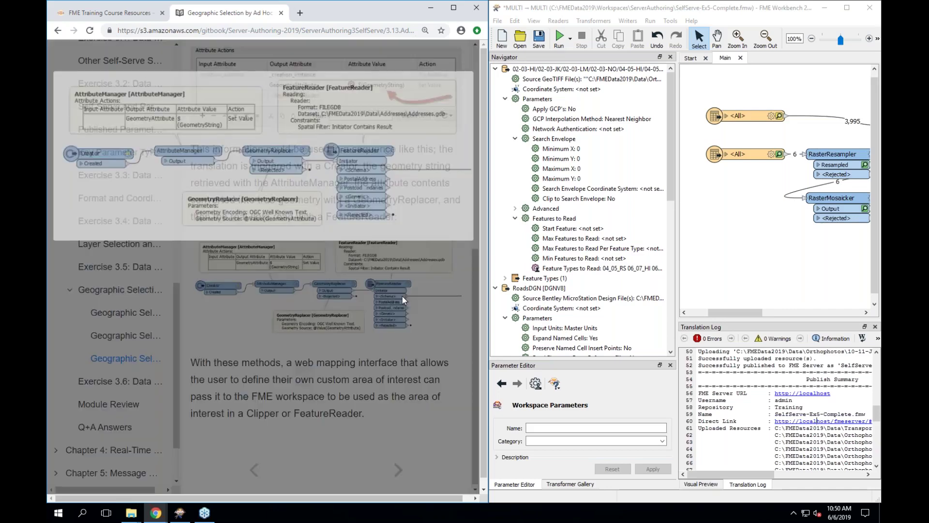
- Open the Exercise 3.6 page, widen the manual to read its overview table, and highlight the end workspace path
{"action": "left_click", "coordinate": [136, 384]}
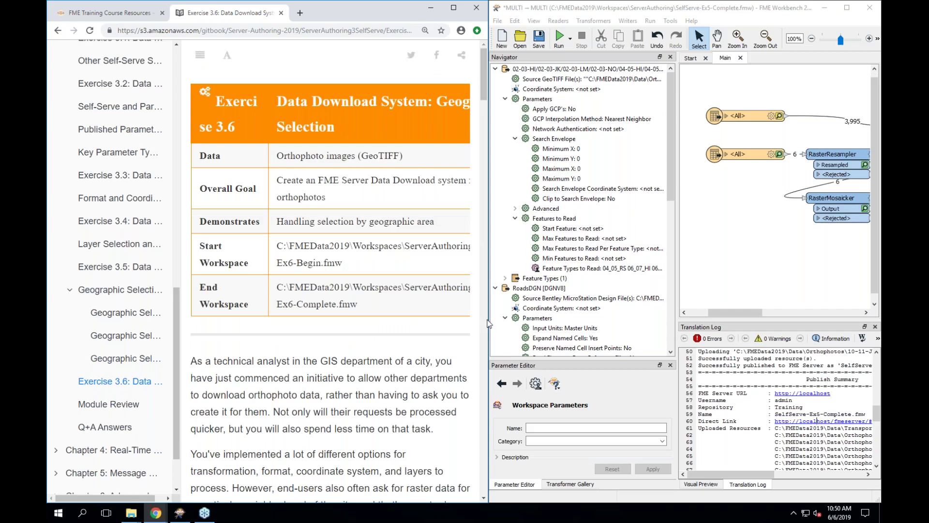
{"action": "left_click_drag", "start_coordinate": [489, 318], "coordinate": [547, 317]}
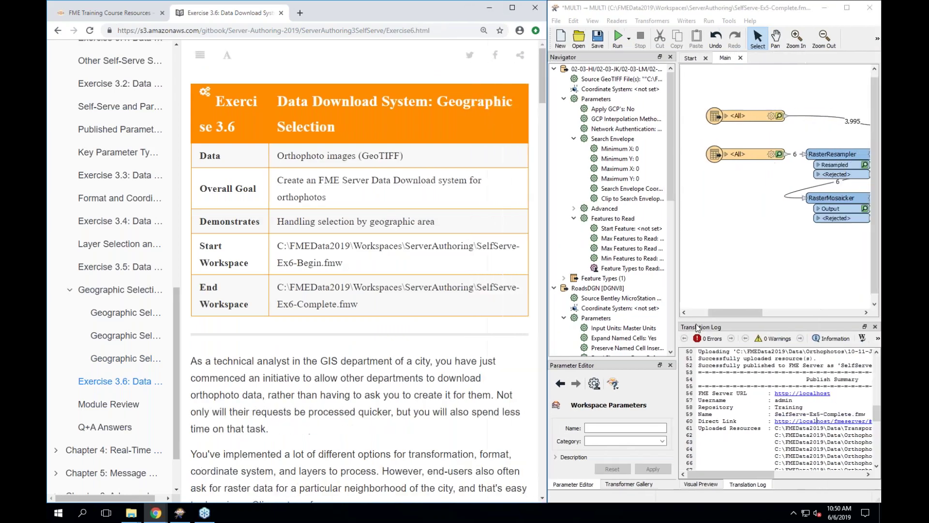
{"action": "left_click_drag", "start_coordinate": [735, 312], "coordinate": [713, 312]}
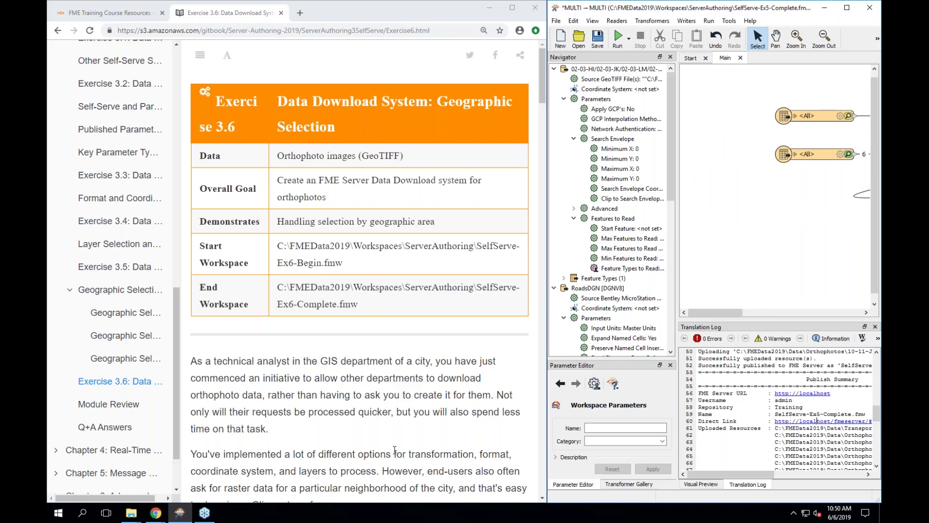
{"action": "scroll", "coordinate": [395, 450], "scroll_direction": "down", "scroll_amount": 1}
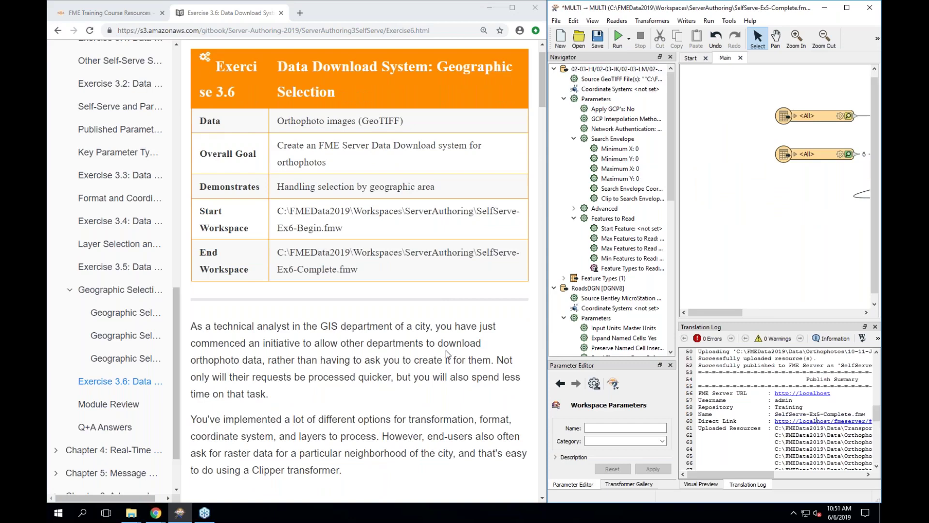
{"action": "scroll", "coordinate": [446, 358], "scroll_direction": "down", "scroll_amount": 4}
{"action": "scroll", "coordinate": [440, 376], "scroll_direction": "up", "scroll_amount": 5}
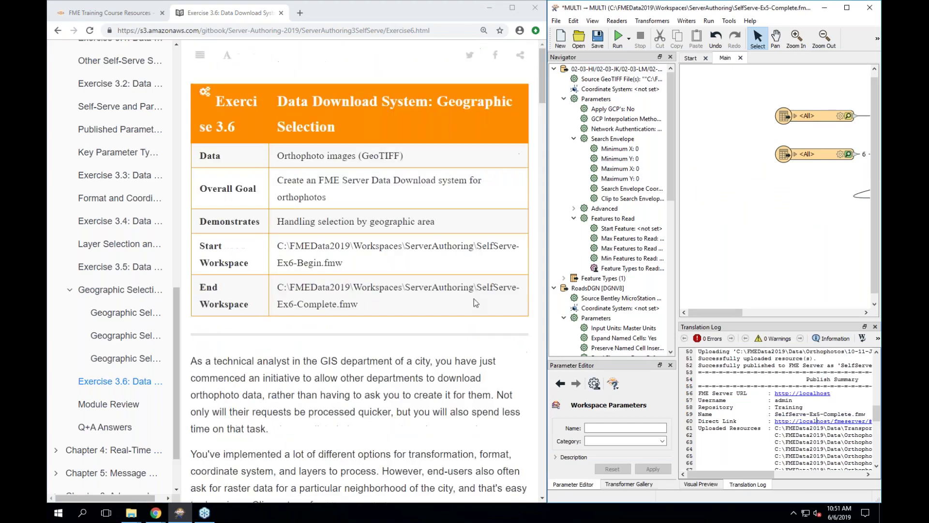
{"action": "left_click_drag", "start_coordinate": [277, 286], "coordinate": [358, 304]}
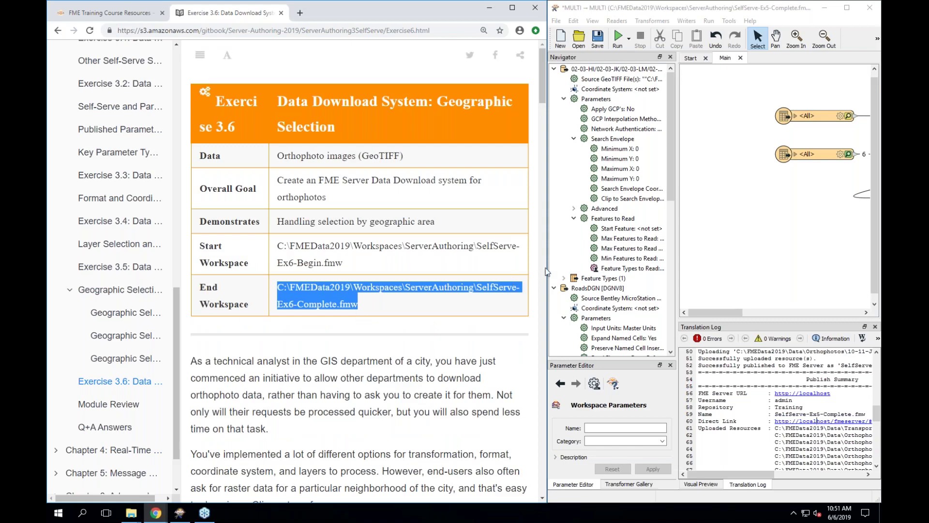
- Open the workspace SelfServe-Ex6-Complete.fmw in FME Workbench, discarding the changes to the current workspace
{"action": "left_click_drag", "start_coordinate": [541, 266], "coordinate": [469, 265]}
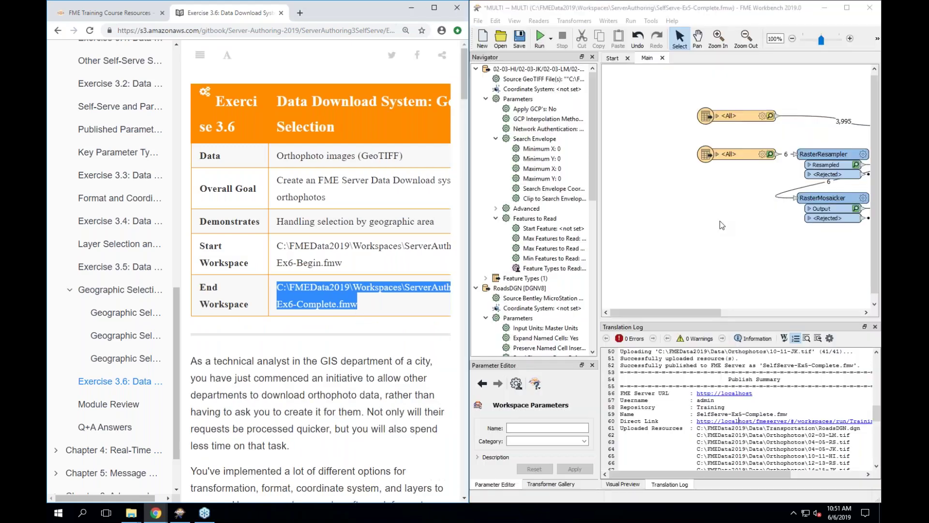
{"action": "left_click", "coordinate": [722, 225]}
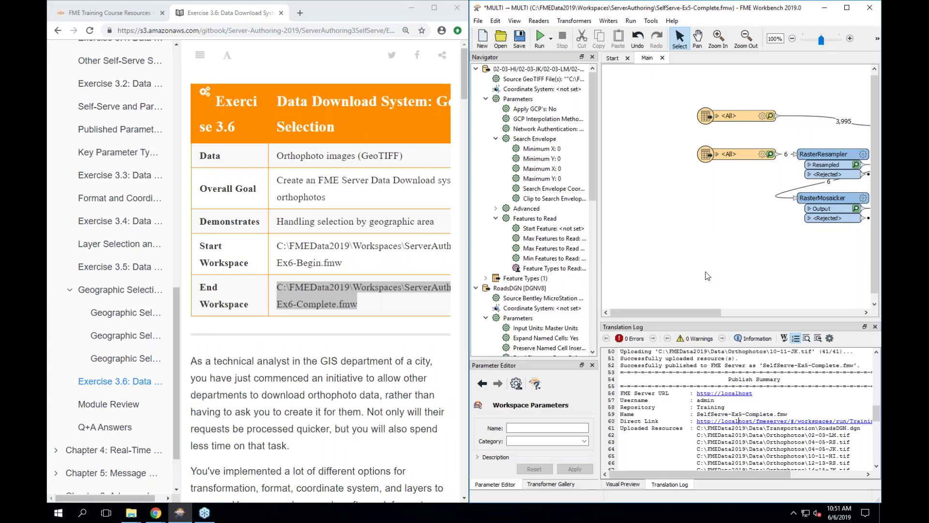
{"action": "left_click", "coordinate": [479, 21]}
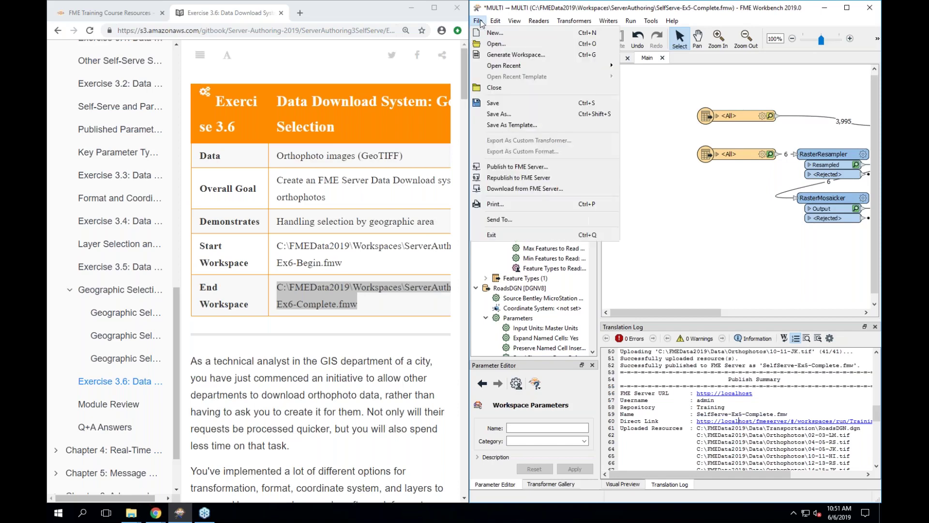
{"action": "left_click", "coordinate": [478, 48]}
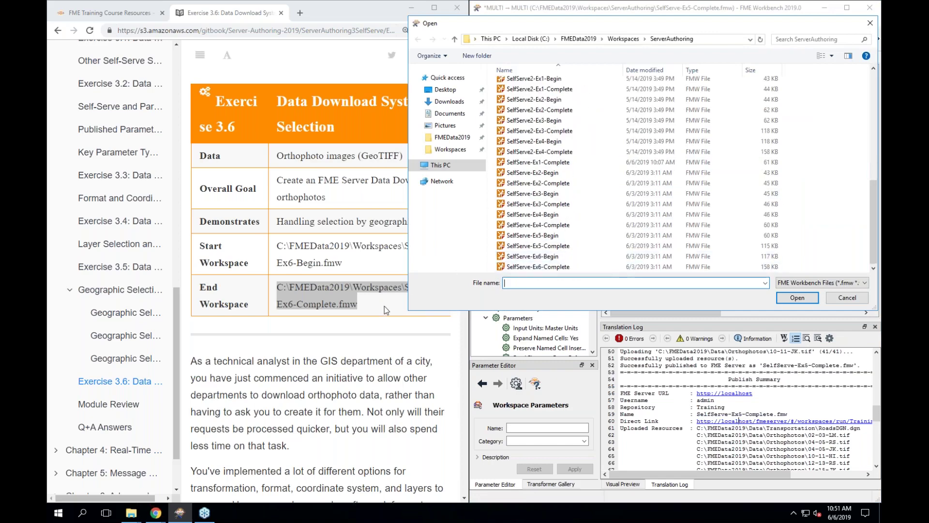
{"action": "left_click", "coordinate": [551, 269]}
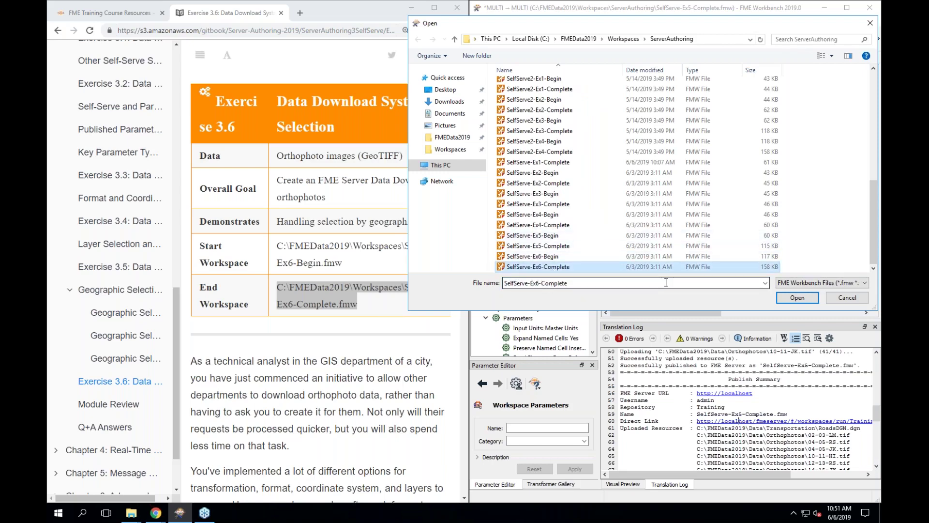
{"action": "left_click", "coordinate": [811, 299]}
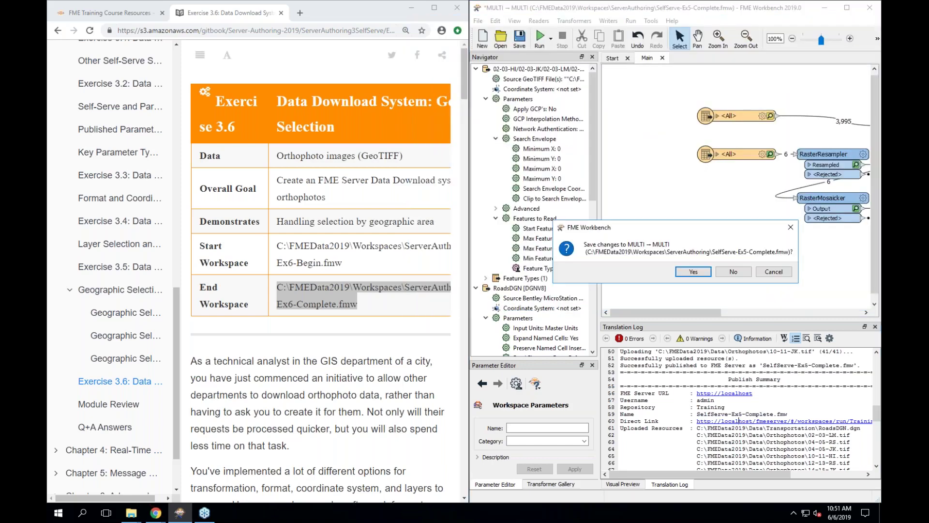
{"action": "left_click", "coordinate": [750, 271]}
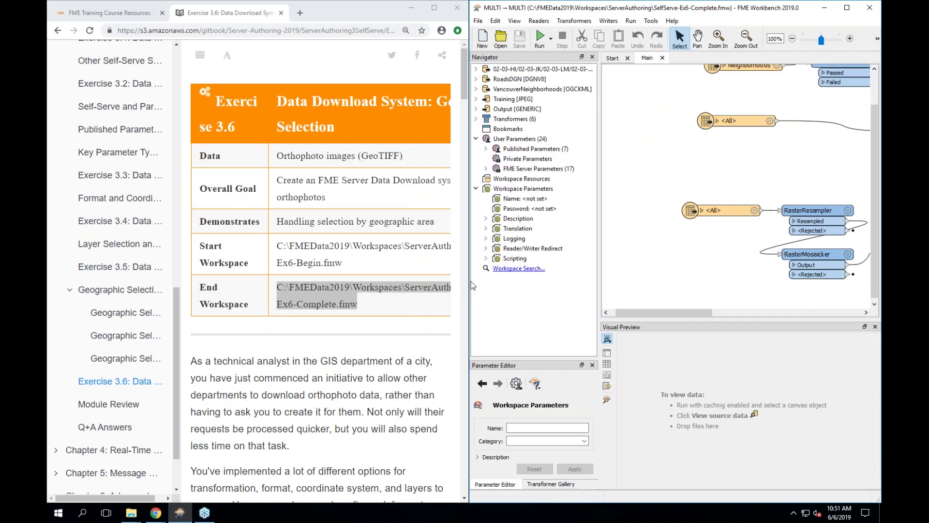
- Skim the exercise instructions to the Add Reader setup and enlarge the FME Workbench window beside the manual
{"action": "scroll", "coordinate": [437, 276], "scroll_direction": "down", "scroll_amount": 10}
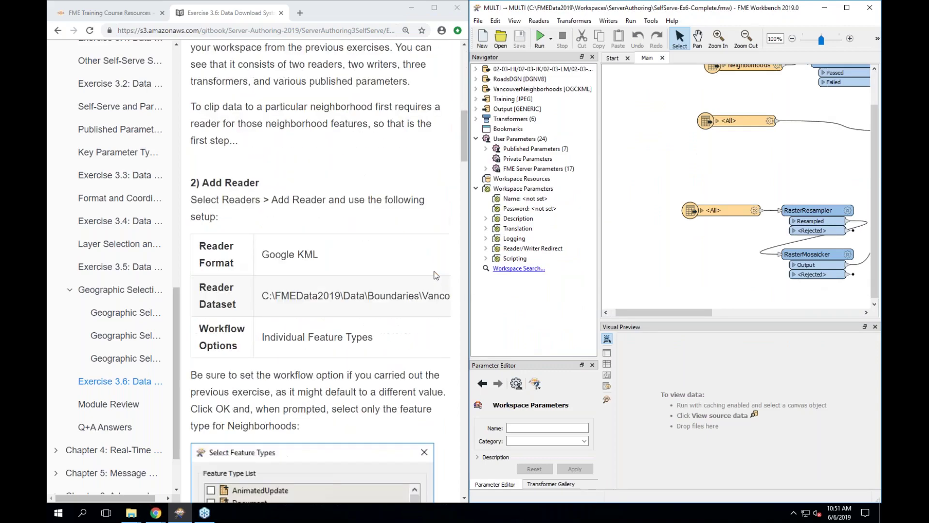
{"action": "left_click_drag", "start_coordinate": [468, 269], "coordinate": [345, 270]}
{"action": "scroll", "coordinate": [600, 287], "scroll_direction": "up", "scroll_amount": 2}
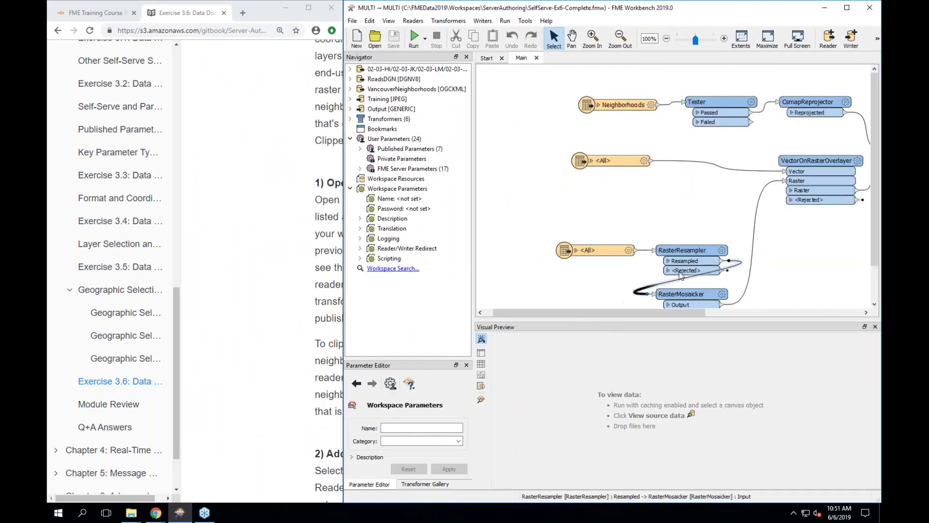
- Preview the VancouverNeighborhoods reader's source data in the graphics view and select individual neighborhood polygons to examine them
{"action": "left_click", "coordinate": [417, 91]}
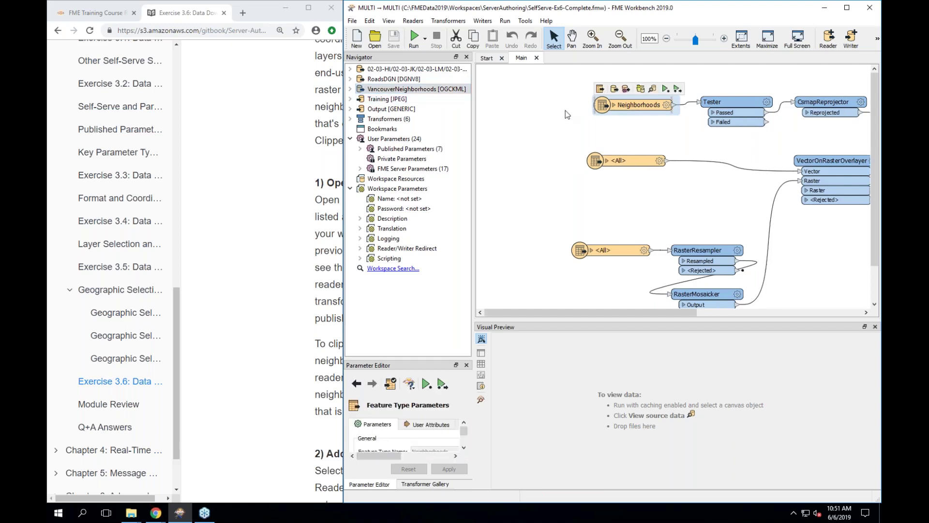
{"action": "left_click", "coordinate": [652, 90]}
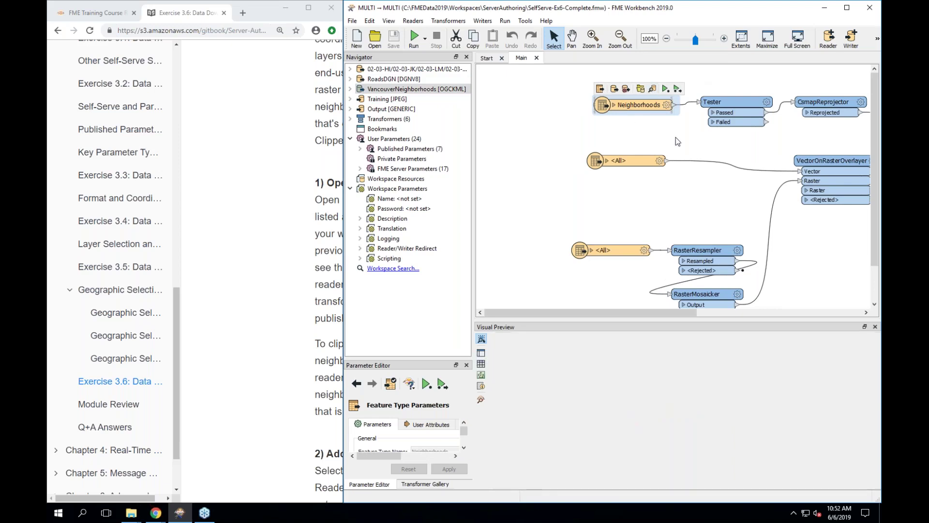
{"action": "left_click", "coordinate": [481, 375]}
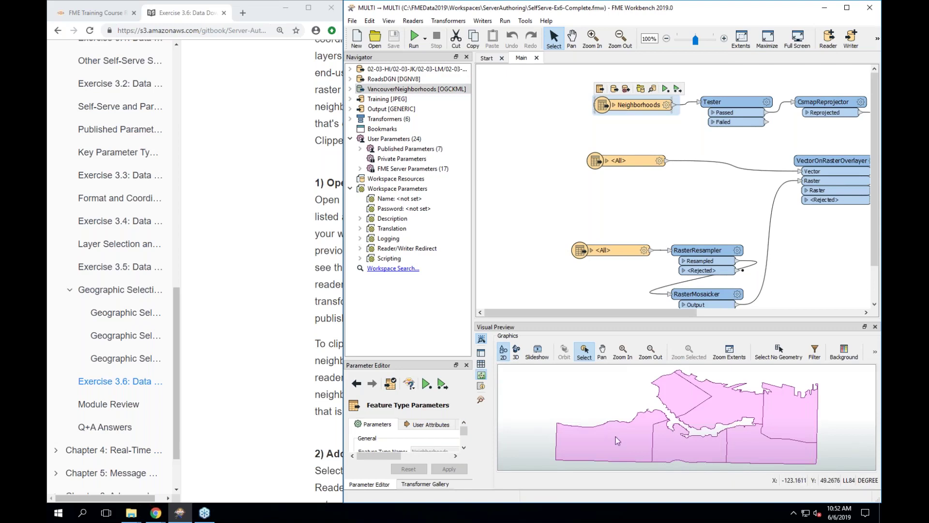
{"action": "left_click", "coordinate": [785, 420]}
{"action": "left_click", "coordinate": [730, 406]}
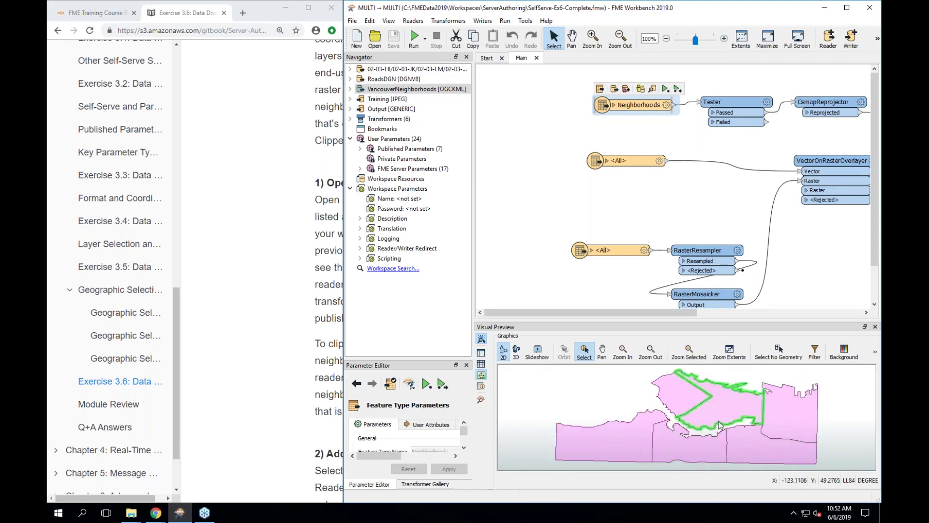
{"action": "left_click", "coordinate": [677, 401]}
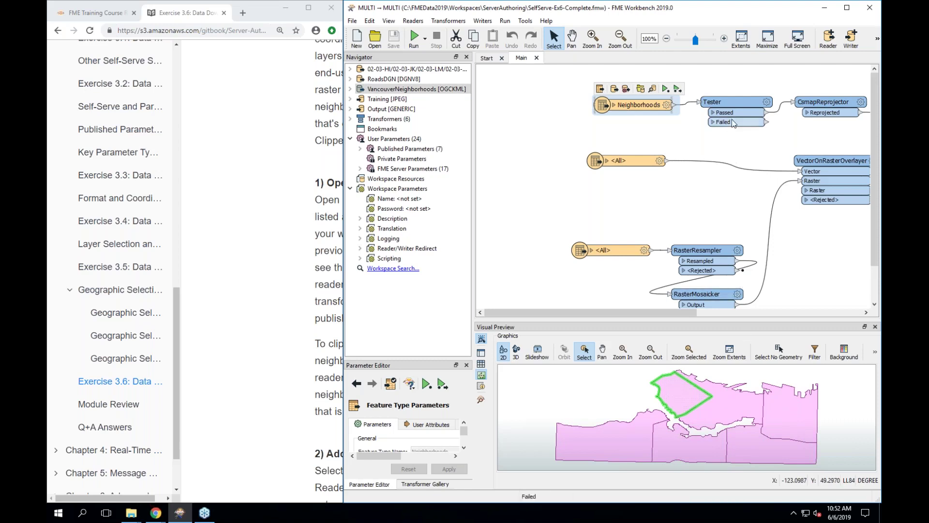
- Examine the Tester's clause comparing NeighborhoodName with the Neighborhood parameter in a widened dialog, then cancel without changes
{"action": "mouse_move", "coordinate": [758, 105]}
{"action": "left_click", "coordinate": [767, 102]}
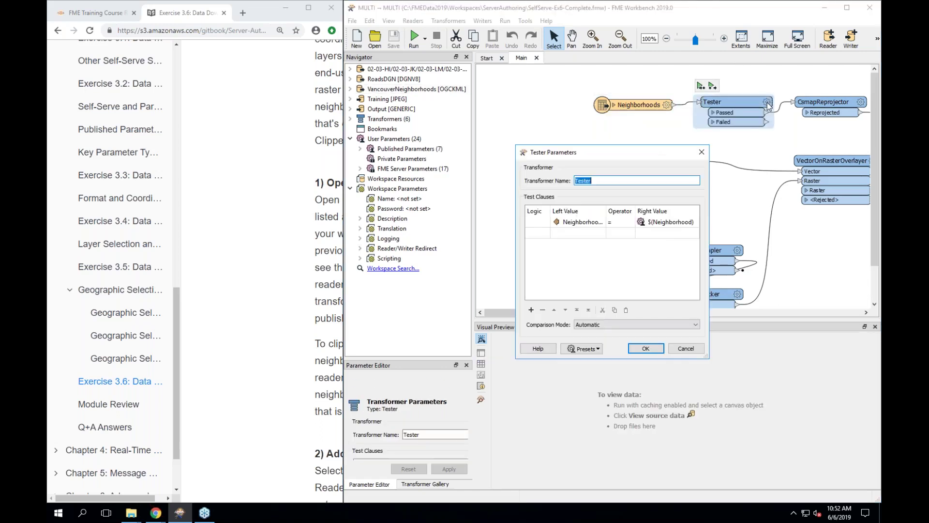
{"action": "left_click", "coordinate": [601, 228]}
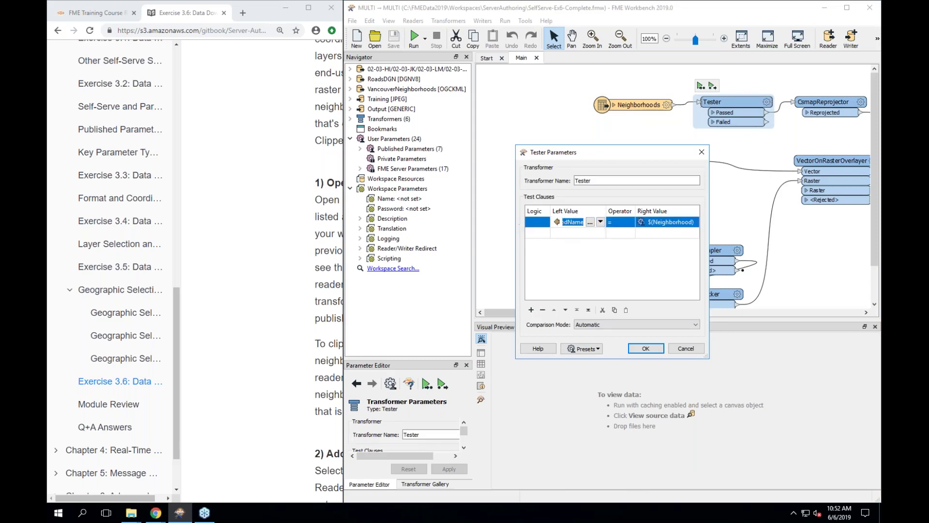
{"action": "left_click_drag", "start_coordinate": [516, 224], "coordinate": [387, 224]}
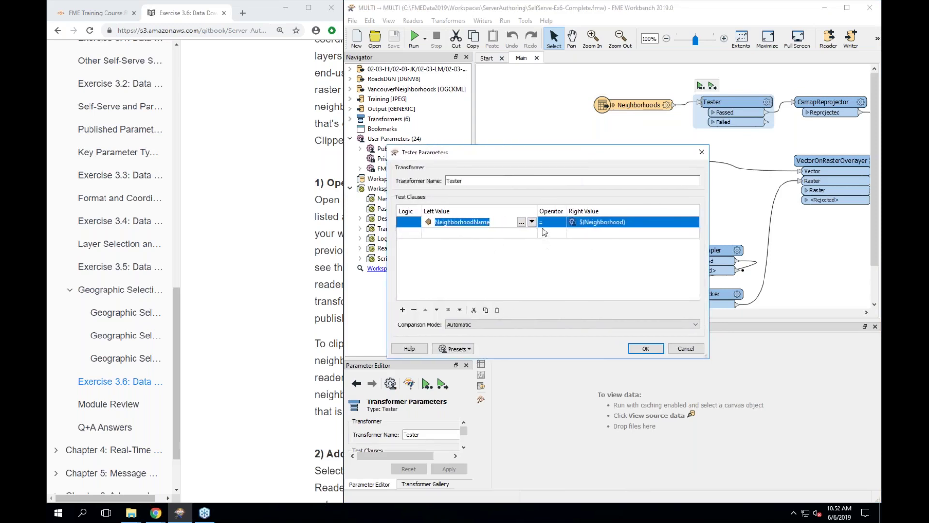
{"action": "left_click", "coordinate": [630, 225]}
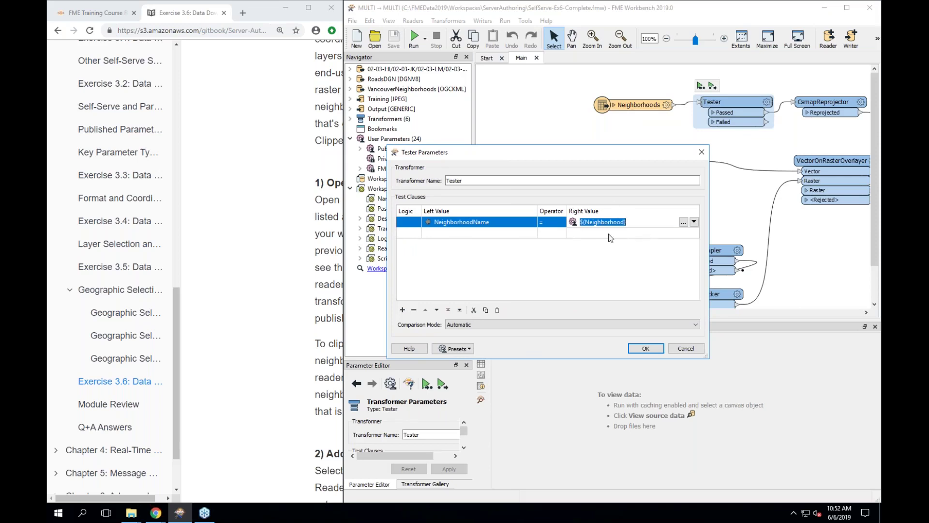
{"action": "left_click_drag", "start_coordinate": [581, 152], "coordinate": [605, 154]}
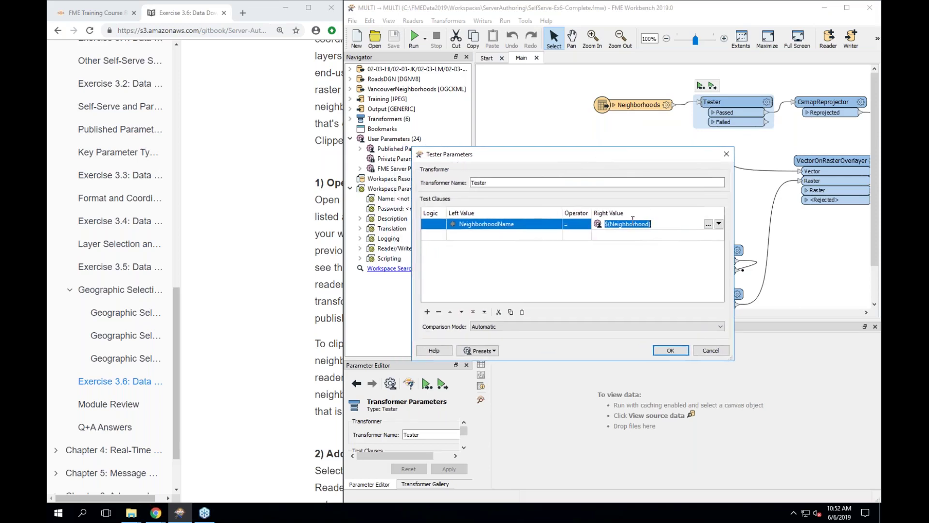
{"action": "left_click", "coordinate": [710, 350]}
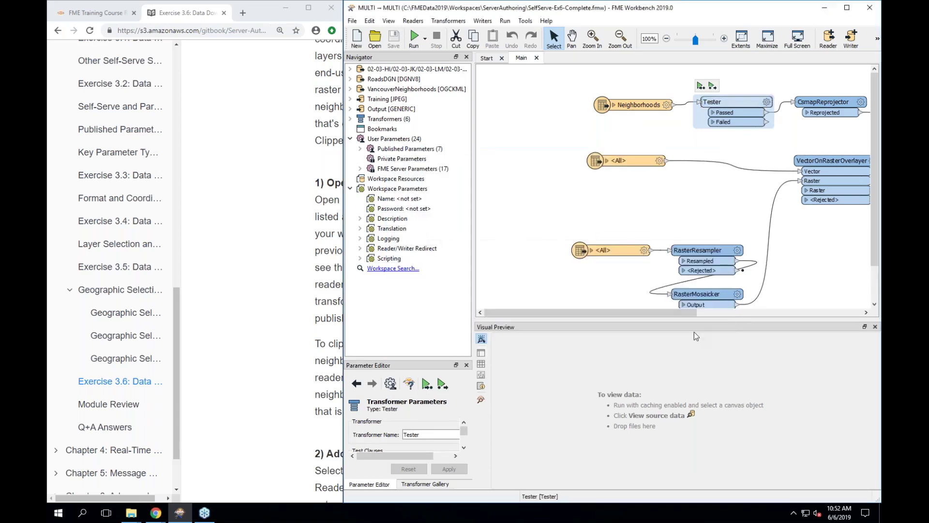
- Examine the Neighborhood published parameter's definition and its list of choices, then cancel without changes
{"action": "left_click", "coordinate": [360, 149]}
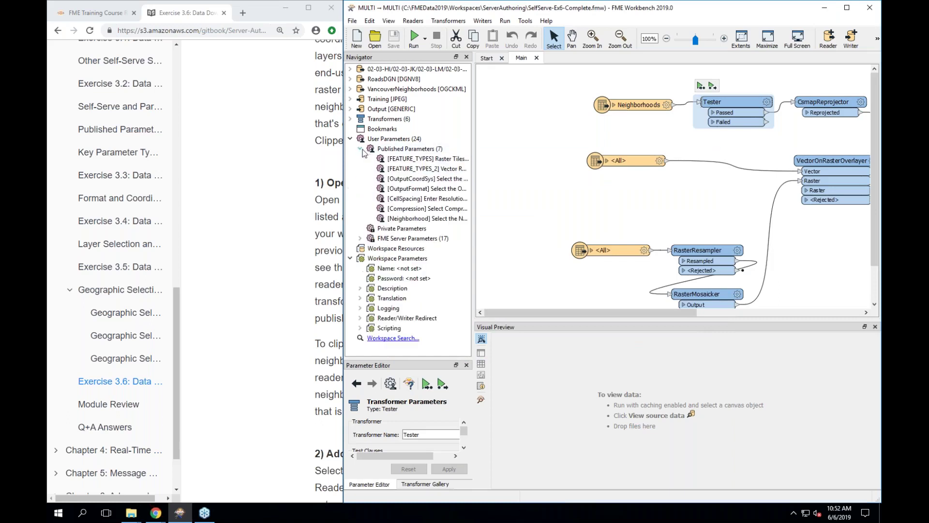
{"action": "right_click", "coordinate": [403, 221]}
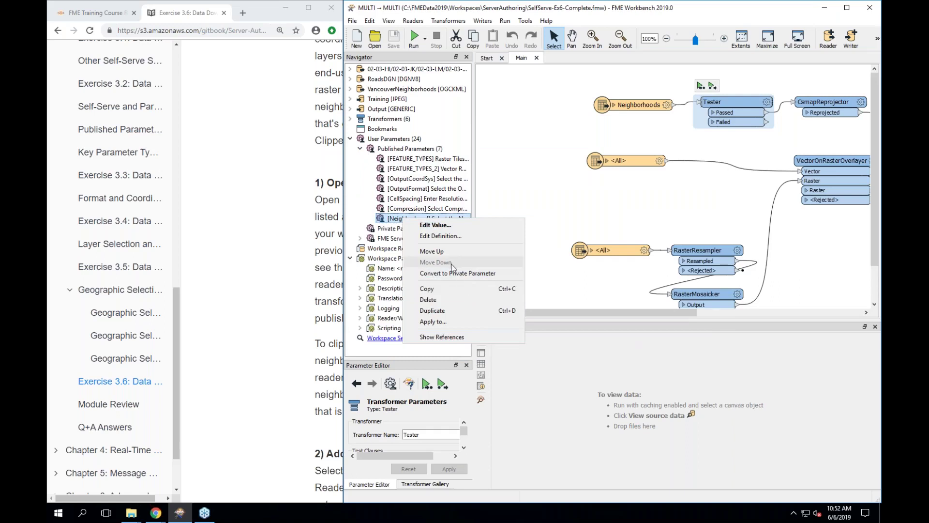
{"action": "left_click", "coordinate": [440, 236]}
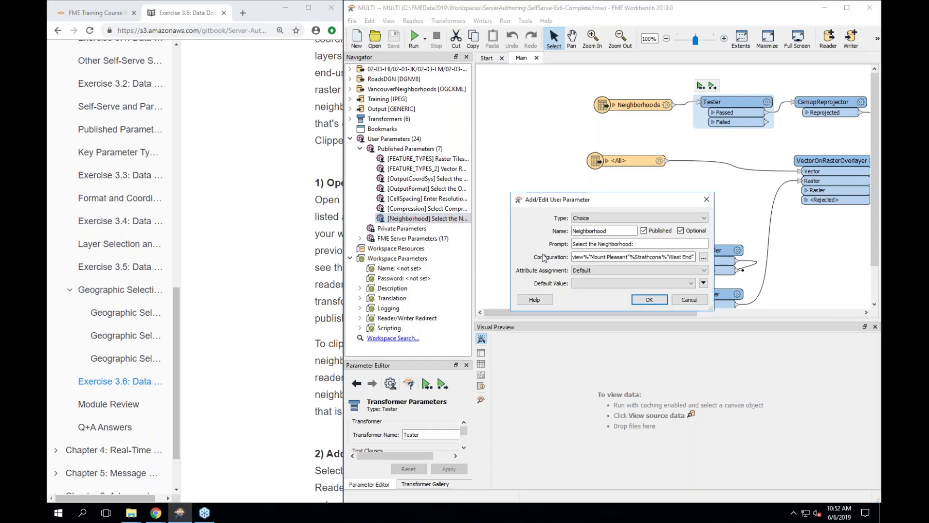
{"action": "left_click", "coordinate": [703, 258]}
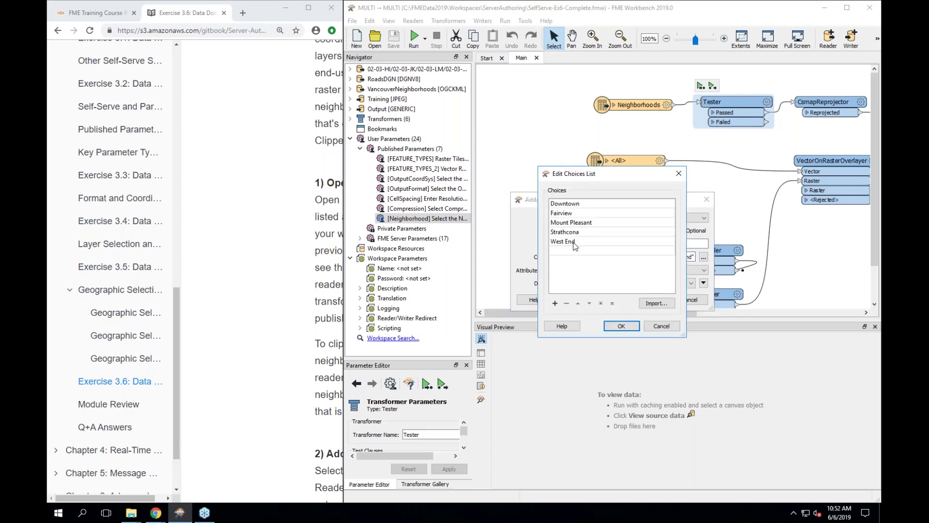
{"action": "left_click", "coordinate": [661, 326]}
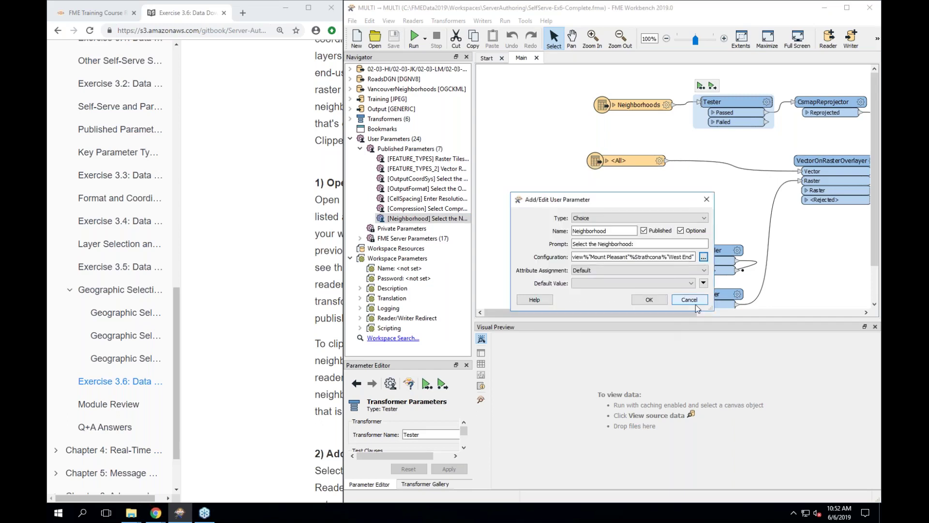
{"action": "left_click", "coordinate": [694, 301]}
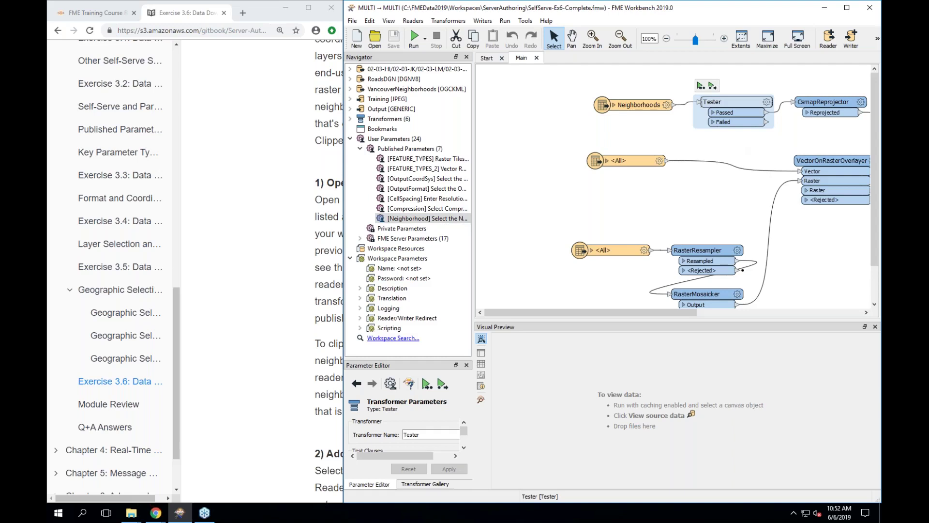
- Trace the workflow from the Tester through the CsmapReprojector, VectorOnRasterOverlayer and Clipper to the writer feature types
{"action": "scroll", "coordinate": [678, 188], "scroll_direction": "right", "scroll_amount": 5}
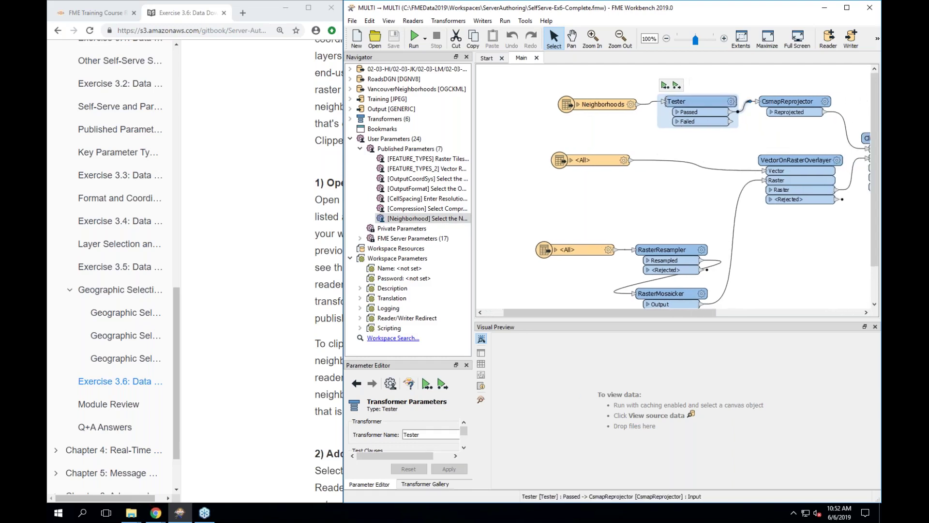
{"action": "left_click", "coordinate": [741, 101]}
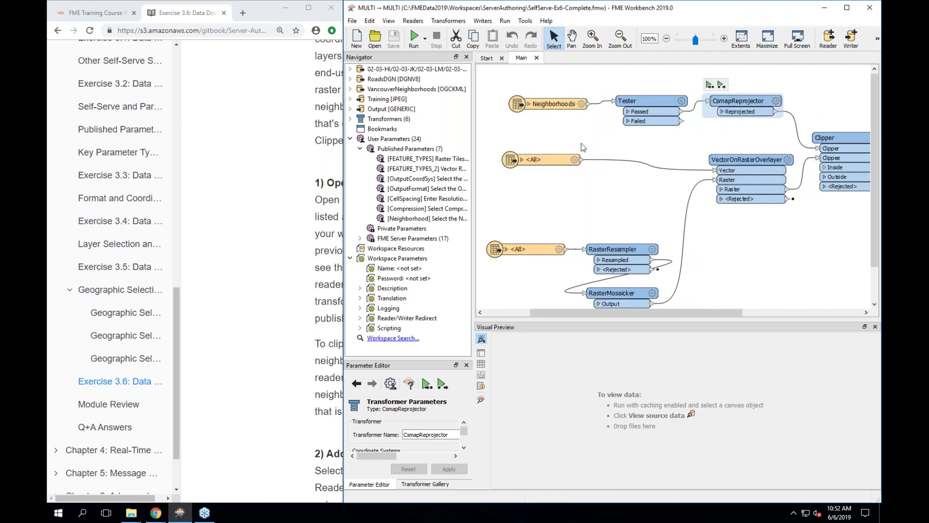
{"action": "scroll", "coordinate": [626, 173], "scroll_direction": "right", "scroll_amount": 5}
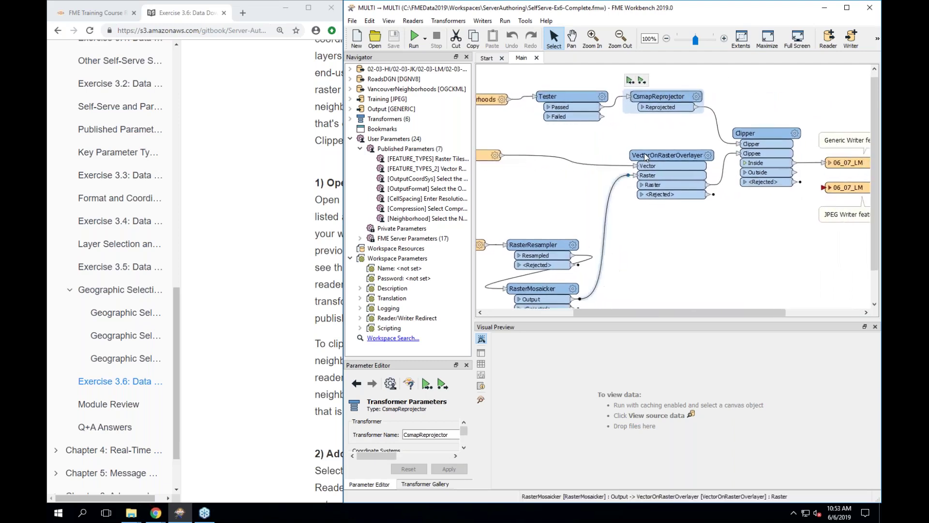
{"action": "left_click", "coordinate": [768, 129]}
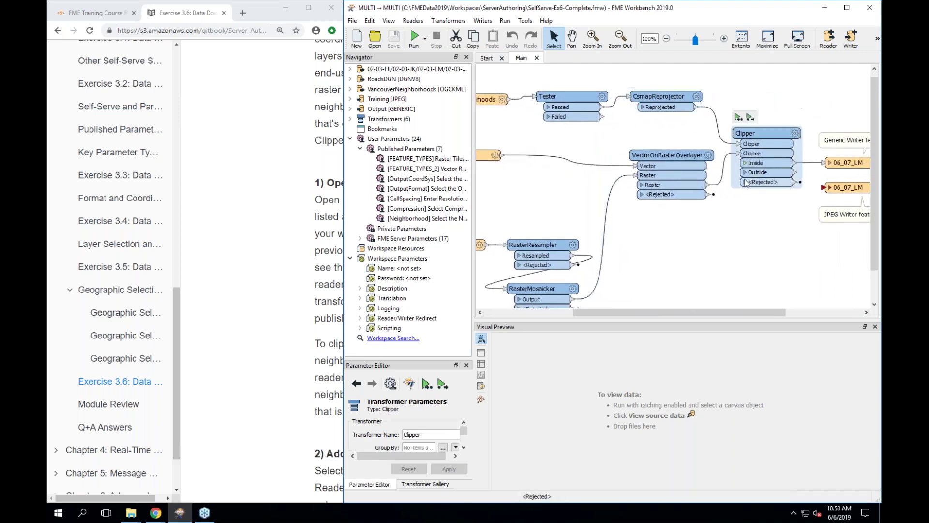
{"action": "left_click", "coordinate": [673, 164]}
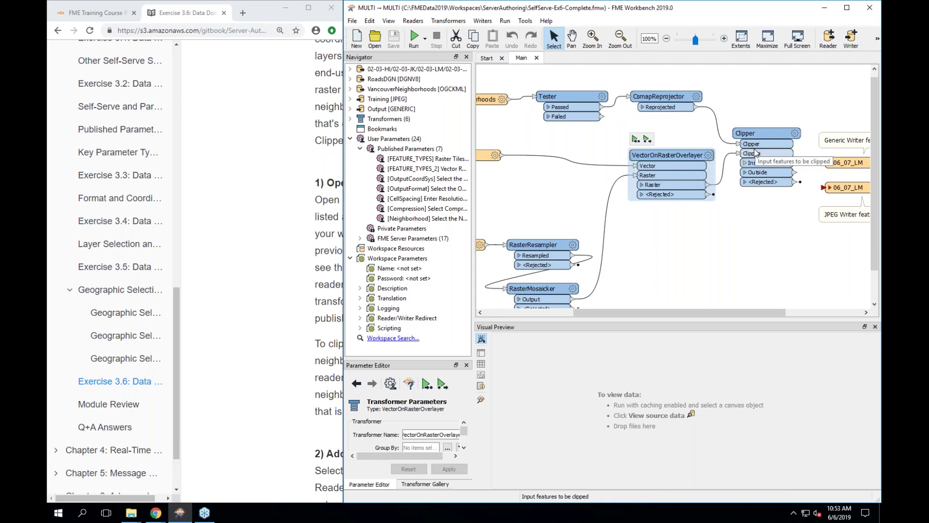
{"action": "scroll", "coordinate": [754, 153], "scroll_direction": "right", "scroll_amount": 5}
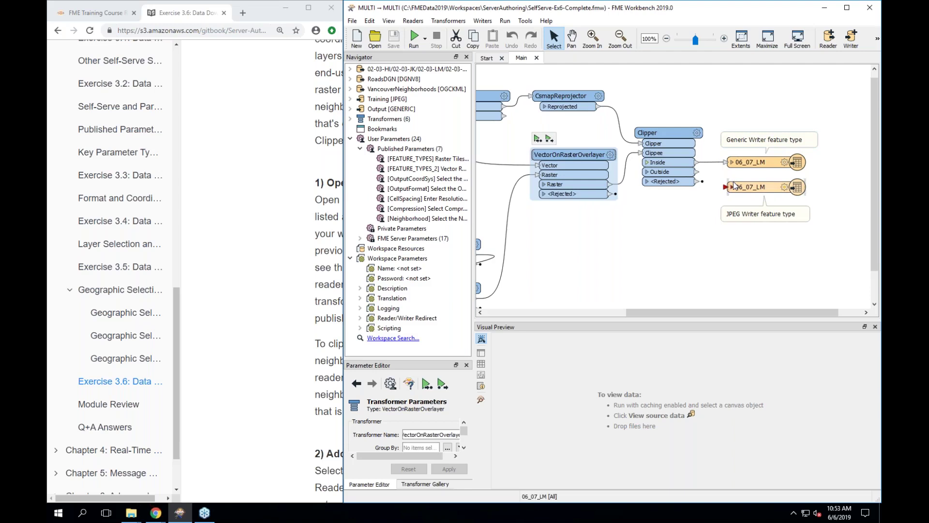
{"action": "left_click", "coordinate": [676, 248]}
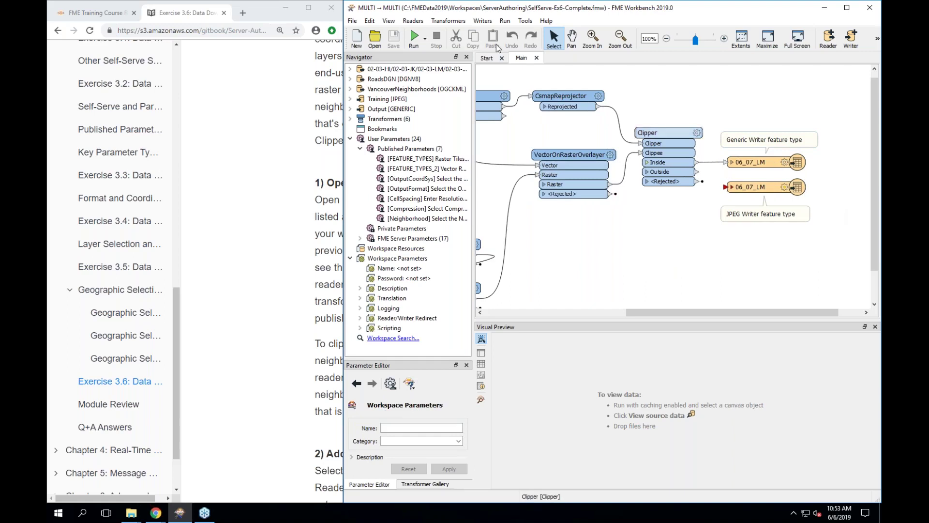
- Publish the workspace to the Training repository on FME Server with its data files, using the Data Download and Job Submitter services
{"action": "left_click", "coordinate": [352, 23]}
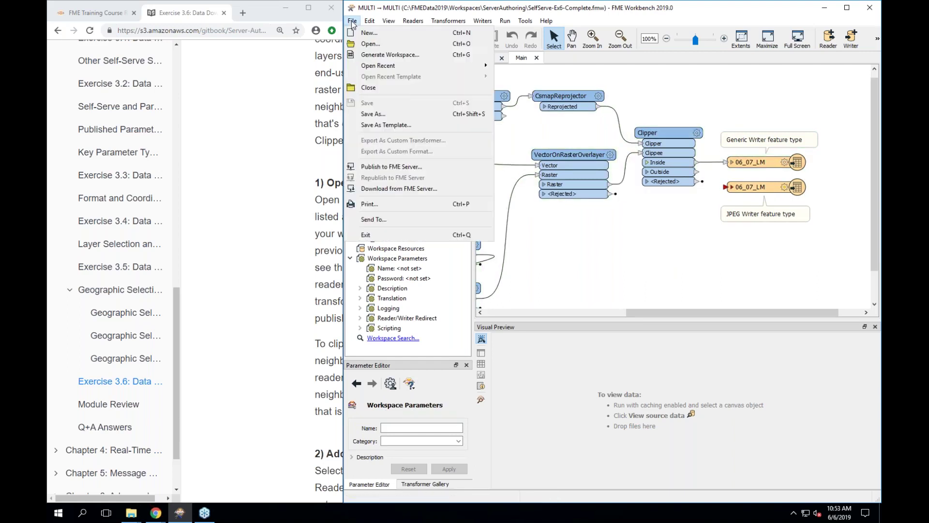
{"action": "left_click", "coordinate": [473, 170]}
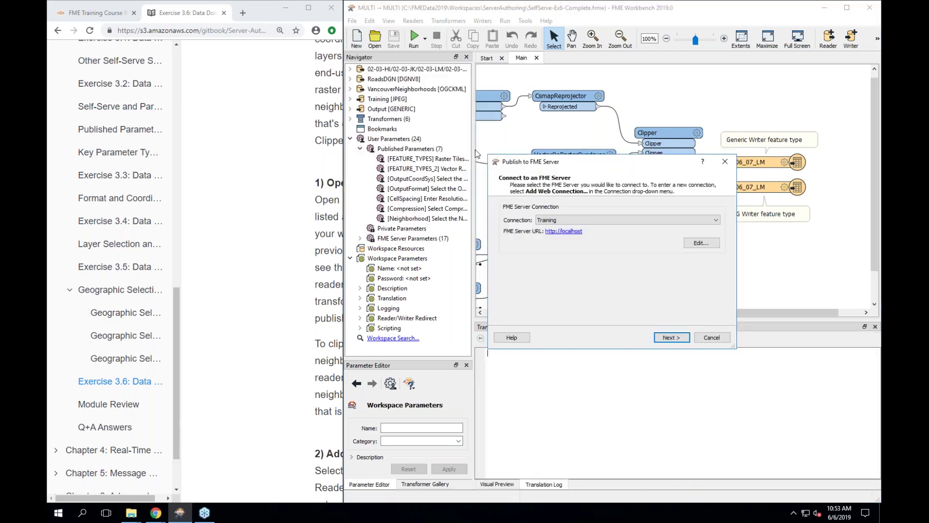
{"action": "left_click", "coordinate": [686, 341]}
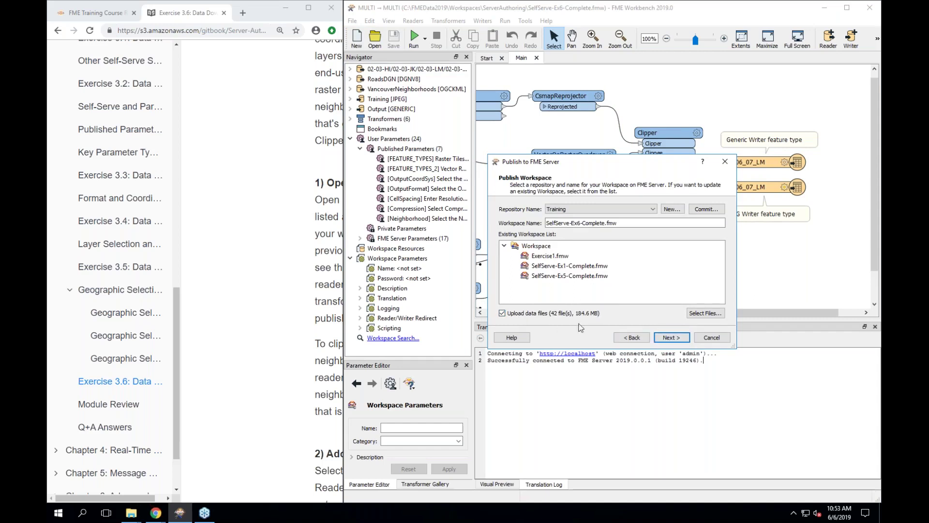
{"action": "left_click", "coordinate": [683, 342]}
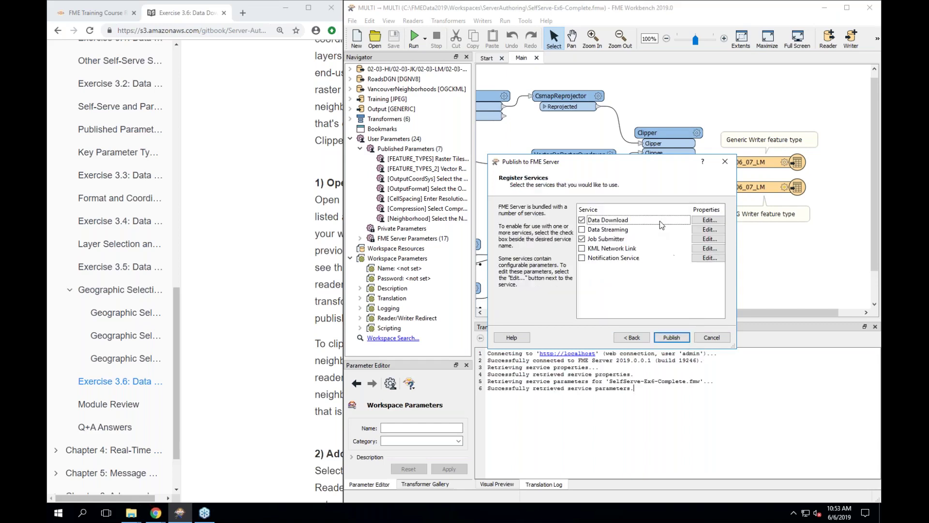
{"action": "left_click", "coordinate": [672, 338]}
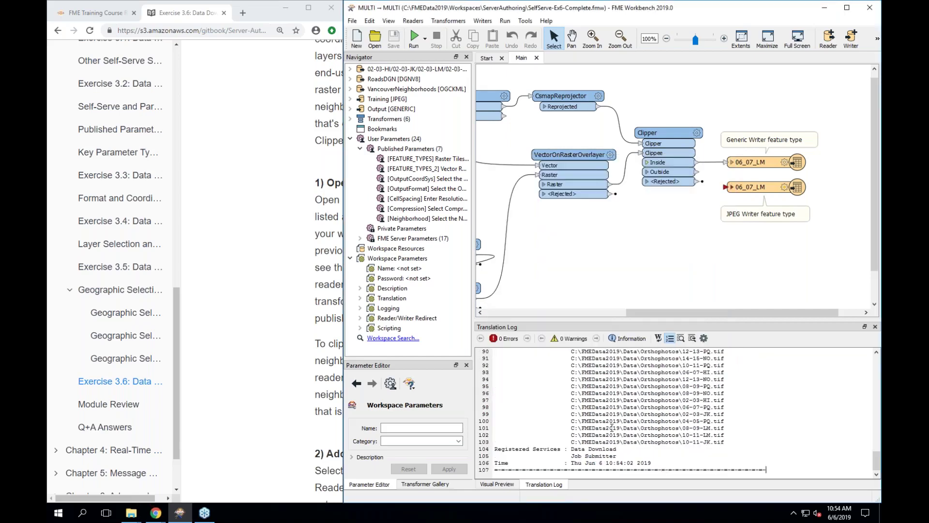
- Open the published workspace's direct link from the publish summary and widen the browser window showing its FME Server run page
{"action": "scroll", "coordinate": [612, 428], "scroll_direction": "up", "scroll_amount": 12}
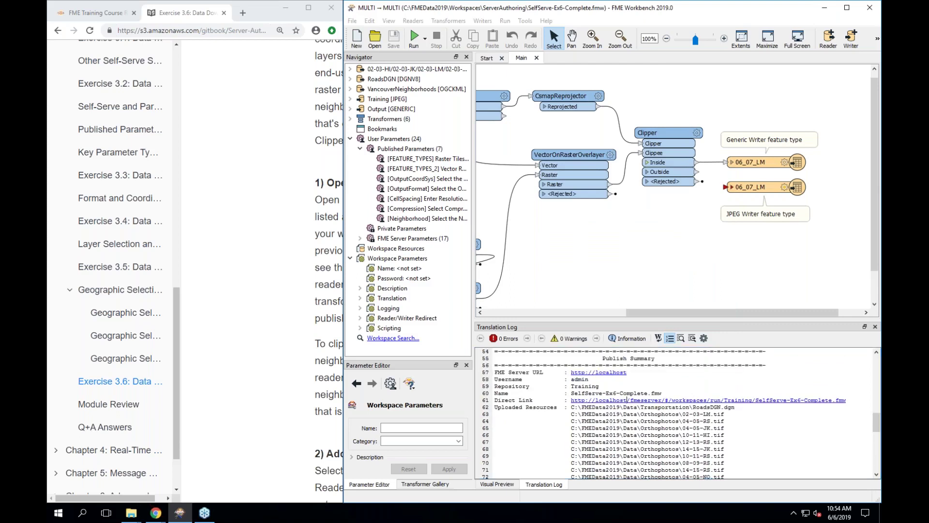
{"action": "left_click", "coordinate": [628, 399]}
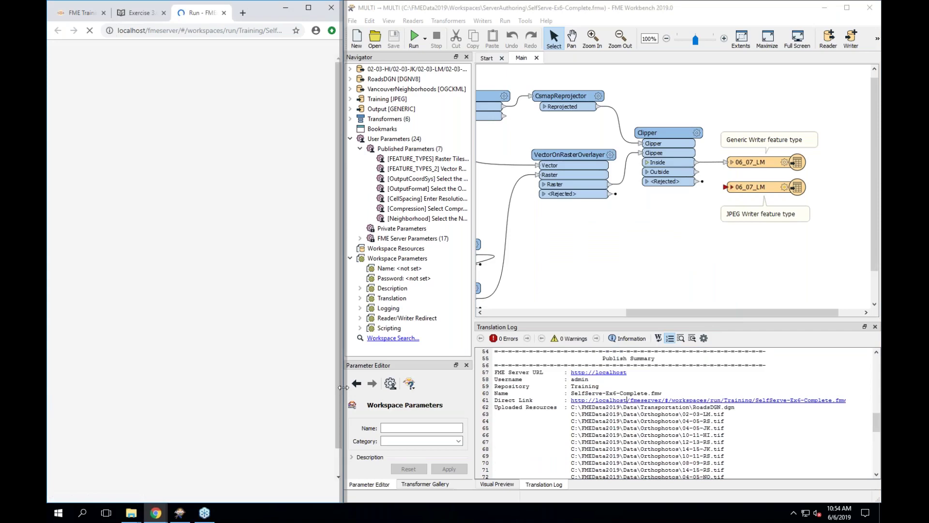
{"action": "left_click_drag", "start_coordinate": [343, 394], "coordinate": [403, 393]}
{"action": "left_click_drag", "start_coordinate": [467, 383], "coordinate": [572, 374]}
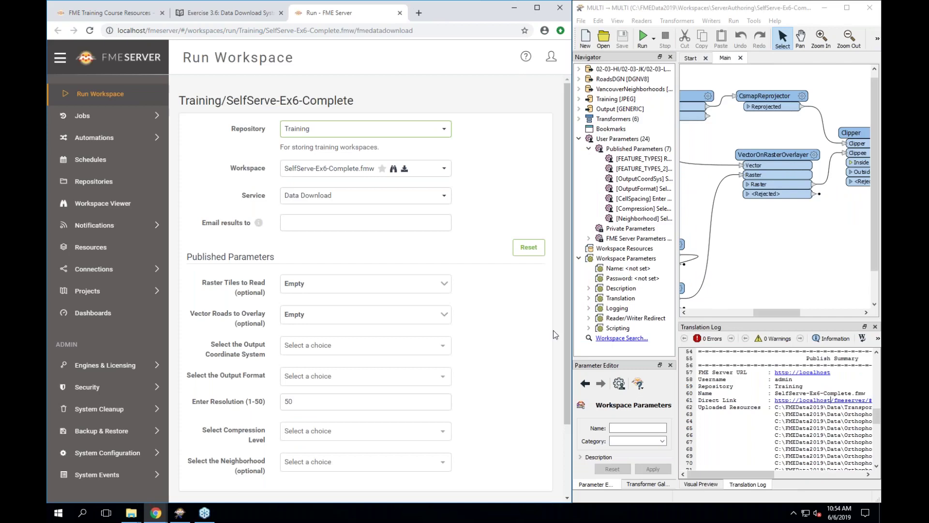
- Select all vector road layers for the overlay: Primary Roads, Other Roads and Secondary Roads
{"action": "scroll", "coordinate": [501, 387], "scroll_direction": "down", "scroll_amount": 2}
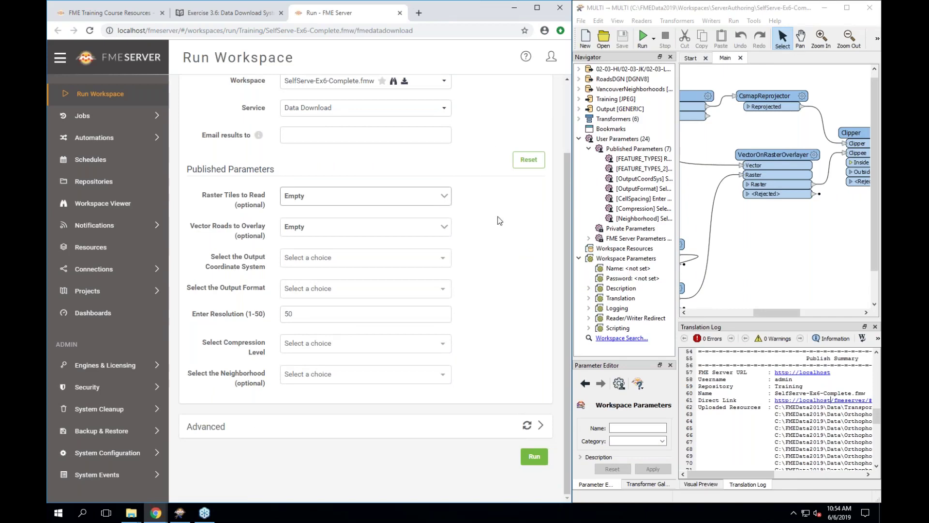
{"action": "left_click", "coordinate": [438, 239]}
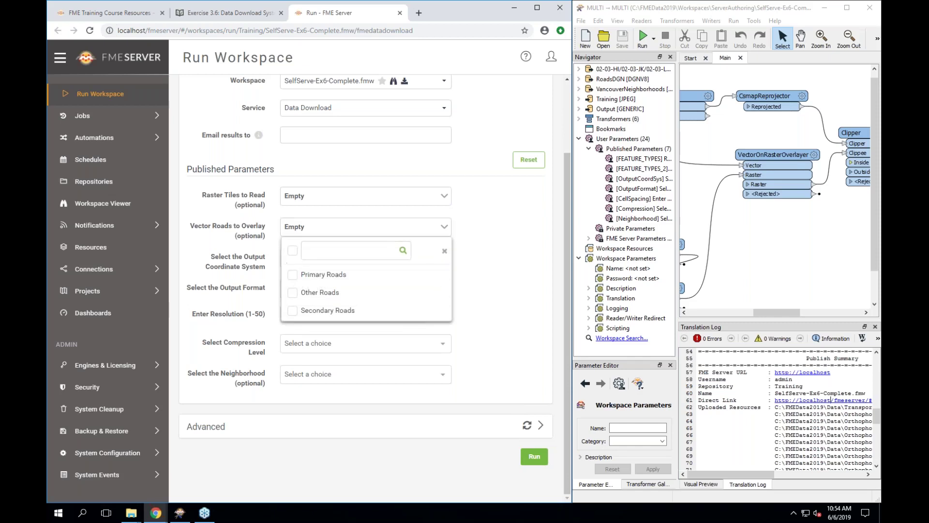
{"action": "left_click", "coordinate": [293, 250]}
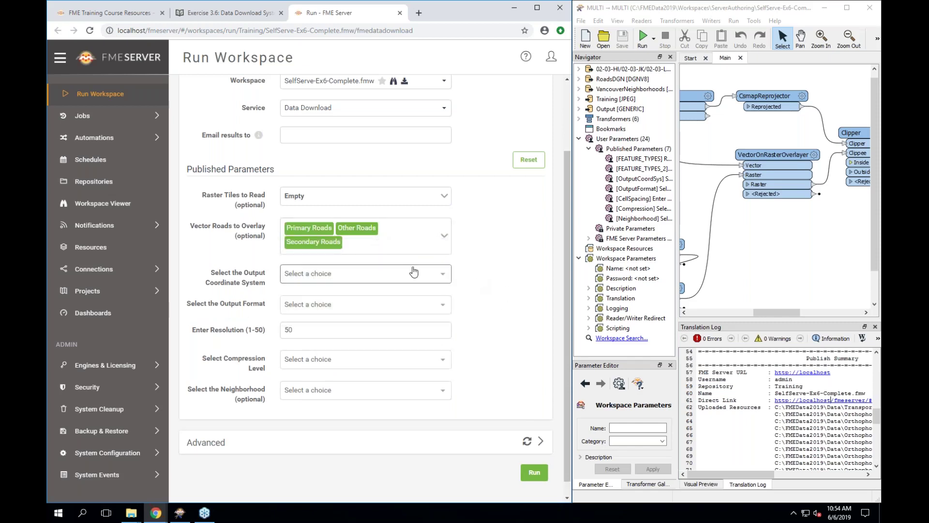
- Set the output coordinate system to WGS84 datum, Latitude-Longitude, Degrees [EPSG #4326] and the output format to JPEG
{"action": "left_click", "coordinate": [310, 274]}
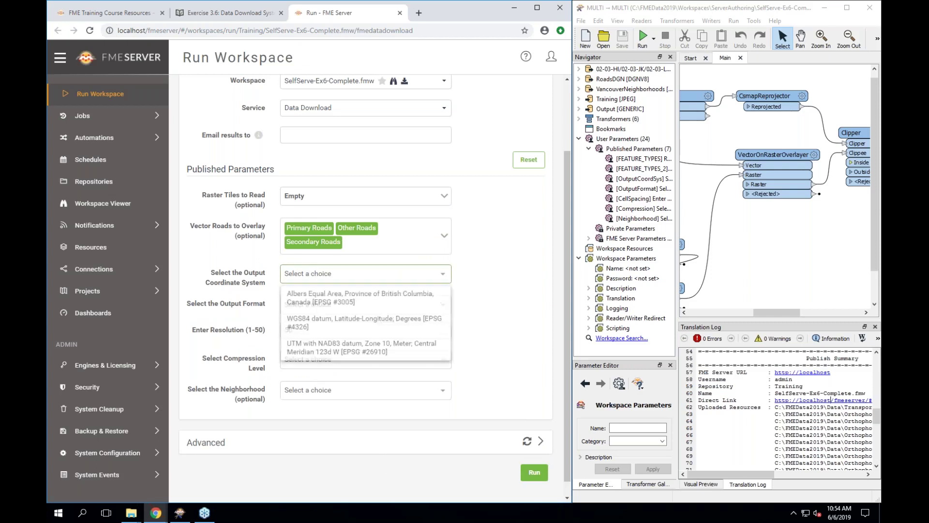
{"action": "left_click", "coordinate": [324, 322]}
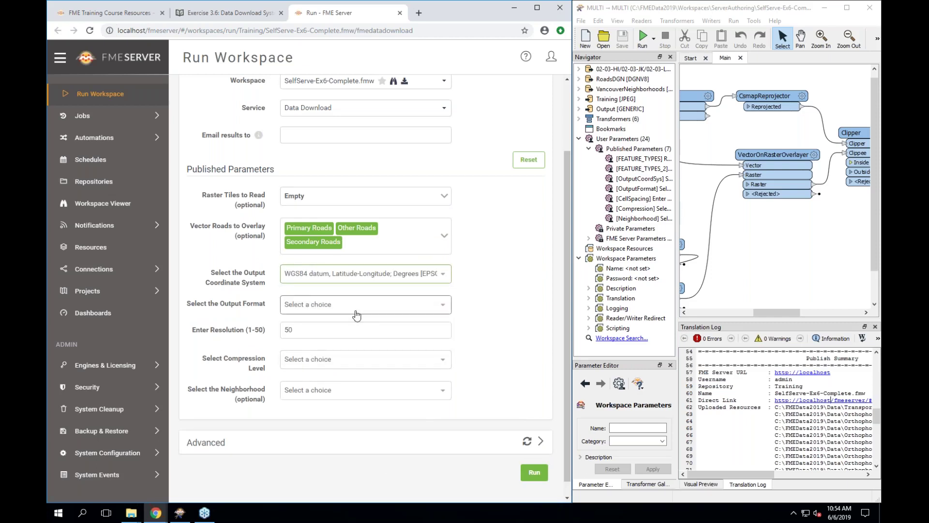
{"action": "left_click", "coordinate": [356, 310]}
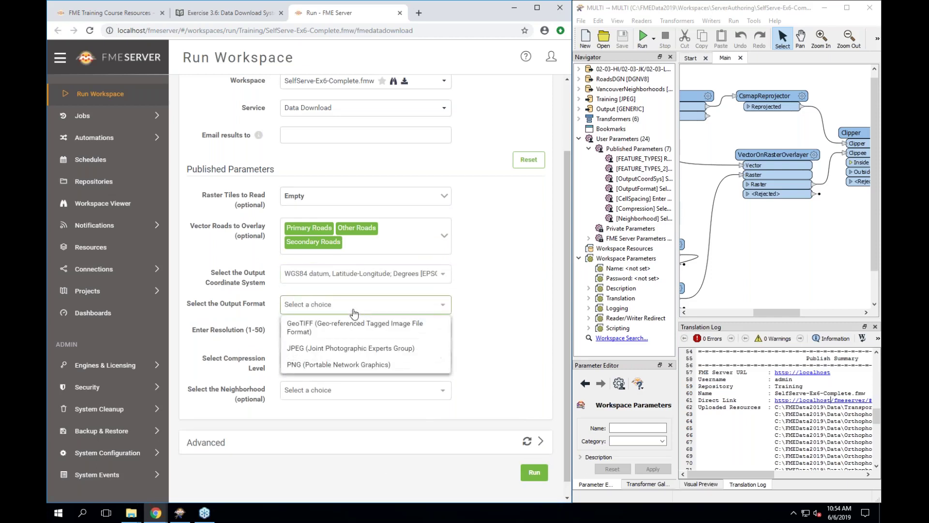
{"action": "left_click", "coordinate": [324, 348]}
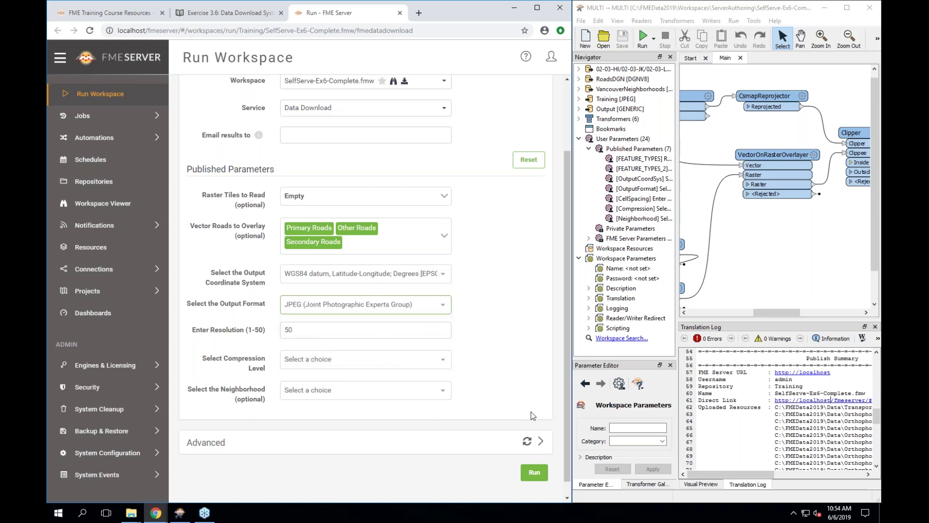
- Set the resolution to 1 and the compression level to Medium
{"action": "left_click", "coordinate": [349, 328]}
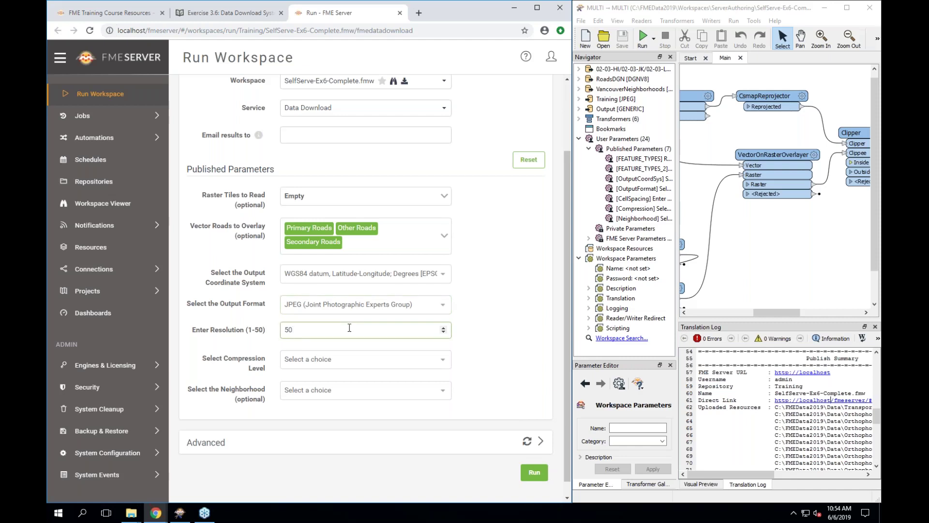
{"action": "key", "text": "BackSpace"}
{"action": "key", "text": "BackSpace"}
{"action": "type", "text": "1"}
{"action": "left_click", "coordinate": [512, 352]}
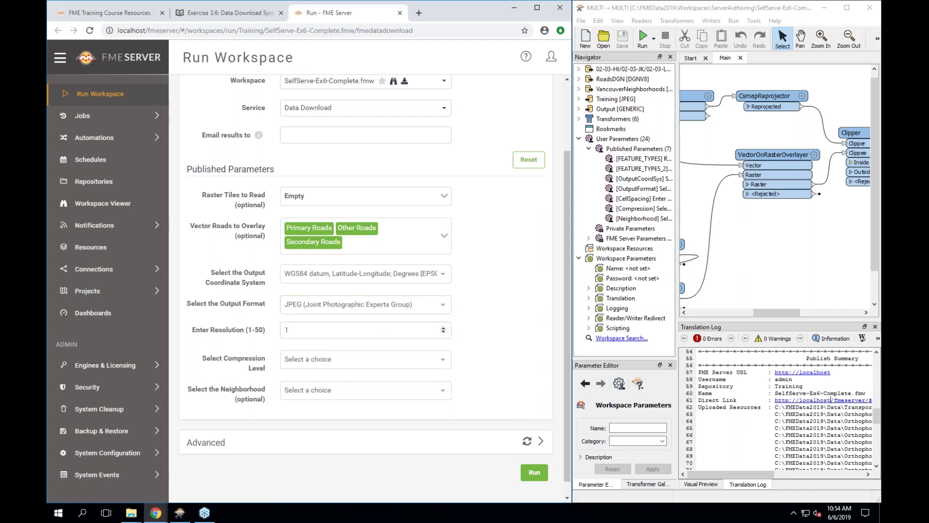
{"action": "left_click", "coordinate": [392, 360]}
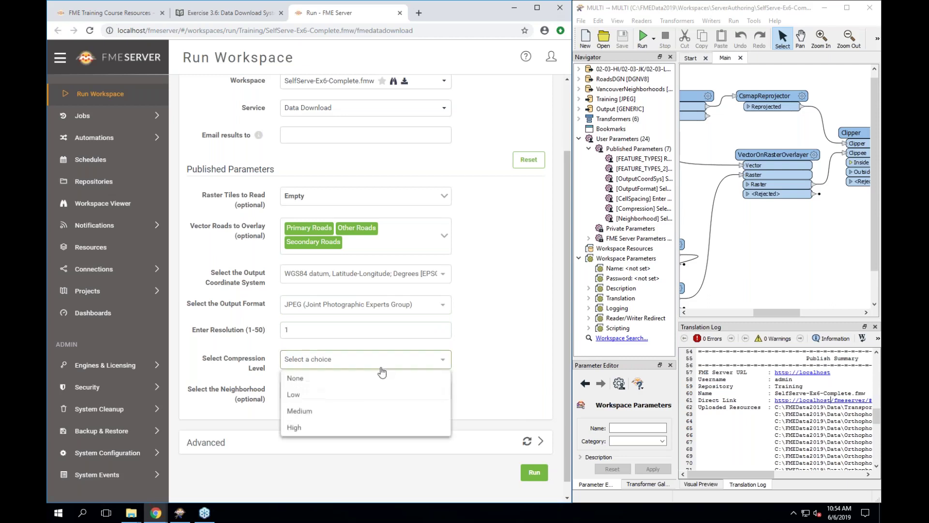
{"action": "left_click", "coordinate": [373, 411]}
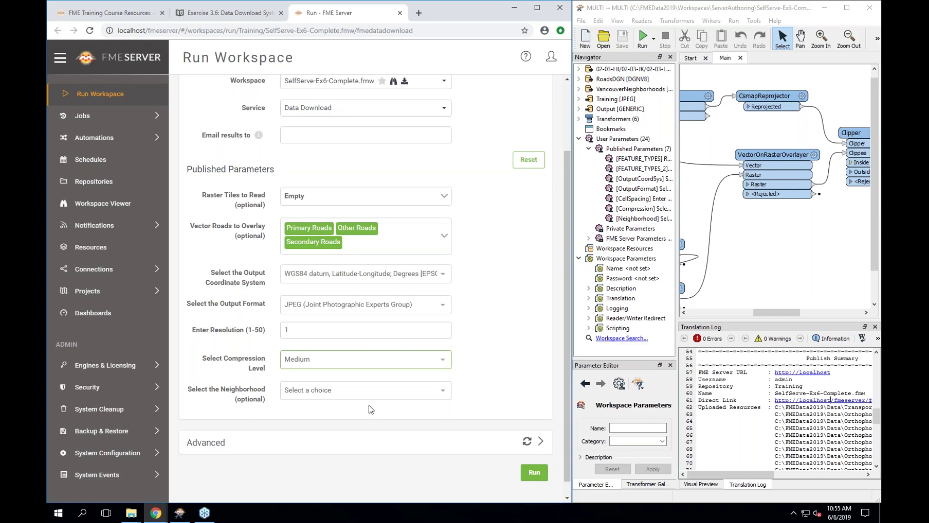
- Choose Downtown as the neighborhood and run the workspace with the Data Download service
{"action": "left_click", "coordinate": [438, 389]}
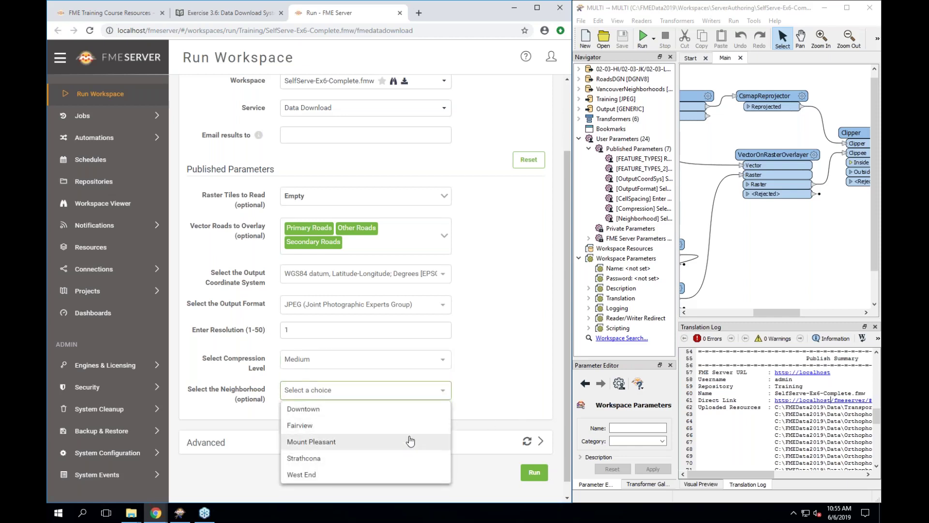
{"action": "left_click", "coordinate": [391, 415]}
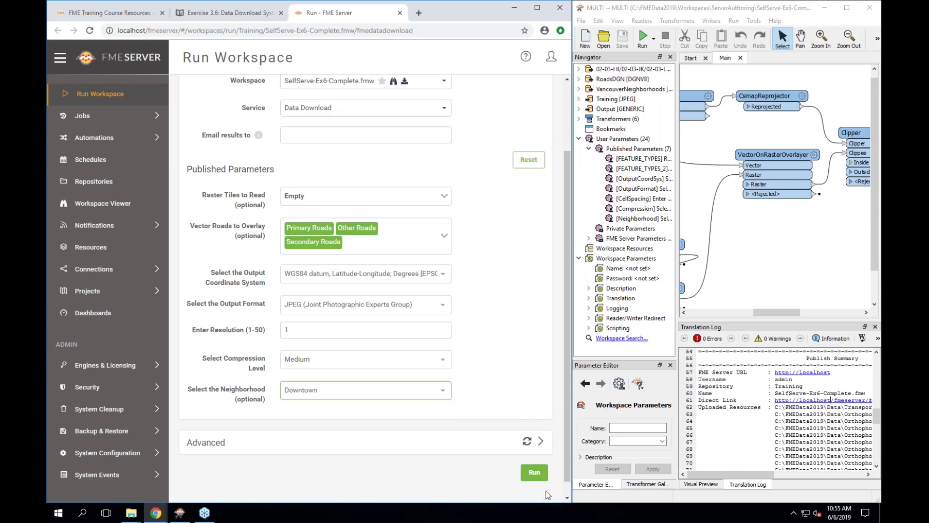
{"action": "left_click", "coordinate": [538, 478]}
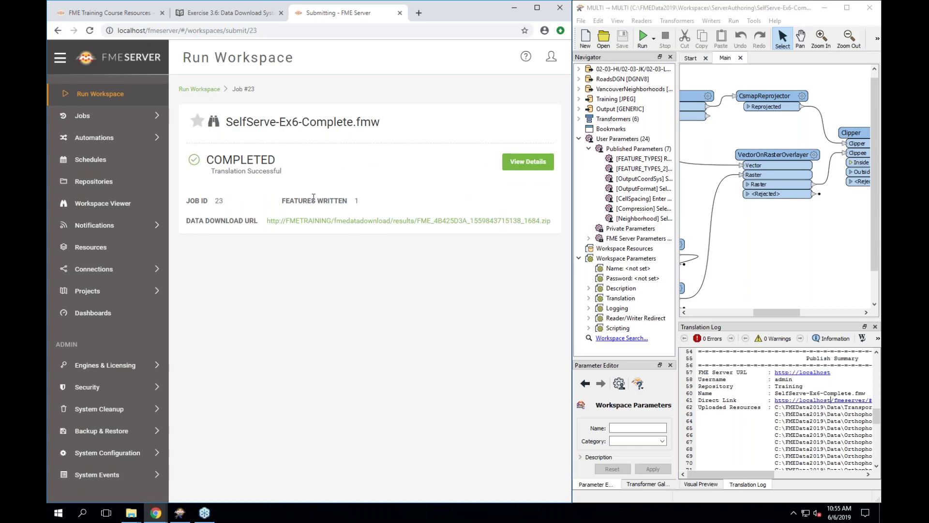
- Download the job's zip result and open the 06_07_LM JPEG from its GENERIC_1 Output folder
{"action": "left_click", "coordinate": [343, 223]}
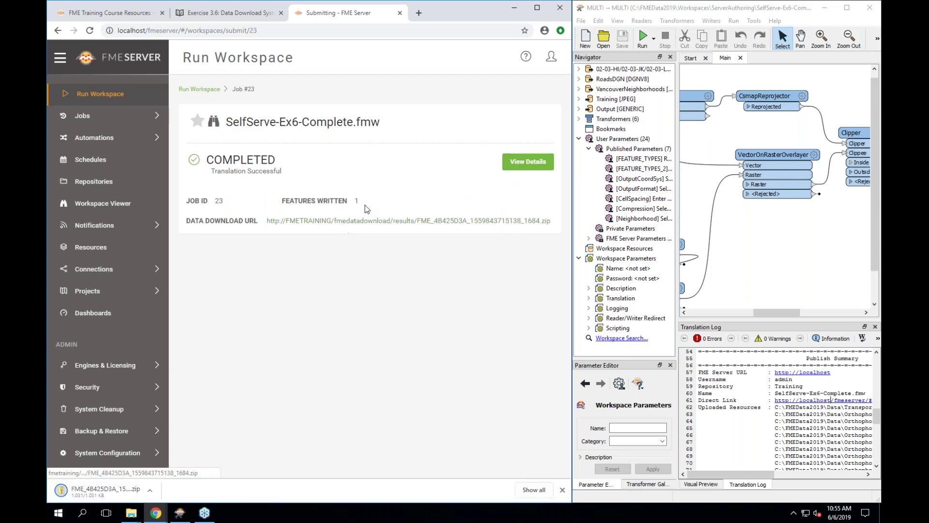
{"action": "left_click", "coordinate": [90, 492]}
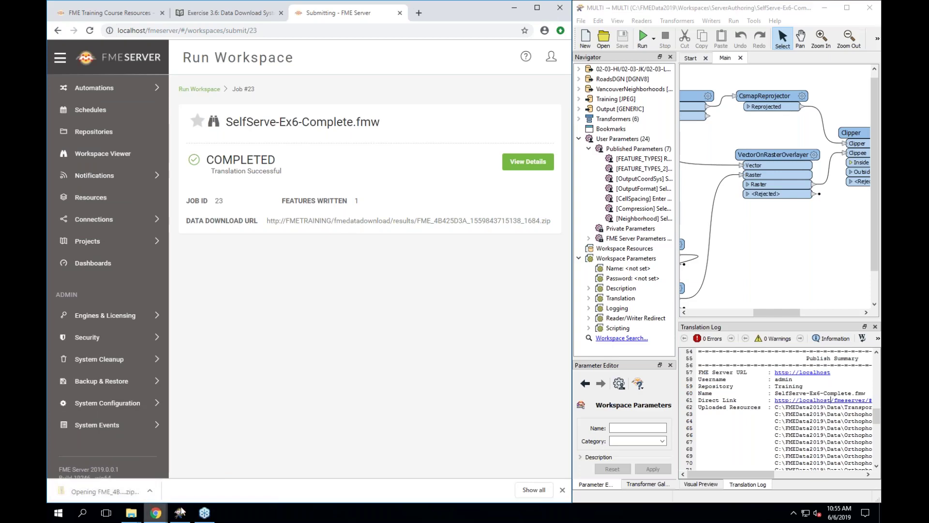
{"action": "double_click", "coordinate": [343, 185]}
{"action": "double_click", "coordinate": [343, 188]}
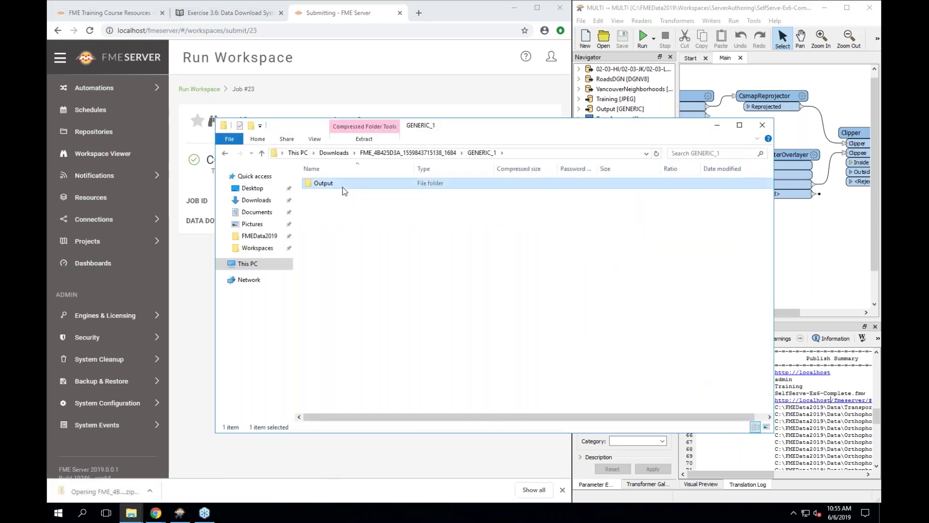
{"action": "left_click", "coordinate": [343, 188]}
{"action": "double_click", "coordinate": [343, 186]}
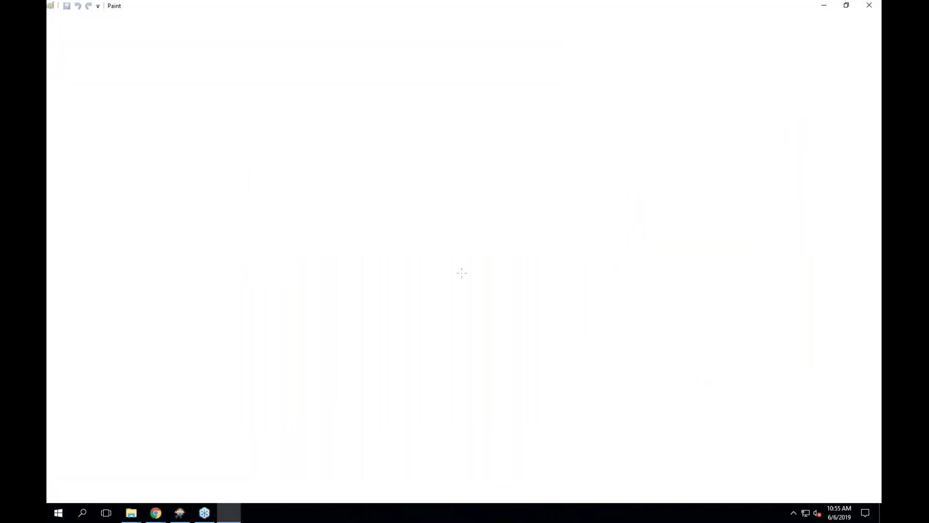
- Examine the clipped Downtown orthophoto and its road overlay from end to end, then close the image and put the folder window away
{"action": "scroll", "coordinate": [536, 313], "scroll_direction": "down", "scroll_amount": 15}
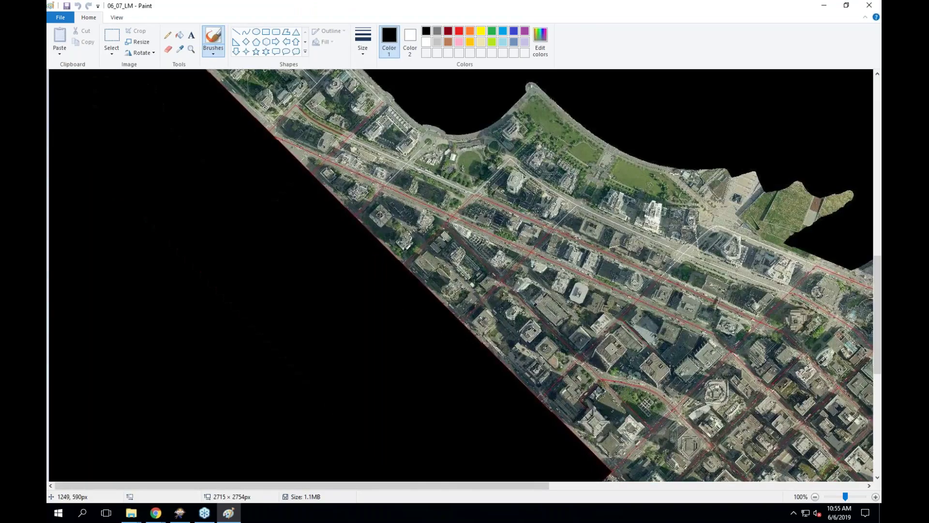
{"action": "scroll", "coordinate": [838, 374], "scroll_direction": "up", "scroll_amount": 15}
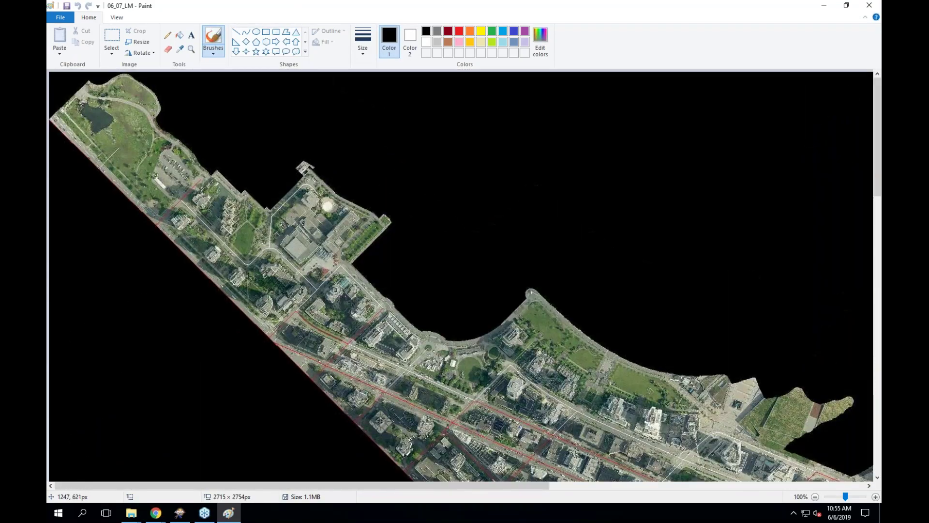
{"action": "scroll", "coordinate": [819, 399], "scroll_direction": "down", "scroll_amount": 10}
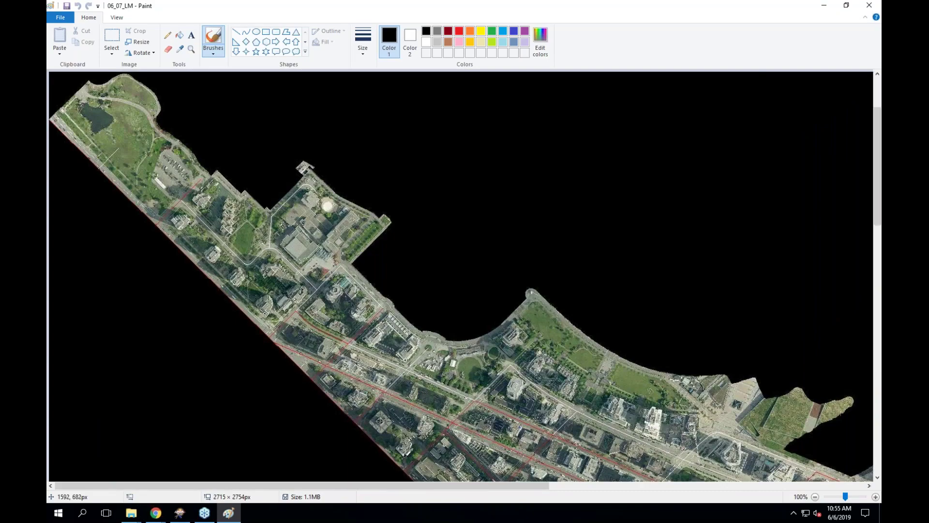
{"action": "scroll", "coordinate": [840, 412], "scroll_direction": "down", "scroll_amount": 8}
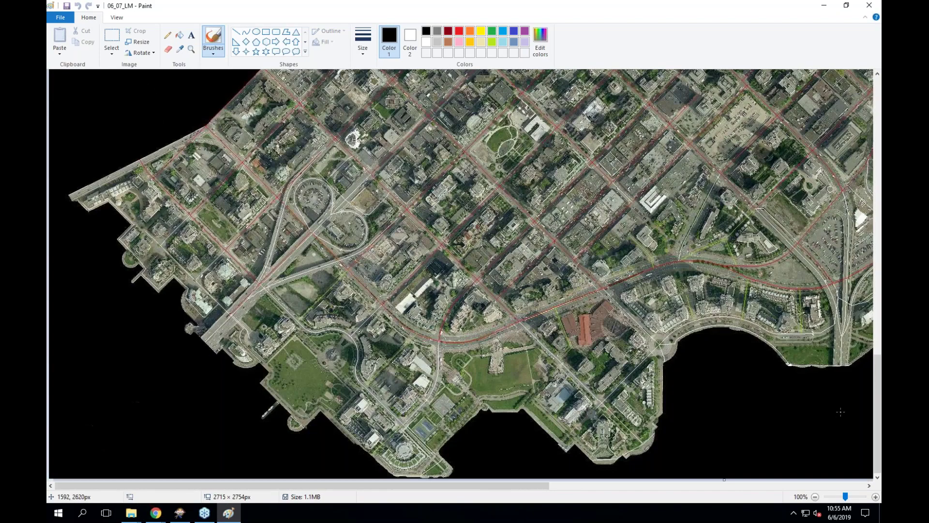
{"action": "scroll", "coordinate": [841, 412], "scroll_direction": "up", "scroll_amount": 3}
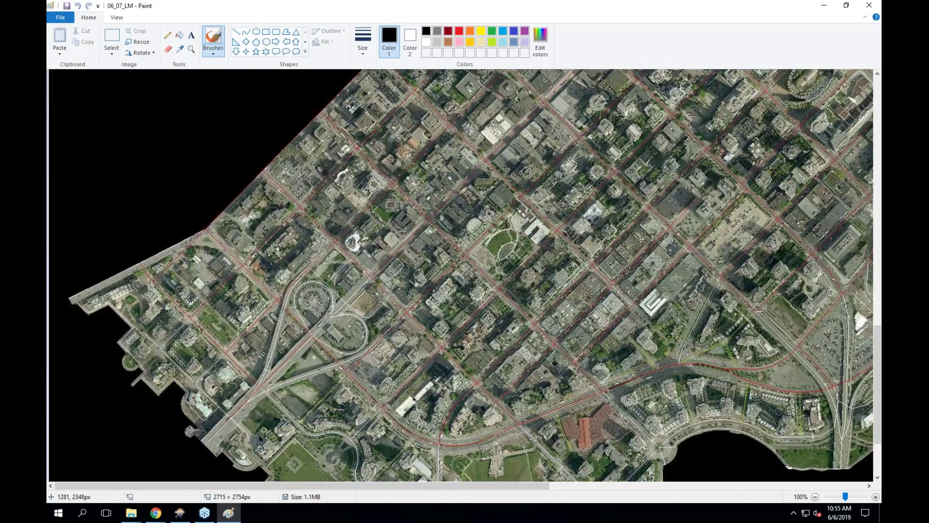
{"action": "scroll", "coordinate": [590, 387], "scroll_direction": "up", "scroll_amount": 20}
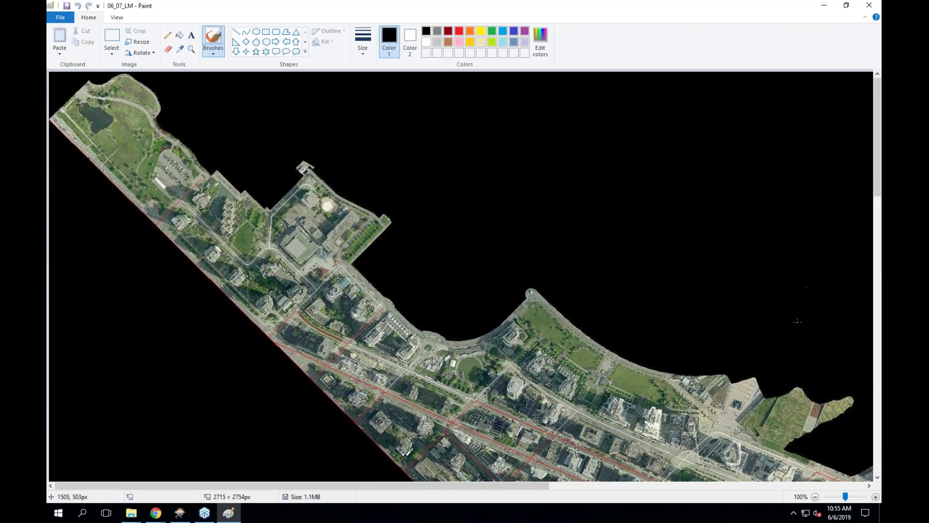
{"action": "scroll", "coordinate": [807, 282], "scroll_direction": "down", "scroll_amount": 10}
{"action": "scroll", "coordinate": [806, 282], "scroll_direction": "up", "scroll_amount": 6}
{"action": "scroll", "coordinate": [794, 321], "scroll_direction": "up", "scroll_amount": 4}
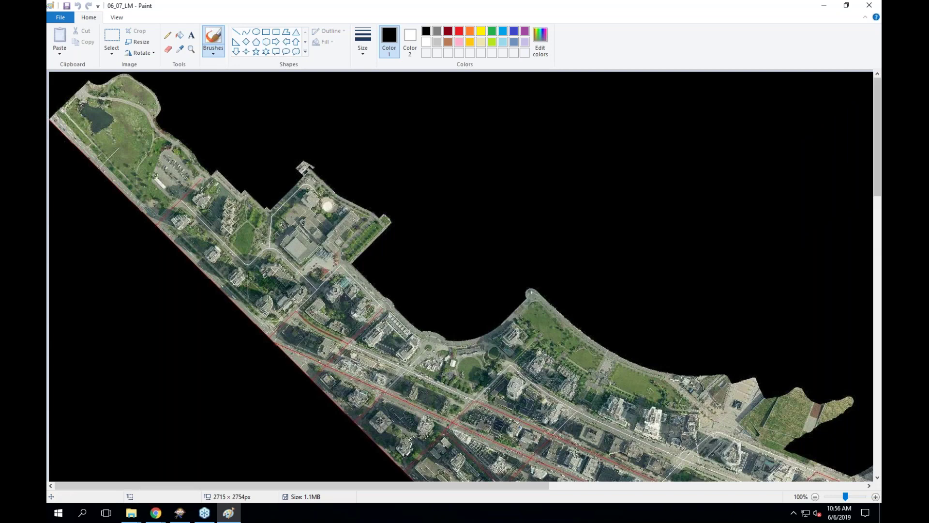
{"action": "left_click", "coordinate": [867, 9]}
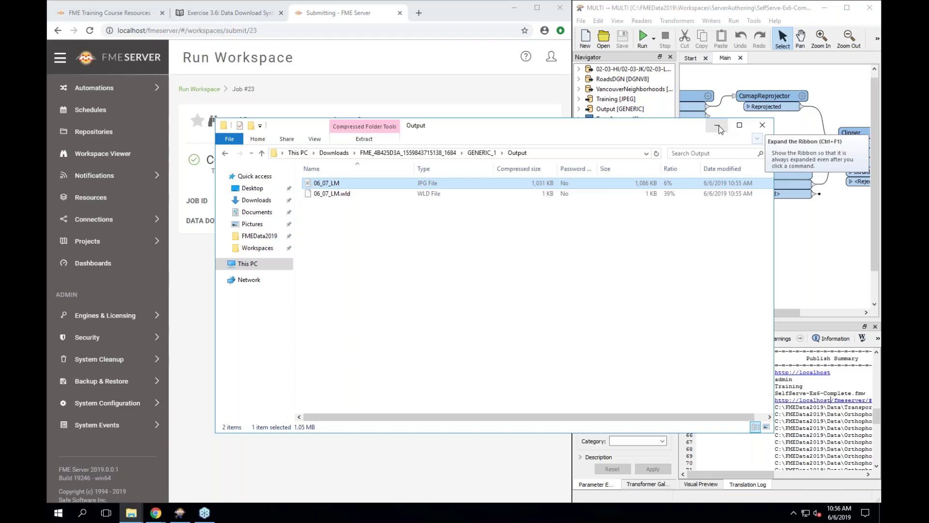
{"action": "left_click", "coordinate": [717, 127]}
- Return to the Exercise 3.6 instructions and compare the result with the publishing section and sample Downtown output at the end
{"action": "left_click", "coordinate": [227, 18]}
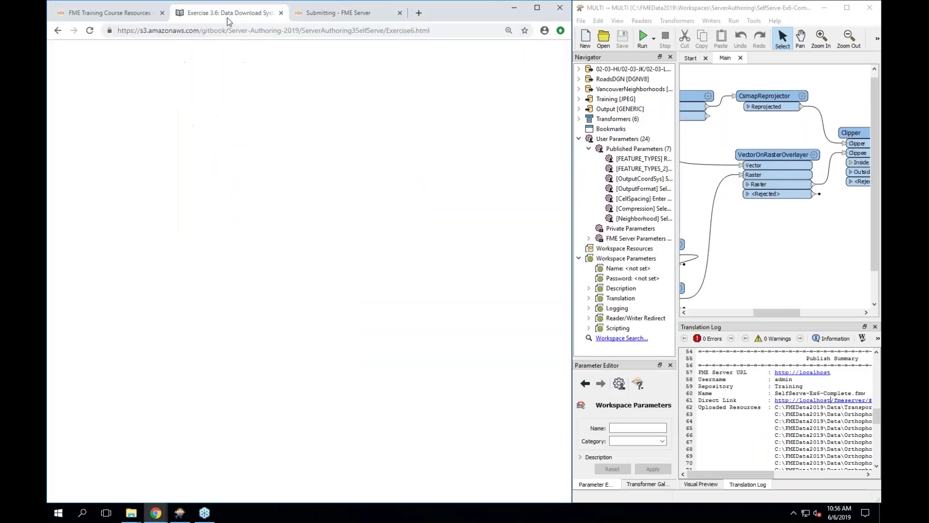
{"action": "scroll", "coordinate": [568, 158], "scroll_direction": "down", "scroll_amount": 5}
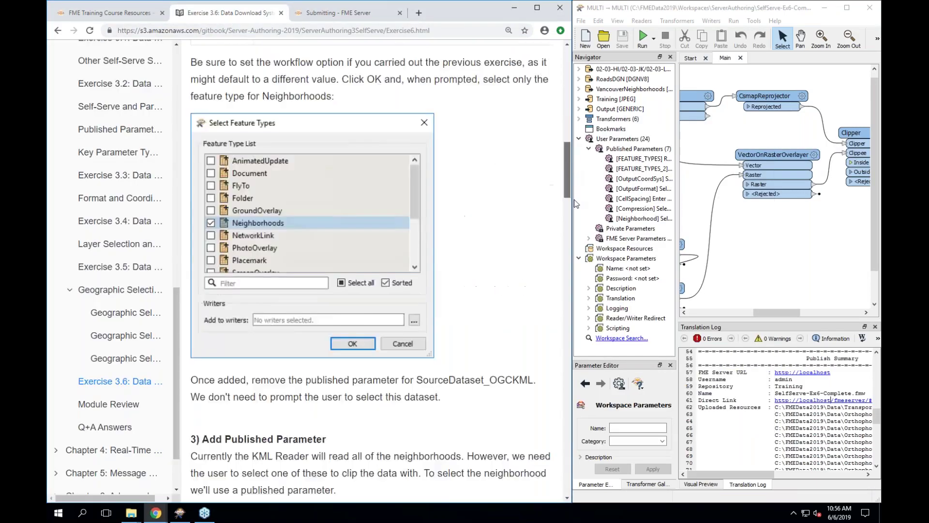
{"action": "left_click_drag", "start_coordinate": [574, 199], "coordinate": [593, 500]}
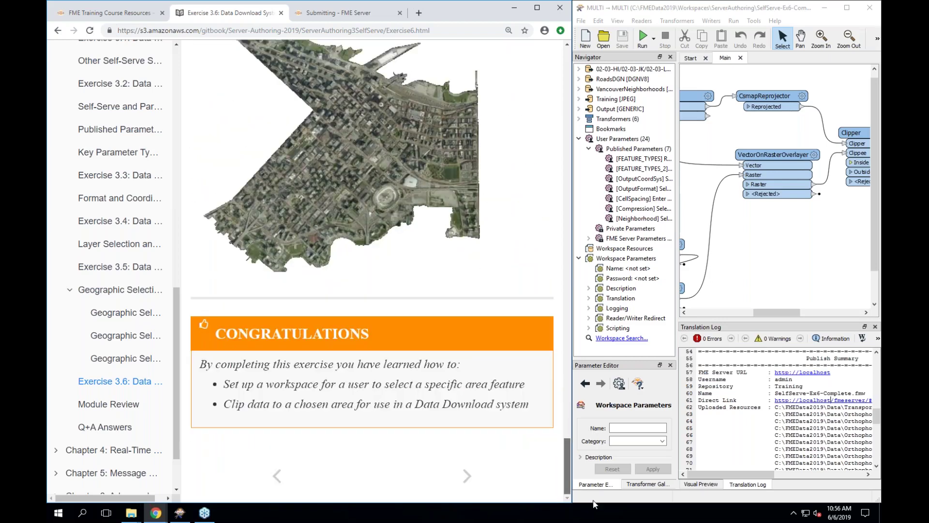
{"action": "scroll", "coordinate": [469, 411], "scroll_direction": "up", "scroll_amount": 5}
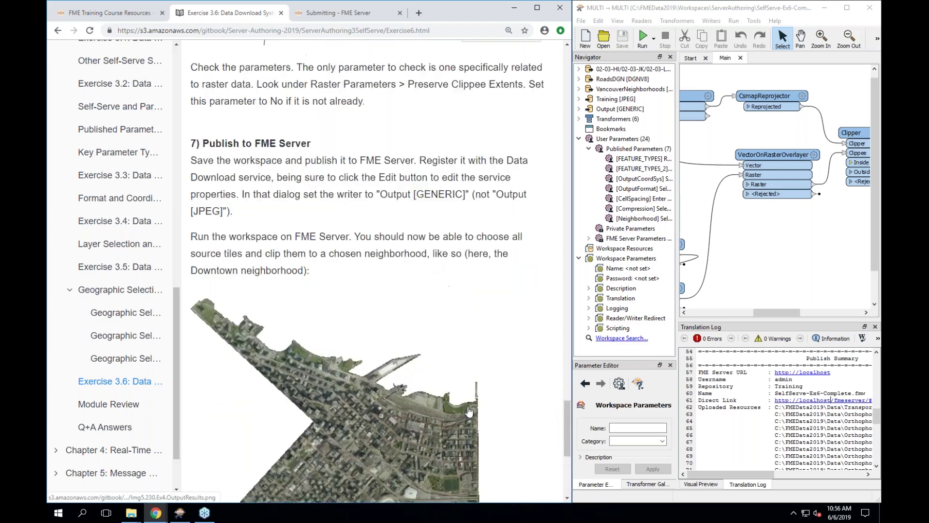
{"action": "scroll", "coordinate": [469, 412], "scroll_direction": "down", "scroll_amount": 2}
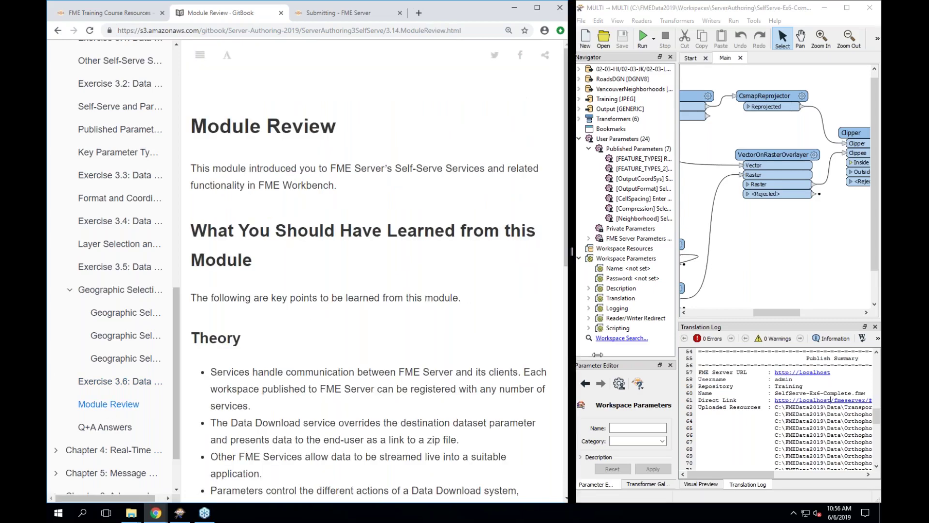
- Widen the course manual and read through the Module Review, from Theory to FME Skills and Further Reading
{"action": "left_click_drag", "start_coordinate": [572, 361], "coordinate": [590, 360]}
{"action": "scroll", "coordinate": [528, 370], "scroll_direction": "down", "scroll_amount": 2}
{"action": "scroll", "coordinate": [527, 372], "scroll_direction": "down", "scroll_amount": 7}
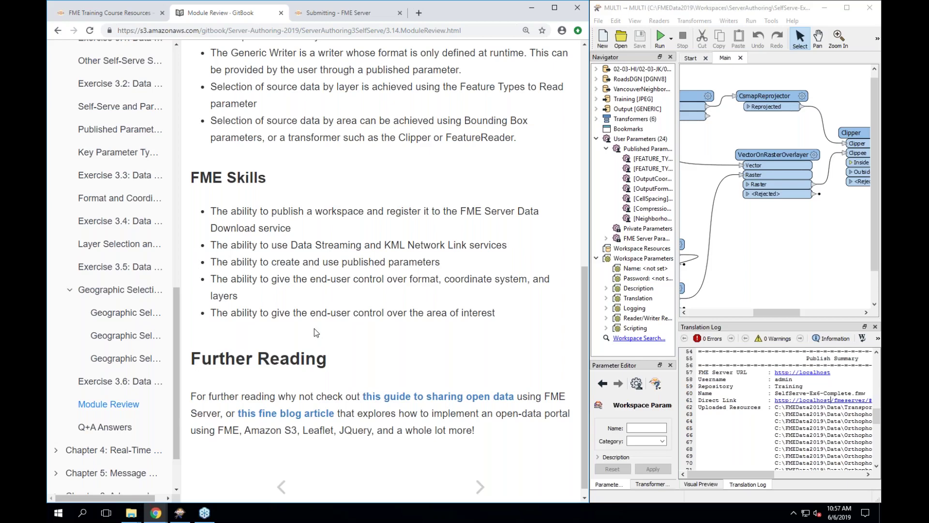
{"action": "scroll", "coordinate": [316, 333], "scroll_direction": "down", "scroll_amount": 1}
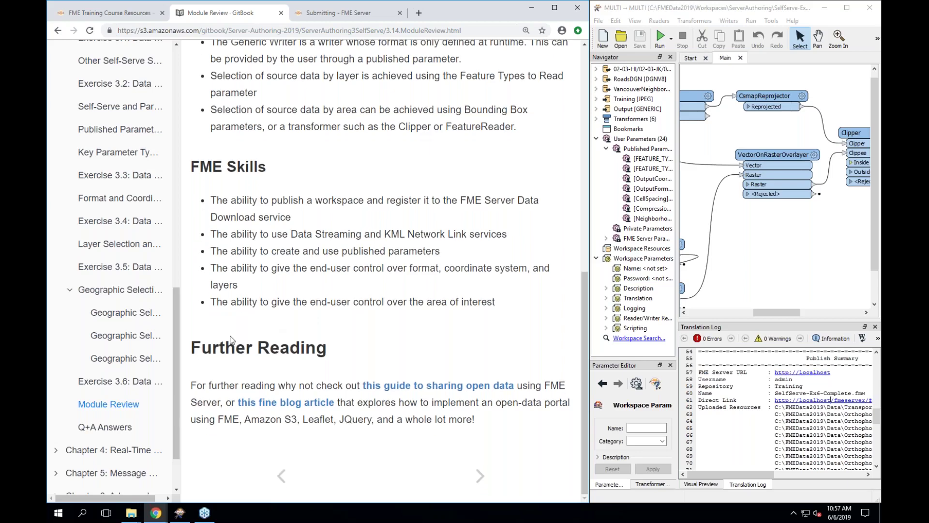
- Open the Chapter 3 Q+A Answers page and look through its review questions
{"action": "left_click", "coordinate": [128, 429]}
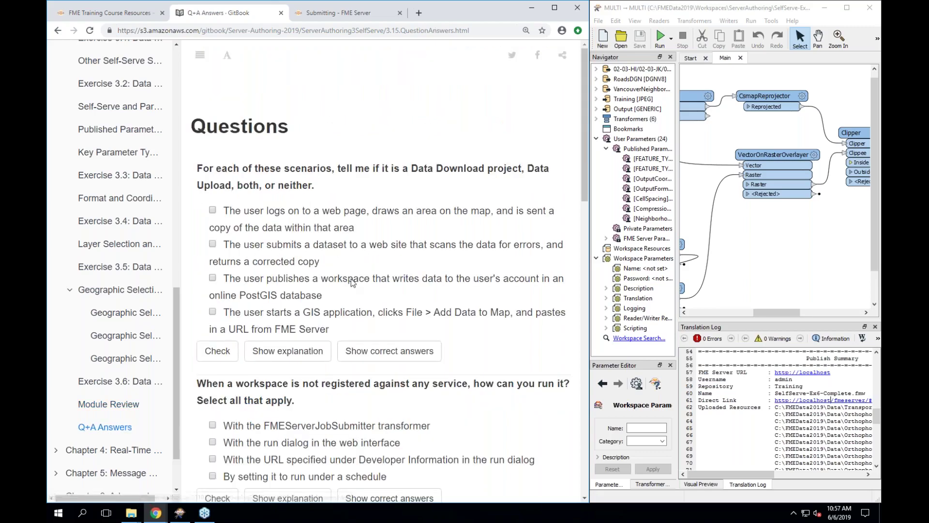
{"action": "scroll", "coordinate": [352, 282], "scroll_direction": "down", "scroll_amount": 6}
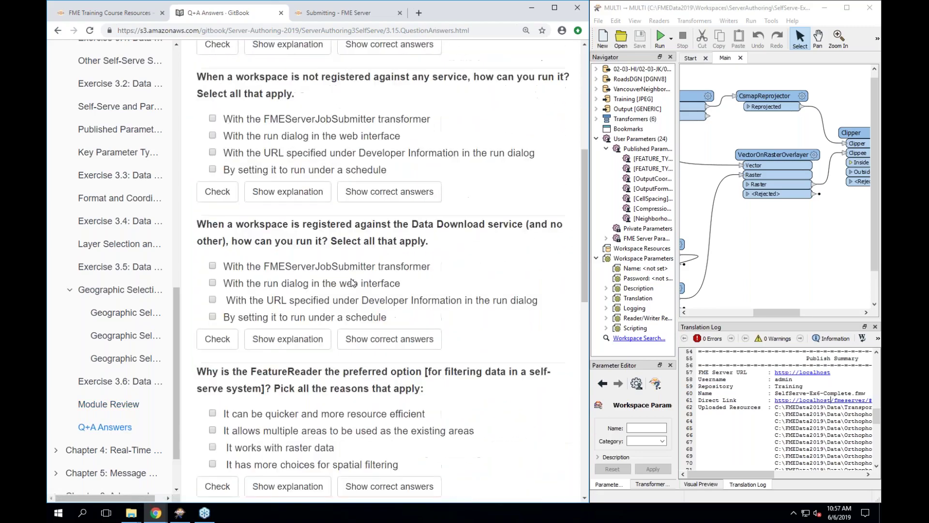
{"action": "scroll", "coordinate": [352, 282], "scroll_direction": "down", "scroll_amount": 3}
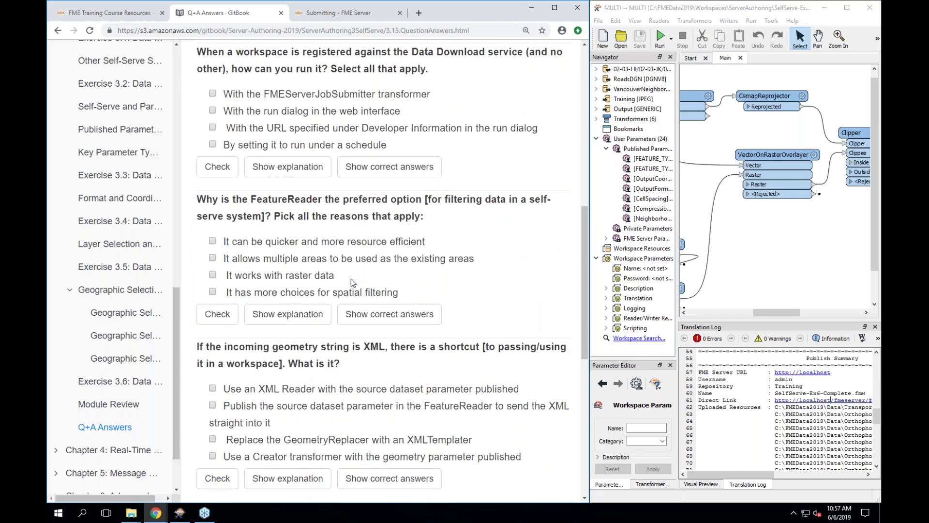
{"action": "scroll", "coordinate": [352, 282], "scroll_direction": "down", "scroll_amount": 5}
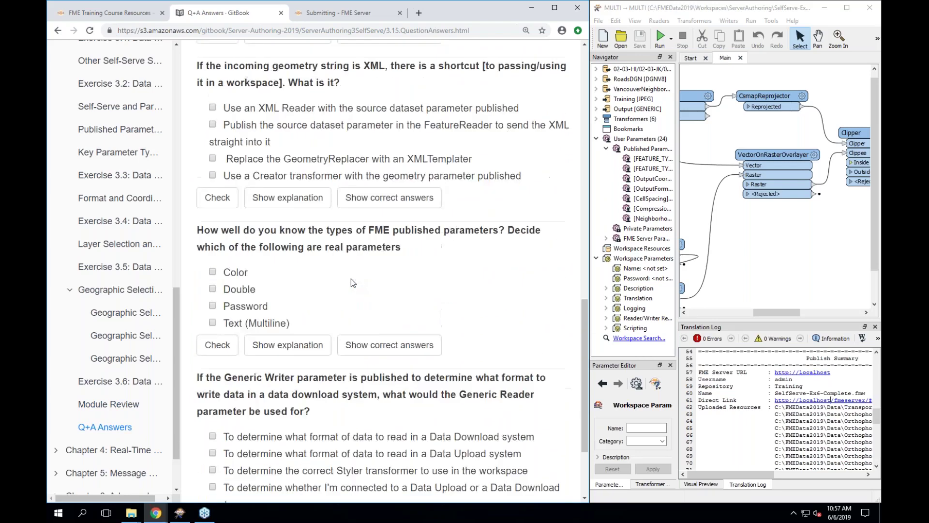
{"action": "scroll", "coordinate": [350, 278], "scroll_direction": "down", "scroll_amount": 3}
{"action": "scroll", "coordinate": [350, 278], "scroll_direction": "up", "scroll_amount": 2}
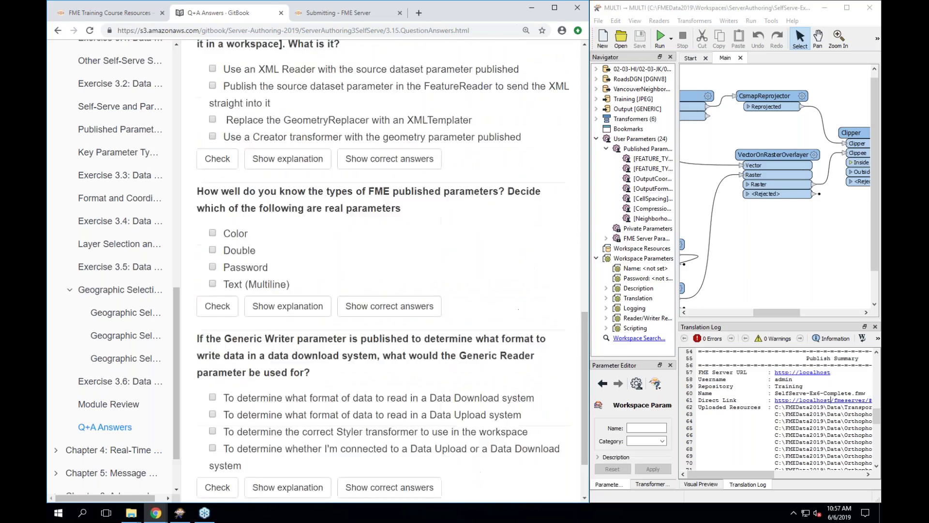
{"action": "scroll", "coordinate": [382, 271], "scroll_direction": "up", "scroll_amount": 6}
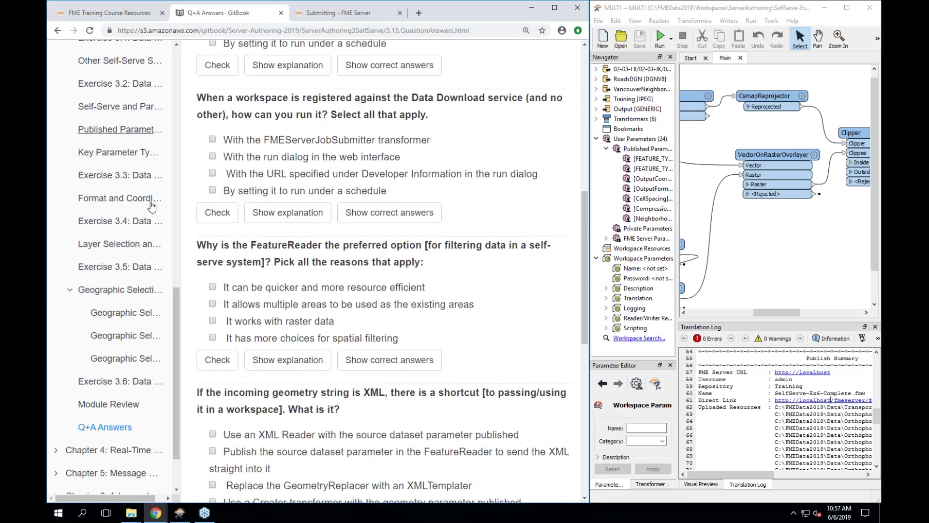
- Open Chapter 4: Real-Time with FME Server in the course manual and view its list of topics
{"action": "left_click_drag", "start_coordinate": [173, 327], "coordinate": [173, 286]}
{"action": "left_click", "coordinate": [57, 52]}
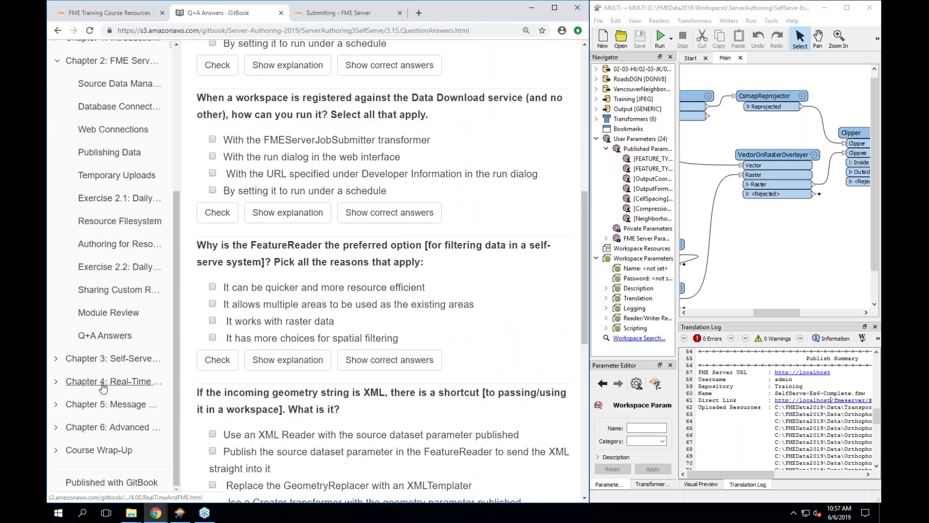
{"action": "left_click", "coordinate": [129, 383]}
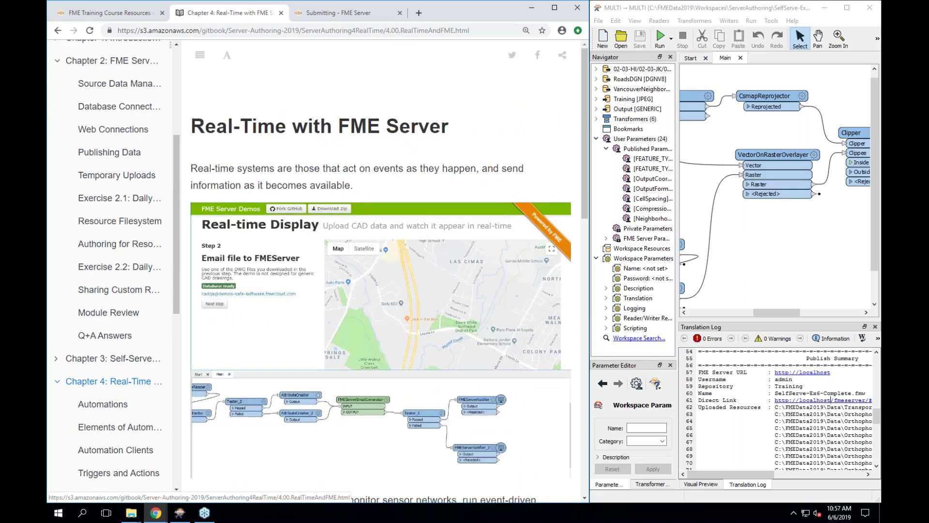
{"action": "scroll", "coordinate": [116, 342], "scroll_direction": "down", "scroll_amount": 4}
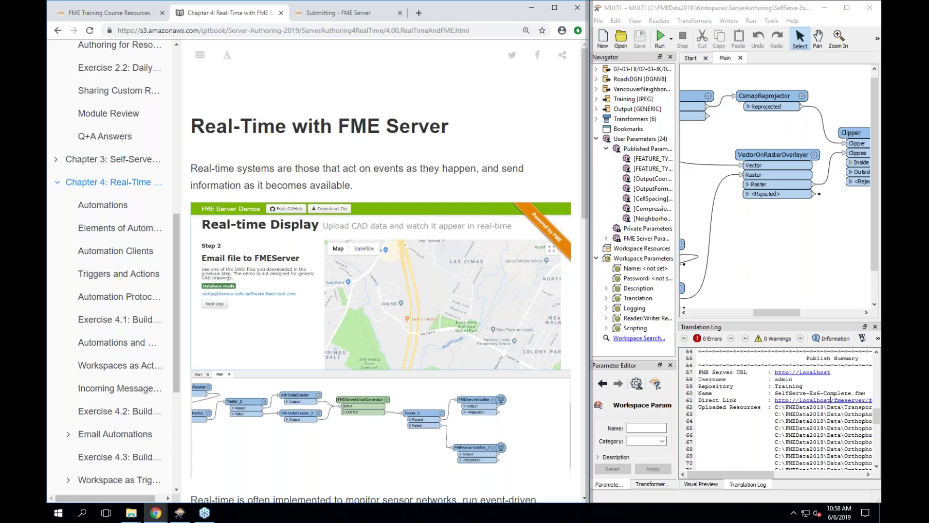
- Narrow the course manual, look over the remaining Chapter 4 topics, and open Chapter 5: Message Streaming
{"action": "left_click_drag", "start_coordinate": [589, 318], "coordinate": [527, 318]}
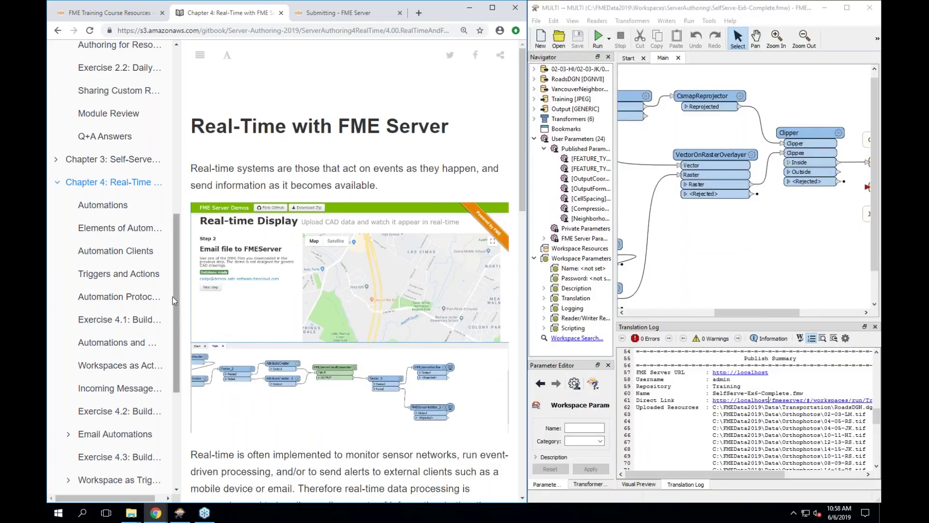
{"action": "left_click_drag", "start_coordinate": [174, 277], "coordinate": [182, 416]}
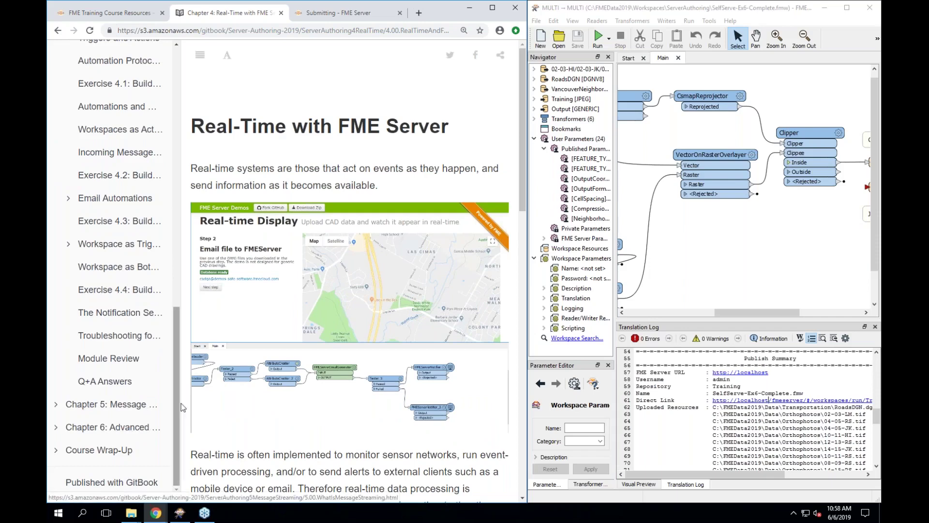
{"action": "left_click_drag", "start_coordinate": [175, 399], "coordinate": [177, 405]}
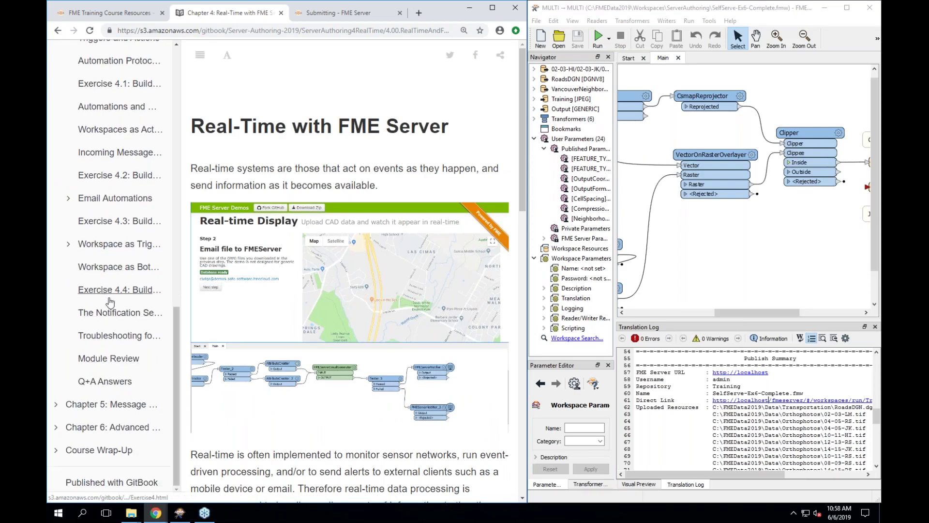
{"action": "left_click", "coordinate": [164, 403]}
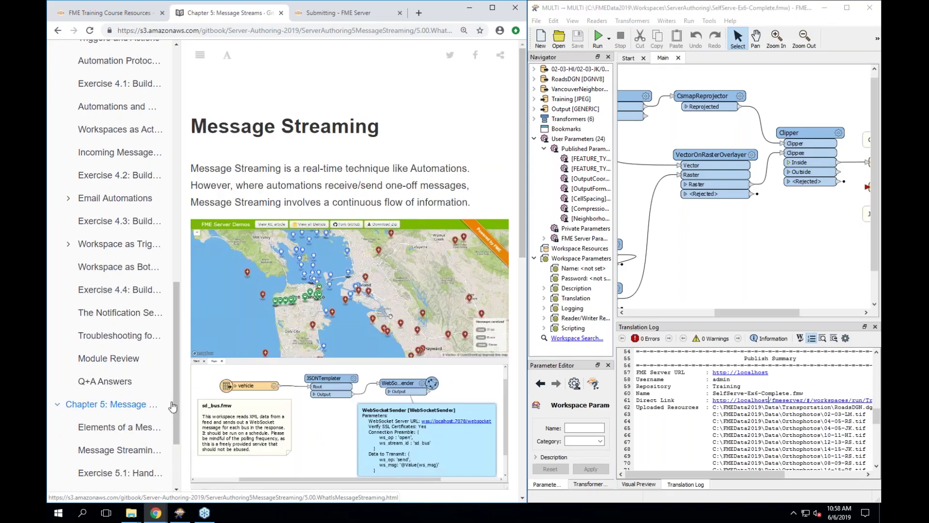